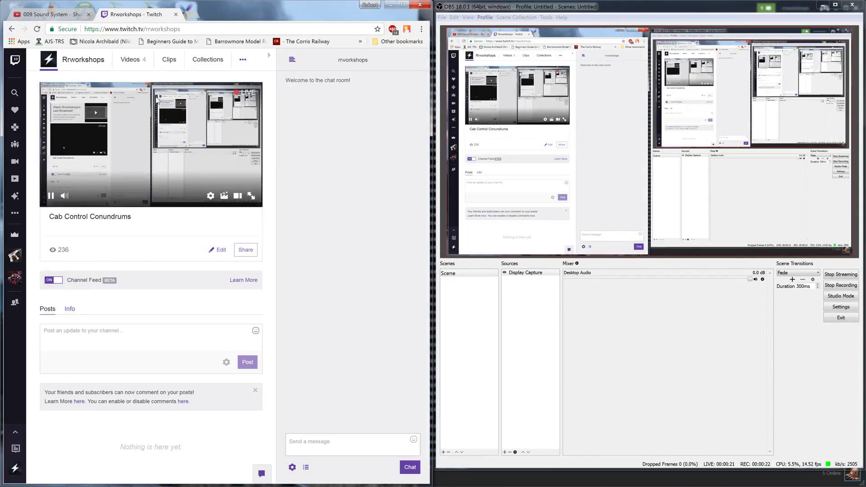
Copy the Twitch channel's web address, switch to Discord and disable Streamer Mode
{"action": "left_click", "coordinate": [90, 29]}
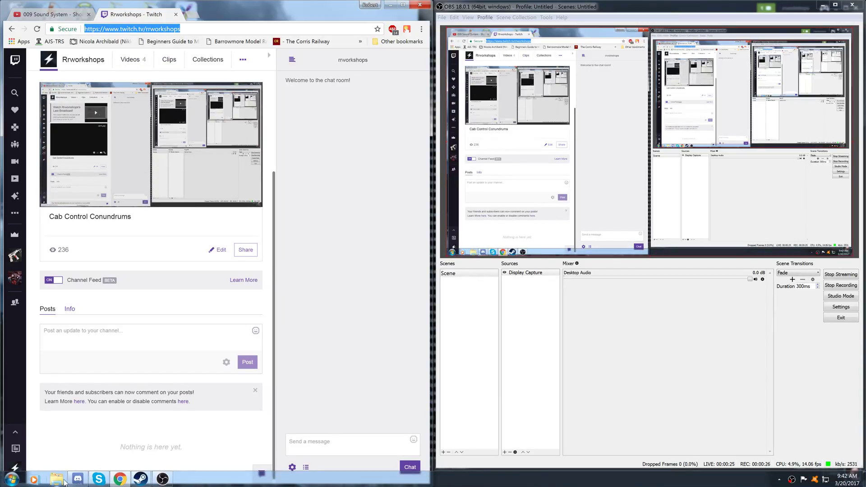
{"action": "left_click", "coordinate": [78, 479]}
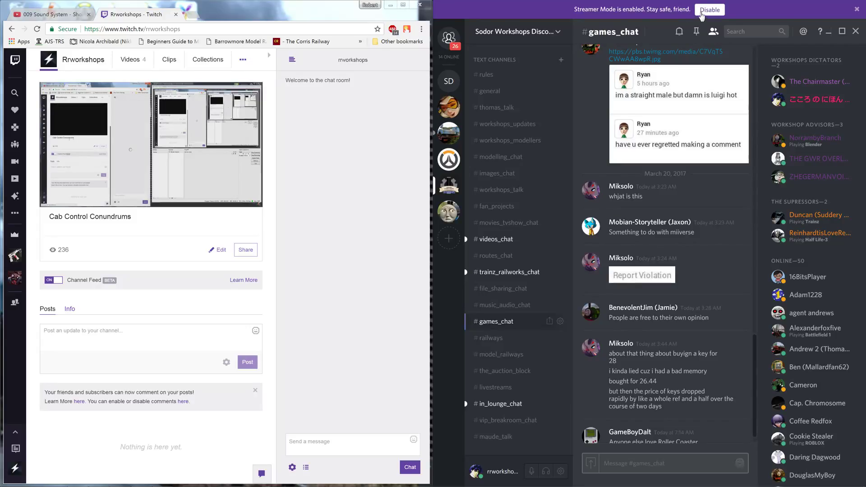
{"action": "left_click", "coordinate": [709, 10]}
Post "Ready for one last boring stream of cab controls fellas?" with the Twitch channel link in the livestreams channel
{"action": "scroll", "coordinate": [530, 373], "scroll_direction": "down", "scroll_amount": 2}
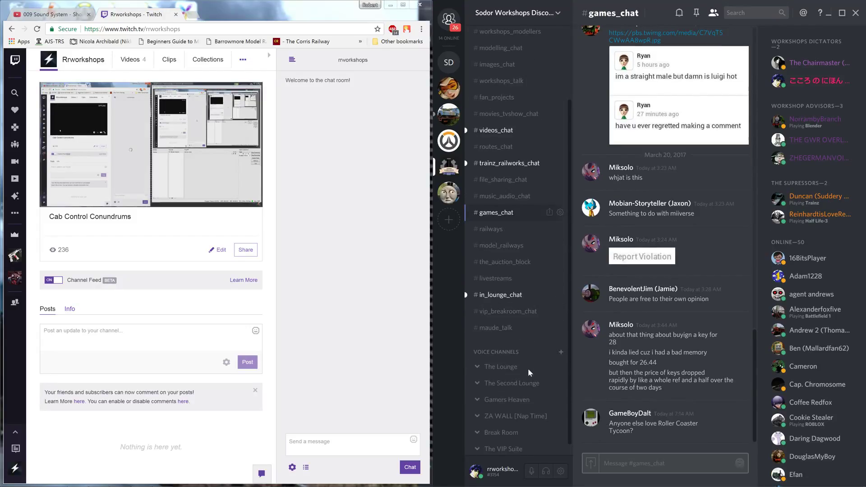
{"action": "left_click", "coordinate": [496, 278]}
{"action": "type", "text": "Re"}
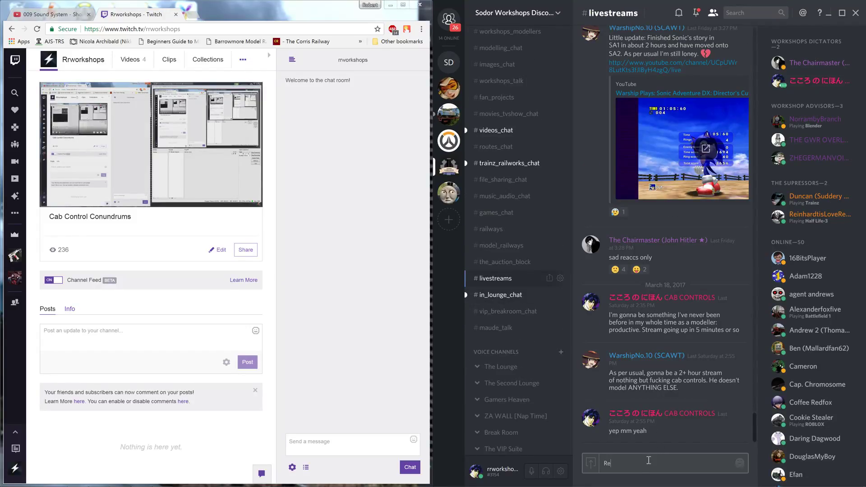
{"action": "type", "text": "ady for one last bro"}
{"action": "key", "text": "BackSpace"}
{"action": "key", "text": "BackSpace"}
{"action": "type", "text": "orin"}
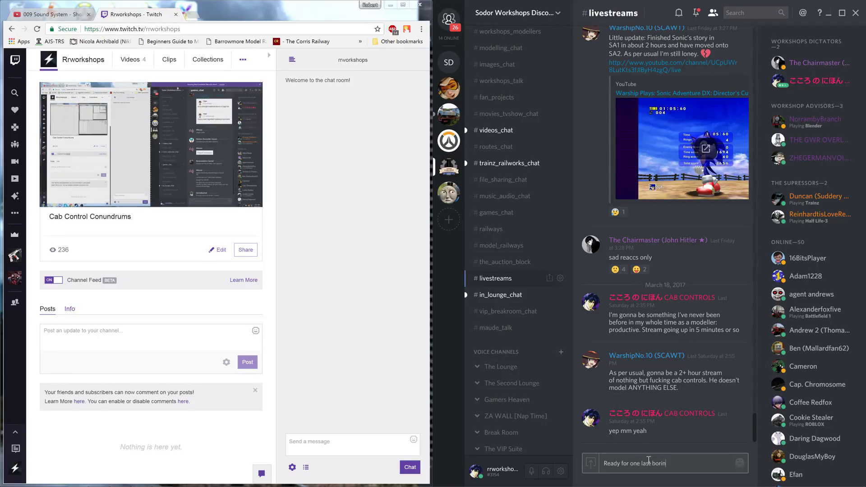
{"action": "type", "text": "g stream of ca"}
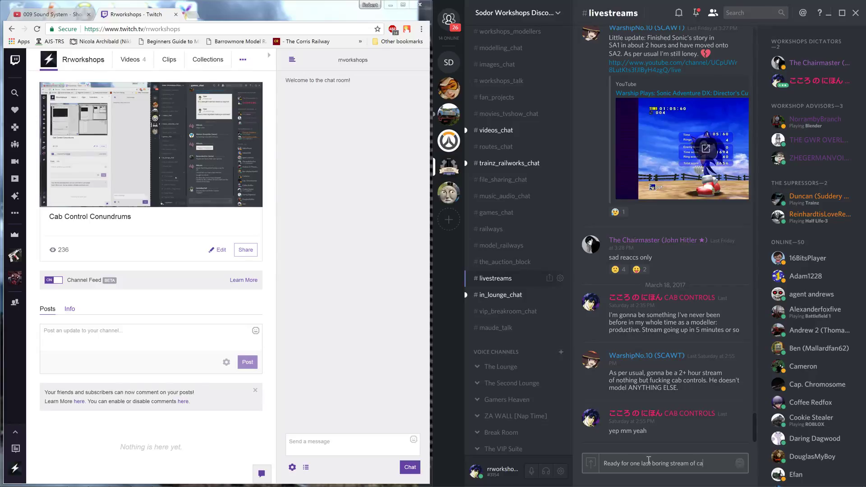
{"action": "type", "text": "b controls fellas?"}
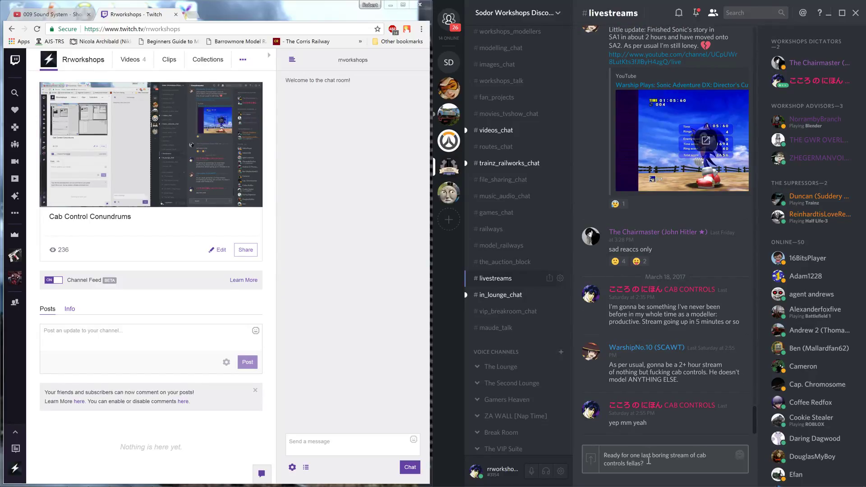
{"action": "key", "text": "Return"}
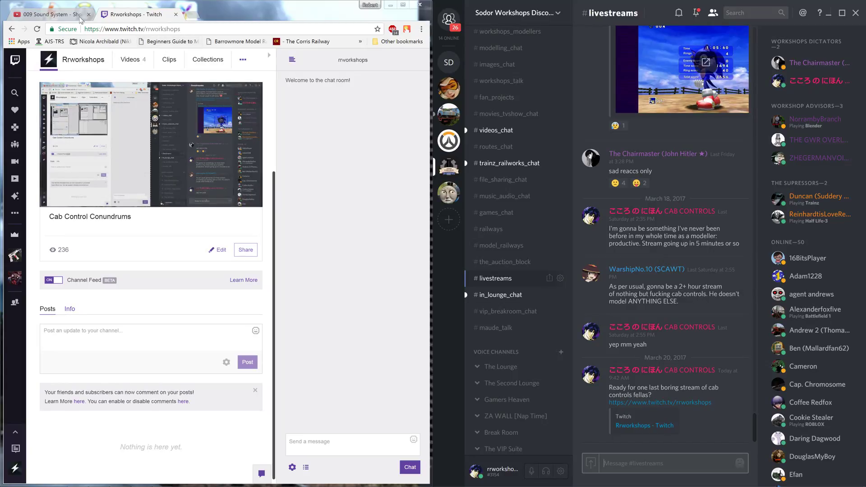
Launch Blender, maximize its window and open the recent file water_gauges.blend
{"action": "left_click", "coordinate": [52, 14]}
{"action": "scroll", "coordinate": [117, 143], "scroll_direction": "up", "scroll_amount": 8}
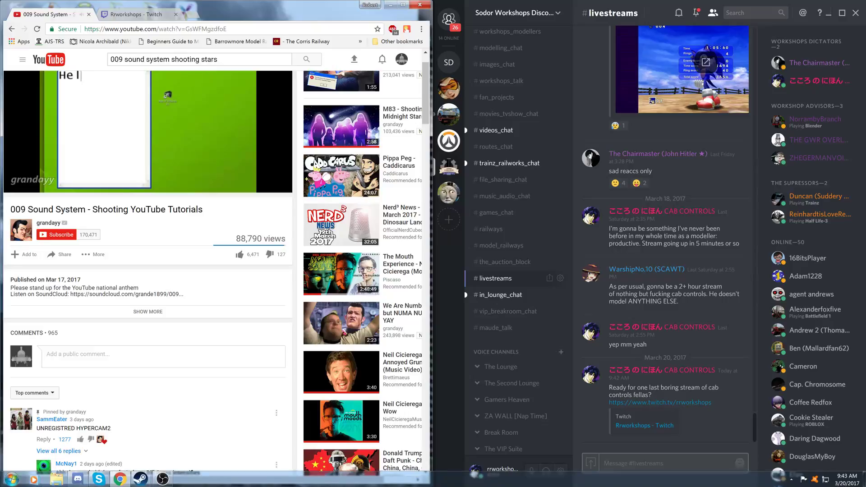
{"action": "left_click", "coordinate": [11, 479]}
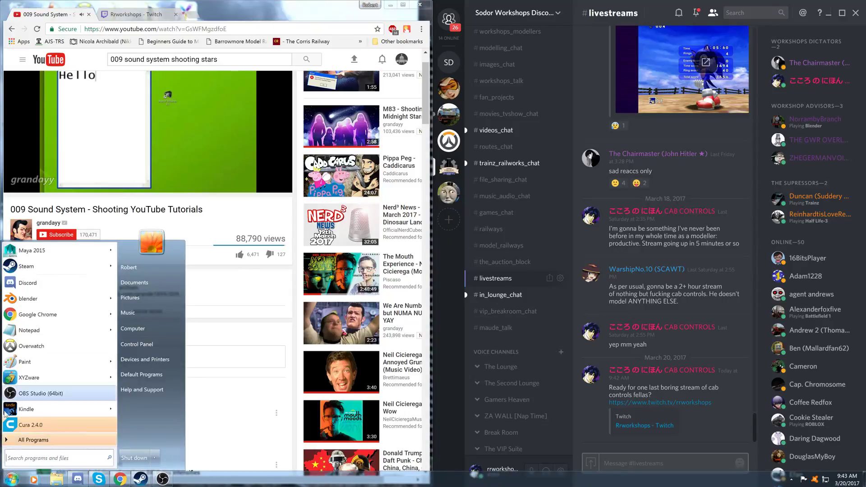
{"action": "left_click", "coordinate": [35, 300]}
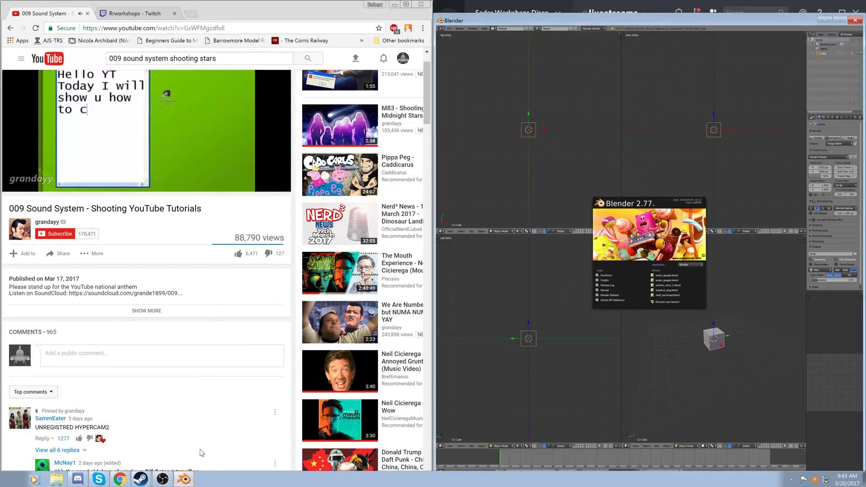
{"action": "left_click", "coordinate": [841, 21]}
{"action": "left_click", "coordinate": [233, 283]}
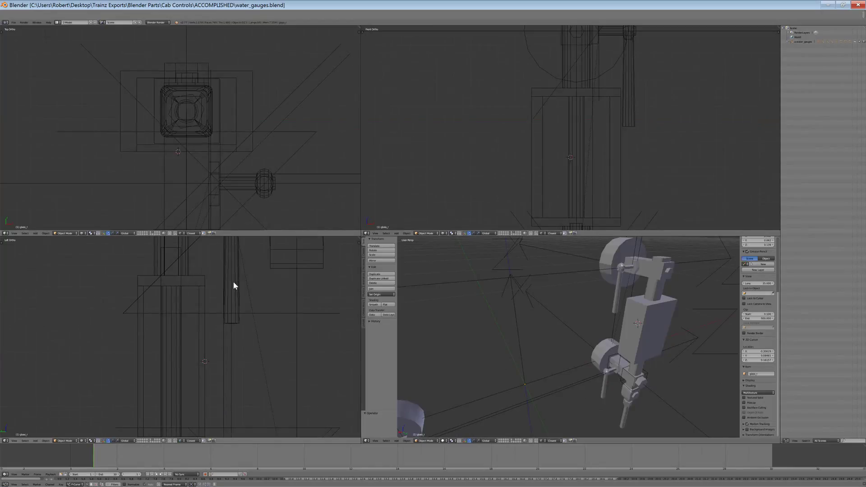
Hide the glass box on the right-hand water gauge
{"action": "scroll", "coordinate": [632, 339], "scroll_direction": "down", "scroll_amount": 3}
{"action": "middle_click_drag", "start_coordinate": [643, 336], "coordinate": [562, 320]}
{"action": "right_click", "coordinate": [563, 338]}
{"action": "scroll", "coordinate": [113, 138], "scroll_direction": "up", "scroll_amount": 2}
{"action": "key", "text": "h"}
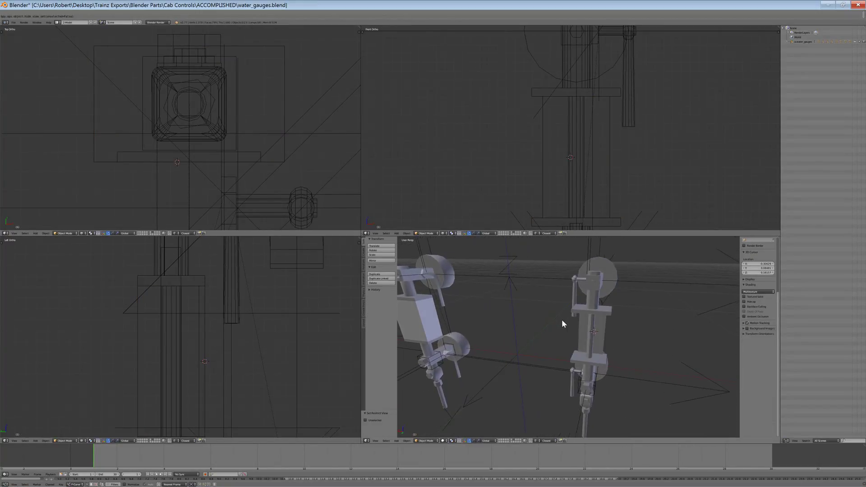
In Edit Mode on the right gauge body, isolate the two plates and back panel, and select the plates' facing surfaces
{"action": "right_click", "coordinate": [599, 356]}
{"action": "scroll", "coordinate": [598, 356], "scroll_direction": "up", "scroll_amount": 2}
{"action": "middle_click_drag", "start_coordinate": [599, 356], "coordinate": [570, 366]}
{"action": "middle_click_drag", "start_coordinate": [502, 354], "coordinate": [609, 383], "text": "shift"}
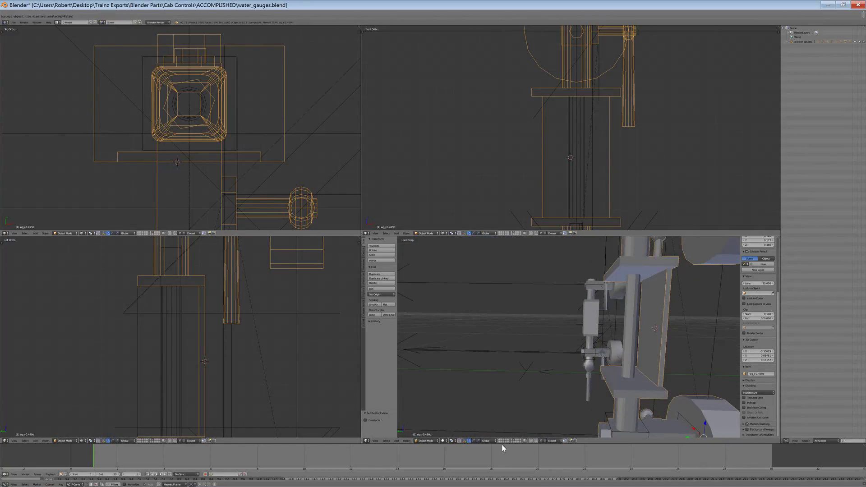
{"action": "left_click", "coordinate": [430, 431]}
{"action": "middle_click_drag", "start_coordinate": [519, 352], "coordinate": [566, 390]}
{"action": "scroll", "coordinate": [566, 381], "scroll_direction": "up", "scroll_amount": 3}
{"action": "right_click", "coordinate": [569, 287]}
{"action": "scroll", "coordinate": [566, 289], "scroll_direction": "down", "scroll_amount": 4}
{"action": "right_click", "coordinate": [561, 376], "text": "shift"}
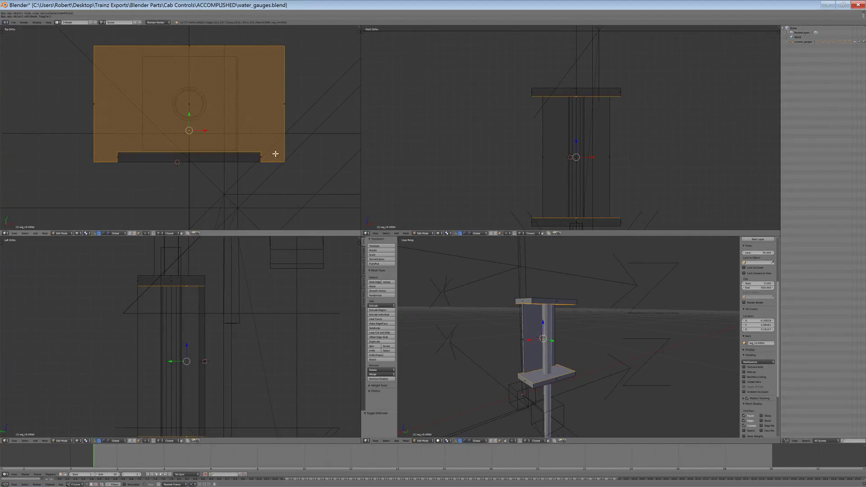
Invert the selection and hide it, leaving only the two facing plate surfaces to edit
{"action": "middle_click_drag", "start_coordinate": [502, 355], "coordinate": [531, 360]}
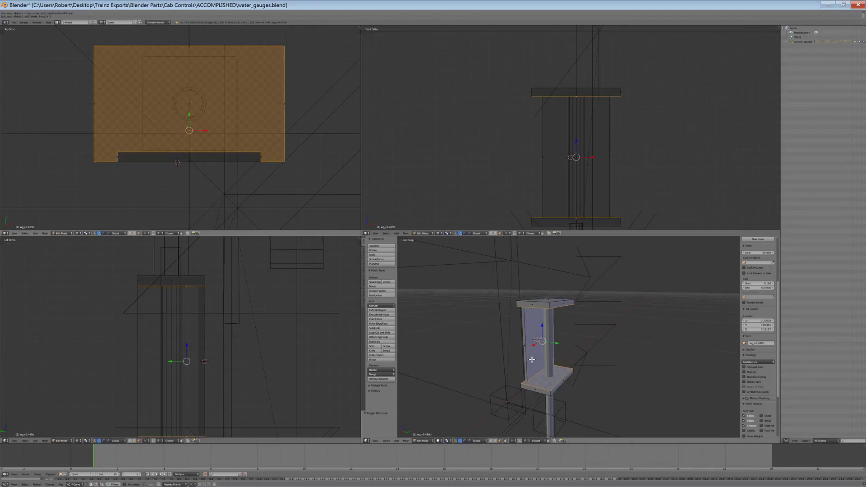
{"action": "key", "text": "ctrl+i"}
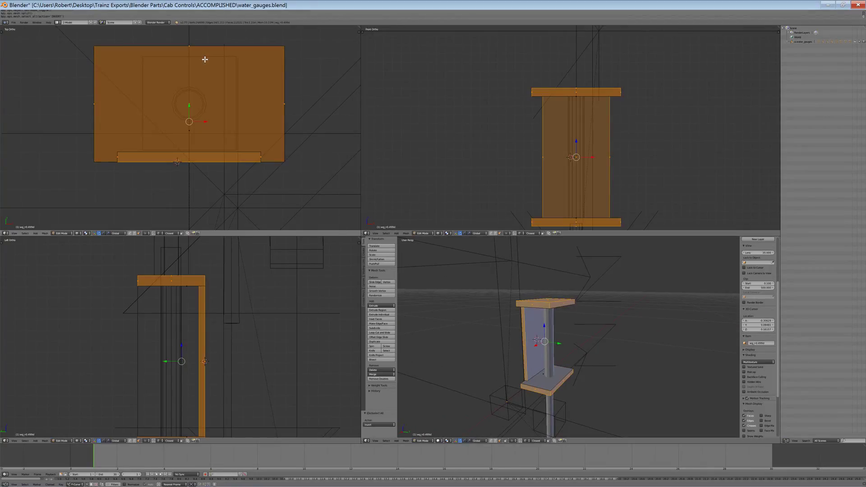
{"action": "key", "text": "h"}
Move the left-hand notch vertices of both plate surfaces out to the plates' left front corner
{"action": "key", "text": "b"}
{"action": "left_click_drag", "start_coordinate": [147, 193], "coordinate": [112, 120]}
{"action": "key", "text": "g"}
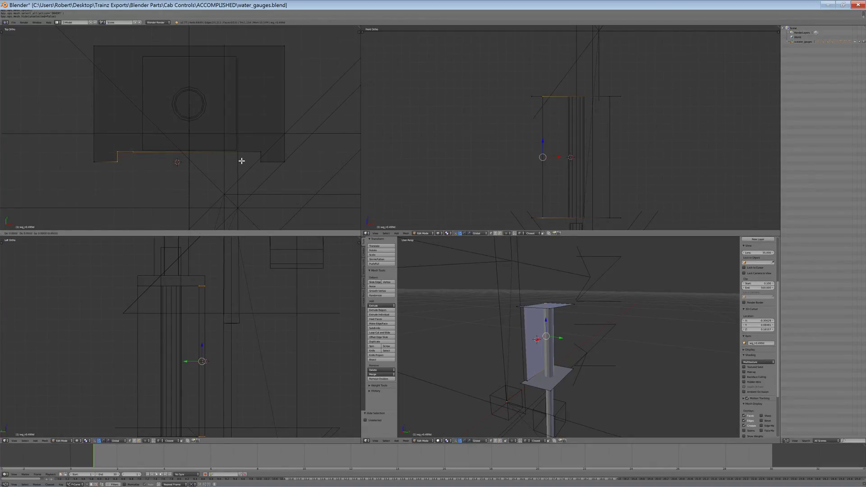
{"action": "left_click", "coordinate": [262, 155]}
Move the right-hand notch vertices of both plate surfaces along X to the plates' right corner
{"action": "key", "text": "a"}
{"action": "key", "text": "b"}
{"action": "left_click_drag", "start_coordinate": [273, 186], "coordinate": [233, 128]}
{"action": "key", "text": "g"}
{"action": "key", "text": "x"}
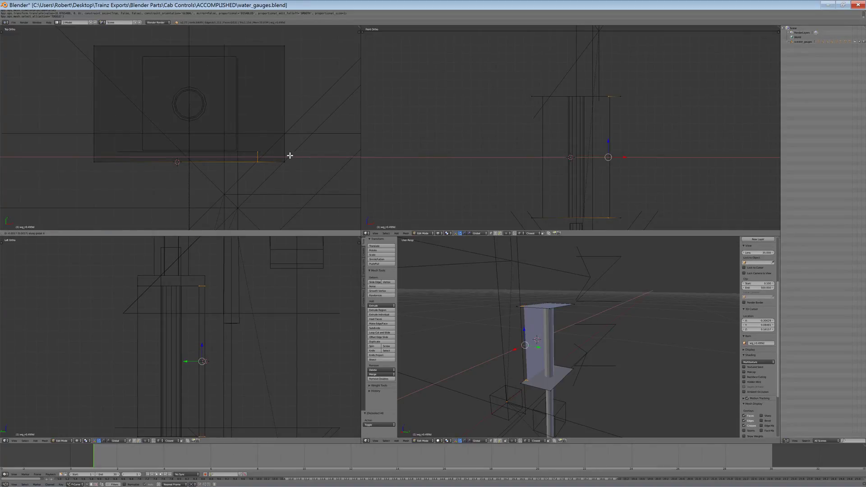
{"action": "left_click", "coordinate": [284, 161]}
Align the right-hand notch vertices along Y with the front corner so the plate surfaces become plain rectangles
{"action": "key", "text": "a"}
{"action": "key", "text": "b"}
{"action": "left_click_drag", "start_coordinate": [298, 158], "coordinate": [247, 125]}
{"action": "key", "text": "g"}
{"action": "key", "text": "y"}
{"action": "left_click", "coordinate": [284, 161]}
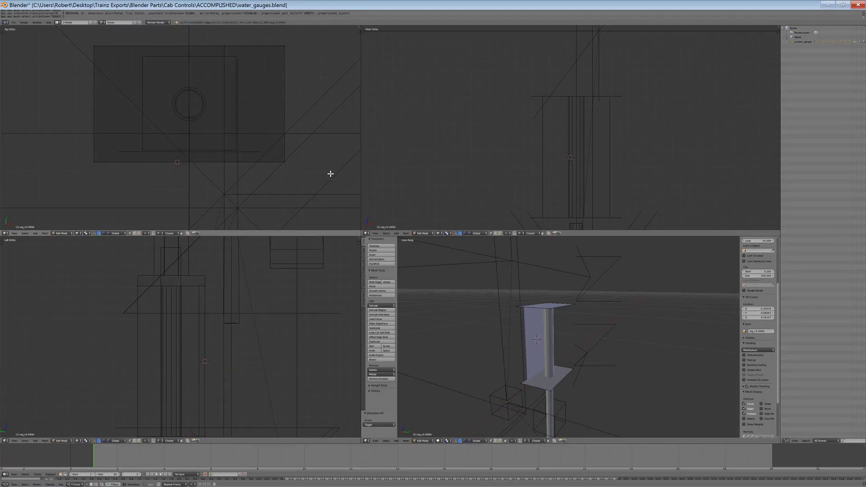
Remove the doubled vertices from the two rectangular plate surfaces
{"action": "key", "text": "ctrl+l"}
{"action": "key", "text": "ctrl+v"}
{"action": "left_click", "coordinate": [328, 244]}
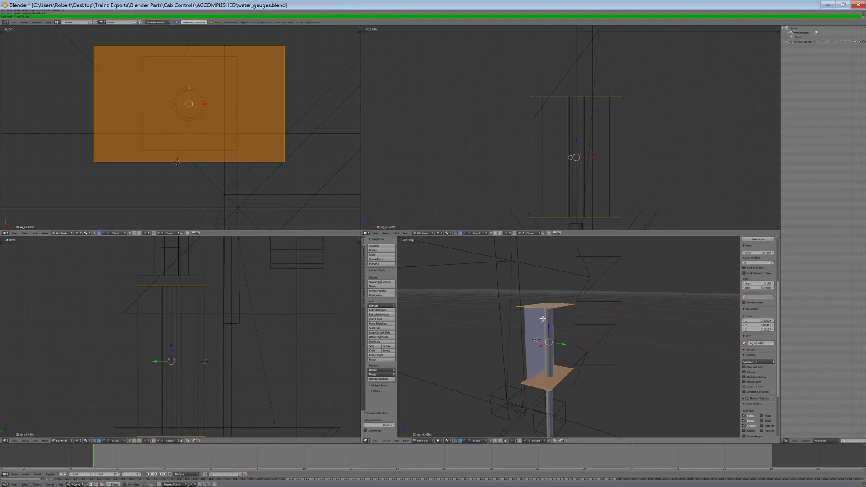
Reveal the rest of the right gauge body's mesh and remove doubles across all of it
{"action": "key", "text": "a"}
{"action": "key", "text": "alt+h"}
{"action": "key", "text": "a"}
{"action": "key", "text": "a"}
{"action": "key", "text": "ctrl+v"}
{"action": "left_click", "coordinate": [609, 369]}
{"action": "key", "text": "a"}
Save water_gauges.blend and return the right gauge body to Object Mode
{"action": "middle_click_drag", "start_coordinate": [628, 362], "coordinate": [609, 352]}
{"action": "scroll", "coordinate": [609, 352], "scroll_direction": "up", "scroll_amount": 2}
{"action": "key", "text": "ctrl+s"}
{"action": "left_click", "coordinate": [598, 347]}
{"action": "middle_click_drag", "start_coordinate": [528, 325], "coordinate": [504, 348]}
{"action": "scroll", "coordinate": [562, 325], "scroll_direction": "up", "scroll_amount": 3}
{"action": "scroll", "coordinate": [587, 324], "scroll_direction": "down", "scroll_amount": 2}
{"action": "scroll", "coordinate": [504, 348], "scroll_direction": "down", "scroll_amount": 4}
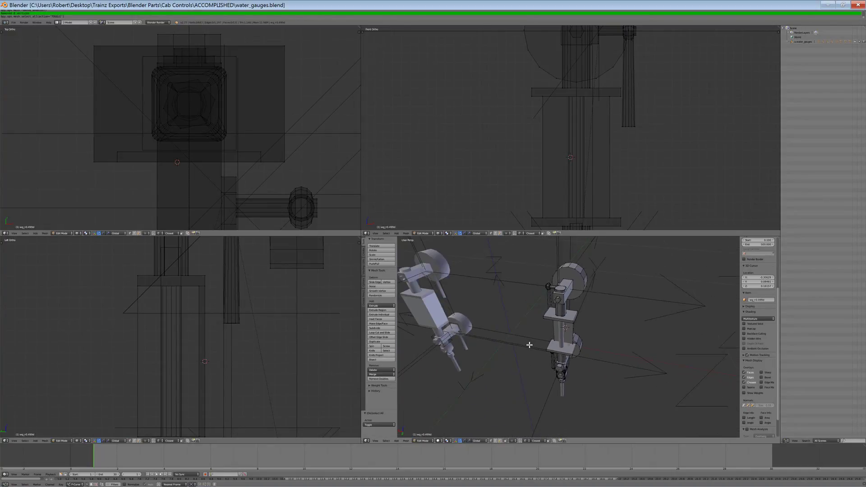
{"action": "left_click", "coordinate": [422, 441]}
{"action": "left_click", "coordinate": [425, 436]}
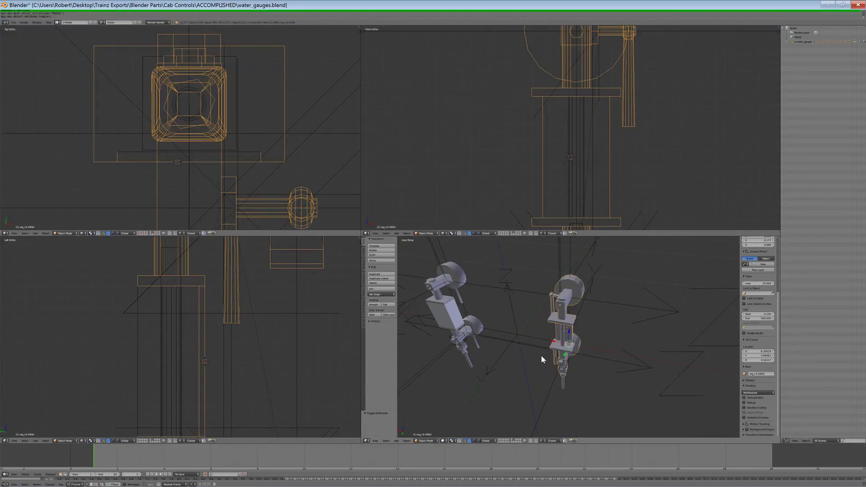
Check both gauge bodies' object names, rename the right gauge body wg_r, and save the file
{"action": "key", "text": "t"}
{"action": "mouse_move", "coordinate": [551, 391]}
{"action": "middle_mouse_down"}
{"action": "mouse_move", "coordinate": [541, 396]}
{"action": "mouse_move", "coordinate": [548, 385]}
{"action": "mouse_move", "coordinate": [551, 400]}
{"action": "middle_mouse_up"}
{"action": "right_click", "coordinate": [541, 424]}
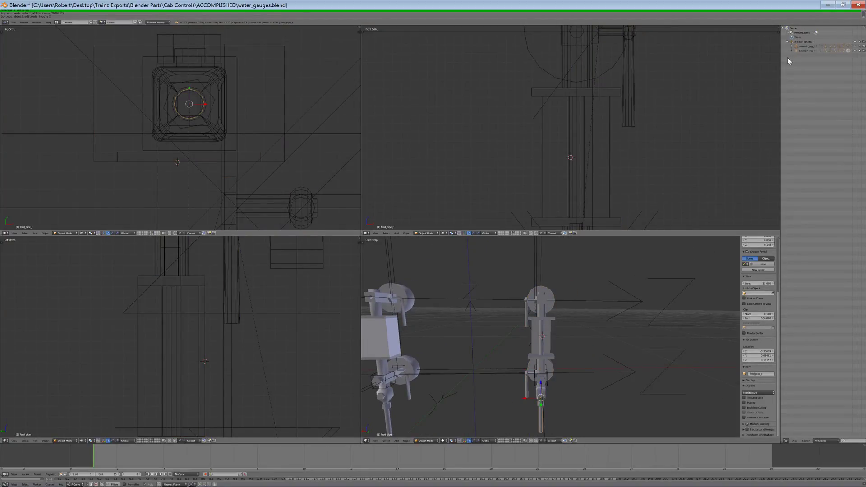
{"action": "middle_click_drag", "start_coordinate": [546, 361], "coordinate": [429, 370]}
{"action": "right_click", "coordinate": [530, 307]}
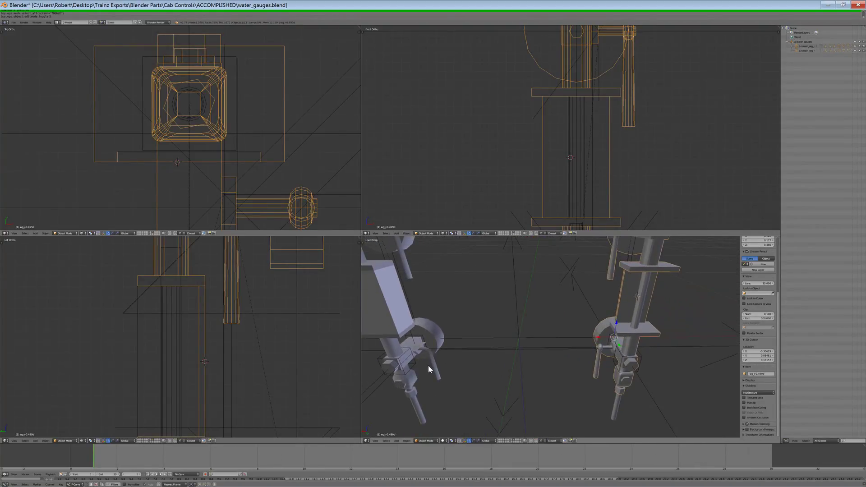
{"action": "right_click", "coordinate": [423, 334]}
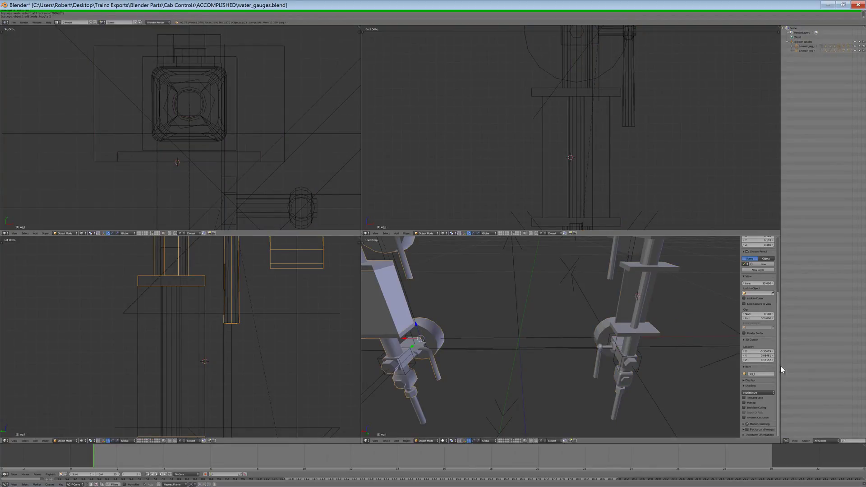
{"action": "right_click", "coordinate": [635, 341]}
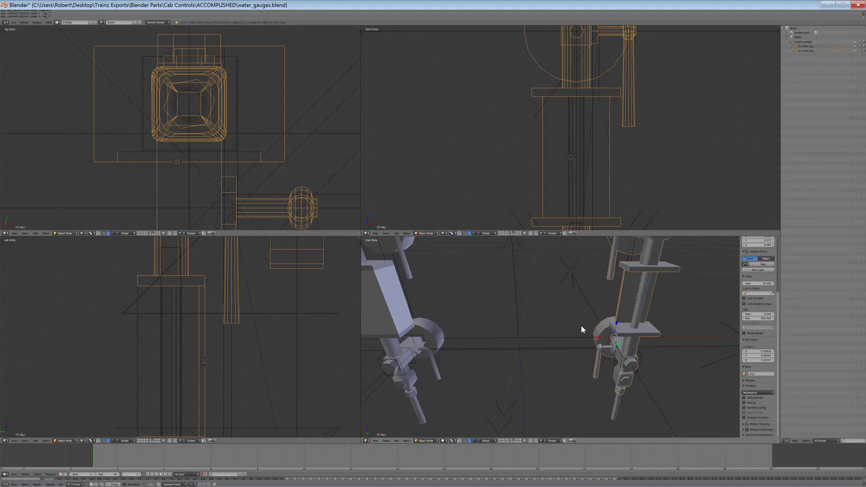
{"action": "key", "text": "a"}
{"action": "middle_click_drag", "start_coordinate": [581, 326], "coordinate": [586, 308]}
{"action": "scroll", "coordinate": [561, 296], "scroll_direction": "up", "scroll_amount": 4}
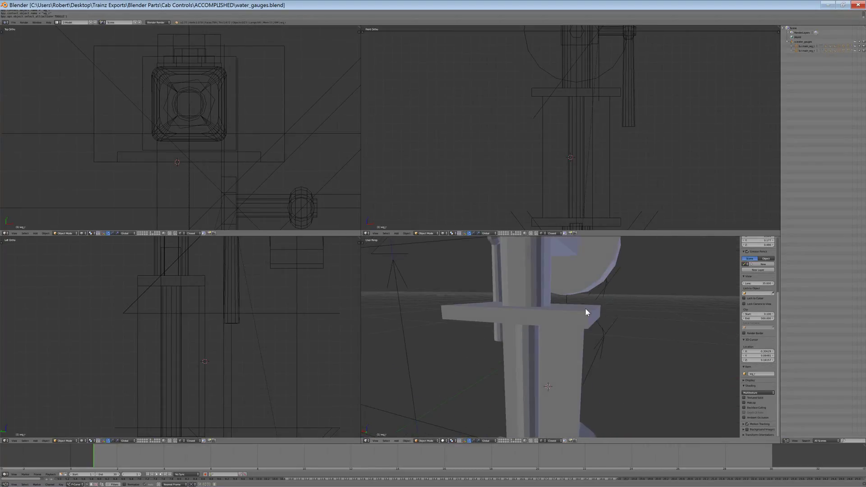
Unhide the right gauge's glass box and select it on its own
{"action": "scroll", "coordinate": [586, 309], "scroll_direction": "down", "scroll_amount": 5}
{"action": "middle_click_drag", "start_coordinate": [512, 317], "coordinate": [532, 287], "text": "shift"}
{"action": "scroll", "coordinate": [501, 264], "scroll_direction": "down", "scroll_amount": 1}
{"action": "scroll", "coordinate": [543, 306], "scroll_direction": "down", "scroll_amount": 5}
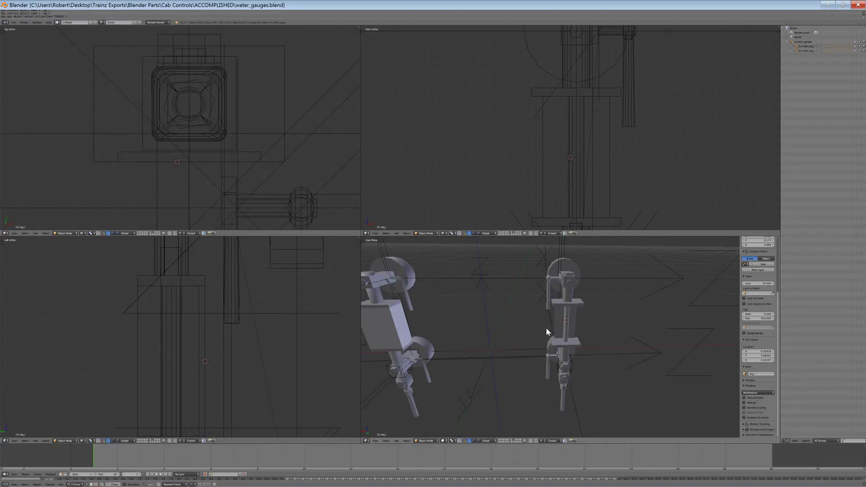
{"action": "key", "text": "alt+h"}
{"action": "key", "text": "a"}
{"action": "right_click", "coordinate": [573, 324]}
{"action": "scroll", "coordinate": [572, 324], "scroll_direction": "down", "scroll_amount": 3}
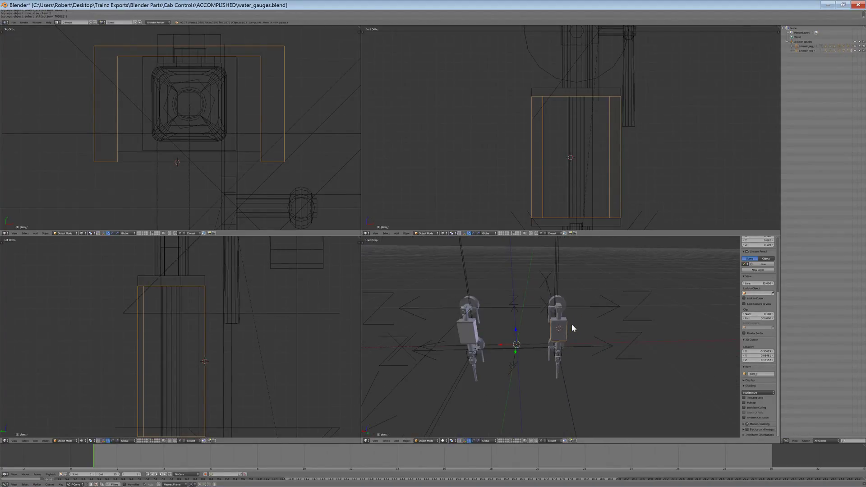
Select the right gauge's body alone, and expand its hierarchy in the scene outline
{"action": "scroll", "coordinate": [183, 136], "scroll_direction": "down", "scroll_amount": 3}
{"action": "scroll", "coordinate": [520, 353], "scroll_direction": "up", "scroll_amount": 3}
{"action": "middle_click_drag", "start_coordinate": [521, 354], "coordinate": [600, 358]}
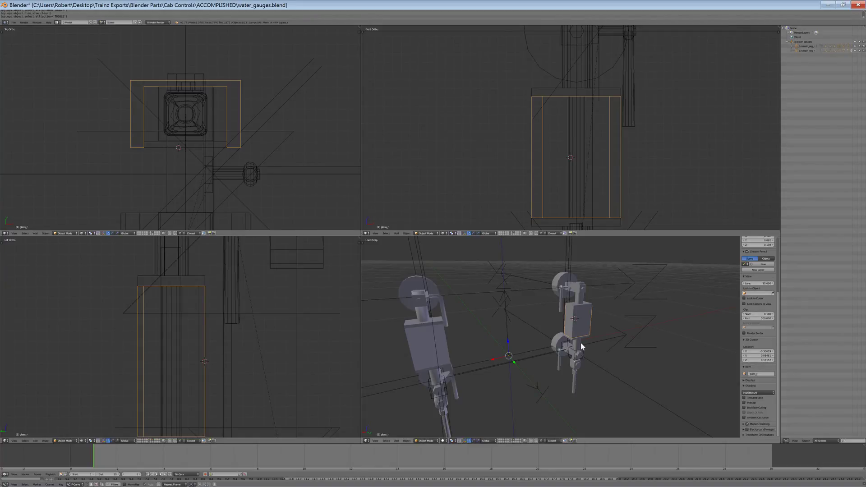
{"action": "middle_click_drag", "start_coordinate": [571, 307], "coordinate": [579, 343]}
{"action": "right_click", "coordinate": [556, 282]}
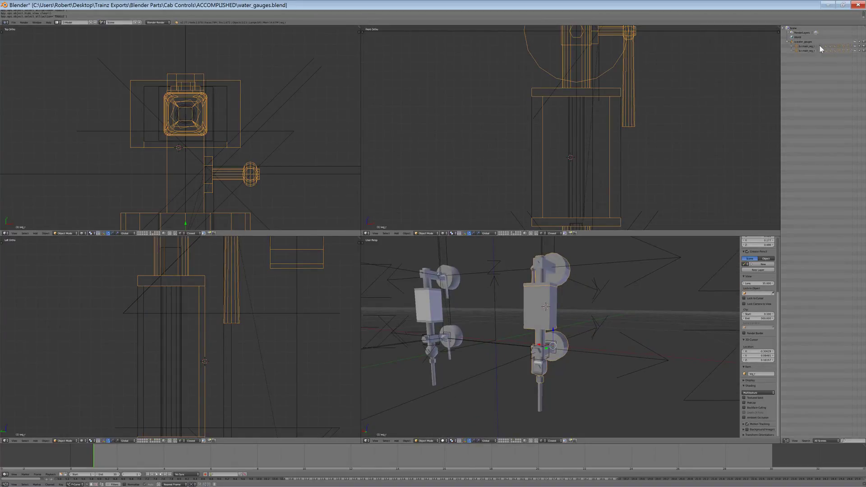
{"action": "middle_click_drag", "start_coordinate": [543, 343], "coordinate": [587, 368]}
{"action": "right_click", "coordinate": [582, 371]}
{"action": "scroll", "coordinate": [577, 378], "scroll_direction": "up", "scroll_amount": 5}
{"action": "right_click", "coordinate": [548, 388]}
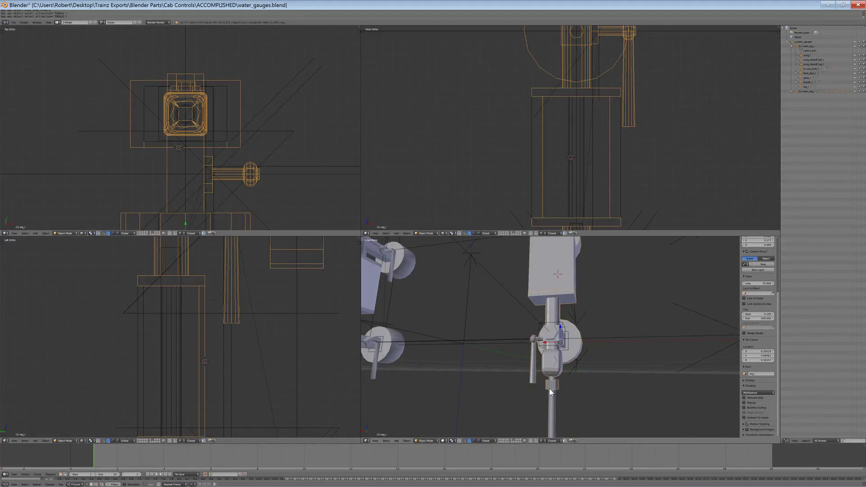
Add the right gauge's feed pipe, sheath and slider to the selection, moving the timeline to its end frame to reach the slider
{"action": "scroll", "coordinate": [554, 404], "scroll_direction": "down", "scroll_amount": 3}
{"action": "right_click", "coordinate": [557, 414]}
{"action": "middle_click_drag", "start_coordinate": [510, 393], "coordinate": [515, 419]}
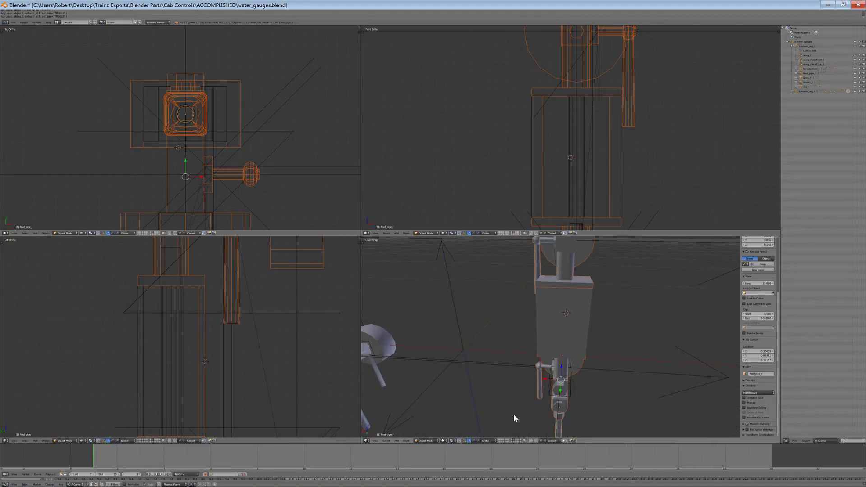
{"action": "right_click", "coordinate": [542, 351]}
{"action": "right_click", "coordinate": [573, 190]}
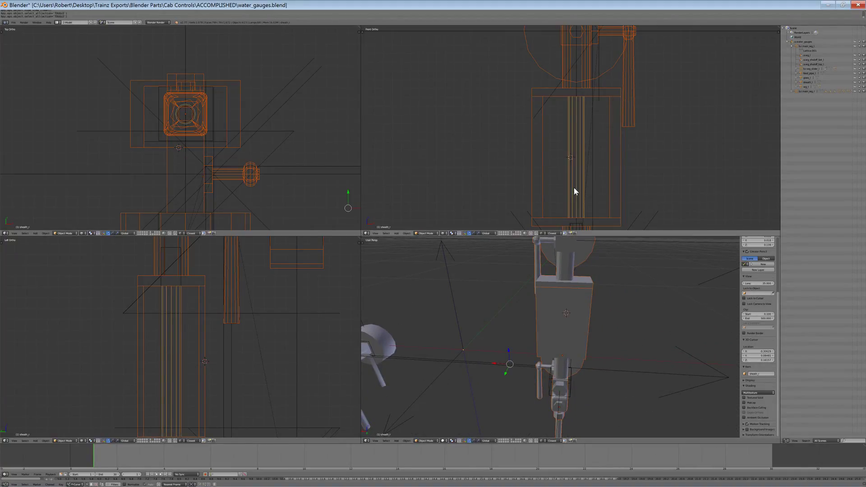
{"action": "left_click_drag", "start_coordinate": [147, 453], "coordinate": [756, 457]}
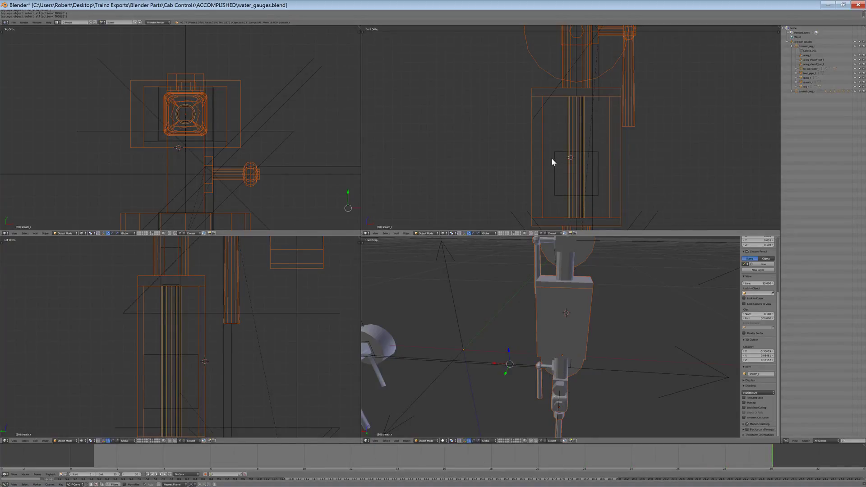
{"action": "right_click", "coordinate": [569, 128]}
Return the timeline to its start and duplicate the selected right gauge parts along X to the far side of the other gauge
{"action": "scroll", "coordinate": [571, 131], "scroll_direction": "down", "scroll_amount": 8}
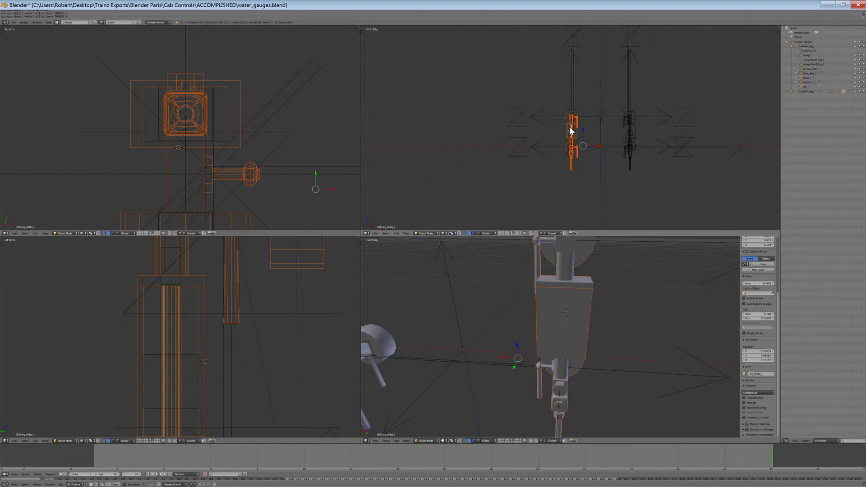
{"action": "scroll", "coordinate": [571, 131], "scroll_direction": "up", "scroll_amount": 2}
{"action": "left_click", "coordinate": [155, 453]}
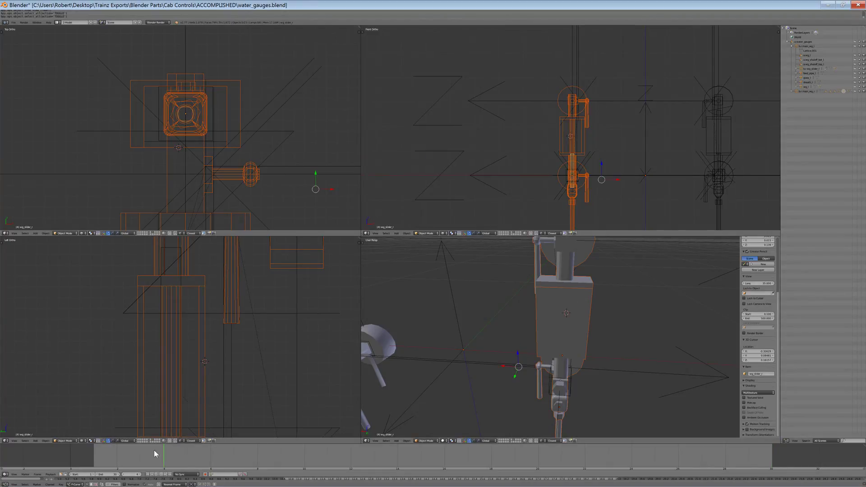
{"action": "scroll", "coordinate": [553, 176], "scroll_direction": "down", "scroll_amount": 3}
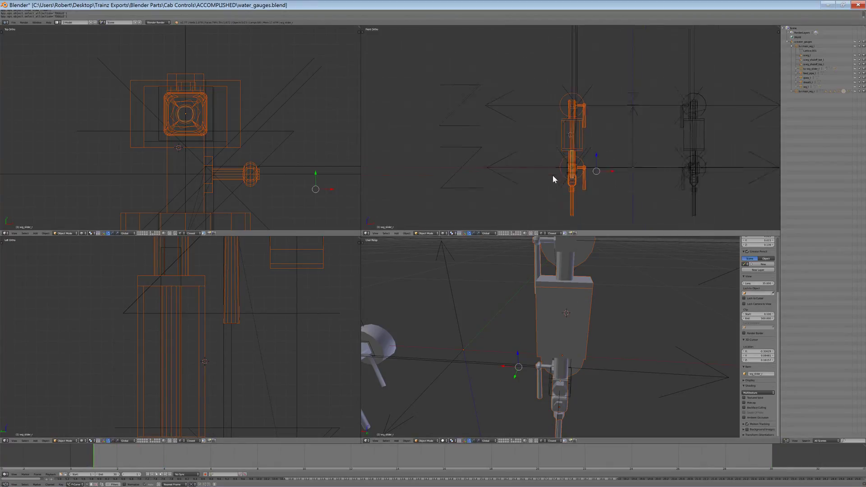
{"action": "key", "text": "shift+d"}
{"action": "key", "text": "x"}
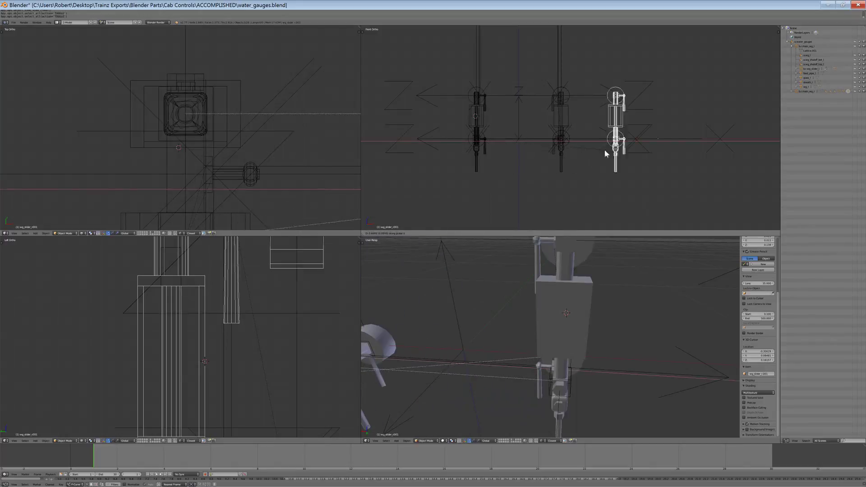
{"action": "left_click", "coordinate": [655, 156]}
Clear the parent of the duplicated gauge parts and hide every other object
{"action": "key", "text": "alt+p"}
{"action": "left_click", "coordinate": [671, 147]}
{"action": "key", "text": "ctrl+i"}
{"action": "key", "text": "h"}
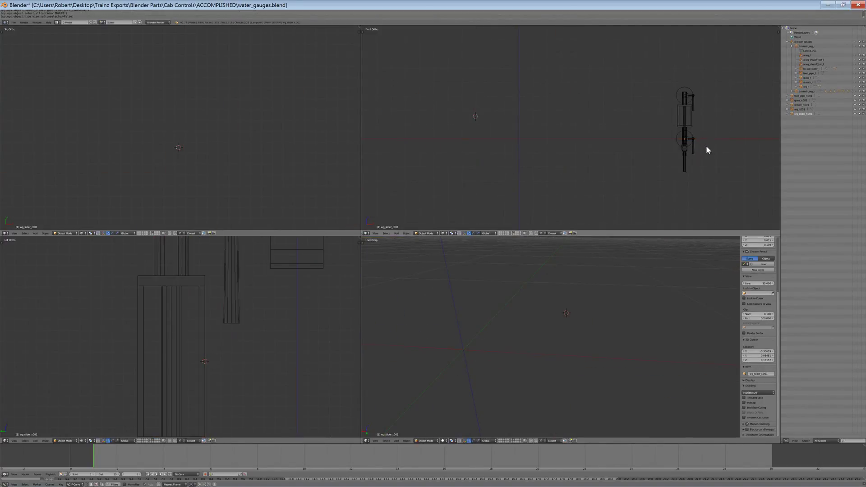
Parent the duplicated glass, feed pipe, sheath and slider to the duplicated gauge body
{"action": "right_click", "coordinate": [689, 139]}
{"action": "key", "text": "ctrl+i"}
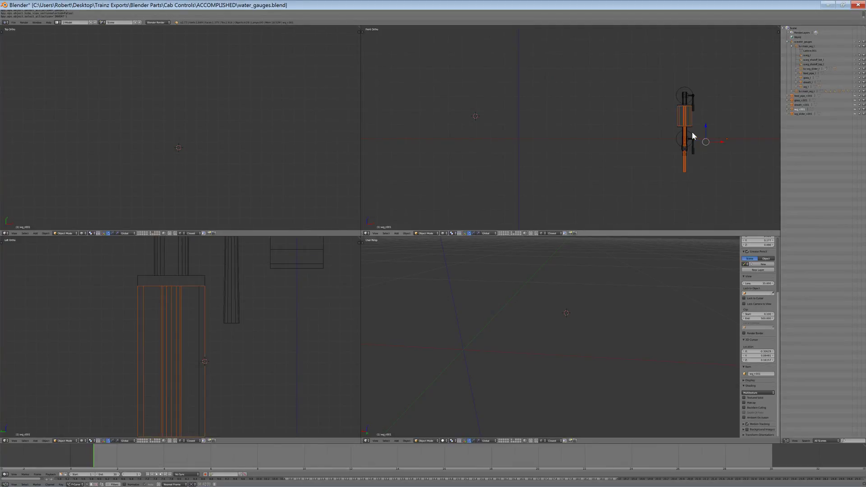
{"action": "right_click", "coordinate": [689, 97], "text": "shift"}
{"action": "key", "text": "ctrl+p"}
{"action": "left_click", "coordinate": [690, 98]}
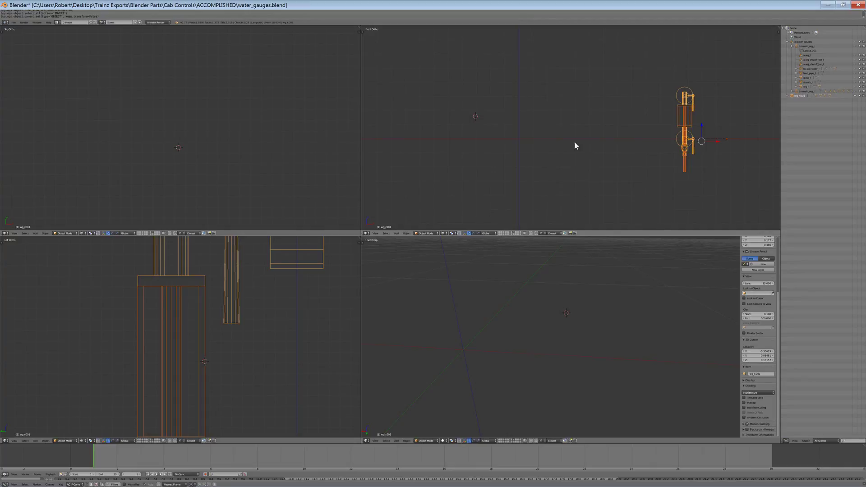
Select both round flanges in the duplicated body's mesh, snap the 3D cursor to their centre, and return to Object Mode
{"action": "left_click", "coordinate": [426, 233]}
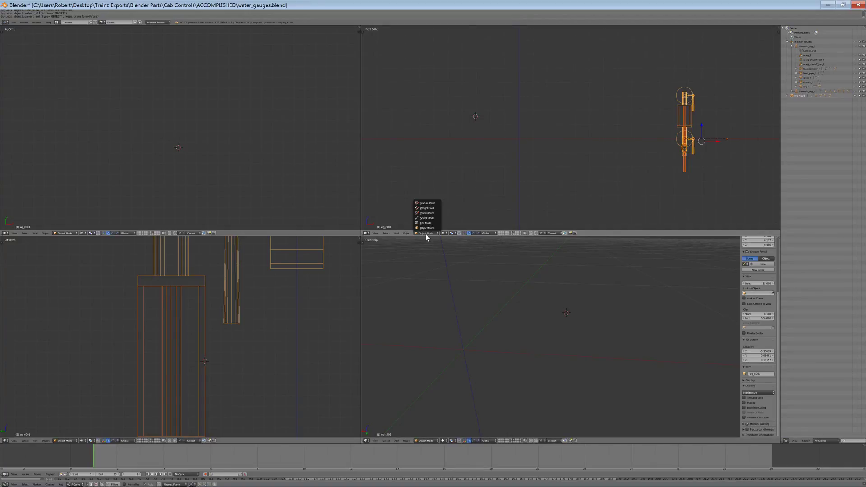
{"action": "left_click", "coordinate": [430, 224]}
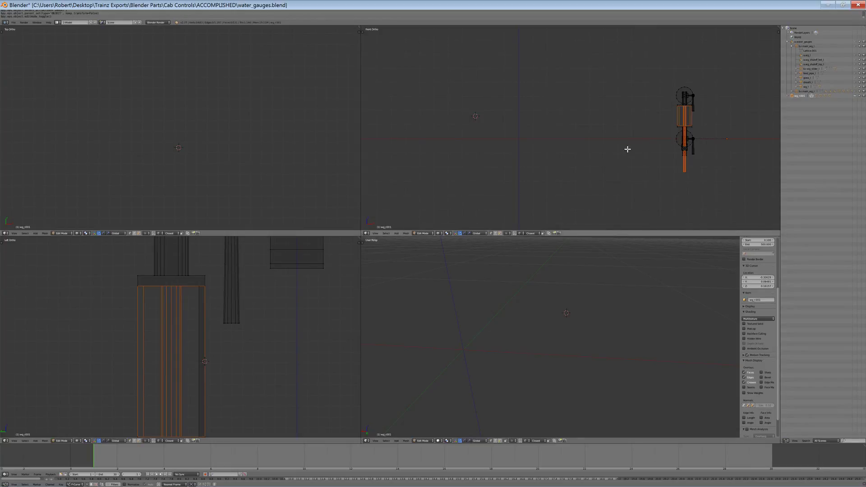
{"action": "middle_click_drag", "start_coordinate": [740, 146], "coordinate": [553, 128], "text": "shift"}
{"action": "scroll", "coordinate": [677, 114], "scroll_direction": "up", "scroll_amount": 3}
{"action": "middle_click_drag", "start_coordinate": [677, 114], "coordinate": [641, 139], "text": "shift"}
{"action": "right_click", "coordinate": [635, 135]}
{"action": "middle_click_drag", "start_coordinate": [603, 64], "coordinate": [573, 134], "text": "shift"}
{"action": "right_click", "coordinate": [565, 83]}
{"action": "key", "text": "ctrl+l"}
{"action": "key", "text": "shift+s"}
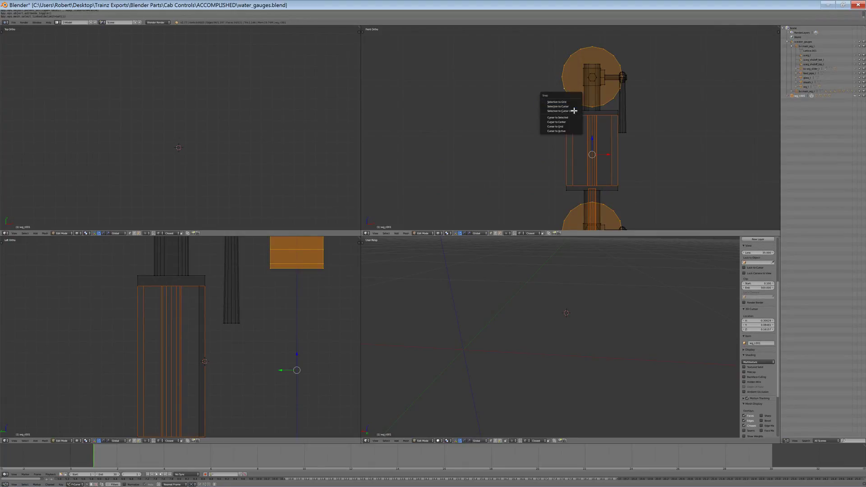
{"action": "left_click", "coordinate": [562, 121]}
{"action": "left_click", "coordinate": [419, 233]}
{"action": "left_click", "coordinate": [424, 228]}
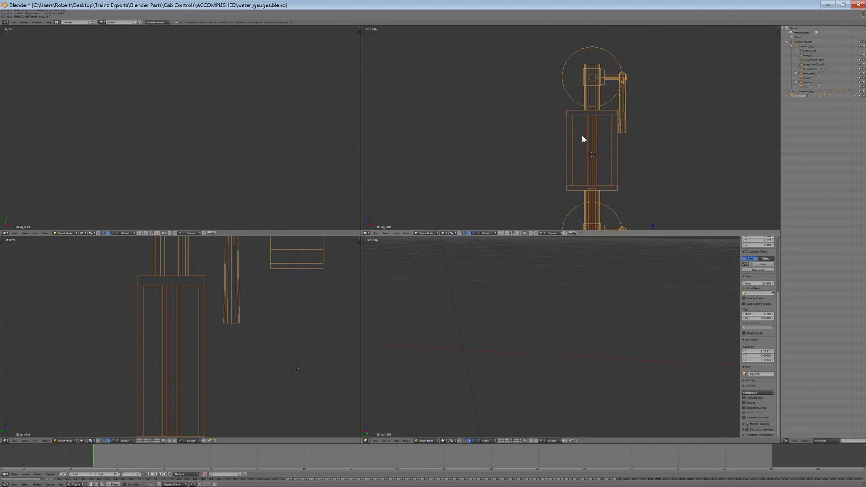
Try to set the origins of all the duplicated gauge parts to the 3D cursor
{"action": "key", "text": "shift+ctrl+alt+c"}
{"action": "left_click", "coordinate": [557, 146]}
{"action": "key", "text": "a"}
{"action": "right_click", "coordinate": [594, 158]}
{"action": "right_click", "coordinate": [575, 182]}
{"action": "key", "text": "ctrl+z"}
{"action": "key", "text": "ctrl+z"}
{"action": "key", "text": "ctrl+z"}
{"action": "key", "text": "ctrl+z"}
Select only the duplicated gauge body and set its origin to the 3D cursor
{"action": "right_click", "coordinate": [582, 73]}
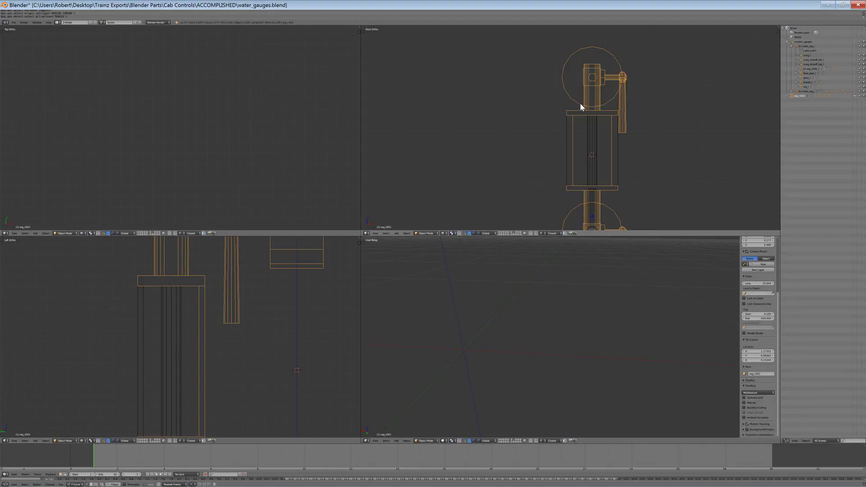
{"action": "key", "text": "shift+ctrl+alt+c"}
{"action": "left_click", "coordinate": [554, 135]}
{"action": "scroll", "coordinate": [605, 153], "scroll_direction": "down", "scroll_amount": 3}
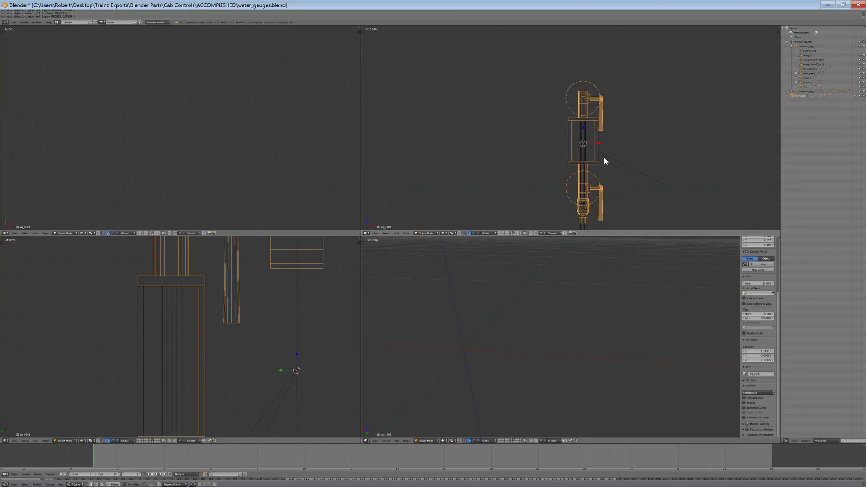
Mirror the duplicated gauge body with an X scale of -1 and apply its rotation and scale
{"action": "scroll", "coordinate": [758, 324], "scroll_direction": "up", "scroll_amount": 5}
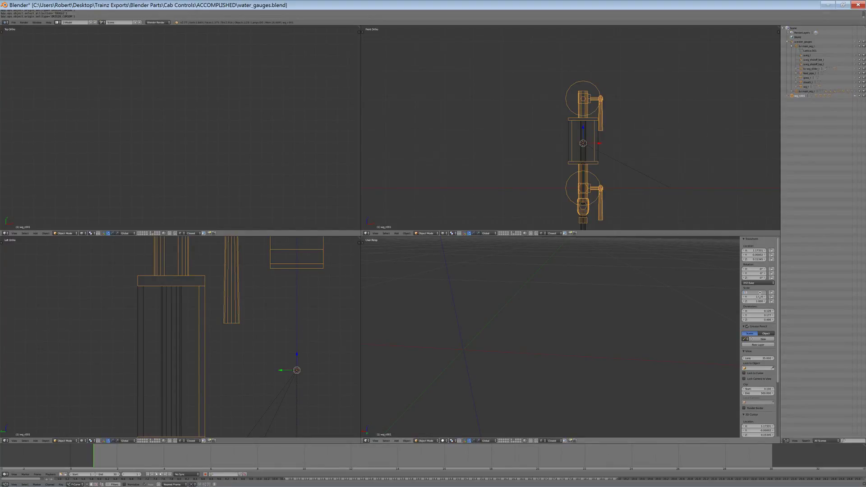
{"action": "type", "text": "-11"}
{"action": "key", "text": "Return"}
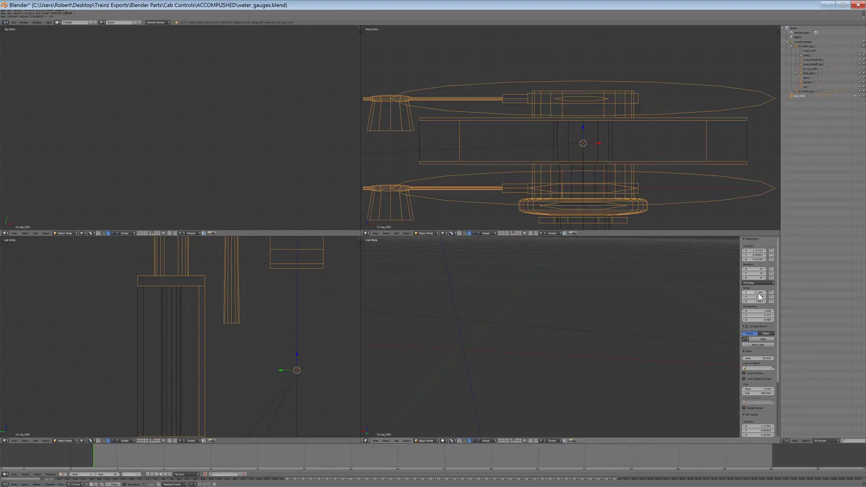
{"action": "left_click", "coordinate": [759, 293]}
{"action": "type", "text": "-1"}
{"action": "key", "text": "Return"}
{"action": "key", "text": "ctrl+a"}
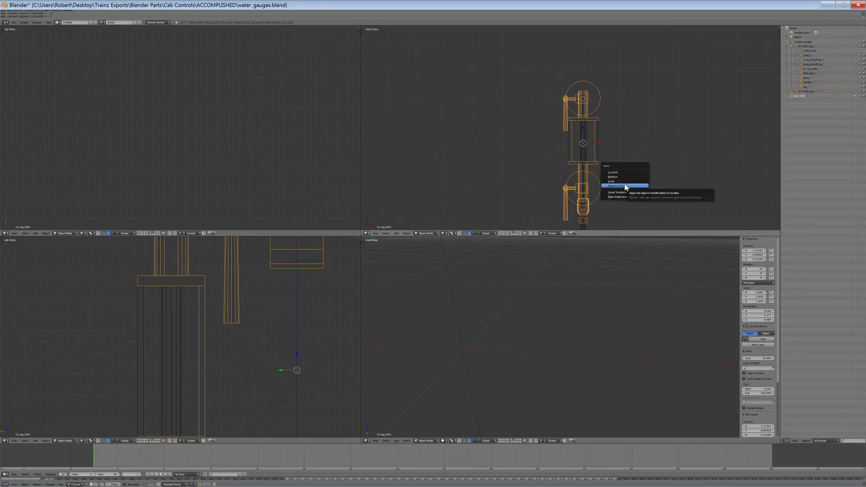
{"action": "left_click", "coordinate": [625, 186]}
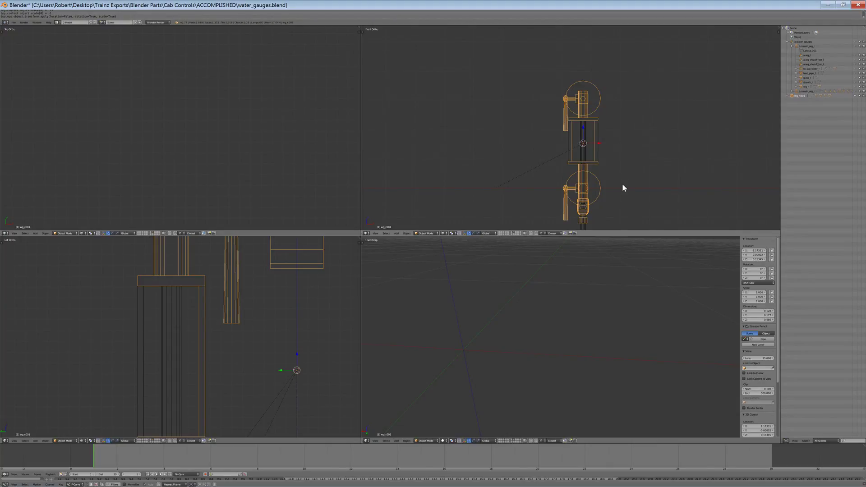
Switch to the music player, start playback, and return to Blender
{"action": "mouse_move", "coordinate": [76, 486]}
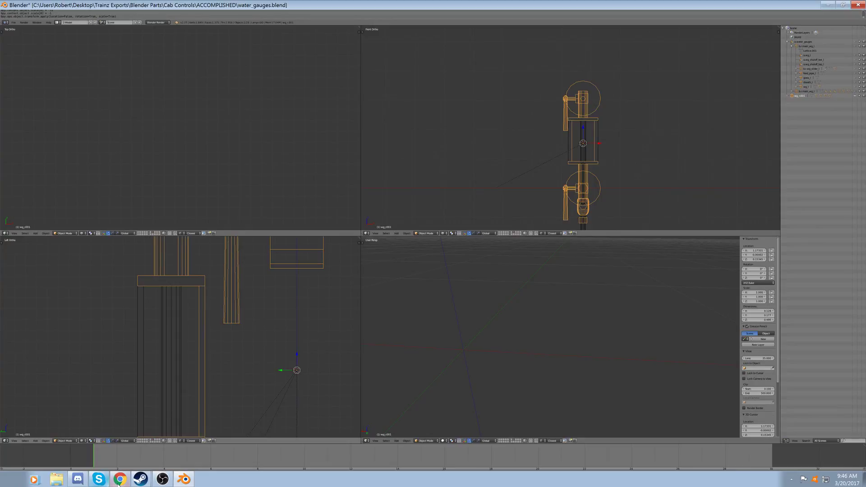
{"action": "left_click", "coordinate": [162, 479]}
{"action": "left_click", "coordinate": [144, 483]}
{"action": "left_click", "coordinate": [94, 56]}
{"action": "left_click", "coordinate": [825, 8]}
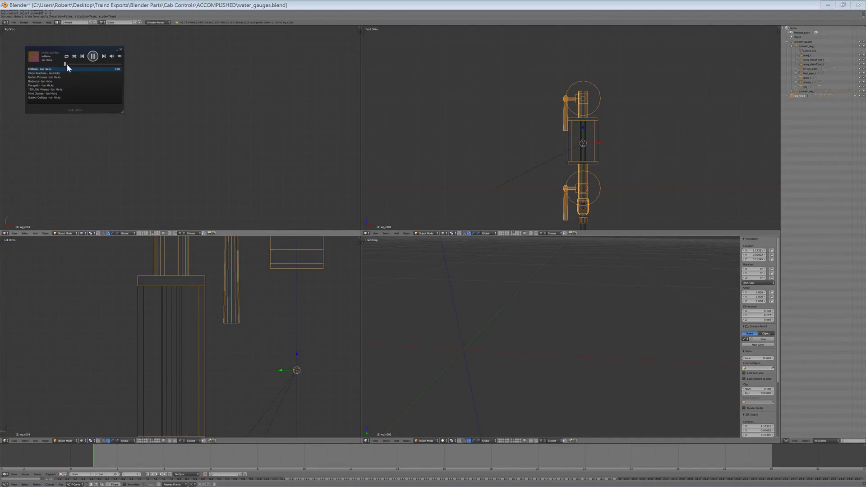
{"action": "left_click", "coordinate": [559, 93]}
Examine the mirrored gauge's faces from several angles in the perspective view
{"action": "scroll", "coordinate": [524, 353], "scroll_direction": "down", "scroll_amount": 5}
{"action": "scroll", "coordinate": [524, 351], "scroll_direction": "down", "scroll_amount": 5}
{"action": "middle_click_drag", "start_coordinate": [558, 321], "coordinate": [589, 324], "text": "shift"}
{"action": "scroll", "coordinate": [589, 324], "scroll_direction": "up", "scroll_amount": 5}
{"action": "scroll", "coordinate": [478, 329], "scroll_direction": "up", "scroll_amount": 1}
{"action": "middle_click_drag", "start_coordinate": [455, 328], "coordinate": [503, 333], "text": "shift"}
{"action": "scroll", "coordinate": [504, 335], "scroll_direction": "up", "scroll_amount": 3}
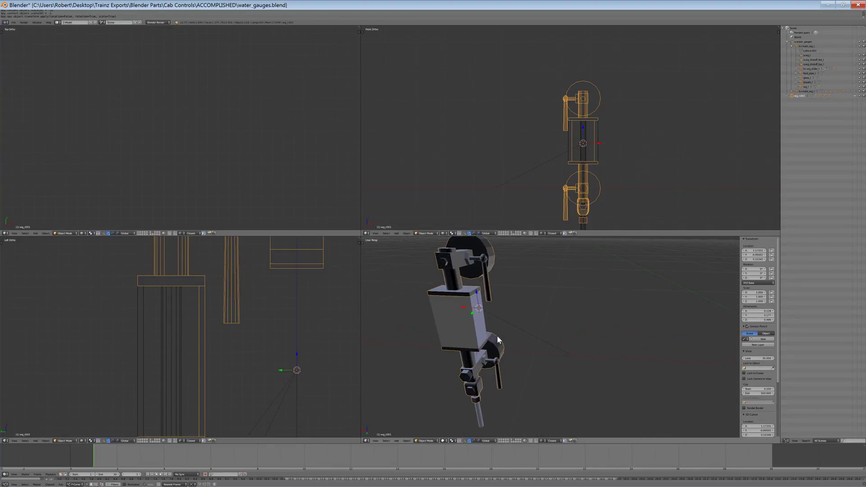
{"action": "middle_click_drag", "start_coordinate": [530, 361], "coordinate": [571, 342]}
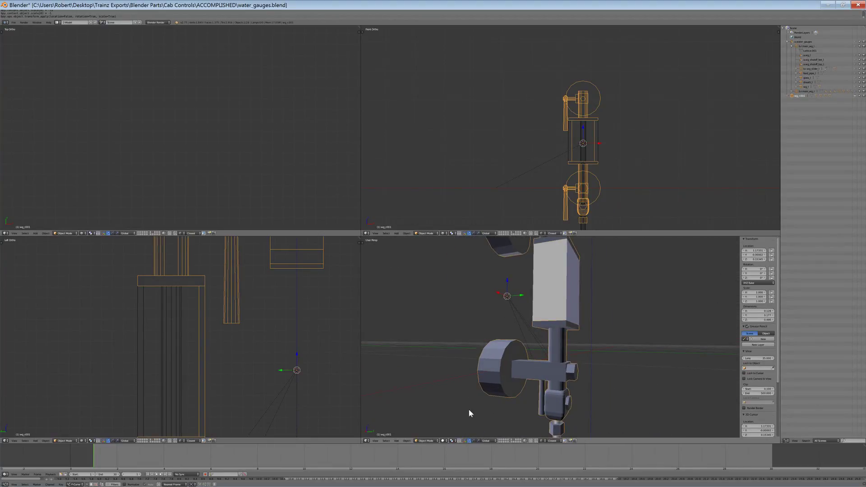
Clear the parent of the mirrored gauge's child parts while keeping their transformation, and apply their transforms
{"action": "key", "text": "ctrl+i"}
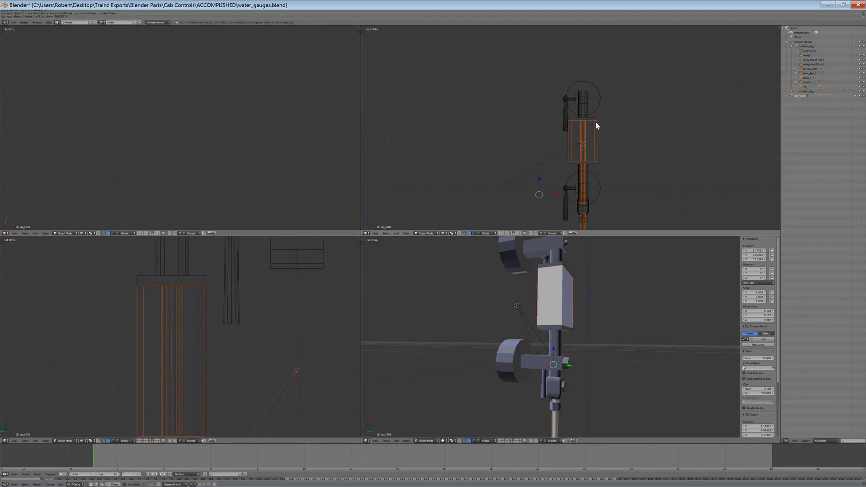
{"action": "key", "text": "alt+p"}
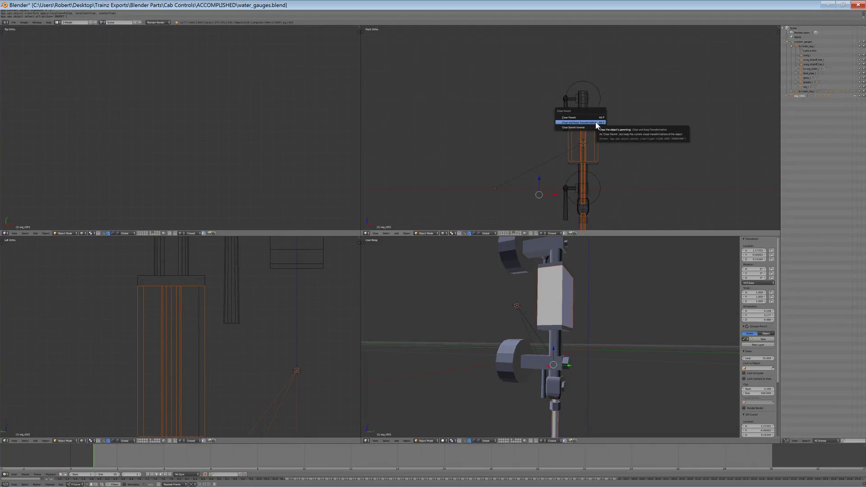
{"action": "left_click", "coordinate": [595, 123]}
{"action": "key", "text": "ctrl+a"}
{"action": "left_click", "coordinate": [596, 157]}
{"action": "middle_click_drag", "start_coordinate": [595, 155], "coordinate": [567, 167]}
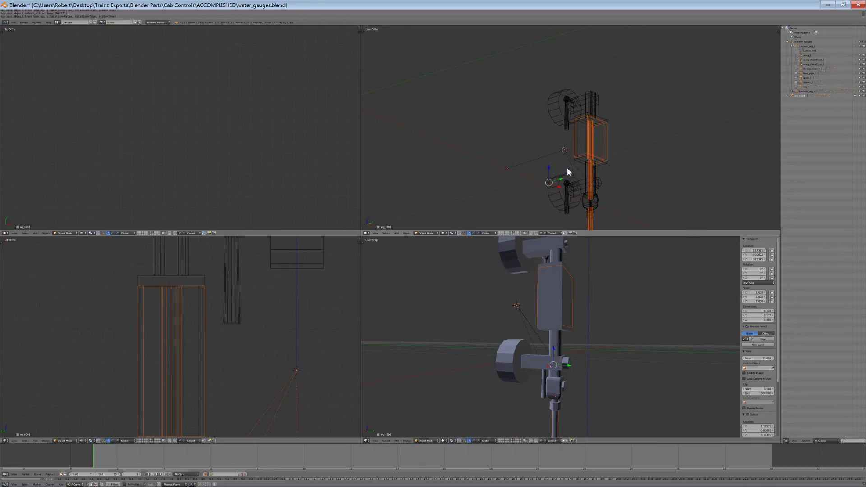
{"action": "key", "text": "KP_1"}
Flip the normals of the mirrored gauge body's entire mesh and return it to Object Mode
{"action": "right_click", "coordinate": [564, 310]}
{"action": "middle_click_drag", "start_coordinate": [564, 310], "coordinate": [476, 310]}
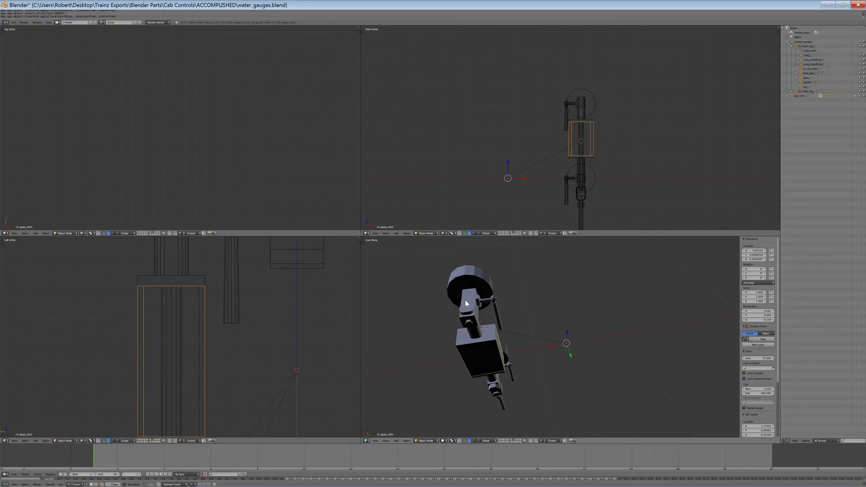
{"action": "right_click", "coordinate": [476, 311]}
{"action": "left_click", "coordinate": [431, 441]}
{"action": "left_click", "coordinate": [431, 435]}
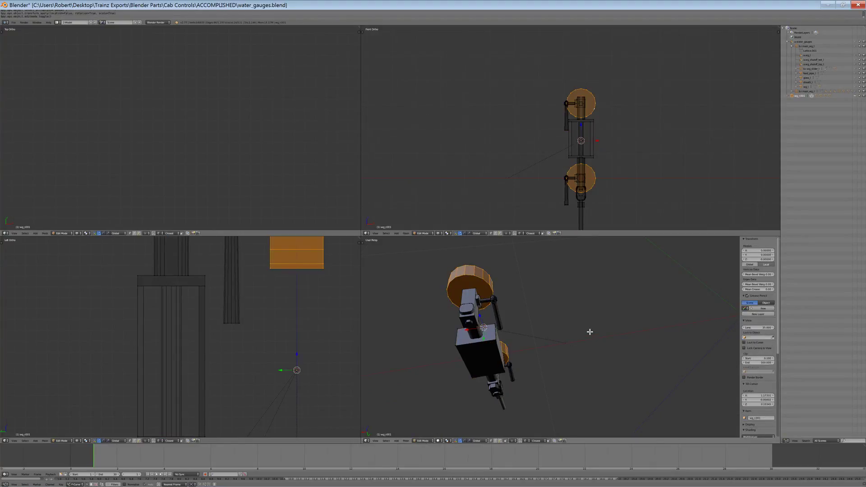
{"action": "key", "text": "a"}
{"action": "key", "text": "a"}
{"action": "key", "text": "w"}
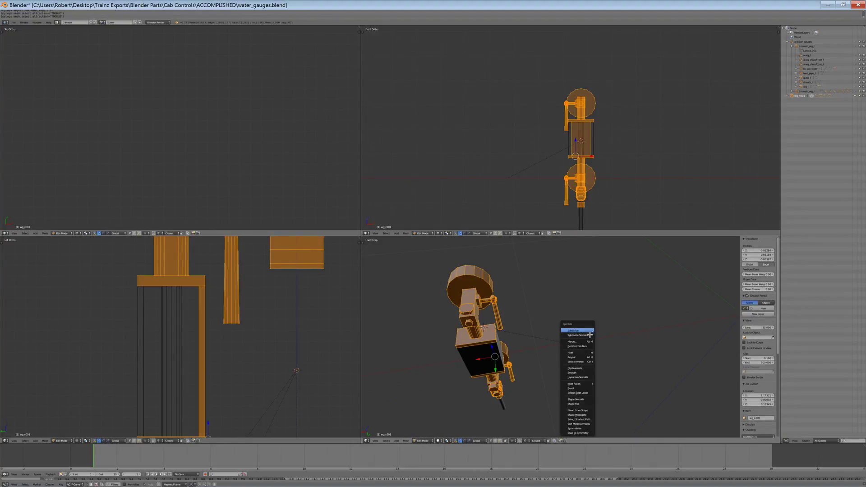
{"action": "left_click", "coordinate": [580, 368]}
{"action": "left_click", "coordinate": [427, 441]}
{"action": "left_click", "coordinate": [429, 446]}
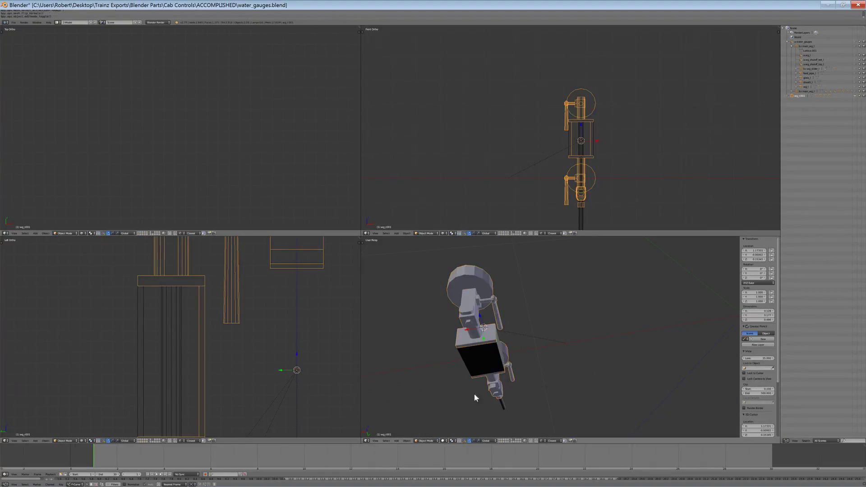
Hide the mirrored gauge body, flip the normals of the glass box's whole mesh, and return it to Object Mode
{"action": "key", "text": "h"}
{"action": "right_click", "coordinate": [480, 355]}
{"action": "middle_click_drag", "start_coordinate": [480, 355], "coordinate": [498, 343]}
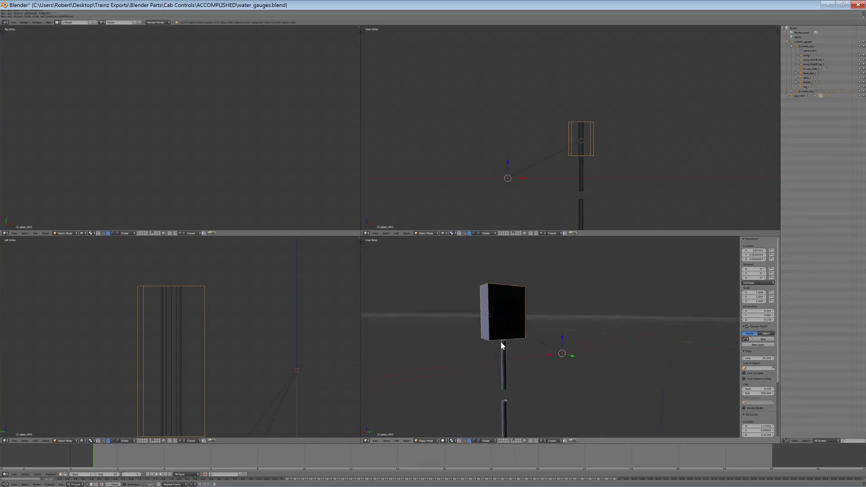
{"action": "left_click", "coordinate": [424, 441]}
{"action": "left_click", "coordinate": [425, 441]}
{"action": "left_click", "coordinate": [429, 438]}
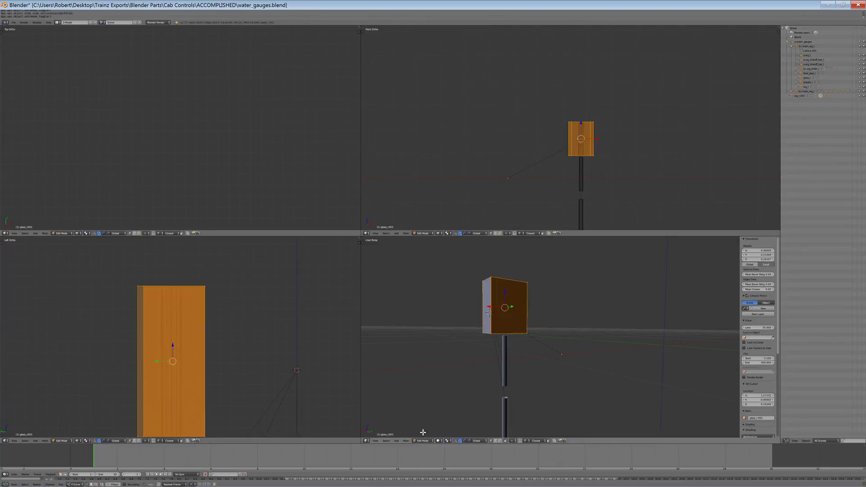
{"action": "key", "text": "w"}
{"action": "left_click", "coordinate": [544, 343]}
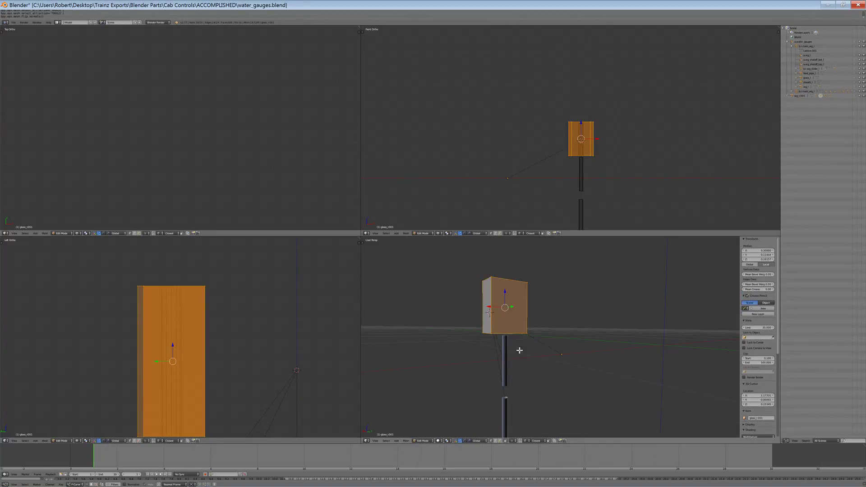
{"action": "left_click", "coordinate": [423, 440]}
{"action": "left_click", "coordinate": [426, 436]}
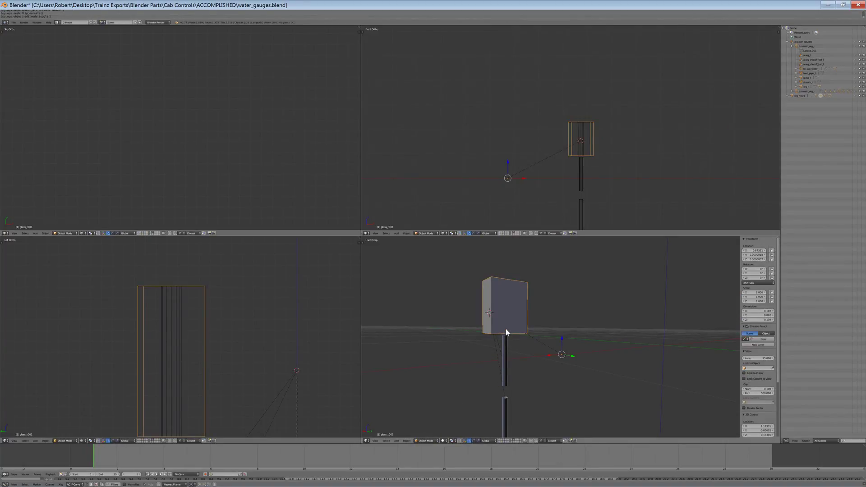
Hide the glass box, flip the normals of the mirrored slider's whole mesh, and return it to Object Mode
{"action": "key", "text": "h"}
{"action": "right_click", "coordinate": [503, 340]}
{"action": "left_click", "coordinate": [424, 441]}
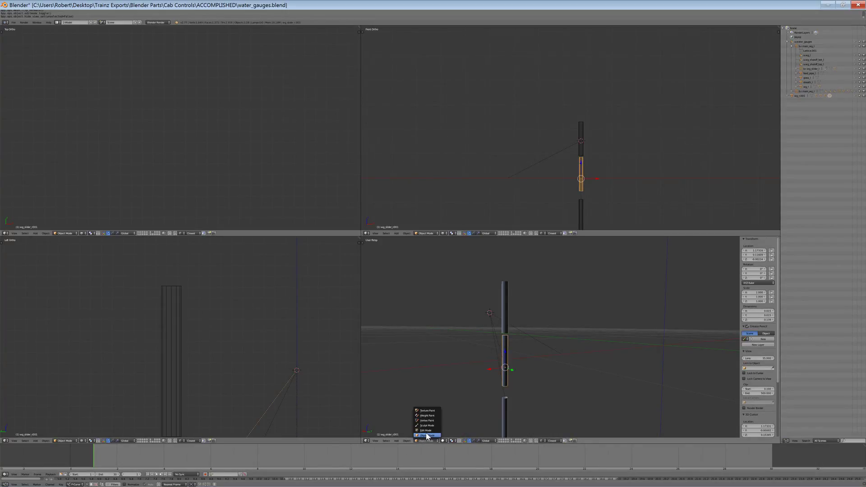
{"action": "left_click", "coordinate": [431, 431]}
{"action": "key", "text": "a"}
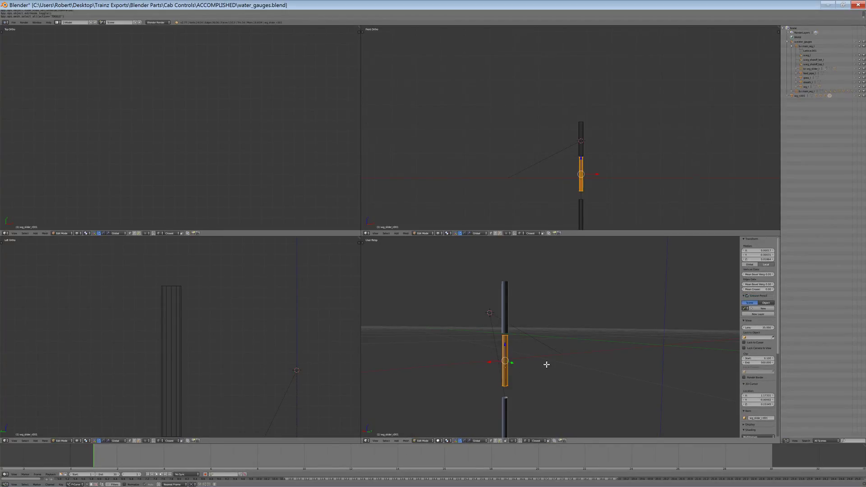
{"action": "key", "text": "w"}
{"action": "left_click", "coordinate": [546, 365]}
{"action": "left_click", "coordinate": [426, 440]}
{"action": "left_click", "coordinate": [425, 432]}
{"action": "left_click", "coordinate": [422, 440]}
{"action": "left_click", "coordinate": [425, 435]}
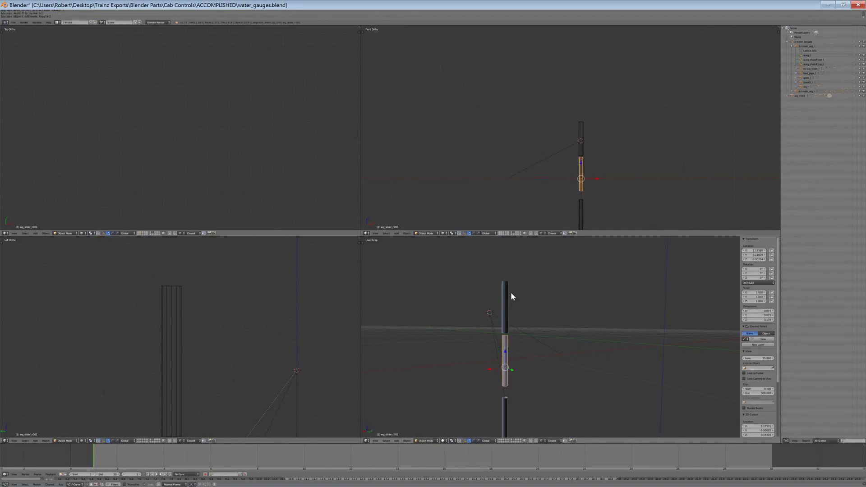
Flip the normals of the mirrored sheath tube above the slider and return it to Object Mode
{"action": "right_click", "coordinate": [510, 291]}
{"action": "left_click", "coordinate": [429, 440]}
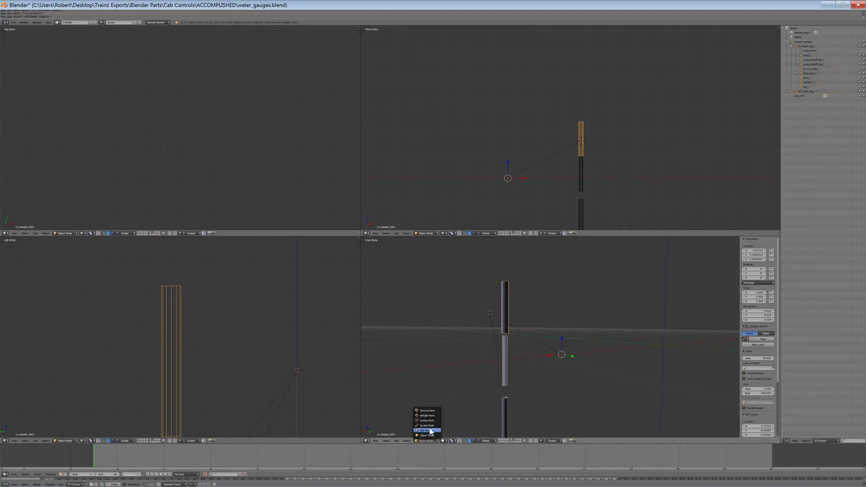
{"action": "left_click", "coordinate": [426, 432]}
{"action": "key", "text": "w"}
{"action": "left_click", "coordinate": [548, 342]}
{"action": "left_click", "coordinate": [425, 441]}
{"action": "left_click", "coordinate": [425, 434]}
Flip the normals of the mirrored feed pipe's entire mesh, return it to Object Mode and deselect it
{"action": "right_click", "coordinate": [504, 403]}
{"action": "left_click", "coordinate": [425, 441]}
{"action": "left_click", "coordinate": [426, 431]}
{"action": "key", "text": "a"}
{"action": "key", "text": "a"}
{"action": "key", "text": "w"}
{"action": "left_click", "coordinate": [563, 369]}
{"action": "key", "text": "a"}
{"action": "left_click", "coordinate": [425, 440]}
{"action": "left_click", "coordinate": [426, 436]}
{"action": "key", "text": "a"}
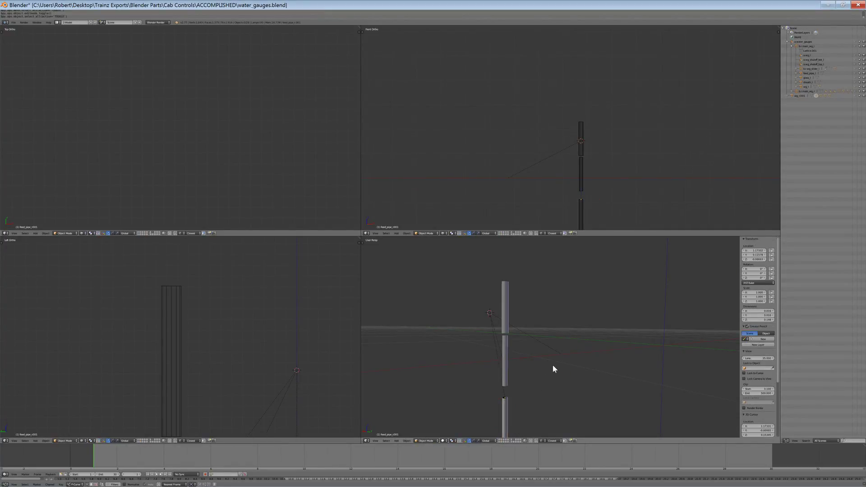
Unhide all hidden gauge parts, clear the selection, and save over the existing water_gauges.blend
{"action": "key", "text": "alt+h"}
{"action": "key", "text": "a"}
{"action": "key", "text": "ctrl+s"}
{"action": "left_click", "coordinate": [543, 354]}
Move the mirrored gauge along the X axis until it sits beside the existing left-hand gauge
{"action": "right_click", "coordinate": [499, 248]}
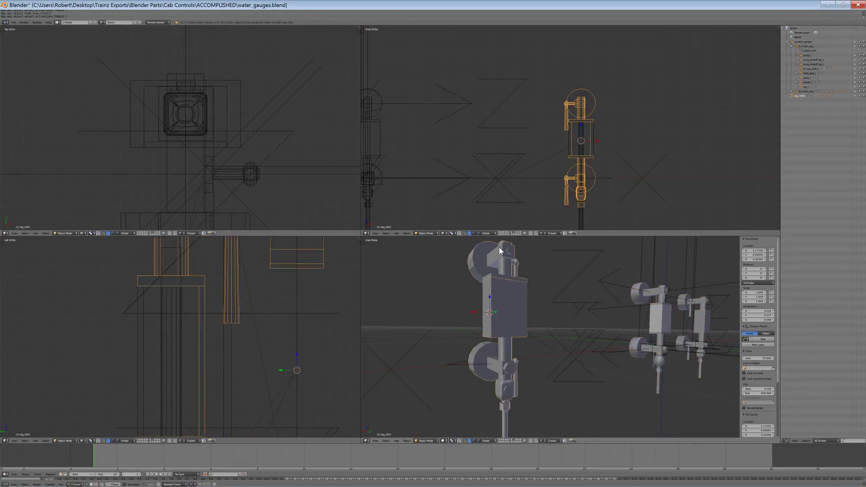
{"action": "scroll", "coordinate": [544, 152], "scroll_direction": "down", "scroll_amount": 4}
{"action": "scroll", "coordinate": [545, 129], "scroll_direction": "up", "scroll_amount": 3}
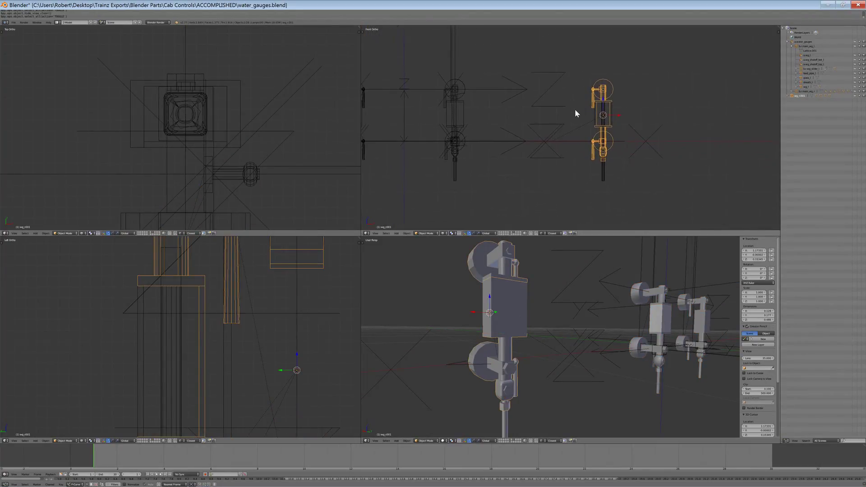
{"action": "key", "text": "g"}
{"action": "key", "text": "x"}
{"action": "left_click", "coordinate": [474, 120]}
{"action": "scroll", "coordinate": [450, 72], "scroll_direction": "up", "scroll_amount": 4}
{"action": "middle_click_drag", "start_coordinate": [450, 73], "coordinate": [665, 140], "text": "shift"}
{"action": "scroll", "coordinate": [641, 131], "scroll_direction": "up", "scroll_amount": 3}
{"action": "scroll", "coordinate": [587, 114], "scroll_direction": "up", "scroll_amount": 4}
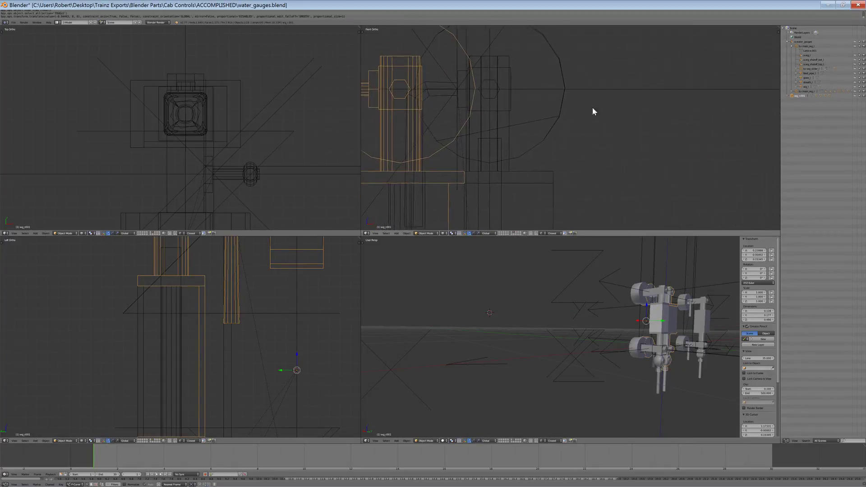
{"action": "scroll", "coordinate": [543, 132], "scroll_direction": "down", "scroll_amount": 5}
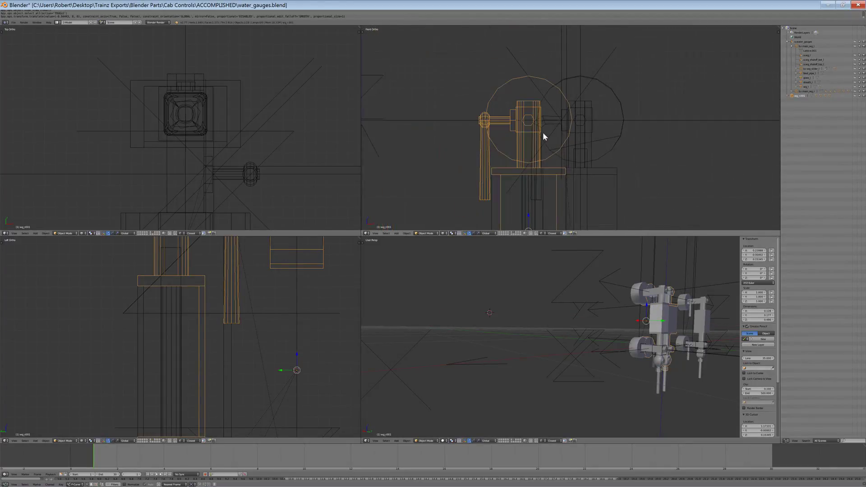
Try to align the mirrored gauge with the existing left-hand gauge by moving it freehand along the X axis
{"action": "key", "text": "g"}
{"action": "key", "text": "x"}
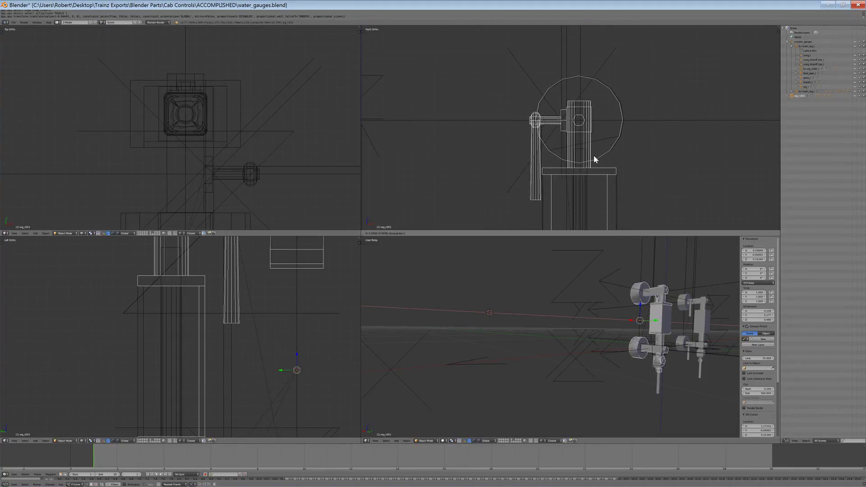
{"action": "left_click", "coordinate": [515, 157]}
{"action": "key", "text": "ctrl+z"}
{"action": "scroll", "coordinate": [548, 154], "scroll_direction": "down", "scroll_amount": 2}
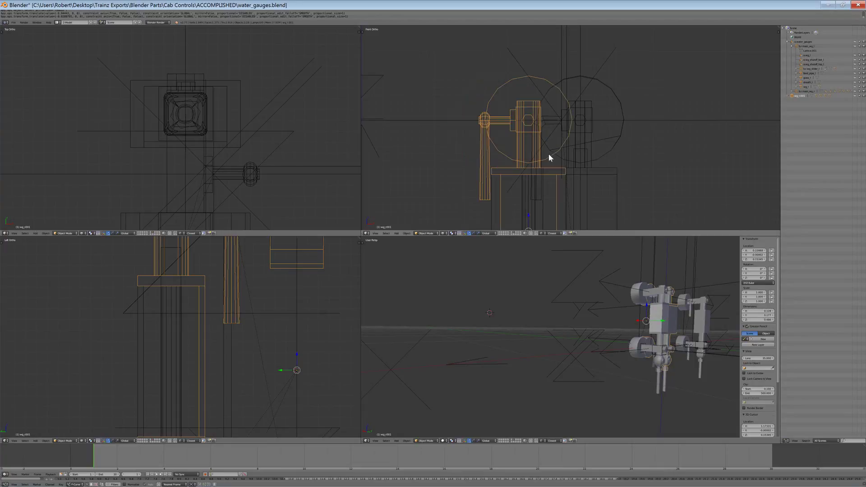
Snap the 3D cursor midway between the upper disc's bottom edge and the lower disc's top edge on the mirrored gauge body in Edit Mode
{"action": "middle_click_drag", "start_coordinate": [577, 184], "coordinate": [563, 135], "text": "shift"}
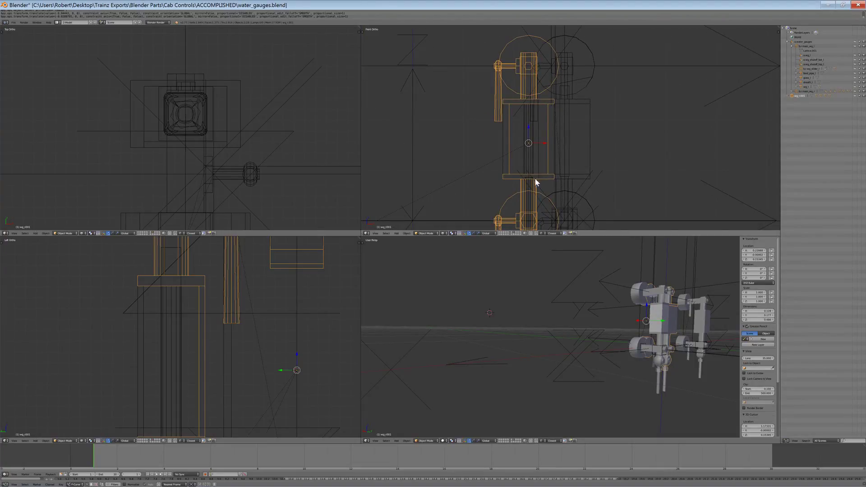
{"action": "left_click", "coordinate": [429, 234]}
{"action": "left_click", "coordinate": [426, 222]}
{"action": "scroll", "coordinate": [526, 206], "scroll_direction": "up", "scroll_amount": 1}
{"action": "key", "text": "a"}
{"action": "right_click", "coordinate": [520, 201]}
{"action": "key", "text": "b"}
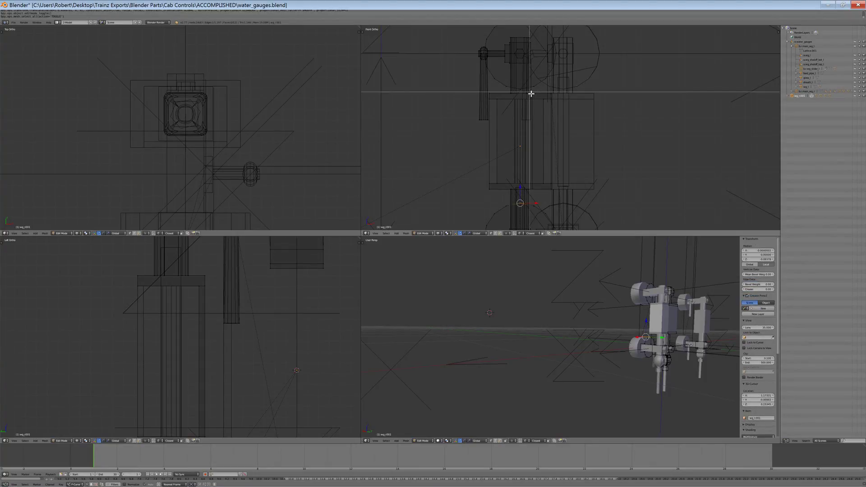
{"action": "left_click_drag", "start_coordinate": [524, 89], "coordinate": [516, 82]}
{"action": "key", "text": "shift+s"}
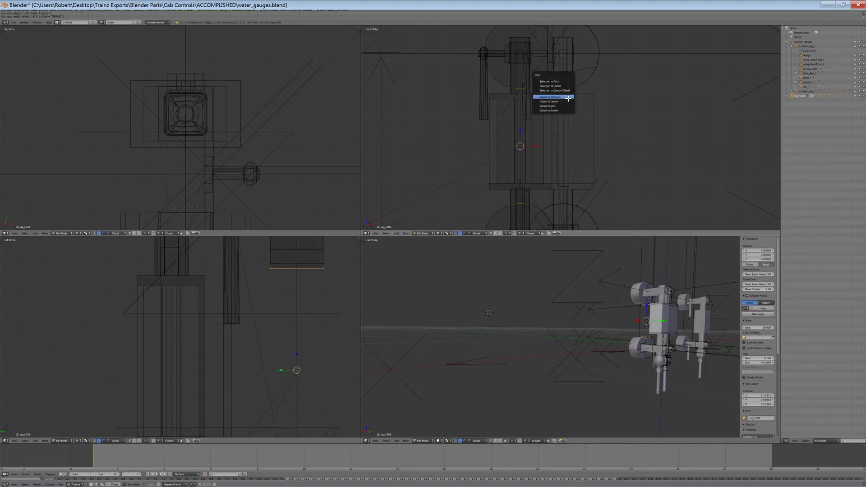
{"action": "left_click", "coordinate": [569, 98]}
{"action": "scroll", "coordinate": [561, 110], "scroll_direction": "down", "scroll_amount": 2}
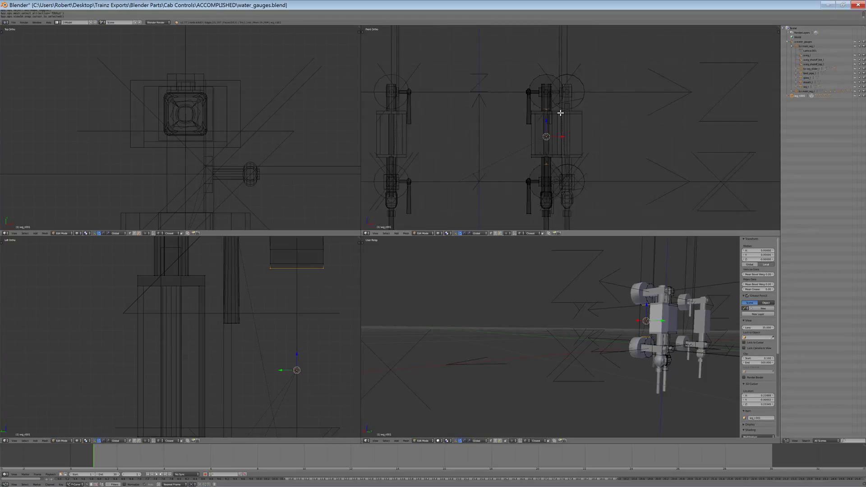
Reselect the bottom edges of both round discs on the mirrored gauge body and snap the 3D cursor to them
{"action": "key", "text": "a"}
{"action": "left_click_drag", "start_coordinate": [541, 87], "coordinate": [540, 86]}
{"action": "middle_click_drag", "start_coordinate": [563, 158], "coordinate": [569, 83], "text": "shift"}
{"action": "scroll", "coordinate": [569, 103], "scroll_direction": "up", "scroll_amount": 5}
{"action": "key", "text": "b"}
{"action": "left_click_drag", "start_coordinate": [534, 181], "coordinate": [506, 170]}
{"action": "key", "text": "shift+s"}
{"action": "left_click", "coordinate": [580, 143]}
Return the mirrored gauge body to Object Mode and set its origin to the 3D cursor
{"action": "left_click", "coordinate": [431, 234]}
{"action": "left_click", "coordinate": [429, 228]}
{"action": "scroll", "coordinate": [592, 120], "scroll_direction": "down", "scroll_amount": 4}
{"action": "key", "text": "ctrl+shift+alt+c"}
{"action": "left_click", "coordinate": [592, 121]}
Select the existing left-hand gauge body's entire mesh in Edit Mode and apply Limited Dissolve to it
{"action": "middle_click_drag", "start_coordinate": [592, 120], "coordinate": [582, 145], "text": "shift"}
{"action": "scroll", "coordinate": [582, 150], "scroll_direction": "up", "scroll_amount": 2}
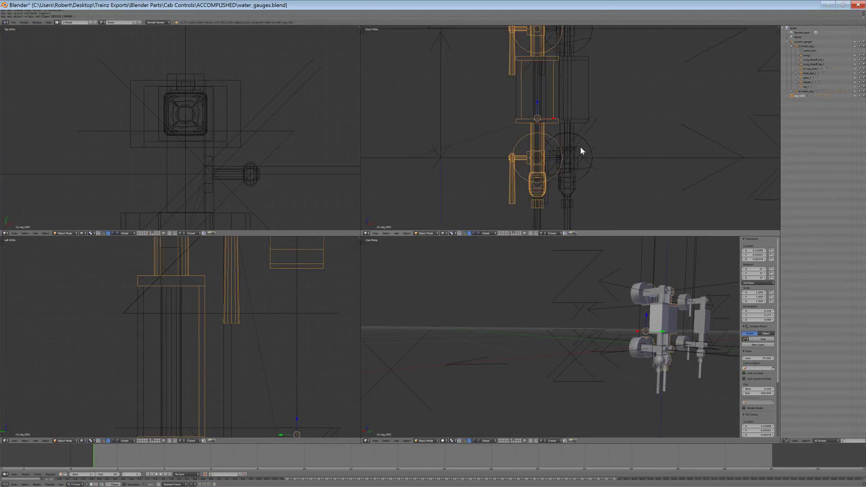
{"action": "right_click", "coordinate": [585, 176]}
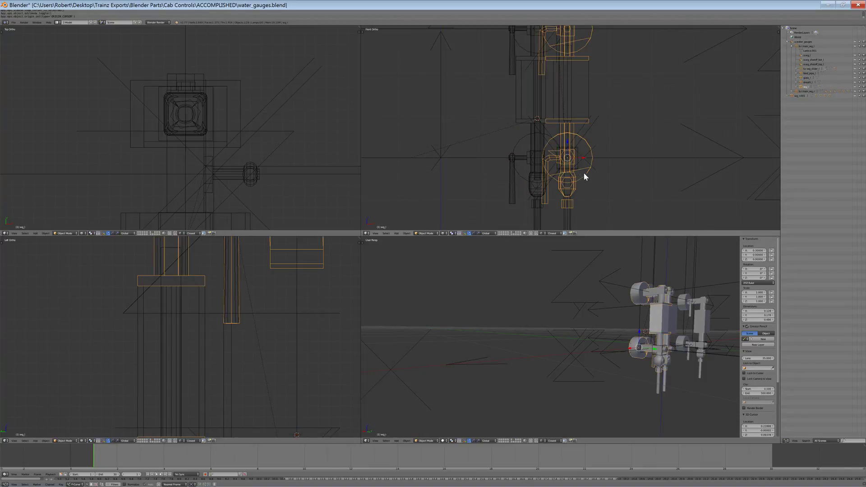
{"action": "left_click", "coordinate": [425, 235]}
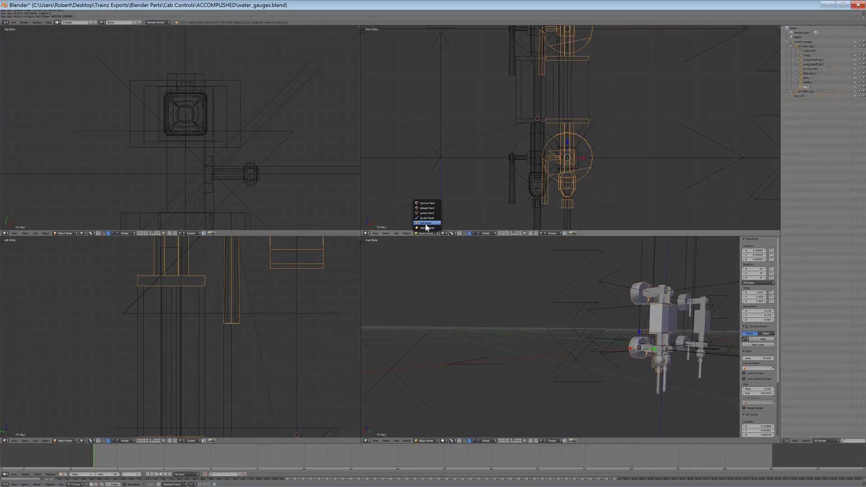
{"action": "left_click", "coordinate": [424, 224]}
{"action": "scroll", "coordinate": [586, 167], "scroll_direction": "up", "scroll_amount": 4}
{"action": "key", "text": "a"}
{"action": "scroll", "coordinate": [534, 192], "scroll_direction": "down", "scroll_amount": 4}
{"action": "key", "text": "a"}
{"action": "key", "text": "a"}
{"action": "key", "text": "x"}
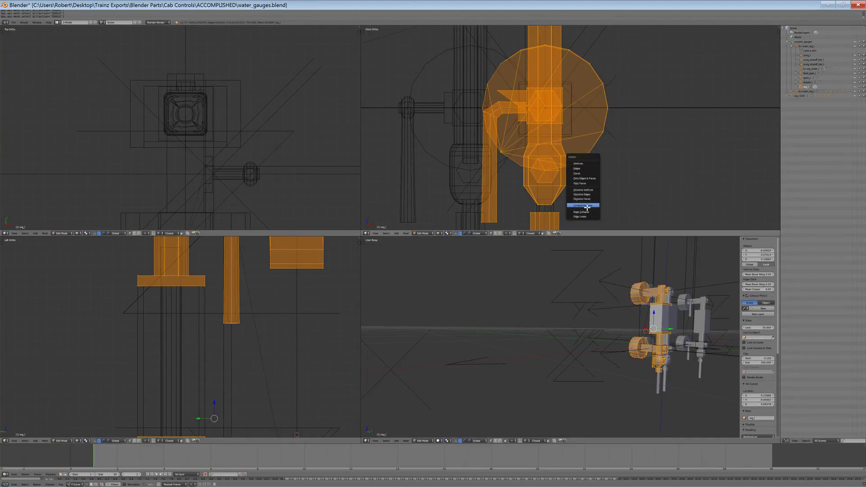
{"action": "left_click", "coordinate": [583, 205]}
{"action": "scroll", "coordinate": [573, 186], "scroll_direction": "down", "scroll_amount": 2}
{"action": "scroll", "coordinate": [542, 194], "scroll_direction": "up", "scroll_amount": 3}
Select the bottom edges of both discs on the existing left-hand gauge body and snap the 3D cursor to them
{"action": "key", "text": "a"}
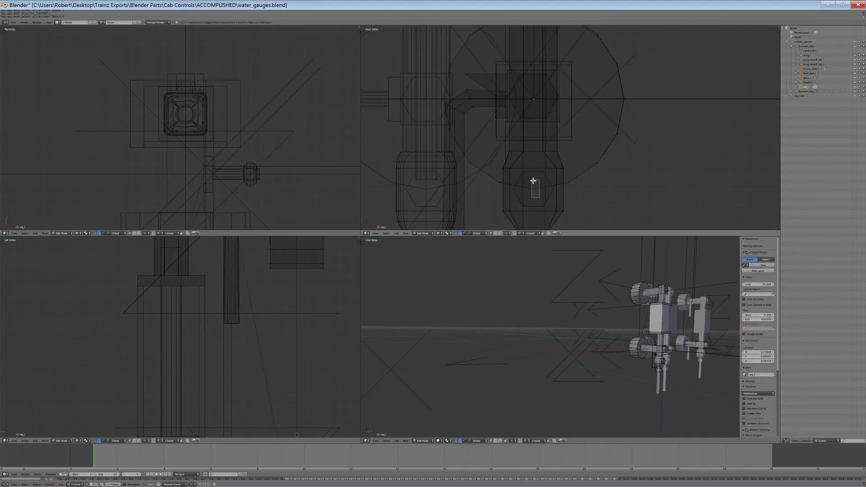
{"action": "right_click", "coordinate": [534, 187]}
{"action": "scroll", "coordinate": [560, 153], "scroll_direction": "down", "scroll_amount": 4}
{"action": "middle_click_drag", "start_coordinate": [577, 86], "coordinate": [577, 229], "text": "shift"}
{"action": "scroll", "coordinate": [564, 85], "scroll_direction": "up", "scroll_amount": 5}
{"action": "right_click", "coordinate": [522, 90]}
{"action": "key", "text": "shift+s"}
{"action": "left_click", "coordinate": [519, 84]}
{"action": "scroll", "coordinate": [543, 125], "scroll_direction": "down", "scroll_amount": 2}
{"action": "scroll", "coordinate": [543, 125], "scroll_direction": "down", "scroll_amount": 3}
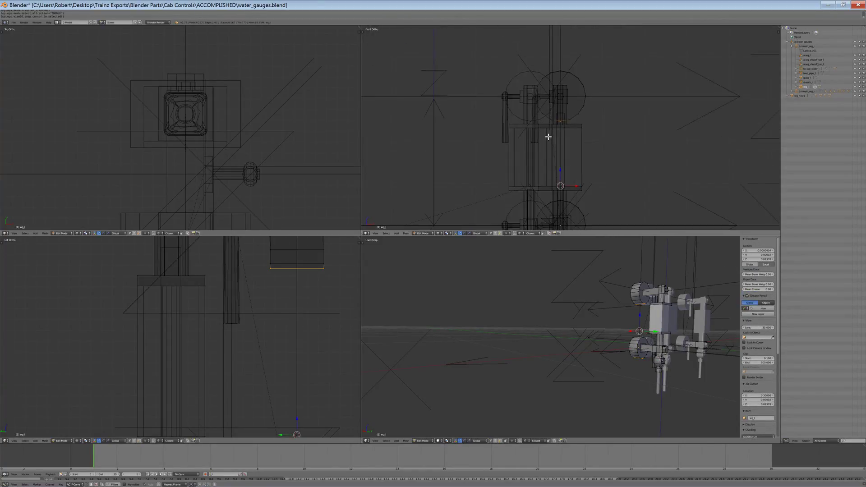
Return to Object Mode and snap the mirrored gauge to the 3D cursor so it overlays the existing left-hand gauge
{"action": "left_click", "coordinate": [423, 233]}
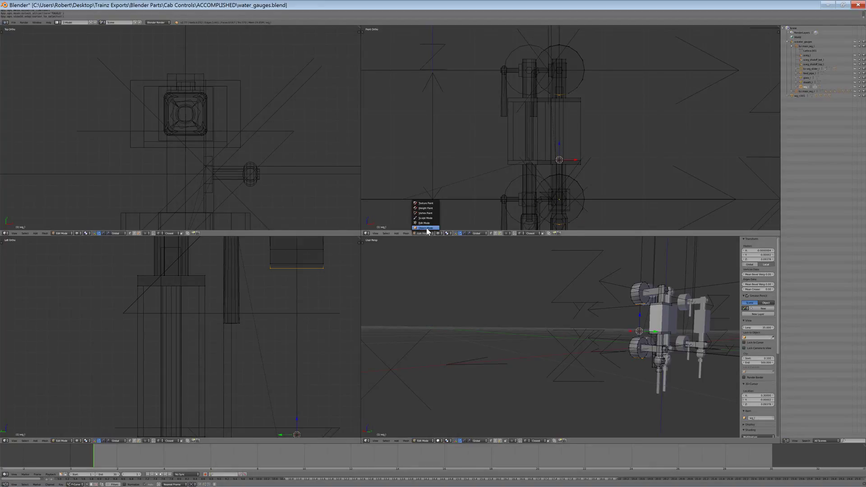
{"action": "left_click", "coordinate": [425, 228]}
{"action": "right_click", "coordinate": [513, 160]}
{"action": "right_click", "coordinate": [513, 170]}
{"action": "key", "text": "shift+s"}
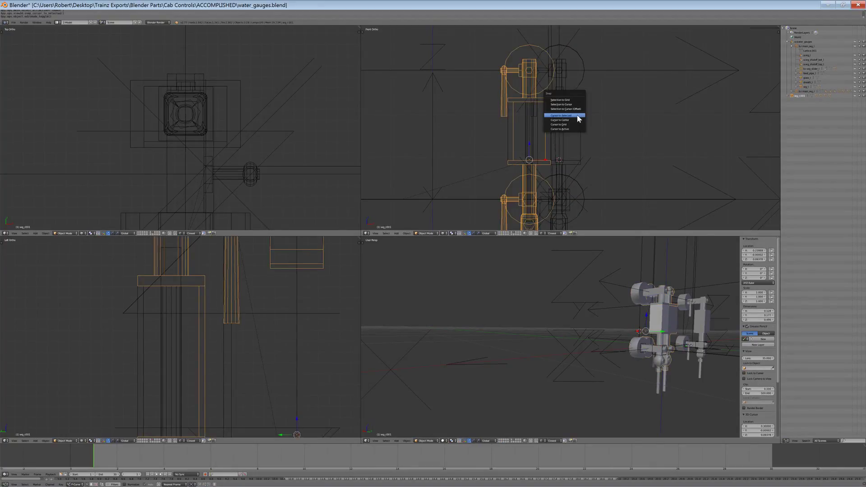
{"action": "left_click", "coordinate": [568, 102]}
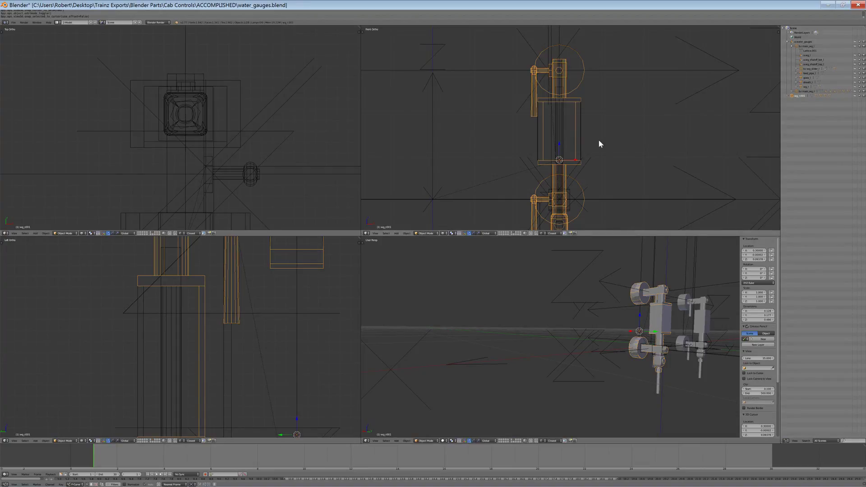
Examine the overlapping gauges and their hierarchy, comparing both bodies, the sheath and the left-hand gauge's main parent object
{"action": "right_click", "coordinate": [555, 110]}
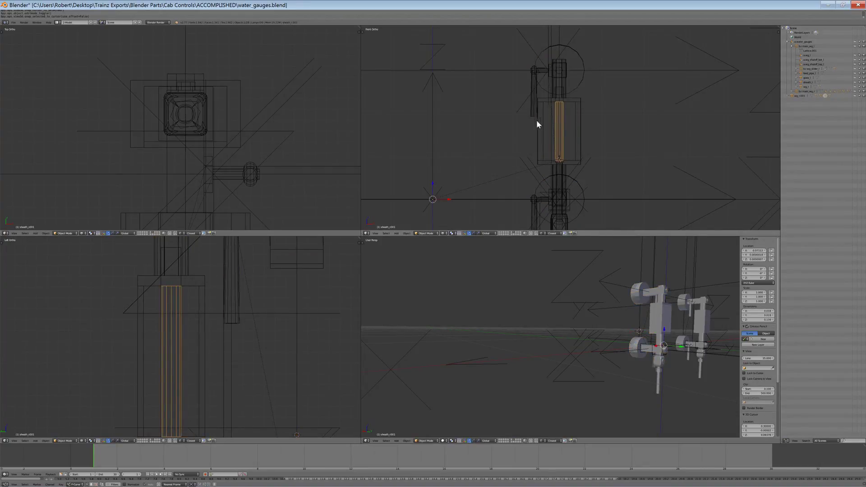
{"action": "right_click", "coordinate": [529, 141]}
{"action": "right_click", "coordinate": [547, 102]}
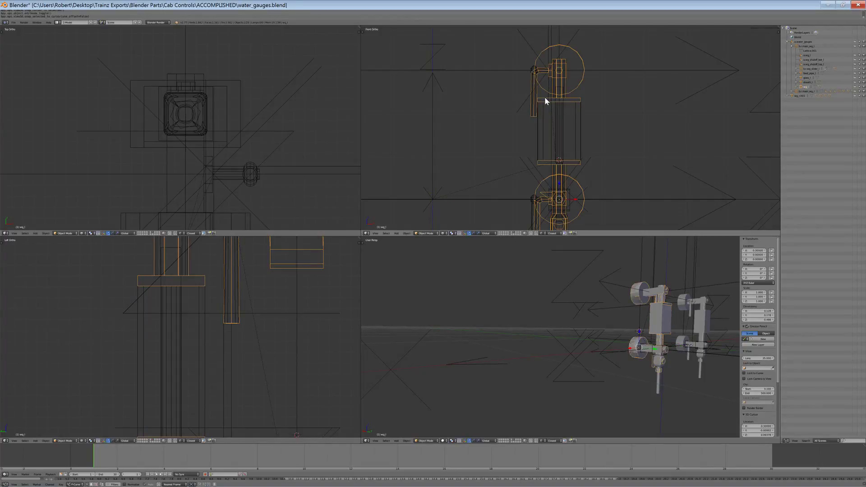
{"action": "left_click", "coordinate": [792, 46]}
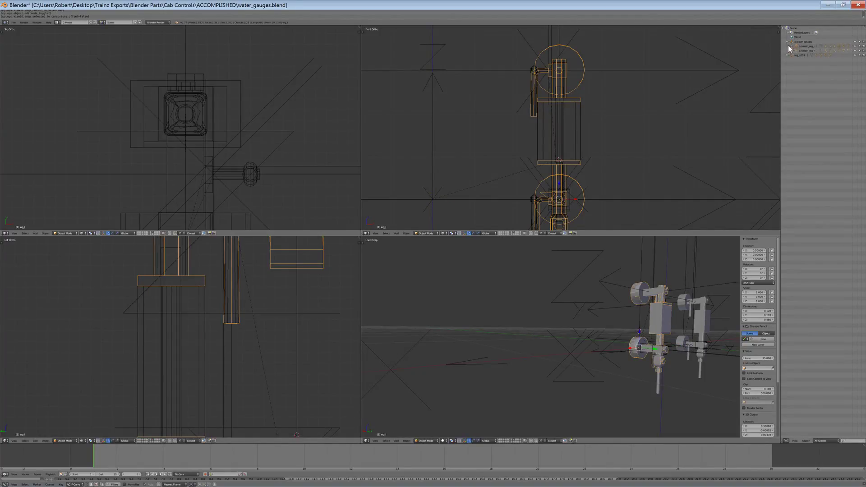
{"action": "left_click", "coordinate": [792, 46]}
{"action": "right_click", "coordinate": [544, 97]}
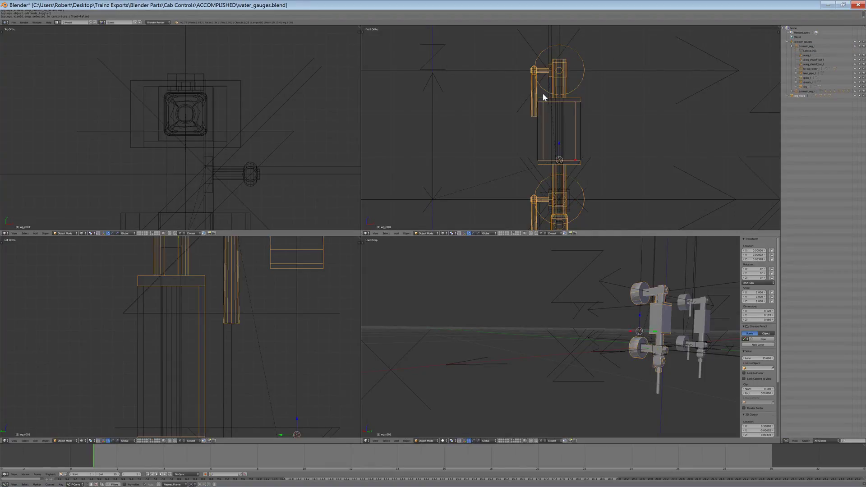
{"action": "left_click", "coordinate": [798, 47]}
{"action": "scroll", "coordinate": [528, 150], "scroll_direction": "down", "scroll_amount": 4}
{"action": "middle_click_drag", "start_coordinate": [600, 158], "coordinate": [597, 133], "text": "shift"}
{"action": "scroll", "coordinate": [598, 133], "scroll_direction": "up", "scroll_amount": 6}
{"action": "scroll", "coordinate": [558, 132], "scroll_direction": "down", "scroll_amount": 3}
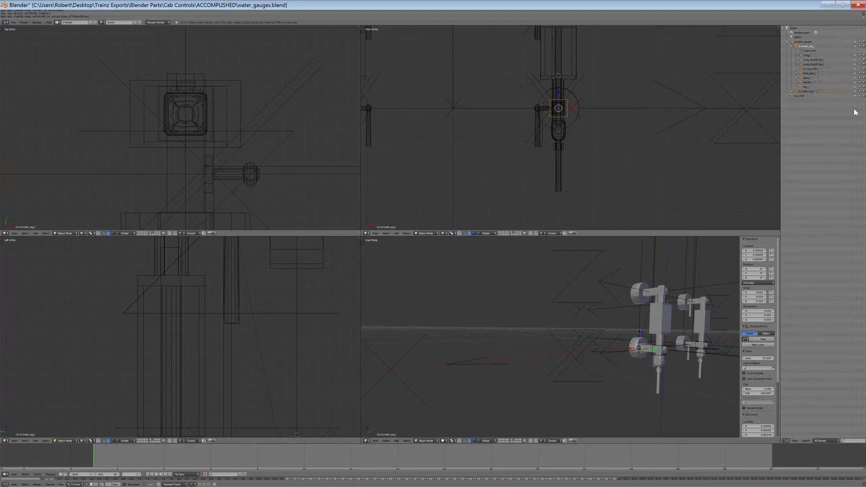
Hide the mirrored gauge's slider, sheath, glass, feed pipe and body
{"action": "left_click", "coordinate": [797, 117]}
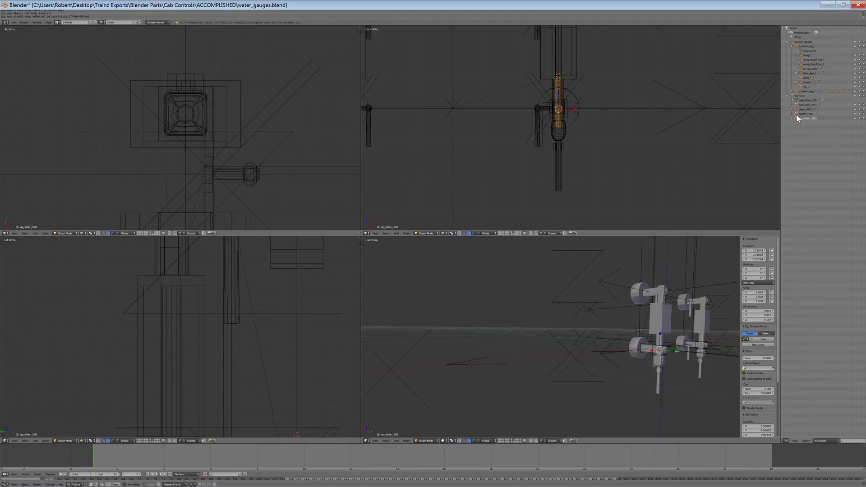
{"action": "left_click", "coordinate": [797, 113], "text": "shift"}
{"action": "left_click", "coordinate": [797, 106], "text": "shift"}
{"action": "left_click", "coordinate": [797, 109], "text": "shift"}
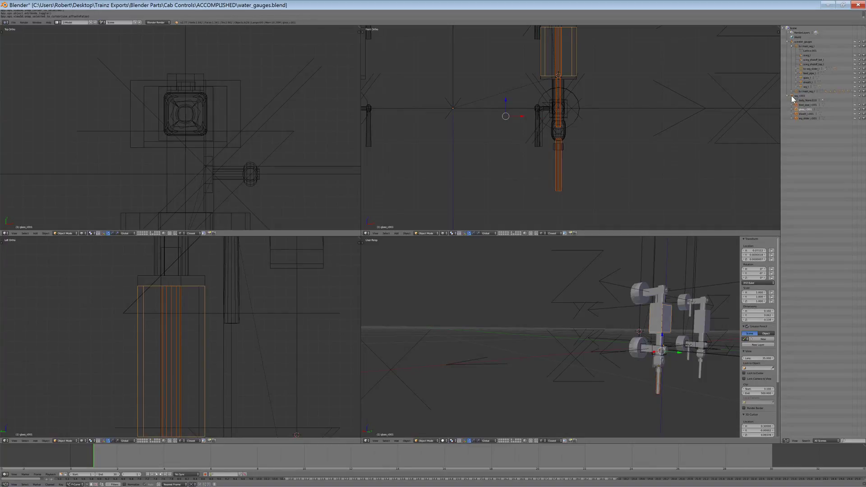
{"action": "left_click", "coordinate": [792, 96], "text": "shift"}
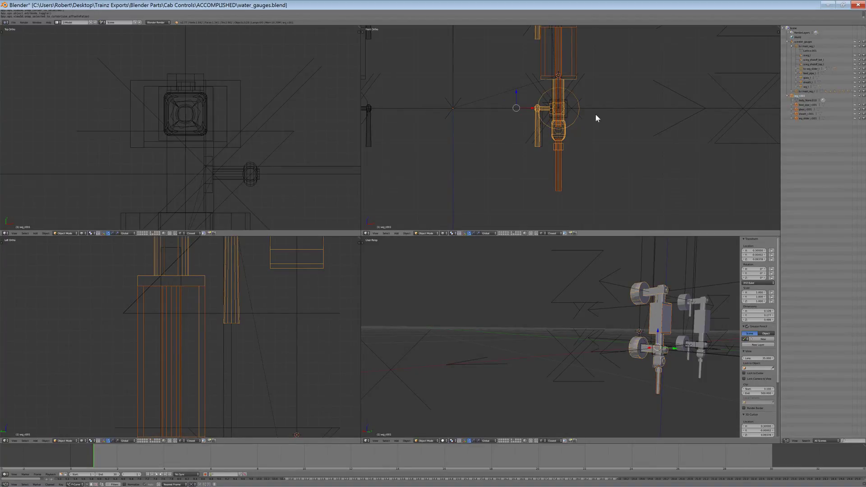
{"action": "key", "text": "h"}
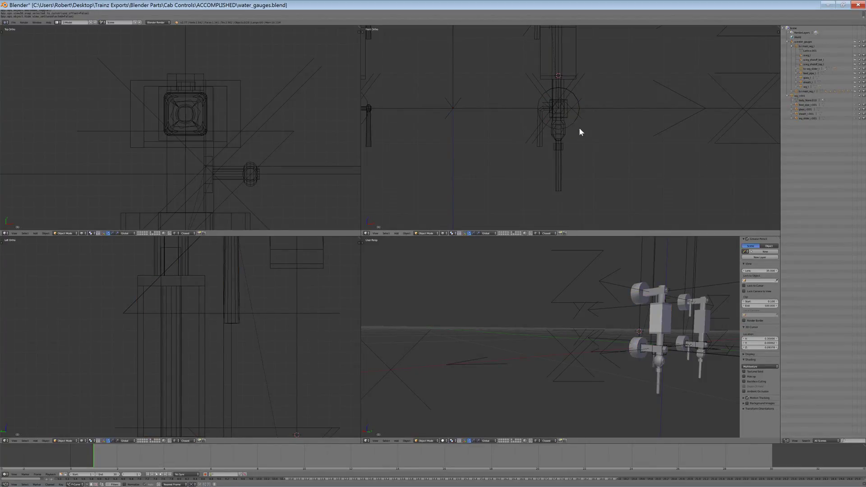
Delete the original left-hand gauge's body, feed pipe and sheath
{"action": "right_click", "coordinate": [555, 139]}
{"action": "scroll", "coordinate": [562, 149], "scroll_direction": "down", "scroll_amount": 3}
{"action": "key", "text": "KP_Decimal"}
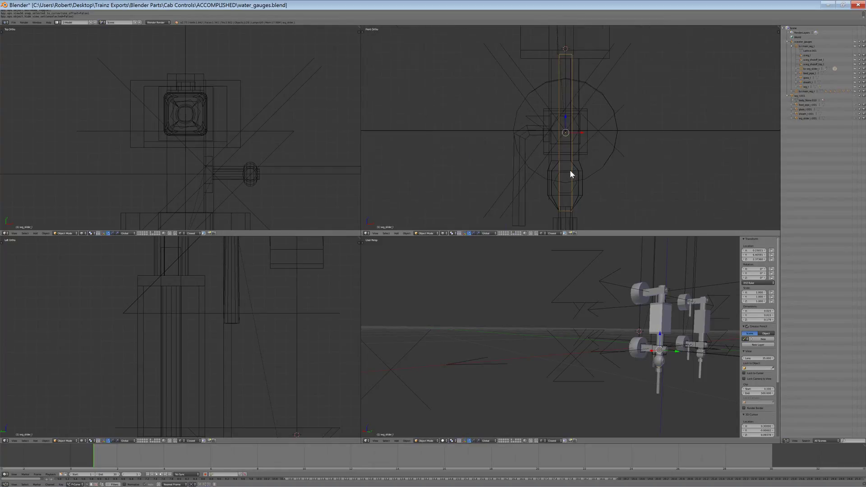
{"action": "right_click", "coordinate": [563, 191], "text": "shift"}
{"action": "right_click", "coordinate": [562, 213], "text": "shift"}
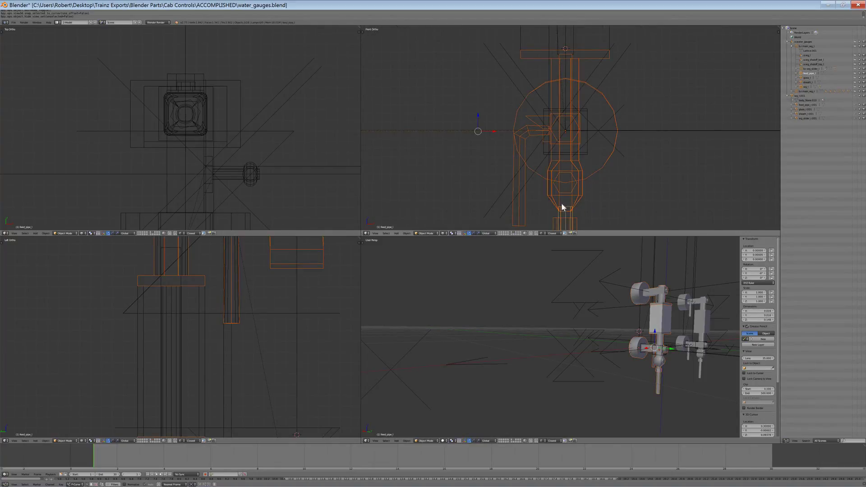
{"action": "middle_click_drag", "start_coordinate": [570, 108], "coordinate": [590, 211], "text": "shift"}
{"action": "right_click", "coordinate": [573, 121], "text": "shift"}
{"action": "key", "text": "ctrl+z"}
{"action": "right_click", "coordinate": [581, 131], "text": "shift"}
{"action": "middle_click_drag", "start_coordinate": [575, 122], "coordinate": [575, 239], "text": "shift"}
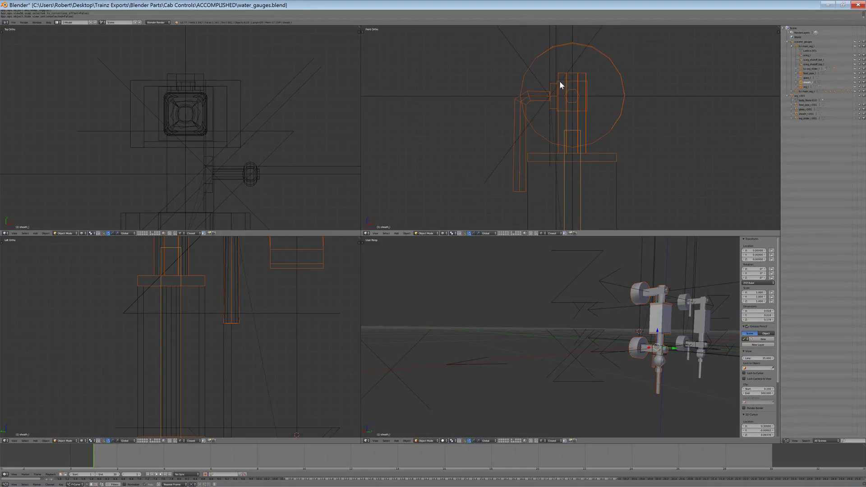
{"action": "scroll", "coordinate": [603, 82], "scroll_direction": "down", "scroll_amount": 6}
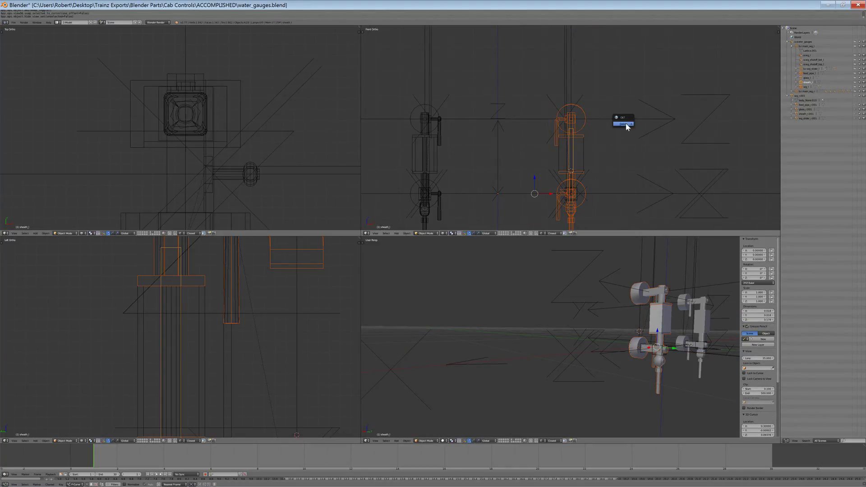
{"action": "left_click", "coordinate": [628, 124]}
{"action": "middle_click_drag", "start_coordinate": [599, 145], "coordinate": [602, 85], "text": "shift"}
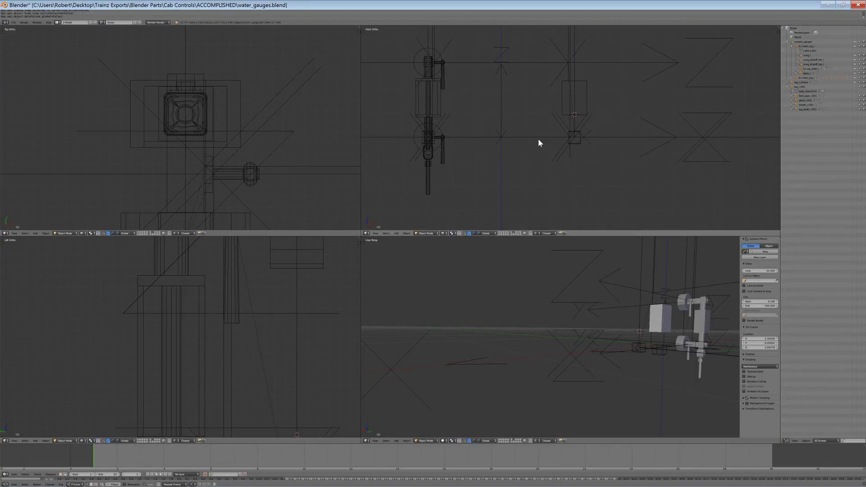
Unhide all objects and rename the mirrored gauge's feed pipe as feed_pipe_l
{"action": "key", "text": "alt+h"}
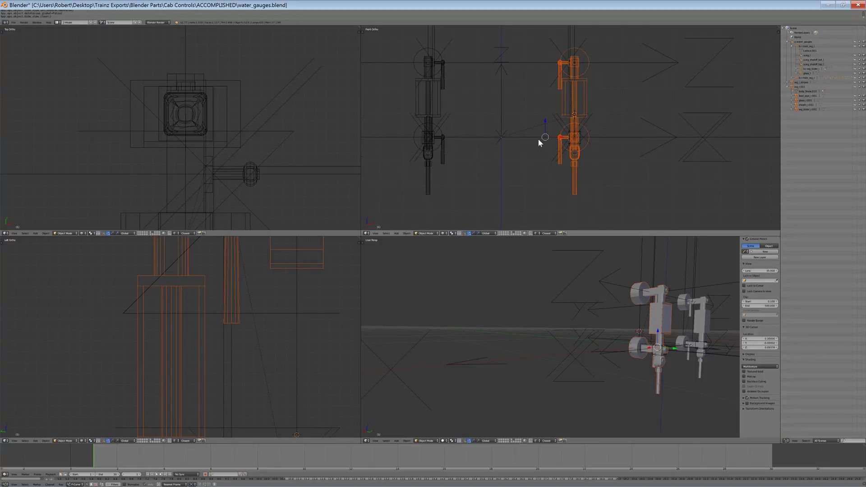
{"action": "key", "text": "a"}
{"action": "right_click", "coordinate": [576, 174]}
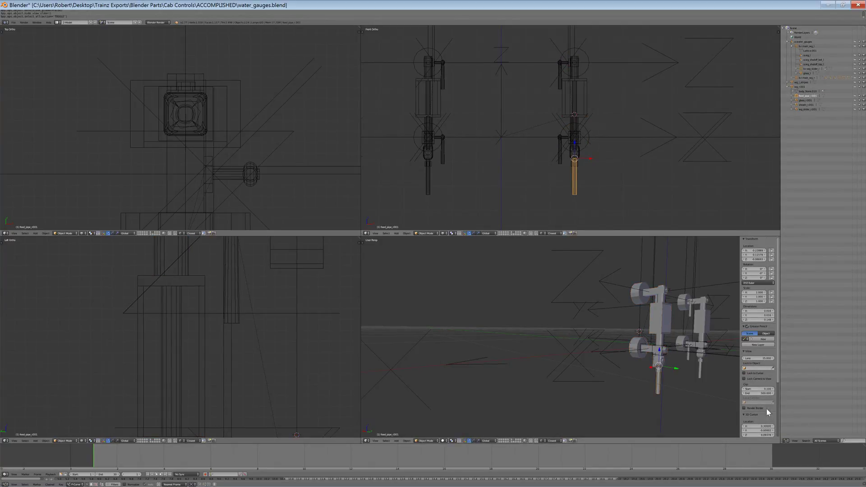
{"action": "scroll", "coordinate": [767, 408], "scroll_direction": "down", "scroll_amount": 5}
{"action": "left_click", "coordinate": [772, 374]}
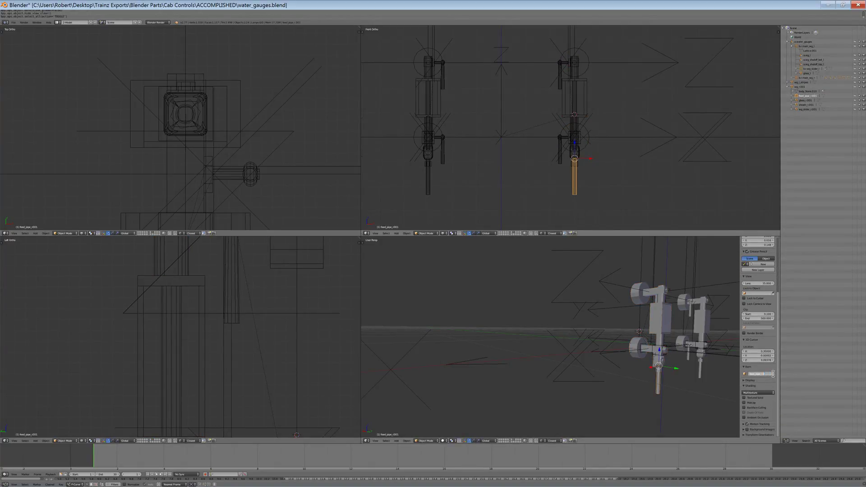
{"action": "type", "text": "feed_pipe_l"}
{"action": "key", "text": "Return"}
Rename the mirrored gauge's body as wg_l
{"action": "scroll", "coordinate": [586, 173], "scroll_direction": "up", "scroll_amount": 5}
{"action": "scroll", "coordinate": [594, 125], "scroll_direction": "up", "scroll_amount": 3}
{"action": "right_click", "coordinate": [567, 169]}
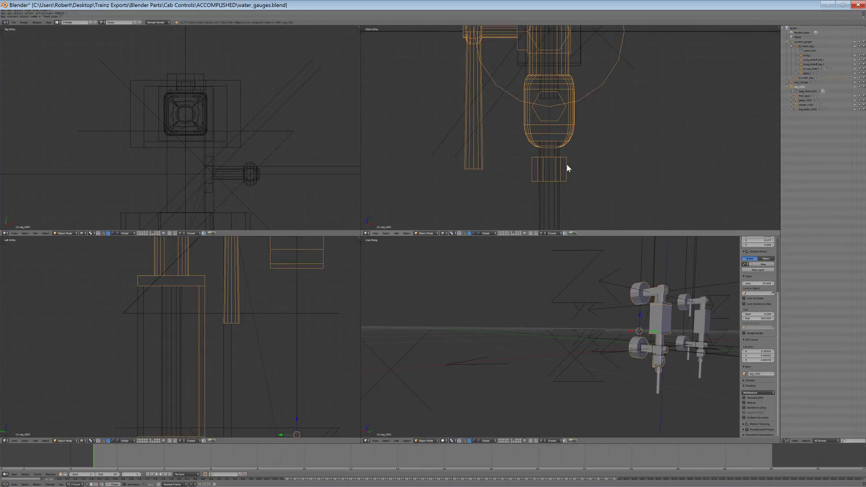
{"action": "left_click", "coordinate": [767, 373]}
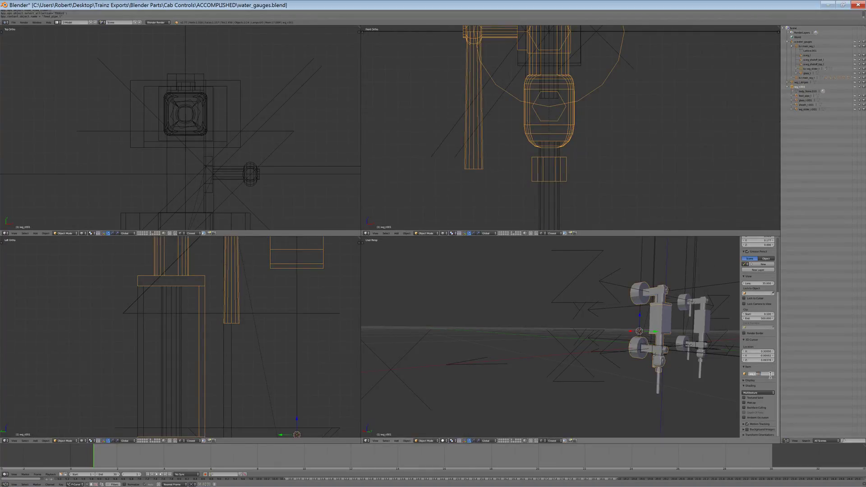
{"action": "type", "text": "wg_l"}
{"action": "key", "text": "Return"}
Hide the mirrored gauge's body and delete the original left-hand glass, glass_l
{"action": "scroll", "coordinate": [508, 113], "scroll_direction": "down", "scroll_amount": 4}
{"action": "middle_click_drag", "start_coordinate": [561, 93], "coordinate": [557, 115], "text": "shift"}
{"action": "key", "text": "h"}
{"action": "scroll", "coordinate": [537, 111], "scroll_direction": "up", "scroll_amount": 4}
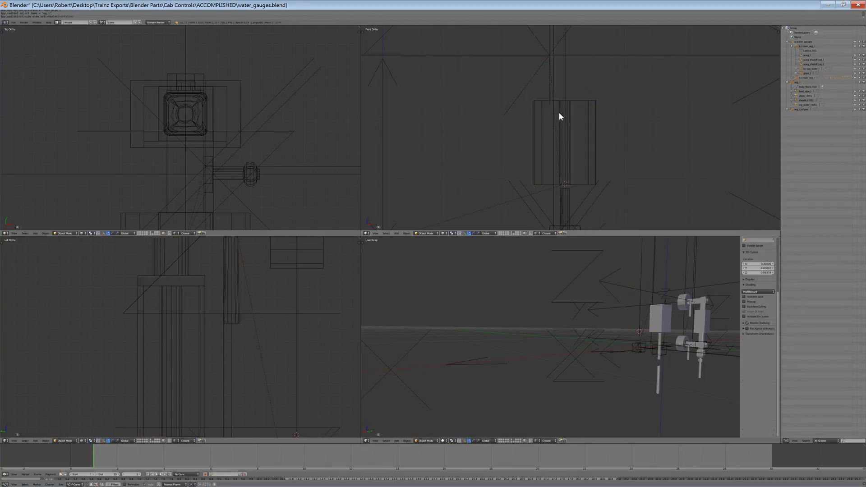
{"action": "right_click", "coordinate": [474, 85]}
{"action": "scroll", "coordinate": [475, 85], "scroll_direction": "down", "scroll_amount": 4}
{"action": "scroll", "coordinate": [496, 90], "scroll_direction": "up", "scroll_amount": 1}
{"action": "scroll", "coordinate": [515, 100], "scroll_direction": "up", "scroll_amount": 1}
{"action": "right_click", "coordinate": [507, 99]}
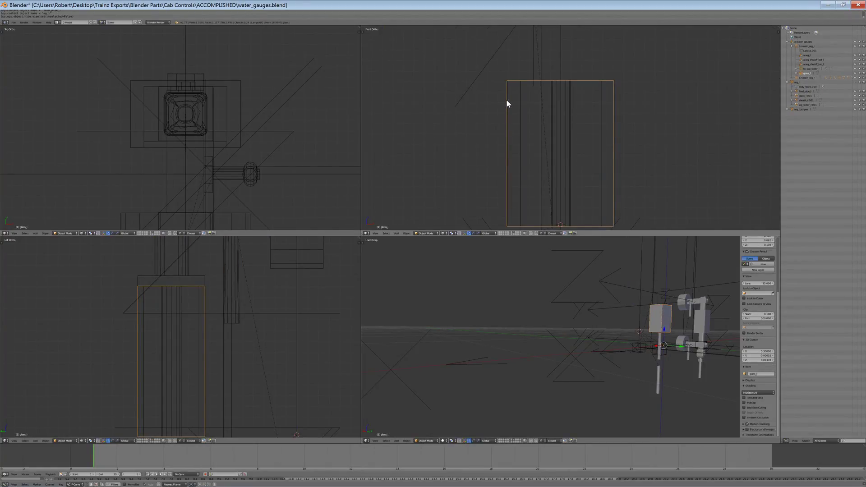
{"action": "key", "text": "x"}
{"action": "left_click", "coordinate": [511, 99]}
Delete the wg_l_stripes plane overlapping the left-hand glass
{"action": "right_click", "coordinate": [509, 98]}
{"action": "right_click", "coordinate": [507, 98]}
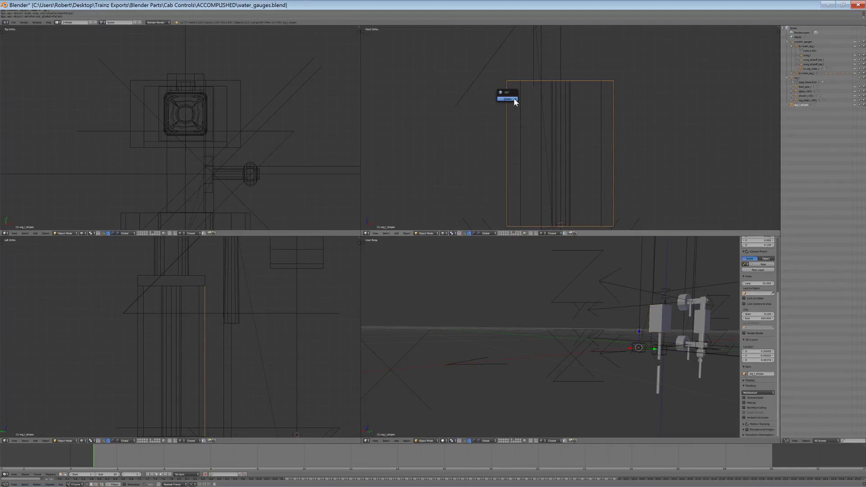
{"action": "left_click", "coordinate": [515, 99]}
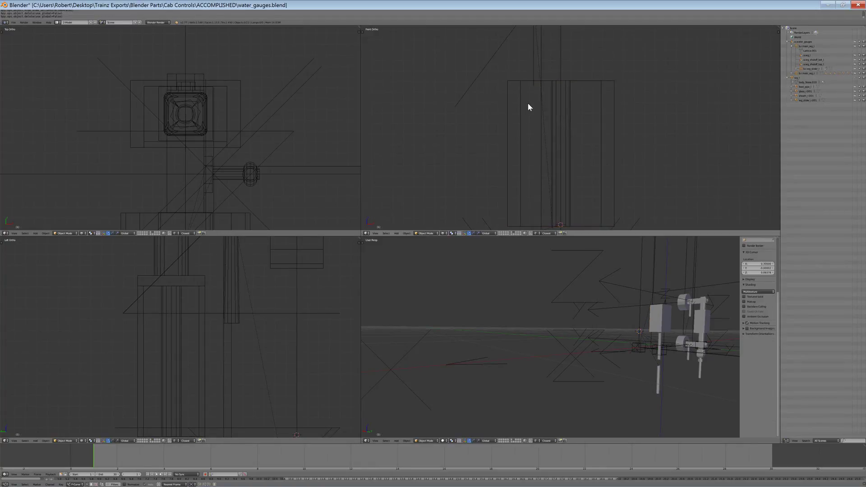
Isolate the stripes plane behind the right-hand gauge's glass, delete it and return to the full scene
{"action": "scroll", "coordinate": [525, 104], "scroll_direction": "down", "scroll_amount": 3}
{"action": "right_click", "coordinate": [539, 119]}
{"action": "scroll", "coordinate": [543, 122], "scroll_direction": "down", "scroll_amount": 6}
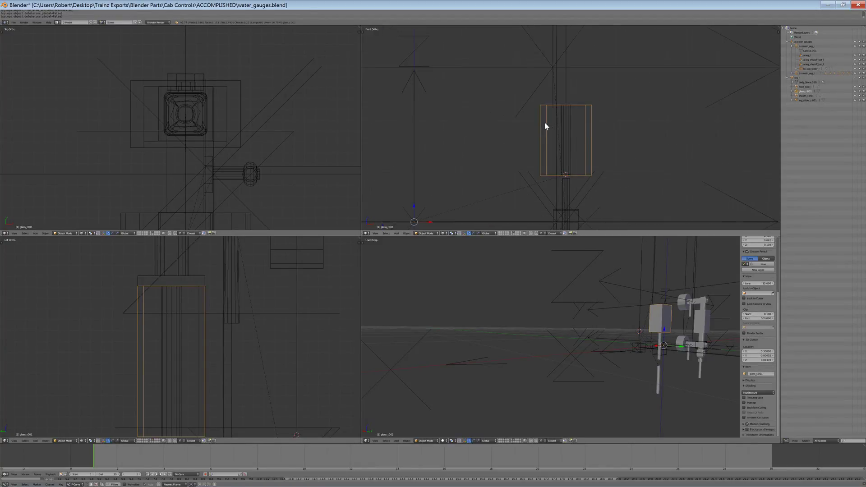
{"action": "right_click", "coordinate": [451, 131]}
{"action": "right_click", "coordinate": [459, 139]}
{"action": "right_click", "coordinate": [457, 139]}
{"action": "right_click", "coordinate": [456, 140]}
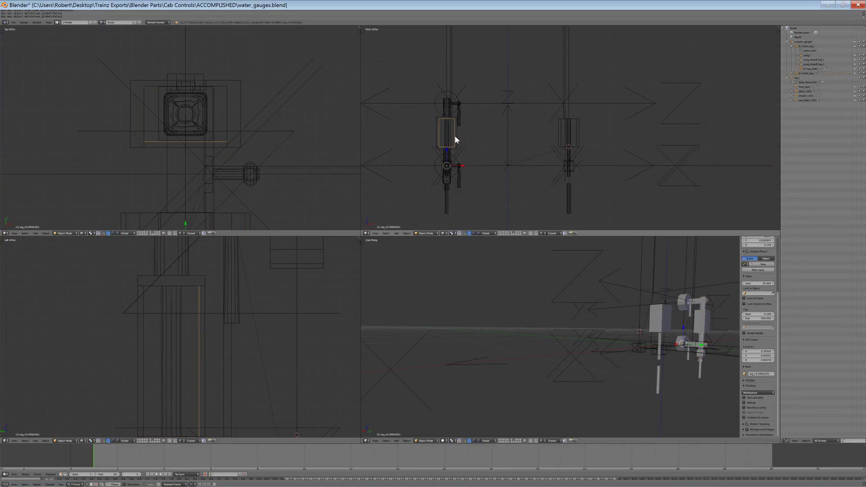
{"action": "key", "text": "KP_Divide"}
{"action": "scroll", "coordinate": [659, 299], "scroll_direction": "down", "scroll_amount": 3}
{"action": "middle_click_drag", "start_coordinate": [653, 314], "coordinate": [671, 337]}
{"action": "key", "text": "x"}
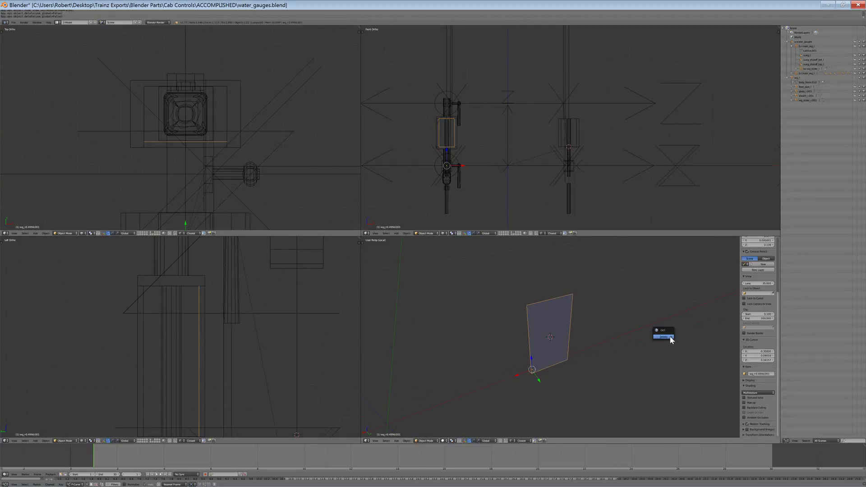
{"action": "left_click", "coordinate": [664, 337]}
{"action": "key", "text": "KP_Divide"}
{"action": "scroll", "coordinate": [673, 334], "scroll_direction": "down", "scroll_amount": 6}
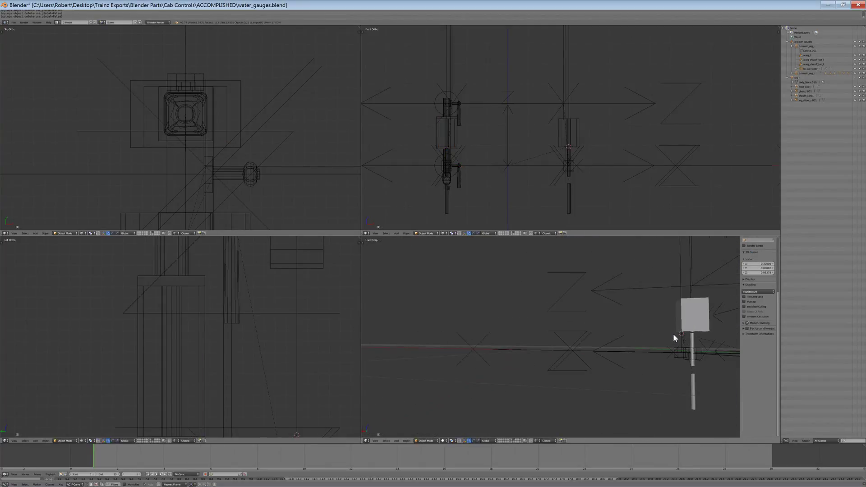
Examine the right-hand gauge's glass and body in the perspective view, isolating the body for inspection
{"action": "middle_click_drag", "start_coordinate": [680, 330], "coordinate": [568, 389], "text": "shift"}
{"action": "scroll", "coordinate": [584, 337], "scroll_direction": "up", "scroll_amount": 4}
{"action": "right_click", "coordinate": [657, 357]}
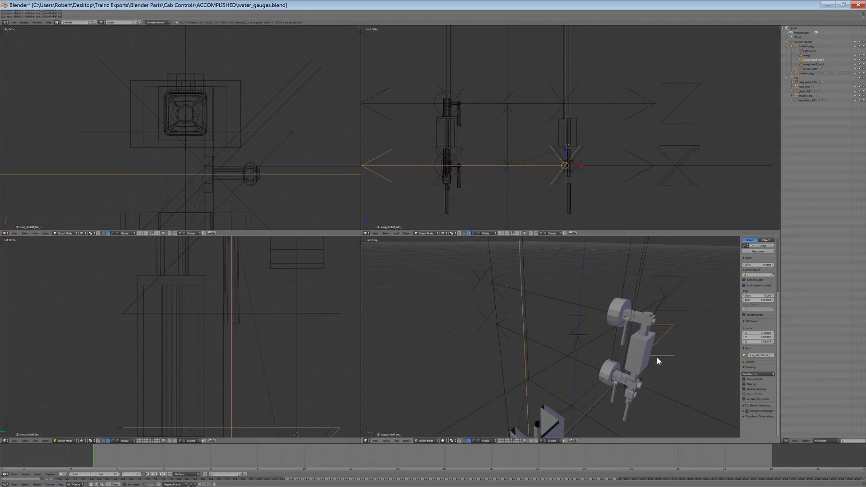
{"action": "right_click", "coordinate": [645, 355]}
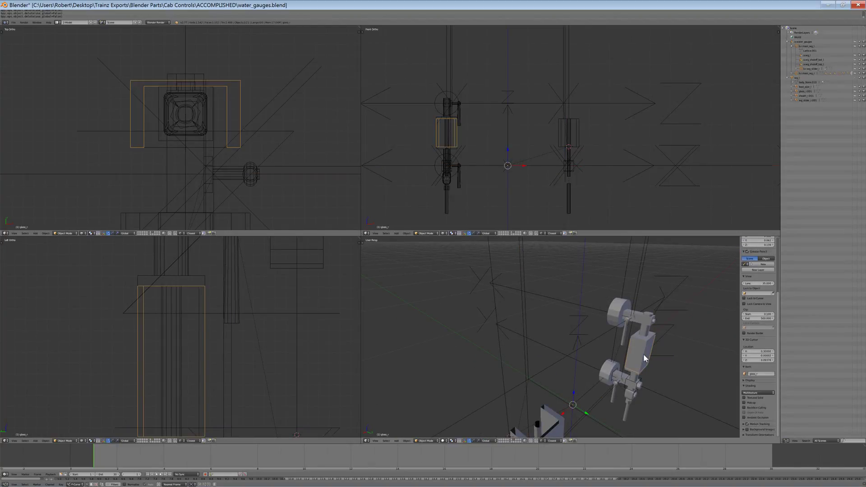
{"action": "right_click", "coordinate": [459, 135]}
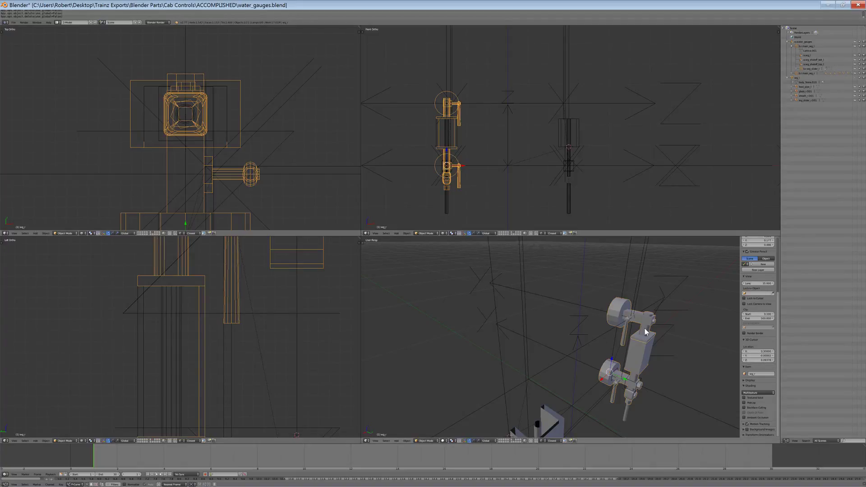
{"action": "key", "text": "KP_Divide"}
{"action": "scroll", "coordinate": [616, 334], "scroll_direction": "up", "scroll_amount": 3}
{"action": "key", "text": "KP_Divide"}
{"action": "scroll", "coordinate": [617, 338], "scroll_direction": "down", "scroll_amount": 2}
Undo the deletions of the right-hand stripes plane and the wg_l_stripes plane
{"action": "key", "text": "ctrl+z"}
{"action": "key", "text": "ctrl+z"}
{"action": "key", "text": "ctrl+z"}
{"action": "key", "text": "ctrl+z"}
{"action": "key", "text": "ctrl+z"}
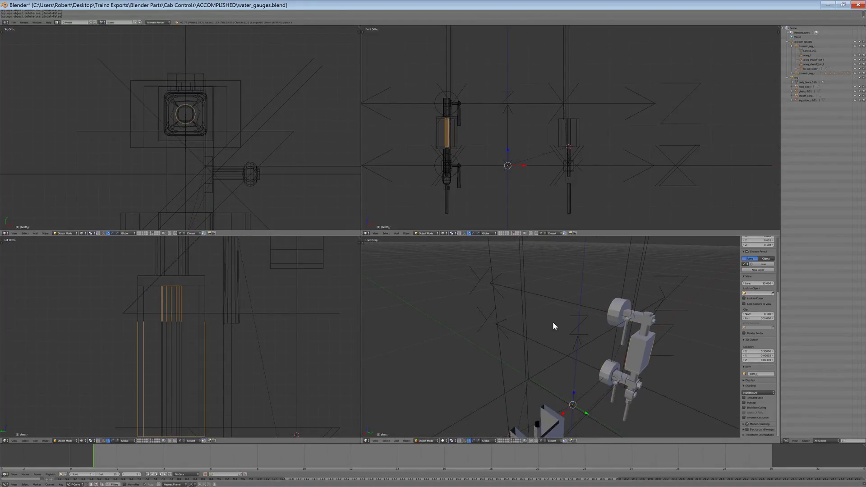
{"action": "key", "text": "ctrl+z"}
{"action": "key", "text": "ctrl+z"}
{"action": "key", "text": "ctrl+z"}
{"action": "key", "text": "ctrl+z"}
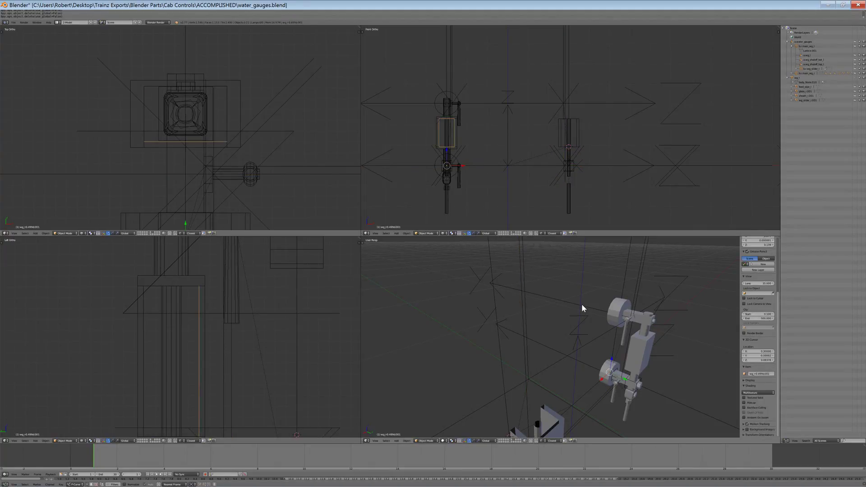
{"action": "right_click", "coordinate": [582, 304]}
{"action": "right_click", "coordinate": [581, 305]}
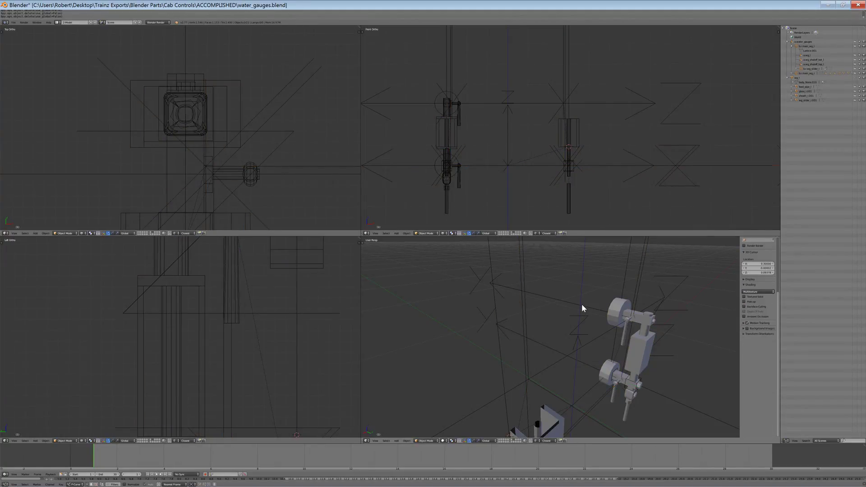
{"action": "right_click", "coordinate": [581, 304]}
{"action": "middle_click_drag", "start_coordinate": [581, 304], "coordinate": [567, 332]}
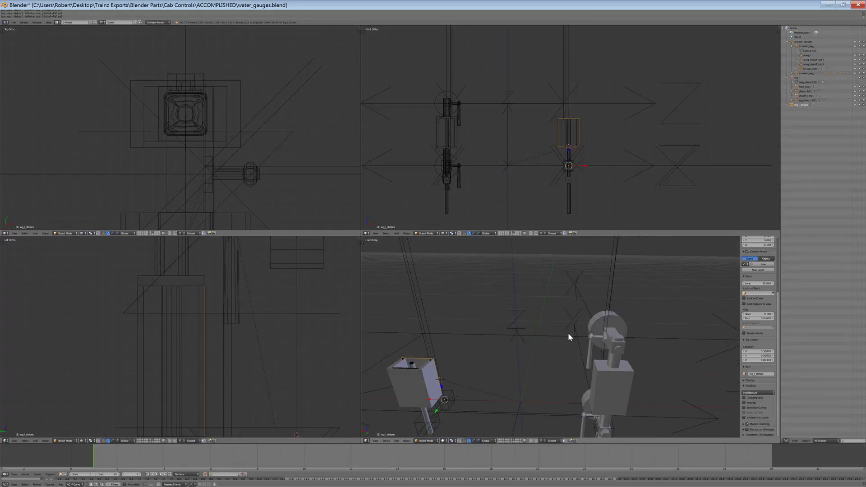
{"action": "key", "text": "KP_Decimal"}
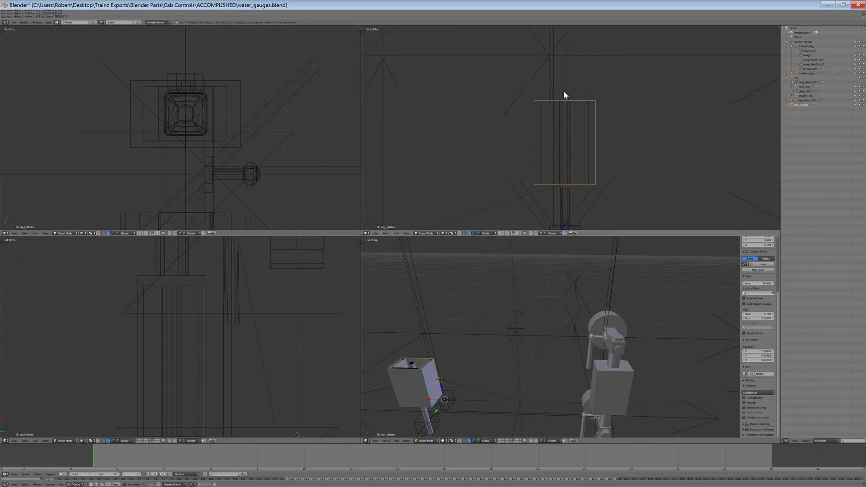
Select the right-hand gauge's glass and hide it to expose the stripes plane
{"action": "key", "text": "a"}
{"action": "right_click", "coordinate": [519, 110]}
{"action": "right_click", "coordinate": [515, 113]}
{"action": "scroll", "coordinate": [598, 347], "scroll_direction": "down", "scroll_amount": 1}
{"action": "right_click", "coordinate": [588, 381]}
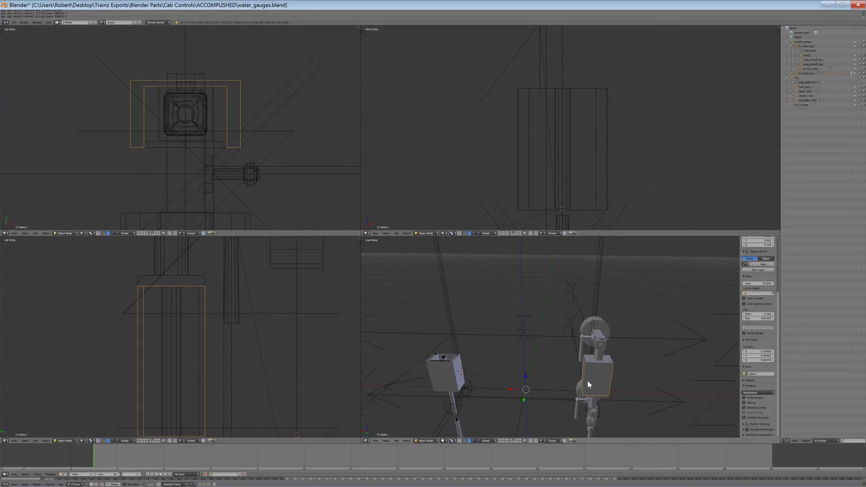
{"action": "key", "text": "h"}
Rename the right-hand gauge's stripes plane as wg_r_stripes, clear the selection and save the file
{"action": "right_click", "coordinate": [592, 379]}
{"action": "right_click", "coordinate": [443, 350]}
{"action": "key", "text": "Return"}
{"action": "right_click", "coordinate": [589, 377]}
{"action": "double_click", "coordinate": [762, 374]}
{"action": "type", "text": "wg_l_stripes"}
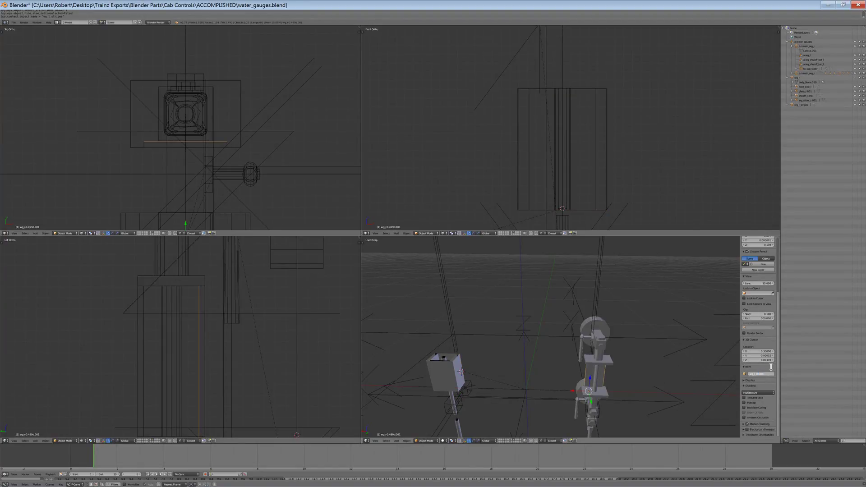
{"action": "type", "text": "r"}
{"action": "left_click", "coordinate": [599, 329]}
{"action": "key", "text": "a"}
{"action": "key", "text": "ctrl+s"}
{"action": "left_click", "coordinate": [593, 334]}
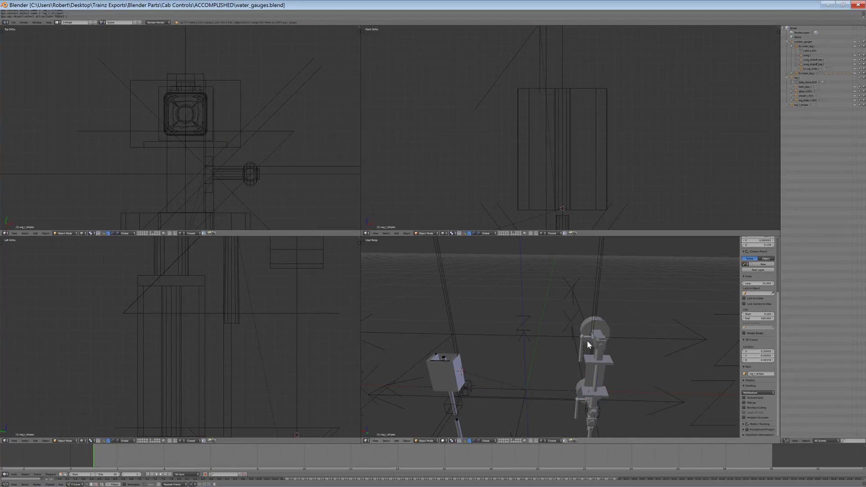
Delete the original wg_l_stripes plane from the left-hand gauge
{"action": "right_click", "coordinate": [488, 361]}
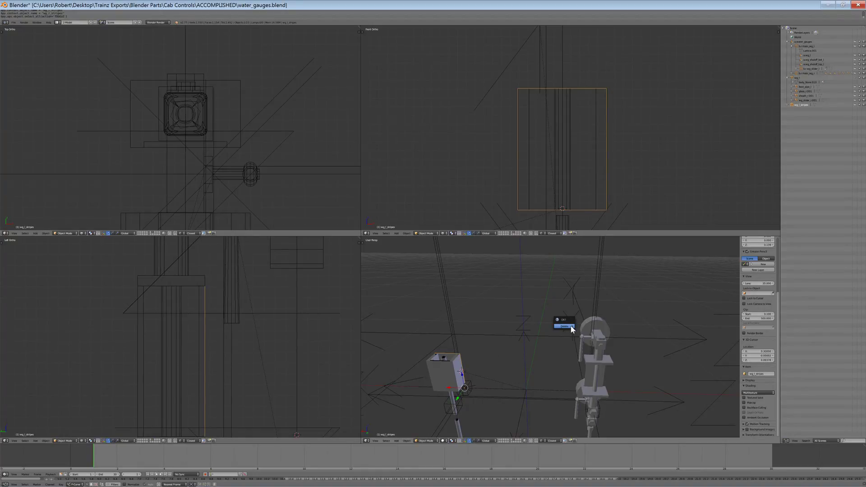
{"action": "left_click", "coordinate": [564, 326]}
{"action": "middle_click_drag", "start_coordinate": [462, 361], "coordinate": [471, 350]}
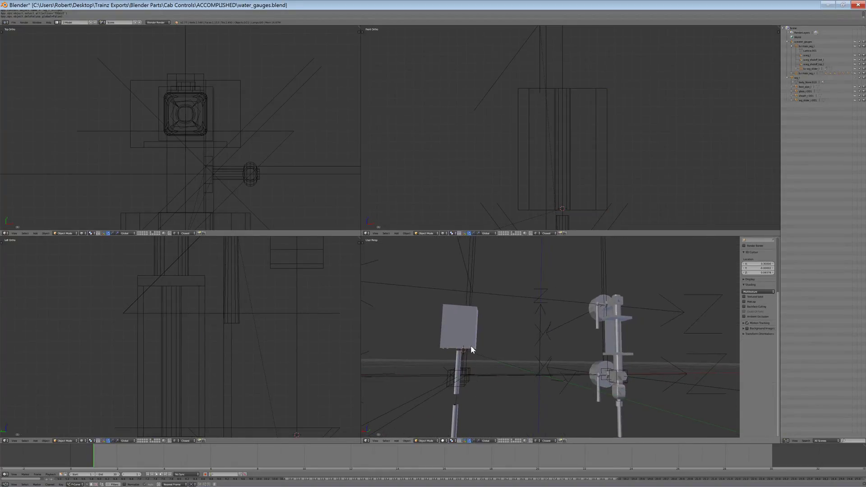
Unhide all hidden parts and rename the left-hand gauge's glass as glass_l
{"action": "right_click", "coordinate": [464, 334]}
{"action": "middle_click_drag", "start_coordinate": [526, 323], "coordinate": [526, 329]}
{"action": "key", "text": "a"}
{"action": "key", "text": "alt+h"}
{"action": "key", "text": "a"}
{"action": "right_click", "coordinate": [453, 359]}
{"action": "left_click", "coordinate": [766, 375]}
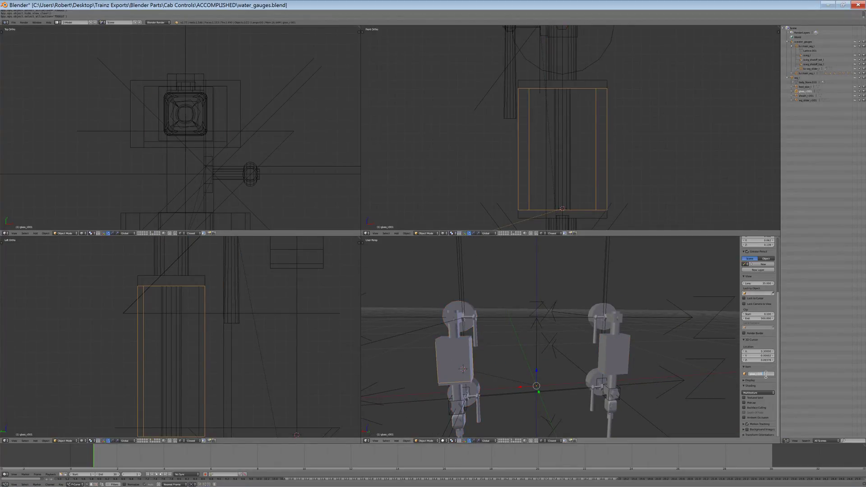
{"action": "type", "text": "glass_l"}
{"action": "key", "text": "Return"}
Hide the glass of both gauges to expose the backing behind the left-hand body and the right-hand stripes plane
{"action": "key", "text": "h"}
{"action": "right_click", "coordinate": [446, 374]}
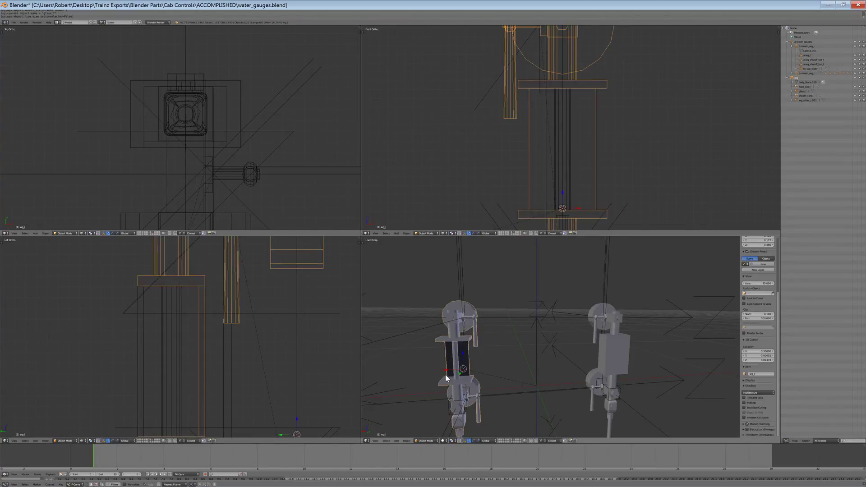
{"action": "key", "text": "KP_Decimal"}
{"action": "scroll", "coordinate": [499, 318], "scroll_direction": "up", "scroll_amount": 5}
{"action": "middle_click_drag", "start_coordinate": [499, 318], "coordinate": [522, 325]}
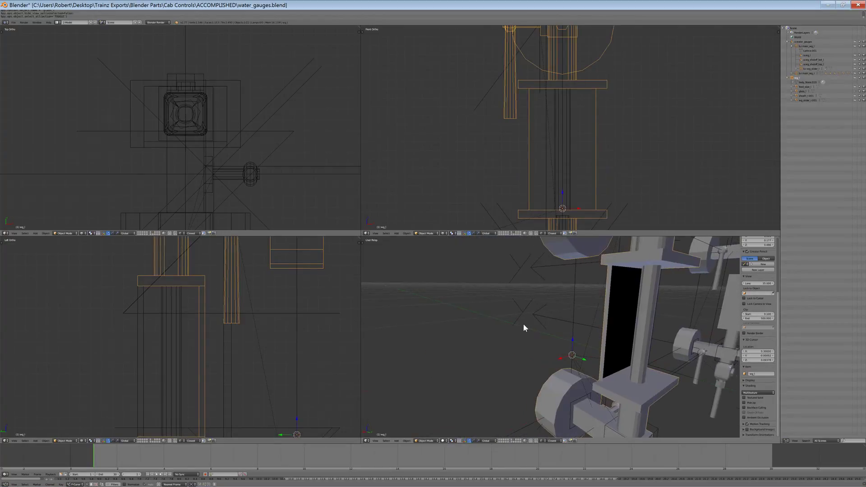
{"action": "key", "text": "a"}
{"action": "middle_click_drag", "start_coordinate": [617, 311], "coordinate": [667, 310]}
{"action": "right_click", "coordinate": [651, 312]}
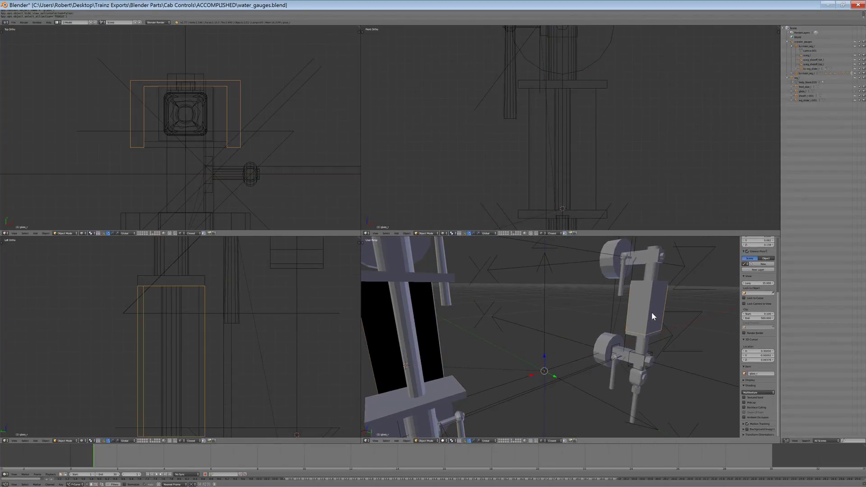
{"action": "key", "text": "h"}
Duplicate the right-hand stripes plane 0.6 along X onto the left-hand gauge and rename the copy wg_l_stripes
{"action": "key", "text": "ctrl+z"}
{"action": "middle_click_drag", "start_coordinate": [397, 375], "coordinate": [499, 328], "text": "shift"}
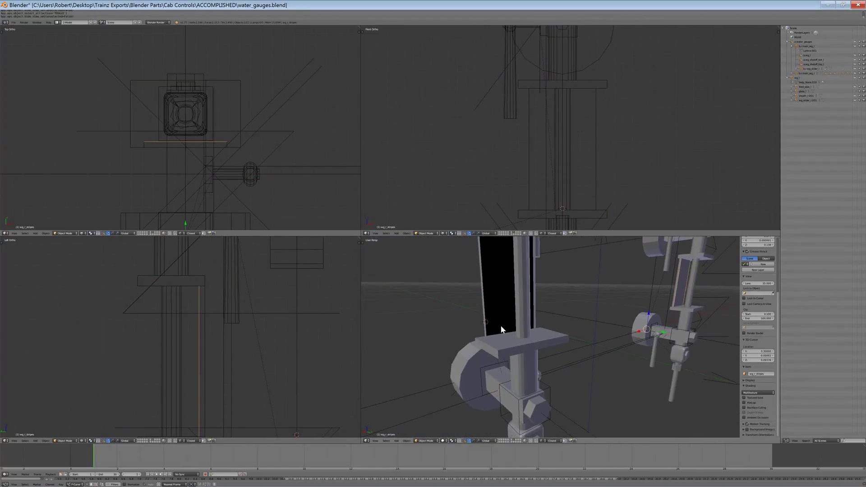
{"action": "type", "text": "g"}
{"action": "type", "text": "x0.6"}
{"action": "key", "text": "Return"}
{"action": "left_click", "coordinate": [772, 374]}
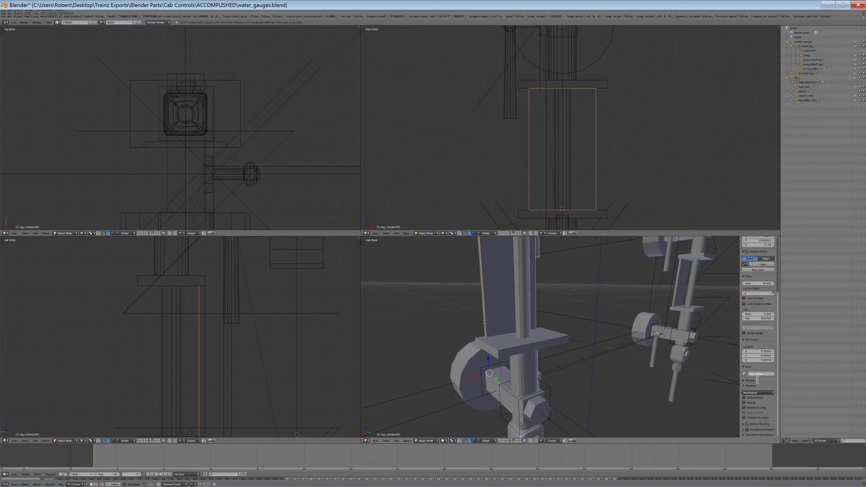
{"action": "key", "text": "Return"}
{"action": "key", "text": "a"}
Examine the left-hand gauge's body and its stripes plane from several angles
{"action": "right_click", "coordinate": [515, 342]}
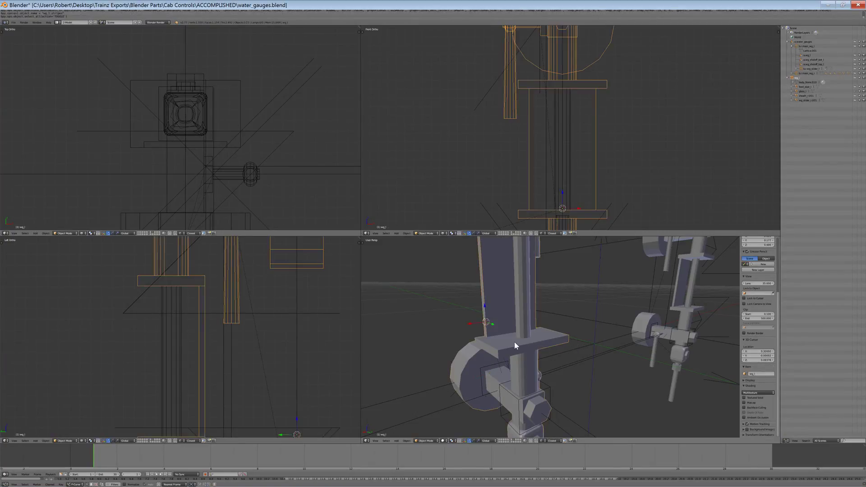
{"action": "scroll", "coordinate": [497, 359], "scroll_direction": "down", "scroll_amount": 3}
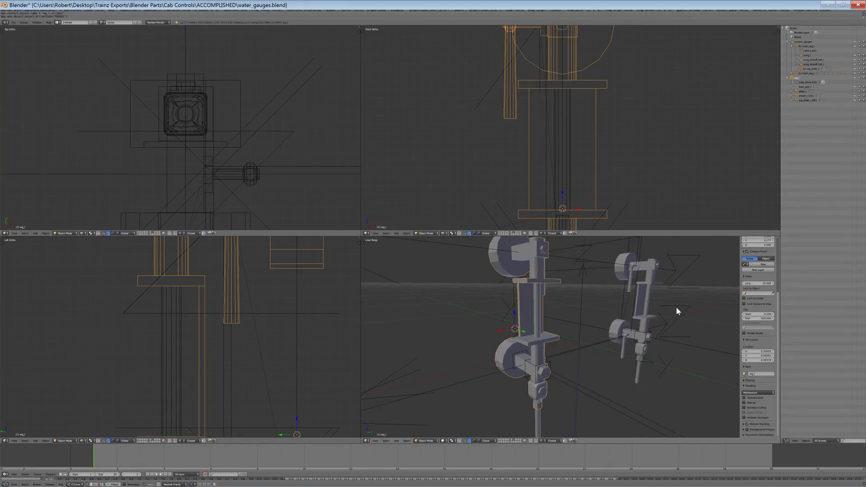
{"action": "middle_click_drag", "start_coordinate": [672, 326], "coordinate": [502, 341]}
{"action": "right_click", "coordinate": [482, 302]}
{"action": "left_click", "coordinate": [526, 364]}
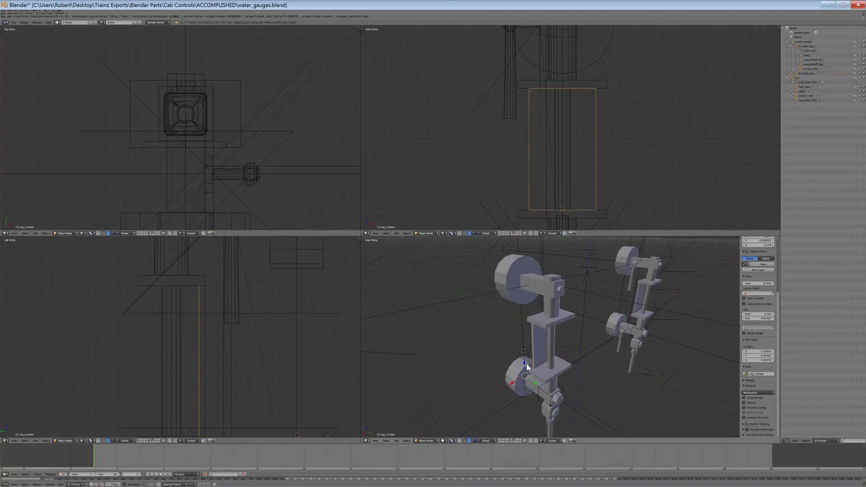
{"action": "right_click", "coordinate": [541, 372]}
{"action": "middle_click_drag", "start_coordinate": [392, 414], "coordinate": [509, 368]}
{"action": "middle_click_drag", "start_coordinate": [483, 342], "coordinate": [569, 338], "text": "shift"}
{"action": "scroll", "coordinate": [500, 336], "scroll_direction": "up", "scroll_amount": 3}
{"action": "scroll", "coordinate": [499, 335], "scroll_direction": "down", "scroll_amount": 1}
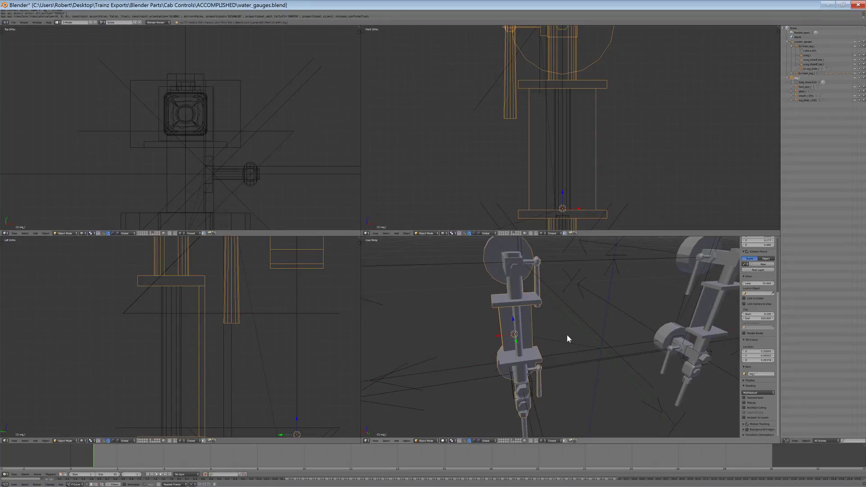
{"action": "mouse_move", "coordinate": [502, 348]}
{"action": "middle_mouse_down"}
{"action": "mouse_move", "coordinate": [524, 346]}
{"action": "mouse_move", "coordinate": [462, 333]}
{"action": "mouse_move", "coordinate": [515, 349]}
{"action": "middle_mouse_up"}
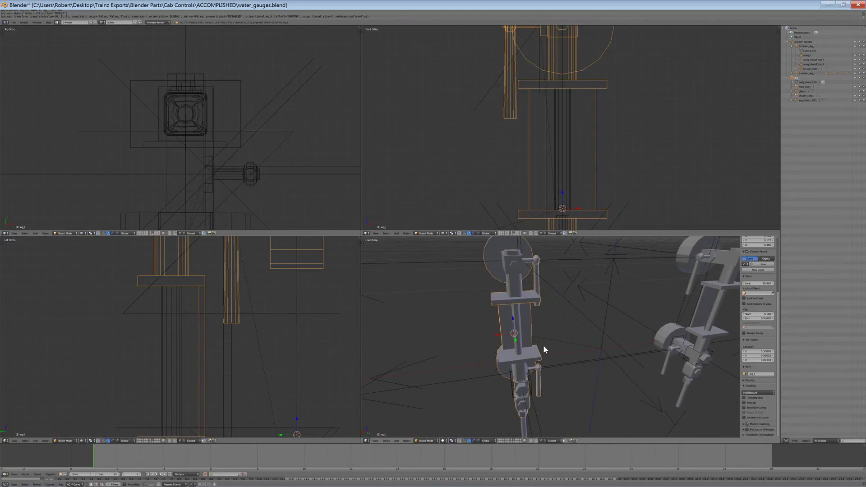
Hide the left-hand gauge's body and rename its sheath as sheath_l
{"action": "key", "text": "h"}
{"action": "right_click", "coordinate": [517, 318]}
{"action": "left_click", "coordinate": [767, 375]}
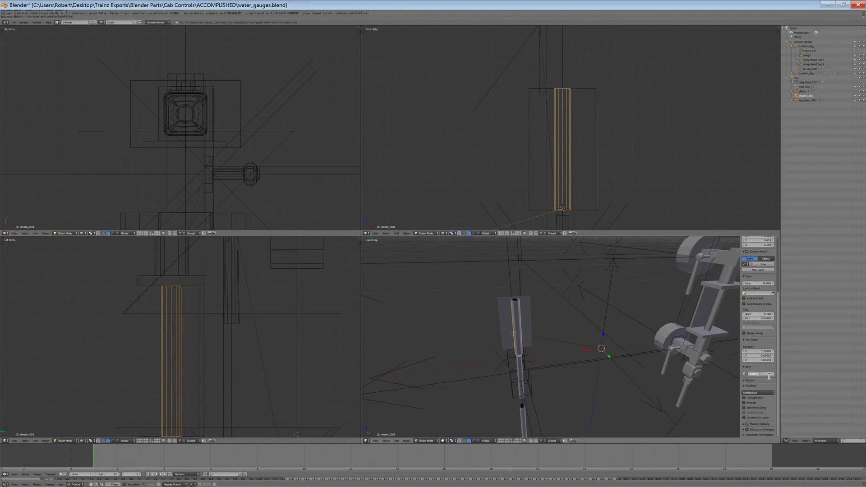
{"action": "type", "text": "sheath_l"}
{"action": "key", "text": "Return"}
Hide the left-hand stripes plane and sheath, and rename the slider below them as wg_slider_l
{"action": "right_click", "coordinate": [524, 339]}
{"action": "key", "text": "h"}
{"action": "right_click", "coordinate": [526, 371]}
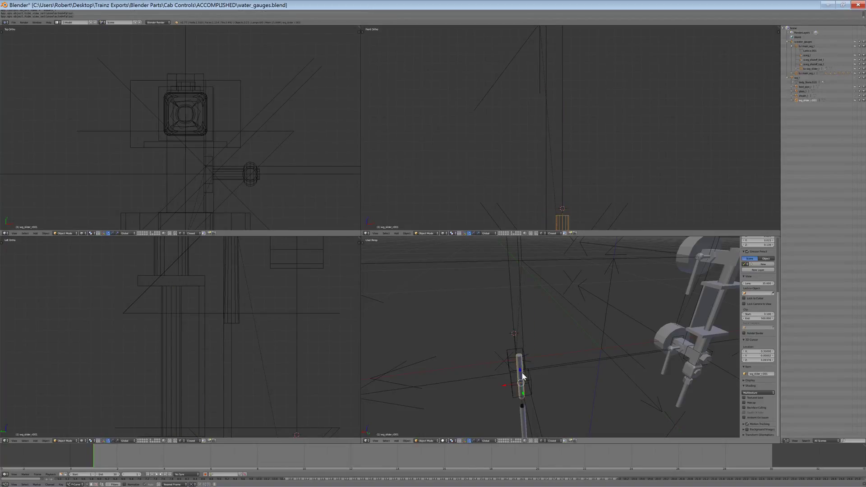
{"action": "left_click", "coordinate": [772, 376]}
{"action": "type", "text": "wg_slider_l"}
{"action": "key", "text": "Return"}
Select the left-hand feed pipe to check its name, and unhide all parts
{"action": "right_click", "coordinate": [520, 406]}
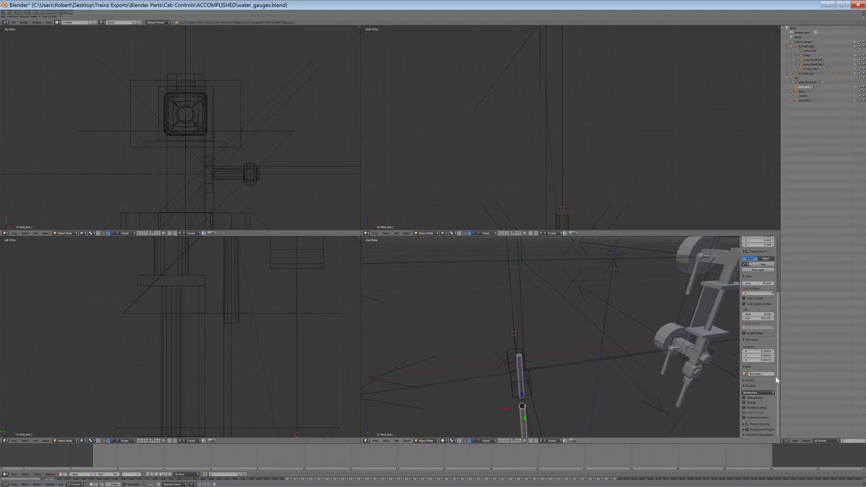
{"action": "key", "text": "a"}
{"action": "key", "text": "shift+s"}
{"action": "key", "text": "alt+h"}
{"action": "key", "text": "a"}
Examine both gauges and expand the right-hand main_wg_r hierarchy to see its child objects
{"action": "middle_click_drag", "start_coordinate": [505, 373], "coordinate": [529, 313]}
{"action": "right_click", "coordinate": [549, 339]}
{"action": "right_click", "coordinate": [622, 329]}
{"action": "middle_click_drag", "start_coordinate": [660, 319], "coordinate": [612, 316]}
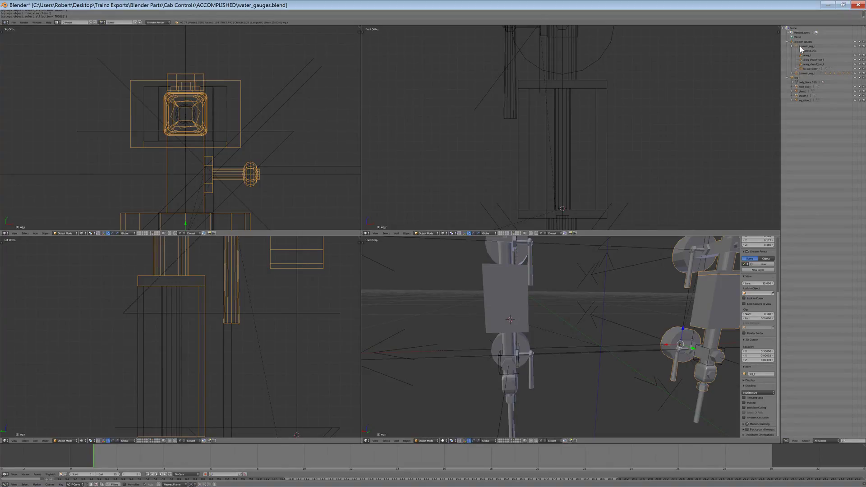
{"action": "scroll", "coordinate": [694, 272], "scroll_direction": "down", "scroll_amount": 2}
{"action": "middle_click_drag", "start_coordinate": [675, 309], "coordinate": [602, 316], "text": "shift"}
{"action": "scroll", "coordinate": [637, 327], "scroll_direction": "up", "scroll_amount": 1}
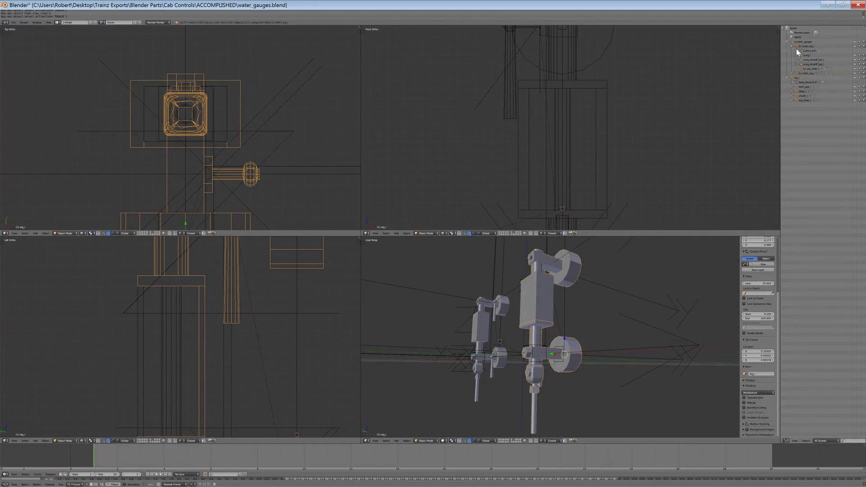
{"action": "left_click", "coordinate": [797, 73]}
{"action": "left_click", "coordinate": [792, 72]}
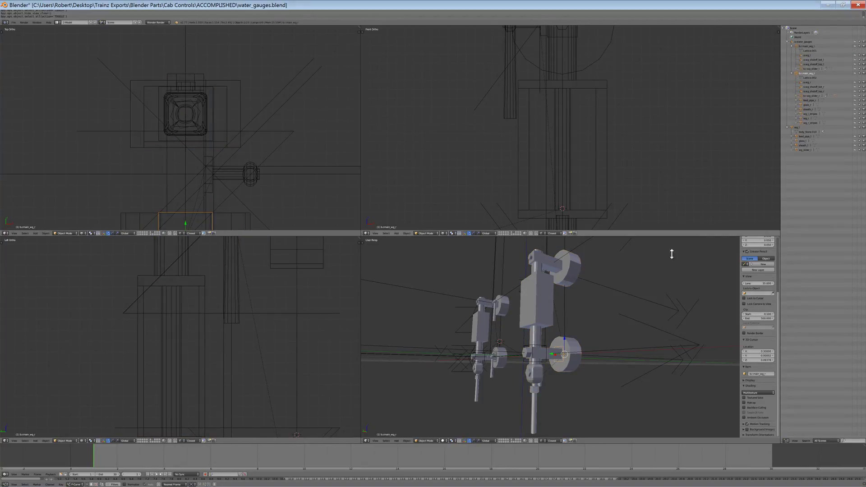
Parent the left-hand gauge body wg_l to the main_wg_l cube as Object and clear the selection
{"action": "right_click", "coordinate": [574, 271]}
{"action": "middle_click_drag", "start_coordinate": [572, 266], "coordinate": [489, 315]}
{"action": "right_click", "coordinate": [476, 335]}
{"action": "scroll", "coordinate": [500, 335], "scroll_direction": "up", "scroll_amount": 2}
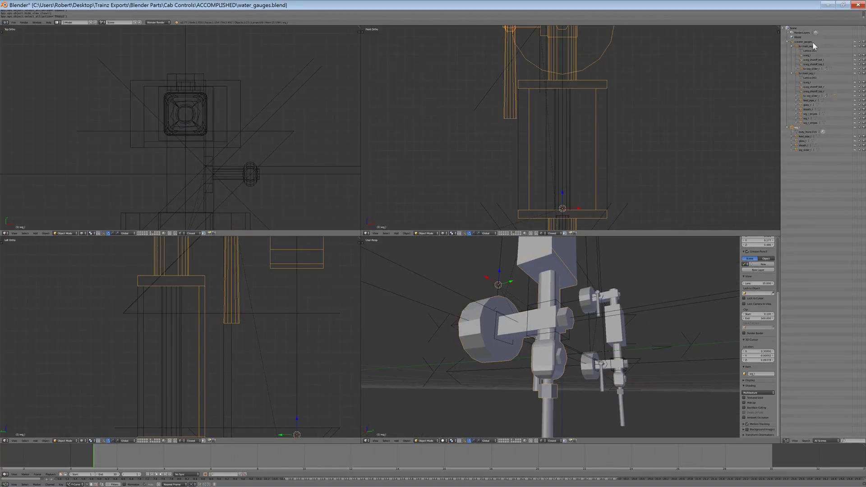
{"action": "left_click", "coordinate": [795, 45]}
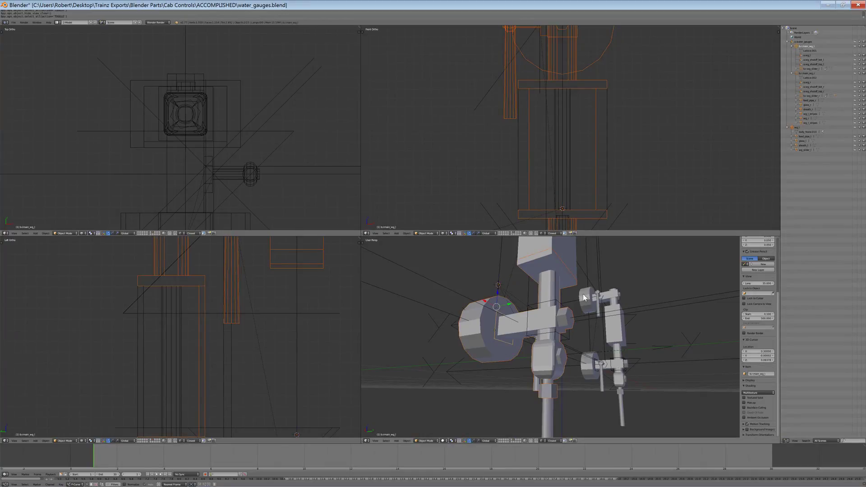
{"action": "key", "text": "ctrl+p"}
{"action": "left_click", "coordinate": [540, 307]}
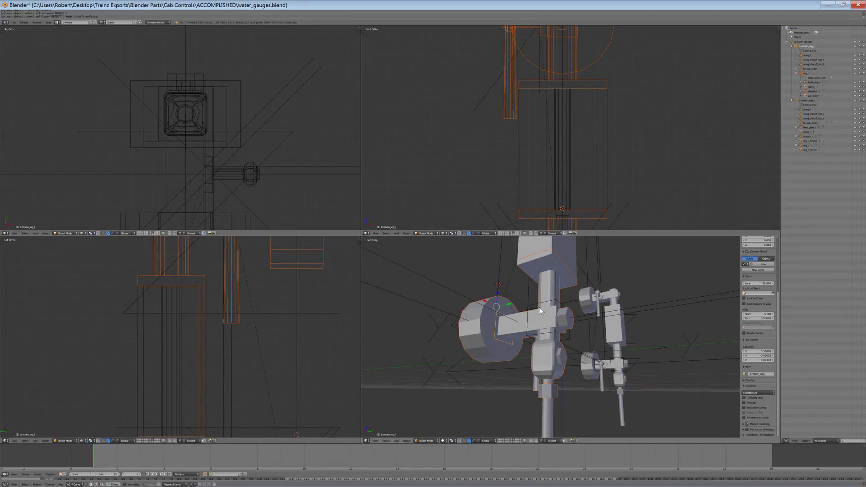
{"action": "key", "text": "a"}
Clear the parent of wg_l_stripes, keeping its transform, to detach it from the right-hand gauge's hierarchy
{"action": "middle_click_drag", "start_coordinate": [560, 310], "coordinate": [549, 319]}
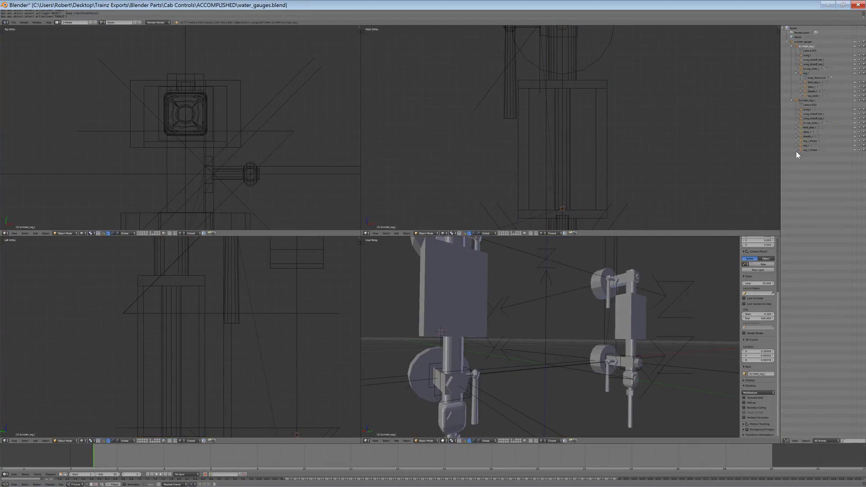
{"action": "scroll", "coordinate": [565, 341], "scroll_direction": "down", "scroll_amount": 2}
{"action": "right_click", "coordinate": [480, 422]}
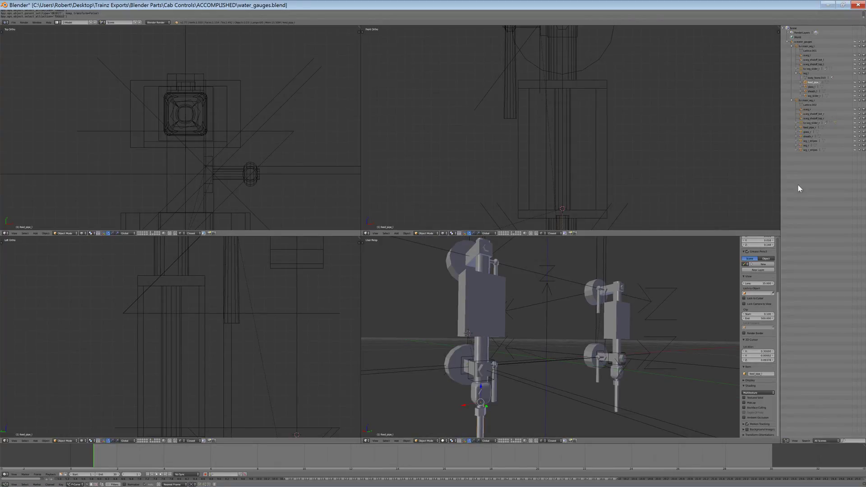
{"action": "left_click", "coordinate": [802, 149]}
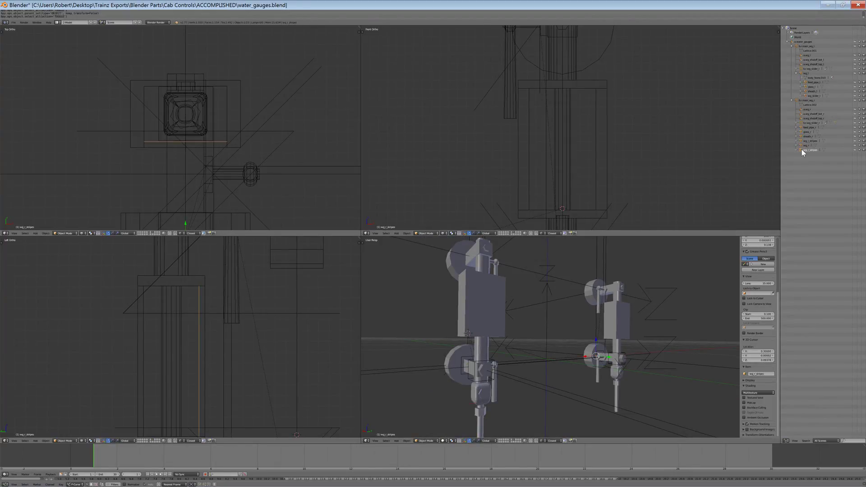
{"action": "left_click", "coordinate": [803, 141]}
{"action": "middle_click_drag", "start_coordinate": [539, 330], "coordinate": [508, 337]}
{"action": "key", "text": "KP_Divide"}
{"action": "key", "text": "KP_Divide"}
{"action": "key", "text": "alt+p"}
{"action": "left_click", "coordinate": [461, 284]}
Switch to wireframe display and parent wg_l_stripes to the left-hand main_wg_l cube
{"action": "right_click", "coordinate": [465, 278]}
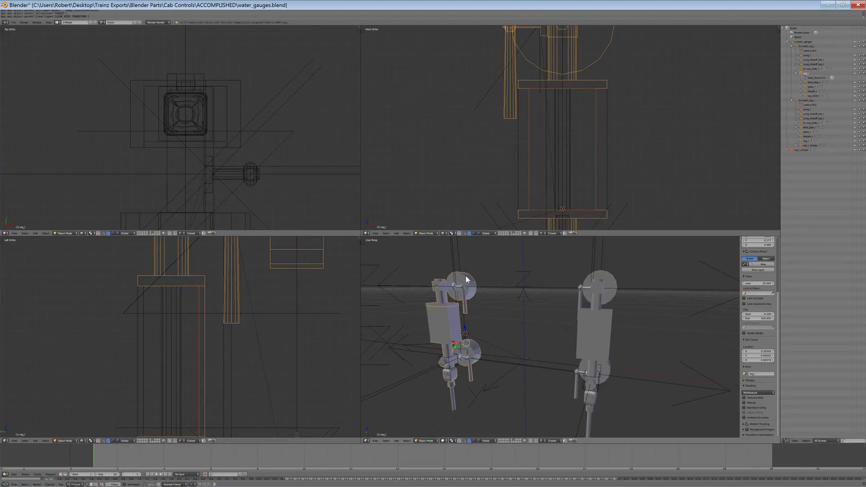
{"action": "right_click", "coordinate": [466, 277]}
{"action": "mouse_move", "coordinate": [466, 276]}
{"action": "middle_mouse_down"}
{"action": "mouse_move", "coordinate": [508, 342]}
{"action": "mouse_move", "coordinate": [477, 348]}
{"action": "mouse_move", "coordinate": [521, 358]}
{"action": "mouse_move", "coordinate": [530, 348]}
{"action": "middle_mouse_up"}
{"action": "key", "text": "z"}
{"action": "right_click", "coordinate": [528, 340]}
{"action": "left_click", "coordinate": [528, 342]}
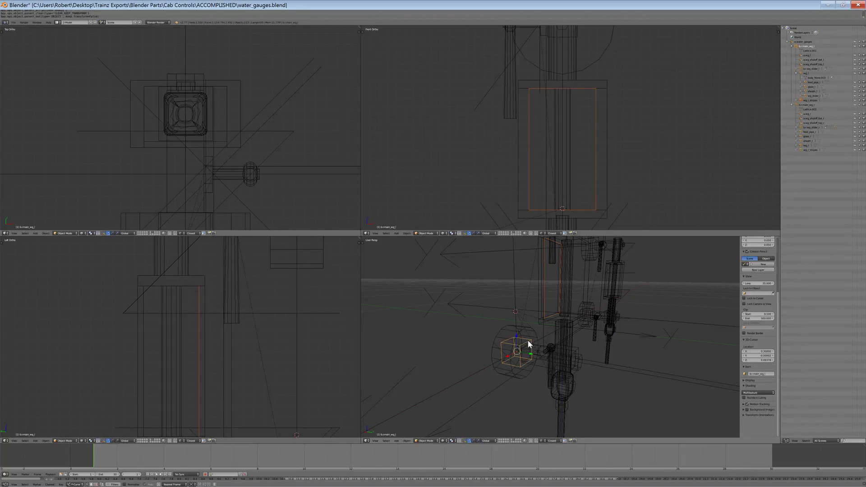
{"action": "key", "text": "a"}
Select glass_l and clear its parent, keeping its transform
{"action": "middle_click_drag", "start_coordinate": [557, 362], "coordinate": [540, 364]}
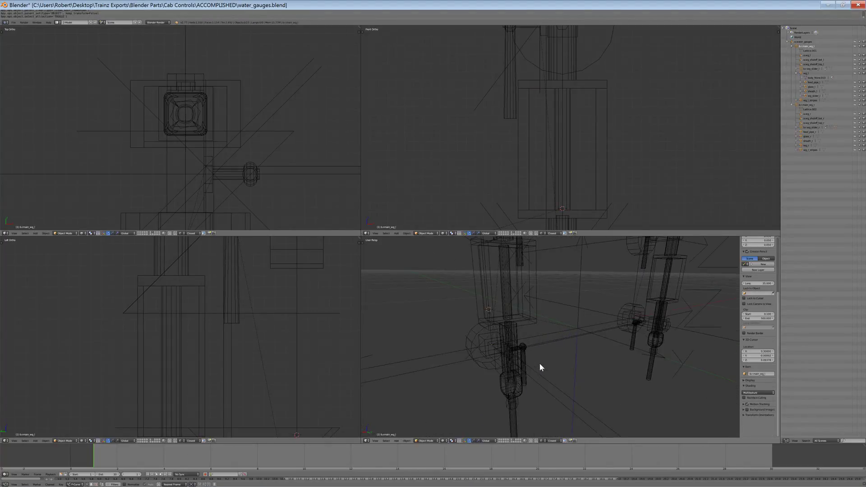
{"action": "scroll", "coordinate": [576, 349], "scroll_direction": "down", "scroll_amount": 4}
{"action": "left_click", "coordinate": [529, 324]}
{"action": "scroll", "coordinate": [530, 321], "scroll_direction": "up", "scroll_amount": 5}
{"action": "middle_click_drag", "start_coordinate": [530, 321], "coordinate": [564, 348], "text": "shift"}
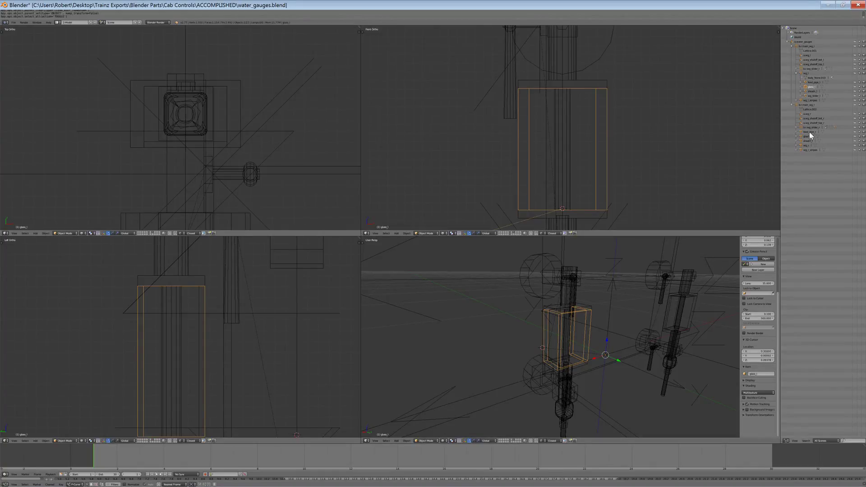
{"action": "key", "text": "alt+p"}
{"action": "left_click", "coordinate": [613, 357]}
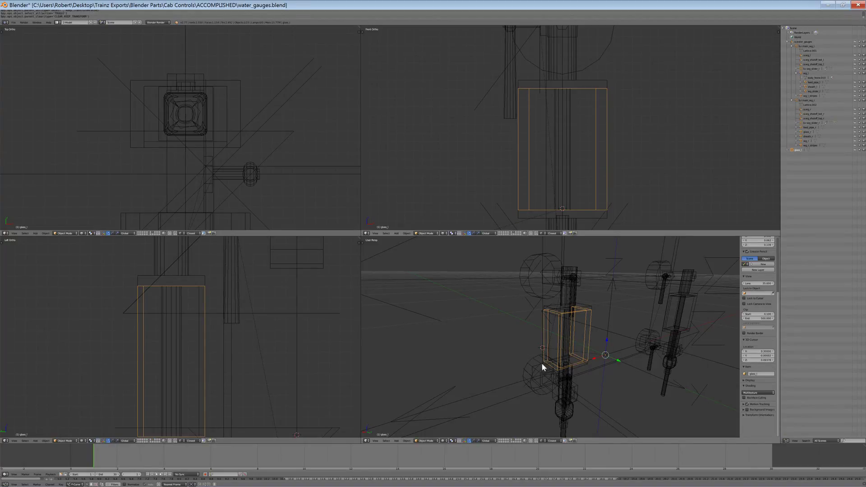
Parent glass_l to the left-hand main_wg_l cube
{"action": "right_click", "coordinate": [538, 374], "text": "shift"}
{"action": "key", "text": "z"}
{"action": "key", "text": "z"}
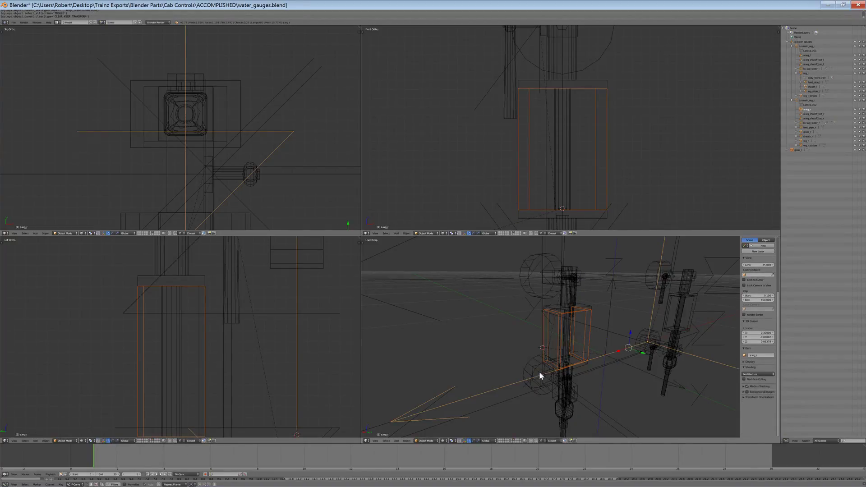
{"action": "right_click", "coordinate": [539, 375], "text": "shift"}
{"action": "key", "text": "a"}
{"action": "right_click", "coordinate": [539, 370]}
{"action": "right_click", "coordinate": [555, 347]}
{"action": "right_click", "coordinate": [539, 379], "text": "shift"}
{"action": "key", "text": "ctrl+p"}
{"action": "left_click", "coordinate": [540, 379]}
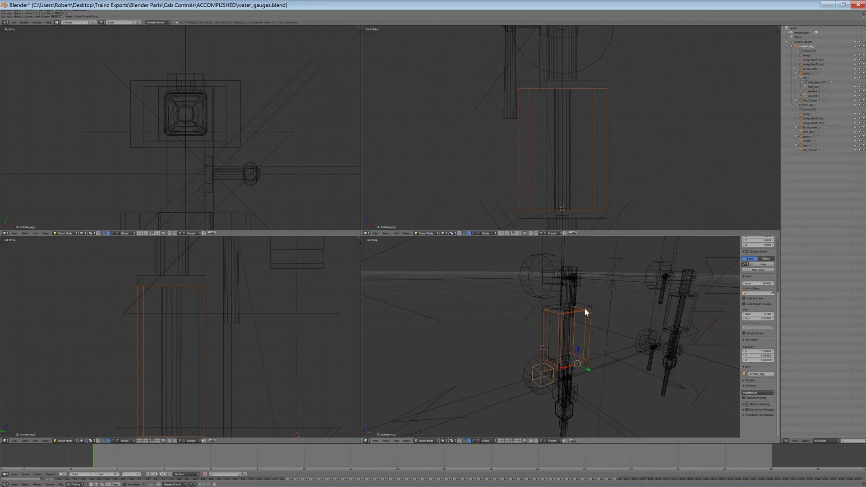
Hide the left-hand glass, main cube selection and gauge body to expose the sheath
{"action": "key", "text": "h"}
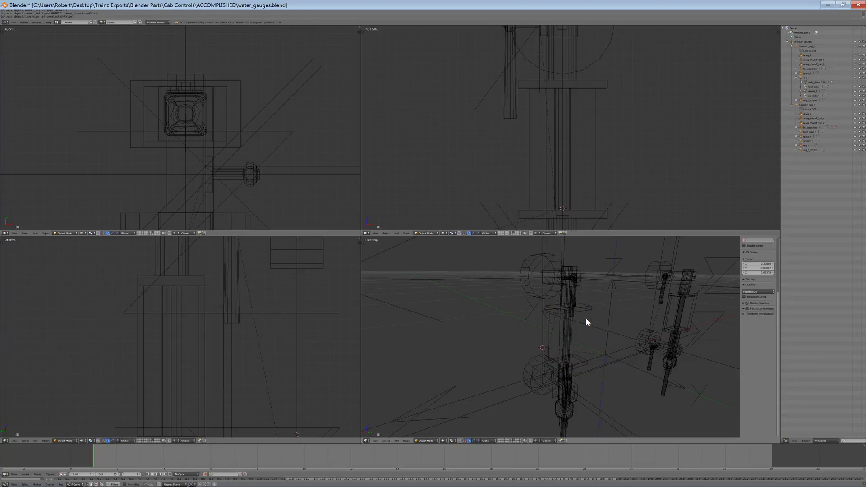
{"action": "left_click", "coordinate": [800, 149]}
{"action": "right_click", "coordinate": [597, 355]}
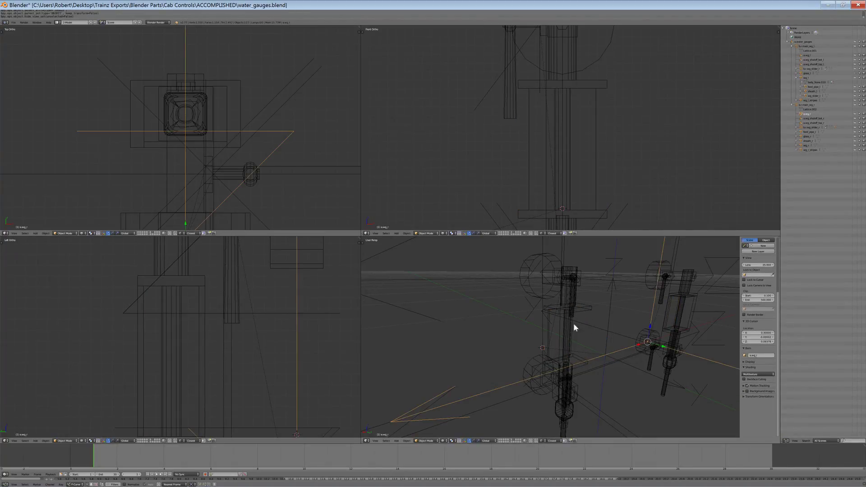
{"action": "right_click", "coordinate": [574, 299]}
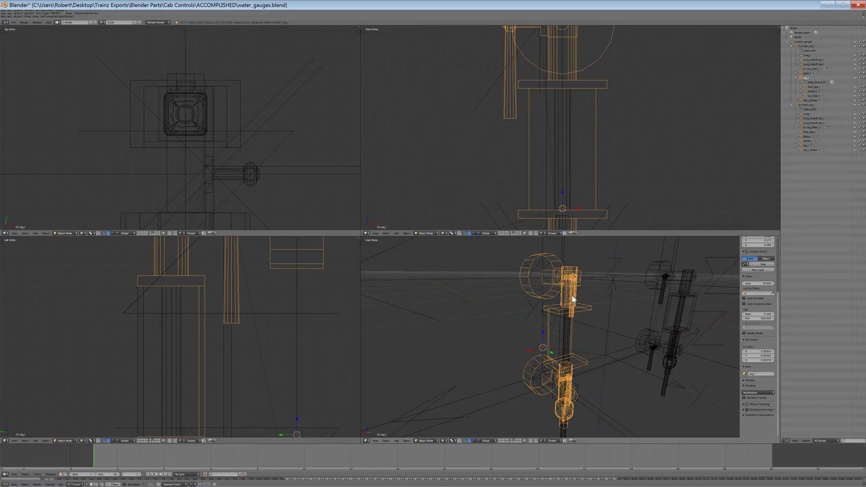
{"action": "key", "text": "h"}
Try to parent sheath_l directly to the left-hand main_wg_l cube
{"action": "right_click", "coordinate": [567, 332]}
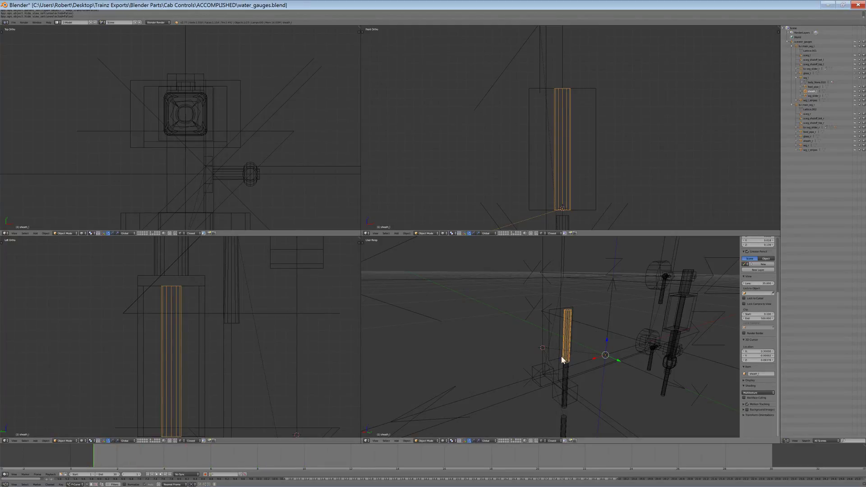
{"action": "right_click", "coordinate": [531, 369], "text": "shift"}
{"action": "key", "text": "ctrl+p"}
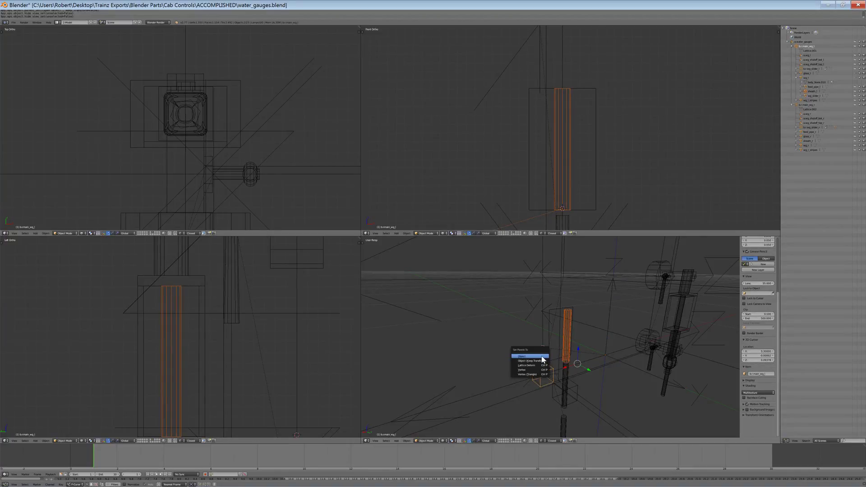
{"action": "left_click", "coordinate": [543, 358]}
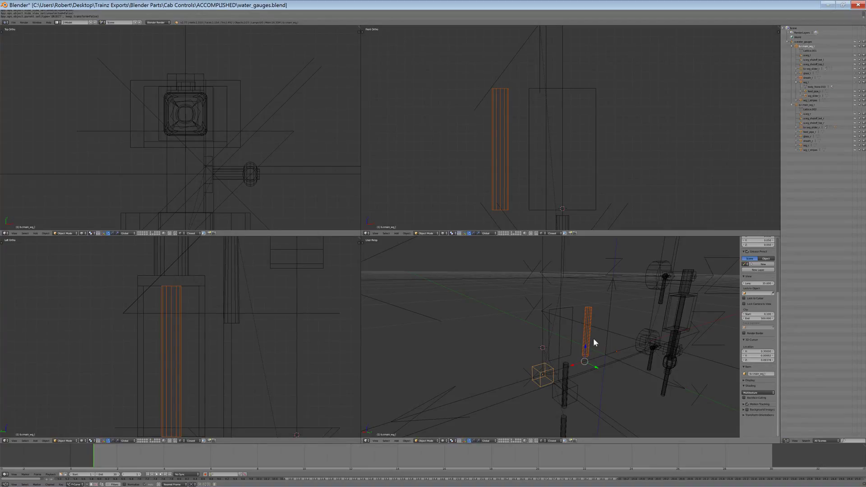
Step back through the last selections, select the displaced sheath_l and hide it
{"action": "key", "text": "a"}
{"action": "right_click", "coordinate": [565, 418]}
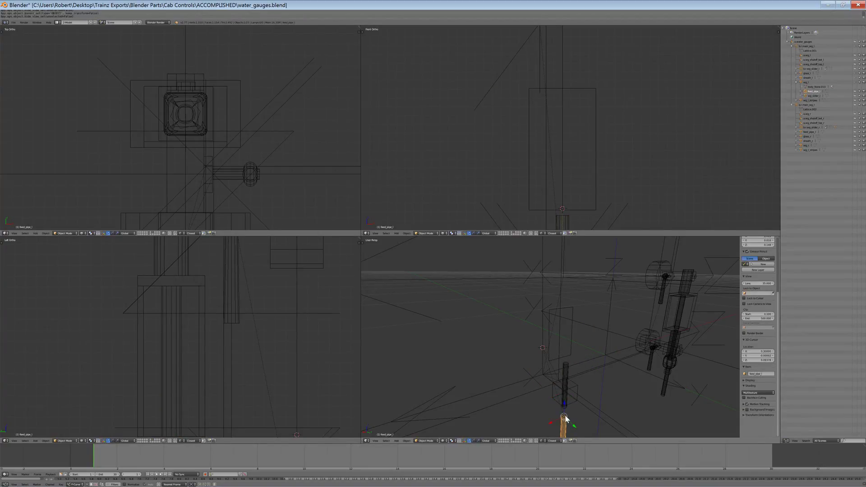
{"action": "key", "text": "ctrl+z"}
{"action": "key", "text": "ctrl+z"}
{"action": "key", "text": "ctrl+z"}
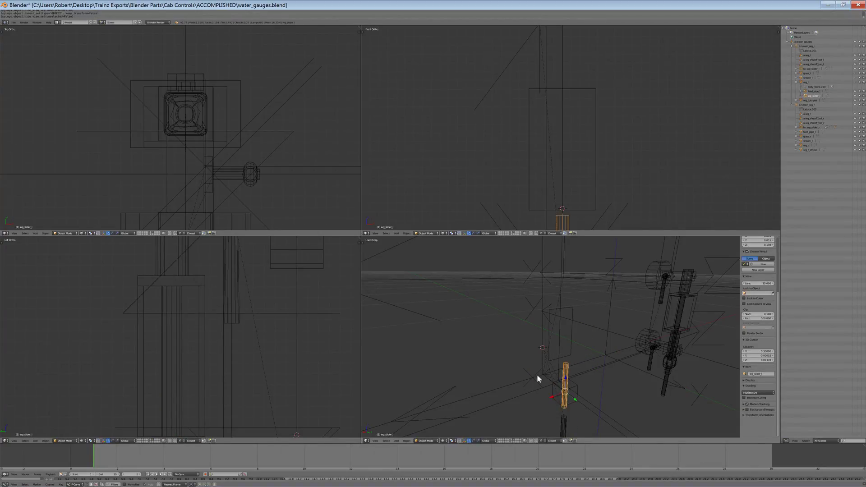
{"action": "key", "text": "a"}
{"action": "right_click", "coordinate": [593, 338]}
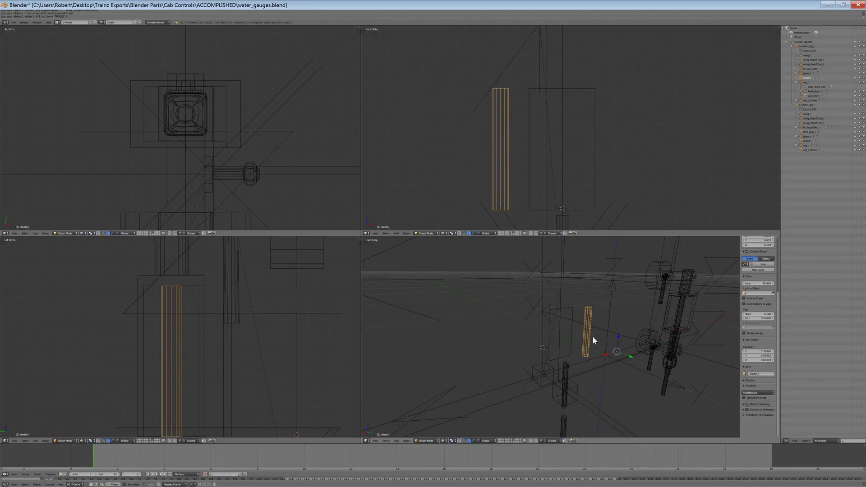
{"action": "key", "text": "h"}
Try to parent feed_pipe_l directly to the left-hand main_wg_l cube
{"action": "right_click", "coordinate": [564, 421]}
{"action": "right_click", "coordinate": [538, 373], "text": "shift"}
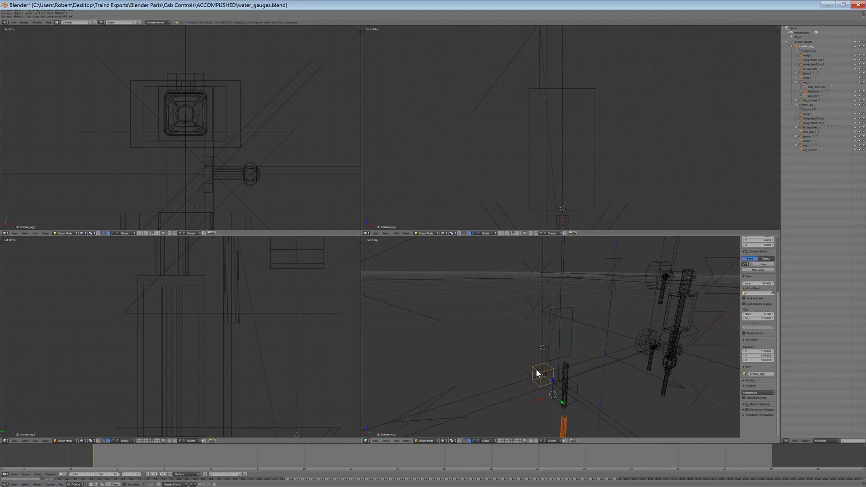
{"action": "key", "text": "ctrl+p"}
{"action": "left_click", "coordinate": [538, 373]}
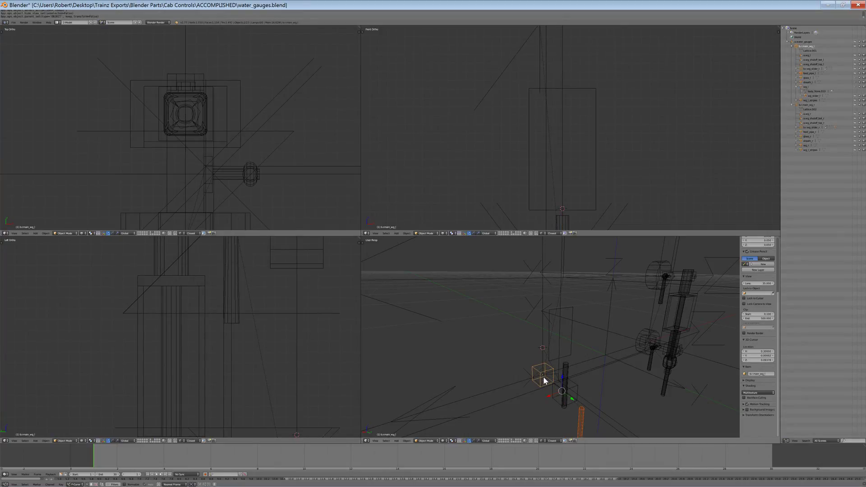
Clear the parent of feed_pipe_l, keeping its transform, and parent it to the left-hand main_wg_l cube
{"action": "right_click", "coordinate": [562, 425]}
{"action": "key", "text": "alt+p"}
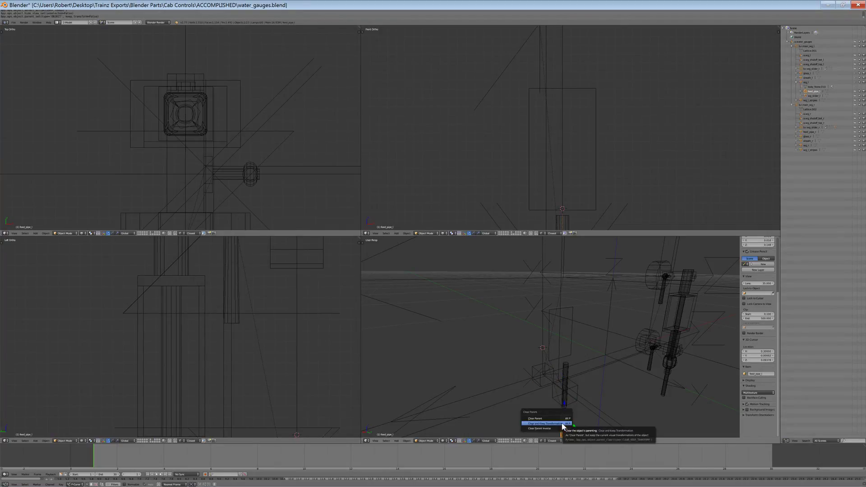
{"action": "left_click", "coordinate": [558, 423]}
{"action": "right_click", "coordinate": [534, 368], "text": "shift"}
{"action": "key", "text": "ctrl+p"}
{"action": "left_click", "coordinate": [534, 366]}
Try to parent wg_slider_l to the left-hand slider cube and scrub the timeline to test its movement
{"action": "key", "text": "a"}
{"action": "right_click", "coordinate": [565, 377]}
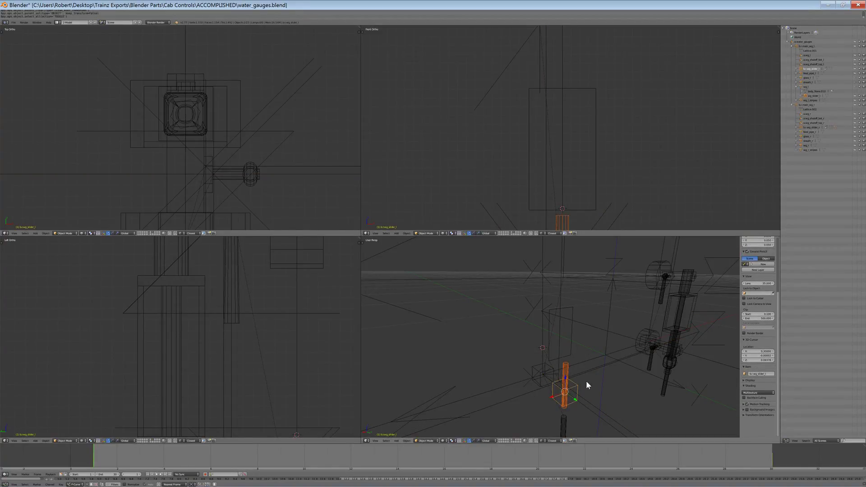
{"action": "right_click", "coordinate": [589, 380], "text": "shift"}
{"action": "key", "text": "ctrl+p"}
{"action": "left_click", "coordinate": [585, 381]}
{"action": "mouse_move", "coordinate": [95, 457]}
{"action": "left_mouse_down"}
{"action": "mouse_move", "coordinate": [641, 453]}
{"action": "mouse_move", "coordinate": [701, 474]}
{"action": "mouse_move", "coordinate": [751, 451]}
{"action": "mouse_move", "coordinate": [843, 467]}
{"action": "mouse_move", "coordinate": [78, 452]}
{"action": "mouse_move", "coordinate": [104, 456]}
{"action": "left_mouse_up"}
Unhide all parts and switch the perspective view back to solid display
{"action": "key", "text": "a"}
{"action": "key", "text": "alt+h"}
{"action": "key", "text": "a"}
{"action": "key", "text": "z"}
{"action": "mouse_move", "coordinate": [559, 341]}
{"action": "middle_mouse_down"}
{"action": "mouse_move", "coordinate": [551, 352]}
{"action": "mouse_move", "coordinate": [528, 339]}
{"action": "mouse_move", "coordinate": [499, 347]}
{"action": "mouse_move", "coordinate": [481, 371]}
{"action": "mouse_move", "coordinate": [510, 398]}
{"action": "middle_mouse_up"}
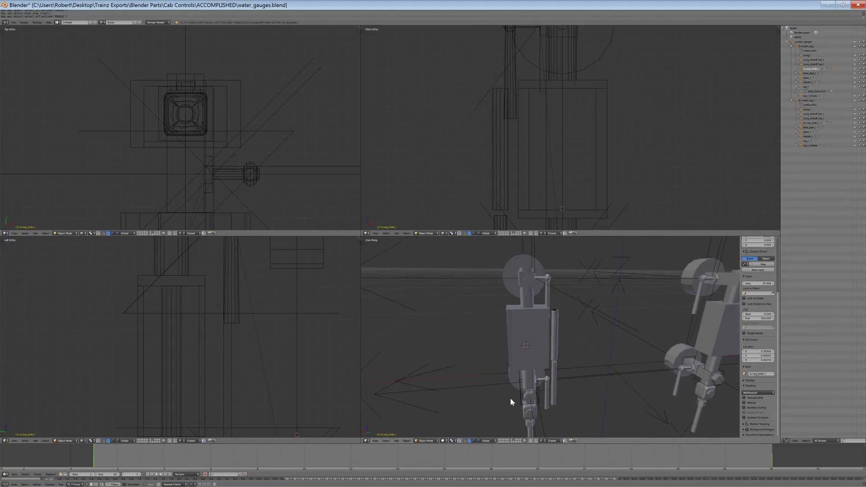
Undo the unhiding and the parenting of the left-hand slider, feed pipe and sheath
{"action": "key", "text": "ctrl+z"}
{"action": "key", "text": "ctrl+z"}
{"action": "key", "text": "a"}
{"action": "key", "text": "a"}
{"action": "key", "text": "alt+h"}
{"action": "key", "text": "a"}
{"action": "key", "text": "ctrl+z"}
{"action": "key", "text": "ctrl+z"}
{"action": "key", "text": "ctrl+z"}
{"action": "key", "text": "ctrl+z"}
{"action": "right_click", "coordinate": [567, 372]}
{"action": "mouse_move", "coordinate": [567, 372]}
{"action": "middle_mouse_down"}
{"action": "mouse_move", "coordinate": [584, 370]}
{"action": "mouse_move", "coordinate": [571, 368]}
{"action": "middle_mouse_up"}
{"action": "key", "text": "ctrl+z"}
{"action": "key", "text": "ctrl+z"}
{"action": "key", "text": "ctrl+z"}
{"action": "key", "text": "ctrl+z"}
{"action": "key", "text": "ctrl+z"}
{"action": "key", "text": "ctrl+z"}
{"action": "key", "text": "ctrl+z"}
{"action": "key", "text": "ctrl+z"}
{"action": "key", "text": "ctrl+z"}
{"action": "key", "text": "ctrl+z"}
{"action": "key", "text": "ctrl+z"}
{"action": "key", "text": "ctrl+z"}
Clear the parents of sheath_l, wg_slider_l, feed_pipe_l and wg_l_stripes together, keeping their transforms
{"action": "right_click", "coordinate": [571, 366]}
{"action": "right_click", "coordinate": [544, 338]}
{"action": "right_click", "coordinate": [543, 358]}
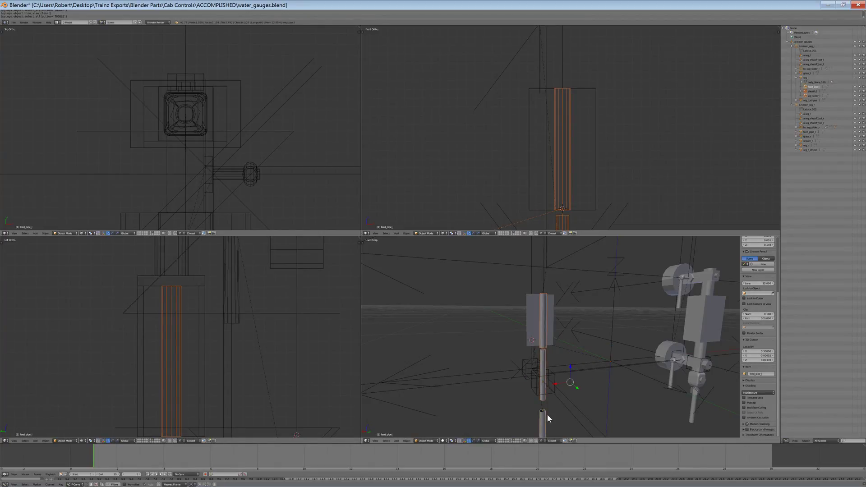
{"action": "right_click", "coordinate": [530, 307]}
{"action": "key", "text": "alt+p"}
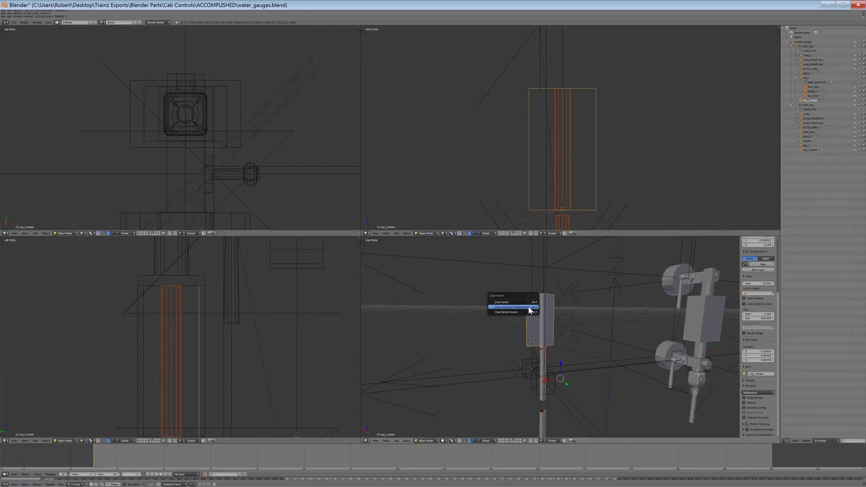
{"action": "left_click", "coordinate": [531, 309]}
Parent wg_l_stripes, sheath_l and feed_pipe_l together to the left-hand main_wg_l cube
{"action": "middle_click_drag", "start_coordinate": [535, 316], "coordinate": [549, 329]}
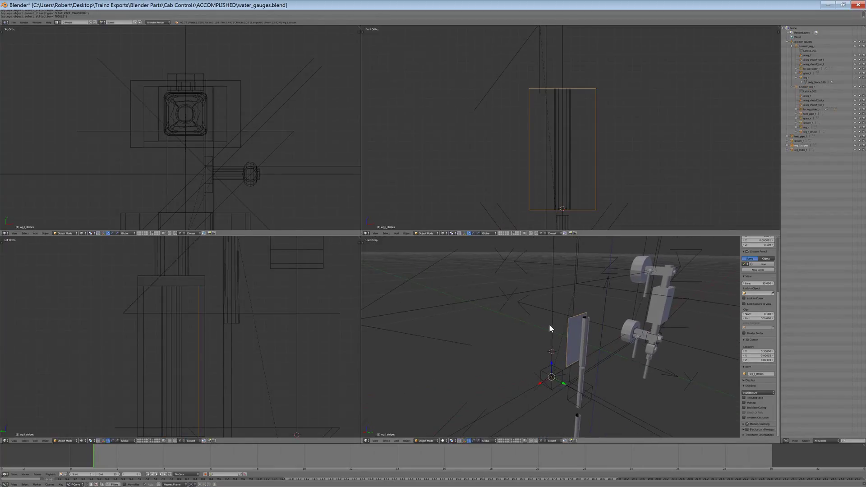
{"action": "right_click", "coordinate": [584, 323], "text": "shift"}
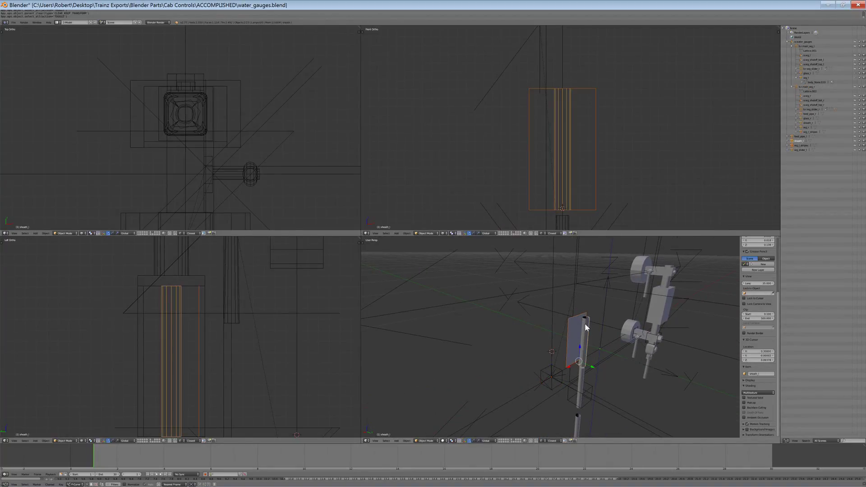
{"action": "middle_click_drag", "start_coordinate": [565, 399], "coordinate": [594, 402]}
{"action": "right_click", "coordinate": [570, 405], "text": "shift"}
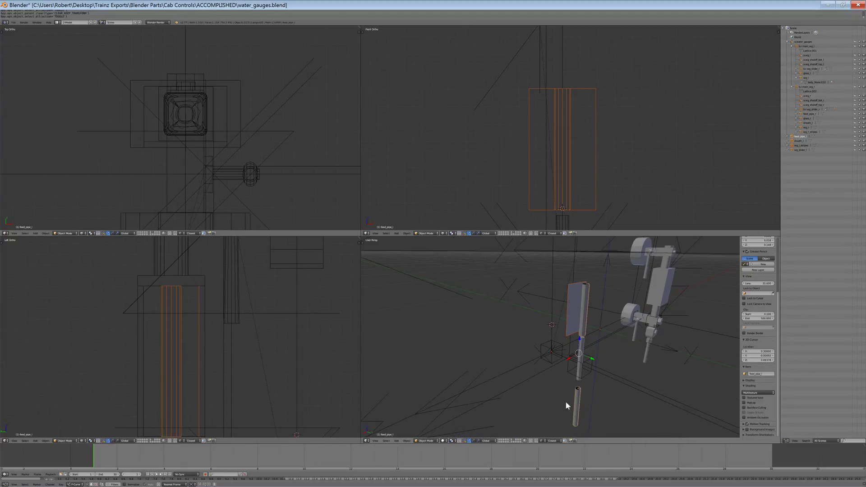
{"action": "right_click", "coordinate": [541, 345], "text": "shift"}
{"action": "key", "text": "ctrl+p"}
{"action": "left_click", "coordinate": [548, 342]}
Parent wg_slider_l to the left-hand slider cube and scrub the timeline to test its movement
{"action": "key", "text": "a"}
{"action": "right_click", "coordinate": [581, 356]}
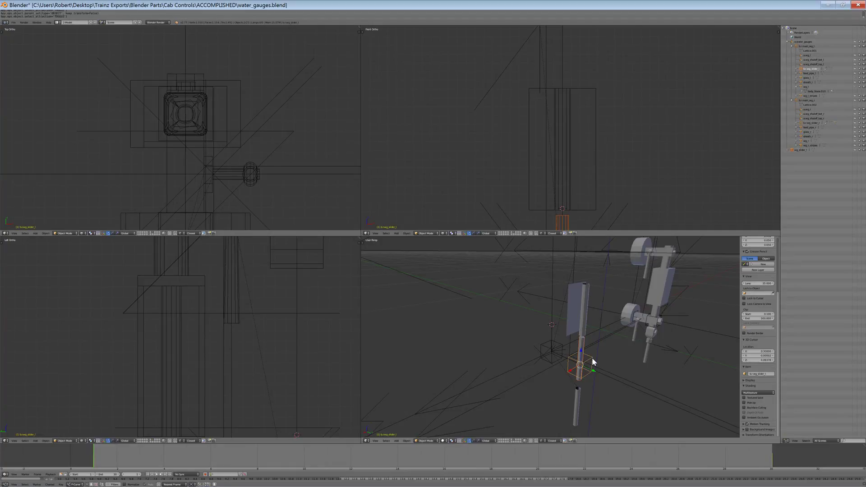
{"action": "key", "text": "ctrl+p"}
{"action": "left_click", "coordinate": [592, 357]}
{"action": "left_click_drag", "start_coordinate": [103, 457], "coordinate": [138, 446]}
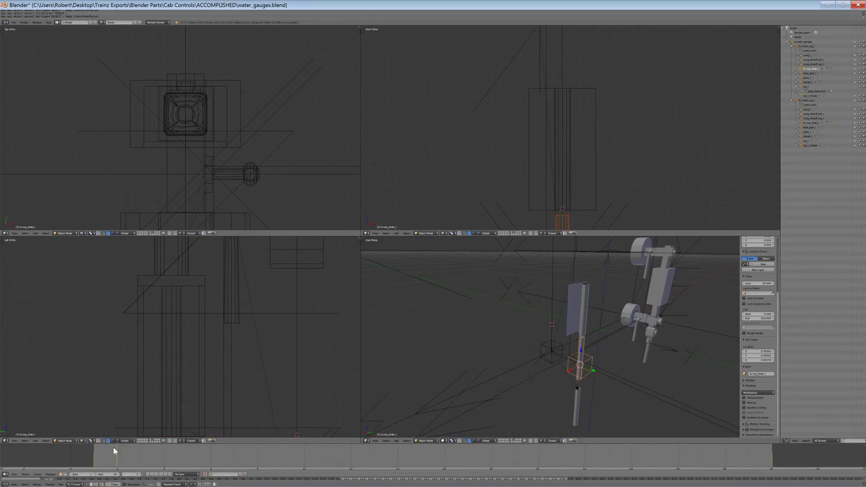
{"action": "left_click", "coordinate": [88, 459]}
Unhide all gauge parts and select the right-hand glass, glass_r
{"action": "key", "text": "alt+h"}
{"action": "key", "text": "a"}
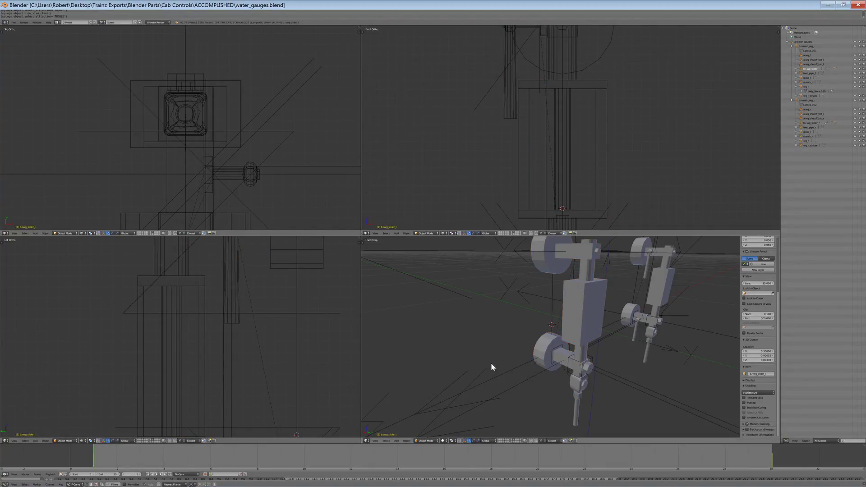
{"action": "mouse_move", "coordinate": [87, 449]}
{"action": "left_mouse_down"}
{"action": "mouse_move", "coordinate": [168, 463]}
{"action": "mouse_move", "coordinate": [685, 461]}
{"action": "mouse_move", "coordinate": [88, 453]}
{"action": "left_mouse_up"}
{"action": "scroll", "coordinate": [623, 333], "scroll_direction": "down", "scroll_amount": 3}
{"action": "middle_click_drag", "start_coordinate": [623, 333], "coordinate": [513, 371]}
{"action": "right_click", "coordinate": [523, 362]}
{"action": "scroll", "coordinate": [551, 143], "scroll_direction": "down", "scroll_amount": 6}
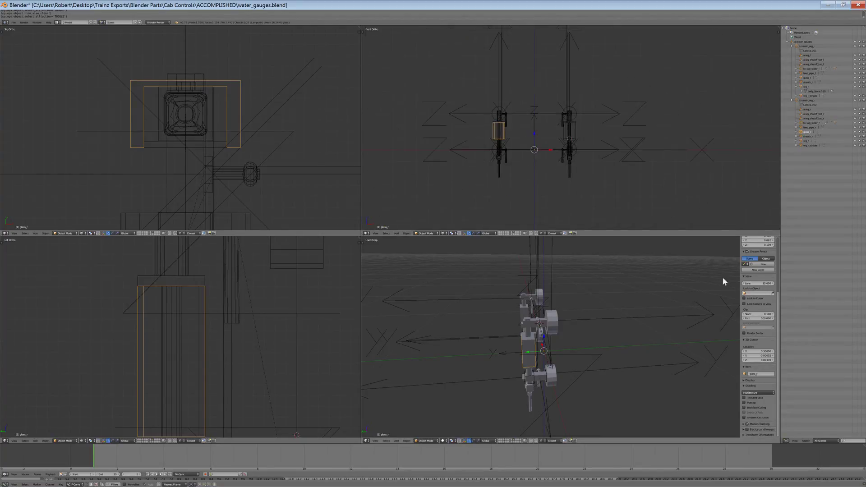
Split the outliner area horizontally and turn its lower part into a UV/Image Editor
{"action": "right_click", "coordinate": [781, 328]}
{"action": "left_click", "coordinate": [779, 328]}
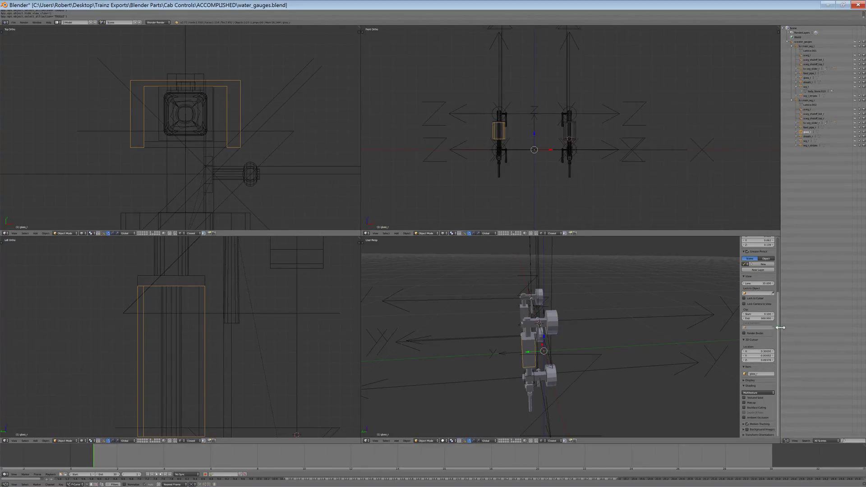
{"action": "left_click", "coordinate": [816, 255]}
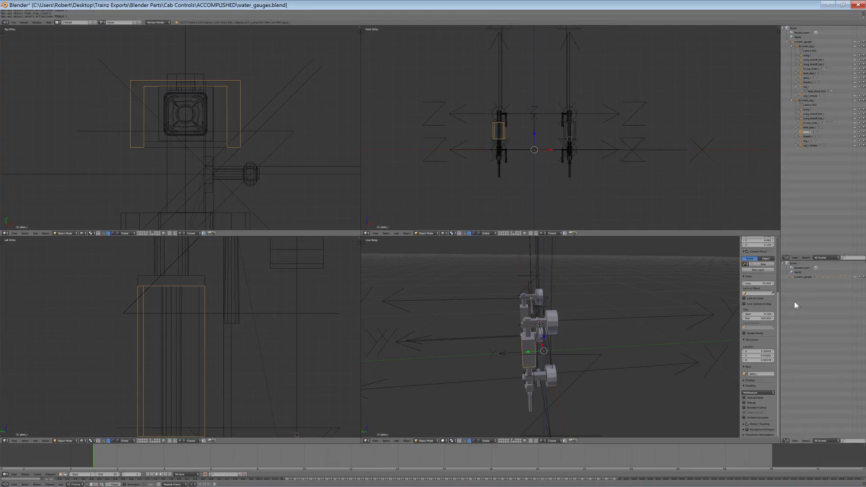
{"action": "left_click", "coordinate": [786, 438]}
{"action": "left_click", "coordinate": [801, 409]}
Enter Edit Mode on glass_r and unwrap its whole mesh
{"action": "scroll", "coordinate": [434, 150], "scroll_direction": "up", "scroll_amount": 7}
{"action": "left_click", "coordinate": [426, 233]}
{"action": "left_click", "coordinate": [424, 220]}
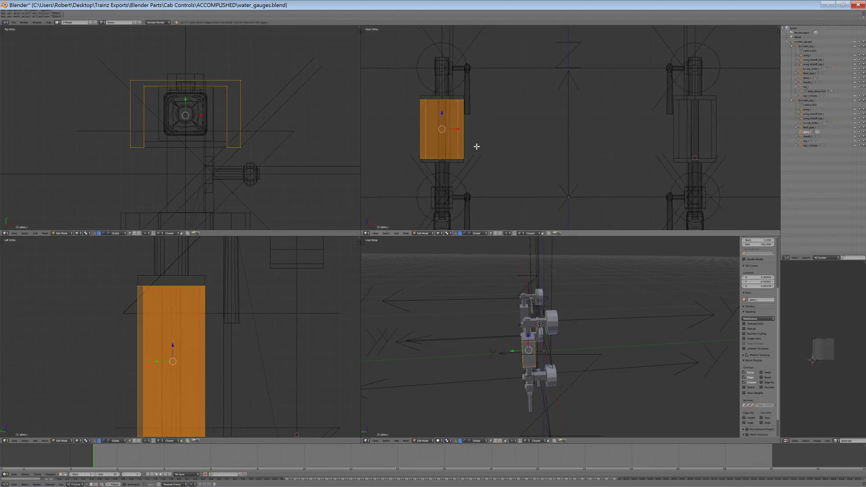
{"action": "key", "text": "u"}
{"action": "left_click", "coordinate": [465, 167]}
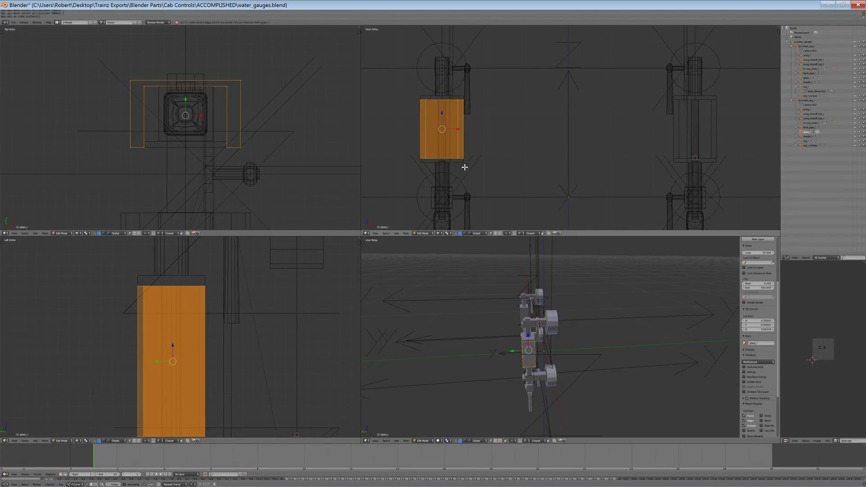
Average the scale of the glass_r UV islands and pack them into the UV space
{"action": "key", "text": "ctrl+a"}
{"action": "key", "text": "ctrl+p"}
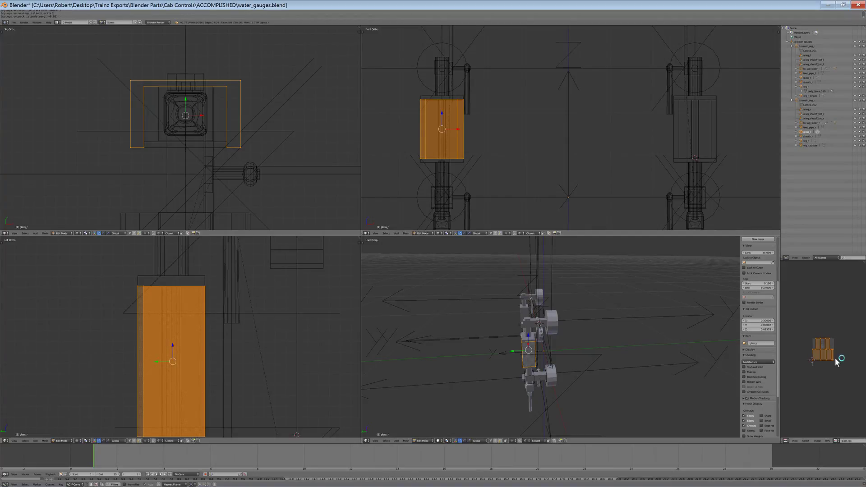
{"action": "scroll", "coordinate": [836, 359], "scroll_direction": "up", "scroll_amount": 6}
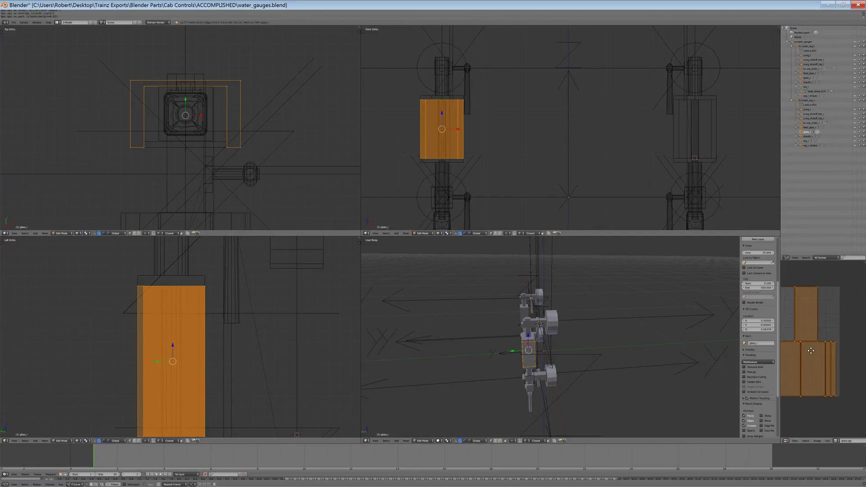
{"action": "scroll", "coordinate": [810, 353], "scroll_direction": "down", "scroll_amount": 4}
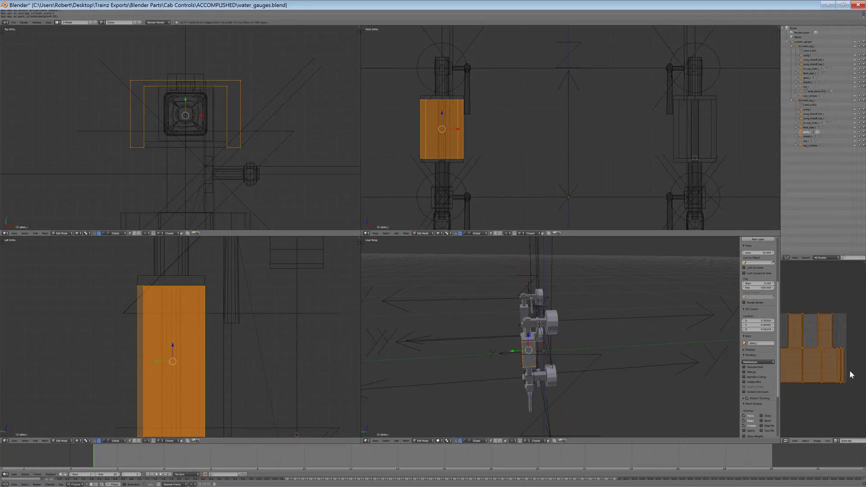
{"action": "key", "text": "g"}
{"action": "left_click", "coordinate": [851, 381]}
{"action": "scroll", "coordinate": [122, 100], "scroll_direction": "up", "scroll_amount": 2}
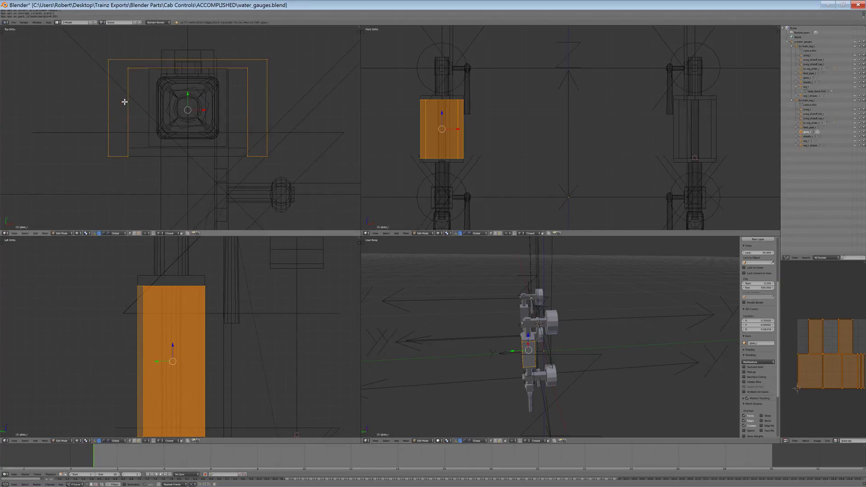
{"action": "middle_click_drag", "start_coordinate": [824, 382], "coordinate": [807, 380]}
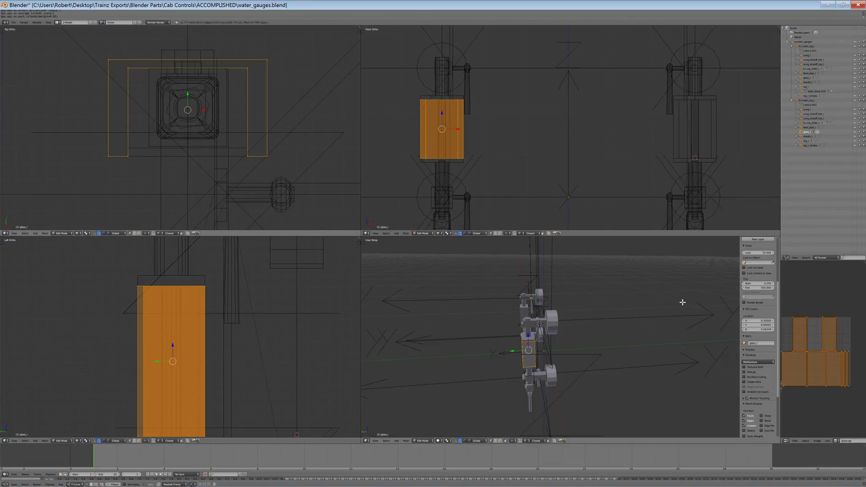
{"action": "middle_click_drag", "start_coordinate": [475, 341], "coordinate": [574, 342]}
{"action": "key", "text": "h"}
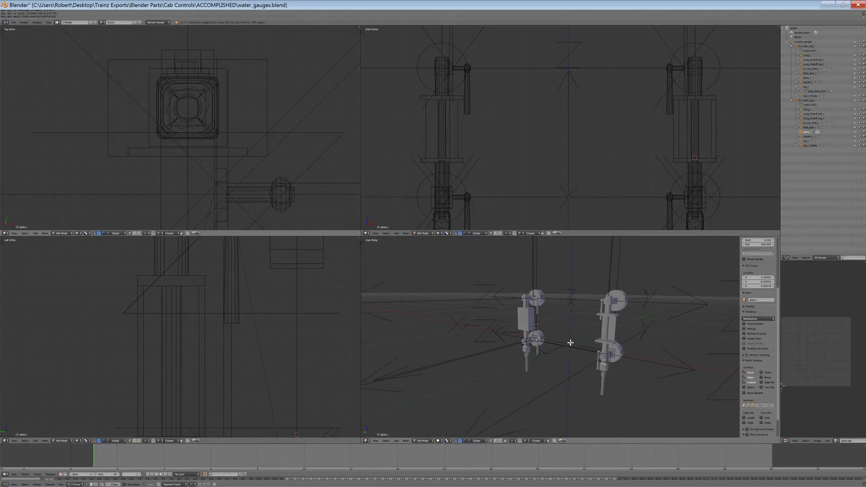
{"action": "key", "text": "ctrl+z"}
Return glass_r to Object Mode and hide it
{"action": "left_click", "coordinate": [422, 440]}
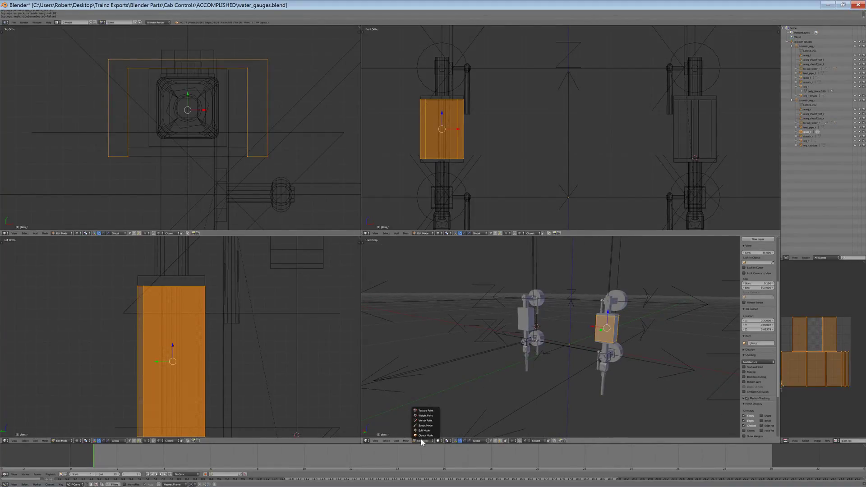
{"action": "left_click", "coordinate": [424, 436]}
{"action": "key", "text": "h"}
Select glass_l, enter Edit Mode and unwrap its whole mesh
{"action": "key", "text": "alt+h"}
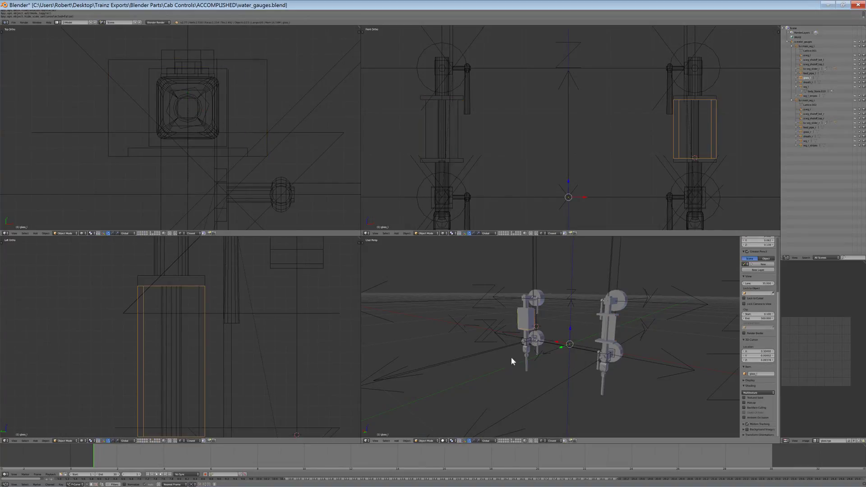
{"action": "left_click", "coordinate": [436, 440]}
{"action": "left_click", "coordinate": [429, 431]}
{"action": "key", "text": "a"}
{"action": "key", "text": "a"}
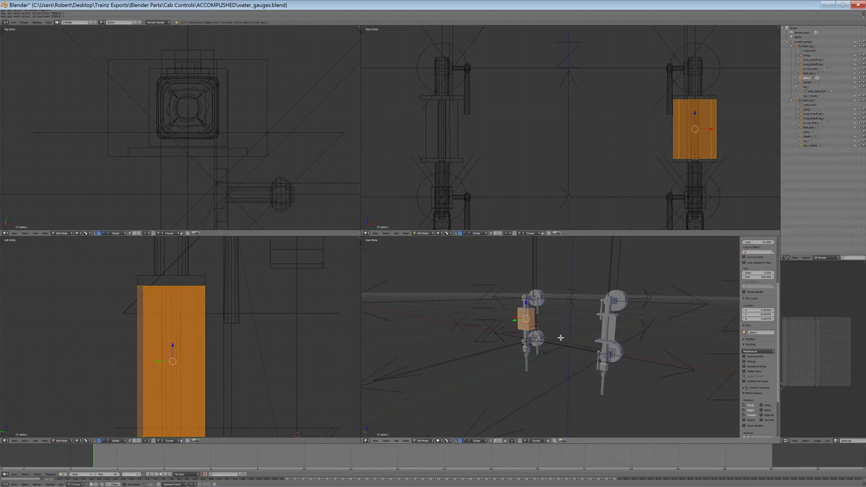
{"action": "key", "text": "u"}
{"action": "left_click", "coordinate": [561, 339]}
Average the scale of the glass_l UV islands and pack them into the UV space
{"action": "key", "text": "a"}
{"action": "key", "text": "ctrl+a"}
{"action": "key", "text": "ctrl+p"}
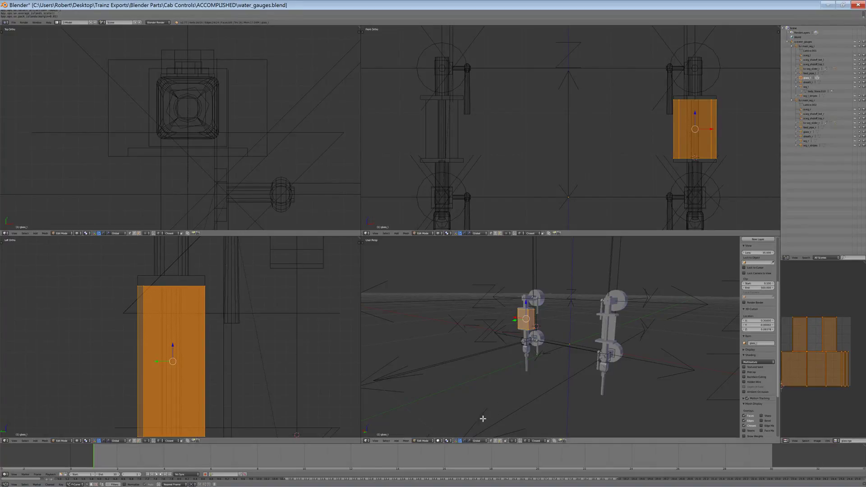
Return glass_l to Object Mode and hide it
{"action": "left_click", "coordinate": [427, 443]}
{"action": "left_click", "coordinate": [424, 434]}
{"action": "key", "text": "h"}
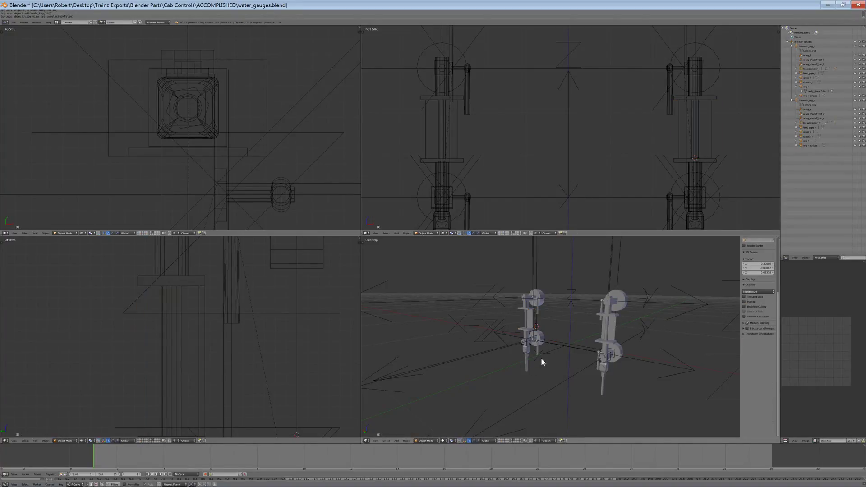
Select the nearer gauge's body object, isolate it in the front view, enter Edit Mode and select its whole mesh
{"action": "right_click", "coordinate": [620, 309]}
{"action": "key", "text": "KP_Divide"}
{"action": "scroll", "coordinate": [608, 139], "scroll_direction": "up", "scroll_amount": 5}
{"action": "scroll", "coordinate": [587, 122], "scroll_direction": "up", "scroll_amount": 4}
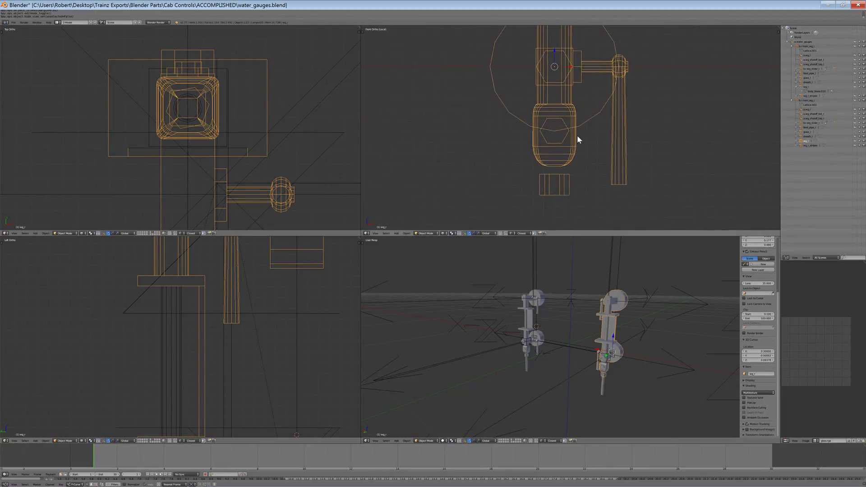
{"action": "left_click", "coordinate": [408, 234]}
{"action": "left_click", "coordinate": [423, 233]}
{"action": "left_click", "coordinate": [424, 234]}
{"action": "left_click", "coordinate": [424, 222]}
{"action": "key", "text": "a"}
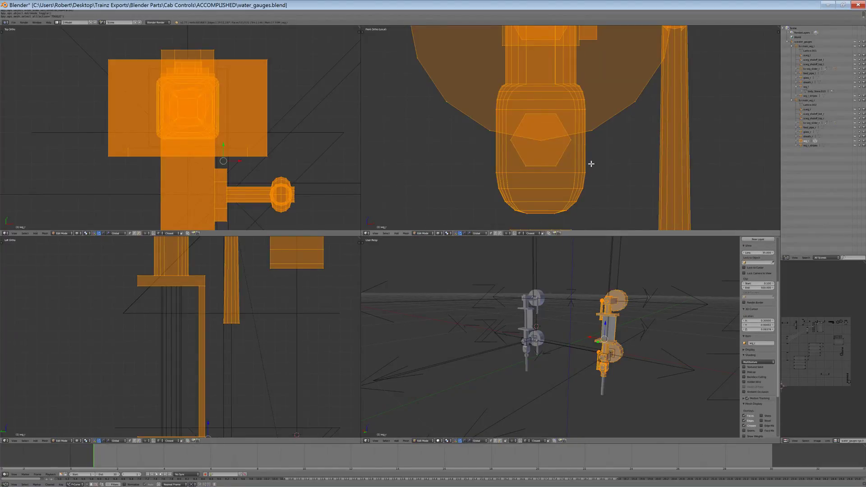
{"action": "key", "text": "a"}
{"action": "key", "text": "b"}
{"action": "left_click_drag", "start_coordinate": [546, 154], "coordinate": [539, 137]}
{"action": "scroll", "coordinate": [548, 122], "scroll_direction": "down", "scroll_amount": 8}
{"action": "middle_click_drag", "start_coordinate": [569, 82], "coordinate": [576, 173], "text": "shift"}
{"action": "middle_click_drag", "start_coordinate": [587, 99], "coordinate": [584, 161], "text": "shift"}
{"action": "scroll", "coordinate": [584, 162], "scroll_direction": "up", "scroll_amount": 3}
{"action": "key", "text": "b"}
{"action": "left_click_drag", "start_coordinate": [566, 156], "coordinate": [553, 137]}
{"action": "scroll", "coordinate": [569, 140], "scroll_direction": "down", "scroll_amount": 4}
{"action": "scroll", "coordinate": [573, 140], "scroll_direction": "up", "scroll_amount": 5}
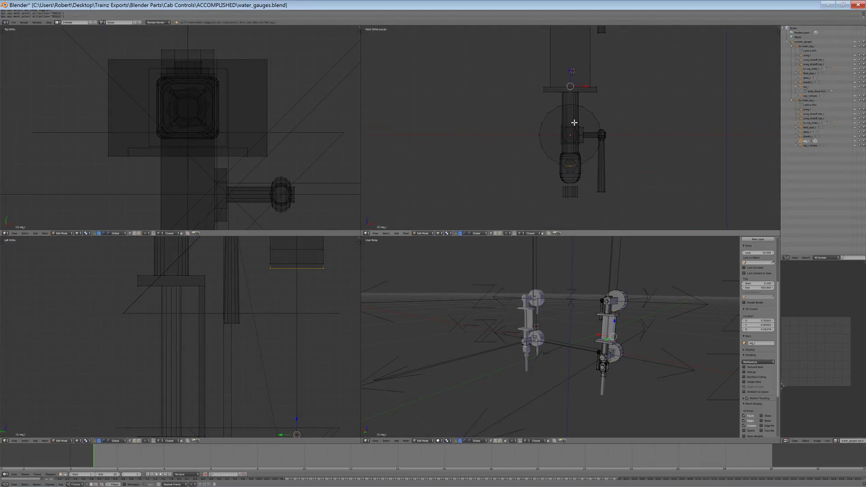
{"action": "middle_click_drag", "start_coordinate": [604, 172], "coordinate": [583, 134], "text": "shift"}
{"action": "scroll", "coordinate": [586, 134], "scroll_direction": "up", "scroll_amount": 2}
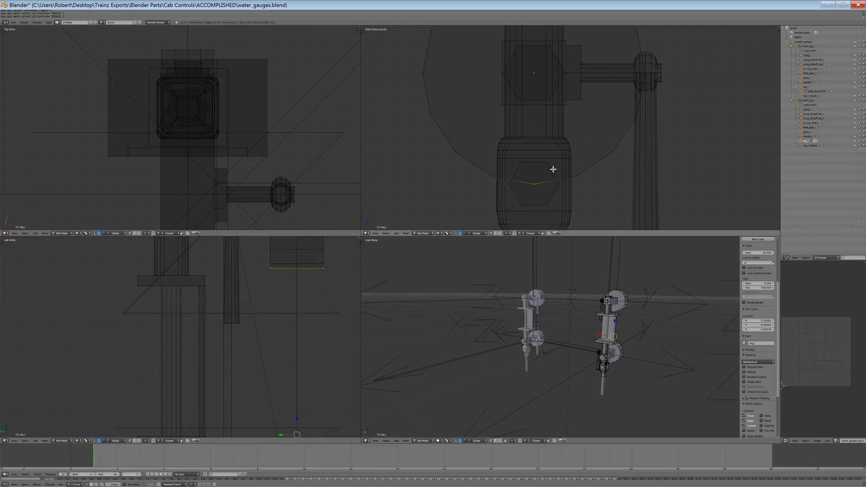
{"action": "key", "text": "b"}
{"action": "left_click_drag", "start_coordinate": [564, 199], "coordinate": [554, 180]}
{"action": "key", "text": "b"}
{"action": "right_click", "coordinate": [560, 86]}
{"action": "scroll", "coordinate": [572, 331], "scroll_direction": "up", "scroll_amount": 4}
{"action": "middle_click_drag", "start_coordinate": [671, 329], "coordinate": [622, 334]}
{"action": "scroll", "coordinate": [661, 313], "scroll_direction": "up", "scroll_amount": 5}
{"action": "right_click", "coordinate": [645, 329], "text": "shift"}
{"action": "right_click", "coordinate": [636, 325], "text": "shift"}
{"action": "scroll", "coordinate": [669, 324], "scroll_direction": "down", "scroll_amount": 6}
{"action": "scroll", "coordinate": [625, 339], "scroll_direction": "up", "scroll_amount": 8}
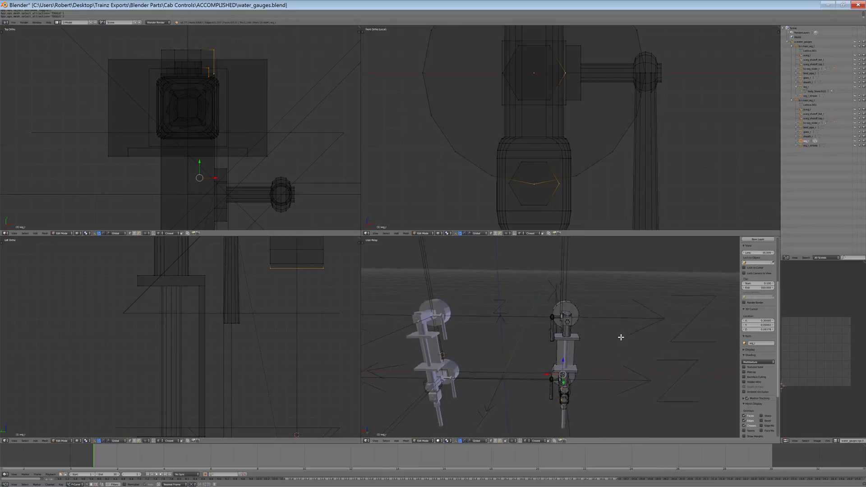
{"action": "right_click", "coordinate": [609, 344], "text": "shift"}
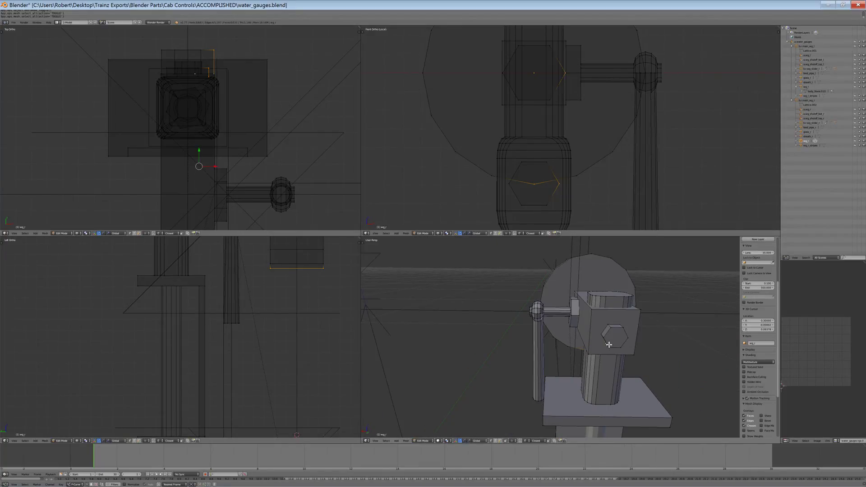
{"action": "right_click", "coordinate": [604, 335], "text": "shift"}
{"action": "scroll", "coordinate": [608, 335], "scroll_direction": "down", "scroll_amount": 3}
{"action": "middle_click_drag", "start_coordinate": [609, 335], "coordinate": [608, 298], "text": "shift"}
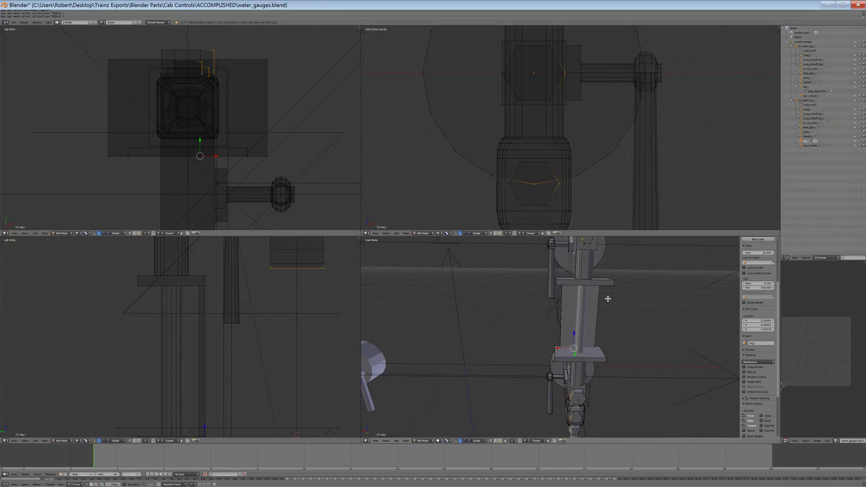
{"action": "scroll", "coordinate": [609, 299], "scroll_direction": "down", "scroll_amount": 1}
Clear the seams from all edges of the gauge body mesh
{"action": "key", "text": "a"}
{"action": "key", "text": "a"}
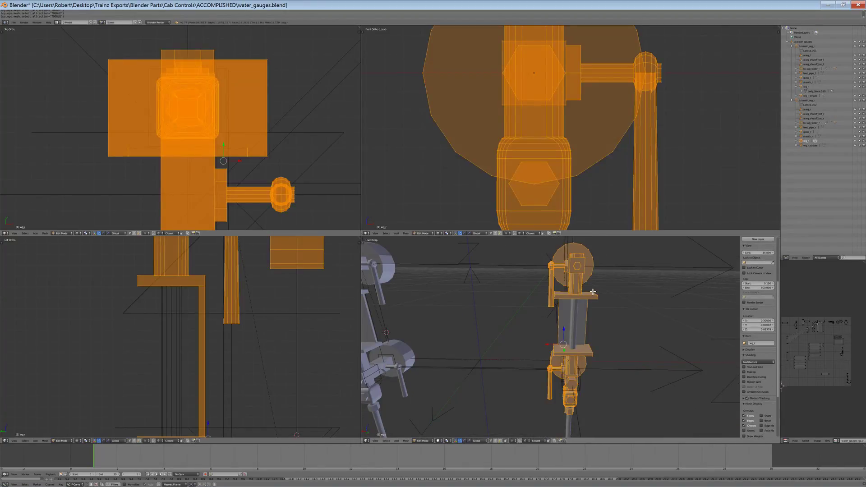
{"action": "key", "text": "ctrl+e"}
{"action": "left_click", "coordinate": [579, 322]}
{"action": "key", "text": "a"}
Switch to face selection and select the end faces of the hexagonal nut below the lower valve body
{"action": "scroll", "coordinate": [583, 131], "scroll_direction": "down", "scroll_amount": 4}
{"action": "scroll", "coordinate": [587, 131], "scroll_direction": "up", "scroll_amount": 1}
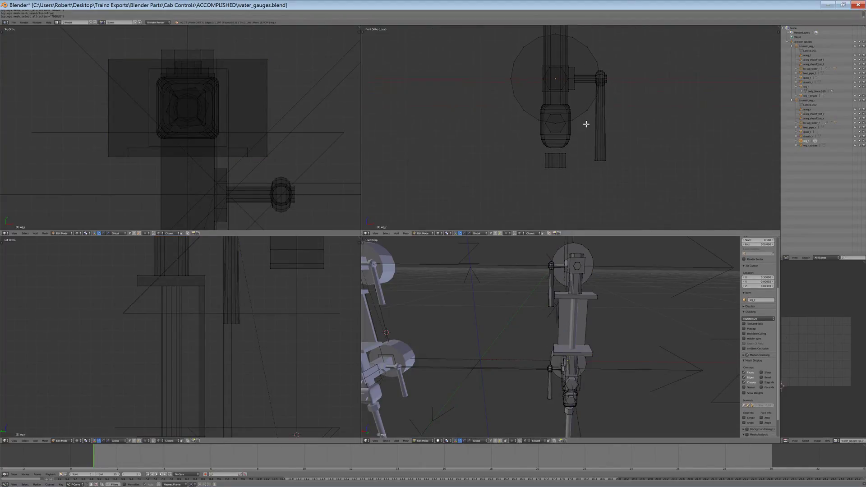
{"action": "key", "text": "a"}
{"action": "scroll", "coordinate": [580, 128], "scroll_direction": "up", "scroll_amount": 3}
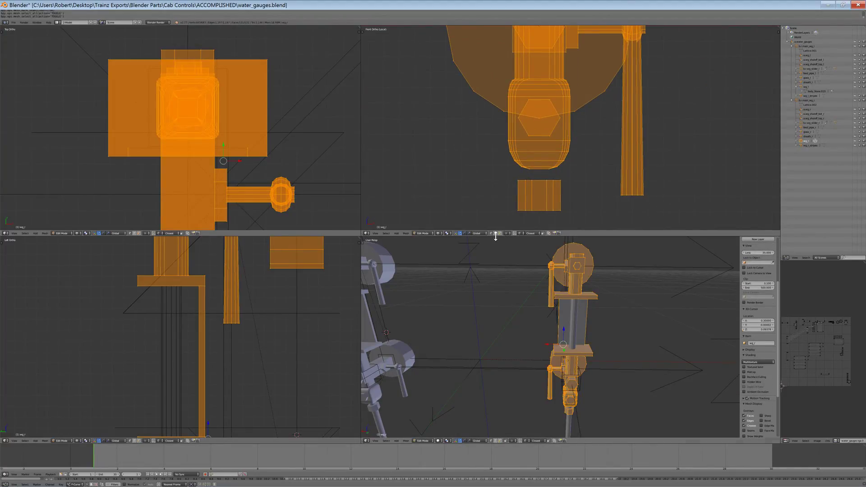
{"action": "key", "text": "a"}
{"action": "key", "text": "b"}
{"action": "left_click_drag", "start_coordinate": [584, 185], "coordinate": [499, 174]}
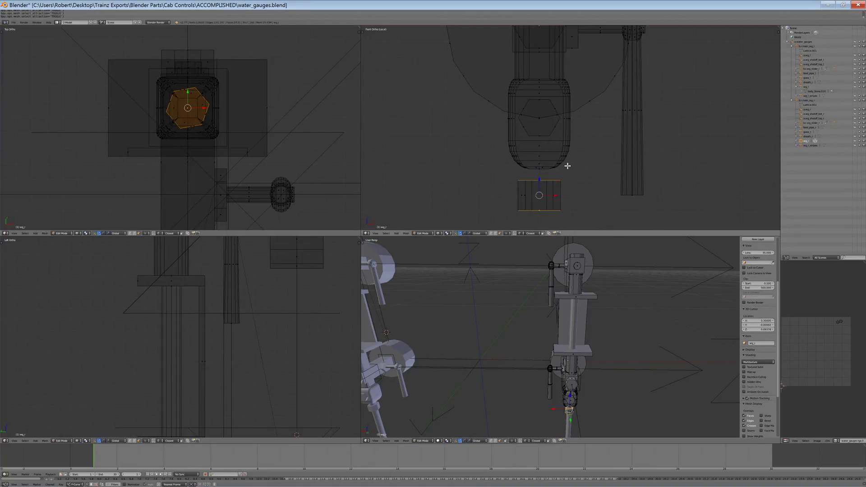
{"action": "scroll", "coordinate": [564, 149], "scroll_direction": "down", "scroll_amount": 4}
{"action": "scroll", "coordinate": [576, 142], "scroll_direction": "up", "scroll_amount": 10}
{"action": "scroll", "coordinate": [582, 162], "scroll_direction": "up", "scroll_amount": 4}
{"action": "left_click_drag", "start_coordinate": [518, 173], "coordinate": [519, 173]}
{"action": "scroll", "coordinate": [520, 174], "scroll_direction": "down", "scroll_amount": 5}
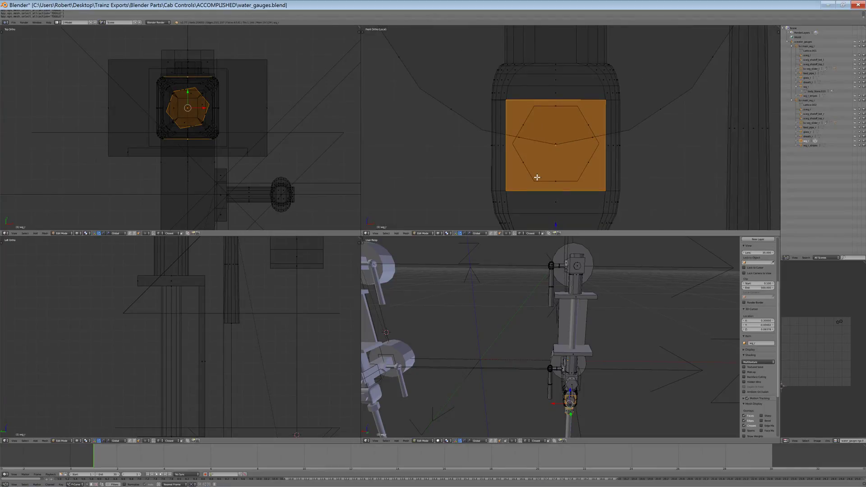
{"action": "key", "text": "ctrl+z"}
{"action": "scroll", "coordinate": [545, 175], "scroll_direction": "up", "scroll_amount": 5}
{"action": "right_click", "coordinate": [537, 163], "text": "shift"}
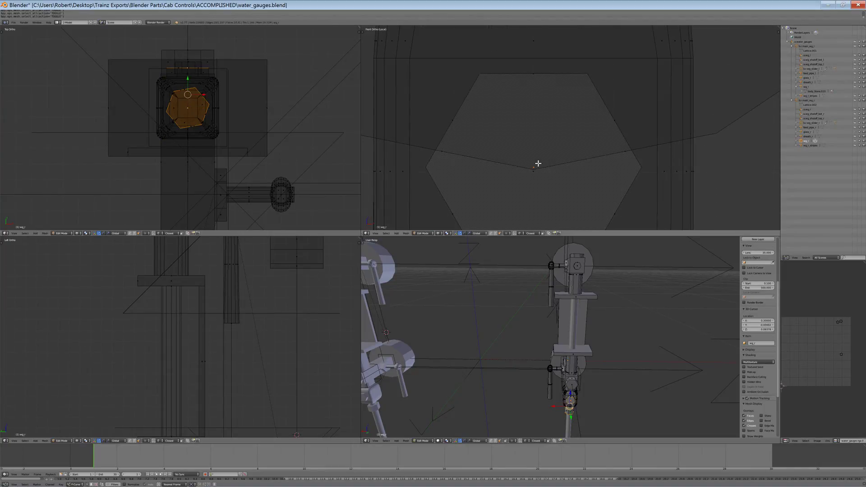
{"action": "key", "text": "ctrl+z"}
{"action": "key", "text": "b"}
{"action": "left_click_drag", "start_coordinate": [543, 170], "coordinate": [499, 135]}
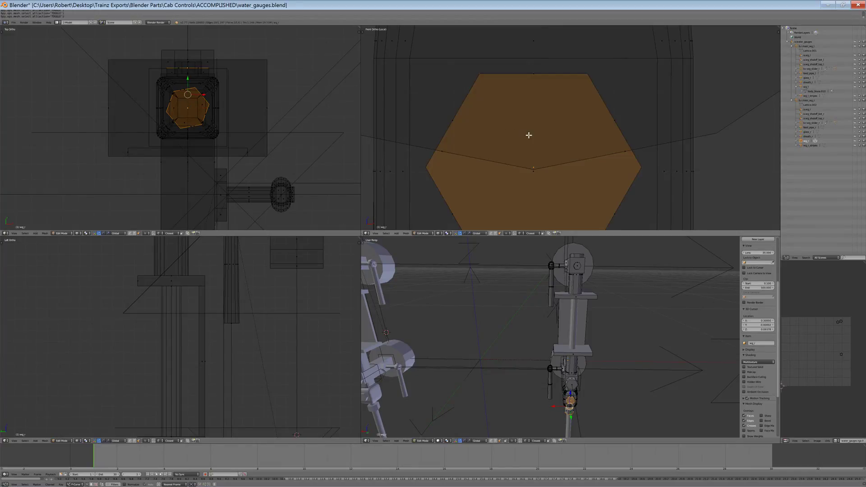
{"action": "scroll", "coordinate": [533, 141], "scroll_direction": "down", "scroll_amount": 10}
{"action": "mouse_move", "coordinate": [554, 339]}
{"action": "middle_mouse_down"}
{"action": "mouse_move", "coordinate": [569, 329]}
{"action": "mouse_move", "coordinate": [543, 345]}
{"action": "middle_mouse_up"}
{"action": "scroll", "coordinate": [543, 345], "scroll_direction": "up", "scroll_amount": 1}
{"action": "scroll", "coordinate": [568, 151], "scroll_direction": "down", "scroll_amount": 4}
{"action": "middle_click_drag", "start_coordinate": [572, 106], "coordinate": [561, 72], "text": "shift"}
{"action": "scroll", "coordinate": [571, 132], "scroll_direction": "up", "scroll_amount": 6}
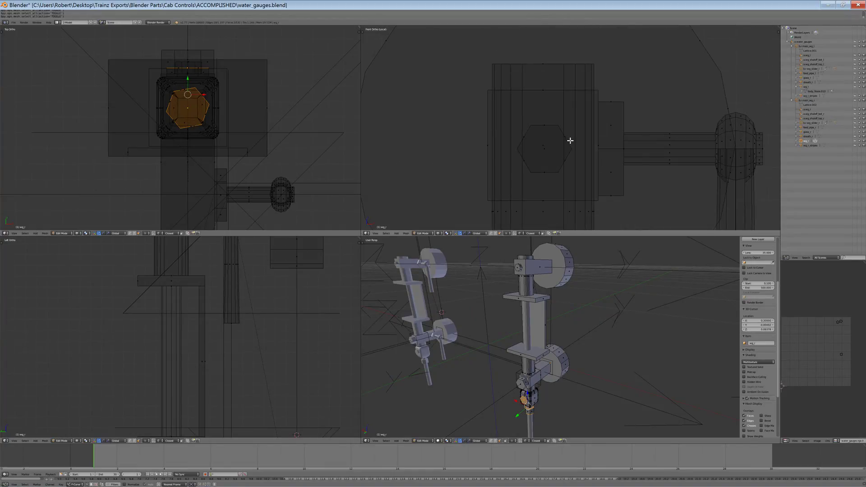
{"action": "left_click_drag", "start_coordinate": [534, 150], "coordinate": [536, 150]}
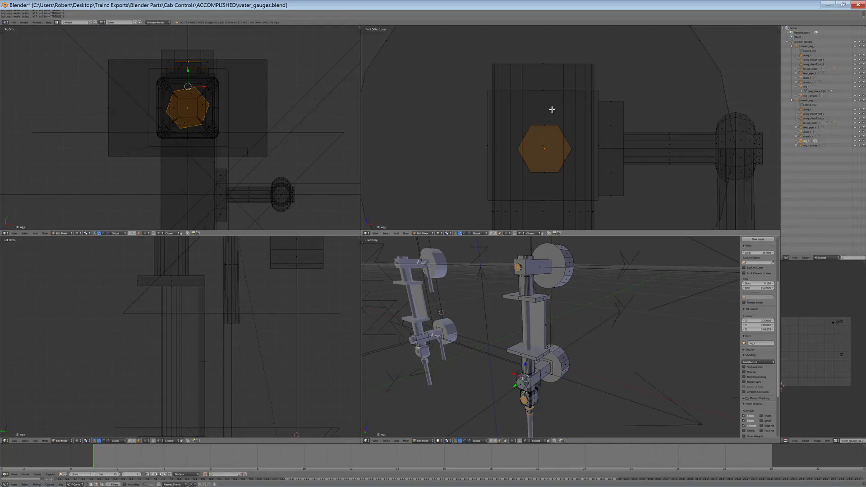
Select the whole upper valve block, set the pivot to Individual Origins and shift the block along the X axis
{"action": "key", "text": "a"}
{"action": "key", "text": "b"}
{"action": "left_click_drag", "start_coordinate": [549, 147], "coordinate": [528, 139]}
{"action": "right_click", "coordinate": [547, 142]}
{"action": "key", "text": "ctrl+l"}
{"action": "scroll", "coordinate": [553, 117], "scroll_direction": "down", "scroll_amount": 2}
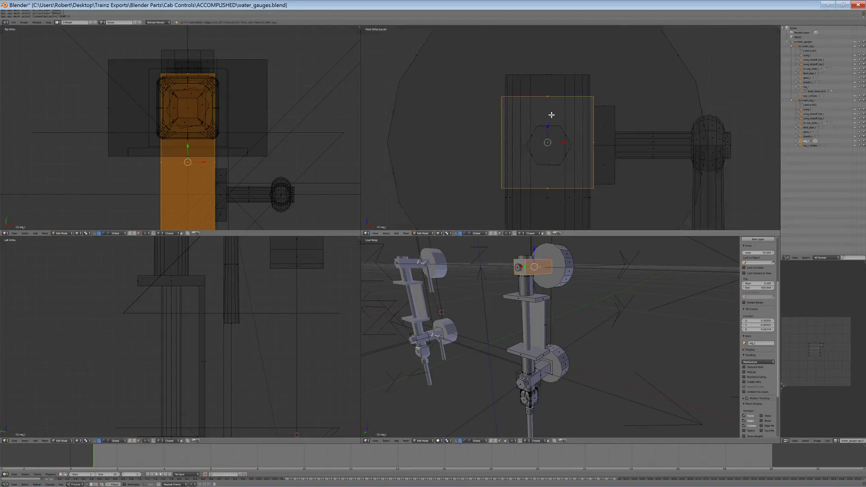
{"action": "middle_click_drag", "start_coordinate": [573, 187], "coordinate": [572, 93], "text": "shift"}
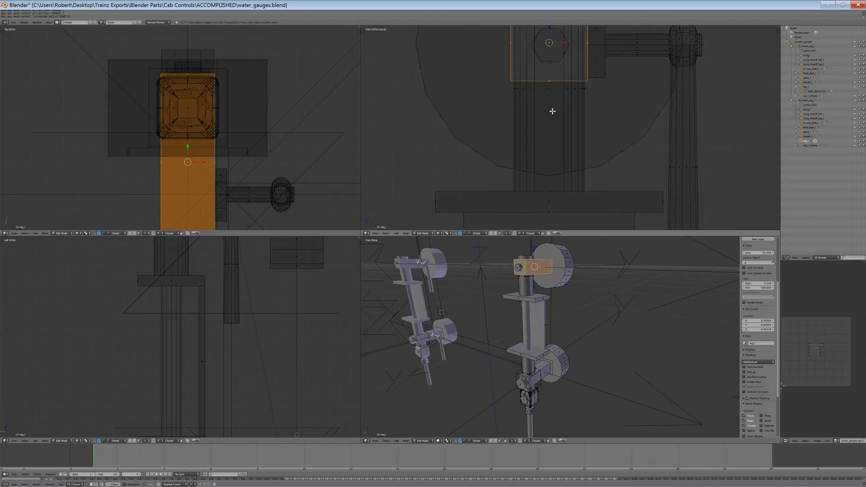
{"action": "left_click", "coordinate": [447, 234]}
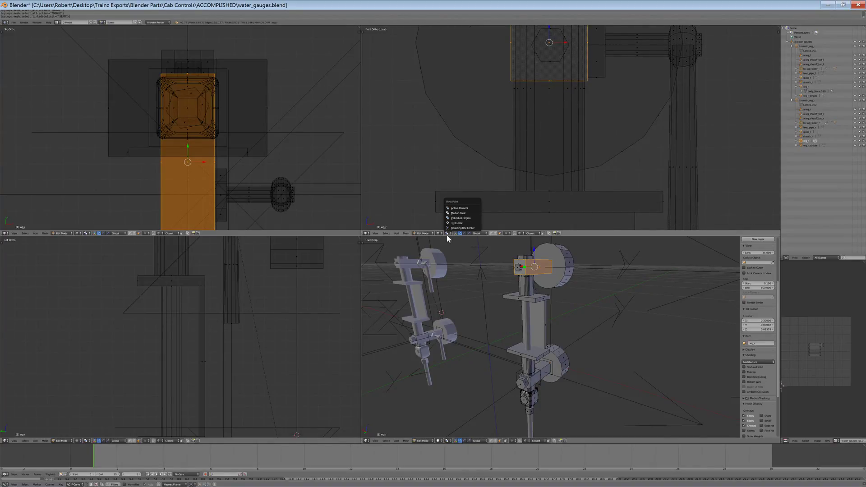
{"action": "left_click", "coordinate": [459, 219]}
{"action": "key", "text": "g"}
{"action": "key", "text": "x"}
{"action": "left_click", "coordinate": [554, 179]}
Select the hexagonal bolt head on the upper valve block and shift it slightly along the X axis
{"action": "right_click", "coordinate": [561, 66]}
{"action": "key", "text": "ctrl+l"}
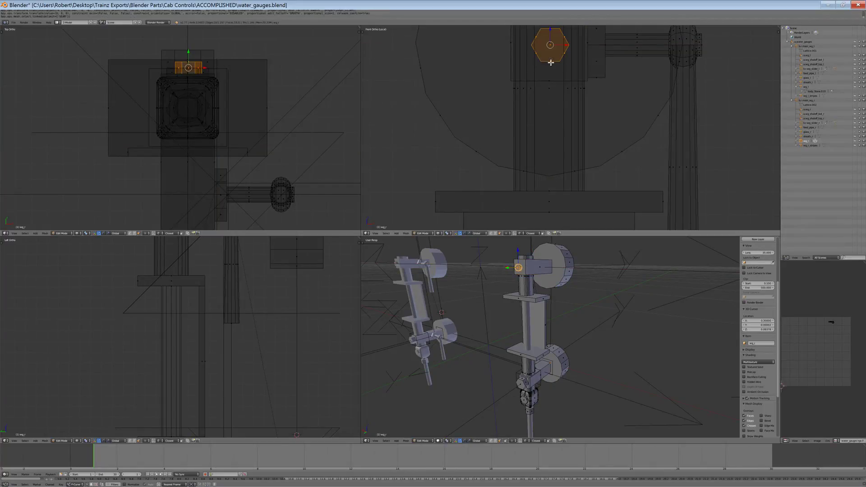
{"action": "key", "text": "g"}
{"action": "key", "text": "x"}
{"action": "left_click", "coordinate": [551, 174]}
{"action": "scroll", "coordinate": [551, 174], "scroll_direction": "down", "scroll_amount": 6}
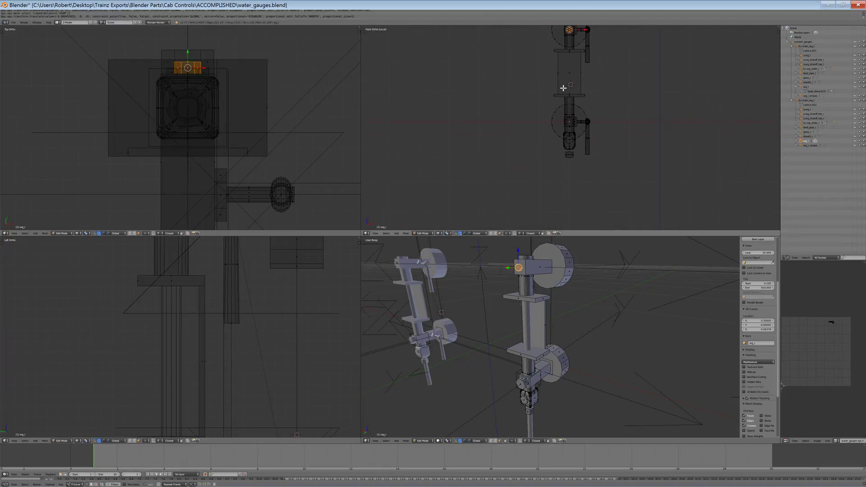
{"action": "scroll", "coordinate": [563, 88], "scroll_direction": "up", "scroll_amount": 5}
{"action": "middle_click_drag", "start_coordinate": [563, 88], "coordinate": [579, 193], "text": "shift"}
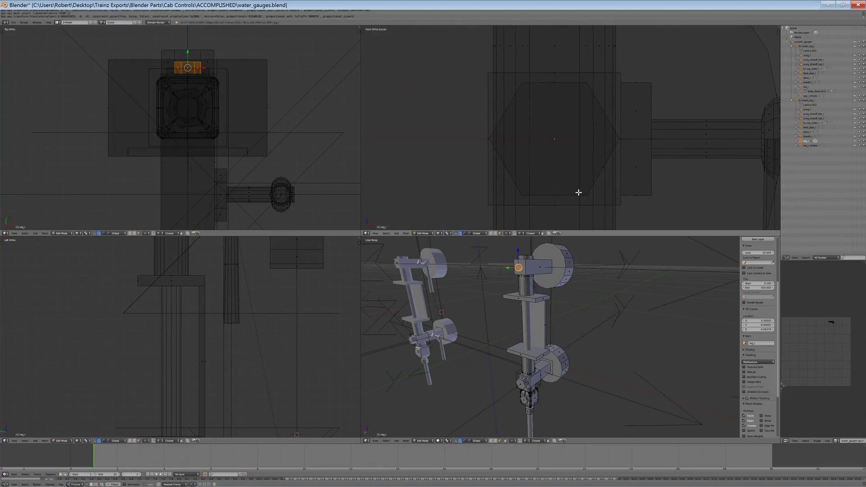
{"action": "key", "text": "a"}
{"action": "key", "text": "b"}
{"action": "left_click_drag", "start_coordinate": [573, 159], "coordinate": [545, 122]}
{"action": "key", "text": "a"}
{"action": "scroll", "coordinate": [534, 268], "scroll_direction": "up", "scroll_amount": 2}
{"action": "scroll", "coordinate": [223, 319], "scroll_direction": "down", "scroll_amount": 7}
{"action": "key", "text": "a"}
Select the outer face of the upper block's bolt head, unwrap it and hide it
{"action": "scroll", "coordinate": [217, 295], "scroll_direction": "up", "scroll_amount": 8}
{"action": "middle_click_drag", "start_coordinate": [218, 295], "coordinate": [231, 403], "text": "shift"}
{"action": "scroll", "coordinate": [226, 399], "scroll_direction": "up", "scroll_amount": 6}
{"action": "key", "text": "a"}
{"action": "key", "text": "b"}
{"action": "left_click_drag", "start_coordinate": [136, 405], "coordinate": [118, 360]}
{"action": "key", "text": "u"}
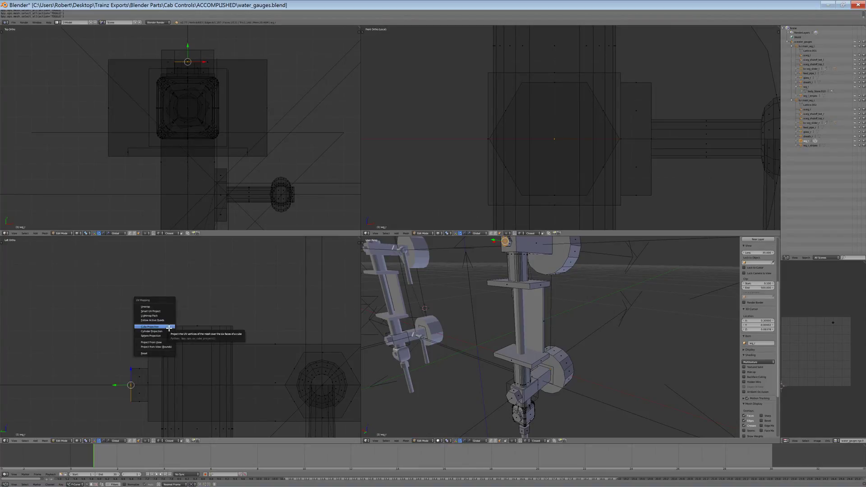
{"action": "left_click", "coordinate": [153, 307]}
{"action": "key", "text": "h"}
Select the whole upper valve block, UV-map it with Cube Projection and hide it
{"action": "key", "text": "b"}
{"action": "left_click_drag", "start_coordinate": [158, 390], "coordinate": [143, 377]}
{"action": "key", "text": "ctrl+l"}
{"action": "key", "text": "u"}
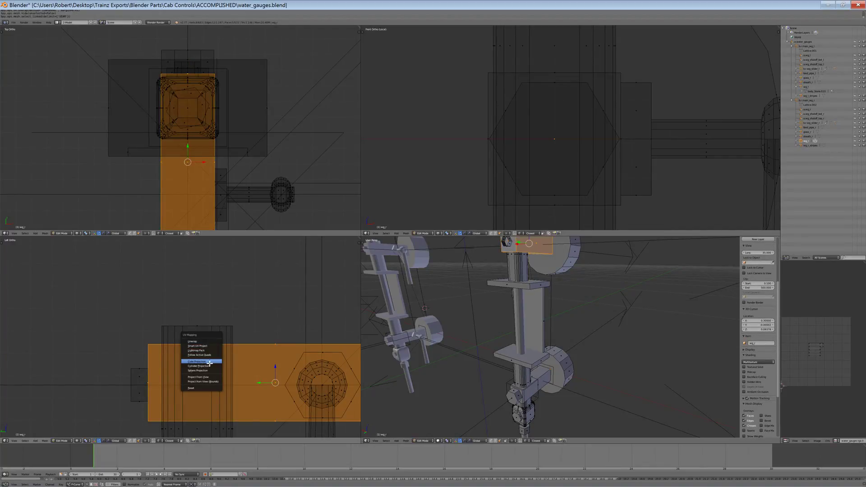
{"action": "left_click", "coordinate": [210, 362]}
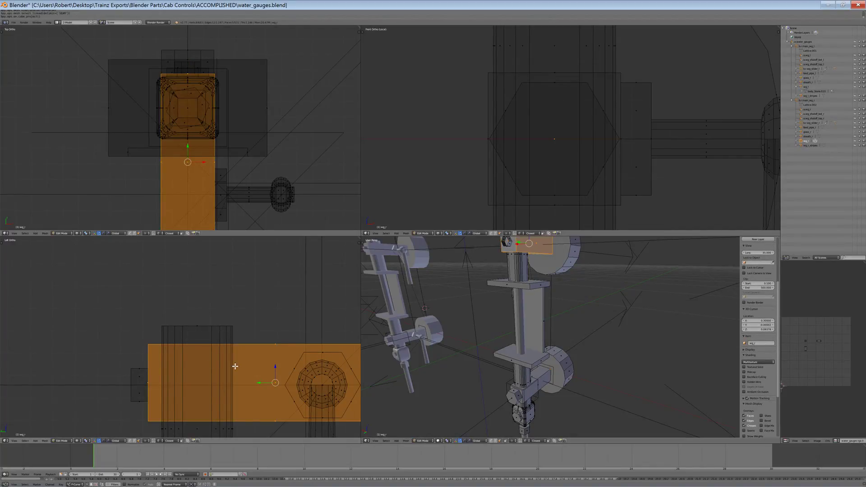
{"action": "key", "text": "h"}
{"action": "scroll", "coordinate": [235, 367], "scroll_direction": "down", "scroll_amount": 2}
{"action": "scroll", "coordinate": [235, 367], "scroll_direction": "down", "scroll_amount": 1}
{"action": "key", "text": "l"}
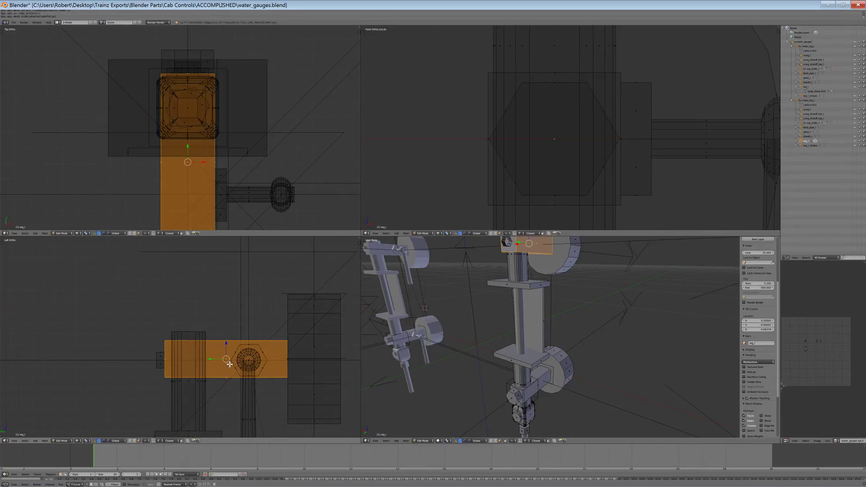
Select the top end face of the upper vertical column, unwrap it and hide it
{"action": "key", "text": "a"}
{"action": "key", "text": "a"}
{"action": "key", "text": "a"}
{"action": "key", "text": "b"}
{"action": "left_click_drag", "start_coordinate": [218, 343], "coordinate": [170, 299]}
{"action": "key", "text": "u"}
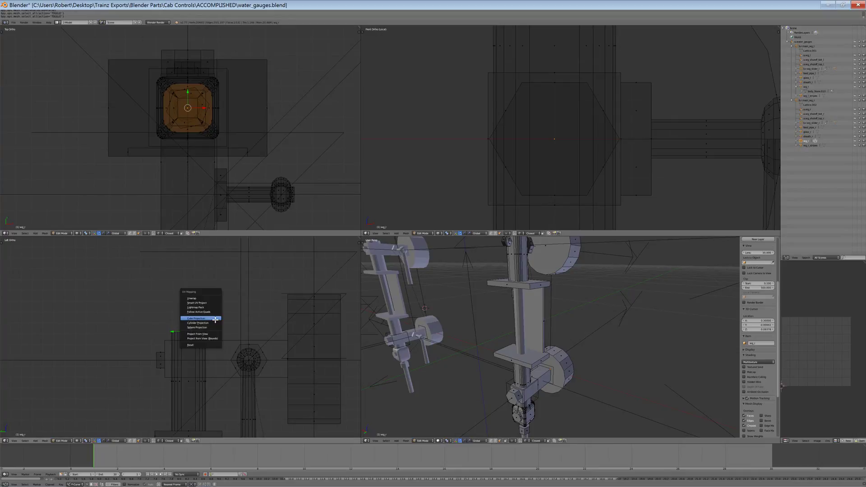
{"action": "left_click", "coordinate": [203, 299]}
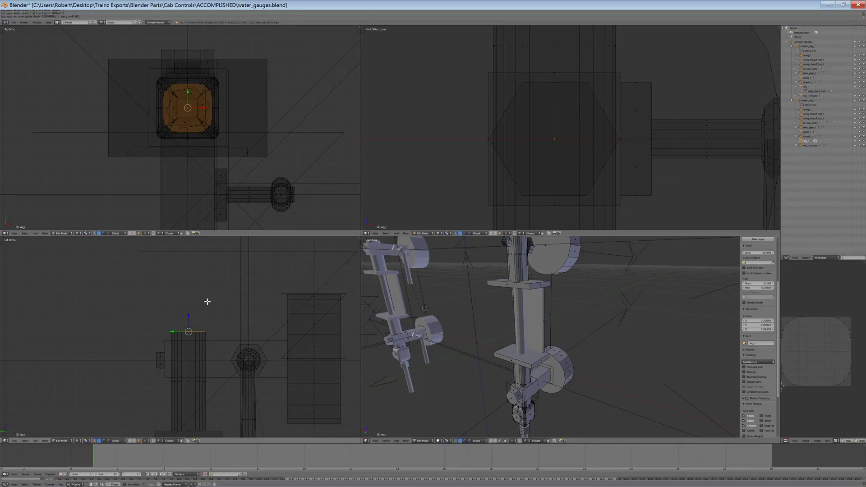
{"action": "scroll", "coordinate": [793, 342], "scroll_direction": "down", "scroll_amount": 3}
{"action": "scroll", "coordinate": [758, 346], "scroll_direction": "down", "scroll_amount": 3}
{"action": "key", "text": "h"}
Select the whole U-shaped glass bracket and UV-map it with Cube Projection
{"action": "middle_click_drag", "start_coordinate": [198, 400], "coordinate": [206, 331], "text": "shift"}
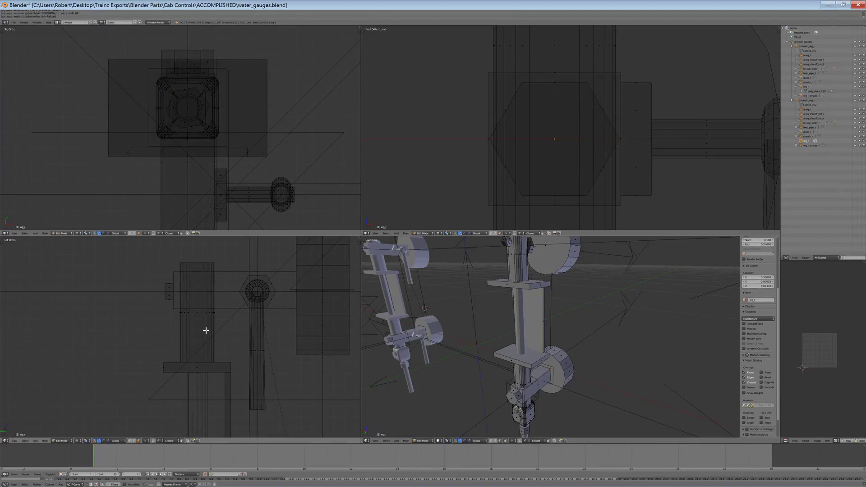
{"action": "left_click", "coordinate": [202, 369]}
{"action": "key", "text": "ctrl+l"}
{"action": "key", "text": "KP_Decimal"}
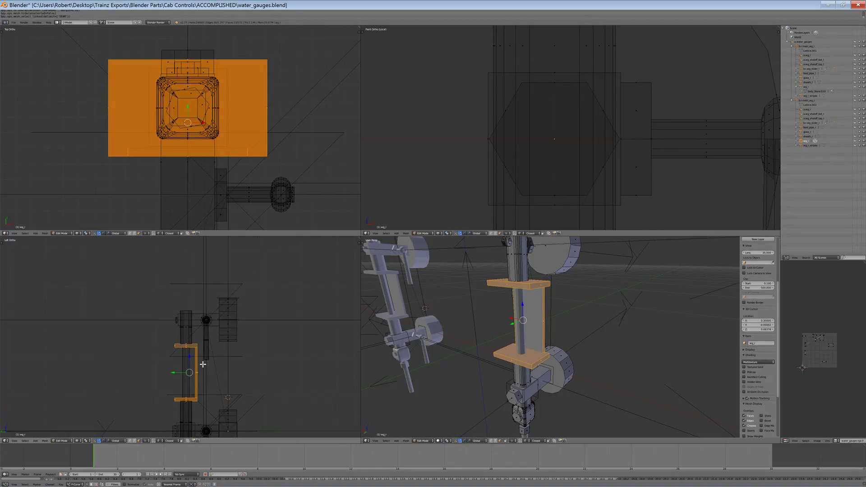
{"action": "key", "text": "u"}
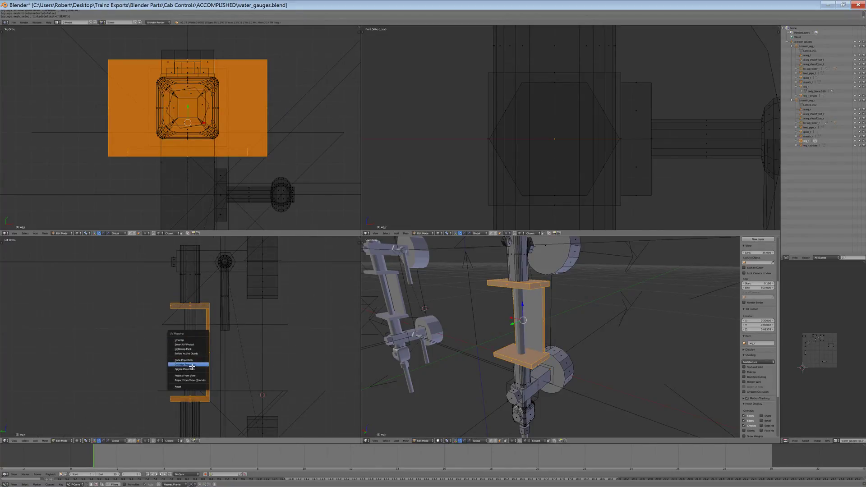
{"action": "left_click", "coordinate": [188, 360]}
Average the scale of the bracket's UV islands, pack them into the UV space and hide the bracket
{"action": "key", "text": "ctrl+a"}
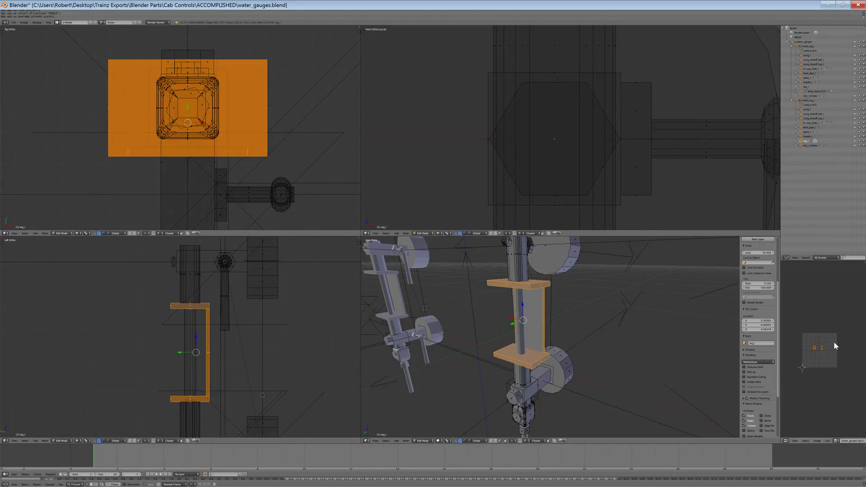
{"action": "key", "text": "ctrl+p"}
{"action": "scroll", "coordinate": [834, 342], "scroll_direction": "up", "scroll_amount": 3}
{"action": "middle_click_drag", "start_coordinate": [834, 342], "coordinate": [835, 343]}
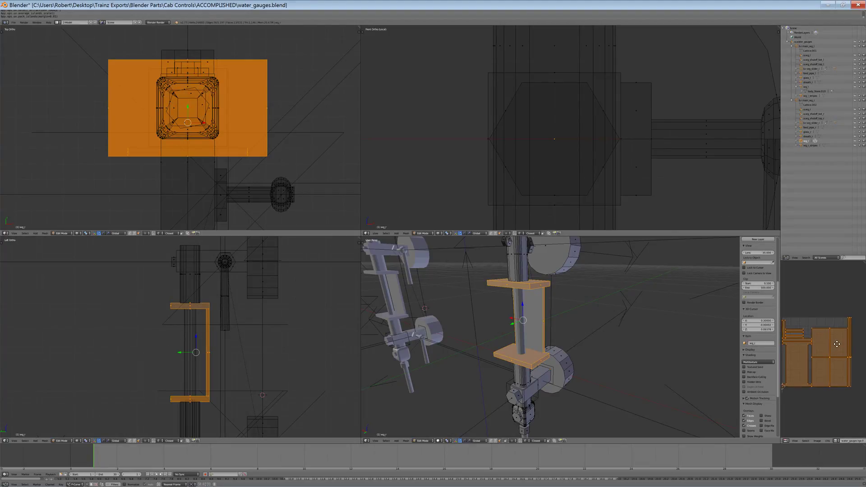
{"action": "key", "text": "h"}
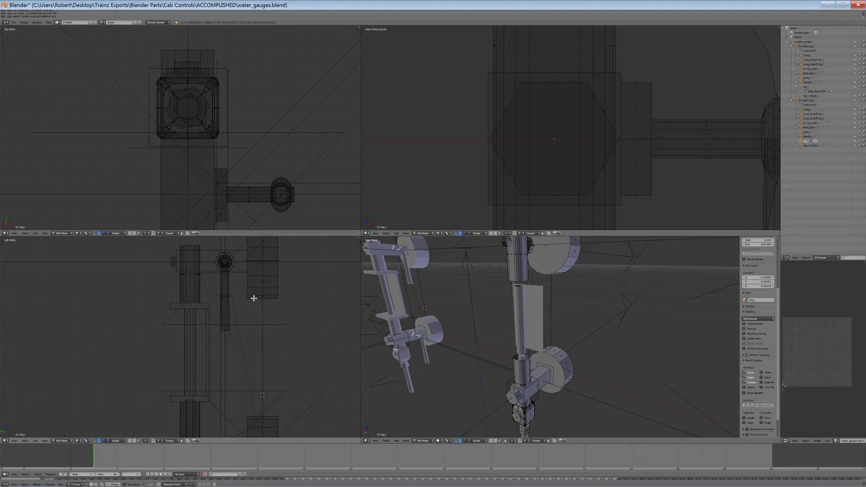
Select the bottom end faces of the upper and lower valve handles
{"action": "middle_click_drag", "start_coordinate": [254, 299], "coordinate": [249, 320], "text": "shift"}
{"action": "scroll", "coordinate": [232, 360], "scroll_direction": "up", "scroll_amount": 3}
{"action": "key", "text": "b"}
{"action": "left_click_drag", "start_coordinate": [294, 396], "coordinate": [218, 357]}
{"action": "scroll", "coordinate": [226, 359], "scroll_direction": "down", "scroll_amount": 4}
{"action": "middle_click_drag", "start_coordinate": [228, 359], "coordinate": [224, 226], "text": "shift"}
{"action": "scroll", "coordinate": [211, 456], "scroll_direction": "up", "scroll_amount": 1}
{"action": "scroll", "coordinate": [233, 411], "scroll_direction": "up", "scroll_amount": 2}
{"action": "key", "text": "b"}
{"action": "left_click_drag", "start_coordinate": [248, 418], "coordinate": [207, 382]}
Add the bottom faces of the lower outlet and the front faces of the lower hexagonal nuts to the selection, unwrap everything selected and hide it
{"action": "key", "text": "b"}
{"action": "left_click_drag", "start_coordinate": [187, 422], "coordinate": [137, 391]}
{"action": "scroll", "coordinate": [151, 393], "scroll_direction": "up", "scroll_amount": 3}
{"action": "key", "text": "b"}
{"action": "left_click_drag", "start_coordinate": [183, 415], "coordinate": [146, 403]}
{"action": "key", "text": "b"}
{"action": "left_click_drag", "start_coordinate": [134, 364], "coordinate": [127, 352]}
{"action": "key", "text": "b"}
{"action": "left_click_drag", "start_coordinate": [126, 296], "coordinate": [105, 271]}
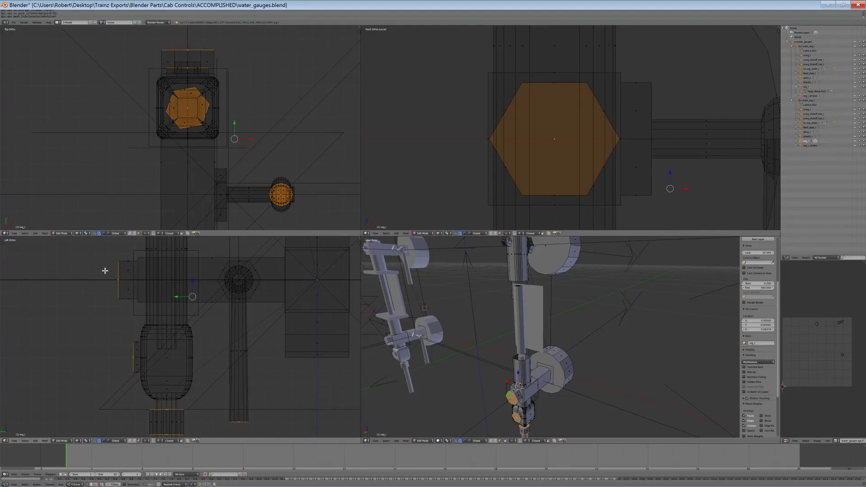
{"action": "key", "text": "u"}
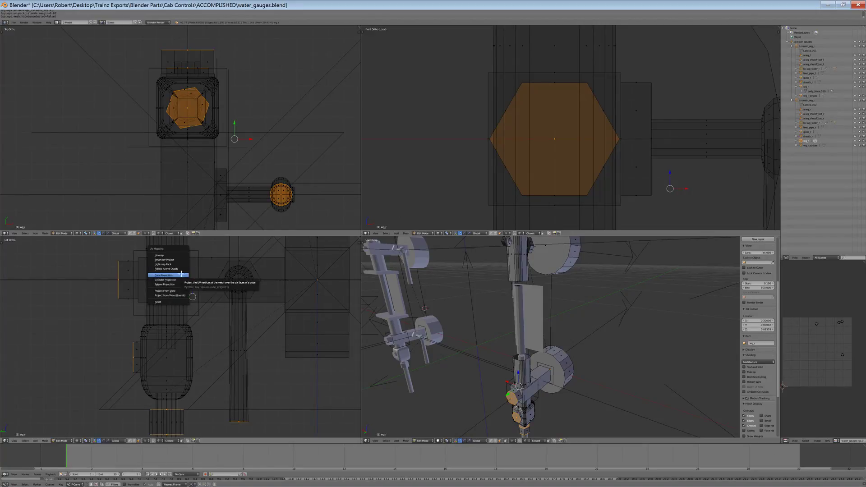
{"action": "left_click", "coordinate": [161, 258]}
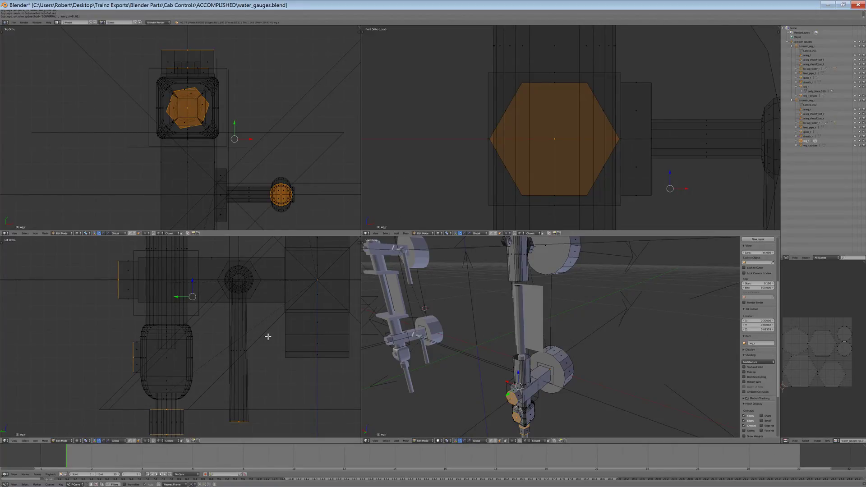
{"action": "key", "text": "h"}
Select the whole lower horizontal arm, UV-map it with Cube Projection and hide it
{"action": "key", "text": "l"}
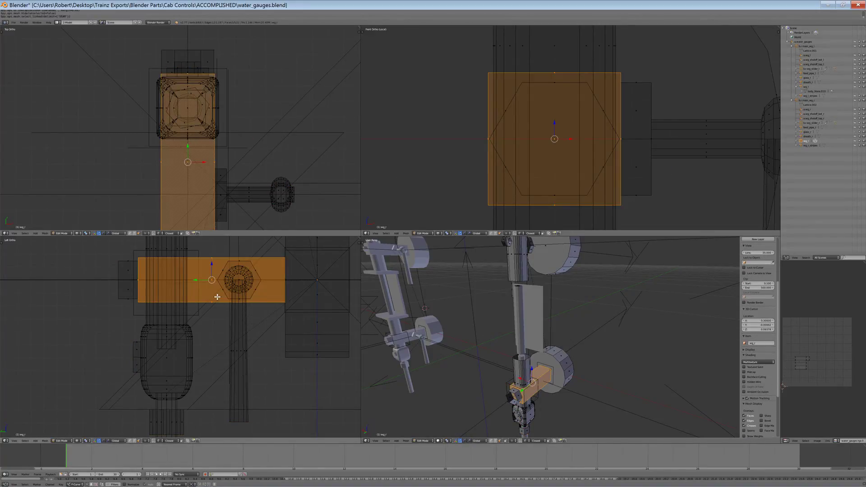
{"action": "key", "text": "u"}
{"action": "left_click", "coordinate": [205, 317]}
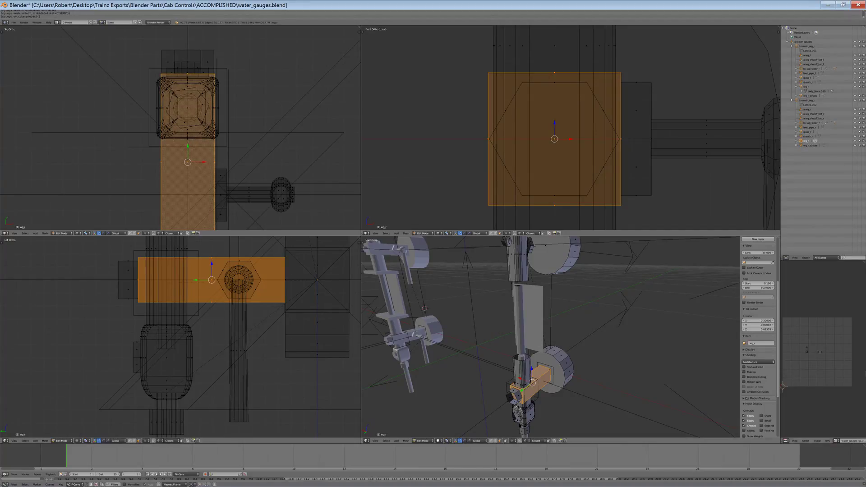
{"action": "key", "text": "h"}
Select only the outward end faces of the lower valve's flange and spindle, unwrap them and hide them
{"action": "key", "text": "a"}
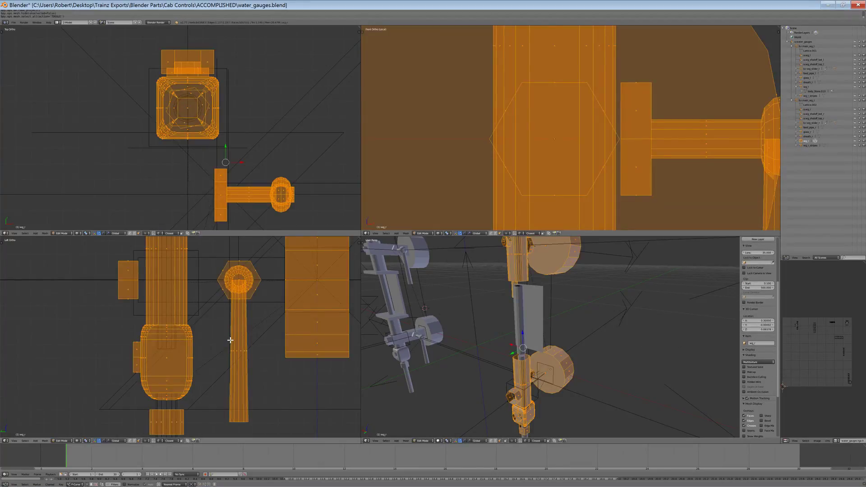
{"action": "scroll", "coordinate": [218, 328], "scroll_direction": "up", "scroll_amount": 2}
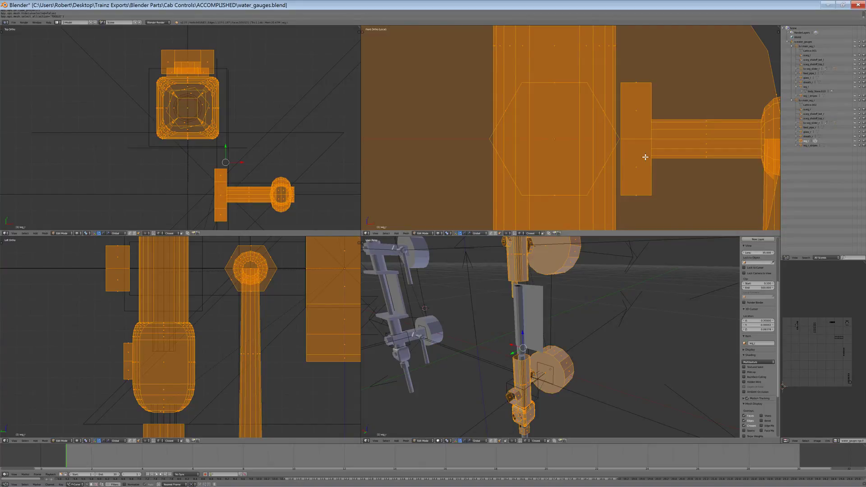
{"action": "scroll", "coordinate": [644, 155], "scroll_direction": "down", "scroll_amount": 3}
{"action": "middle_click_drag", "start_coordinate": [639, 158], "coordinate": [597, 158], "text": "shift"}
{"action": "scroll", "coordinate": [595, 158], "scroll_direction": "up", "scroll_amount": 2}
{"action": "key", "text": "a"}
{"action": "key", "text": "b"}
{"action": "left_click_drag", "start_coordinate": [589, 158], "coordinate": [577, 133]}
{"action": "key", "text": "b"}
{"action": "left_click_drag", "start_coordinate": [734, 143], "coordinate": [717, 132]}
{"action": "key", "text": "u"}
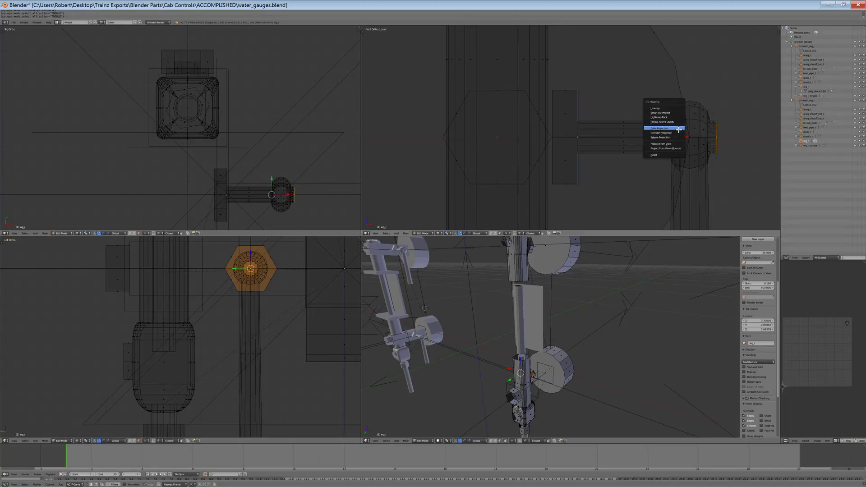
{"action": "left_click", "coordinate": [664, 108]}
{"action": "scroll", "coordinate": [647, 122], "scroll_direction": "down", "scroll_amount": 9}
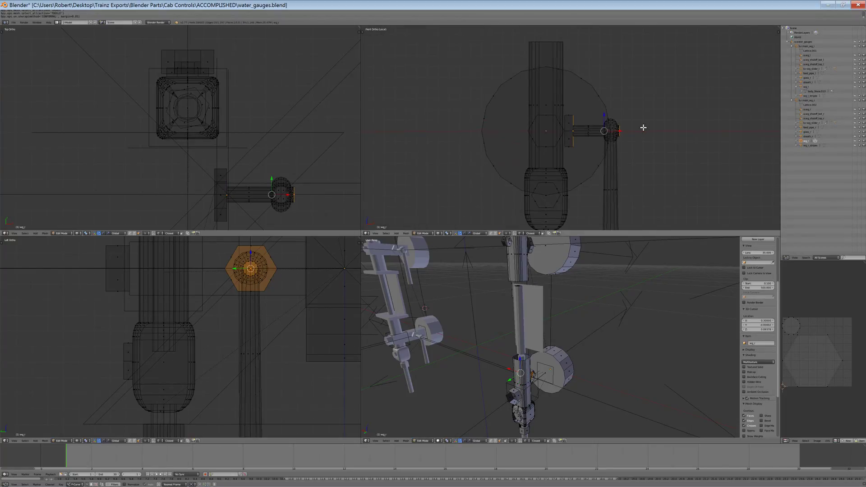
{"action": "scroll", "coordinate": [642, 129], "scroll_direction": "up", "scroll_amount": 5}
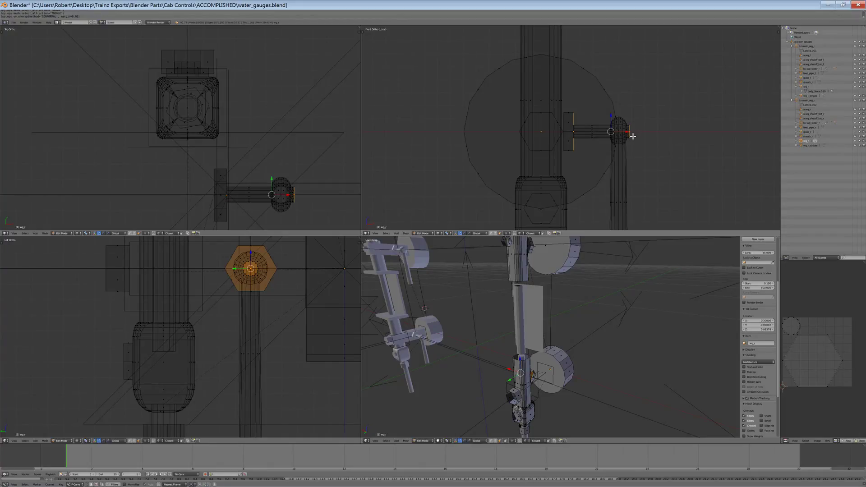
{"action": "key", "text": "h"}
Select the outward end faces of the upper valve's flange and spindle, unwrap them and hide them
{"action": "scroll", "coordinate": [633, 136], "scroll_direction": "down", "scroll_amount": 4}
{"action": "mouse_move", "coordinate": [625, 79]}
{"action": "middle_mouse_down", "text": "shift"}
{"action": "mouse_move", "coordinate": [611, 48]}
{"action": "mouse_move", "coordinate": [610, 85]}
{"action": "middle_mouse_up", "text": "shift"}
{"action": "scroll", "coordinate": [593, 93], "scroll_direction": "up", "scroll_amount": 8}
{"action": "key", "text": "b"}
{"action": "left_click_drag", "start_coordinate": [537, 133], "coordinate": [518, 127]}
{"action": "key", "text": "b"}
{"action": "key", "text": "b"}
{"action": "left_click_drag", "start_coordinate": [654, 132], "coordinate": [637, 127]}
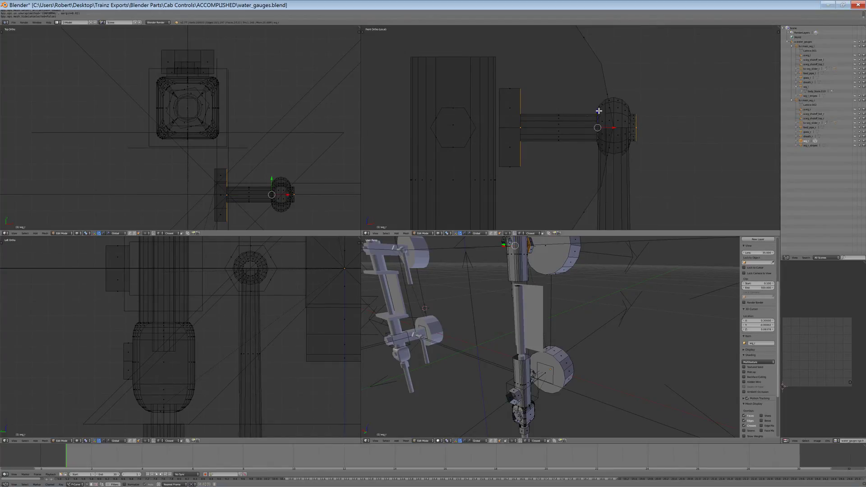
{"action": "key", "text": "u"}
{"action": "left_click", "coordinate": [617, 110]}
{"action": "key", "text": "h"}
Select the hexagonal nut on the upper column and move it vertically to line up with the centre of the upper round flange
{"action": "key", "text": "l"}
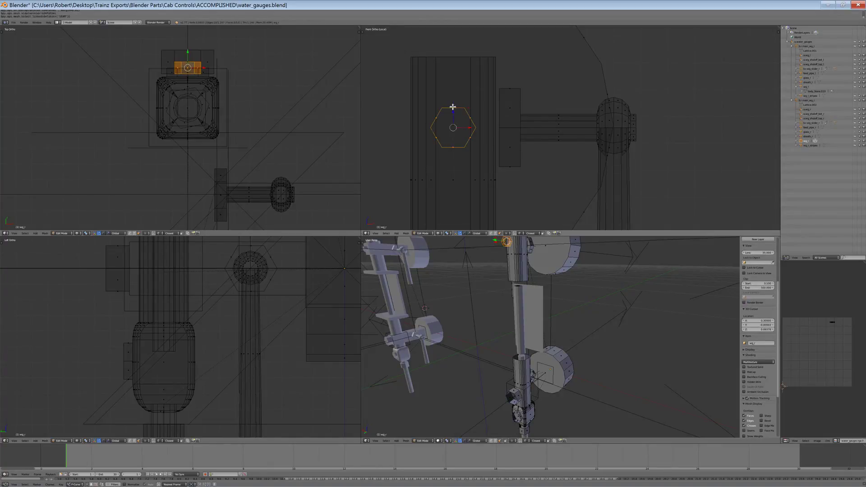
{"action": "scroll", "coordinate": [454, 106], "scroll_direction": "down", "scroll_amount": 4}
{"action": "middle_click_drag", "start_coordinate": [458, 121], "coordinate": [470, 119], "text": "shift"}
{"action": "key", "text": "g"}
{"action": "key", "text": "z"}
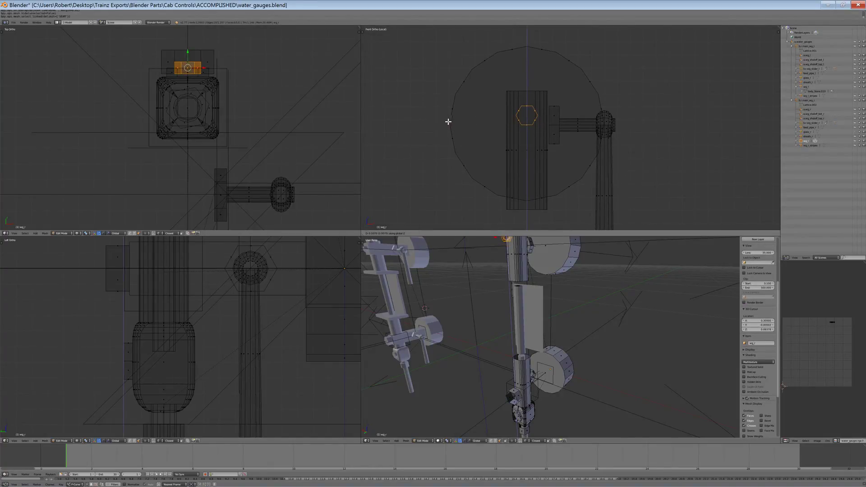
{"action": "left_click", "coordinate": [452, 127]}
Reveal all hidden geometry, select the whole upper horizontal arm and align it vertically with the centre of the upper round flange
{"action": "key", "text": "a"}
{"action": "key", "text": "alt+h"}
{"action": "scroll", "coordinate": [542, 147], "scroll_direction": "up", "scroll_amount": 2}
{"action": "key", "text": "a"}
{"action": "right_click", "coordinate": [500, 152]}
{"action": "key", "text": "ctrl+l"}
{"action": "key", "text": "g"}
{"action": "key", "text": "z"}
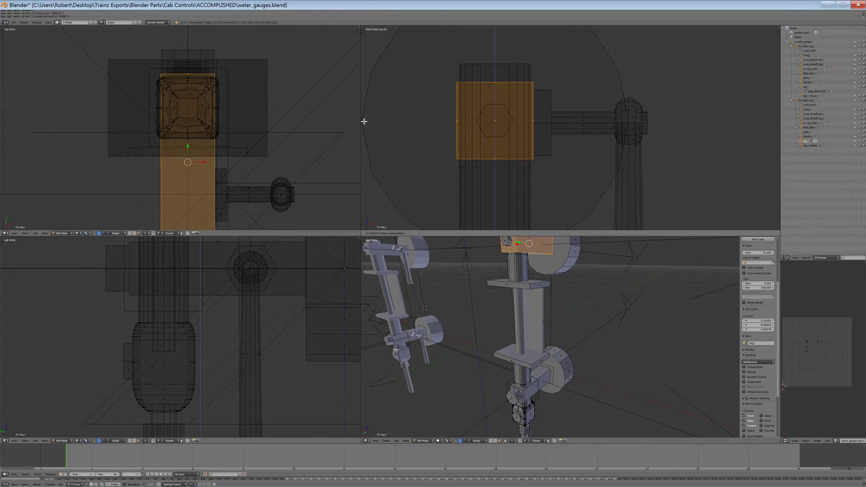
{"action": "left_click", "coordinate": [782, 120]}
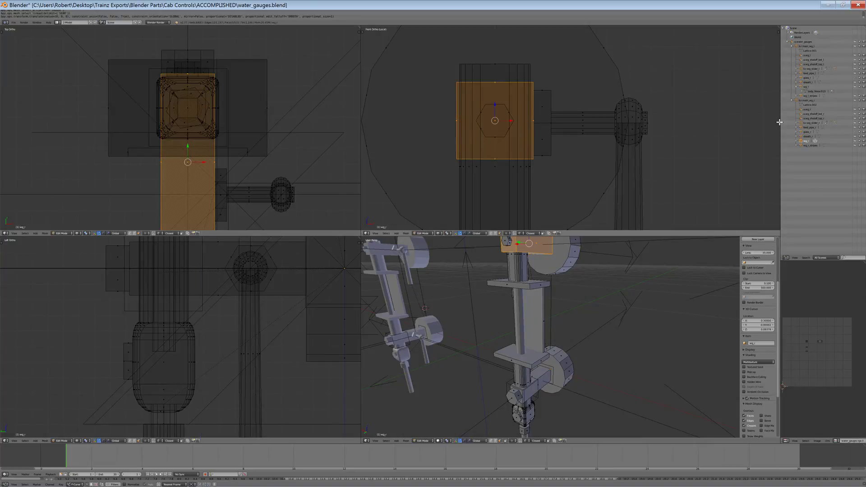
{"action": "key", "text": "a"}
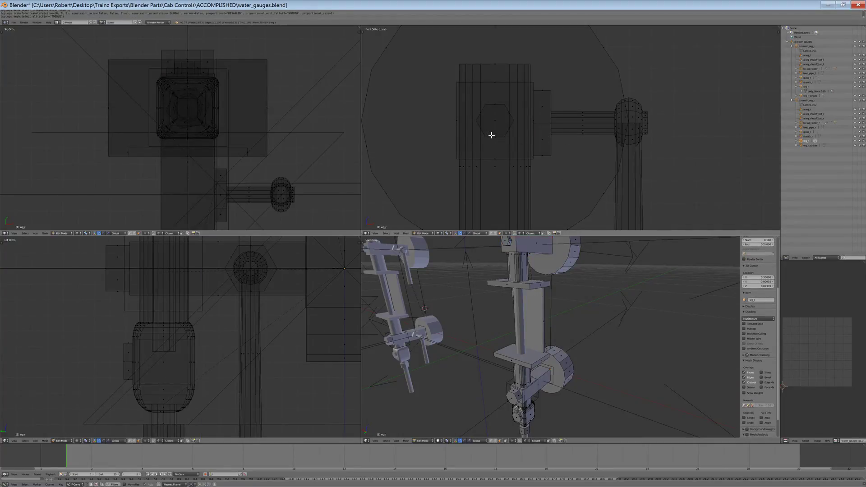
Select the upper valve's spindle, handle and flange and align them vertically with the centre of the upper round flange
{"action": "scroll", "coordinate": [548, 130], "scroll_direction": "down", "scroll_amount": 2}
{"action": "key", "text": "l"}
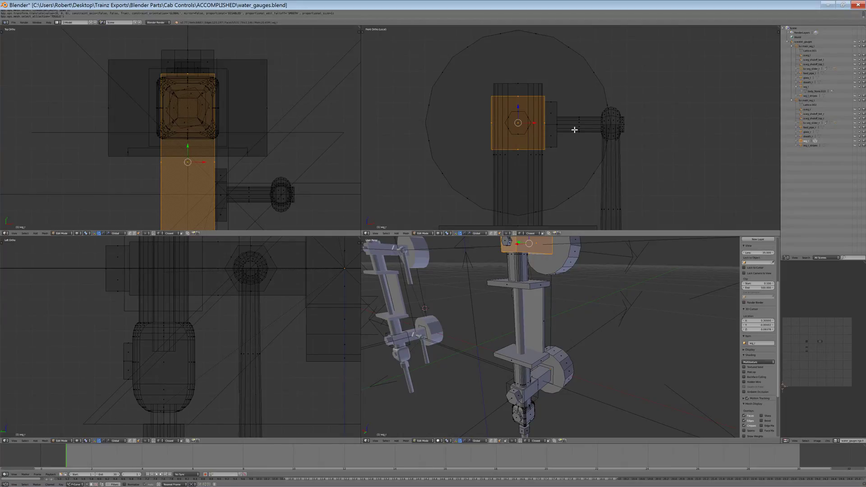
{"action": "scroll", "coordinate": [574, 135], "scroll_direction": "up", "scroll_amount": 3}
{"action": "key", "text": "a"}
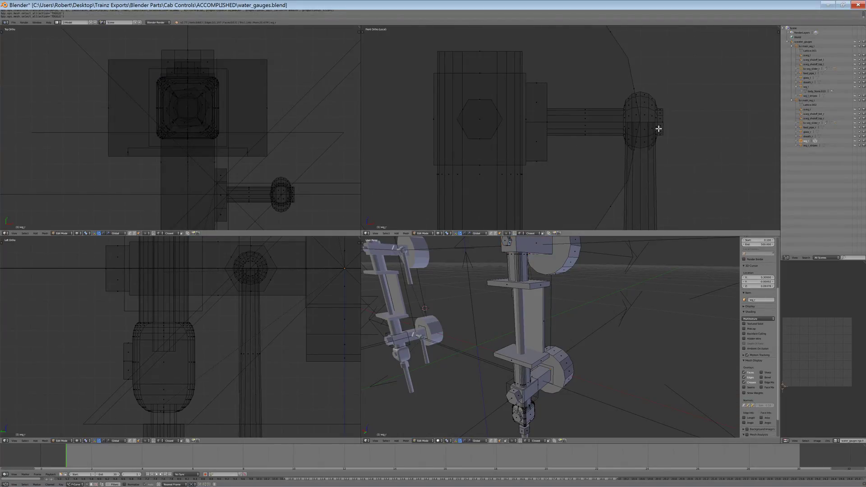
{"action": "right_click", "coordinate": [660, 130]}
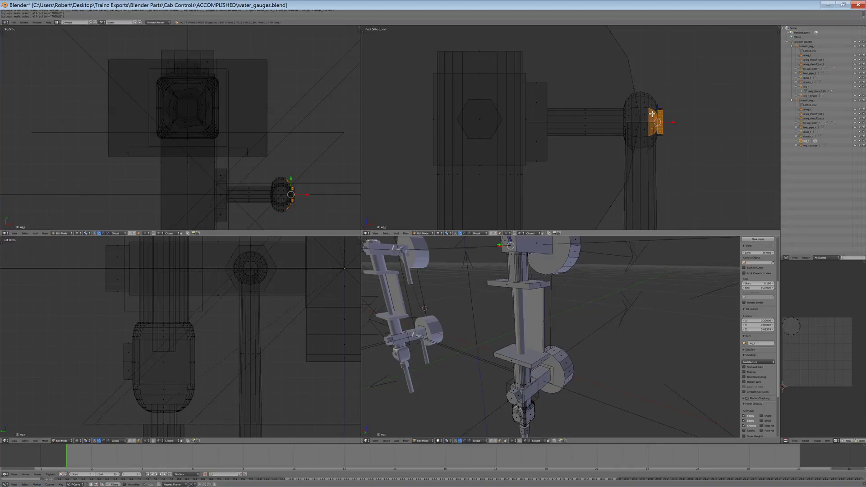
{"action": "key", "text": "ctrl+l"}
{"action": "scroll", "coordinate": [651, 155], "scroll_direction": "down", "scroll_amount": 7}
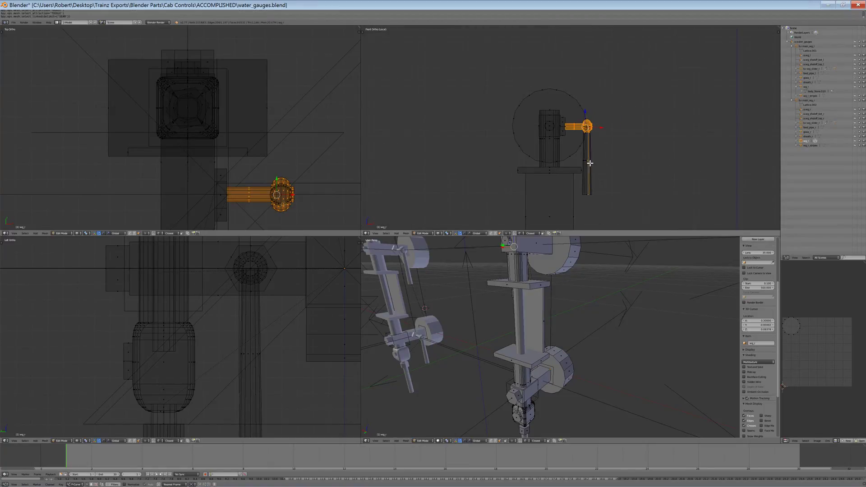
{"action": "scroll", "coordinate": [561, 145], "scroll_direction": "up", "scroll_amount": 5}
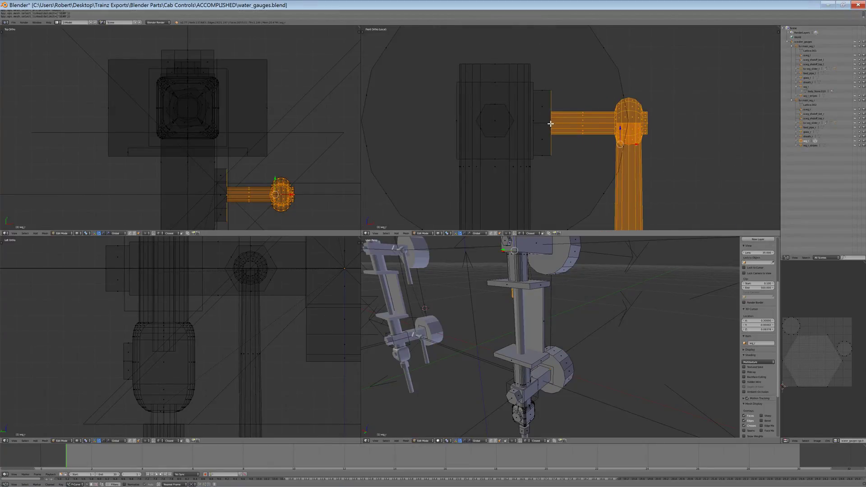
{"action": "key", "text": "l"}
{"action": "key", "text": "g"}
{"action": "key", "text": "z"}
{"action": "left_click", "coordinate": [780, 121]}
Select the lower valve's flange, spindle, end cap and handle and align them vertically with the centre of the lower arm
{"action": "scroll", "coordinate": [648, 110], "scroll_direction": "down", "scroll_amount": 4}
{"action": "scroll", "coordinate": [648, 110], "scroll_direction": "down", "scroll_amount": 3}
{"action": "key", "text": "a"}
{"action": "scroll", "coordinate": [584, 153], "scroll_direction": "up", "scroll_amount": 6}
{"action": "right_click", "coordinate": [559, 149], "text": "alt"}
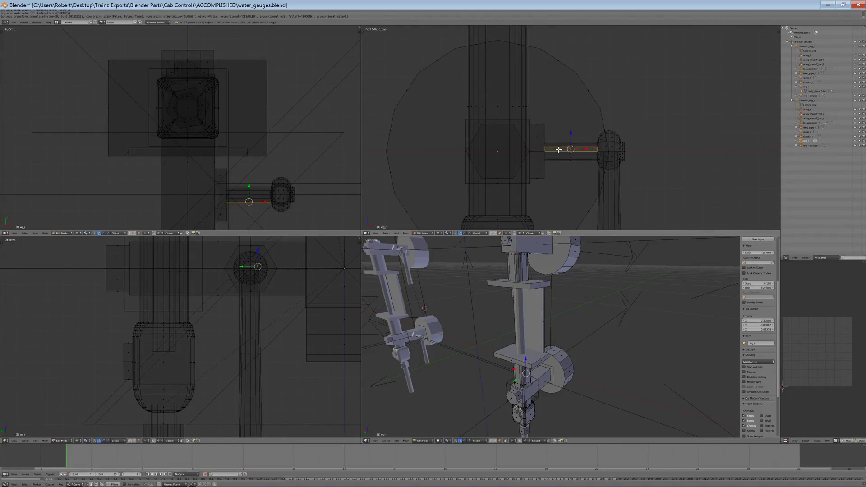
{"action": "right_click", "coordinate": [546, 133], "text": "shift"}
{"action": "right_click", "coordinate": [627, 143], "text": "shift"}
{"action": "key", "text": "ctrl+l"}
{"action": "scroll", "coordinate": [592, 151], "scroll_direction": "down", "scroll_amount": 5}
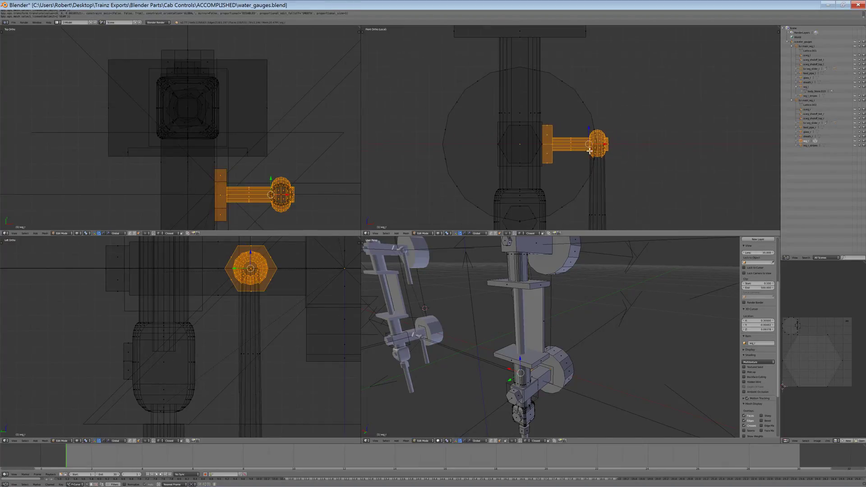
{"action": "right_click", "coordinate": [583, 190], "text": "shift"}
{"action": "key", "text": "l"}
{"action": "scroll", "coordinate": [483, 139], "scroll_direction": "up", "scroll_amount": 2}
{"action": "key", "text": "g"}
{"action": "key", "text": "z"}
{"action": "left_click", "coordinate": [540, 144]}
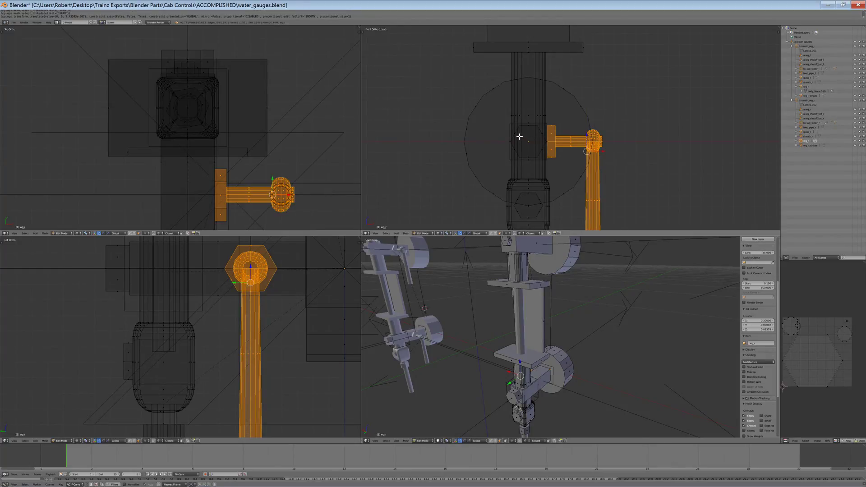
Select the whole lower horizontal arm and align it vertically with the centre of the lower round flange
{"action": "scroll", "coordinate": [519, 136], "scroll_direction": "up", "scroll_amount": 3}
{"action": "key", "text": "a"}
{"action": "right_click", "coordinate": [495, 129]}
{"action": "key", "text": "ctrl+l"}
{"action": "key", "text": "g"}
{"action": "key", "text": "z"}
{"action": "left_click", "coordinate": [391, 151]}
{"action": "right_click", "coordinate": [498, 119]}
{"action": "key", "text": "ctrl+z"}
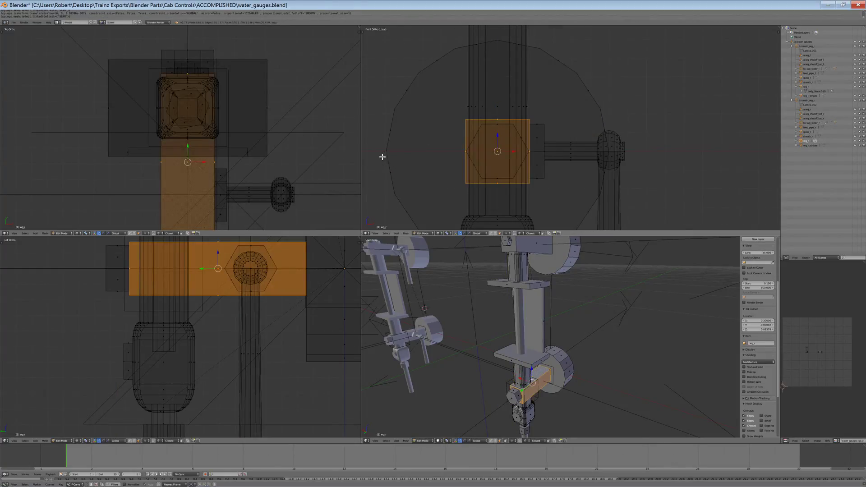
{"action": "key", "text": "g"}
{"action": "key", "text": "z"}
{"action": "left_click", "coordinate": [387, 151]}
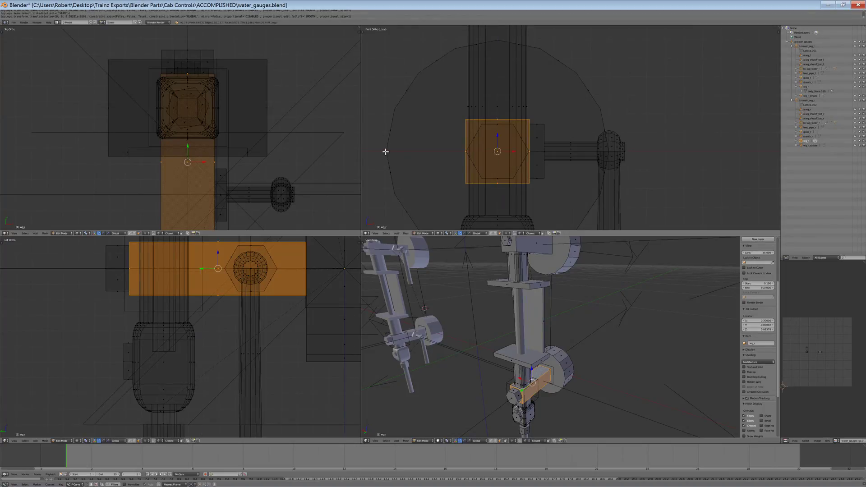
{"action": "key", "text": "a"}
{"action": "key", "text": "ctrl+s"}
Hide the already unwrapped end faces of the lower valve's handle, spindle and flange
{"action": "scroll", "coordinate": [557, 109], "scroll_direction": "down", "scroll_amount": 4}
{"action": "middle_click_drag", "start_coordinate": [564, 144], "coordinate": [535, 88], "text": "shift"}
{"action": "scroll", "coordinate": [570, 136], "scroll_direction": "up", "scroll_amount": 1}
{"action": "left_click_drag", "start_coordinate": [559, 199], "coordinate": [538, 184]}
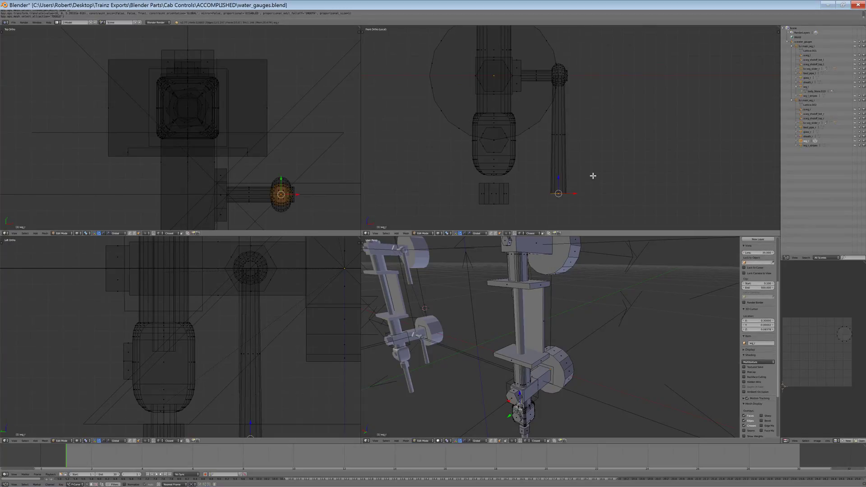
{"action": "key", "text": "h"}
{"action": "scroll", "coordinate": [572, 77], "scroll_direction": "up", "scroll_amount": 5}
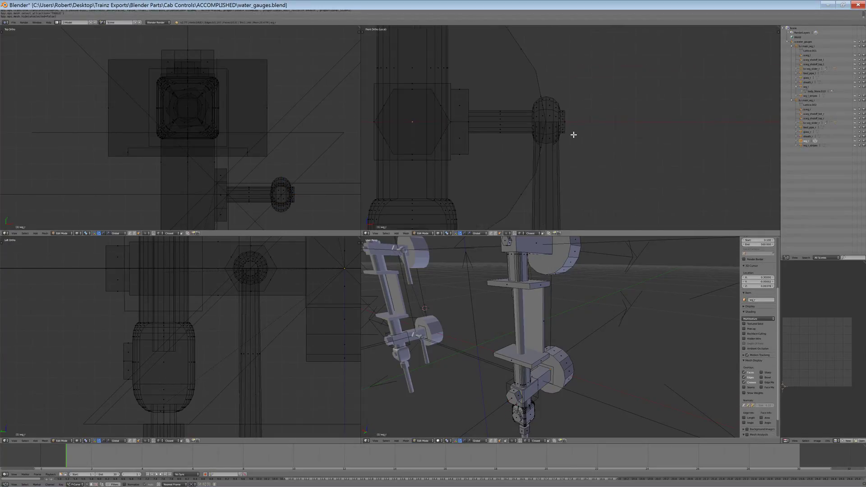
{"action": "key", "text": "l"}
{"action": "key", "text": "h"}
{"action": "scroll", "coordinate": [500, 125], "scroll_direction": "down", "scroll_amount": 5}
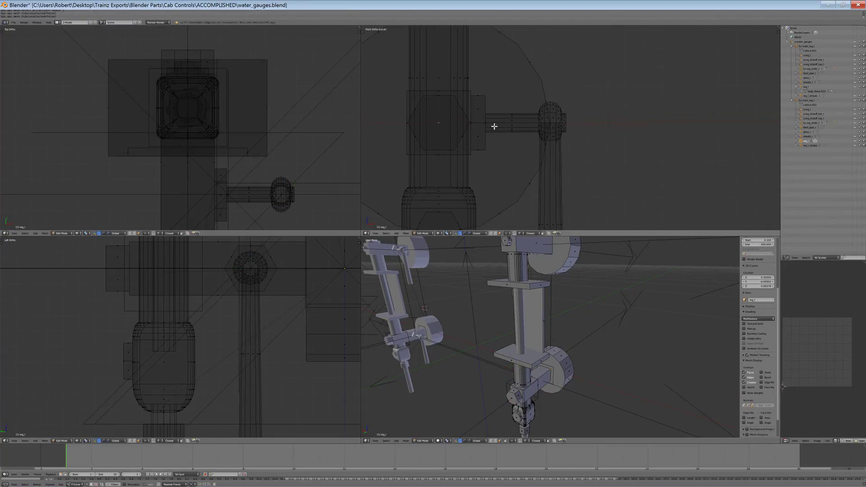
{"action": "key", "text": "l"}
{"action": "key", "text": "h"}
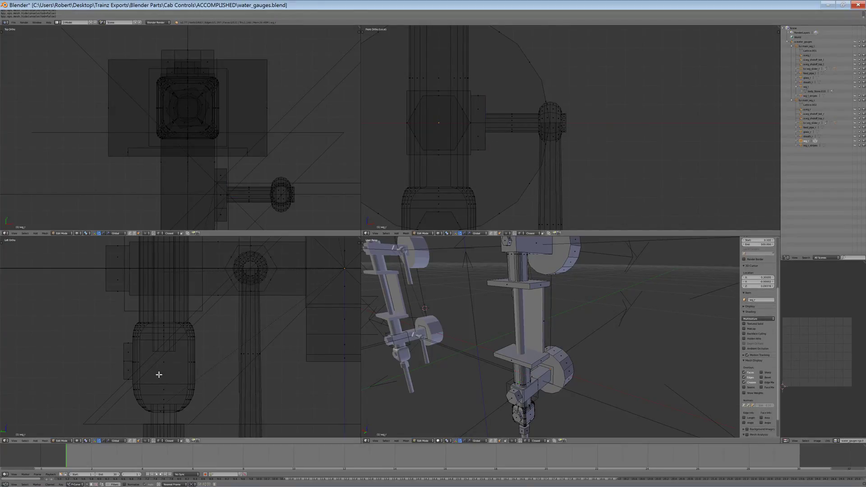
Hide the already unwrapped front faces of the hexagonal nuts on the lower body and the lower arm
{"action": "key", "text": "l"}
{"action": "key", "text": "h"}
{"action": "scroll", "coordinate": [126, 358], "scroll_direction": "down", "scroll_amount": 3}
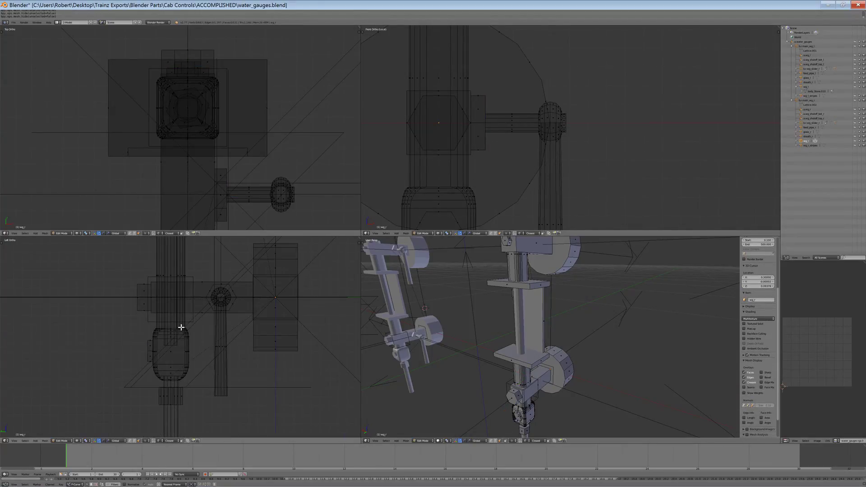
{"action": "middle_click_drag", "start_coordinate": [181, 329], "coordinate": [205, 359], "text": "shift"}
{"action": "scroll", "coordinate": [156, 332], "scroll_direction": "up", "scroll_amount": 3}
{"action": "key", "text": "l"}
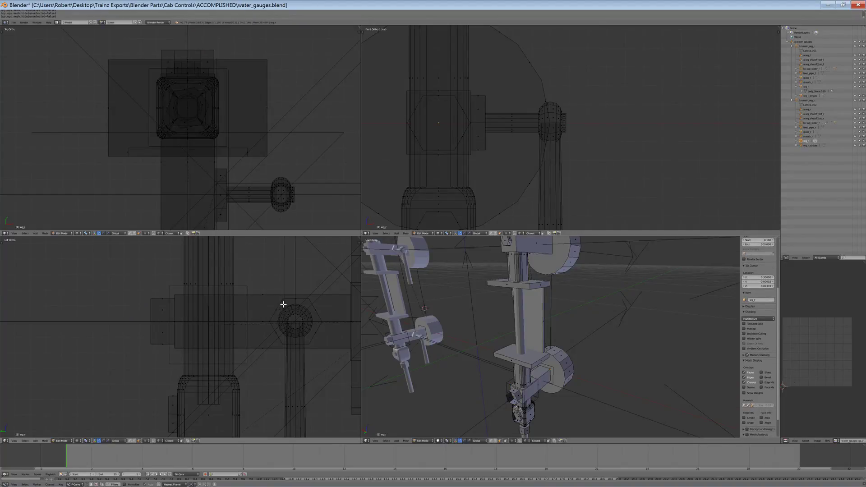
Hide the whole lower horizontal arm and the U-shaped glass bracket
{"action": "key", "text": "l"}
{"action": "key", "text": "h"}
{"action": "scroll", "coordinate": [277, 295], "scroll_direction": "down", "scroll_amount": 3}
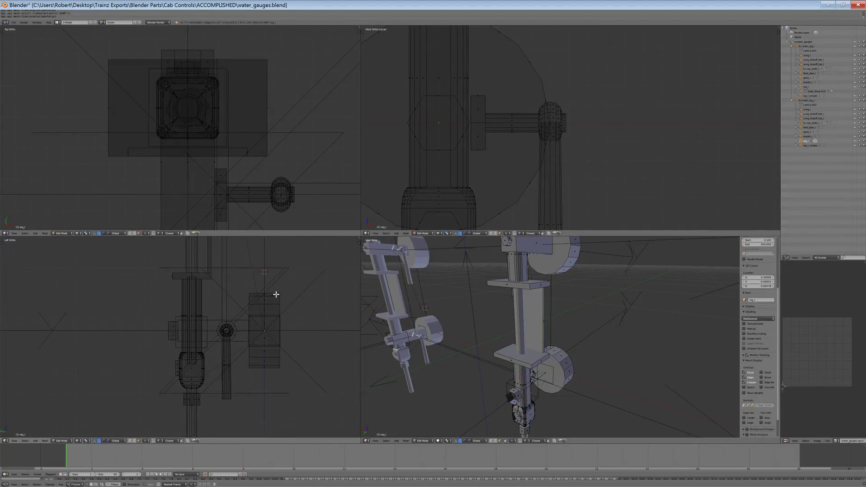
{"action": "middle_click_drag", "start_coordinate": [276, 295], "coordinate": [257, 414], "text": "shift"}
{"action": "right_click", "coordinate": [180, 394]}
{"action": "key", "text": "ctrl+l"}
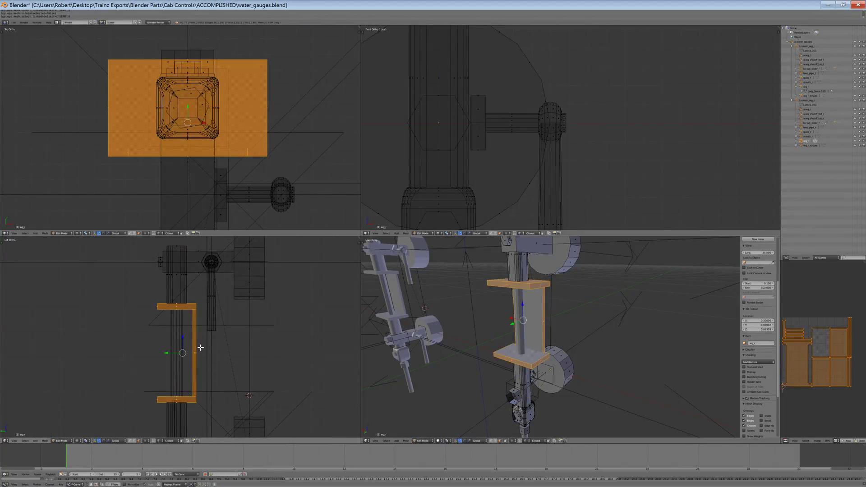
{"action": "key", "text": "h"}
Hide the whole upper horizontal arm next to the already unwrapped small hexagonal nut on the upper body
{"action": "middle_click_drag", "start_coordinate": [160, 262], "coordinate": [182, 329], "text": "shift"}
{"action": "scroll", "coordinate": [182, 329], "scroll_direction": "up", "scroll_amount": 2}
{"action": "scroll", "coordinate": [182, 329], "scroll_direction": "up", "scroll_amount": 2}
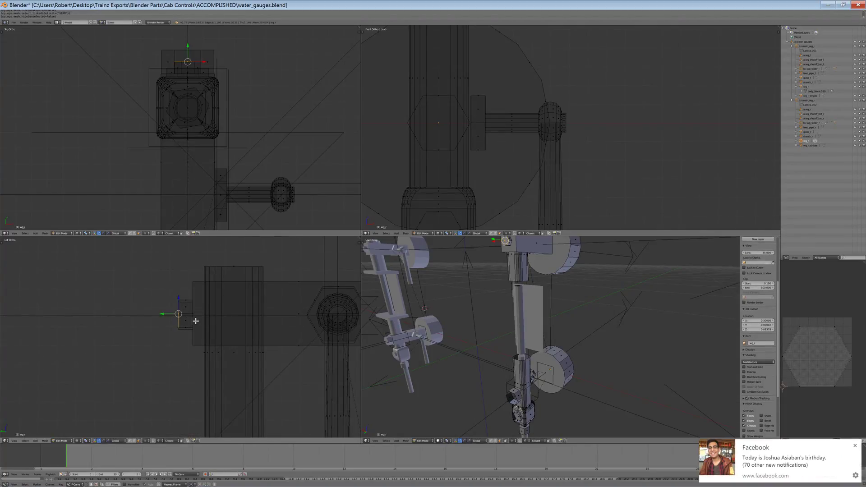
{"action": "key", "text": "l"}
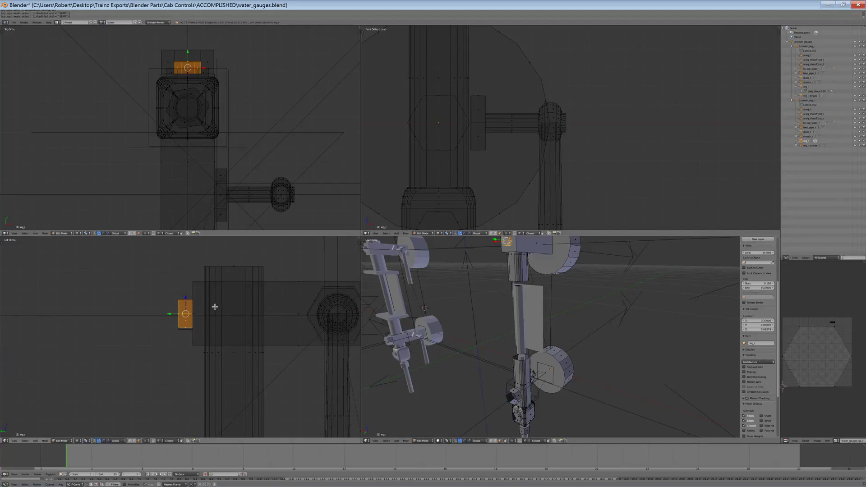
{"action": "key", "text": "a"}
{"action": "key", "text": "l"}
{"action": "key", "text": "h"}
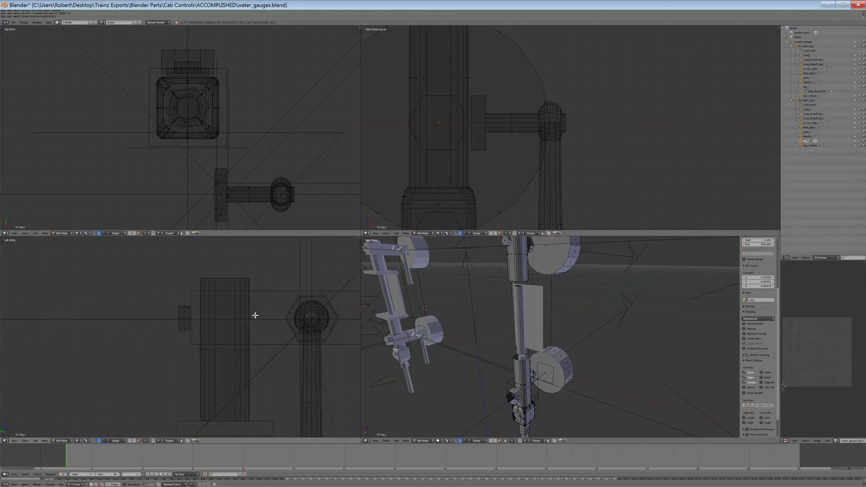
{"action": "key", "text": "a"}
{"action": "scroll", "coordinate": [266, 321], "scroll_direction": "down", "scroll_amount": 5, "text": "ctrl"}
{"action": "key", "text": "a"}
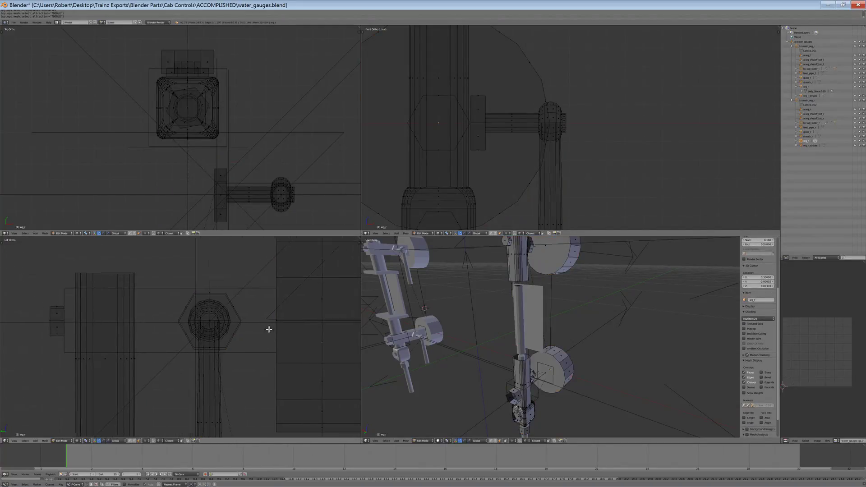
{"action": "key", "text": "a"}
{"action": "scroll", "coordinate": [230, 340], "scroll_direction": "up", "scroll_amount": 3}
{"action": "scroll", "coordinate": [231, 340], "scroll_direction": "down", "scroll_amount": 6}
{"action": "key", "text": "a"}
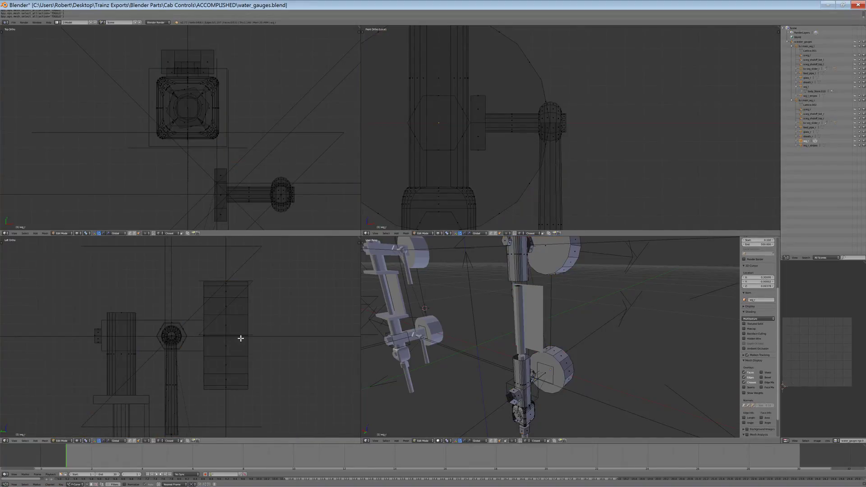
{"action": "right_click", "coordinate": [223, 340]}
{"action": "key", "text": "ctrl+l"}
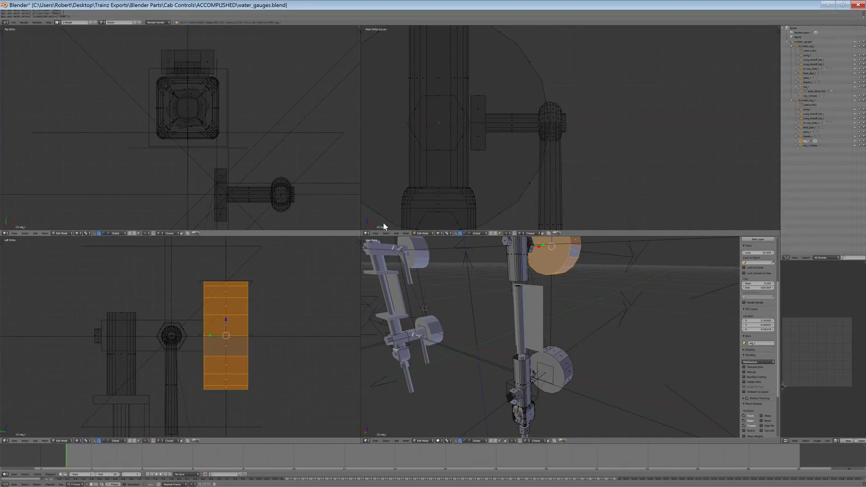
{"action": "key", "text": "a"}
Select the front faces of the upper and lower round flanges, unwrap them and hide them
{"action": "right_click", "coordinate": [557, 368]}
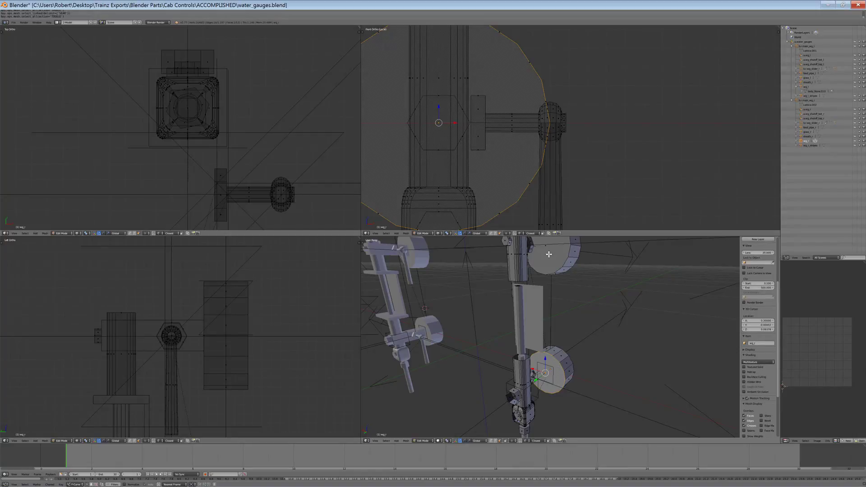
{"action": "key", "text": "ctrl+l"}
{"action": "key", "text": "u"}
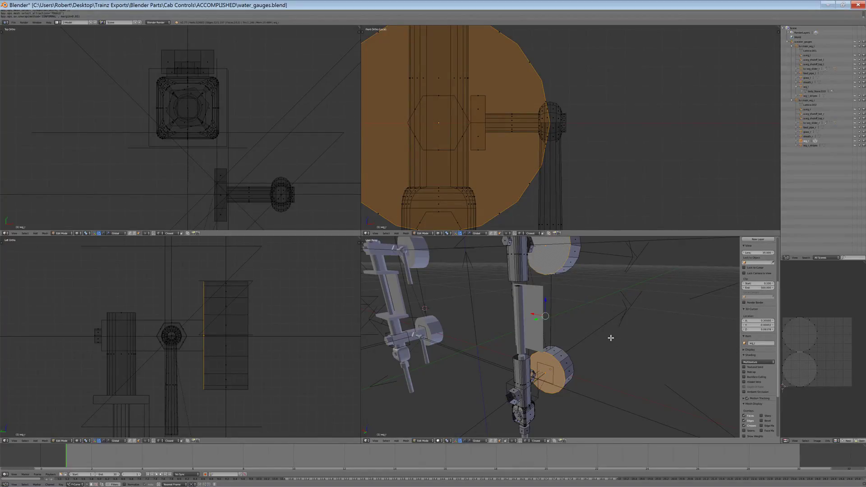
{"action": "key", "text": "h"}
Mark a seam on the lowest rim edge of the upper and lower round flanges
{"action": "key", "text": "a"}
{"action": "scroll", "coordinate": [570, 129], "scroll_direction": "down", "scroll_amount": 4}
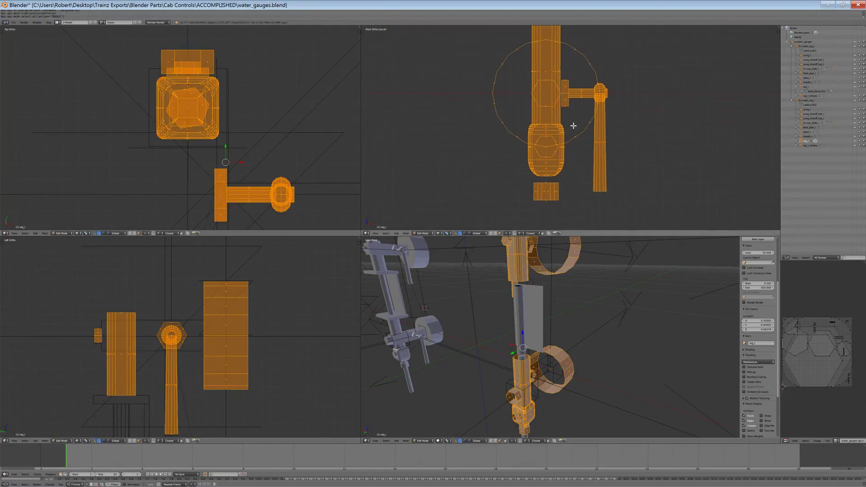
{"action": "scroll", "coordinate": [571, 129], "scroll_direction": "up", "scroll_amount": 5}
{"action": "key", "text": "a"}
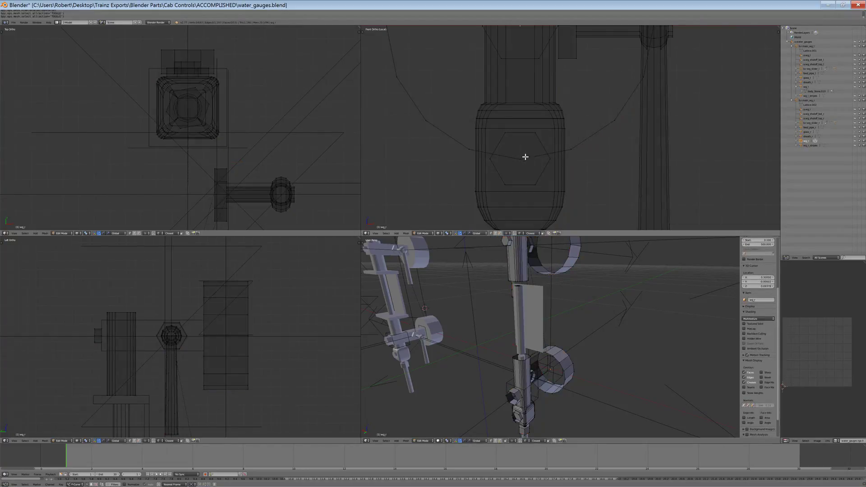
{"action": "scroll", "coordinate": [519, 156], "scroll_direction": "down", "scroll_amount": 8}
{"action": "middle_click_drag", "start_coordinate": [577, 149], "coordinate": [582, 215], "text": "shift"}
{"action": "middle_click_drag", "start_coordinate": [579, 40], "coordinate": [580, 102], "text": "shift"}
{"action": "scroll", "coordinate": [575, 131], "scroll_direction": "up", "scroll_amount": 10}
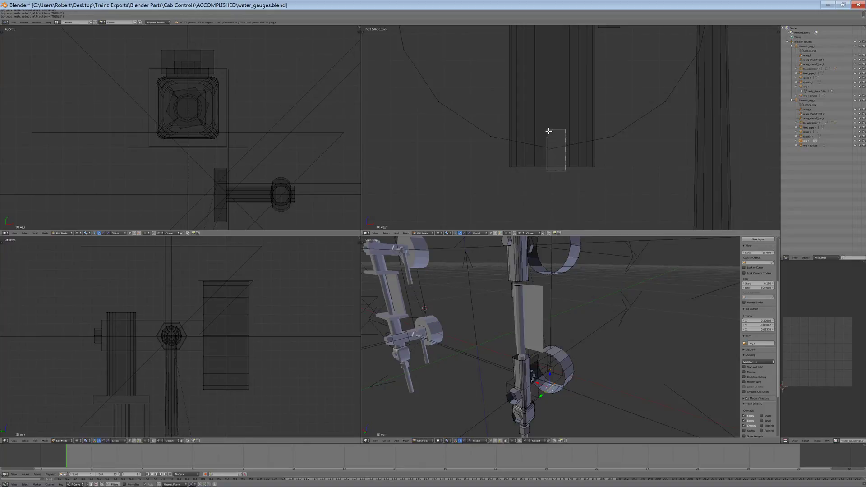
{"action": "left_click_drag", "start_coordinate": [549, 131], "coordinate": [548, 129]}
{"action": "key", "text": "ctrl+w"}
{"action": "key", "text": "ctrl+e"}
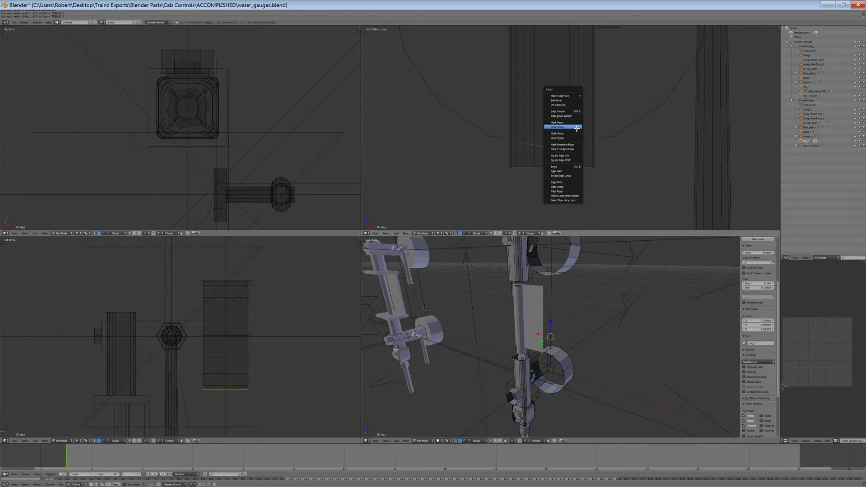
{"action": "left_click", "coordinate": [568, 128]}
Select the linked rims of both round flanges, unwrap them and hide them
{"action": "scroll", "coordinate": [587, 102], "scroll_direction": "down", "scroll_amount": 4}
{"action": "key", "text": "ctrl+l"}
{"action": "key", "text": "u"}
{"action": "left_click", "coordinate": [606, 78]}
{"action": "key", "text": "h"}
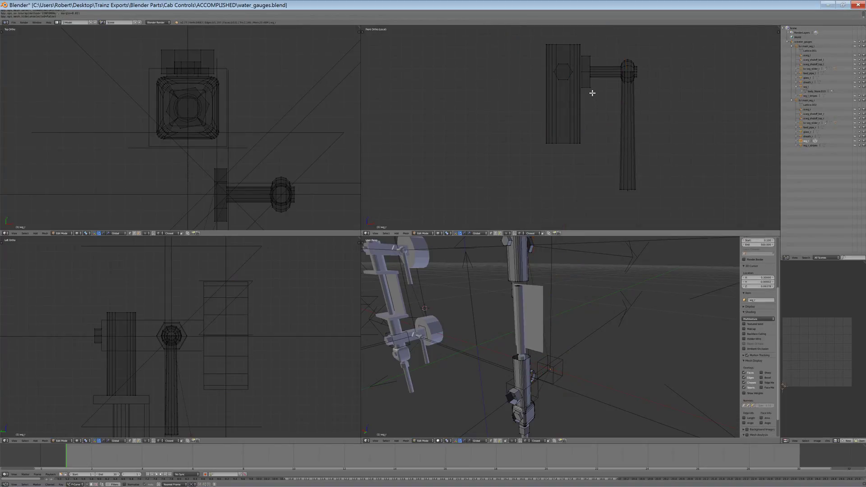
Examine the gauge parts that are still left to unwrap from several angles
{"action": "key", "text": "a"}
{"action": "scroll", "coordinate": [523, 295], "scroll_direction": "down", "scroll_amount": 2}
{"action": "scroll", "coordinate": [528, 298], "scroll_direction": "up", "scroll_amount": 5}
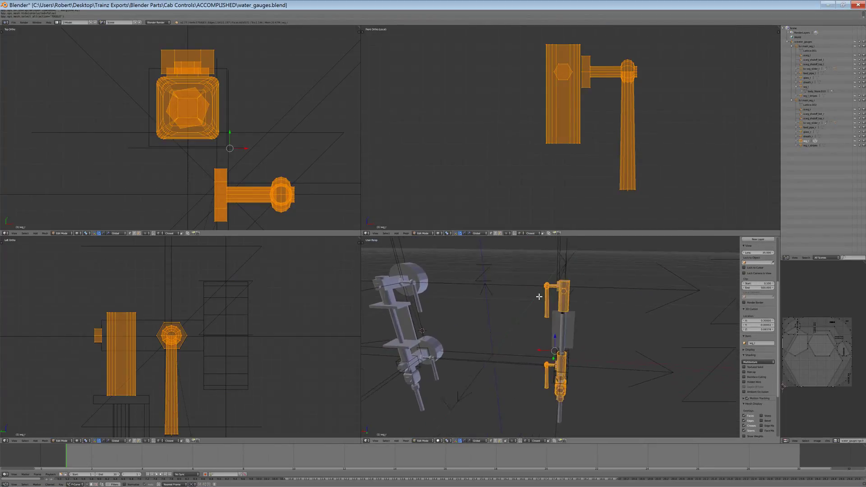
{"action": "middle_click_drag", "start_coordinate": [551, 271], "coordinate": [559, 284]}
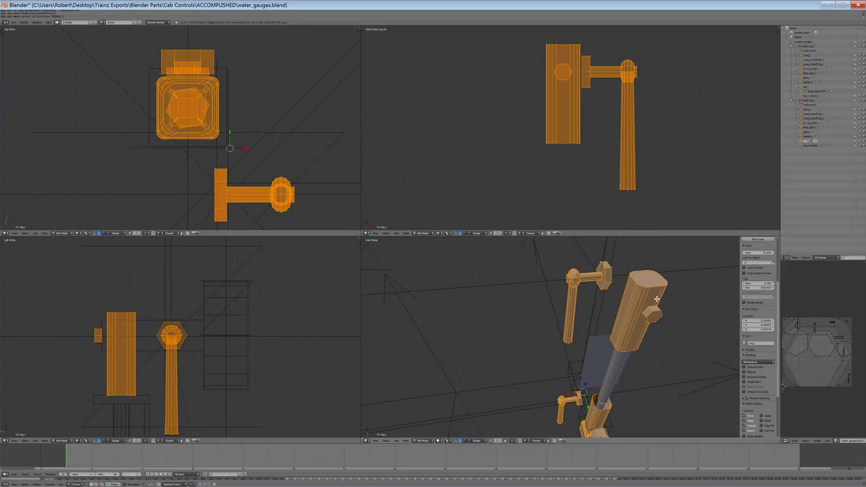
{"action": "middle_click_drag", "start_coordinate": [659, 297], "coordinate": [616, 310]}
{"action": "scroll", "coordinate": [600, 135], "scroll_direction": "down", "scroll_amount": 6}
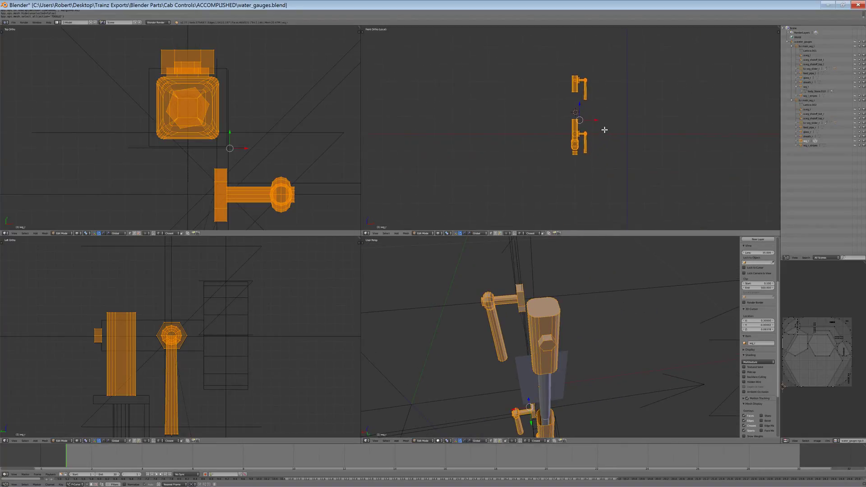
{"action": "scroll", "coordinate": [605, 130], "scroll_direction": "up", "scroll_amount": 5}
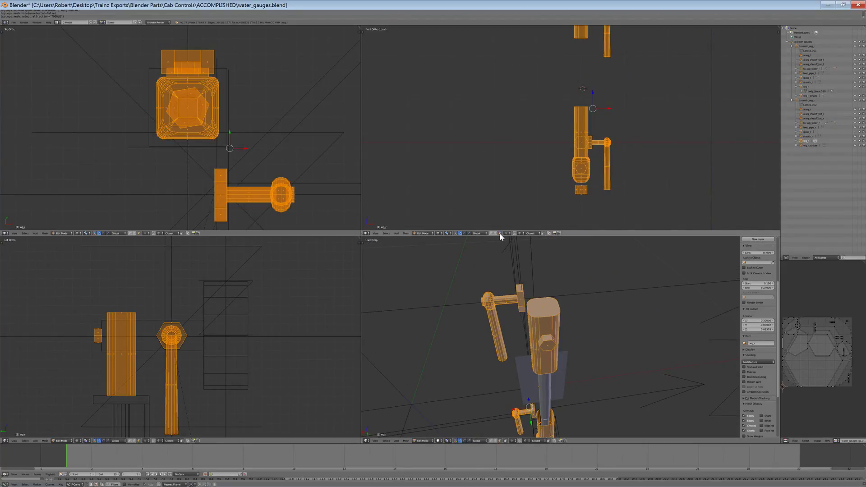
{"action": "scroll", "coordinate": [595, 135], "scroll_direction": "up", "scroll_amount": 7}
Select the top and bottom faces of the hexagonal nut below the lower body to view their UV layout
{"action": "key", "text": "a"}
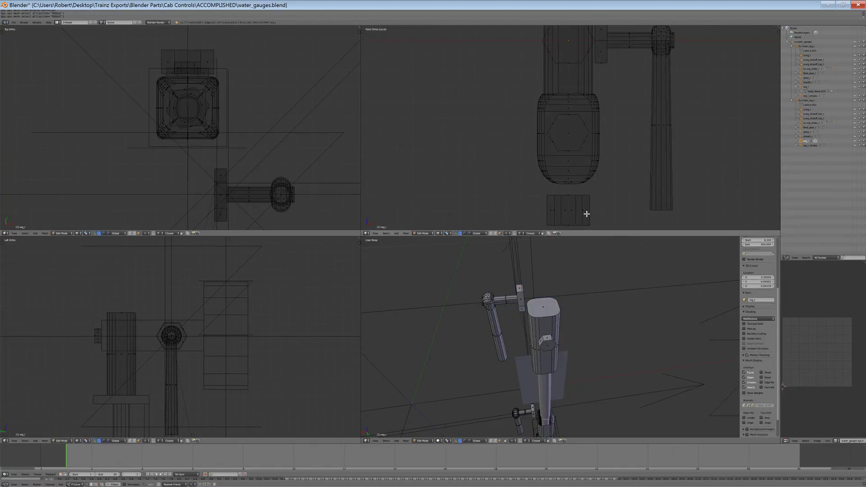
{"action": "left_click_drag", "start_coordinate": [533, 219], "coordinate": [533, 220]}
{"action": "key", "text": "b"}
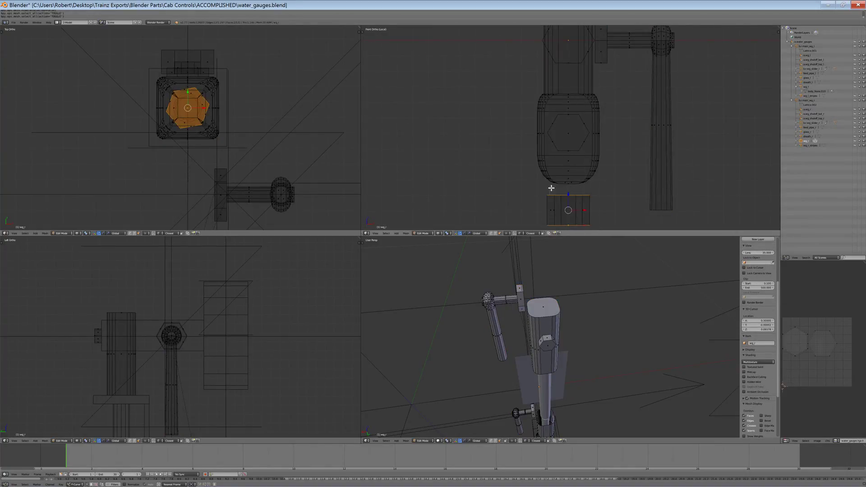
{"action": "key", "text": "a"}
Hide the front face of the hexagonal nut on the upper gauge body
{"action": "scroll", "coordinate": [574, 179], "scroll_direction": "down", "scroll_amount": 4}
{"action": "key", "text": "a"}
{"action": "key", "text": "a"}
{"action": "key", "text": "b"}
{"action": "scroll", "coordinate": [579, 144], "scroll_direction": "up", "scroll_amount": 5}
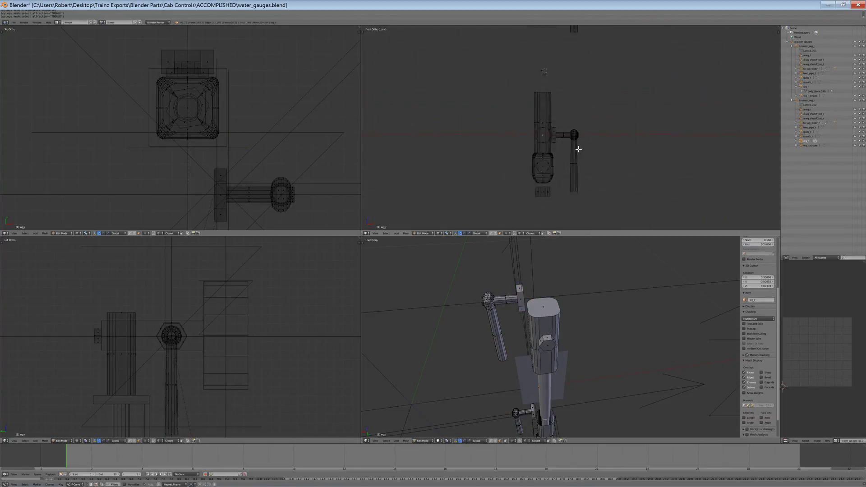
{"action": "middle_click_drag", "start_coordinate": [524, 361], "coordinate": [554, 359]}
{"action": "scroll", "coordinate": [553, 359], "scroll_direction": "up", "scroll_amount": 3}
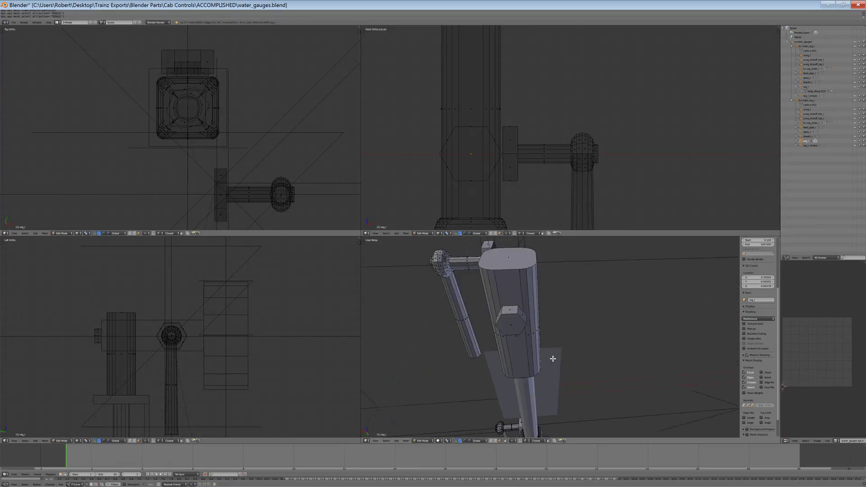
{"action": "right_click", "coordinate": [515, 316]}
{"action": "key", "text": "h"}
Hide the rounded square top face of the upper gauge body
{"action": "middle_click_drag", "start_coordinate": [509, 291], "coordinate": [530, 318]}
{"action": "scroll", "coordinate": [543, 130], "scroll_direction": "down", "scroll_amount": 5}
{"action": "right_click", "coordinate": [626, 298]}
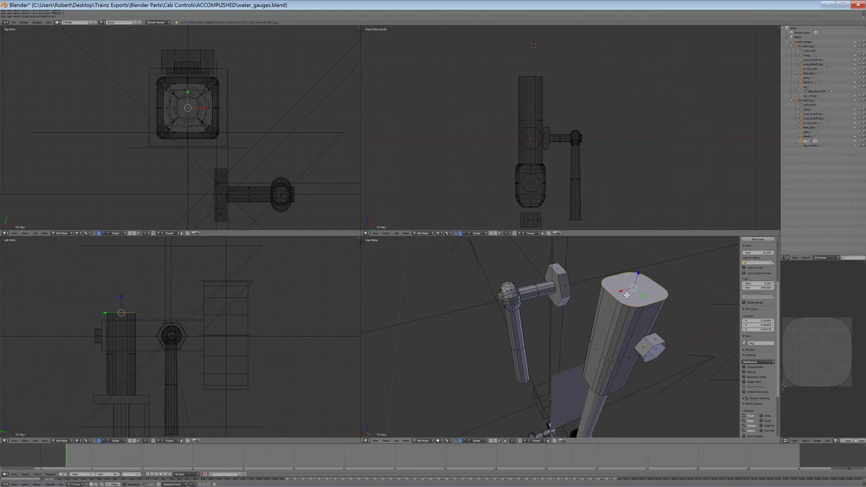
{"action": "key", "text": "h"}
Select the whole lower gauge body and examine its geometry from above
{"action": "middle_click_drag", "start_coordinate": [623, 288], "coordinate": [528, 333]}
{"action": "key", "text": "a"}
{"action": "right_click", "coordinate": [529, 334]}
{"action": "scroll", "coordinate": [238, 94], "scroll_direction": "up", "scroll_amount": 4}
{"action": "key", "text": "ctrl+l"}
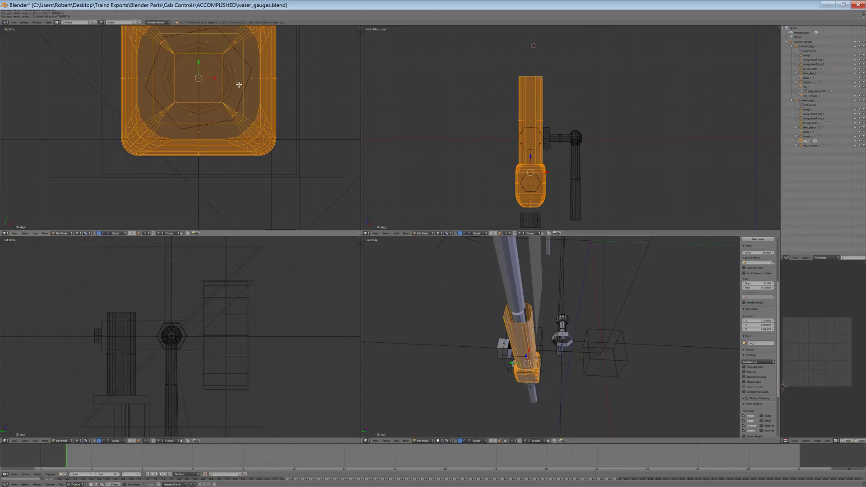
{"action": "scroll", "coordinate": [237, 108], "scroll_direction": "up", "scroll_amount": 3}
{"action": "key", "text": "KP_Decimal"}
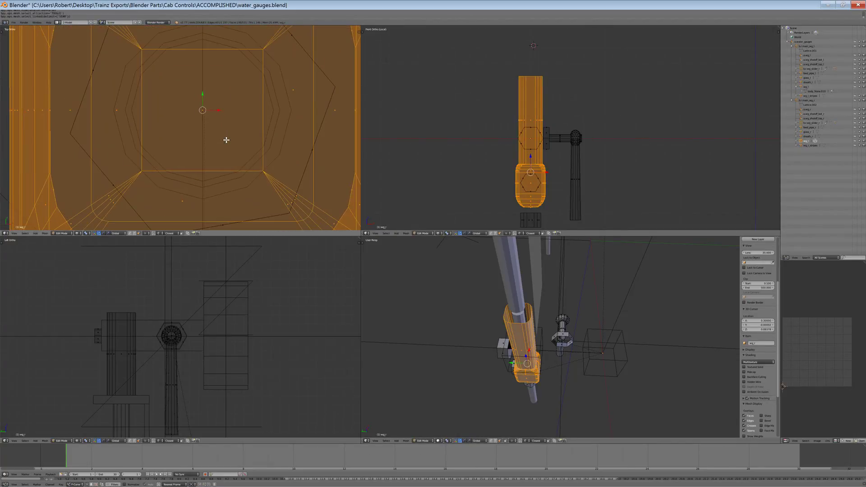
{"action": "key", "text": "a"}
{"action": "scroll", "coordinate": [207, 119], "scroll_direction": "down", "scroll_amount": 3}
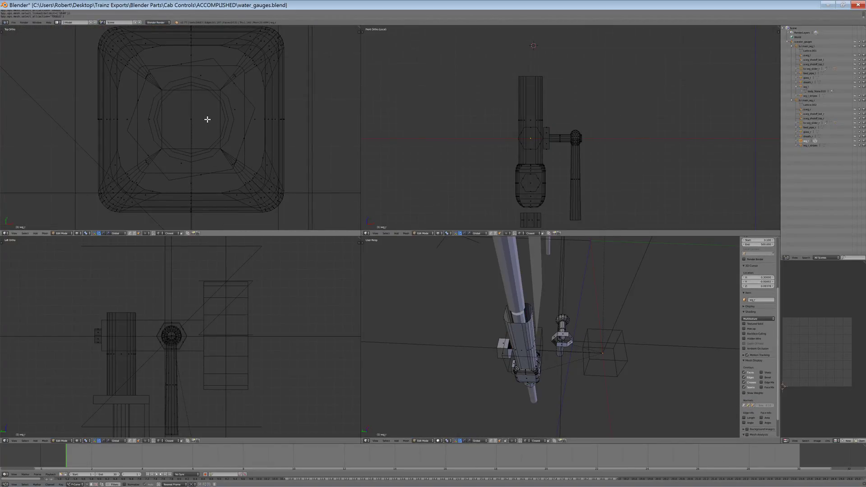
{"action": "key", "text": "a"}
{"action": "key", "text": "a"}
{"action": "scroll", "coordinate": [641, 370], "scroll_direction": "up", "scroll_amount": 5}
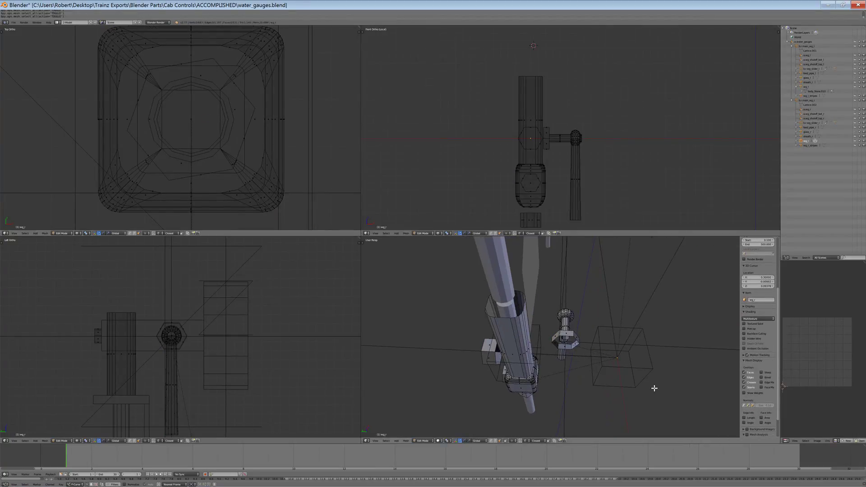
{"action": "middle_click_drag", "start_coordinate": [591, 319], "coordinate": [572, 236], "text": "shift"}
{"action": "middle_click_drag", "start_coordinate": [561, 378], "coordinate": [558, 323]}
{"action": "scroll", "coordinate": [650, 385], "scroll_direction": "down", "scroll_amount": 6}
{"action": "scroll", "coordinate": [534, 163], "scroll_direction": "up", "scroll_amount": 7}
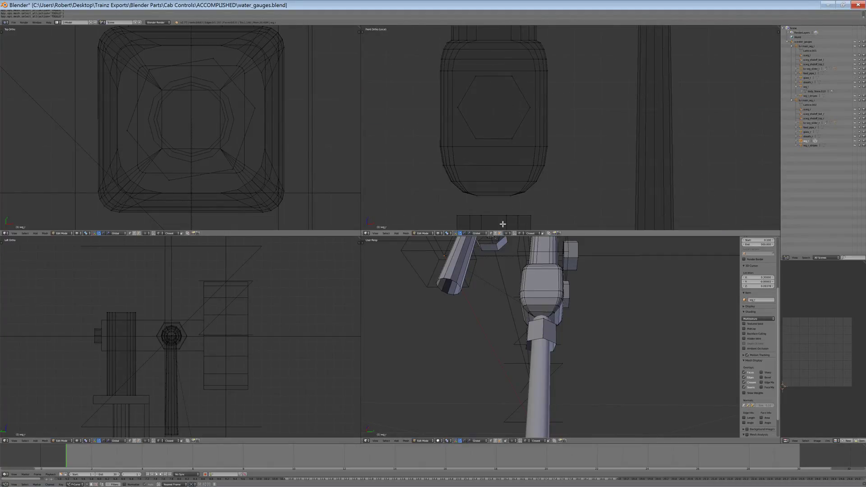
{"action": "scroll", "coordinate": [563, 215], "scroll_direction": "down", "scroll_amount": 3}
{"action": "key", "text": "b"}
{"action": "left_click_drag", "start_coordinate": [546, 173], "coordinate": [546, 173]}
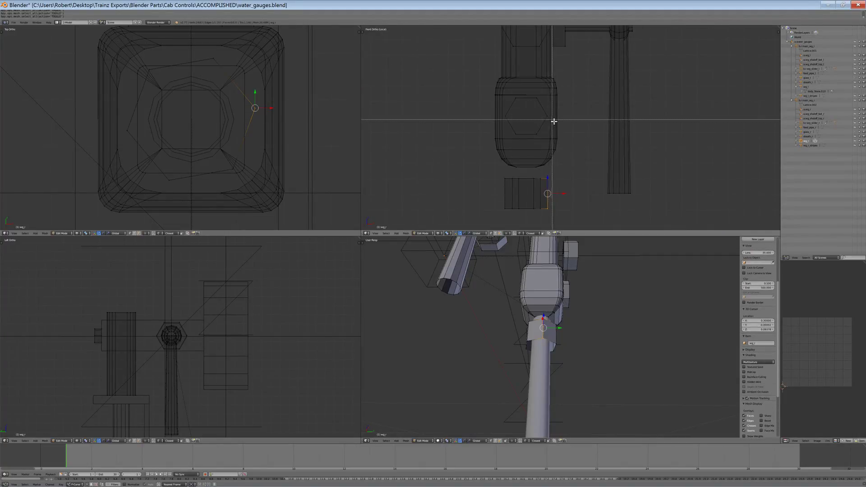
{"action": "scroll", "coordinate": [564, 125], "scroll_direction": "down", "scroll_amount": 6}
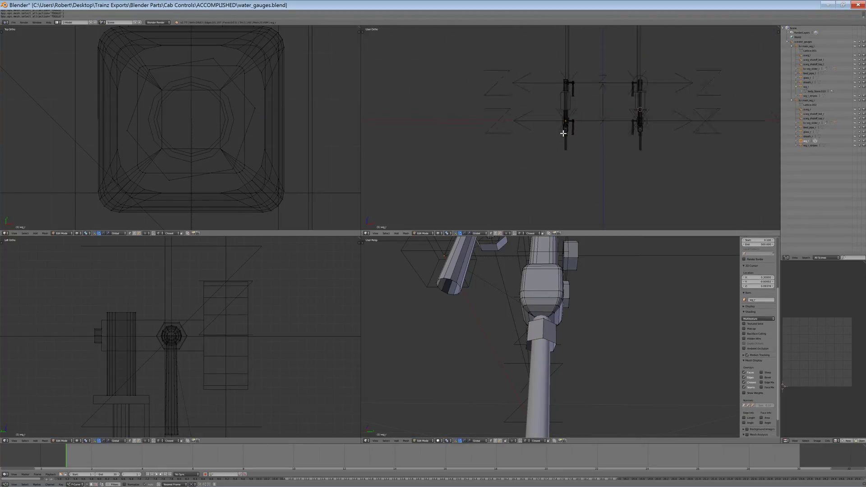
{"action": "key", "text": "KP_1"}
{"action": "scroll", "coordinate": [573, 131], "scroll_direction": "up", "scroll_amount": 5}
{"action": "key", "text": "KP_Divide"}
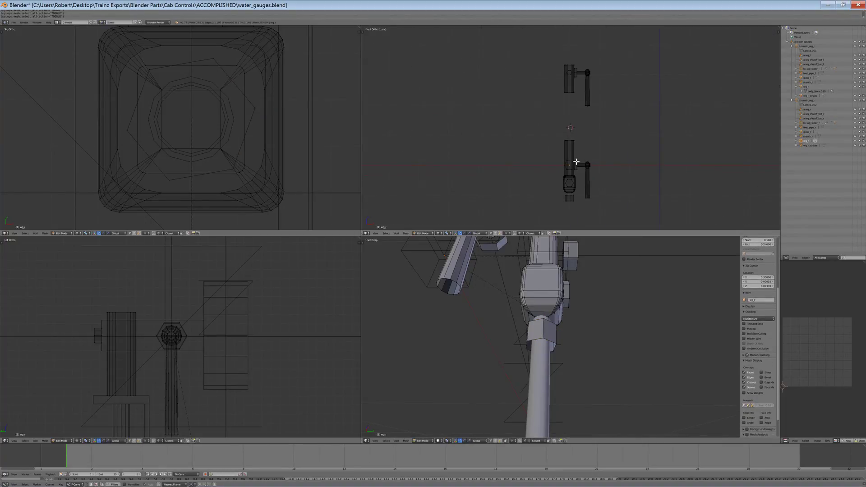
Select the right-hand corner edges of the nut below the lower body and the hexagonal nut on the lower body's front
{"action": "scroll", "coordinate": [576, 107], "scroll_direction": "up", "scroll_amount": 6}
{"action": "scroll", "coordinate": [547, 222], "scroll_direction": "down", "scroll_amount": 1}
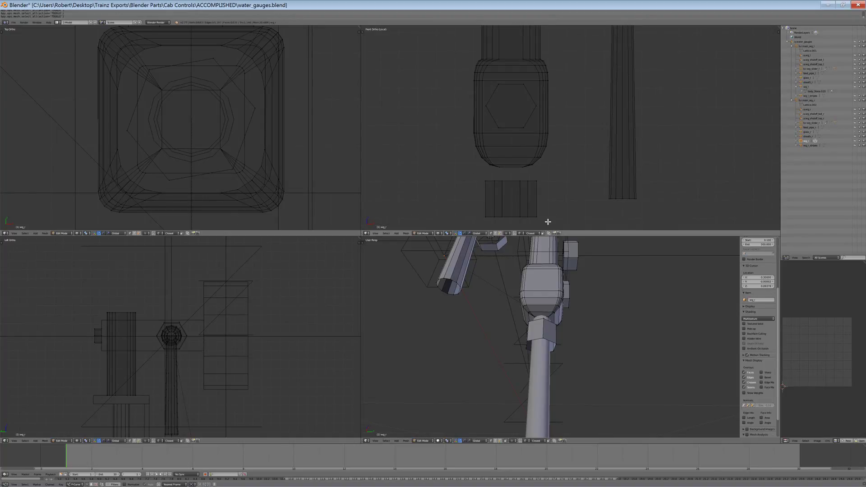
{"action": "left_click_drag", "start_coordinate": [538, 180], "coordinate": [533, 178]}
{"action": "key", "text": "b"}
{"action": "left_click_drag", "start_coordinate": [541, 117], "coordinate": [528, 102]}
{"action": "scroll", "coordinate": [569, 85], "scroll_direction": "down", "scroll_amount": 4}
Add the right-hand corner edges of the large hexagonal nut on the column above the lower gauge body to the selection
{"action": "scroll", "coordinate": [574, 77], "scroll_direction": "up", "scroll_amount": 11, "text": "shift"}
{"action": "scroll", "coordinate": [559, 153], "scroll_direction": "up", "scroll_amount": 5}
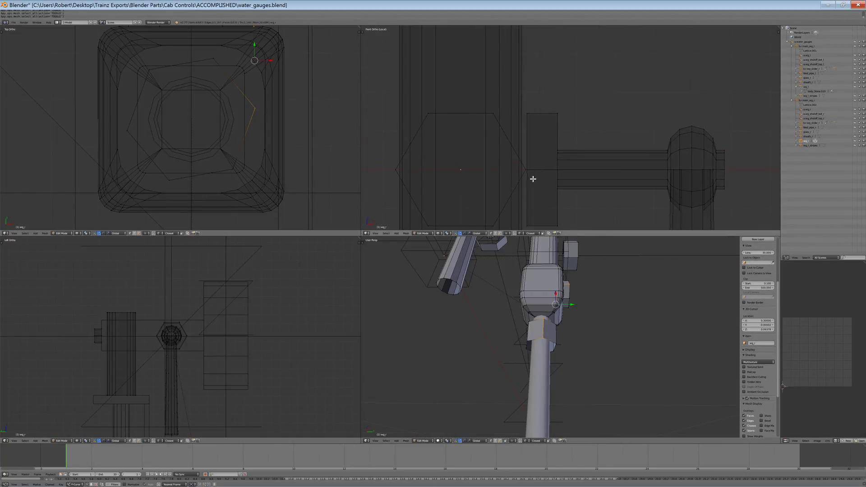
{"action": "key", "text": "b"}
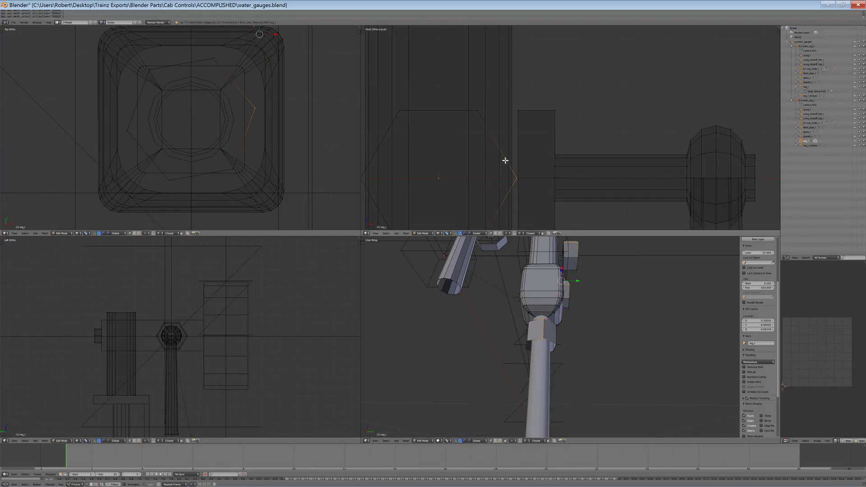
{"action": "scroll", "coordinate": [270, 95], "scroll_direction": "down", "scroll_amount": 3}
{"action": "scroll", "coordinate": [567, 108], "scroll_direction": "down", "scroll_amount": 3}
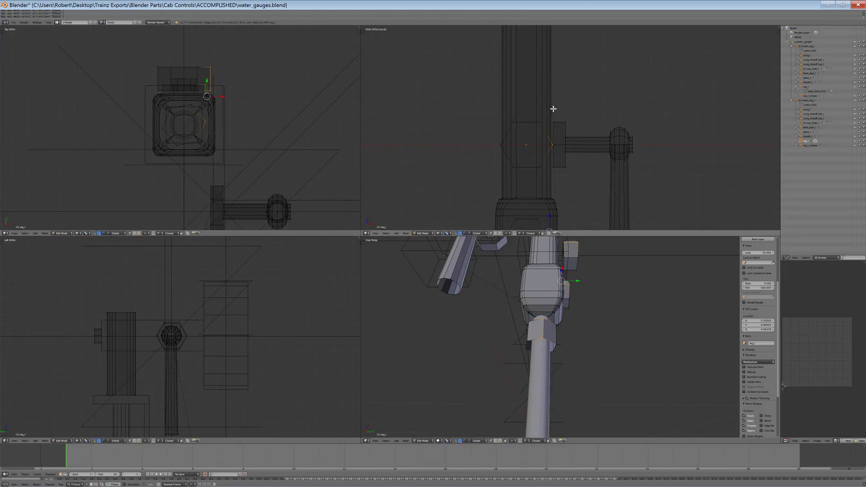
Add the corner edges of the hexagonal flanges on the lower and upper valve arms to the selection
{"action": "scroll", "coordinate": [179, 348], "scroll_direction": "up", "scroll_amount": 8}
{"action": "key", "text": "b"}
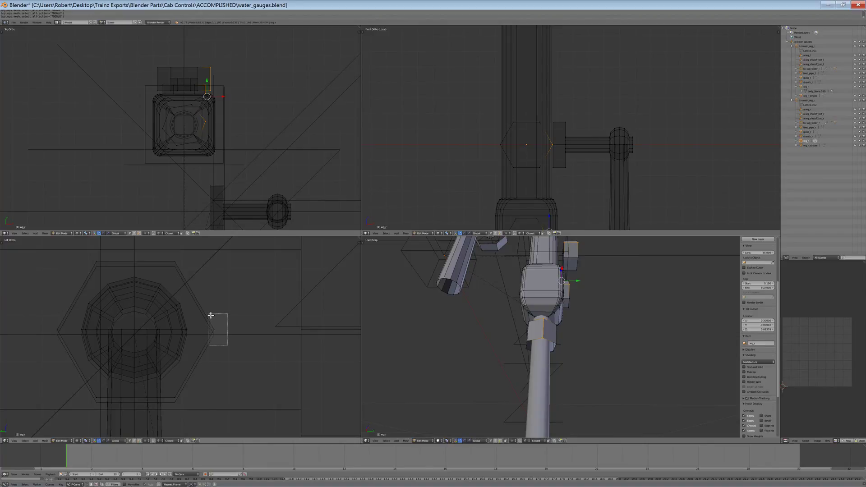
{"action": "left_click_drag", "start_coordinate": [210, 316], "coordinate": [209, 314]}
{"action": "scroll", "coordinate": [209, 314], "scroll_direction": "down", "scroll_amount": 12}
{"action": "middle_click_drag", "start_coordinate": [197, 350], "coordinate": [195, 394], "text": "shift"}
{"action": "scroll", "coordinate": [198, 376], "scroll_direction": "up", "scroll_amount": 5}
{"action": "scroll", "coordinate": [194, 355], "scroll_direction": "up", "scroll_amount": 4}
{"action": "key", "text": "b"}
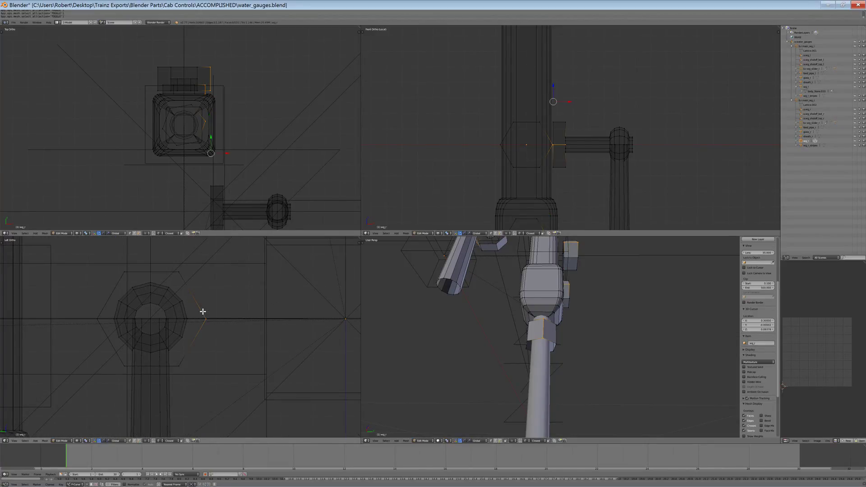
Mark the selected nut and flange edges as seams and unwrap all the linked nuts and flanges
{"action": "key", "text": "ctrl+e"}
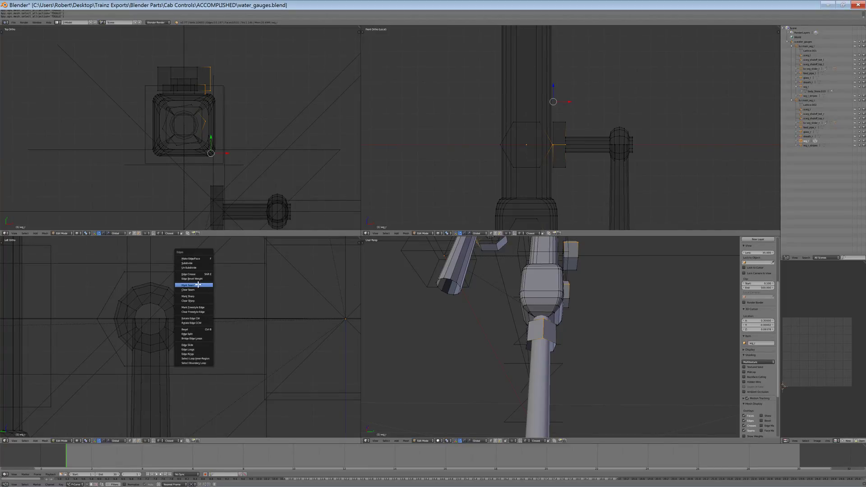
{"action": "left_click", "coordinate": [197, 285]}
{"action": "scroll", "coordinate": [194, 295], "scroll_direction": "down", "scroll_amount": 2}
{"action": "key", "text": "ctrl+l"}
{"action": "scroll", "coordinate": [193, 295], "scroll_direction": "down", "scroll_amount": 4}
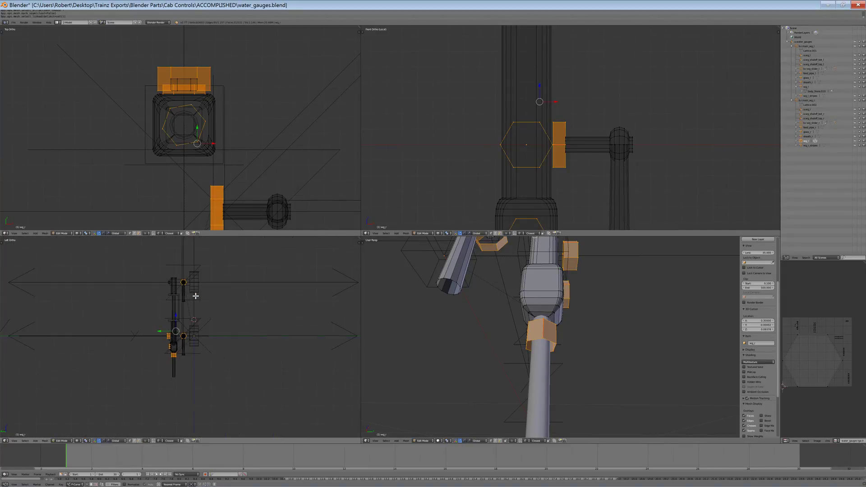
{"action": "scroll", "coordinate": [192, 318], "scroll_direction": "up", "scroll_amount": 5}
{"action": "key", "text": "u"}
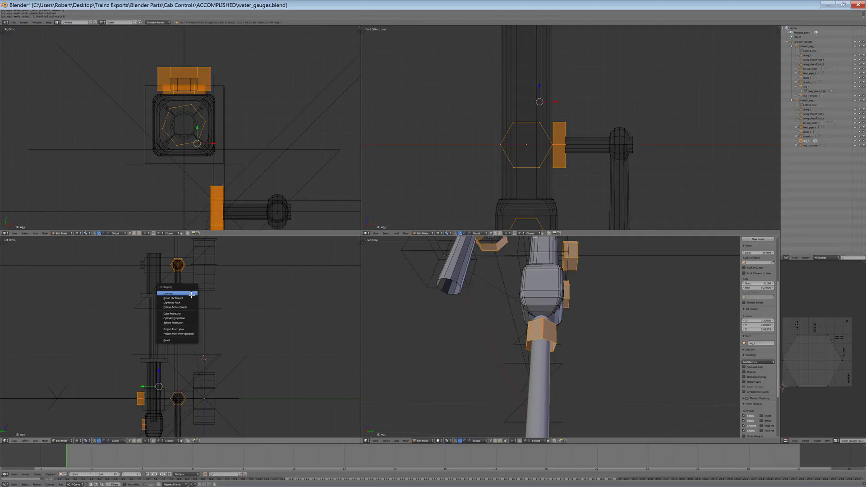
{"action": "left_click", "coordinate": [192, 295]}
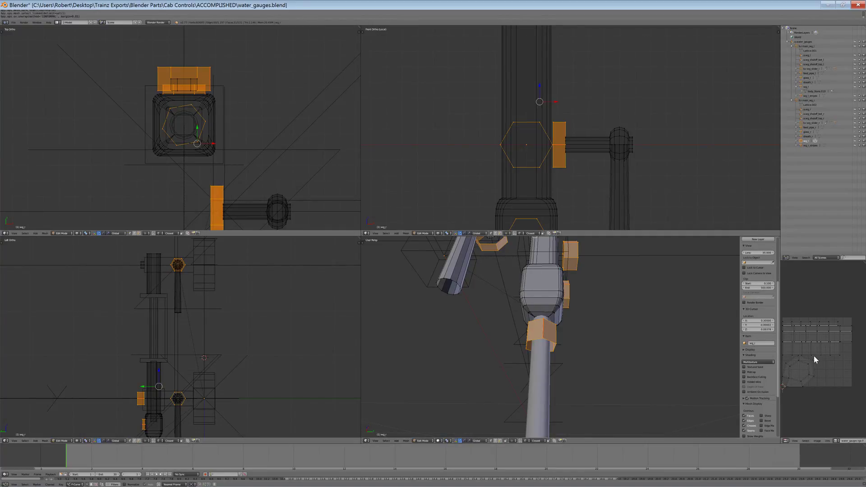
Hide the hexagonal face of the flange on the upper valve arm
{"action": "middle_click_drag", "start_coordinate": [608, 306], "coordinate": [505, 441]}
{"action": "scroll", "coordinate": [570, 311], "scroll_direction": "down", "scroll_amount": 5}
{"action": "scroll", "coordinate": [552, 357], "scroll_direction": "up", "scroll_amount": 4}
{"action": "left_click", "coordinate": [492, 442], "text": "shift"}
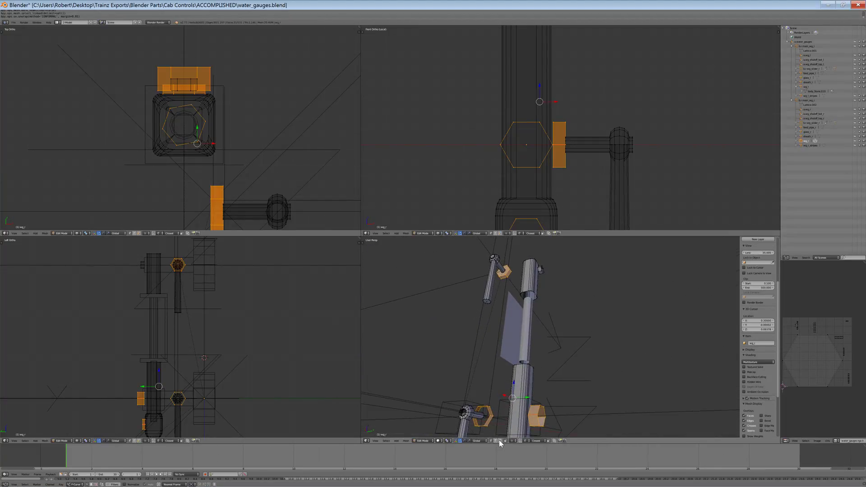
{"action": "right_click", "coordinate": [508, 272]}
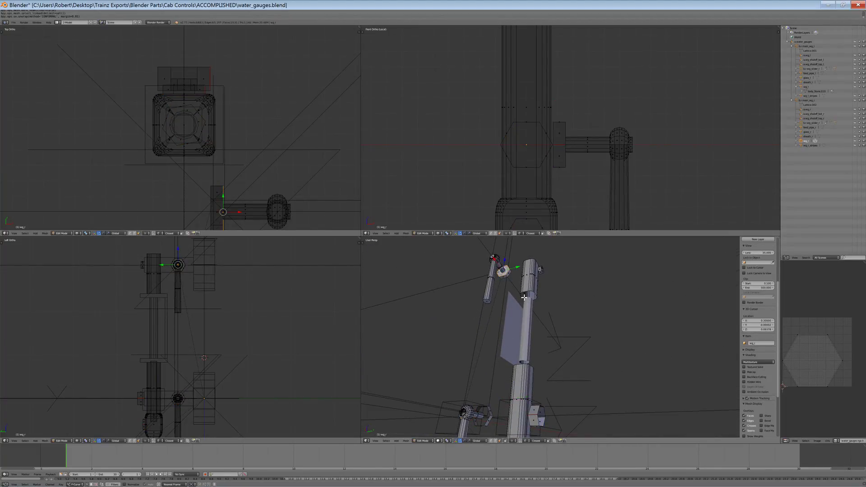
{"action": "key", "text": "h"}
Check the nut below the lower gauge body and the whole large hexagonal nut on the column with their UV layouts
{"action": "scroll", "coordinate": [151, 377], "scroll_direction": "down", "scroll_amount": 1}
{"action": "middle_click_drag", "start_coordinate": [180, 415], "coordinate": [199, 360], "text": "shift"}
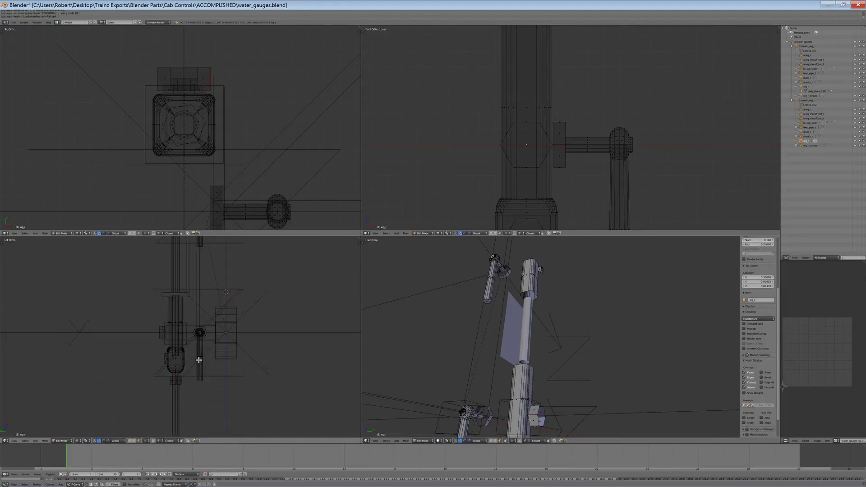
{"action": "scroll", "coordinate": [199, 359], "scroll_direction": "up", "scroll_amount": 3}
{"action": "left_click", "coordinate": [131, 440]}
{"action": "key", "text": "b"}
{"action": "left_click_drag", "start_coordinate": [181, 421], "coordinate": [146, 398]}
{"action": "scroll", "coordinate": [559, 131], "scroll_direction": "down", "scroll_amount": 3}
{"action": "scroll", "coordinate": [549, 139], "scroll_direction": "up", "scroll_amount": 5}
{"action": "key", "text": "a"}
{"action": "right_click", "coordinate": [519, 120]}
{"action": "key", "text": "ctrl+l"}
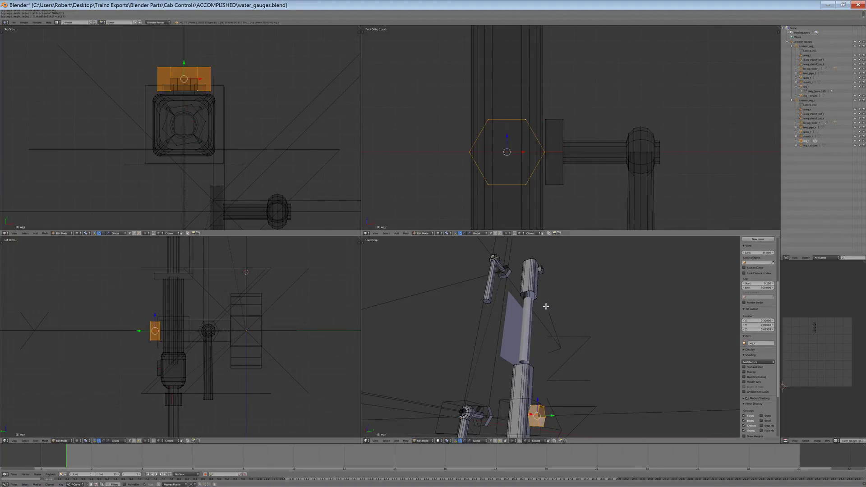
Mark the side edges of the small nut on the front of the upper gauge body as a seam
{"action": "middle_click_drag", "start_coordinate": [590, 344], "coordinate": [523, 346]}
{"action": "middle_click_drag", "start_coordinate": [542, 386], "coordinate": [626, 341], "text": "shift"}
{"action": "key", "text": "a"}
{"action": "scroll", "coordinate": [564, 316], "scroll_direction": "up", "scroll_amount": 4}
{"action": "scroll", "coordinate": [627, 340], "scroll_direction": "down", "scroll_amount": 7}
{"action": "middle_click_drag", "start_coordinate": [582, 317], "coordinate": [573, 365], "text": "shift"}
{"action": "scroll", "coordinate": [573, 365], "scroll_direction": "up", "scroll_amount": 3}
{"action": "scroll", "coordinate": [575, 343], "scroll_direction": "up", "scroll_amount": 2}
{"action": "middle_click_drag", "start_coordinate": [576, 296], "coordinate": [594, 409]}
{"action": "scroll", "coordinate": [594, 408], "scroll_direction": "up", "scroll_amount": 1}
{"action": "right_click", "coordinate": [543, 295]}
{"action": "right_click", "coordinate": [536, 296], "text": "shift"}
{"action": "middle_click_drag", "start_coordinate": [536, 296], "coordinate": [589, 306]}
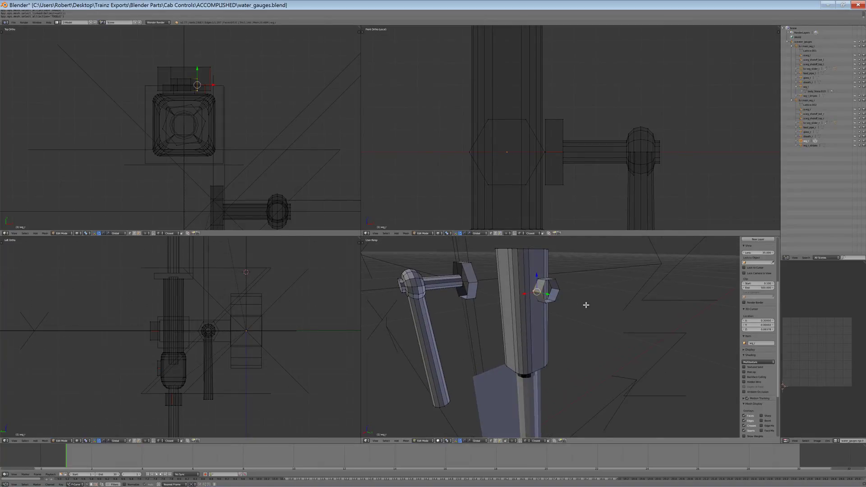
{"action": "key", "text": "ctrl+e"}
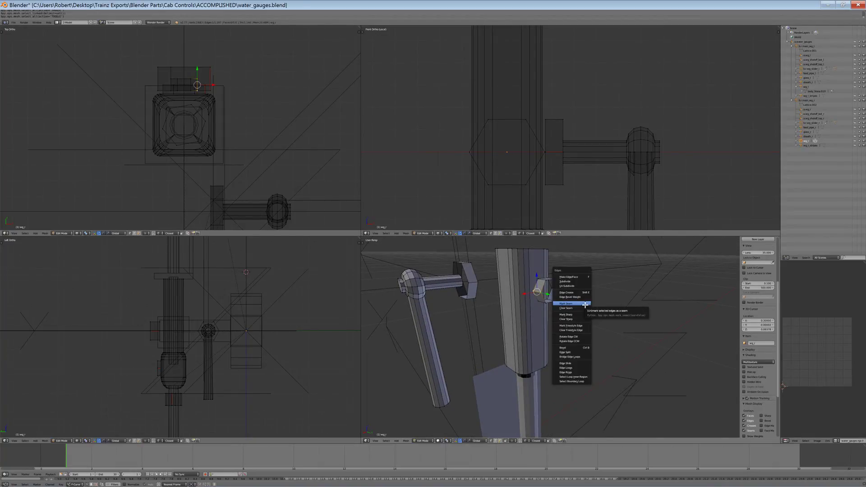
{"action": "left_click", "coordinate": [585, 306]}
Unwrap all the linked hexagonal nuts and flanges together and hide them
{"action": "scroll", "coordinate": [571, 311], "scroll_direction": "down", "scroll_amount": 4}
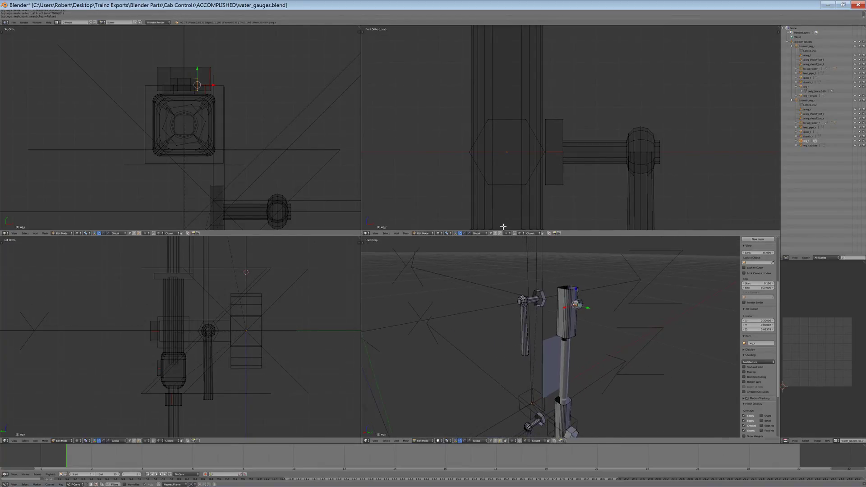
{"action": "scroll", "coordinate": [541, 139], "scroll_direction": "down", "scroll_amount": 3}
{"action": "scroll", "coordinate": [557, 272], "scroll_direction": "down", "scroll_amount": 1}
{"action": "middle_click_drag", "start_coordinate": [558, 272], "coordinate": [546, 426]}
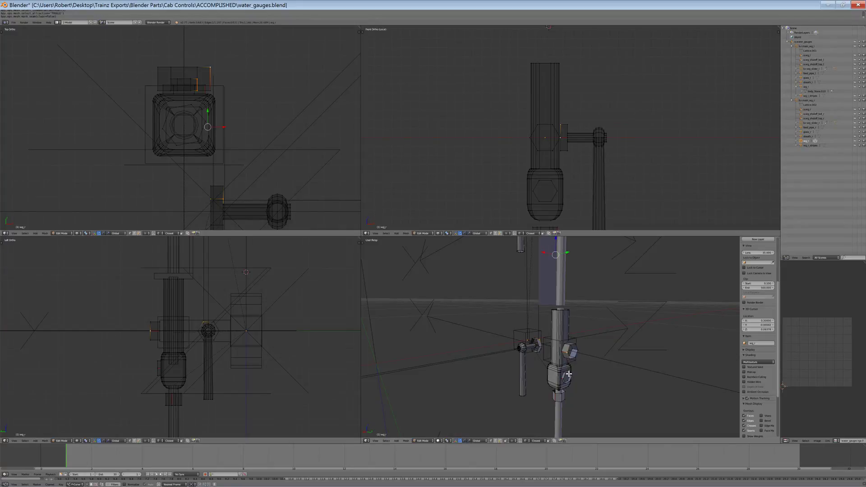
{"action": "key", "text": "ctrl+l"}
{"action": "middle_click_drag", "start_coordinate": [554, 399], "coordinate": [561, 363]}
{"action": "key", "text": "u"}
{"action": "left_click", "coordinate": [553, 339]}
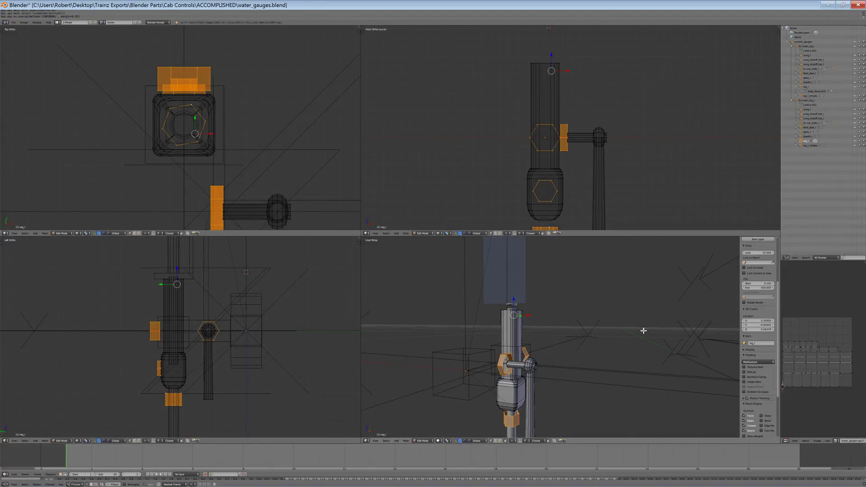
{"action": "key", "text": "h"}
Hide the end face of the small cap on the valve handle's rounded hub
{"action": "middle_click_drag", "start_coordinate": [630, 324], "coordinate": [567, 350]}
{"action": "key", "text": "a"}
{"action": "key", "text": "a"}
{"action": "scroll", "coordinate": [574, 323], "scroll_direction": "down", "scroll_amount": 3}
{"action": "scroll", "coordinate": [567, 350], "scroll_direction": "up", "scroll_amount": 4}
{"action": "middle_click_drag", "start_coordinate": [469, 341], "coordinate": [572, 341]}
{"action": "scroll", "coordinate": [611, 131], "scroll_direction": "up", "scroll_amount": 10}
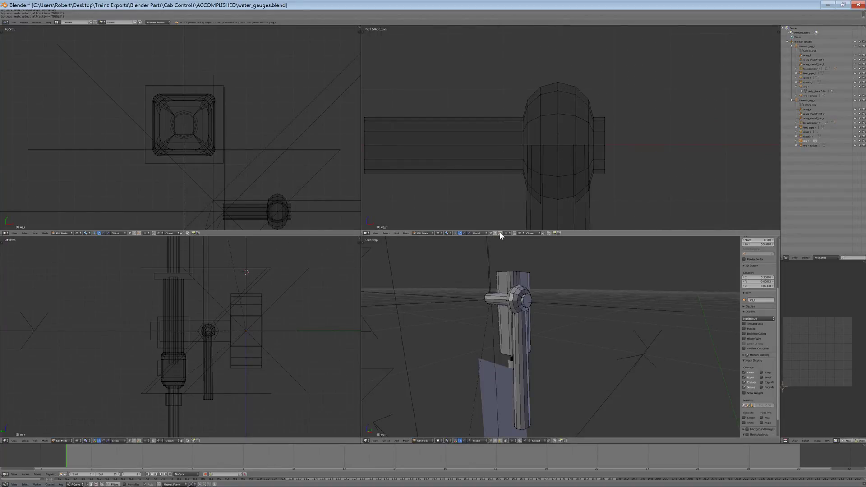
{"action": "left_click_drag", "start_coordinate": [623, 143], "coordinate": [594, 121]}
{"action": "key", "text": "h"}
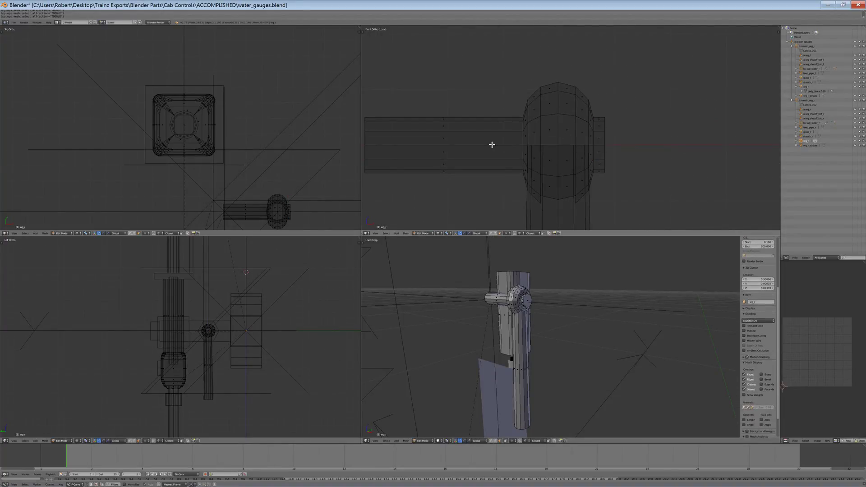
Examine the lower gauge body, its shoulder where the column meets it, and the valve handle beside it
{"action": "scroll", "coordinate": [495, 142], "scroll_direction": "down", "scroll_amount": 6}
{"action": "scroll", "coordinate": [496, 157], "scroll_direction": "up", "scroll_amount": 4}
{"action": "scroll", "coordinate": [508, 165], "scroll_direction": "down", "scroll_amount": 6}
{"action": "scroll", "coordinate": [584, 140], "scroll_direction": "up", "scroll_amount": 8}
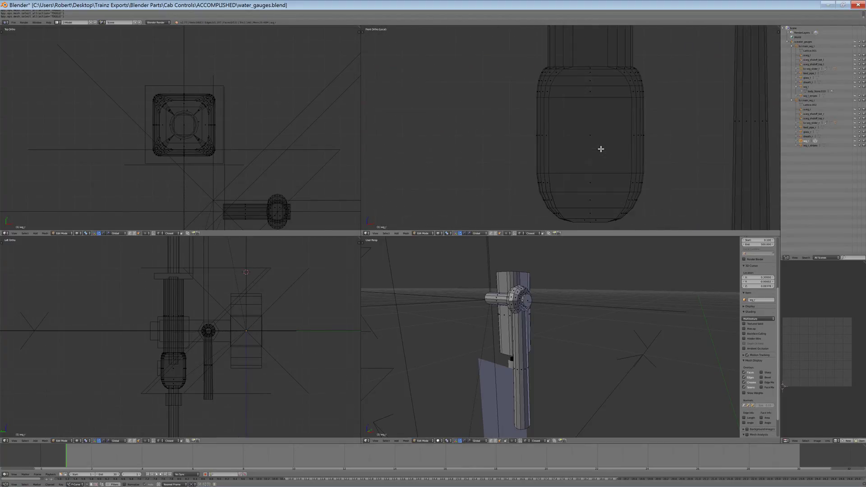
{"action": "scroll", "coordinate": [505, 189], "scroll_direction": "up", "scroll_amount": 3}
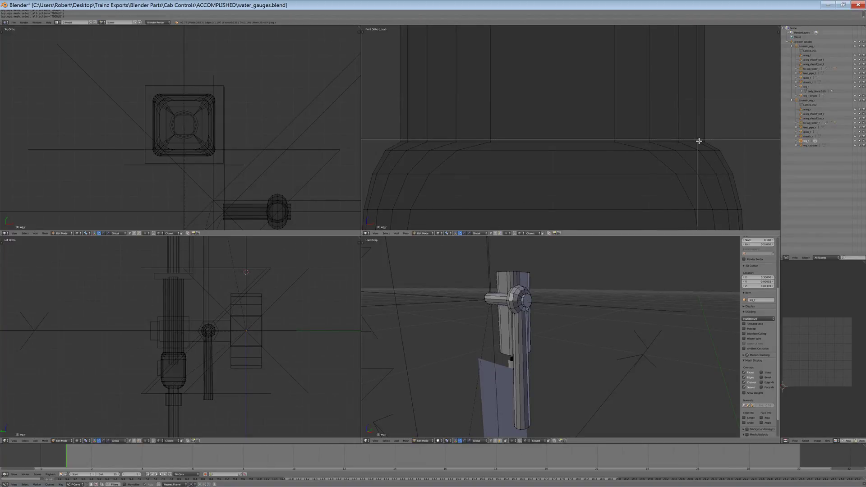
{"action": "scroll", "coordinate": [576, 321], "scroll_direction": "down", "scroll_amount": 4}
{"action": "middle_click_drag", "start_coordinate": [576, 321], "coordinate": [600, 264], "text": "shift"}
{"action": "key", "text": "a"}
{"action": "scroll", "coordinate": [599, 263], "scroll_direction": "up", "scroll_amount": 7}
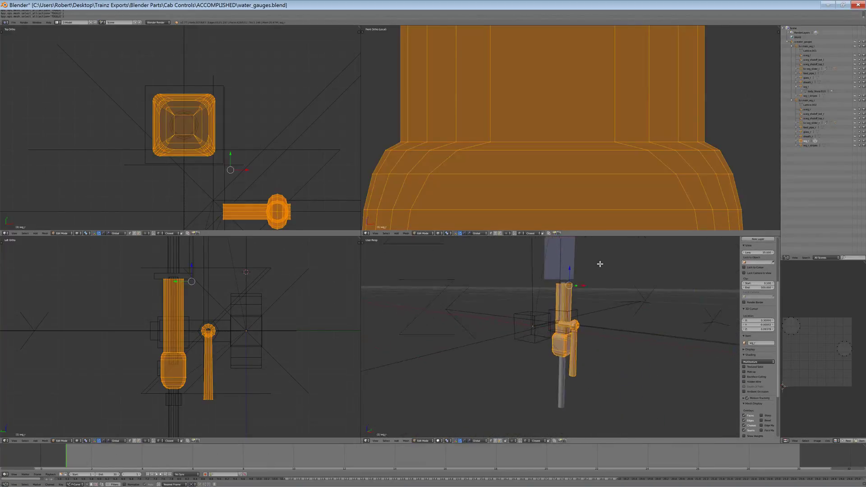
{"action": "scroll", "coordinate": [588, 307], "scroll_direction": "up", "scroll_amount": 1}
{"action": "key", "text": "a"}
{"action": "scroll", "coordinate": [596, 317], "scroll_direction": "up", "scroll_amount": 3}
{"action": "scroll", "coordinate": [590, 331], "scroll_direction": "down", "scroll_amount": 4}
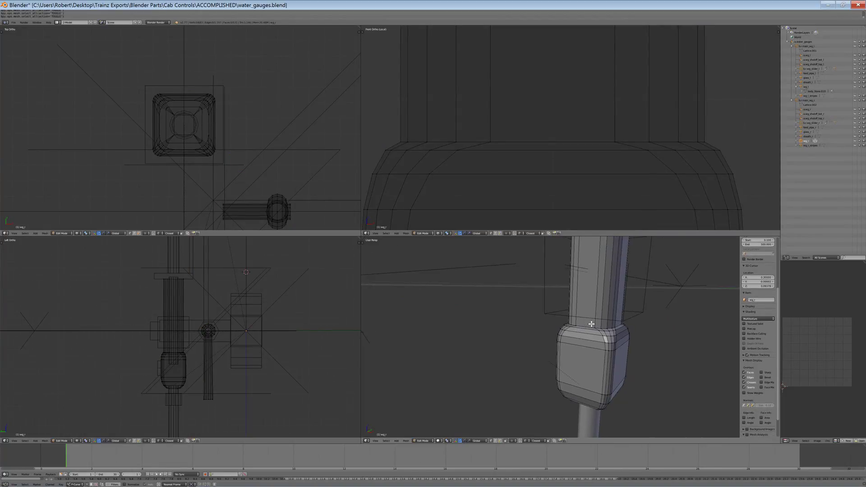
{"action": "middle_click_drag", "start_coordinate": [607, 349], "coordinate": [581, 332]}
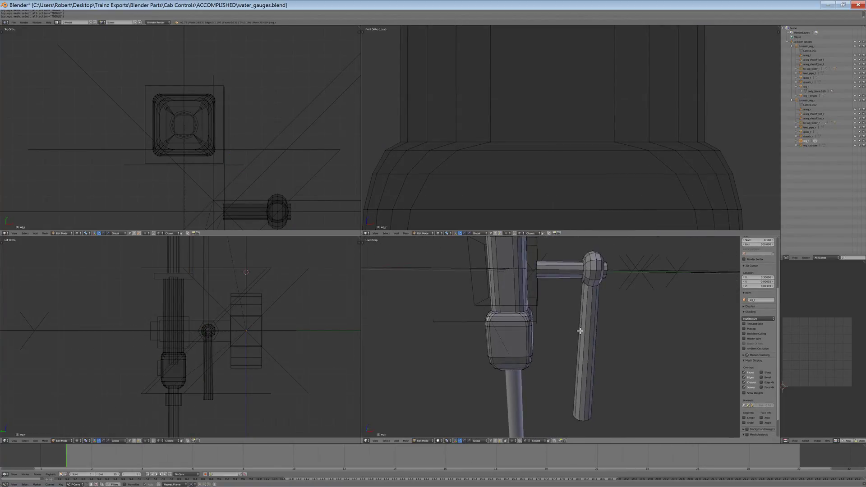
{"action": "scroll", "coordinate": [608, 155], "scroll_direction": "down", "scroll_amount": 2}
{"action": "scroll", "coordinate": [671, 141], "scroll_direction": "up", "scroll_amount": 2}
Try selecting the edge loop where the column meets the lower gauge body's shoulder
{"action": "key", "text": "b"}
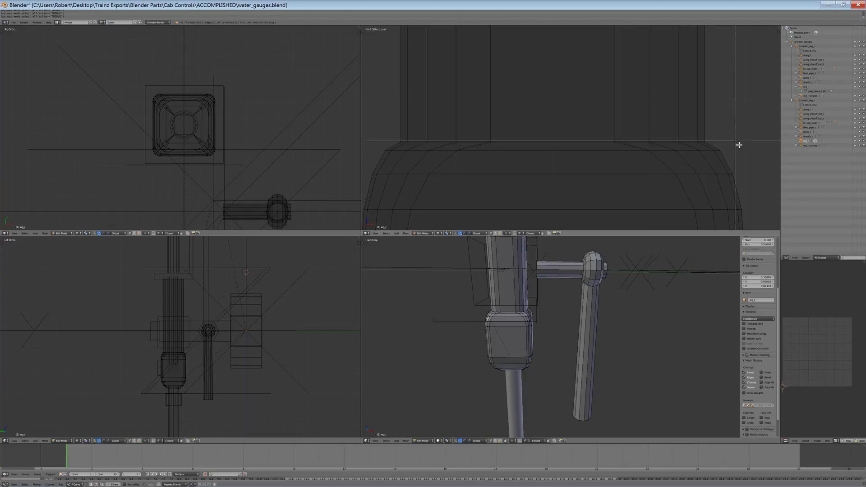
{"action": "left_click_drag", "start_coordinate": [639, 133], "coordinate": [392, 117]}
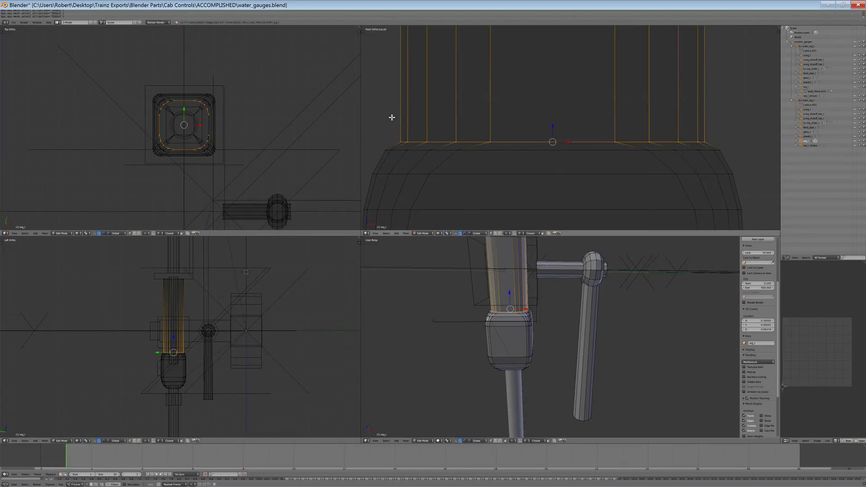
{"action": "scroll", "coordinate": [392, 117], "scroll_direction": "down", "scroll_amount": 6}
{"action": "key", "text": "a"}
Select all the remaining visible geometry and inspect the gauge body from above
{"action": "scroll", "coordinate": [577, 143], "scroll_direction": "up", "scroll_amount": 4}
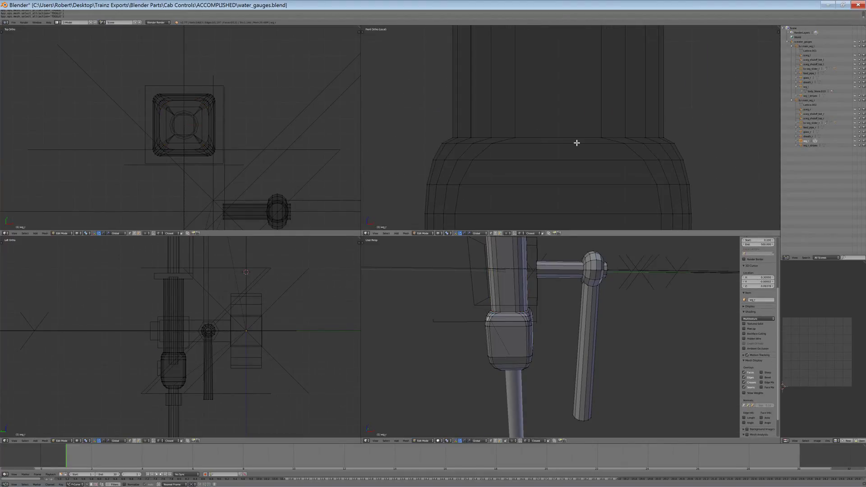
{"action": "key", "text": "a"}
{"action": "scroll", "coordinate": [156, 103], "scroll_direction": "up", "scroll_amount": 6}
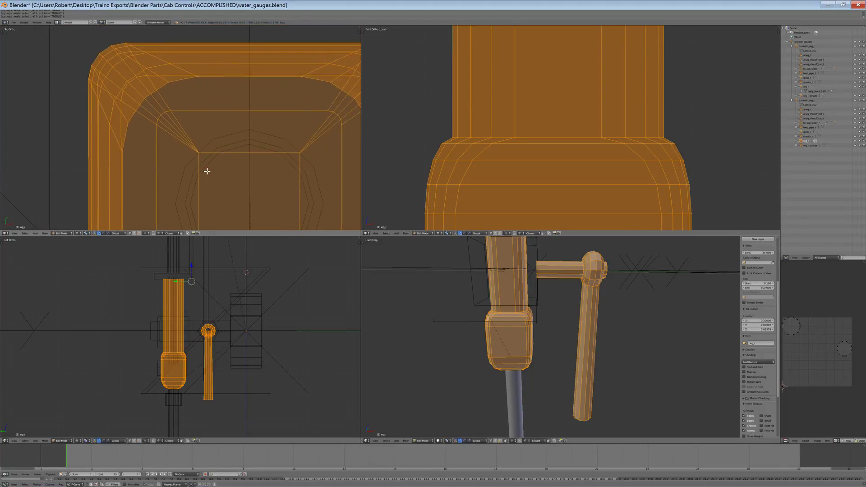
{"action": "scroll", "coordinate": [213, 183], "scroll_direction": "up", "scroll_amount": 1}
{"action": "key", "text": "a"}
{"action": "left_click_drag", "start_coordinate": [200, 167], "coordinate": [191, 162]}
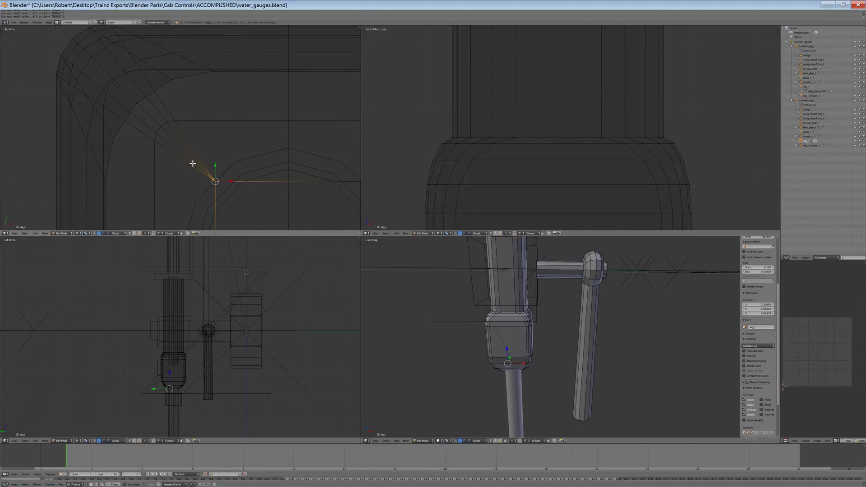
{"action": "scroll", "coordinate": [568, 318], "scroll_direction": "down", "scroll_amount": 7}
{"action": "scroll", "coordinate": [294, 325], "scroll_direction": "up", "scroll_amount": 8}
{"action": "key", "text": "a"}
Mark a seam along the underside edges of the horizontal lever shaft and its round knuckle
{"action": "scroll", "coordinate": [173, 396], "scroll_direction": "down", "scroll_amount": 3}
{"action": "key", "text": "b"}
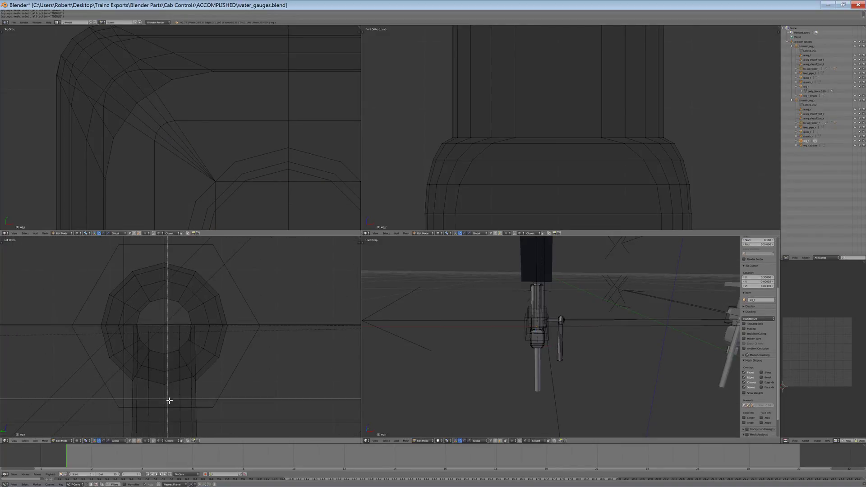
{"action": "left_click_drag", "start_coordinate": [160, 348], "coordinate": [160, 348]}
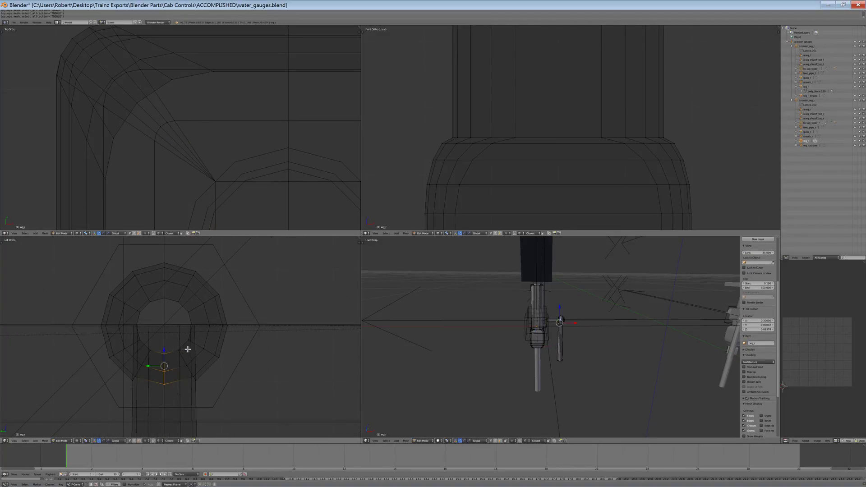
{"action": "scroll", "coordinate": [186, 350], "scroll_direction": "down", "scroll_amount": 6}
{"action": "scroll", "coordinate": [226, 253], "scroll_direction": "up", "scroll_amount": 8}
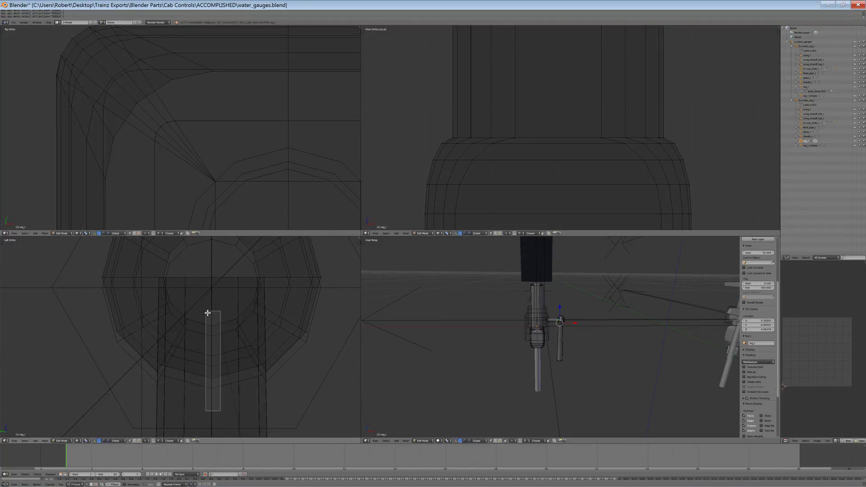
{"action": "key", "text": "ctrl+e"}
{"action": "left_click", "coordinate": [215, 312]}
{"action": "scroll", "coordinate": [637, 129], "scroll_direction": "down", "scroll_amount": 4}
{"action": "scroll", "coordinate": [622, 116], "scroll_direction": "up", "scroll_amount": 7}
{"action": "scroll", "coordinate": [584, 130], "scroll_direction": "up", "scroll_amount": 4}
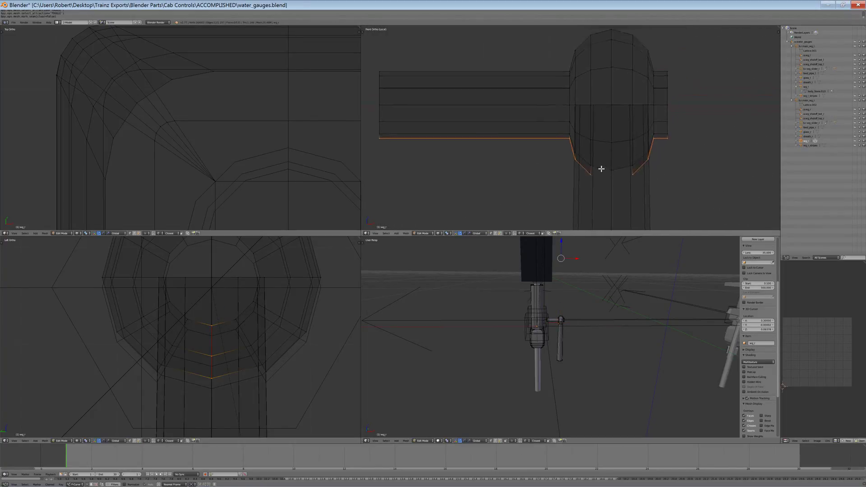
{"action": "key", "text": "a"}
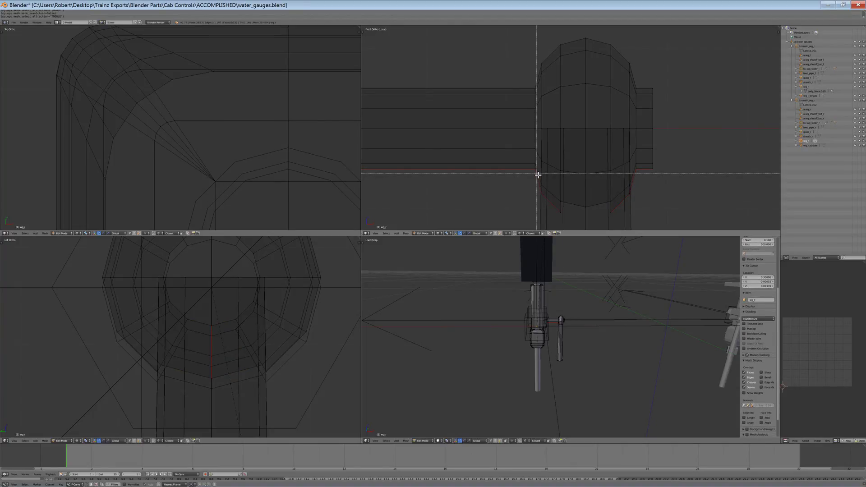
Select the linked shaft-and-knuckle meshes of the upper and lower levers and unwrap their UVs
{"action": "right_click", "coordinate": [538, 144]}
{"action": "key", "text": "ctrl+l"}
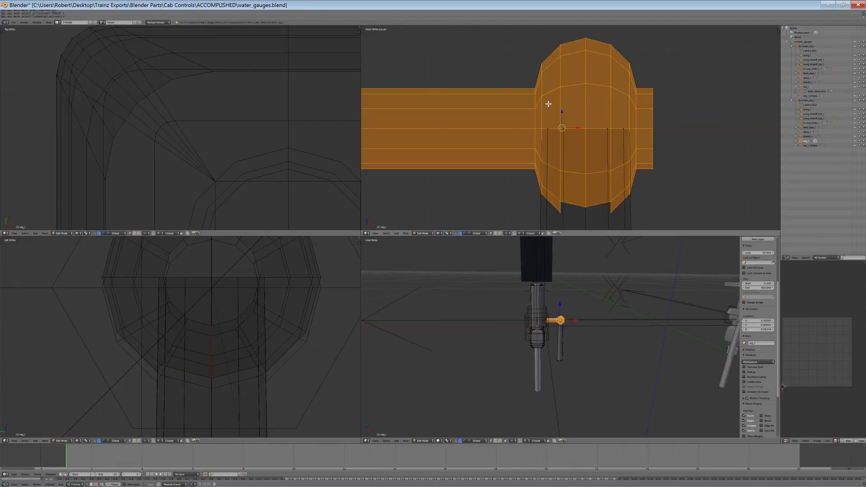
{"action": "key", "text": "u"}
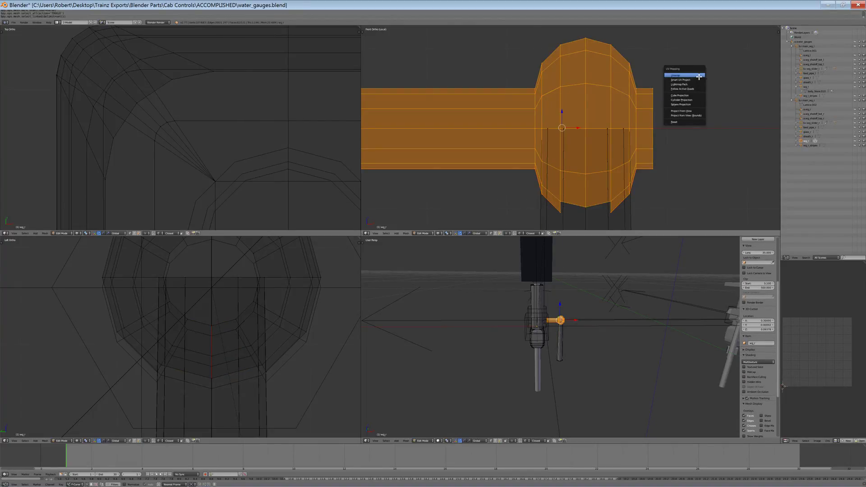
{"action": "left_click", "coordinate": [699, 77]}
{"action": "scroll", "coordinate": [812, 356], "scroll_direction": "up", "scroll_amount": 2}
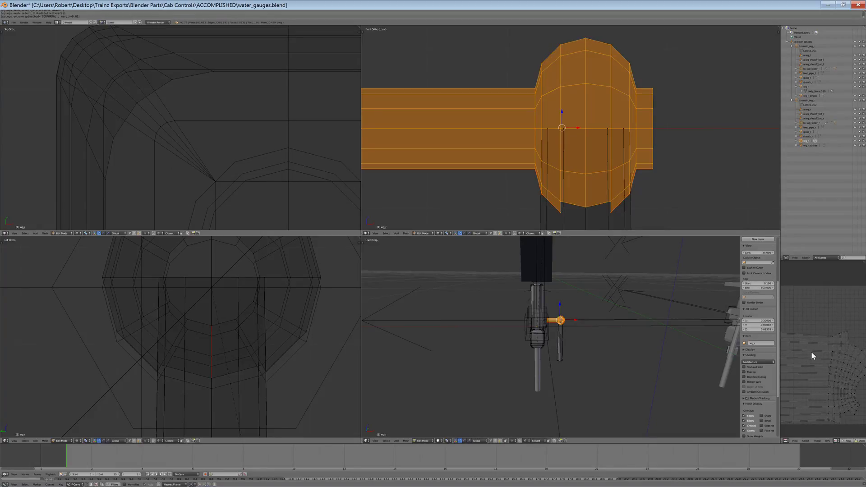
{"action": "scroll", "coordinate": [271, 322], "scroll_direction": "down", "scroll_amount": 4}
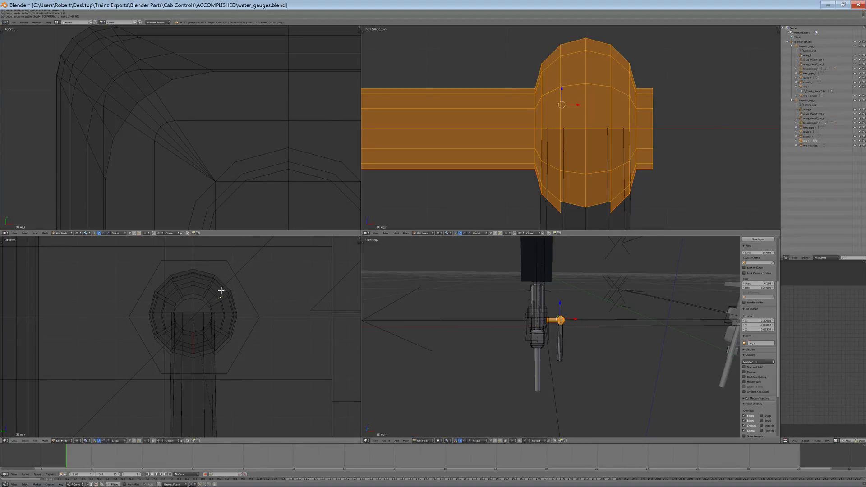
{"action": "key", "text": "ctrl+l"}
{"action": "key", "text": "u"}
{"action": "left_click", "coordinate": [221, 290]}
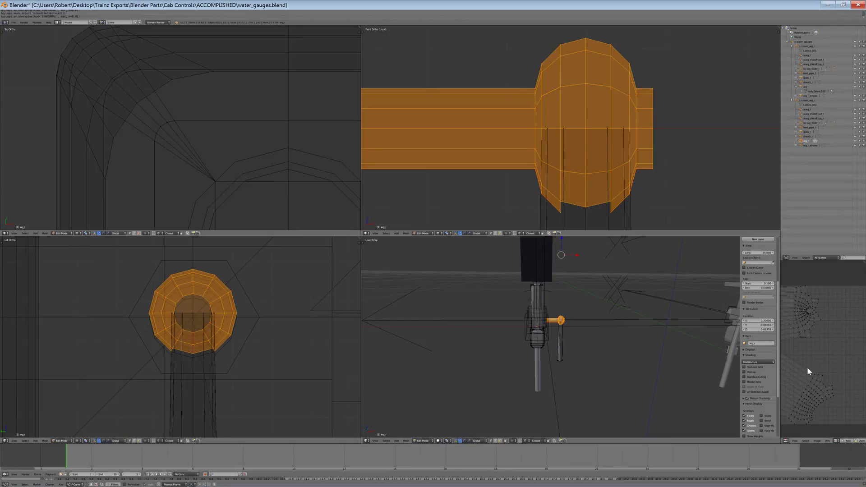
{"action": "middle_click_drag", "start_coordinate": [827, 364], "coordinate": [827, 346]}
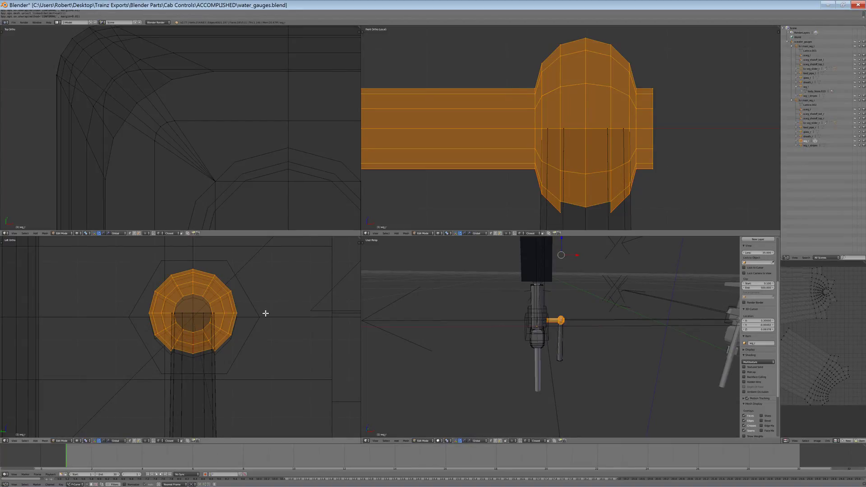
Select the end-cap faces of the horizontal lever shafts, unwrap them separately and hide them
{"action": "scroll", "coordinate": [557, 131], "scroll_direction": "down", "scroll_amount": 7}
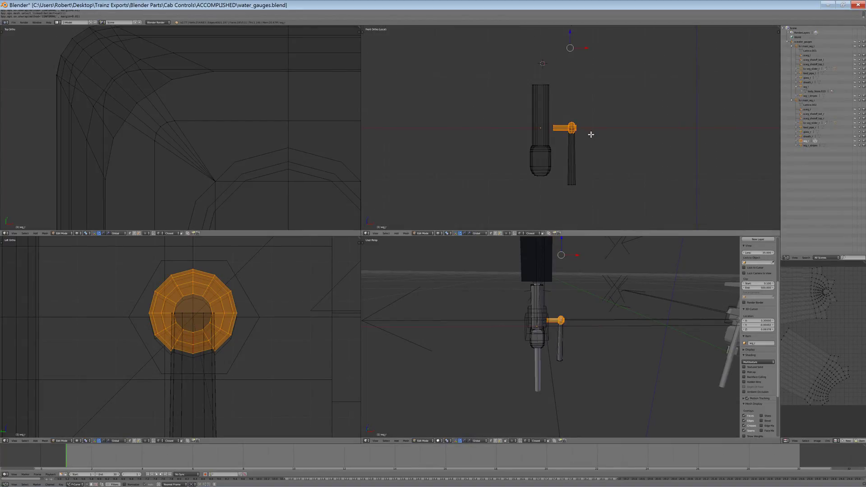
{"action": "scroll", "coordinate": [589, 135], "scroll_direction": "up", "scroll_amount": 7}
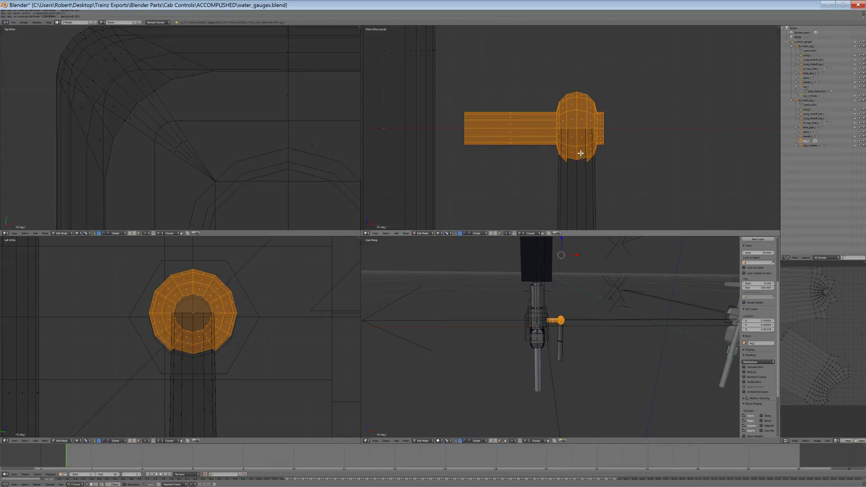
{"action": "scroll", "coordinate": [566, 166], "scroll_direction": "down", "scroll_amount": 7}
{"action": "scroll", "coordinate": [565, 198], "scroll_direction": "up", "scroll_amount": 5}
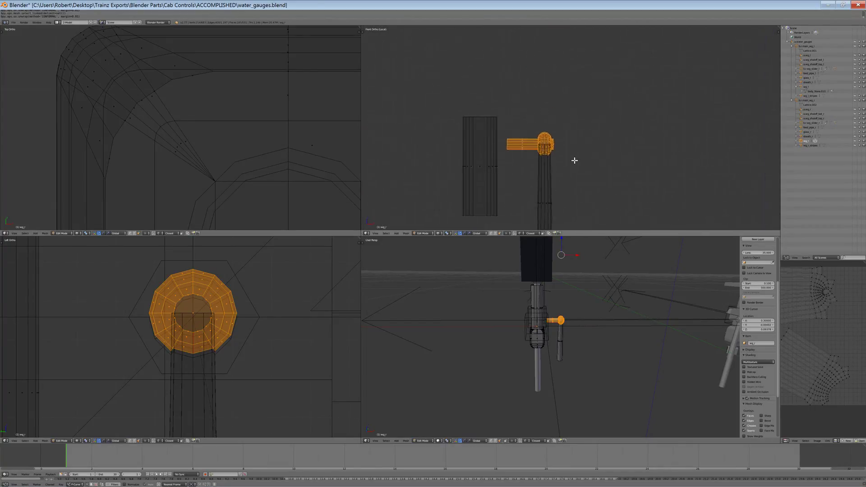
{"action": "right_click", "coordinate": [562, 133]}
{"action": "key", "text": "u"}
{"action": "left_click", "coordinate": [581, 131]}
{"action": "key", "text": "h"}
Unwrap the linked shaft-and-knuckle meshes of both levers without their end caps, and hide them
{"action": "right_click", "coordinate": [500, 92]}
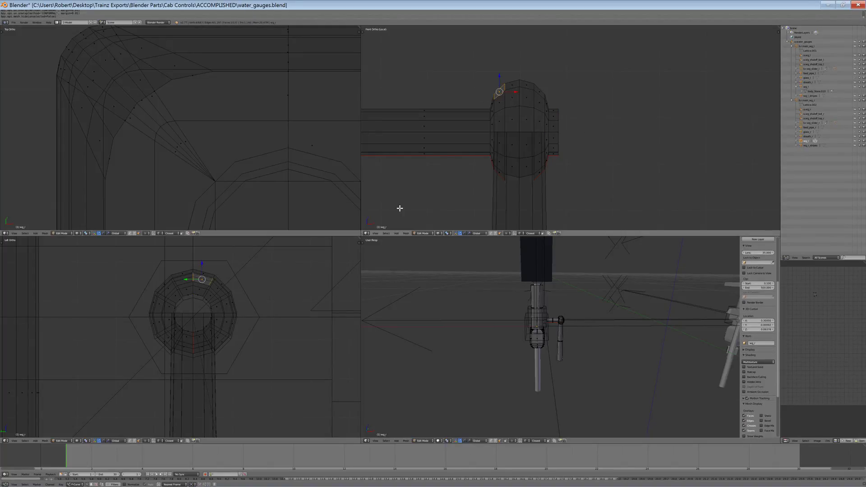
{"action": "scroll", "coordinate": [393, 264], "scroll_direction": "down", "scroll_amount": 2}
{"action": "scroll", "coordinate": [343, 267], "scroll_direction": "down", "scroll_amount": 4}
{"action": "scroll", "coordinate": [517, 104], "scroll_direction": "down", "scroll_amount": 4}
{"action": "scroll", "coordinate": [518, 105], "scroll_direction": "down", "scroll_amount": 9}
{"action": "middle_click_drag", "start_coordinate": [583, 169], "coordinate": [580, 61], "text": "shift"}
{"action": "key", "text": "ctrl+l"}
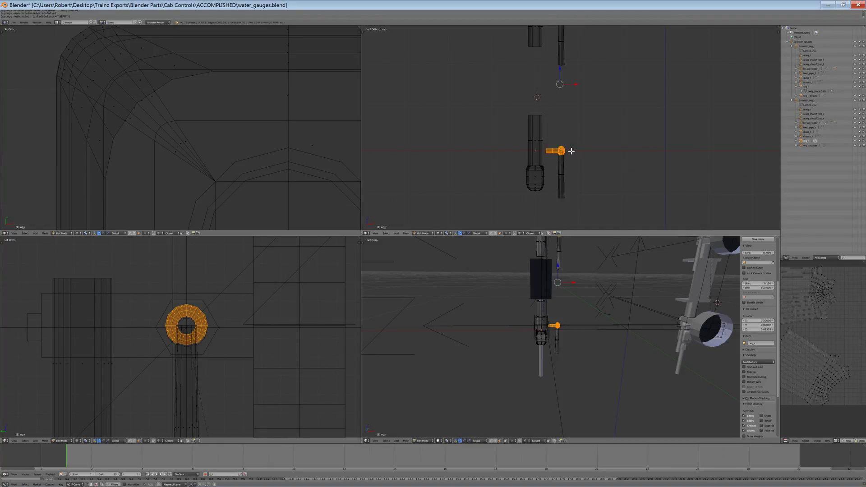
{"action": "key", "text": "u"}
{"action": "left_click", "coordinate": [566, 153]}
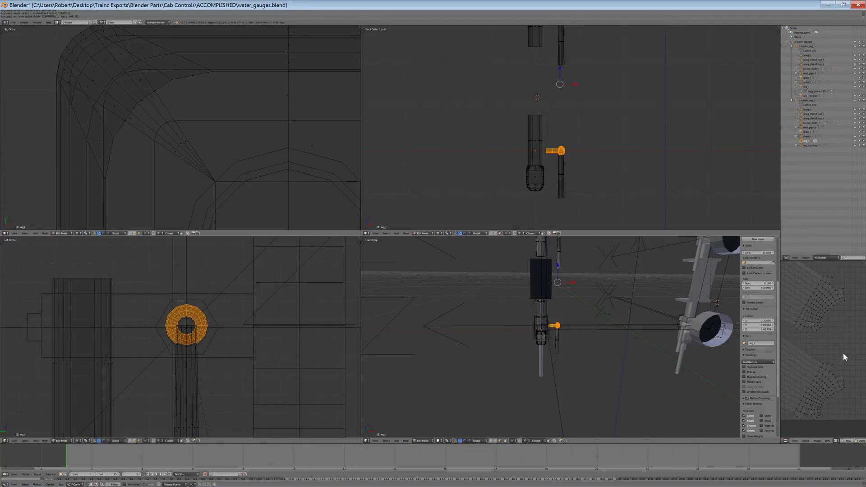
{"action": "key", "text": "h"}
{"action": "scroll", "coordinate": [606, 145], "scroll_direction": "up", "scroll_amount": 5}
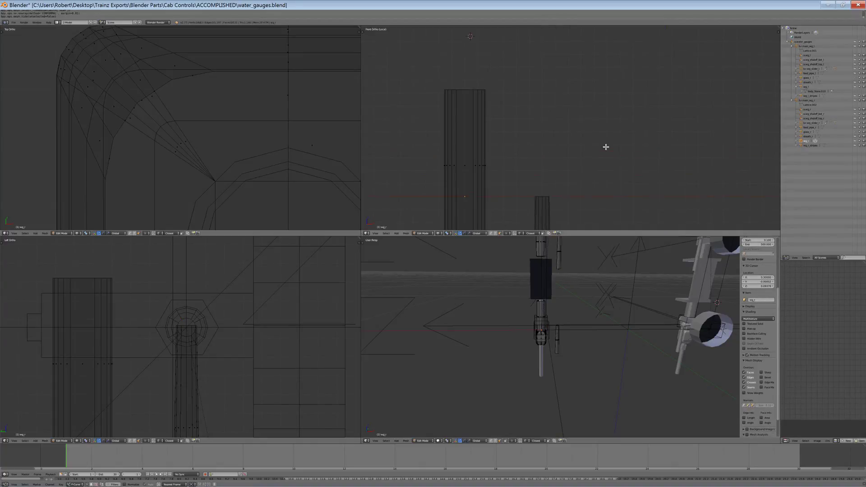
Select the end-cap faces of the vertical lever handles and hide them
{"action": "key", "text": "a"}
{"action": "scroll", "coordinate": [197, 132], "scroll_direction": "down", "scroll_amount": 5}
{"action": "scroll", "coordinate": [196, 132], "scroll_direction": "down", "scroll_amount": 6}
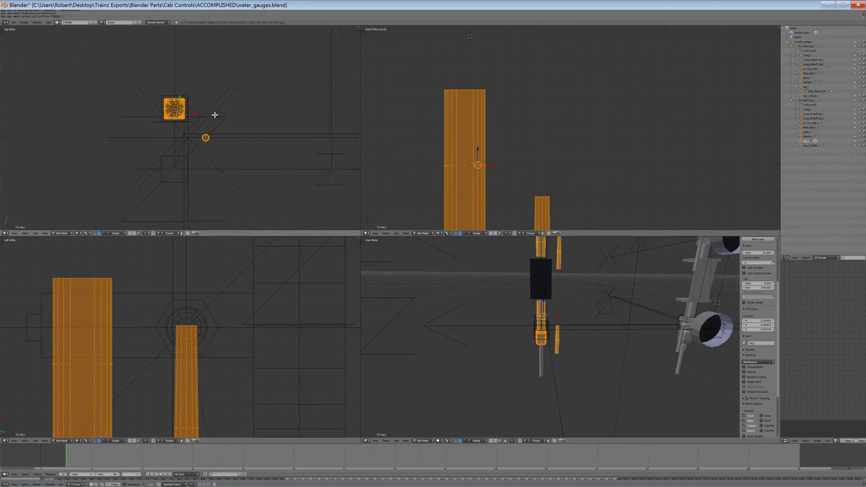
{"action": "scroll", "coordinate": [216, 131], "scroll_direction": "up", "scroll_amount": 4}
{"action": "key", "text": "a"}
{"action": "key", "text": "b"}
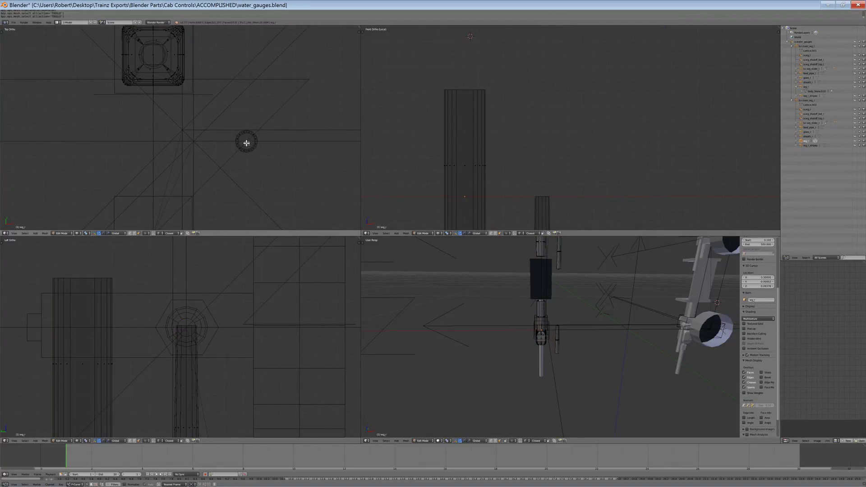
{"action": "left_click", "coordinate": [246, 143]}
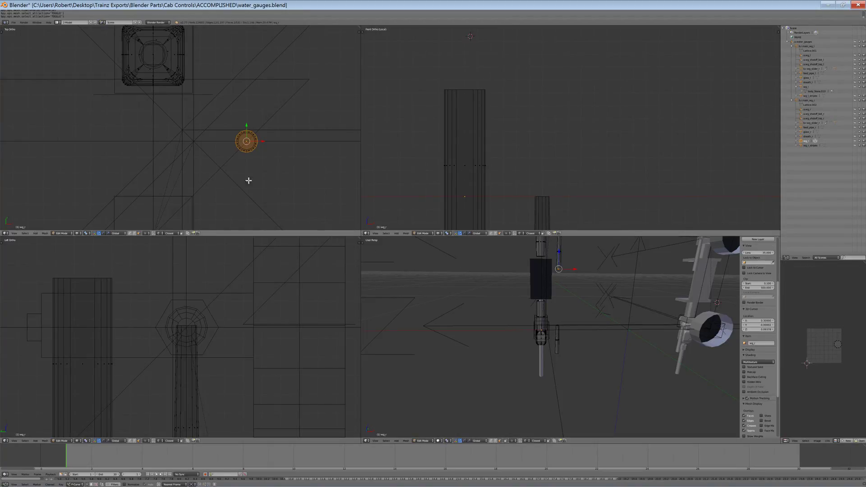
{"action": "key", "text": "h"}
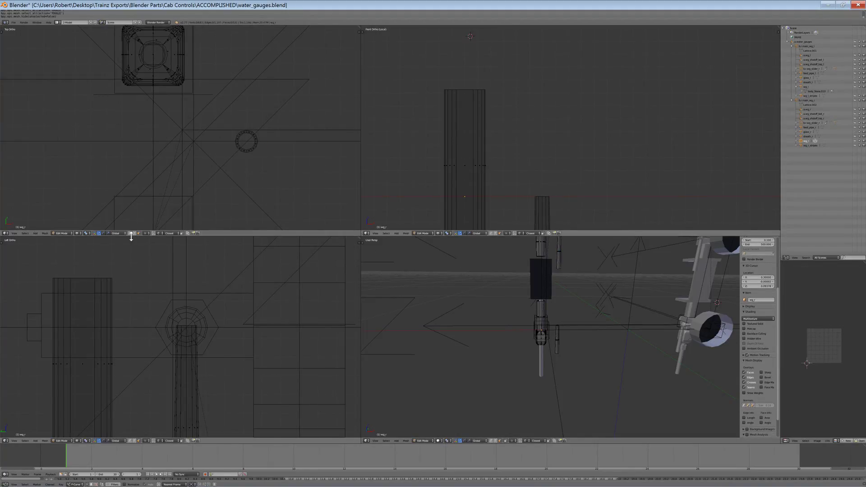
Mark a seam along one lengthwise edge of the upper and lower vertical lever handles
{"action": "scroll", "coordinate": [253, 184], "scroll_direction": "down", "scroll_amount": 5}
{"action": "scroll", "coordinate": [181, 159], "scroll_direction": "up", "scroll_amount": 8}
{"action": "scroll", "coordinate": [228, 184], "scroll_direction": "down", "scroll_amount": 4}
{"action": "left_click_drag", "start_coordinate": [245, 166], "coordinate": [254, 199]}
{"action": "key", "text": "ctrl+e"}
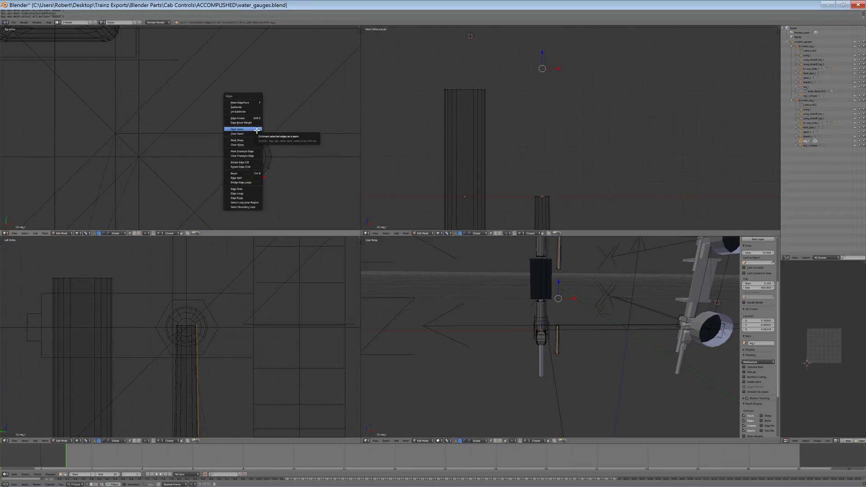
{"action": "left_click", "coordinate": [257, 130]}
Unwrap the linked vertical handle meshes using the marked seam and hide them
{"action": "key", "text": "ctrl+l"}
{"action": "key", "text": "u"}
{"action": "left_click", "coordinate": [257, 133]}
{"action": "key", "text": "h"}
Reveal all hidden gauge parts and hide them again, leaving the main body unhidden
{"action": "scroll", "coordinate": [593, 360], "scroll_direction": "down", "scroll_amount": 3}
{"action": "middle_click_drag", "start_coordinate": [562, 352], "coordinate": [576, 355]}
{"action": "scroll", "coordinate": [576, 354], "scroll_direction": "up", "scroll_amount": 3}
{"action": "key", "text": "a"}
{"action": "key", "text": "a"}
{"action": "key", "text": "alt+h"}
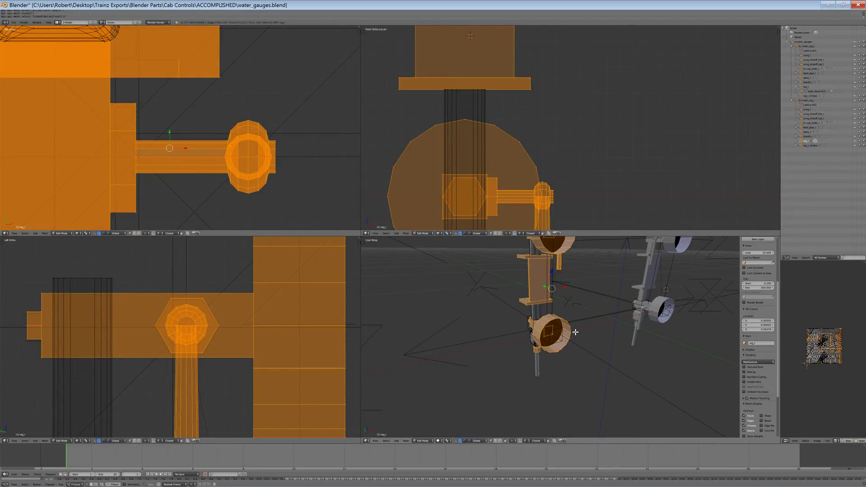
{"action": "key", "text": "h"}
{"action": "key", "text": "a"}
{"action": "key", "text": "a"}
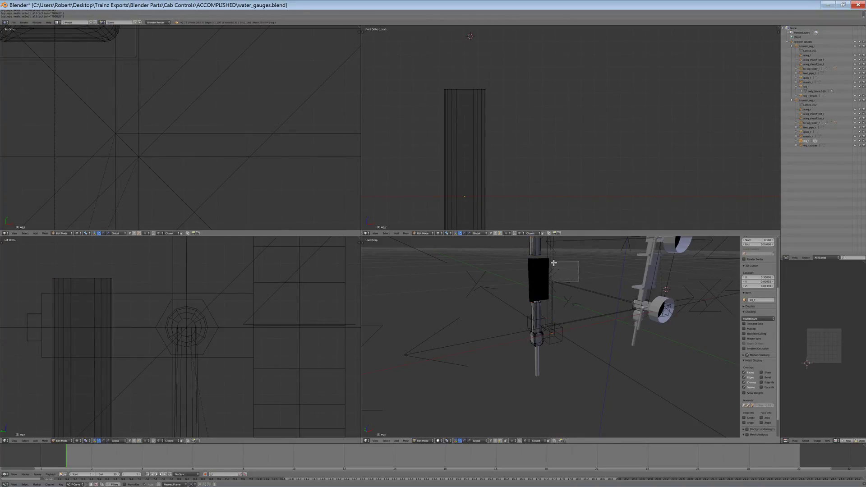
Delete the stray vertices at the lever handles from the revealed mesh and save the file
{"action": "middle_click_drag", "start_coordinate": [604, 282], "coordinate": [523, 284]}
{"action": "key", "text": "ctrl+i"}
{"action": "key", "text": "alt+h"}
{"action": "key", "text": "ctrl+i"}
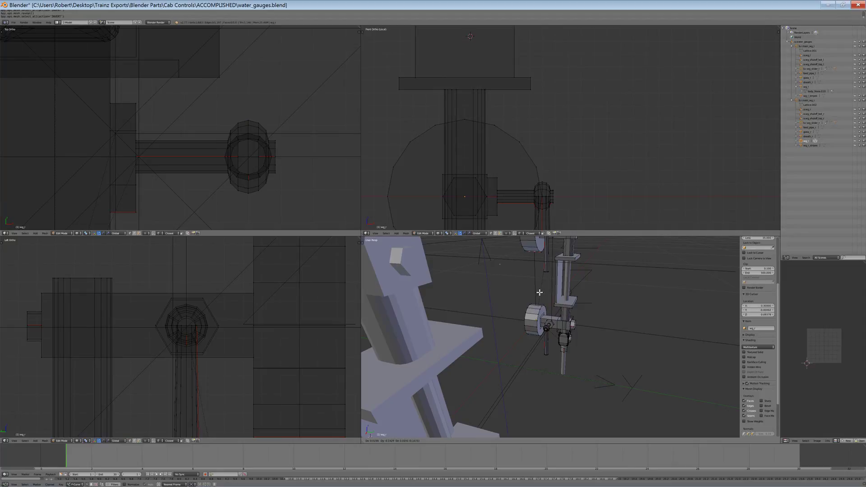
{"action": "key", "text": "x"}
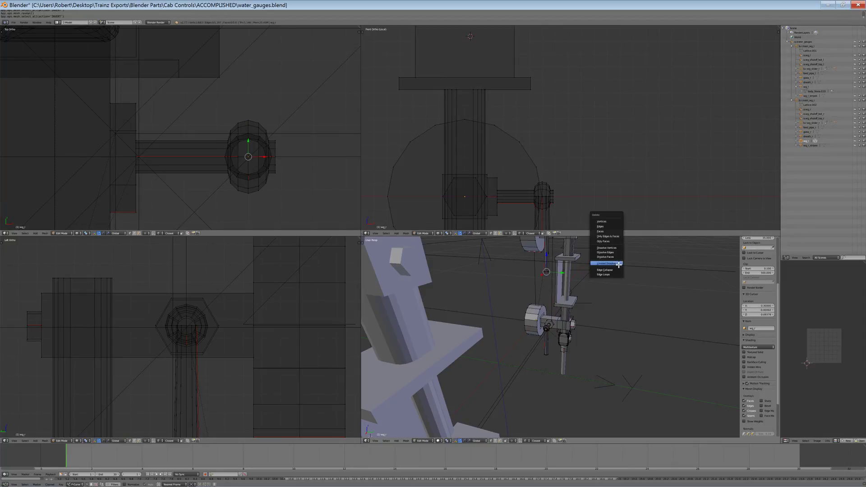
{"action": "left_click", "coordinate": [608, 223]}
{"action": "middle_click_drag", "start_coordinate": [572, 296], "coordinate": [711, 364]}
{"action": "key", "text": "ctrl+s"}
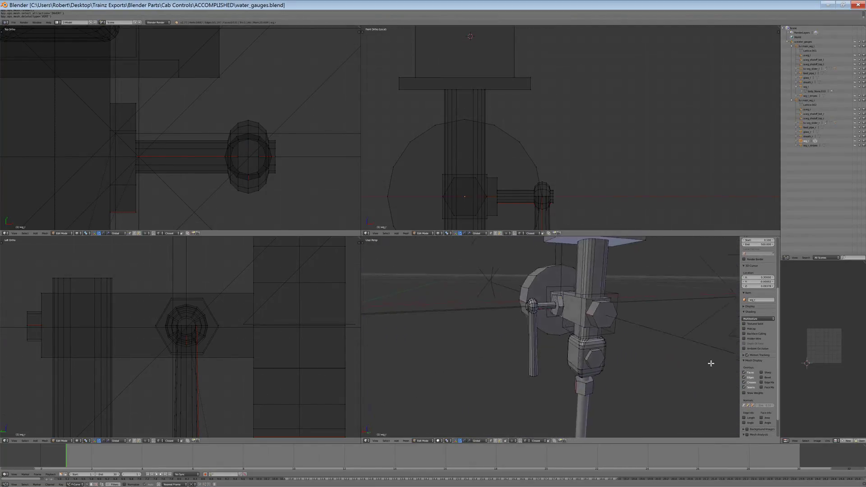
Undo the vertex deletion and the reveal so that only the gauge body is unhidden
{"action": "key", "text": "ctrl+z"}
{"action": "key", "text": "ctrl+z"}
{"action": "key", "text": "ctrl+z"}
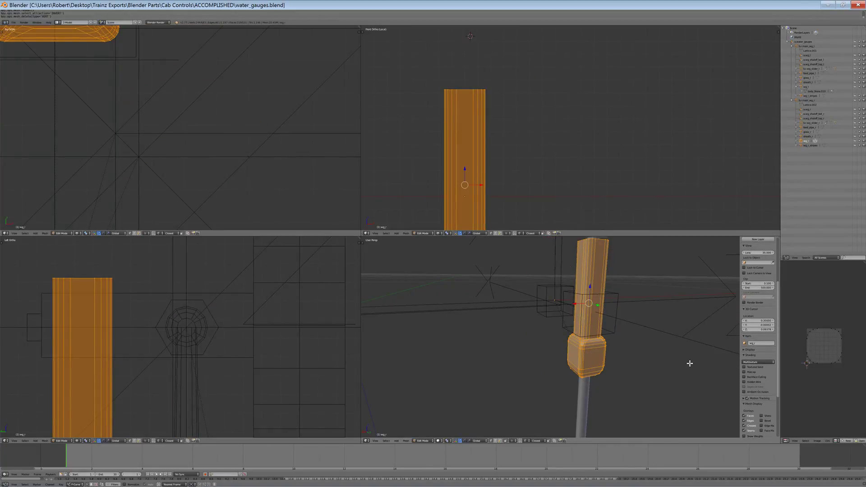
{"action": "key", "text": "ctrl+shift+z"}
{"action": "key", "text": "ctrl+shift+z"}
{"action": "key", "text": "ctrl+z"}
{"action": "key", "text": "ctrl+z"}
Examine the remaining gauge body geometry in the top and side views, toggling its selection
{"action": "scroll", "coordinate": [638, 360], "scroll_direction": "down", "scroll_amount": 5}
{"action": "key", "text": "a"}
{"action": "scroll", "coordinate": [619, 354], "scroll_direction": "down", "scroll_amount": 4}
{"action": "scroll", "coordinate": [226, 323], "scroll_direction": "down", "scroll_amount": 10}
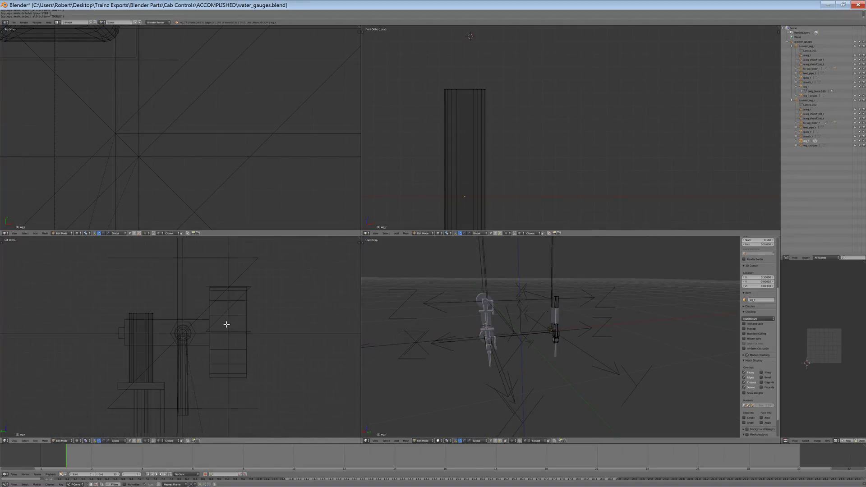
{"action": "key", "text": "a"}
{"action": "scroll", "coordinate": [226, 324], "scroll_direction": "up", "scroll_amount": 5}
{"action": "scroll", "coordinate": [135, 118], "scroll_direction": "down", "scroll_amount": 5}
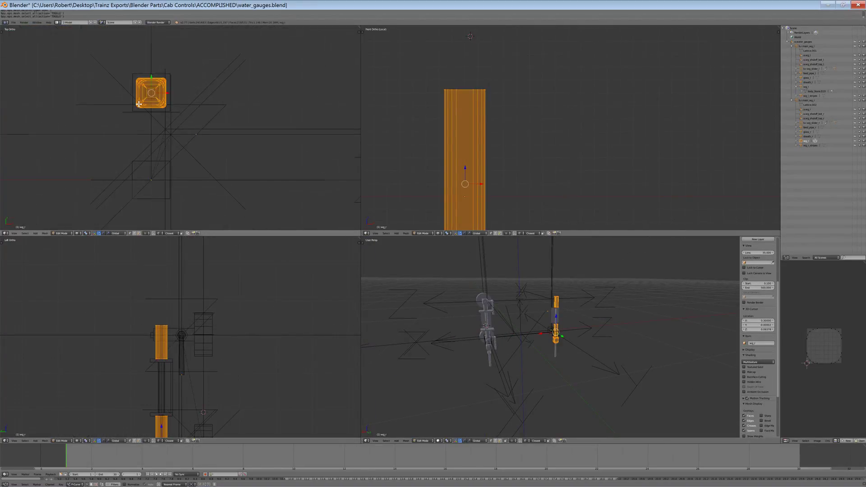
{"action": "key", "text": "a"}
{"action": "key", "text": "a"}
{"action": "scroll", "coordinate": [207, 135], "scroll_direction": "up", "scroll_amount": 8}
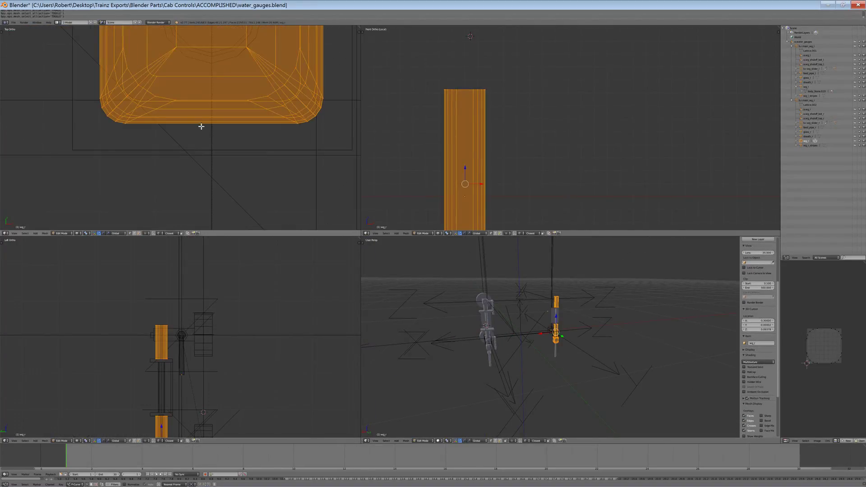
{"action": "scroll", "coordinate": [208, 143], "scroll_direction": "up", "scroll_amount": 3}
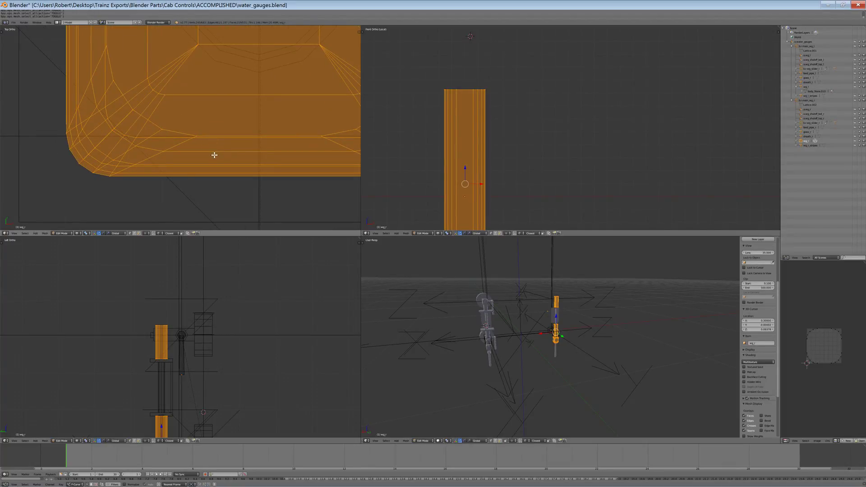
{"action": "scroll", "coordinate": [210, 157], "scroll_direction": "down", "scroll_amount": 8}
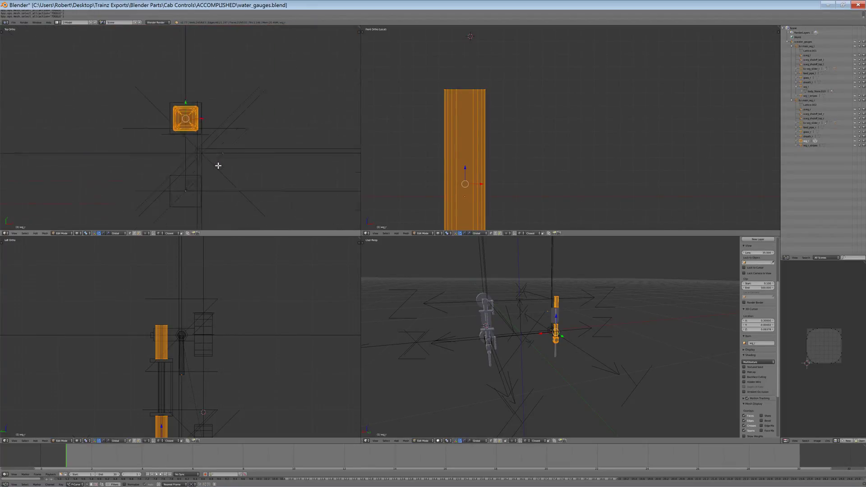
Mark a seam along the gauge body's inner square edge and the chain of edges running down its adjoining corner
{"action": "middle_click_drag", "start_coordinate": [190, 164], "coordinate": [224, 161], "text": "shift"}
{"action": "scroll", "coordinate": [208, 153], "scroll_direction": "up", "scroll_amount": 8}
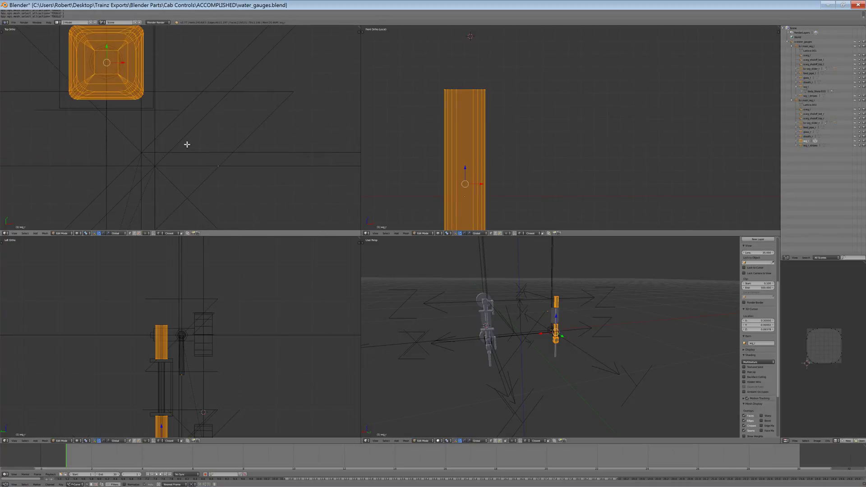
{"action": "scroll", "coordinate": [576, 335], "scroll_direction": "up", "scroll_amount": 6}
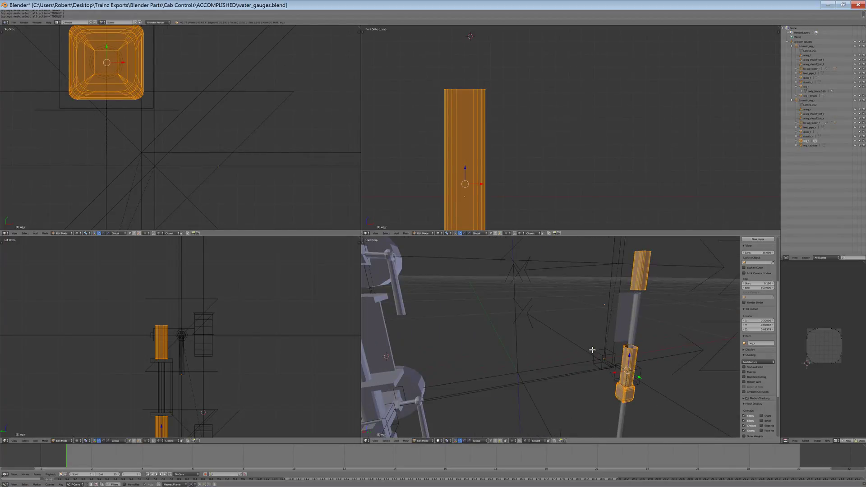
{"action": "scroll", "coordinate": [157, 108], "scroll_direction": "up", "scroll_amount": 3}
{"action": "middle_click_drag", "start_coordinate": [156, 108], "coordinate": [219, 164], "text": "shift"}
{"action": "scroll", "coordinate": [220, 165], "scroll_direction": "up", "scroll_amount": 4}
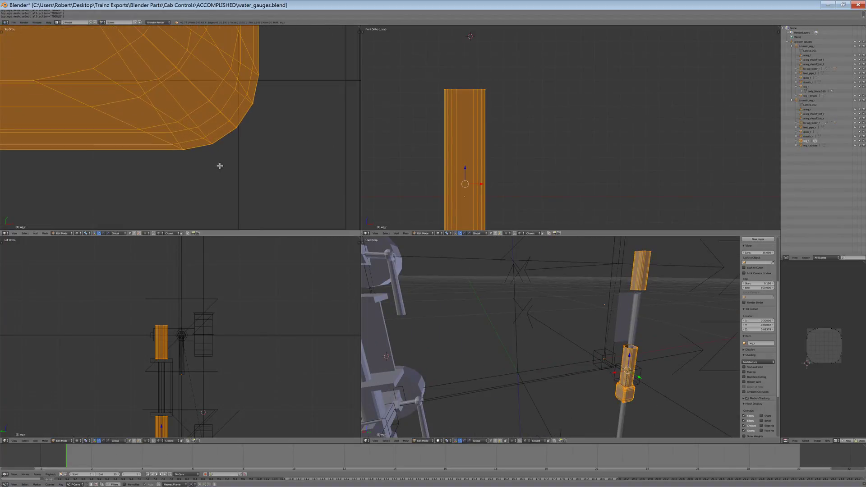
{"action": "key", "text": "a"}
{"action": "left_click_drag", "start_coordinate": [34, 82], "coordinate": [189, 158]}
{"action": "scroll", "coordinate": [181, 126], "scroll_direction": "up", "scroll_amount": 3}
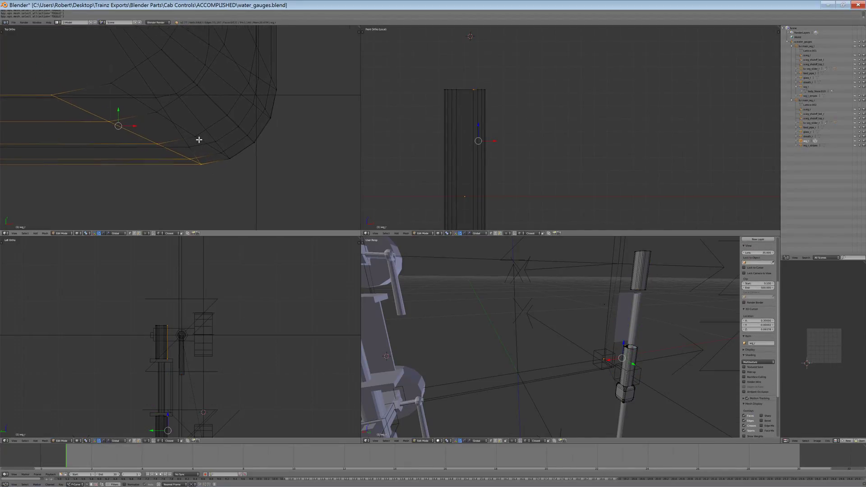
{"action": "left_click_drag", "start_coordinate": [147, 85], "coordinate": [137, 69]}
{"action": "right_click", "coordinate": [136, 68]}
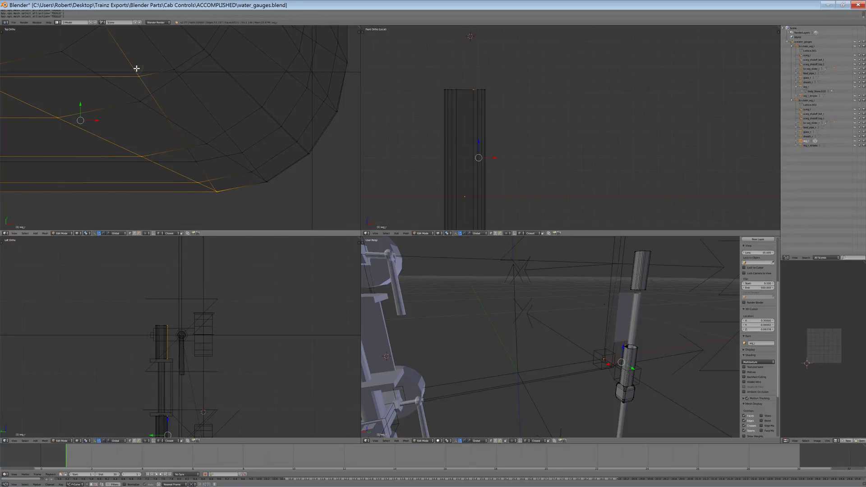
{"action": "left_click_drag", "start_coordinate": [176, 130], "coordinate": [206, 178]}
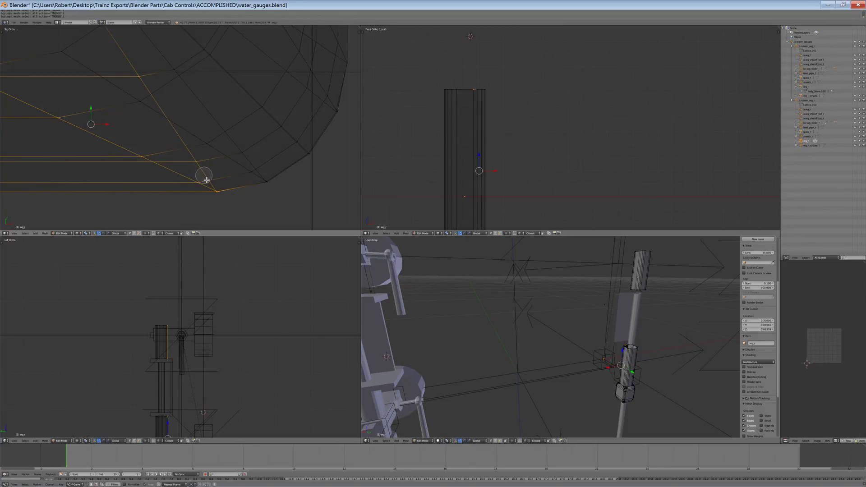
{"action": "scroll", "coordinate": [203, 155], "scroll_direction": "up", "scroll_amount": 5}
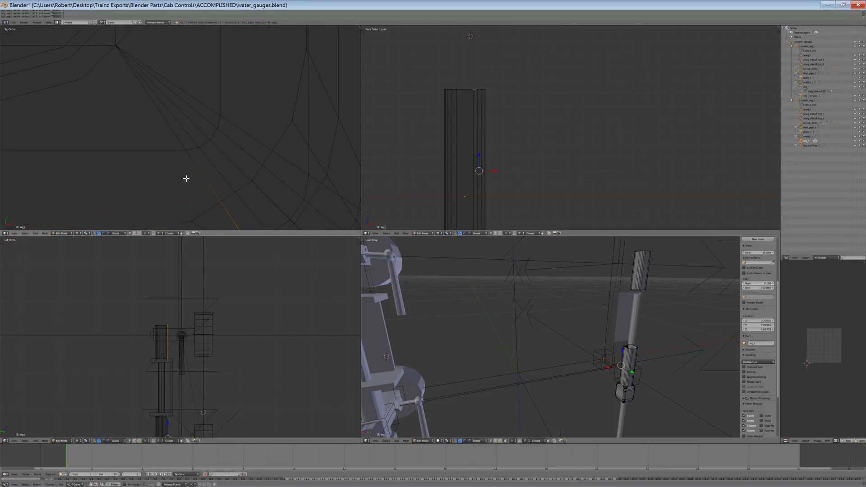
{"action": "scroll", "coordinate": [122, 67], "scroll_direction": "down", "scroll_amount": 6}
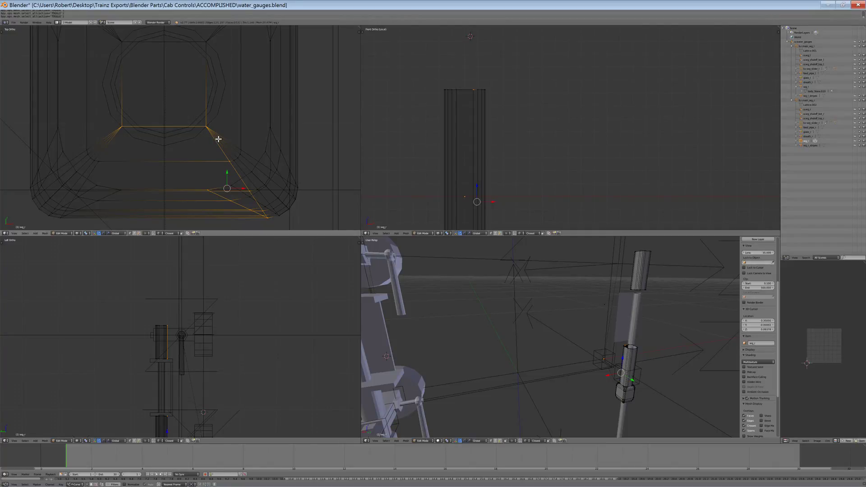
{"action": "key", "text": "ctrl+e"}
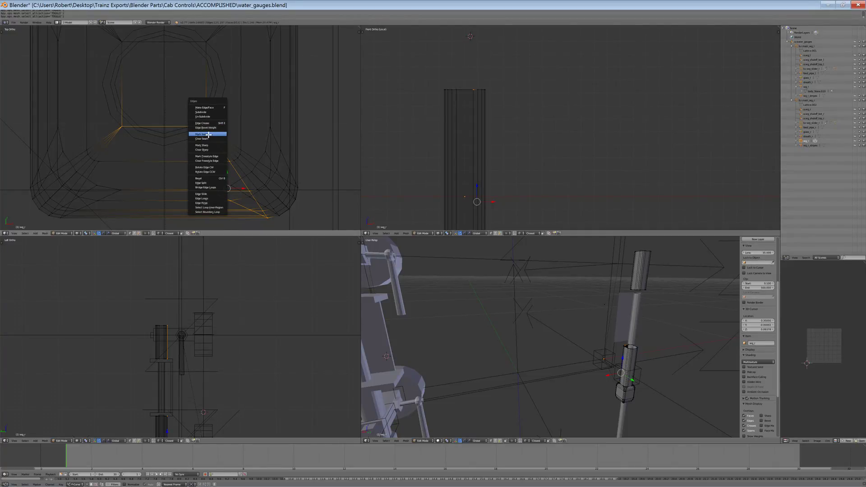
{"action": "left_click", "coordinate": [208, 135]}
{"action": "key", "text": "a"}
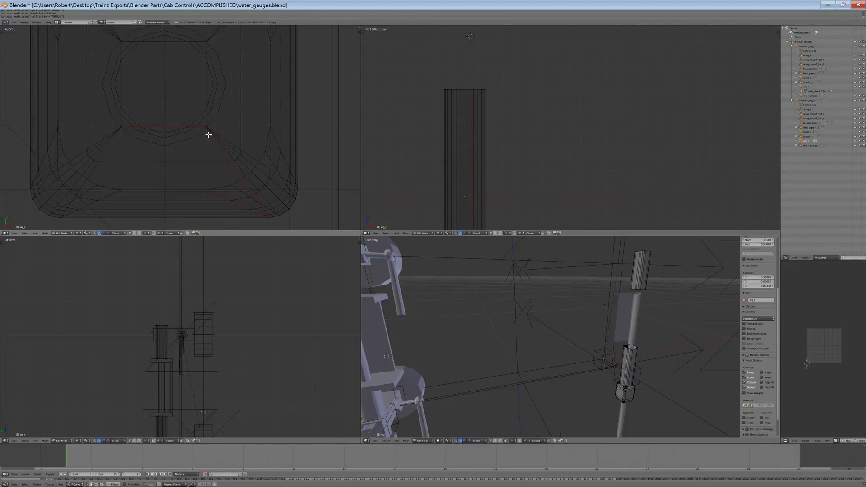
Unwrap all the unhidden gauge body geometry and inspect the UV layout of the lower linked piece
{"action": "key", "text": "a"}
{"action": "key", "text": "u"}
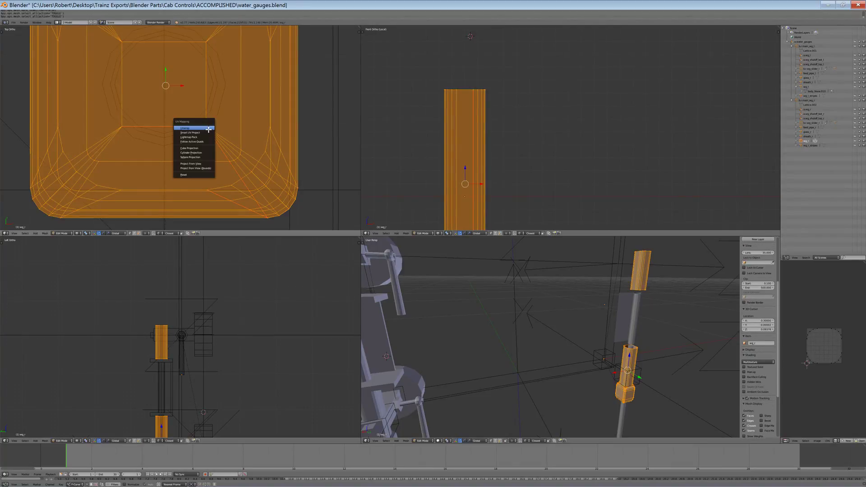
{"action": "left_click", "coordinate": [208, 129]}
{"action": "scroll", "coordinate": [849, 358], "scroll_direction": "up", "scroll_amount": 4}
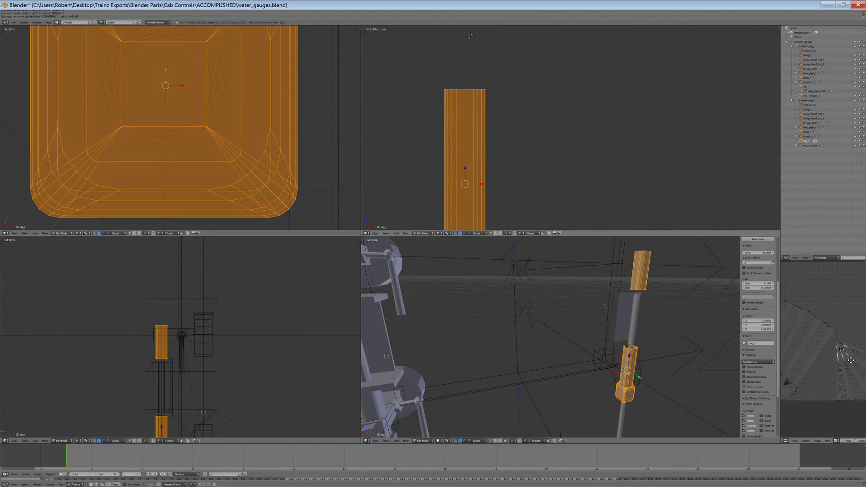
{"action": "scroll", "coordinate": [826, 357], "scroll_direction": "up", "scroll_amount": 2}
{"action": "key", "text": "a"}
{"action": "key", "text": "a"}
{"action": "key", "text": "a"}
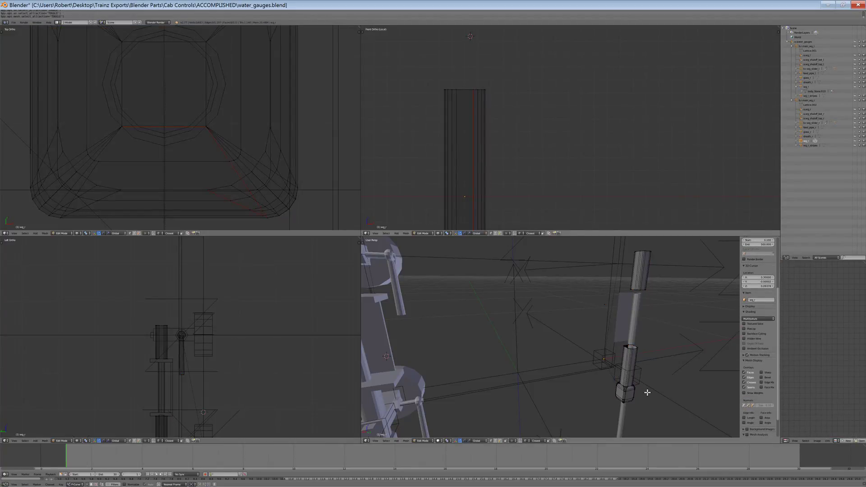
{"action": "key", "text": "ctrl+l"}
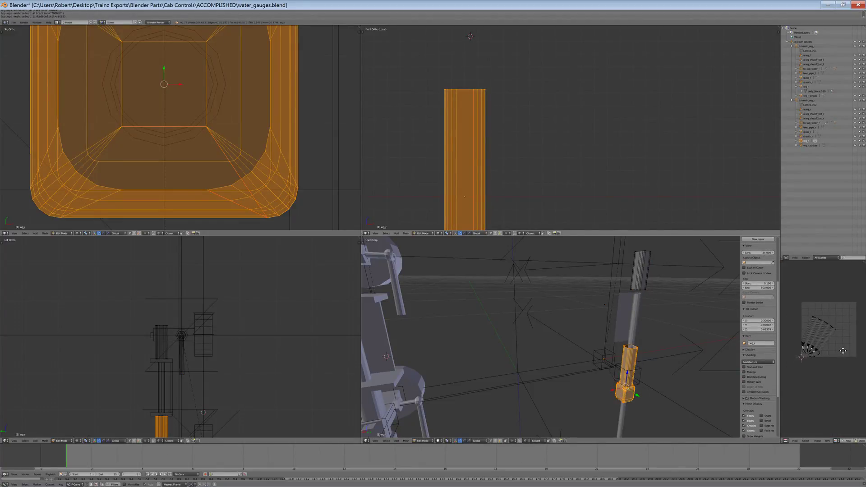
{"action": "middle_click_drag", "start_coordinate": [833, 337], "coordinate": [865, 341]}
{"action": "scroll", "coordinate": [858, 347], "scroll_direction": "up", "scroll_amount": 7}
{"action": "scroll", "coordinate": [846, 369], "scroll_direction": "down", "scroll_amount": 10}
Unwrap the top cap of the upper body piece on its own and hide it
{"action": "key", "text": "a"}
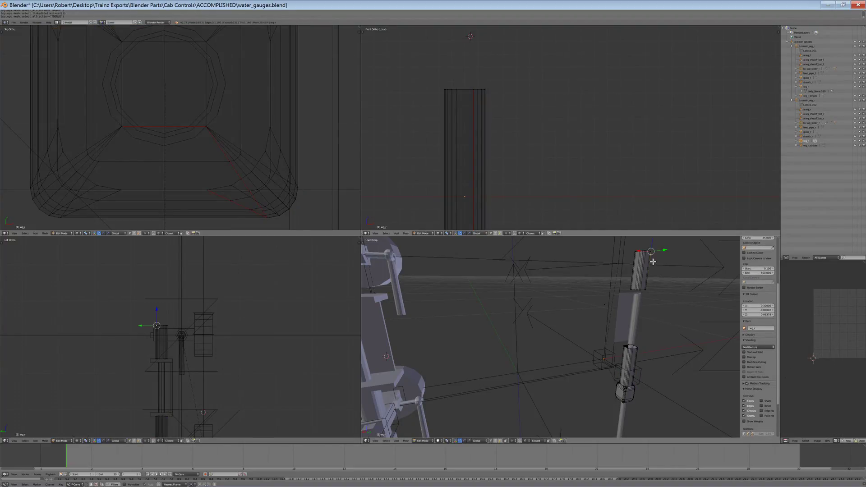
{"action": "key", "text": "l"}
{"action": "key", "text": "KP_Decimal"}
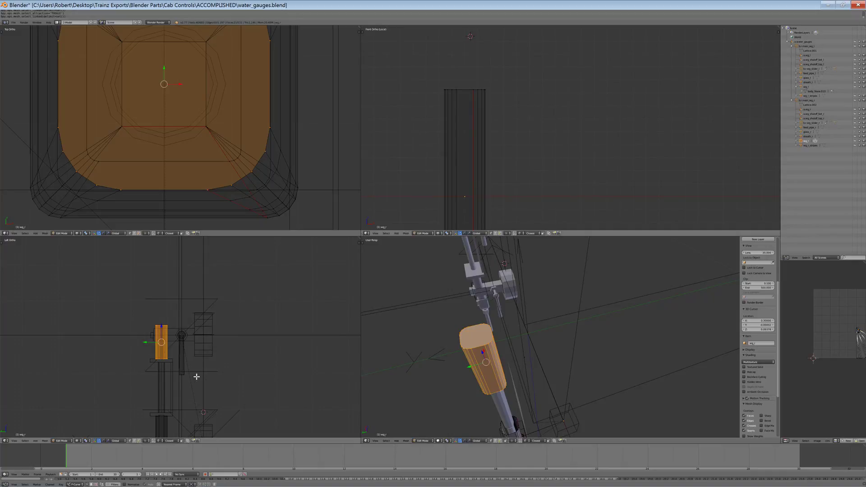
{"action": "key", "text": "KP_Decimal"}
{"action": "key", "text": "a"}
{"action": "key", "text": "b"}
{"action": "left_click_drag", "start_coordinate": [186, 324], "coordinate": [84, 283]}
{"action": "key", "text": "u"}
{"action": "left_click", "coordinate": [167, 284]}
{"action": "key", "text": "h"}
Select all the linked side walls of the upper body piece and unwrap them
{"action": "key", "text": "b"}
{"action": "left_click_drag", "start_coordinate": [159, 363], "coordinate": [70, 325]}
{"action": "key", "text": "ctrl+l"}
{"action": "key", "text": "u"}
{"action": "left_click", "coordinate": [140, 285]}
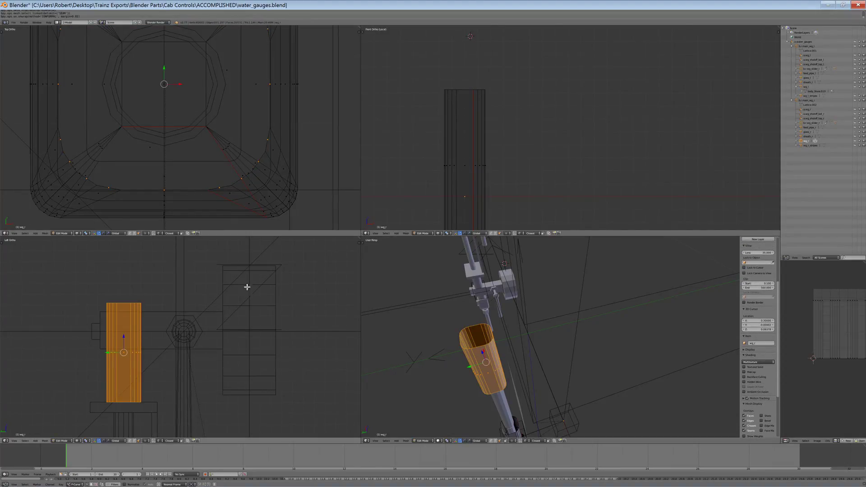
{"action": "key", "text": "a"}
Examine the UV islands of the lower body piece with its linked geometry selected
{"action": "middle_click_drag", "start_coordinate": [563, 348], "coordinate": [587, 359]}
{"action": "right_click", "coordinate": [554, 367]}
{"action": "key", "text": "ctrl+l"}
{"action": "scroll", "coordinate": [836, 356], "scroll_direction": "up", "scroll_amount": 8}
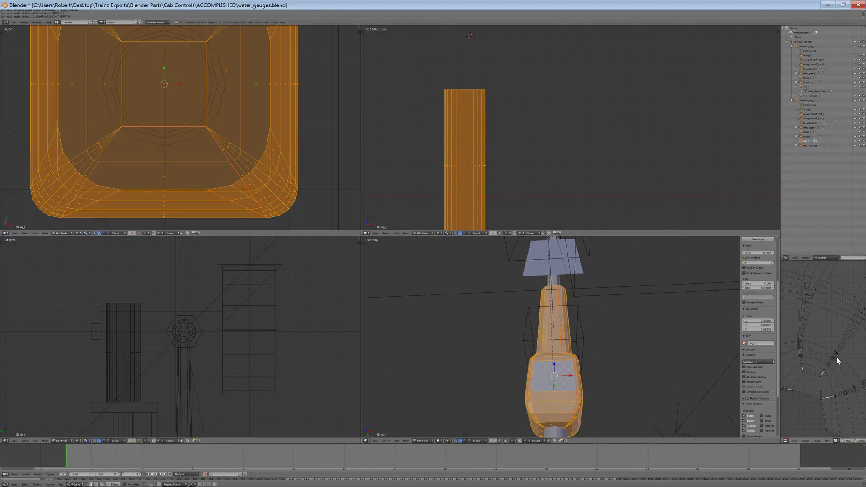
{"action": "scroll", "coordinate": [843, 347], "scroll_direction": "down", "scroll_amount": 6}
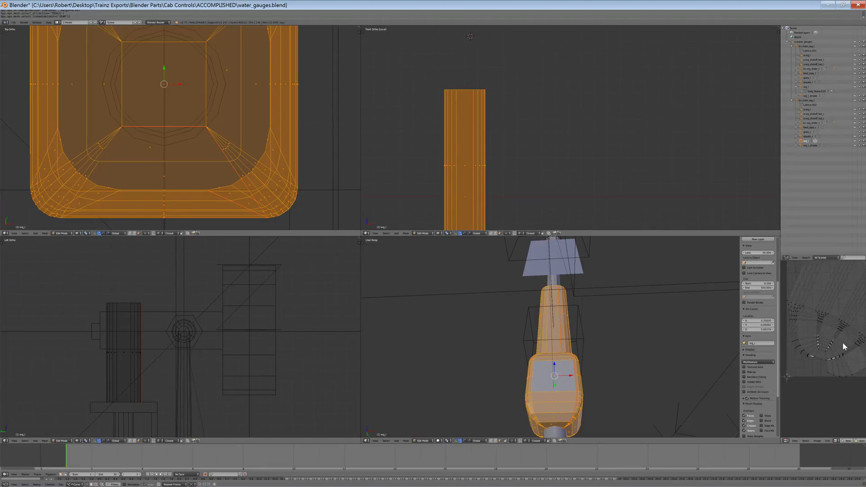
{"action": "scroll", "coordinate": [582, 390], "scroll_direction": "up", "scroll_amount": 1}
{"action": "key", "text": "a"}
{"action": "scroll", "coordinate": [582, 391], "scroll_direction": "down", "scroll_amount": 3}
{"action": "scroll", "coordinate": [226, 187], "scroll_direction": "up", "scroll_amount": 1}
{"action": "scroll", "coordinate": [226, 188], "scroll_direction": "down", "scroll_amount": 4}
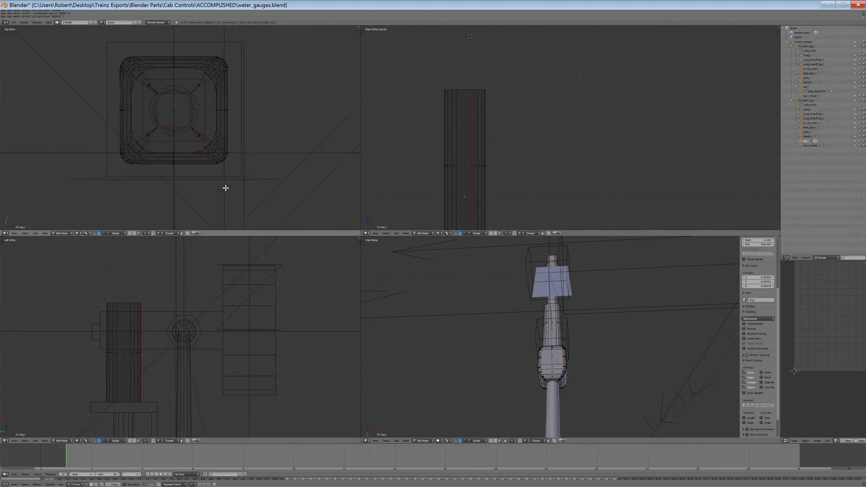
Reveal all hidden gauge parts, select the whole mesh and pack all its UV islands
{"action": "middle_click_drag", "start_coordinate": [571, 378], "coordinate": [539, 379]}
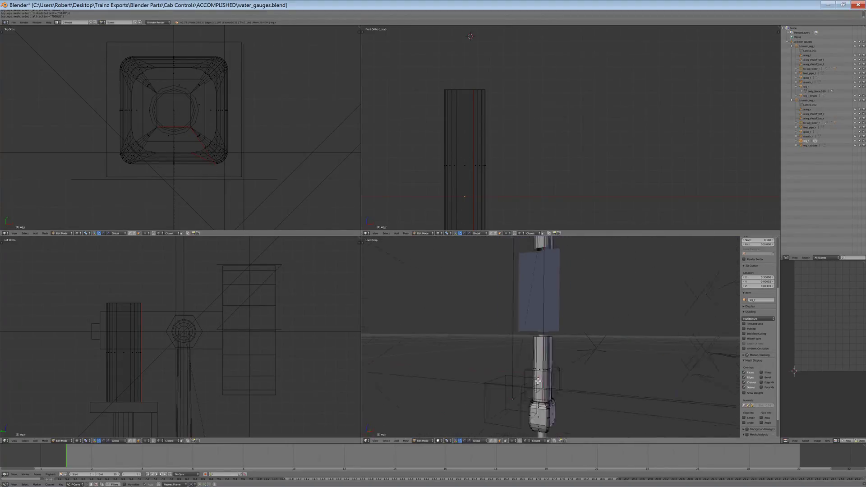
{"action": "scroll", "coordinate": [565, 358], "scroll_direction": "down", "scroll_amount": 5}
{"action": "key", "text": "alt+h"}
{"action": "key", "text": "a"}
{"action": "key", "text": "a"}
{"action": "scroll", "coordinate": [758, 356], "scroll_direction": "up", "scroll_amount": 3}
{"action": "scroll", "coordinate": [829, 355], "scroll_direction": "down", "scroll_amount": 8}
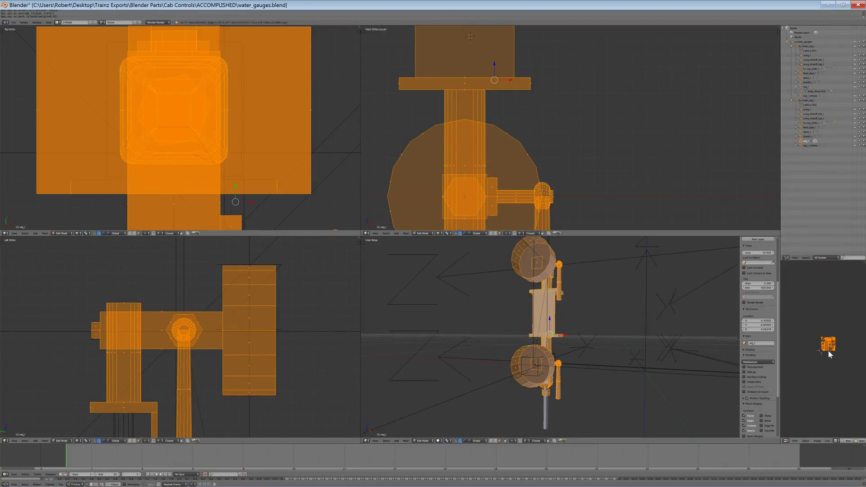
{"action": "scroll", "coordinate": [829, 351], "scroll_direction": "up", "scroll_amount": 9}
{"action": "middle_click_drag", "start_coordinate": [840, 339], "coordinate": [821, 367]}
{"action": "scroll", "coordinate": [826, 358], "scroll_direction": "down", "scroll_amount": 2}
{"action": "key", "text": "ctrl+p"}
{"action": "key", "text": "ctrl+p"}
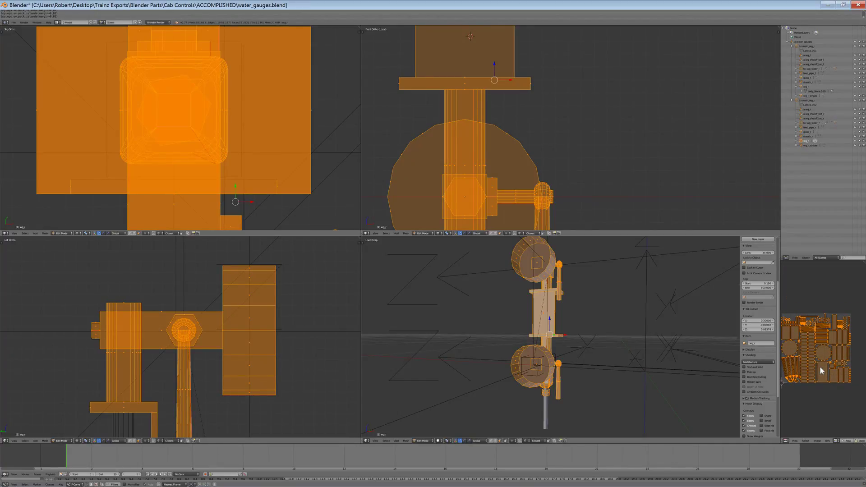
{"action": "key", "text": "a"}
Switch the gauge to Object Mode, select the stripes plane and leave the local view
{"action": "middle_click_drag", "start_coordinate": [663, 346], "coordinate": [549, 364]}
{"action": "left_click", "coordinate": [423, 441]}
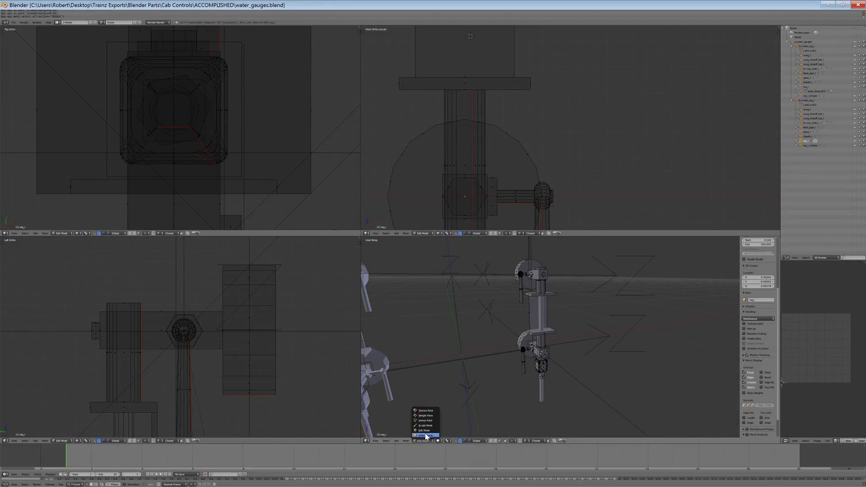
{"action": "left_click", "coordinate": [426, 437]}
{"action": "right_click", "coordinate": [541, 316]}
{"action": "right_click", "coordinate": [540, 312]}
{"action": "key", "text": "g"}
{"action": "right_click", "coordinate": [534, 314]}
{"action": "right_click", "coordinate": [533, 312]}
{"action": "scroll", "coordinate": [573, 129], "scroll_direction": "down", "scroll_amount": 4}
{"action": "scroll", "coordinate": [600, 137], "scroll_direction": "down", "scroll_amount": 5}
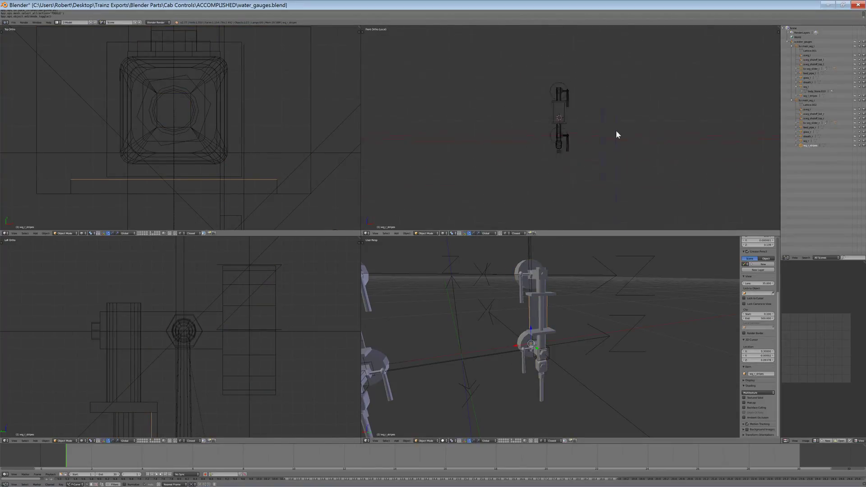
{"action": "key", "text": "KP_Divide"}
Select only the finished gauge body object wg_r in the front view and hide it
{"action": "scroll", "coordinate": [610, 135], "scroll_direction": "up", "scroll_amount": 2}
{"action": "key", "text": "a"}
{"action": "right_click", "coordinate": [480, 110]}
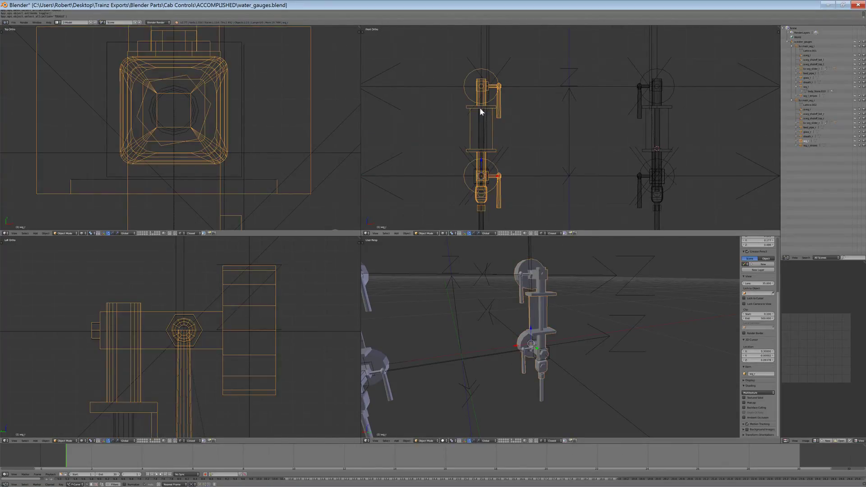
{"action": "key", "text": "h"}
Edit the exposed stripes plane and map its UVs with Project From View (Bounds) from the back view in solid shading
{"action": "right_click", "coordinate": [486, 114]}
{"action": "left_click", "coordinate": [426, 234]}
{"action": "left_click", "coordinate": [427, 223]}
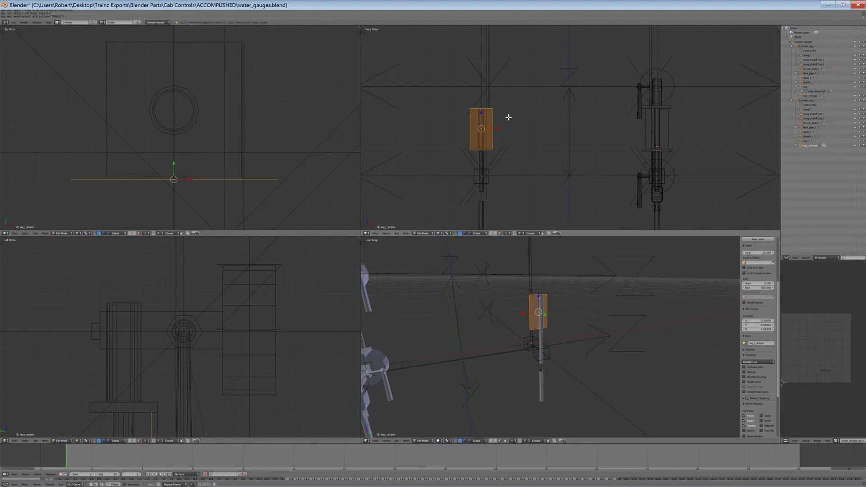
{"action": "key", "text": "u"}
{"action": "key", "text": "Escape"}
{"action": "key", "text": "a"}
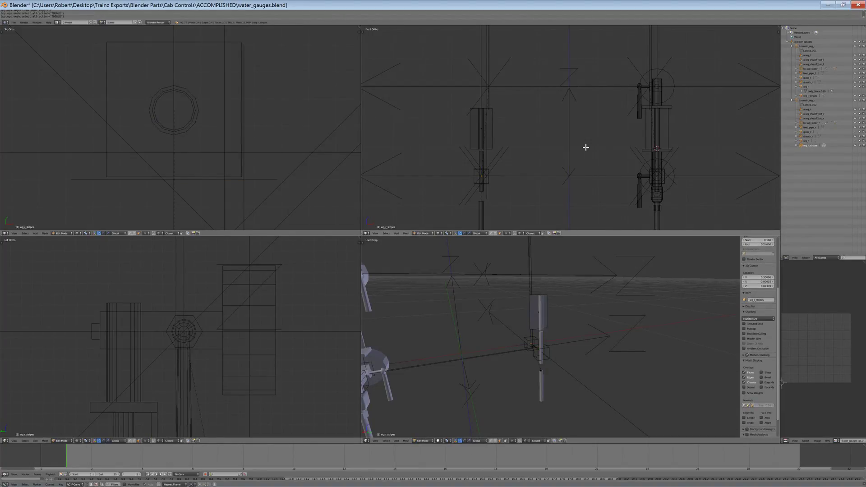
{"action": "key", "text": "z"}
{"action": "key", "text": "ctrl+KP_1"}
{"action": "key", "text": "a"}
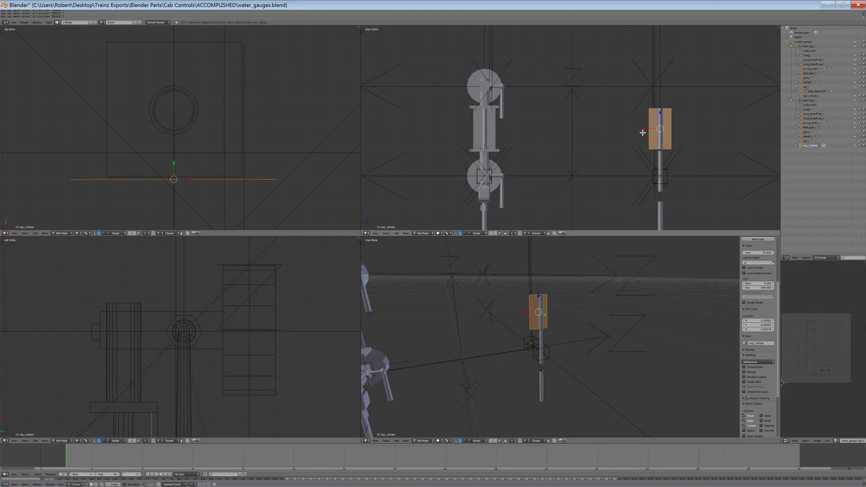
{"action": "key", "text": "u"}
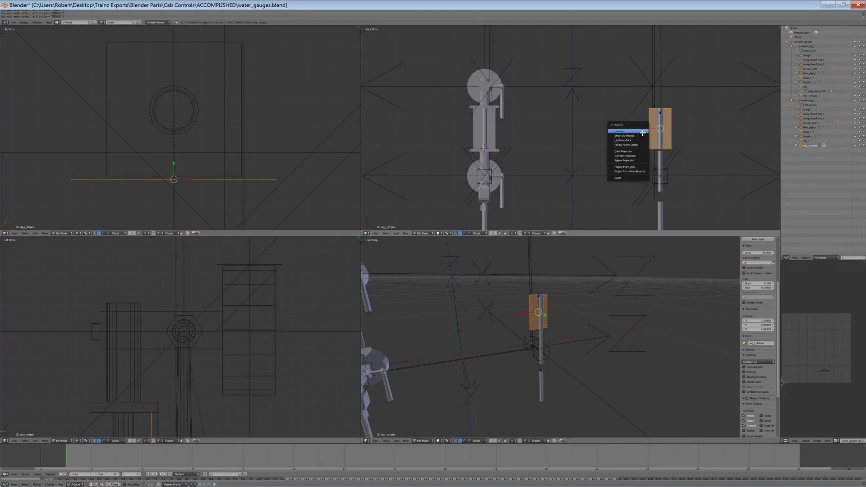
{"action": "left_click", "coordinate": [628, 172]}
Return the viewport to a wireframe front view and deselect the stripes plane's geometry
{"action": "key", "text": "z"}
{"action": "key", "text": "z"}
{"action": "key", "text": "z"}
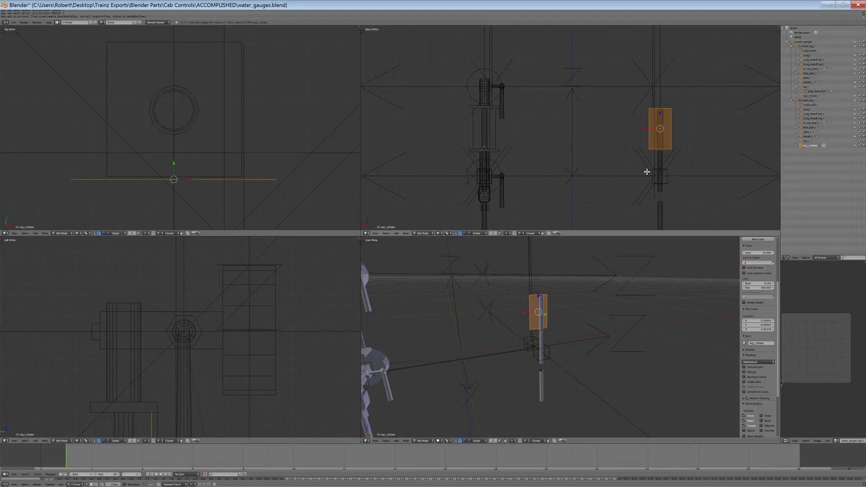
{"action": "key", "text": "KP_1"}
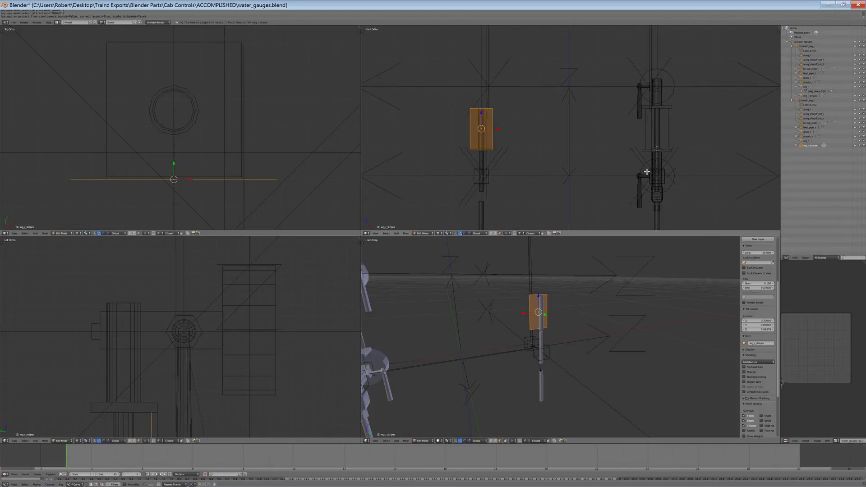
{"action": "key", "text": "a"}
{"action": "key", "text": "a"}
{"action": "key", "text": "a"}
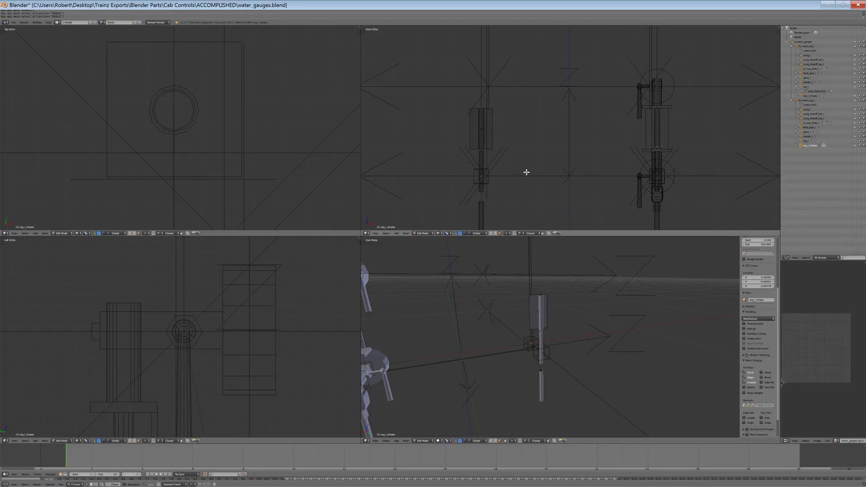
Return the stripes plane to Object Mode, hide it, and select the wg_slider_r object in the wireframe front view
{"action": "key", "text": "z"}
{"action": "key", "text": "z"}
{"action": "key", "text": "z"}
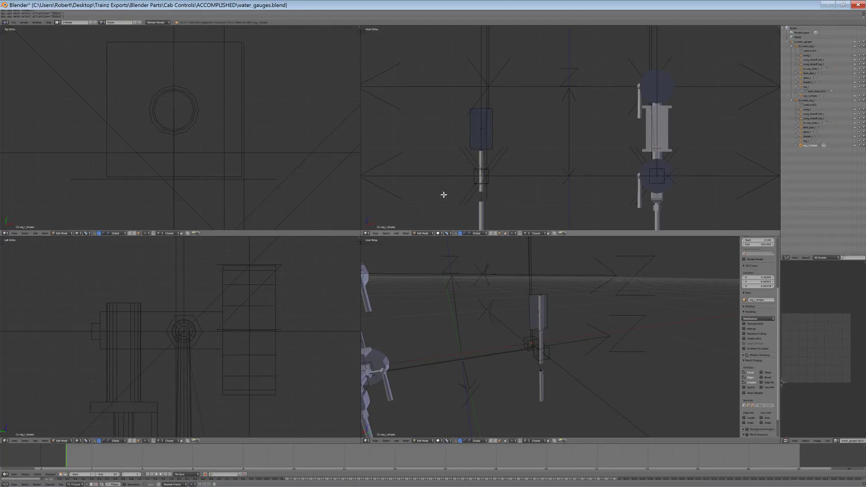
{"action": "key", "text": "z"}
{"action": "left_click", "coordinate": [423, 233]}
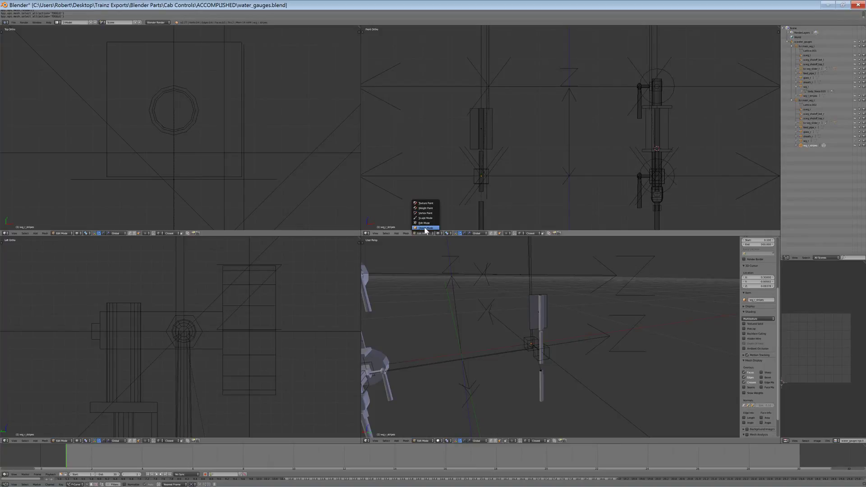
{"action": "left_click", "coordinate": [426, 228]}
{"action": "right_click", "coordinate": [481, 161]}
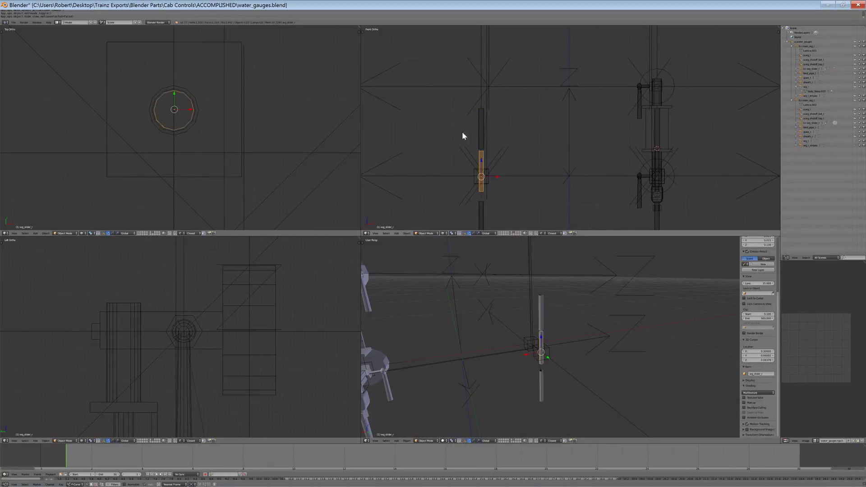
Edit wg_slider_r in the top view, UV map only its round cap face, and hide that face
{"action": "scroll", "coordinate": [77, 221], "scroll_direction": "up", "scroll_amount": 4}
{"action": "right_click", "coordinate": [61, 229]}
{"action": "right_click", "coordinate": [164, 133]}
{"action": "scroll", "coordinate": [178, 149], "scroll_direction": "down", "scroll_amount": 9}
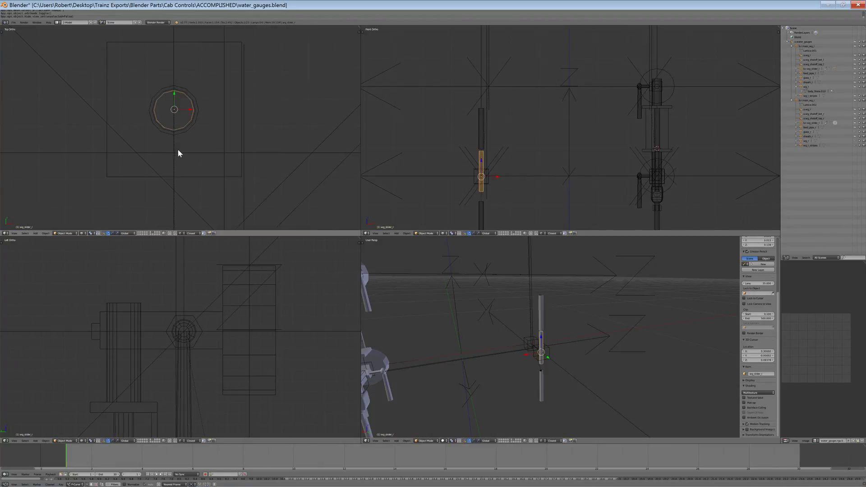
{"action": "scroll", "coordinate": [179, 153], "scroll_direction": "up", "scroll_amount": 8}
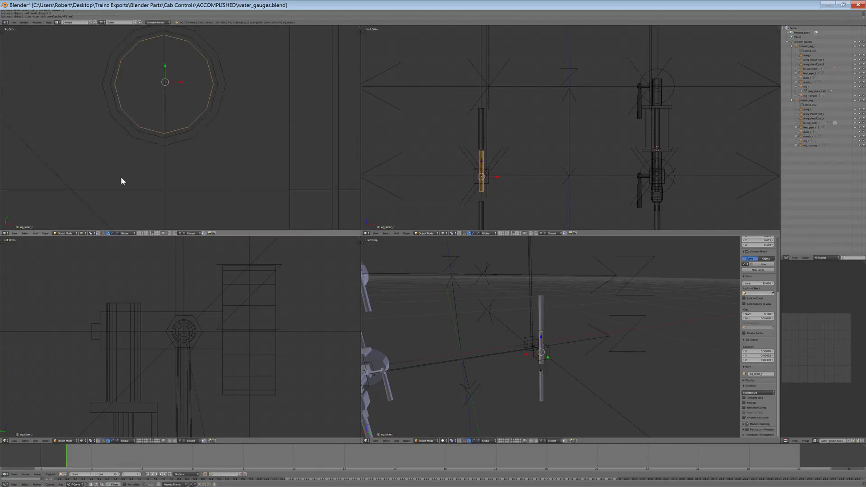
{"action": "left_click", "coordinate": [60, 234]}
{"action": "left_click", "coordinate": [65, 222]}
{"action": "scroll", "coordinate": [154, 155], "scroll_direction": "up", "scroll_amount": 3}
{"action": "key", "text": "a"}
{"action": "key", "text": "a"}
{"action": "scroll", "coordinate": [193, 101], "scroll_direction": "down", "scroll_amount": 4}
{"action": "key", "text": "a"}
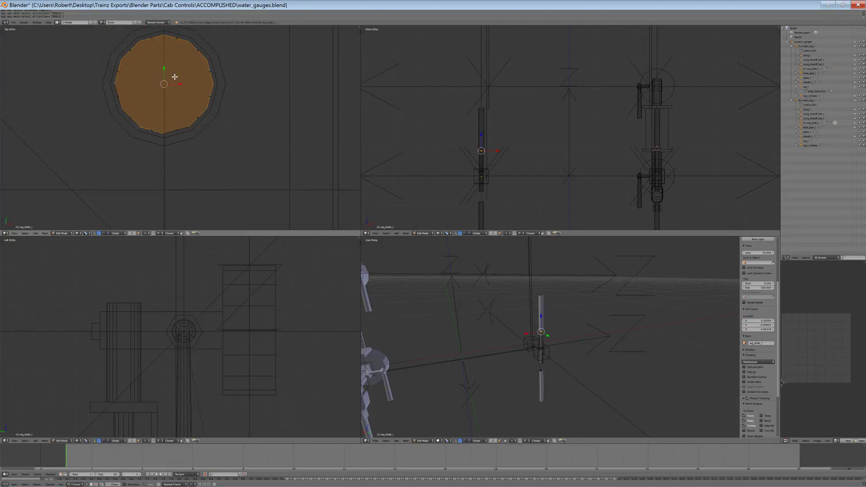
{"action": "key", "text": "u"}
{"action": "left_click", "coordinate": [159, 35]}
{"action": "key", "text": "h"}
Mark one vertical side edge of the slider as a seam and unwrap its linked side faces
{"action": "left_click_drag", "start_coordinate": [171, 163], "coordinate": [146, 109]}
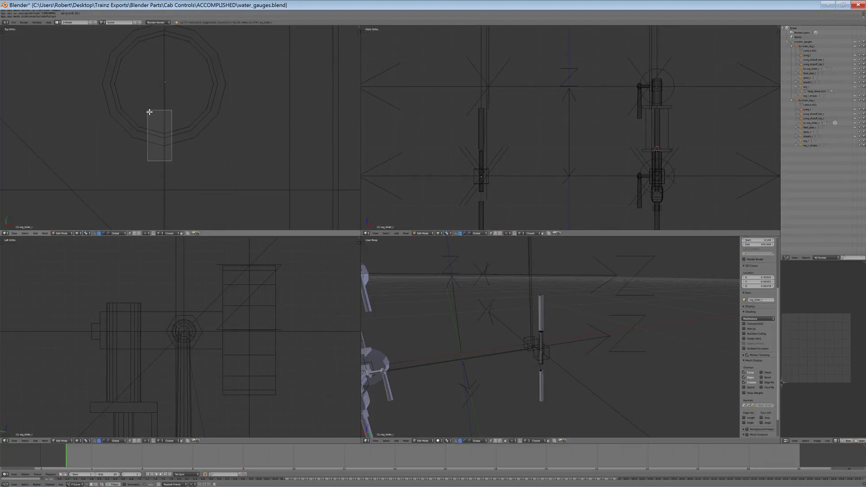
{"action": "key", "text": "ctrl+e"}
{"action": "left_click", "coordinate": [184, 102]}
{"action": "key", "text": "ctrl+l"}
{"action": "key", "text": "u"}
{"action": "left_click", "coordinate": [184, 102]}
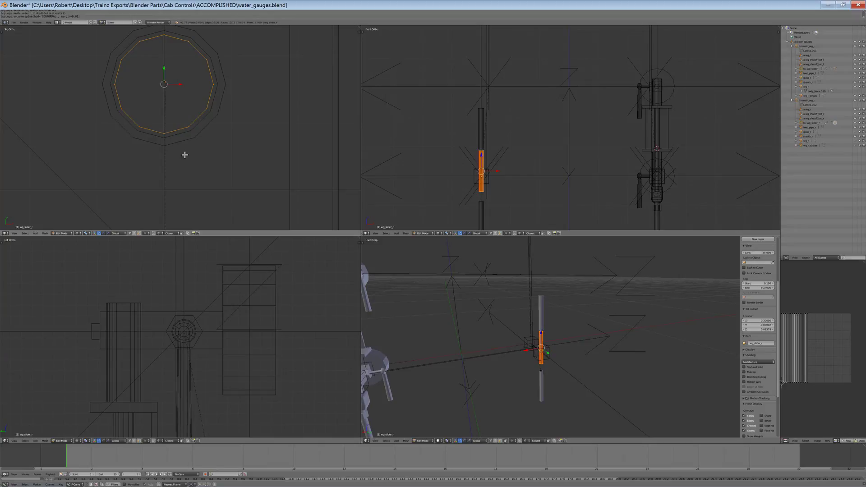
Reveal the slider's cap, average and pack all its UV islands, and return to Object Mode
{"action": "key", "text": "a"}
{"action": "key", "text": "a"}
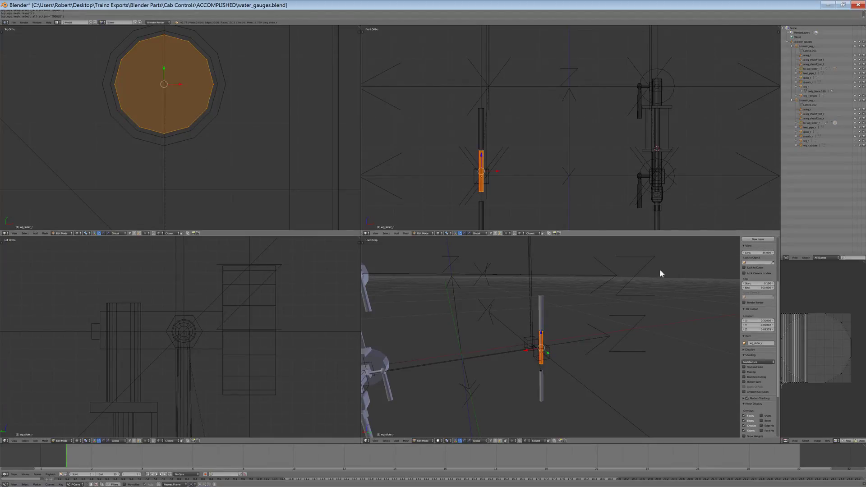
{"action": "key", "text": "ctrl+a"}
{"action": "key", "text": "ctrl+p"}
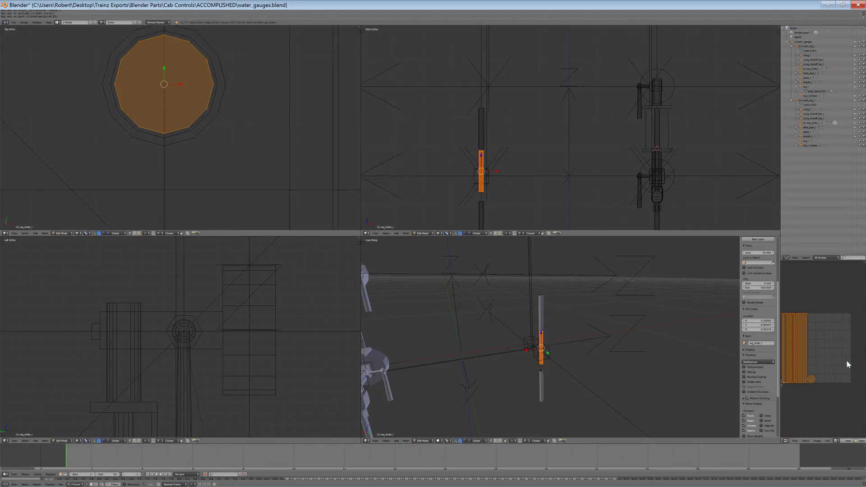
{"action": "left_click", "coordinate": [62, 233]}
{"action": "left_click", "coordinate": [64, 227]}
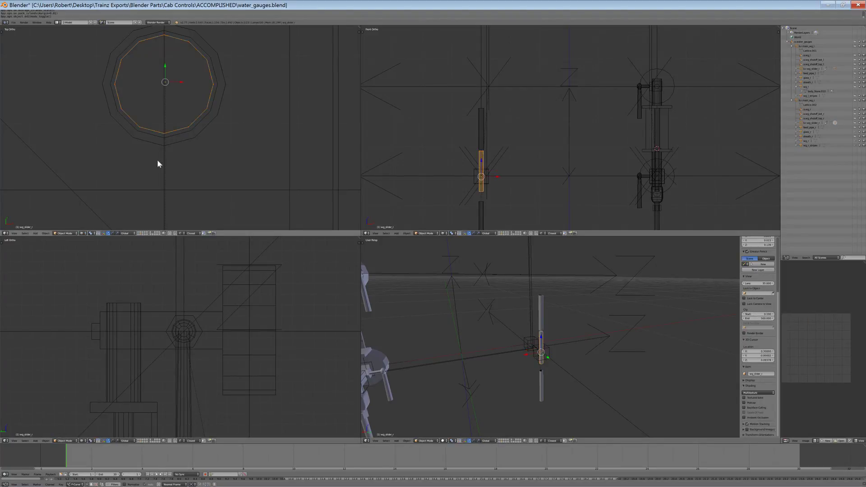
Set the slider's origin to its geometry and hide the slider
{"action": "key", "text": "ctrl+shift+alt+c"}
{"action": "left_click", "coordinate": [166, 129]}
{"action": "key", "text": "h"}
Edit feed_pipe_r, mark one vertical side edge as a seam, and unwrap the linked faces
{"action": "right_click", "coordinate": [164, 138]}
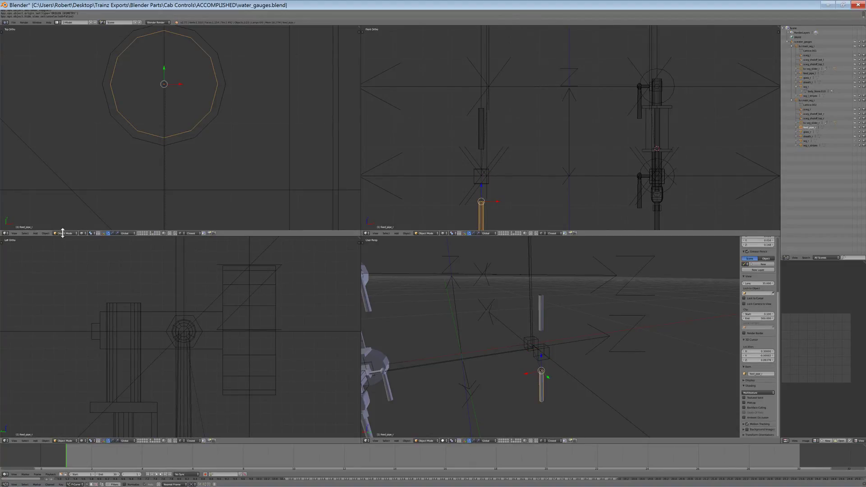
{"action": "left_click", "coordinate": [62, 233]}
{"action": "left_click", "coordinate": [64, 222]}
{"action": "key", "text": "a"}
{"action": "right_click", "coordinate": [165, 136]}
{"action": "key", "text": "ctrl+e"}
{"action": "left_click", "coordinate": [186, 112]}
{"action": "key", "text": "ctrl+l"}
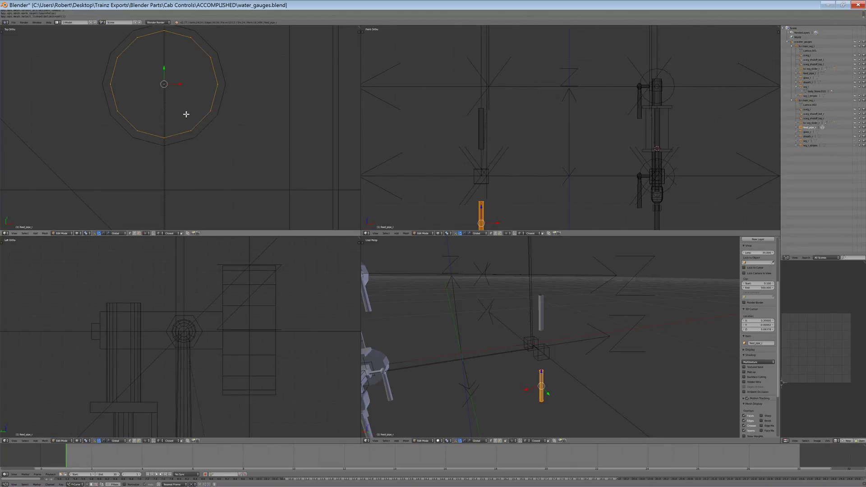
{"action": "key", "text": "u"}
{"action": "left_click", "coordinate": [182, 111]}
Average and pack the feed pipe's UV islands, then hide the pipe in Object Mode
{"action": "key", "text": "a"}
{"action": "key", "text": "ctrl+a"}
{"action": "key", "text": "ctrl+p"}
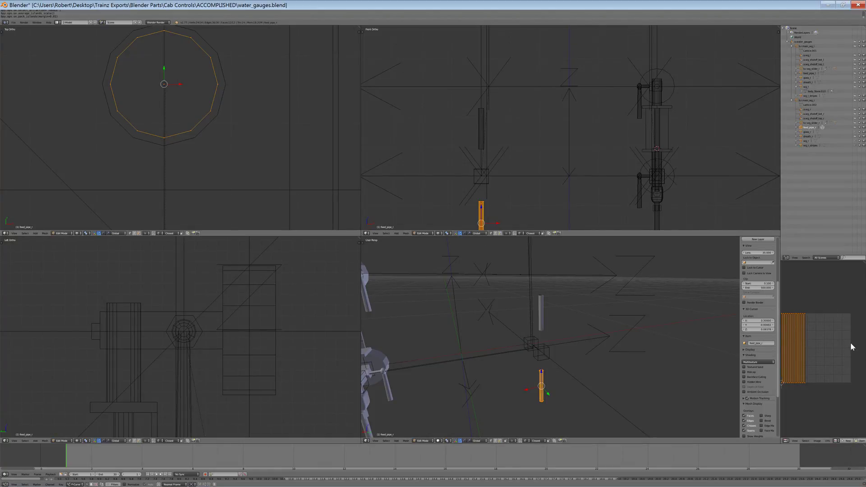
{"action": "key", "text": "ctrl+p"}
{"action": "left_click", "coordinate": [60, 230]}
{"action": "left_click", "coordinate": [59, 228]}
{"action": "key", "text": "h"}
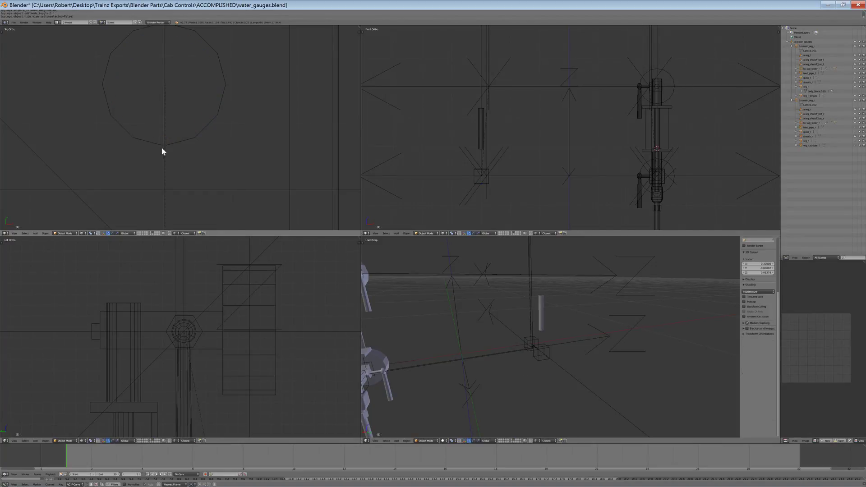
Edit sheath_r, mark one vertical side edge as a seam, and unwrap the linked faces
{"action": "right_click", "coordinate": [170, 145]}
{"action": "left_click", "coordinate": [62, 233]}
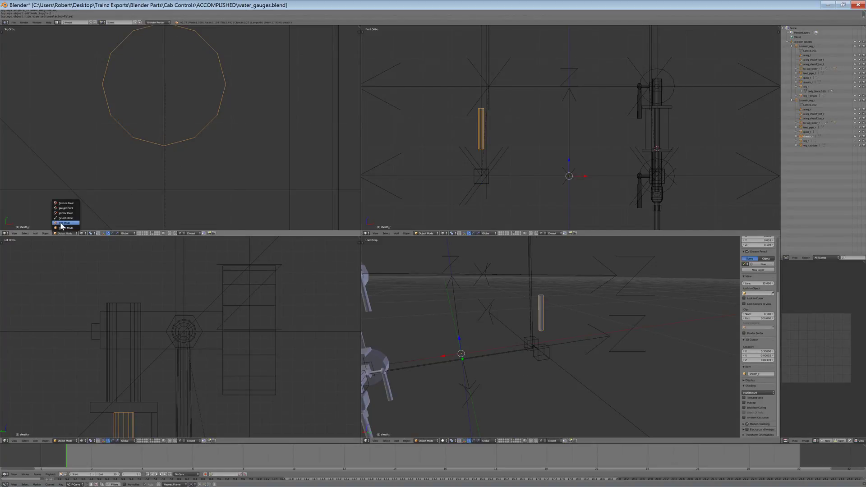
{"action": "left_click", "coordinate": [66, 226]}
{"action": "key", "text": "b"}
{"action": "left_click_drag", "start_coordinate": [181, 176], "coordinate": [148, 134]}
{"action": "key", "text": "ctrl+e"}
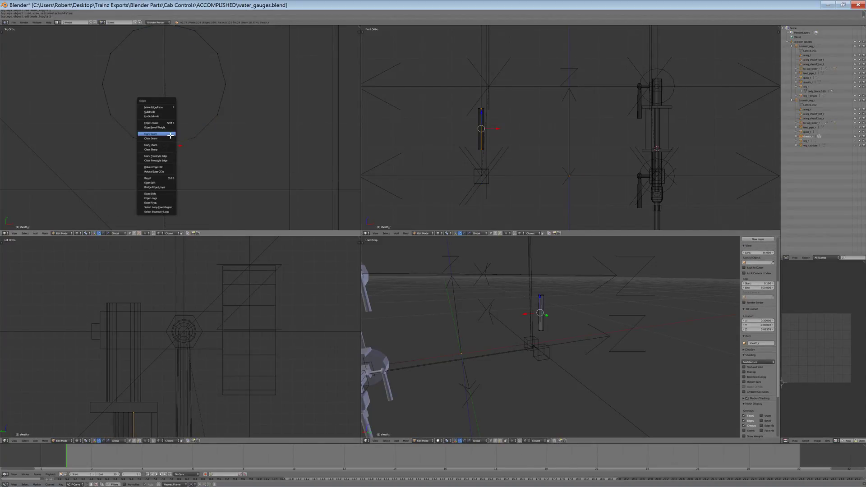
{"action": "left_click", "coordinate": [170, 136]}
{"action": "key", "text": "ctrl+l"}
{"action": "key", "text": "u"}
{"action": "left_click", "coordinate": [168, 132]}
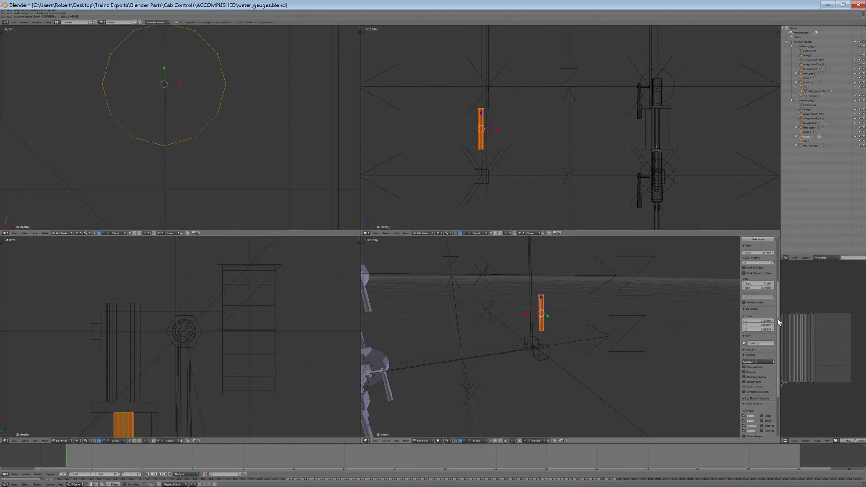
Average the scale of the sheath's UV islands and pack them
{"action": "key", "text": "a"}
{"action": "key", "text": "ctrl+a"}
{"action": "key", "text": "ctrl+p"}
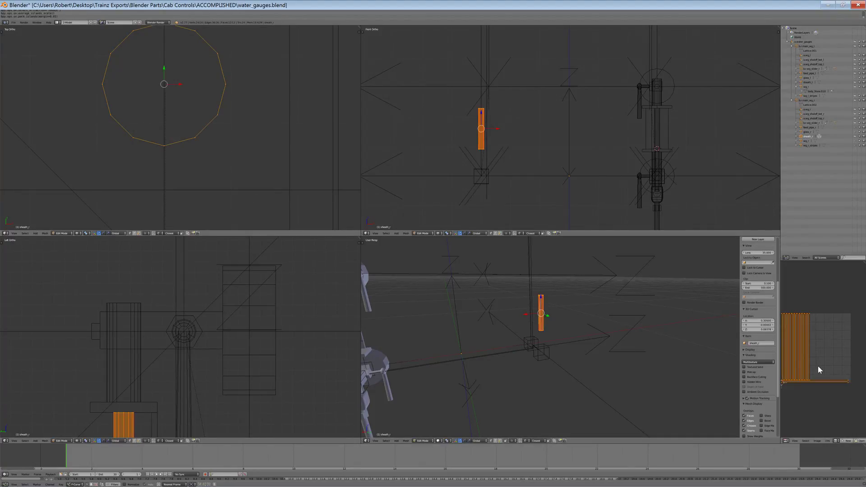
Select the whole sheath mesh, clear its seams, and remove duplicate vertices
{"action": "scroll", "coordinate": [229, 106], "scroll_direction": "down", "scroll_amount": 5}
{"action": "key", "text": "a"}
{"action": "key", "text": "a"}
{"action": "key", "text": "u"}
{"action": "key", "text": "Escape"}
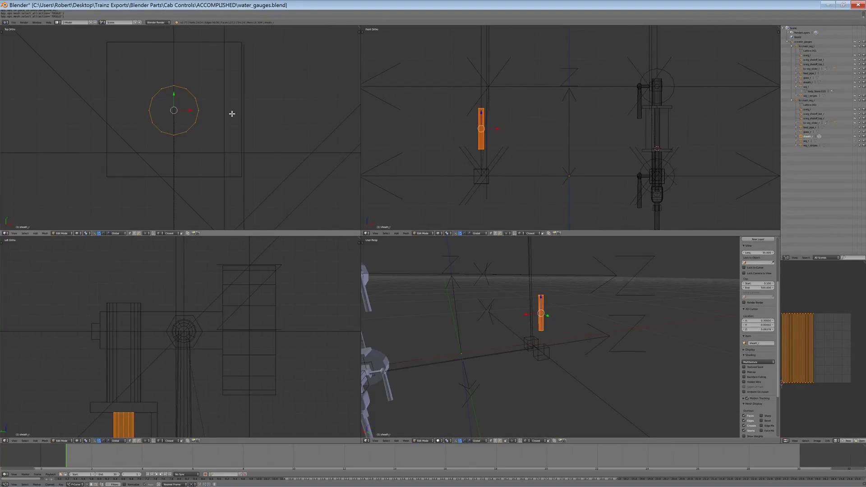
{"action": "key", "text": "ctrl+e"}
{"action": "left_click", "coordinate": [232, 113]}
{"action": "key", "text": "w"}
{"action": "left_click", "coordinate": [227, 116]}
Mark a single vertical edge of the cleaned sheath as a seam and unwrap the linked faces again
{"action": "scroll", "coordinate": [168, 122], "scroll_direction": "up", "scroll_amount": 3}
{"action": "key", "text": "a"}
{"action": "right_click", "coordinate": [173, 153]}
{"action": "key", "text": "ctrl+e"}
{"action": "left_click", "coordinate": [178, 120]}
{"action": "key", "text": "ctrl+e"}
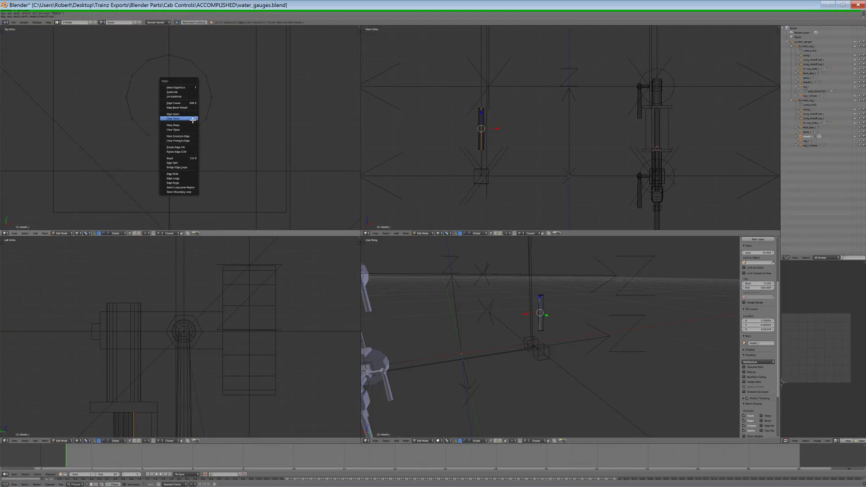
{"action": "left_click", "coordinate": [187, 116]}
{"action": "key", "text": "ctrl+l"}
{"action": "key", "text": "u"}
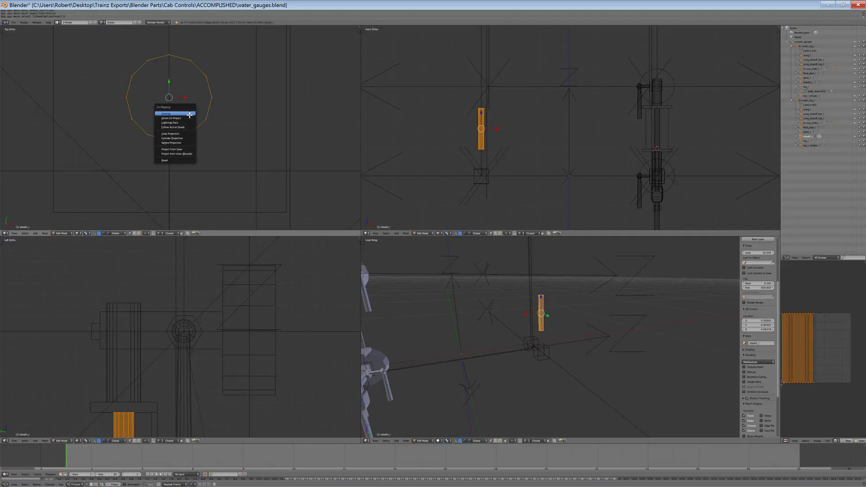
{"action": "left_click", "coordinate": [189, 114]}
Average and repack the cleaned sheath's new UV islands
{"action": "key", "text": "a"}
{"action": "key", "text": "a"}
{"action": "key", "text": "ctrl+a"}
{"action": "key", "text": "ctrl+p"}
{"action": "key", "text": "a"}
{"action": "key", "text": "a"}
Return the sheath to Object Mode, select it, and hide it
{"action": "scroll", "coordinate": [193, 112], "scroll_direction": "down", "scroll_amount": 3}
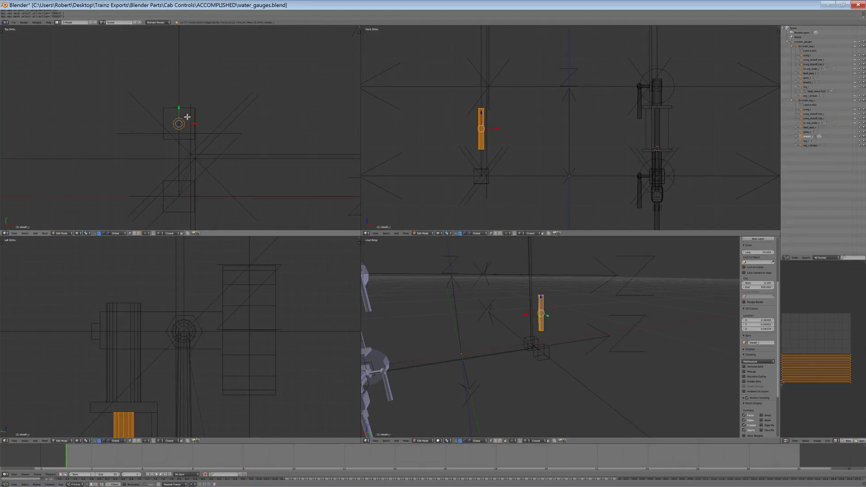
{"action": "left_click", "coordinate": [64, 228]}
{"action": "key", "text": "a"}
{"action": "right_click", "coordinate": [170, 158]}
{"action": "right_click", "coordinate": [180, 123]}
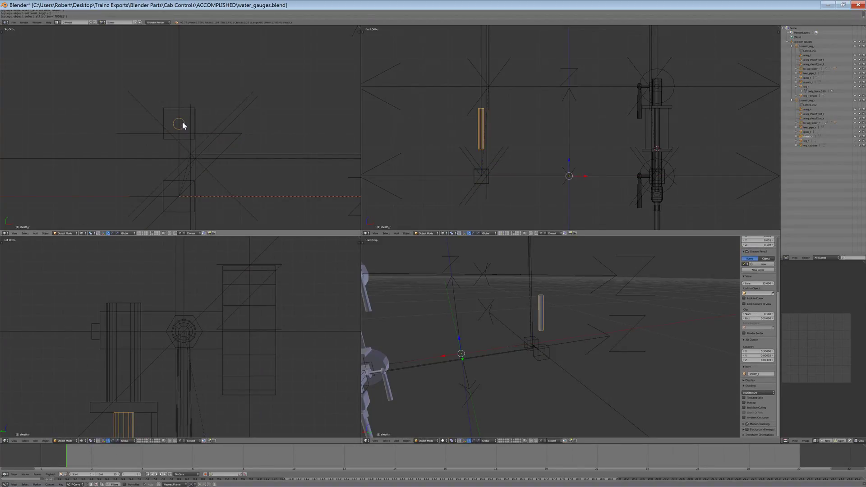
{"action": "key", "text": "h"}
Reveal all hidden objects and delete the other gauge's old glass_l and wg_l body objects
{"action": "middle_click_drag", "start_coordinate": [484, 300], "coordinate": [586, 327]}
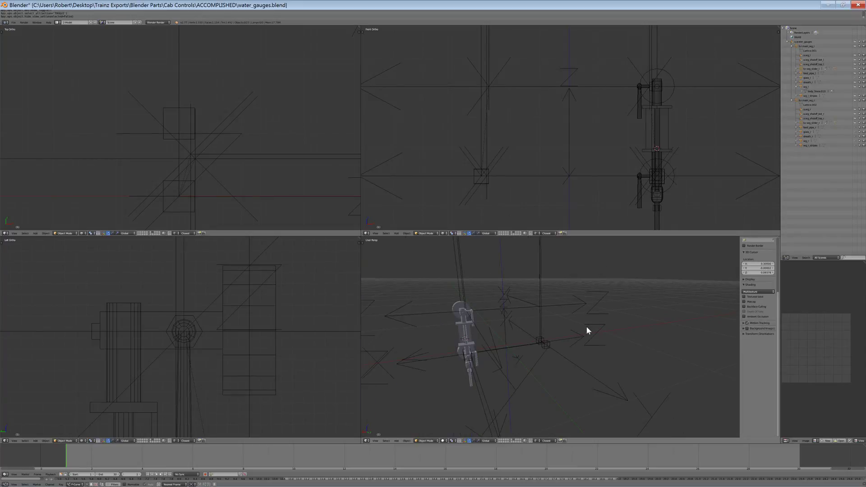
{"action": "key", "text": "alt+h"}
{"action": "key", "text": "a"}
{"action": "right_click", "coordinate": [461, 334]}
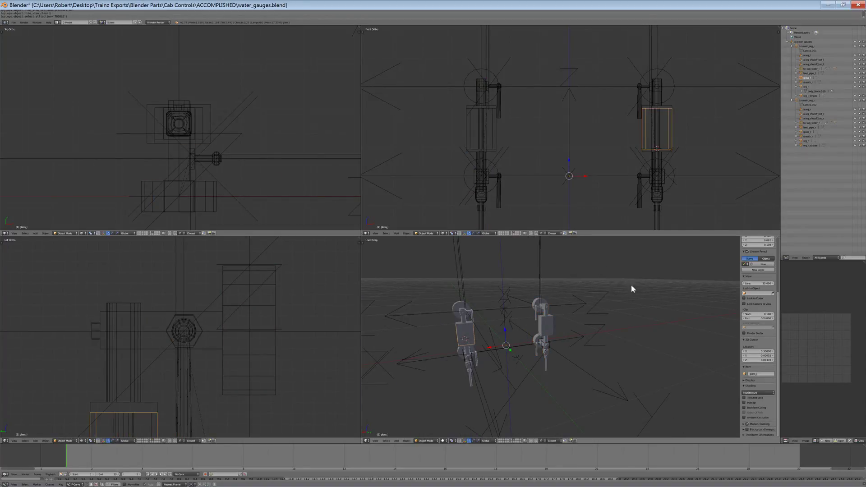
{"action": "left_click", "coordinate": [626, 143]}
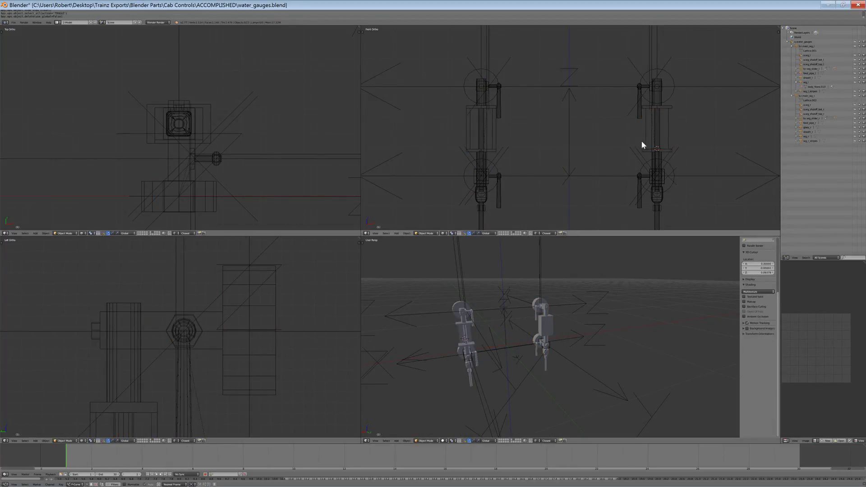
{"action": "right_click", "coordinate": [647, 154]}
{"action": "key", "text": "x"}
{"action": "left_click", "coordinate": [646, 154]}
Delete the old gauge's feed pipe, sheath and slider
{"action": "right_click", "coordinate": [657, 210]}
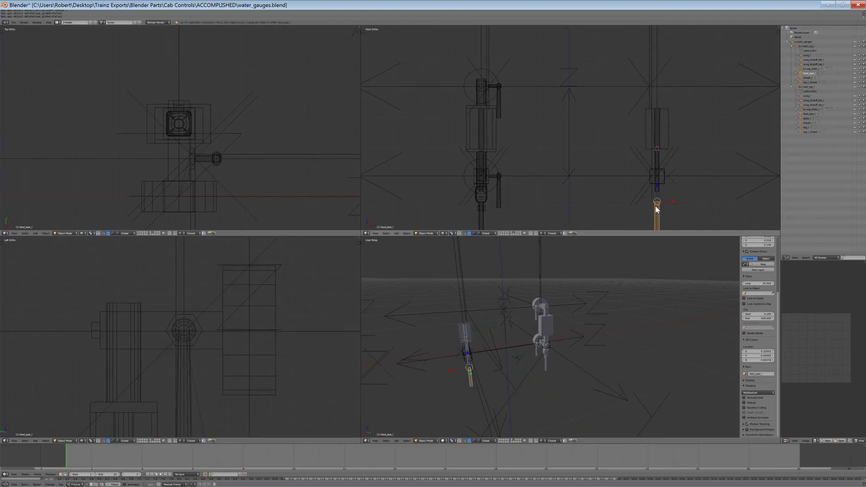
{"action": "right_click", "coordinate": [660, 138], "text": "shift"}
{"action": "right_click", "coordinate": [660, 160], "text": "shift"}
{"action": "key", "text": "ctrl+z"}
{"action": "right_click", "coordinate": [659, 156], "text": "shift"}
{"action": "key", "text": "x"}
{"action": "left_click", "coordinate": [660, 156]}
Select all mesh parts of the finished gauge, including its body, handles, glass, stripes, sheath, feed pipe and slider
{"action": "right_click", "coordinate": [492, 118]}
{"action": "key", "text": "a"}
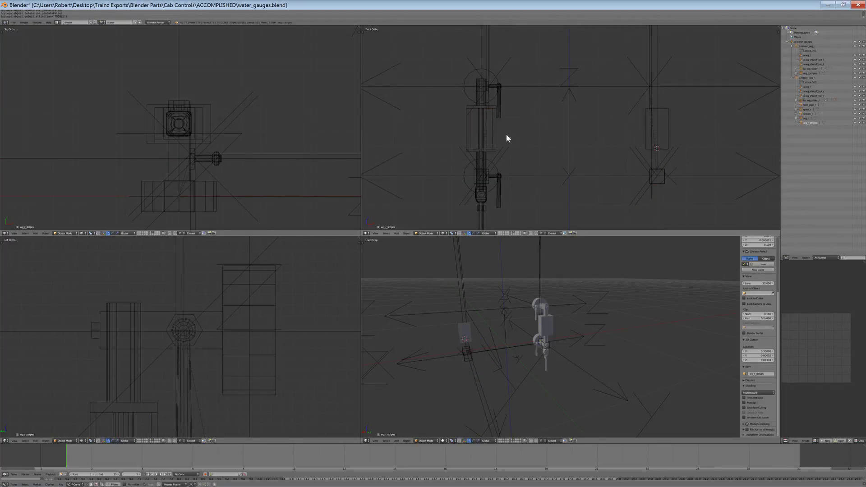
{"action": "key", "text": "a"}
{"action": "right_click", "coordinate": [476, 128], "text": "shift"}
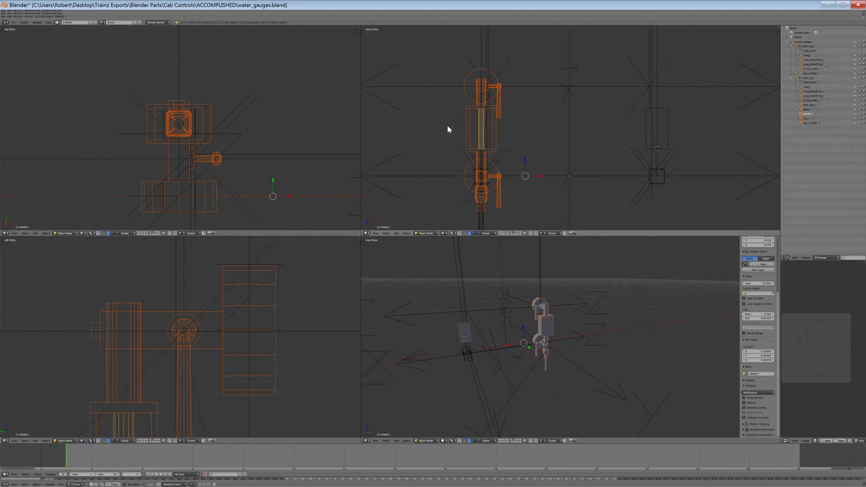
{"action": "scroll", "coordinate": [524, 120], "scroll_direction": "up", "scroll_amount": 2}
{"action": "middle_click_drag", "start_coordinate": [495, 193], "coordinate": [513, 141], "text": "shift"}
{"action": "right_click", "coordinate": [480, 175], "text": "shift"}
{"action": "scroll", "coordinate": [513, 143], "scroll_direction": "up", "scroll_amount": 5}
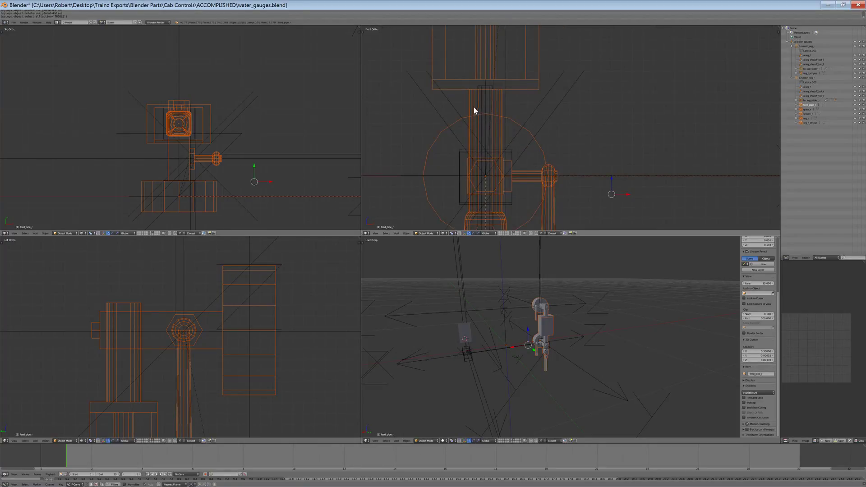
{"action": "right_click", "coordinate": [483, 100]}
Switch the perspective viewport to wireframe and try moving the selected gauge parts freely
{"action": "scroll", "coordinate": [484, 100], "scroll_direction": "down", "scroll_amount": 10}
{"action": "middle_click_drag", "start_coordinate": [575, 103], "coordinate": [548, 113], "text": "shift"}
{"action": "key", "text": "z"}
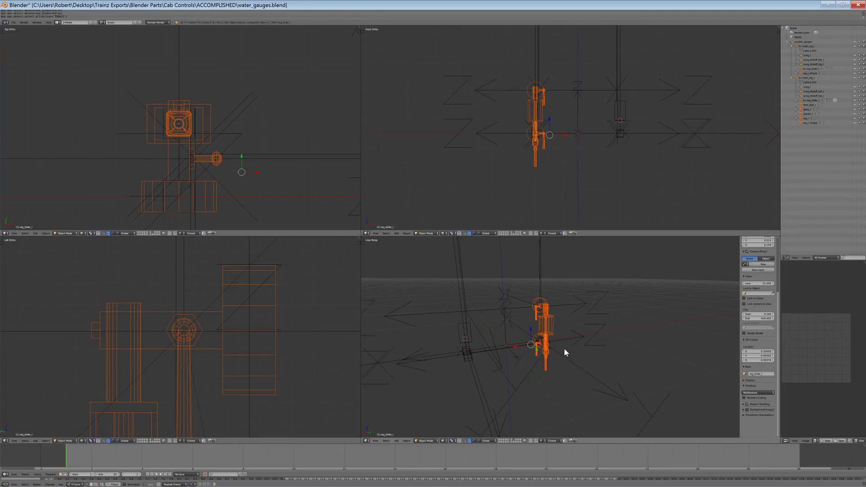
{"action": "scroll", "coordinate": [564, 348], "scroll_direction": "up", "scroll_amount": 2}
{"action": "key", "text": "g"}
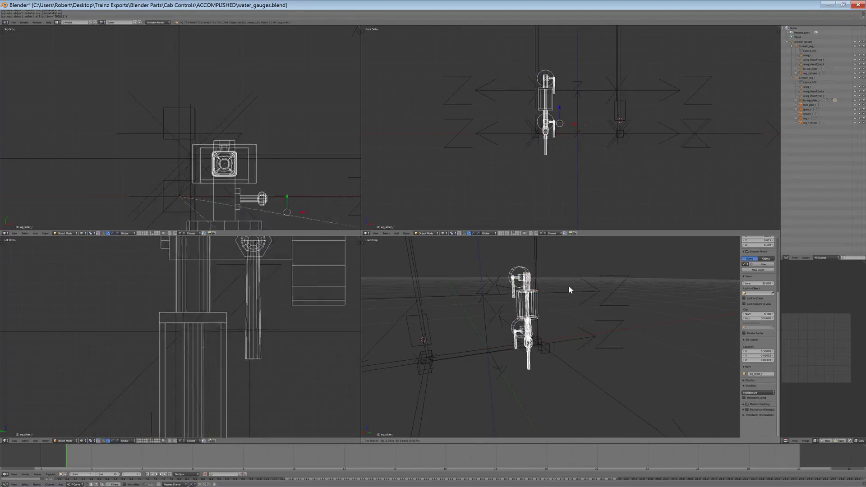
{"action": "right_click", "coordinate": [446, 265]}
{"action": "scroll", "coordinate": [565, 137], "scroll_direction": "down", "scroll_amount": 4}
{"action": "scroll", "coordinate": [565, 141], "scroll_direction": "up", "scroll_amount": 3}
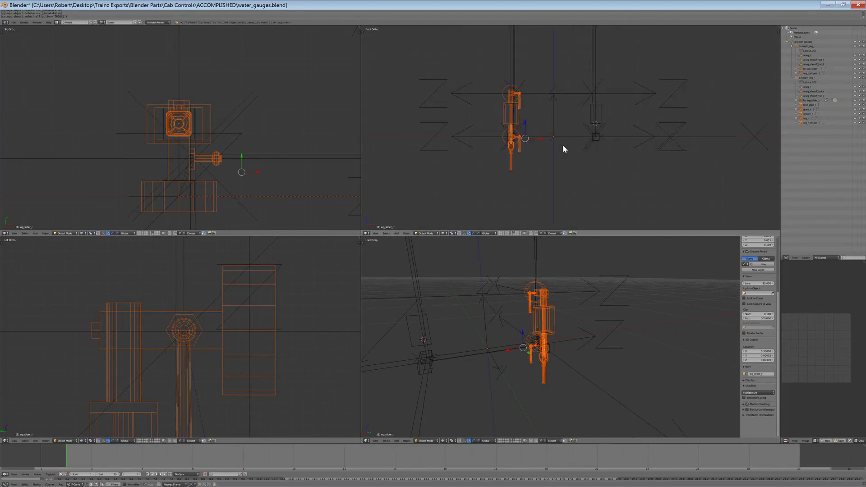
Try to duplicate the selected finished gauge parts along the X axis
{"action": "key", "text": "shift+d"}
{"action": "key", "text": "x"}
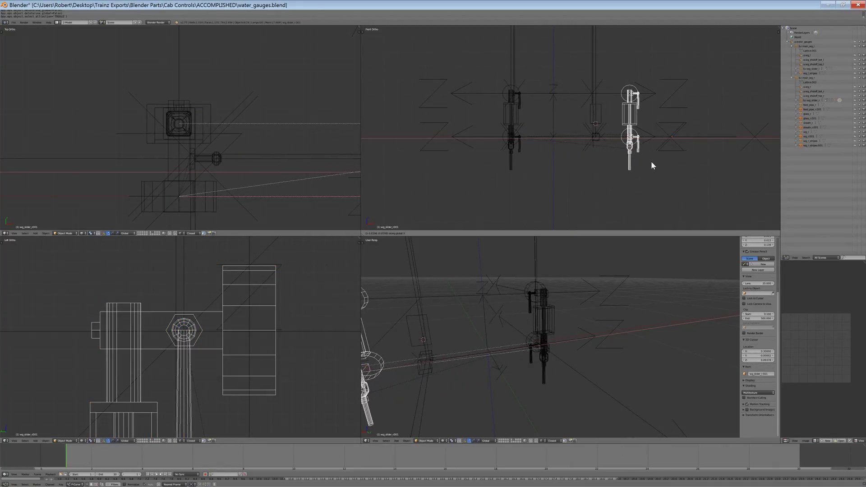
{"action": "left_click", "coordinate": [651, 165]}
Undo the duplication, the part selection and the deletions of the other gauge's old parts
{"action": "key", "text": "ctrl+z"}
{"action": "key", "text": "ctrl+z"}
{"action": "key", "text": "ctrl+z"}
{"action": "key", "text": "ctrl+z"}
{"action": "key", "text": "ctrl+z"}
{"action": "key", "text": "ctrl+z"}
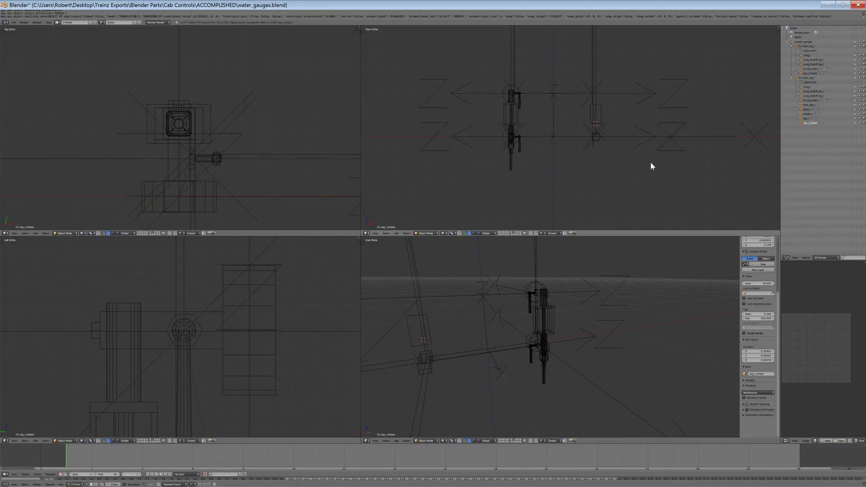
{"action": "key", "text": "ctrl+z"}
{"action": "key", "text": "ctrl+z"}
{"action": "key", "text": "ctrl+z"}
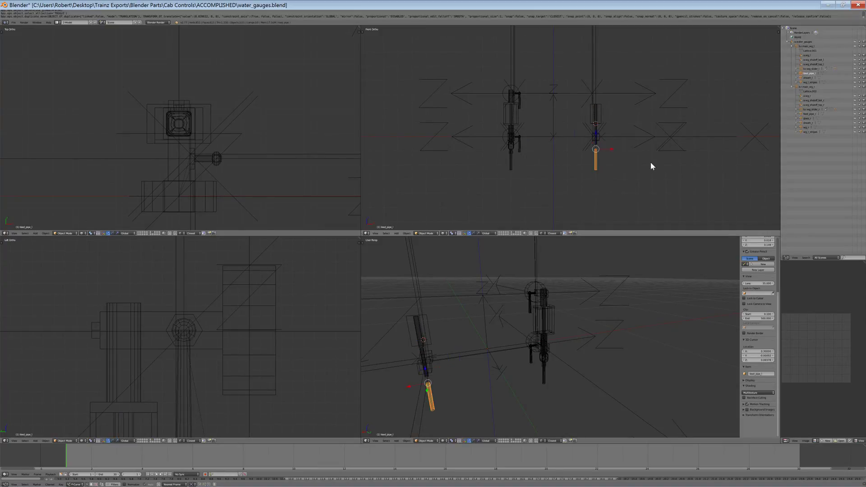
Hide the old left gauge's body object wg_l in the front view
{"action": "scroll", "coordinate": [651, 163], "scroll_direction": "up", "scroll_amount": 2}
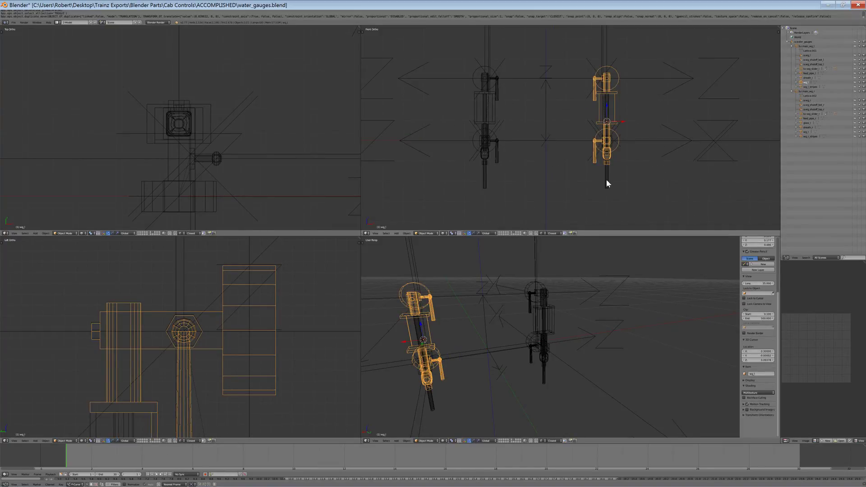
{"action": "scroll", "coordinate": [627, 166], "scroll_direction": "up", "scroll_amount": 3}
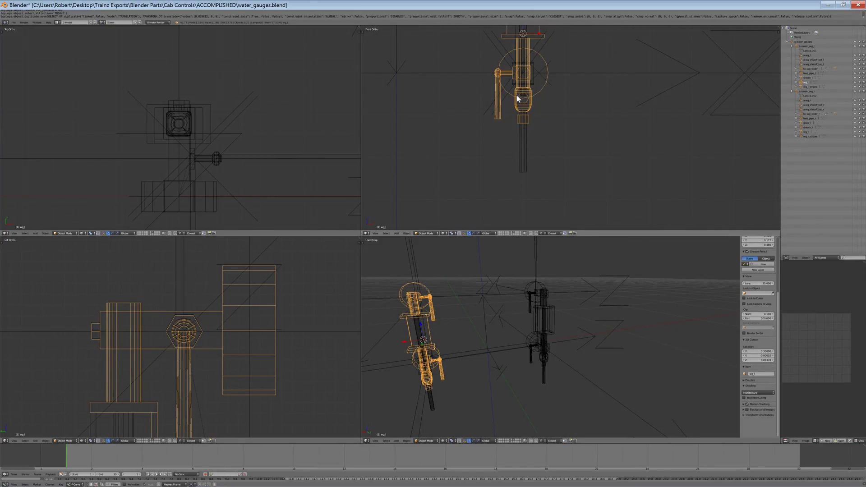
{"action": "key", "text": "h"}
Select the old left gauge's feed pipe, slider, sheath and stripes and delete them
{"action": "right_click", "coordinate": [521, 118]}
{"action": "middle_click_drag", "start_coordinate": [521, 117], "coordinate": [522, 229], "text": "shift"}
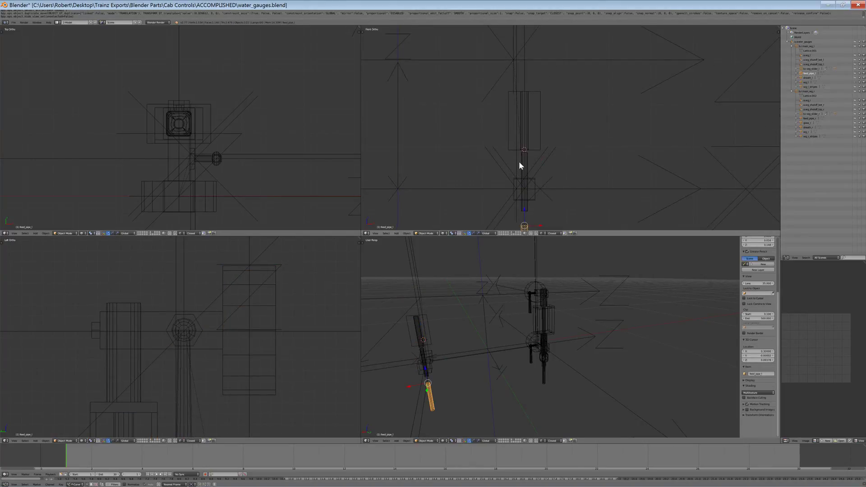
{"action": "right_click", "coordinate": [523, 162], "text": "shift"}
{"action": "key", "text": "ctrl+z"}
{"action": "right_click", "coordinate": [527, 160], "text": "shift"}
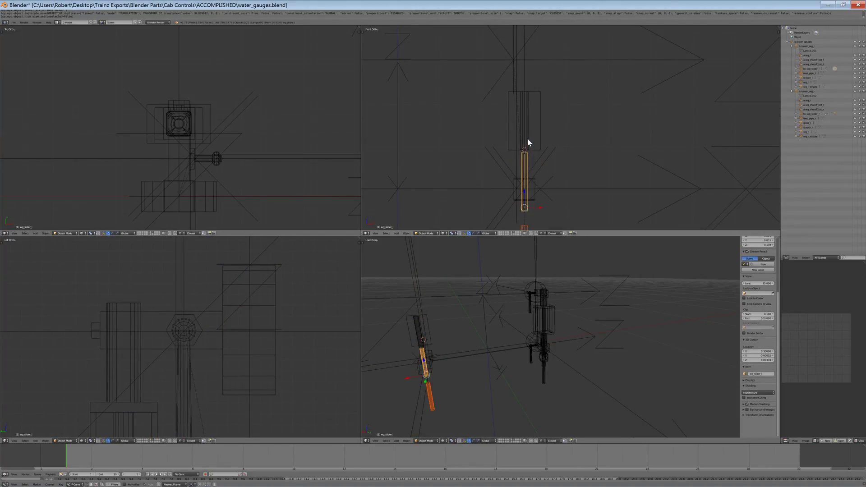
{"action": "right_click", "coordinate": [527, 140], "text": "shift"}
{"action": "right_click", "coordinate": [542, 127], "text": "shift"}
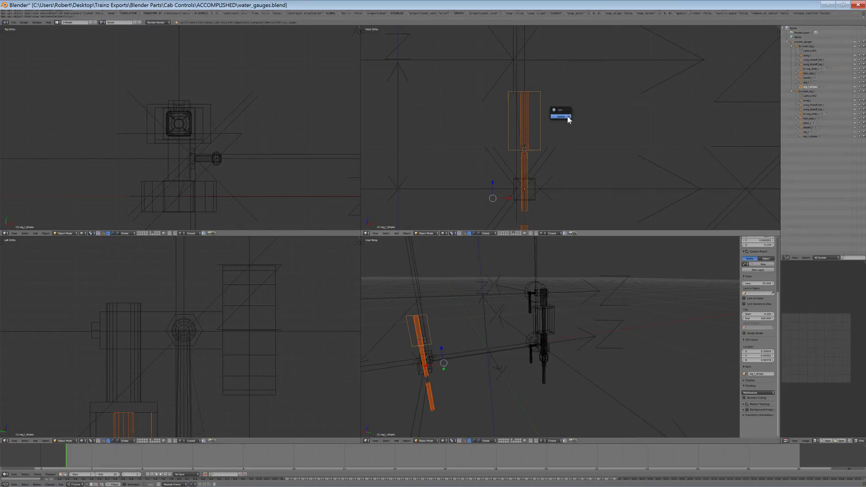
{"action": "left_click", "coordinate": [568, 116]}
Select the finished gauge's feed pipe, body, slider, sheath and glass together in the front view
{"action": "scroll", "coordinate": [570, 126], "scroll_direction": "down", "scroll_amount": 5}
{"action": "middle_click_drag", "start_coordinate": [484, 147], "coordinate": [562, 133], "text": "shift"}
{"action": "scroll", "coordinate": [571, 126], "scroll_direction": "up", "scroll_amount": 3}
{"action": "right_click", "coordinate": [500, 184]}
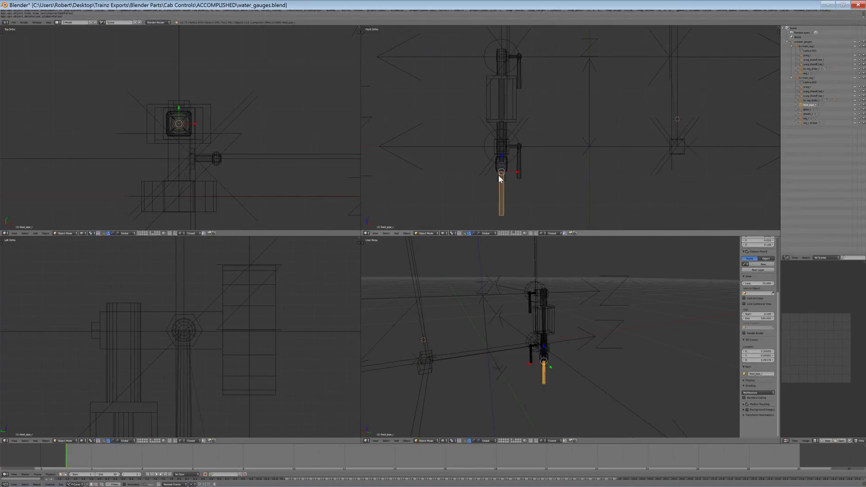
{"action": "right_click", "coordinate": [502, 180], "text": "shift"}
{"action": "middle_click_drag", "start_coordinate": [518, 162], "coordinate": [555, 160], "text": "shift"}
{"action": "scroll", "coordinate": [549, 156], "scroll_direction": "up", "scroll_amount": 6}
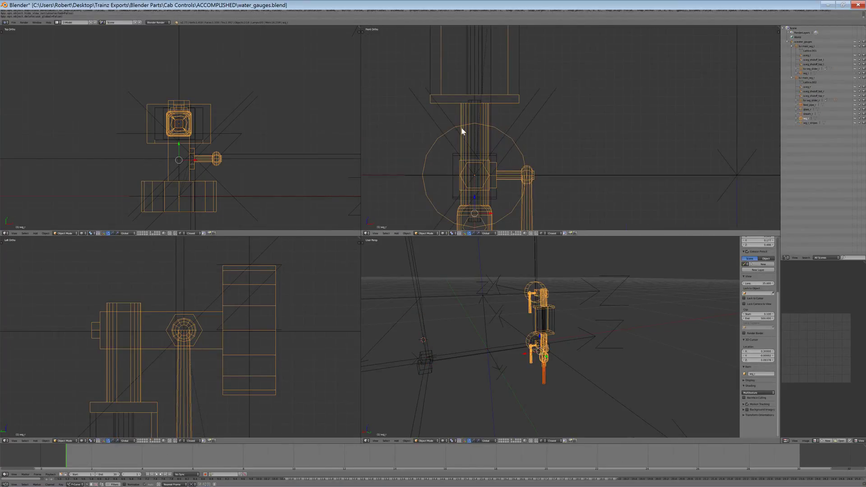
{"action": "right_click", "coordinate": [475, 107], "text": "shift"}
{"action": "right_click", "coordinate": [479, 62], "text": "shift"}
{"action": "right_click", "coordinate": [521, 64], "text": "shift"}
{"action": "scroll", "coordinate": [515, 71], "scroll_direction": "down", "scroll_amount": 5}
{"action": "scroll", "coordinate": [515, 149], "scroll_direction": "down", "scroll_amount": 2}
{"action": "scroll", "coordinate": [528, 126], "scroll_direction": "down", "scroll_amount": 1}
{"action": "scroll", "coordinate": [582, 130], "scroll_direction": "down", "scroll_amount": 2}
{"action": "middle_click_drag", "start_coordinate": [613, 166], "coordinate": [494, 131], "text": "shift"}
{"action": "scroll", "coordinate": [494, 131], "scroll_direction": "up", "scroll_amount": 3}
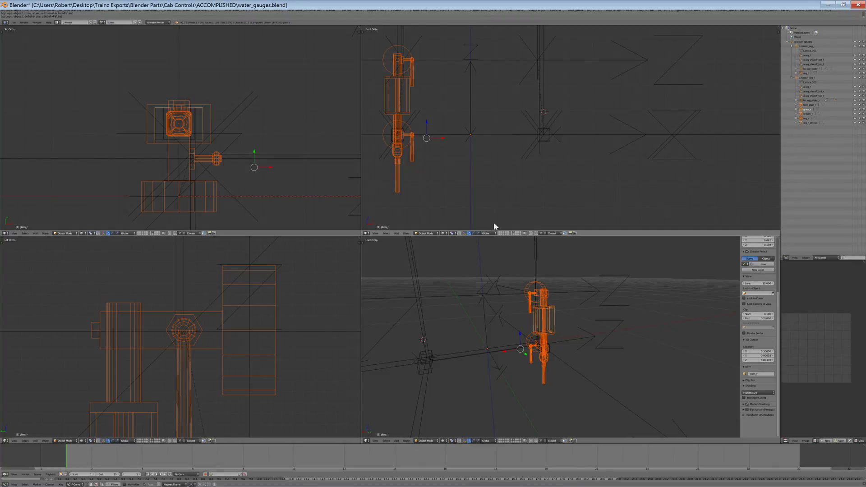
Set the front view's snap element to Increment
{"action": "left_click", "coordinate": [540, 233]}
{"action": "left_click", "coordinate": [549, 227]}
{"action": "scroll", "coordinate": [511, 145], "scroll_direction": "down", "scroll_amount": 2}
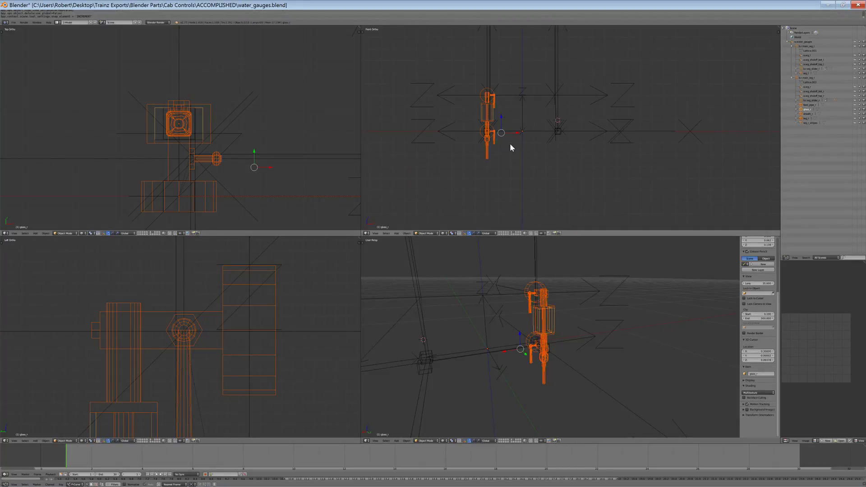
Try to duplicate the selected gauge parts along the X axis with increment snapping
{"action": "key", "text": "shift+d"}
{"action": "key", "text": "x"}
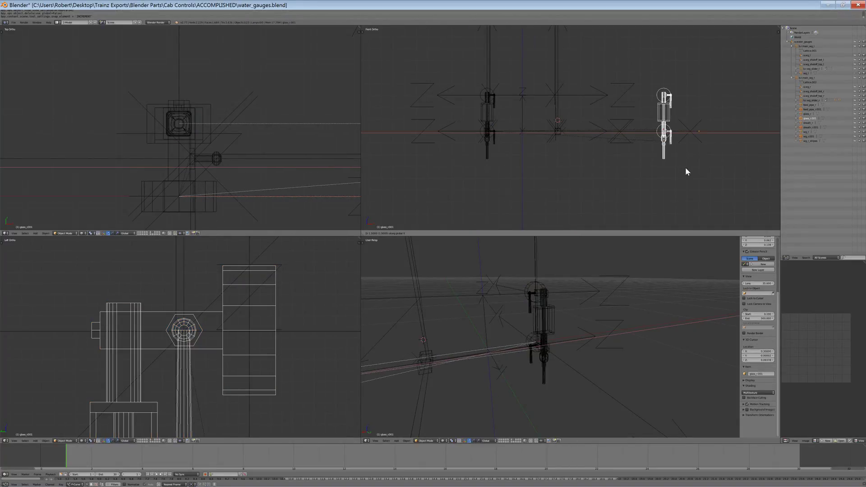
{"action": "left_click", "coordinate": [694, 169]}
{"action": "key", "text": "ctrl+z"}
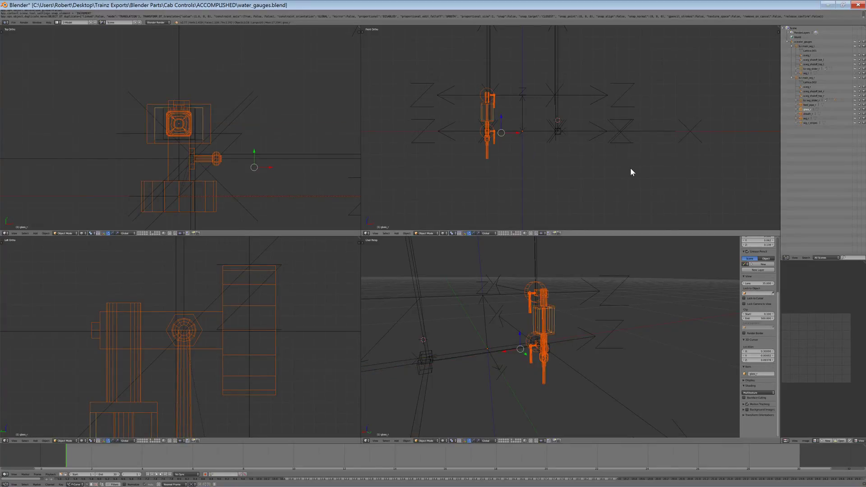
Add the finished gauge's stripes to the selected parts
{"action": "key", "text": "g"}
{"action": "right_click", "coordinate": [487, 146]}
{"action": "key", "text": "KP_Decimal"}
{"action": "key", "text": "b"}
{"action": "left_click_drag", "start_coordinate": [590, 140], "coordinate": [551, 122]}
{"action": "key", "text": "Home"}
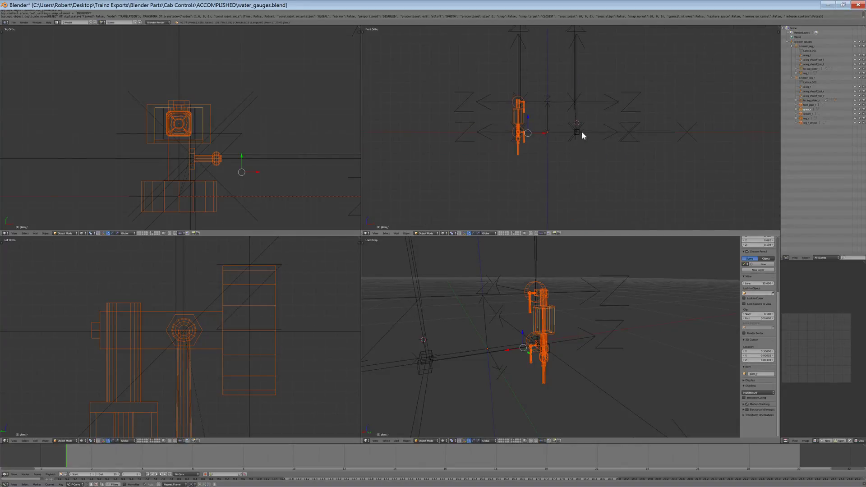
Try to duplicate the complete gauge along the X axis and inspect the copy
{"action": "scroll", "coordinate": [581, 133], "scroll_direction": "up", "scroll_amount": 4}
{"action": "key", "text": "g"}
{"action": "right_click", "coordinate": [445, 154]}
{"action": "key", "text": "shift+d"}
{"action": "key", "text": "x"}
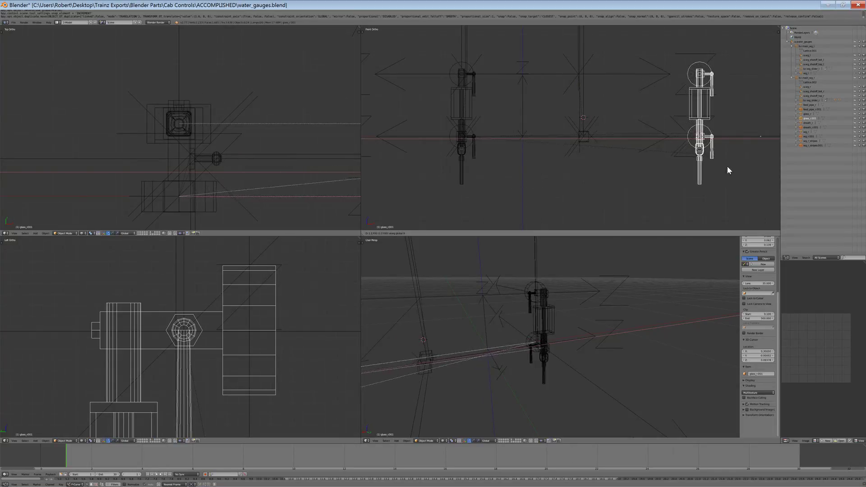
{"action": "left_click", "coordinate": [734, 171]}
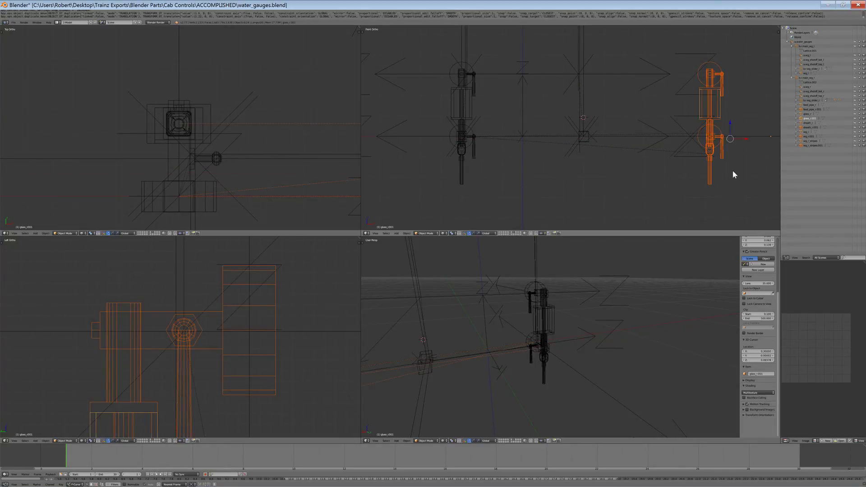
{"action": "middle_click_drag", "start_coordinate": [681, 176], "coordinate": [621, 172], "text": "shift"}
{"action": "scroll", "coordinate": [563, 182], "scroll_direction": "up", "scroll_amount": 2}
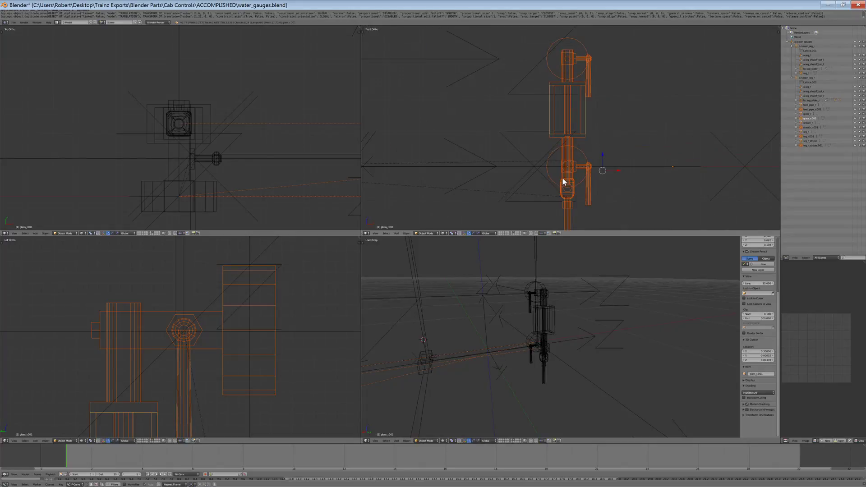
{"action": "key", "text": "a"}
{"action": "scroll", "coordinate": [510, 153], "scroll_direction": "down", "scroll_amount": 2}
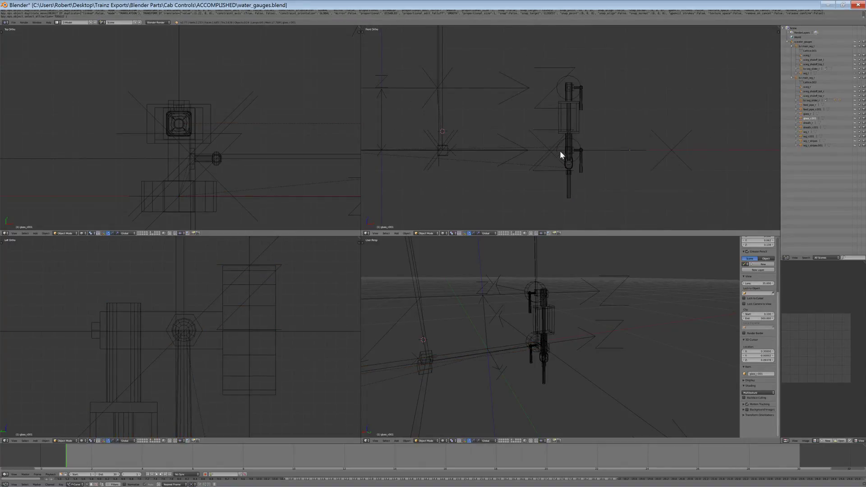
{"action": "key", "text": "ctrl+z"}
{"action": "key", "text": "ctrl+z"}
Duplicate the selected gauge parts and place the copy along X, well clear of both gauges
{"action": "scroll", "coordinate": [559, 165], "scroll_direction": "down", "scroll_amount": 3}
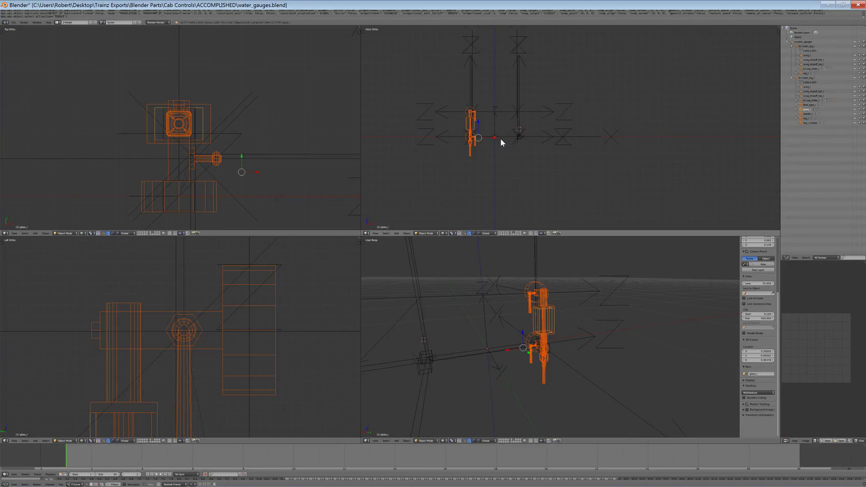
{"action": "key", "text": "g"}
{"action": "right_click", "coordinate": [447, 82]}
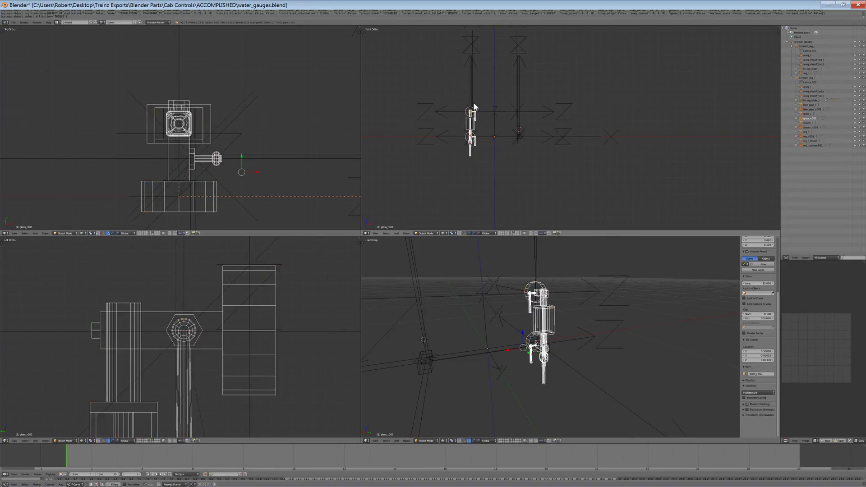
{"action": "key", "text": "shift+d"}
{"action": "left_click", "coordinate": [688, 148]}
Select all the duplicated gauge parts and clear their parent while keeping the transformation
{"action": "key", "text": "a"}
{"action": "key", "text": "b"}
{"action": "left_click_drag", "start_coordinate": [716, 187], "coordinate": [666, 56]}
{"action": "key", "text": "alt+p"}
{"action": "left_click", "coordinate": [673, 91]}
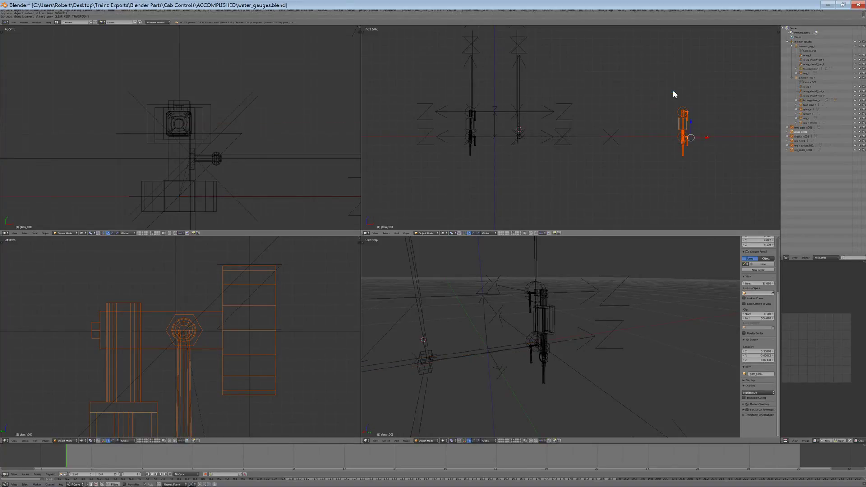
Hide everything except the duplicated gauge and parent its other parts to the body wg_r.001
{"action": "key", "text": "ctrl+i"}
{"action": "key", "text": "h"}
{"action": "key", "text": "ctrl+i"}
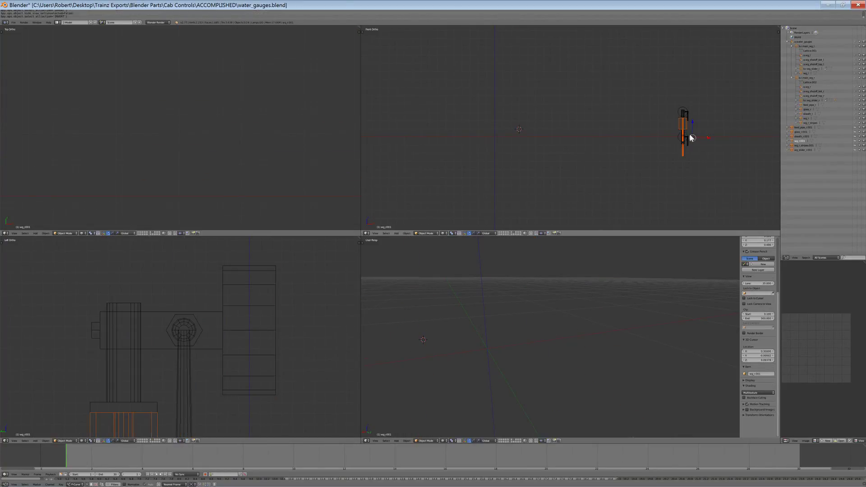
{"action": "key", "text": "ctrl+p"}
{"action": "left_click", "coordinate": [677, 104]}
Mirror the duplicated gauge by setting the body's X scale to -1
{"action": "key", "text": "a"}
{"action": "scroll", "coordinate": [764, 291], "scroll_direction": "up", "scroll_amount": 5}
{"action": "left_click", "coordinate": [758, 292]}
{"action": "type", "text": "-1"}
{"action": "key", "text": "Return"}
Apply rotation and scale to all parts of the mirrored gauge
{"action": "key", "text": "a"}
{"action": "key", "text": "a"}
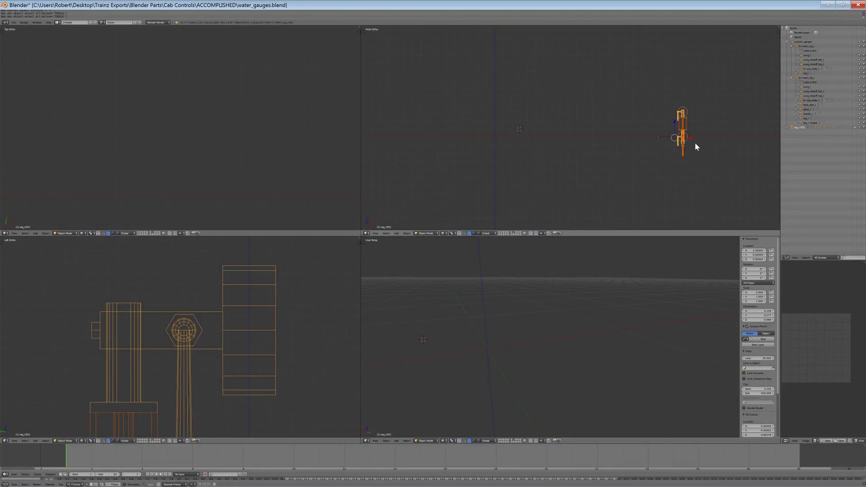
{"action": "key", "text": "ctrl+a"}
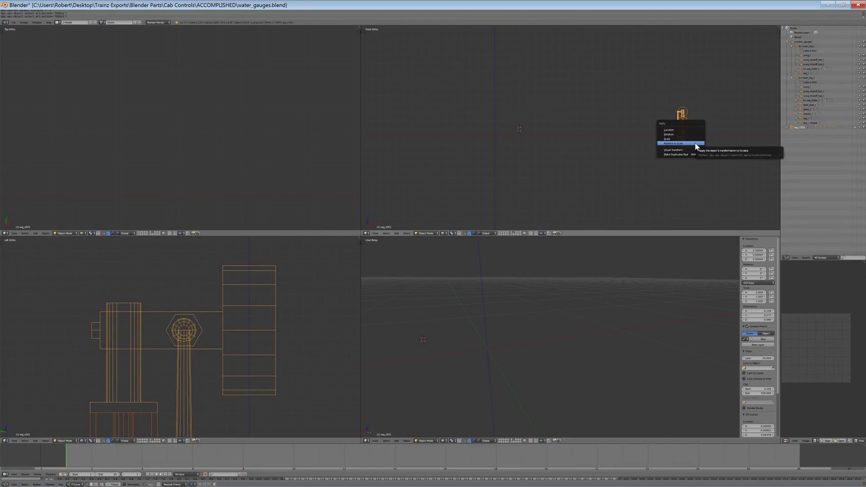
{"action": "left_click", "coordinate": [696, 147]}
{"action": "key", "text": "a"}
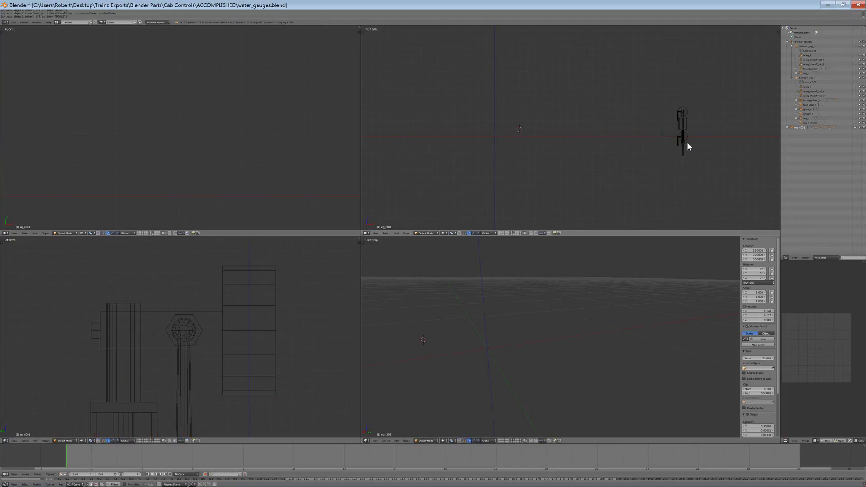
Reveal all hidden objects, select the whole mirrored gauge and move it along X close to the old left gauge body
{"action": "key", "text": "alt+h"}
{"action": "key", "text": "a"}
{"action": "right_click", "coordinate": [686, 117]}
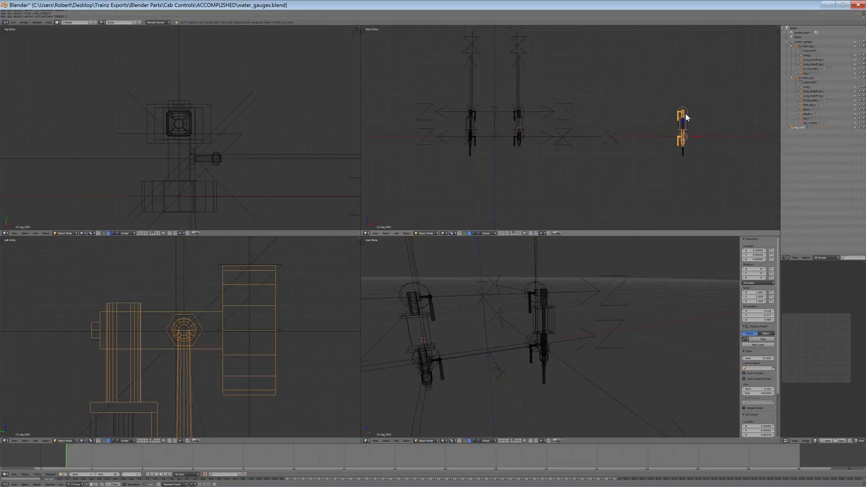
{"action": "key", "text": "b"}
{"action": "left_click_drag", "start_coordinate": [696, 171], "coordinate": [664, 57]}
{"action": "key", "text": "g"}
{"action": "key", "text": "x"}
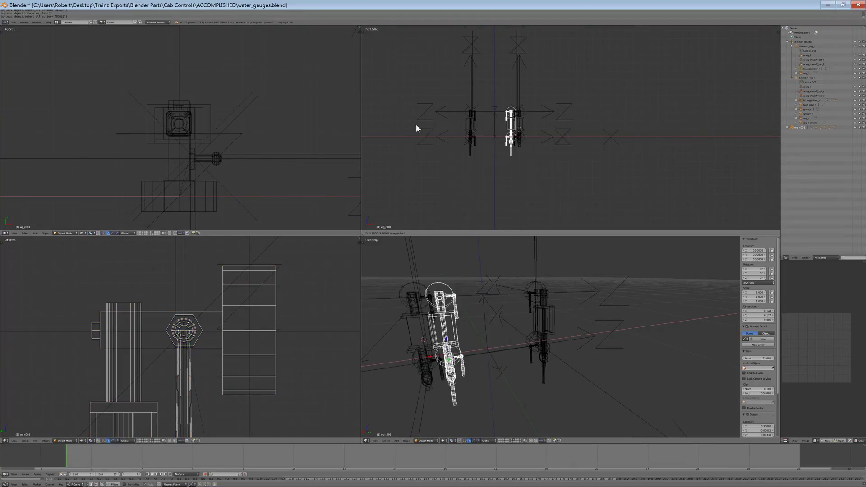
{"action": "left_click", "coordinate": [435, 124]}
{"action": "scroll", "coordinate": [524, 130], "scroll_direction": "up", "scroll_amount": 10}
{"action": "scroll", "coordinate": [543, 149], "scroll_direction": "down", "scroll_amount": 6}
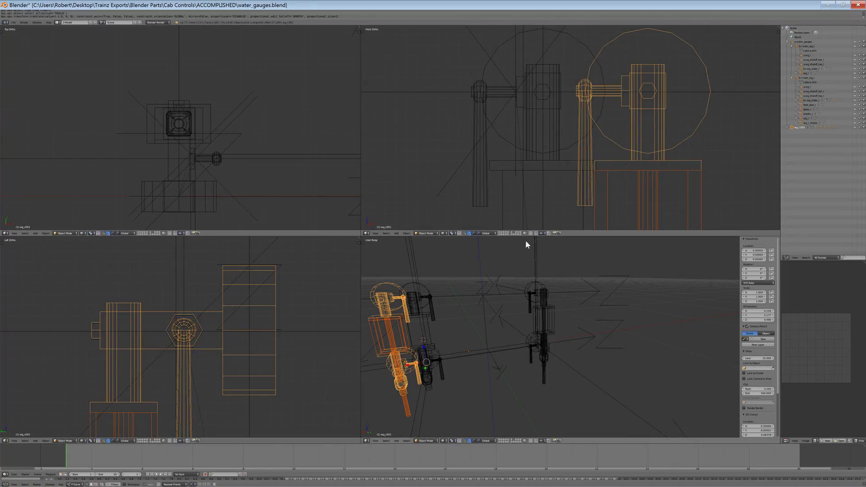
Set the snap element to Vertex and move the mirrored gauge along X onto the old left gauge's handle
{"action": "left_click", "coordinate": [537, 233]}
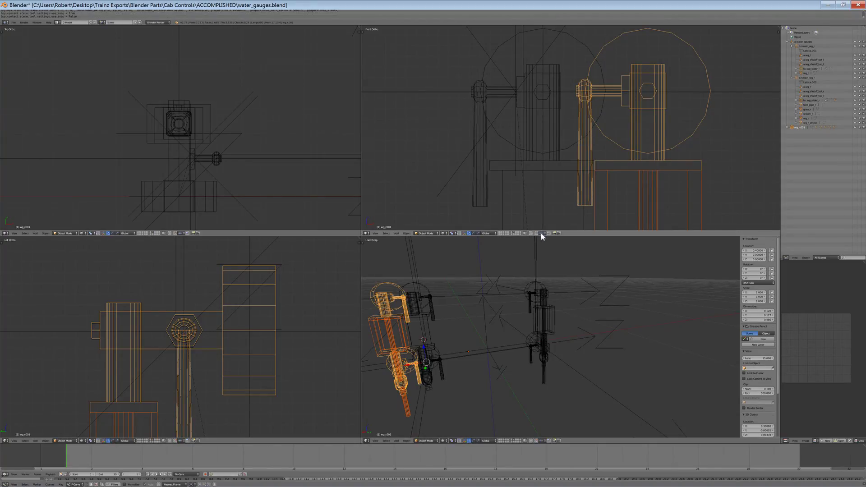
{"action": "left_click", "coordinate": [542, 233]}
{"action": "left_click", "coordinate": [548, 224]}
{"action": "key", "text": "g"}
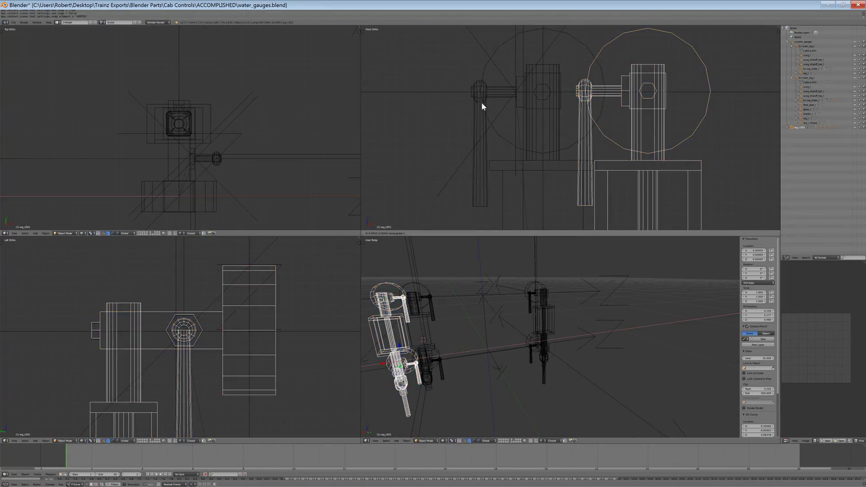
{"action": "key", "text": "x"}
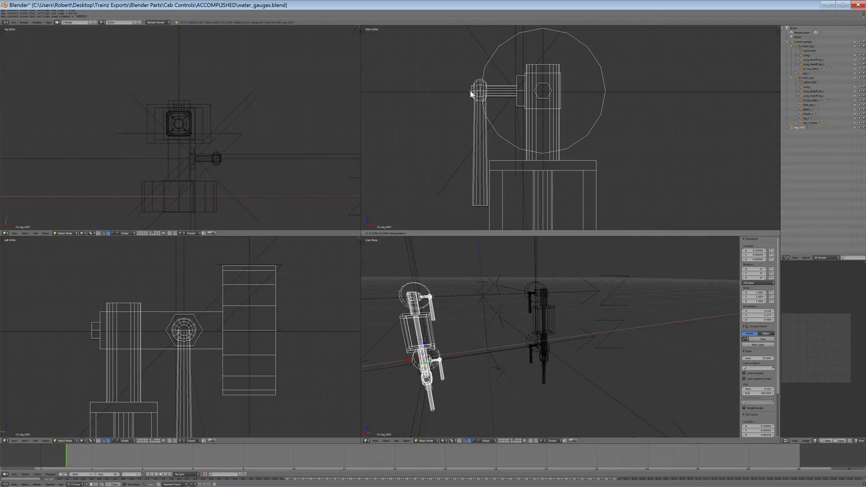
{"action": "left_click", "coordinate": [470, 95]}
{"action": "scroll", "coordinate": [508, 128], "scroll_direction": "down", "scroll_amount": 6}
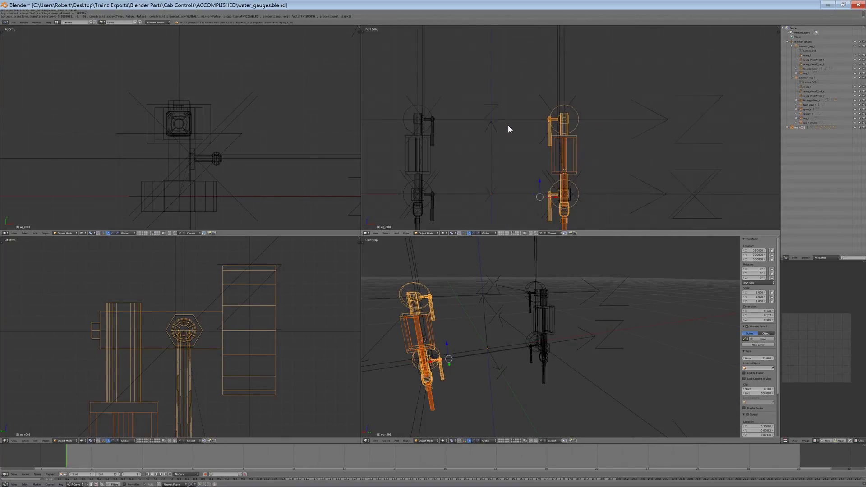
Refine the mirrored gauge's X position by snapping its handle end to the matching vertex of the old body
{"action": "scroll", "coordinate": [508, 122], "scroll_direction": "up", "scroll_amount": 9}
{"action": "middle_click_drag", "start_coordinate": [509, 114], "coordinate": [603, 158], "text": "shift"}
{"action": "scroll", "coordinate": [602, 158], "scroll_direction": "up", "scroll_amount": 5}
{"action": "key", "text": "g"}
{"action": "key", "text": "x"}
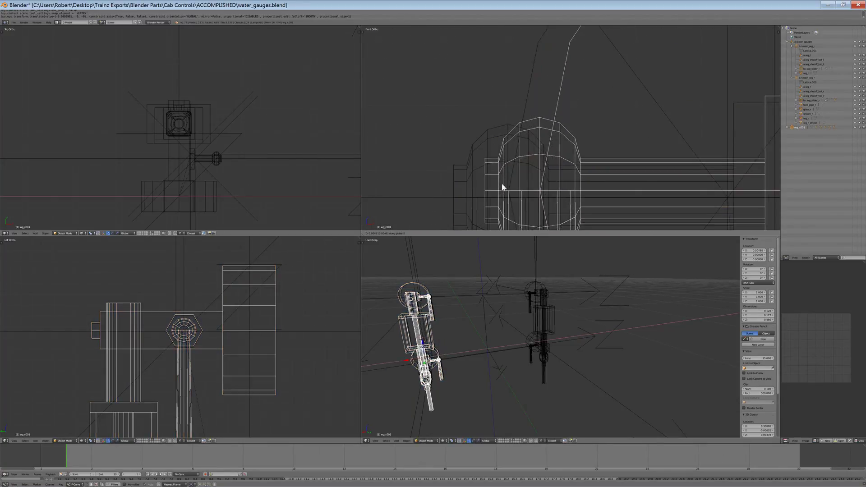
{"action": "left_click", "coordinate": [453, 172]}
{"action": "scroll", "coordinate": [494, 144], "scroll_direction": "down", "scroll_amount": 5}
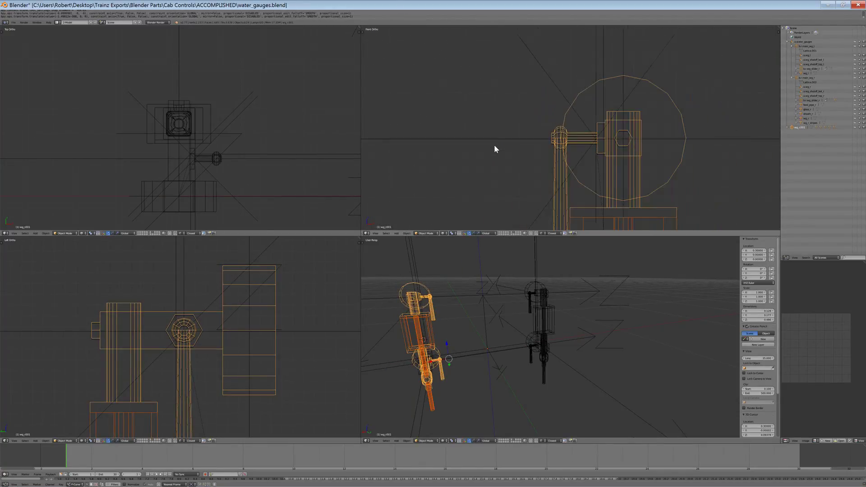
Hide the mirrored gauge, select the old left gauge body and run through the timeline to check its motion
{"action": "key", "text": "h"}
{"action": "scroll", "coordinate": [562, 132], "scroll_direction": "down", "scroll_amount": 9}
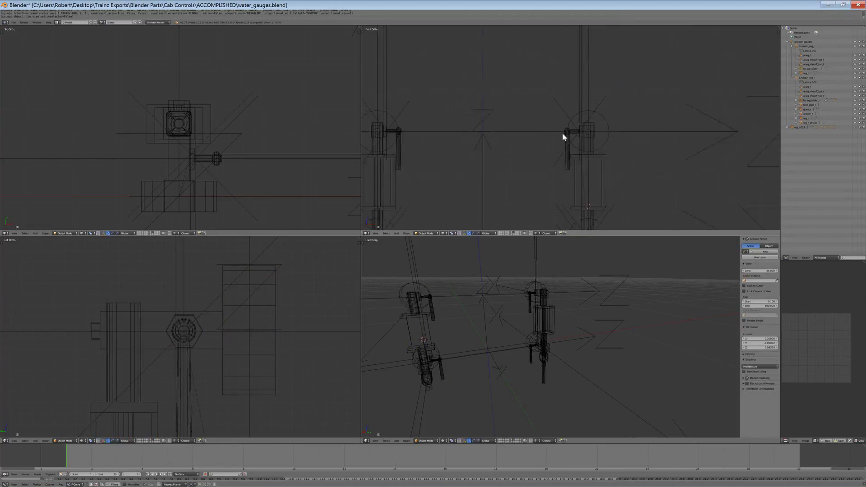
{"action": "middle_click_drag", "start_coordinate": [604, 192], "coordinate": [588, 113], "text": "shift"}
{"action": "scroll", "coordinate": [554, 121], "scroll_direction": "up", "scroll_amount": 6}
{"action": "key", "text": "alt+h"}
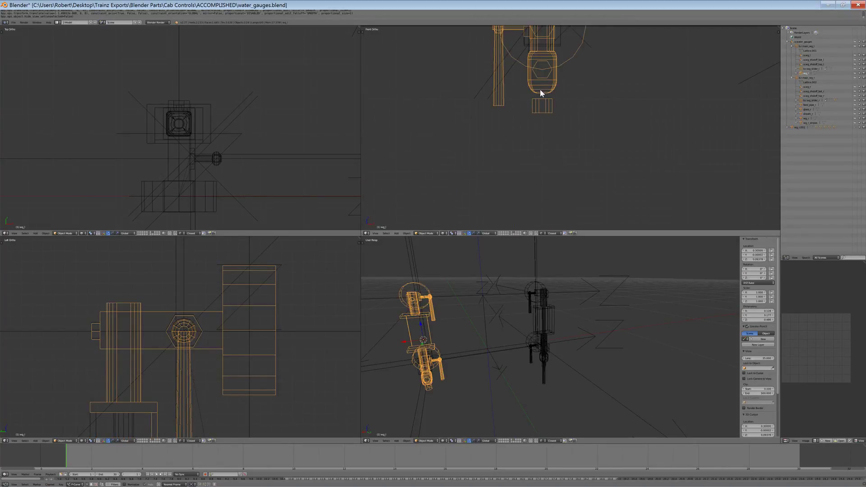
{"action": "scroll", "coordinate": [540, 88], "scroll_direction": "up", "scroll_amount": 4}
{"action": "middle_click_drag", "start_coordinate": [559, 151], "coordinate": [559, 192], "text": "shift"}
{"action": "key", "text": "alt+a"}
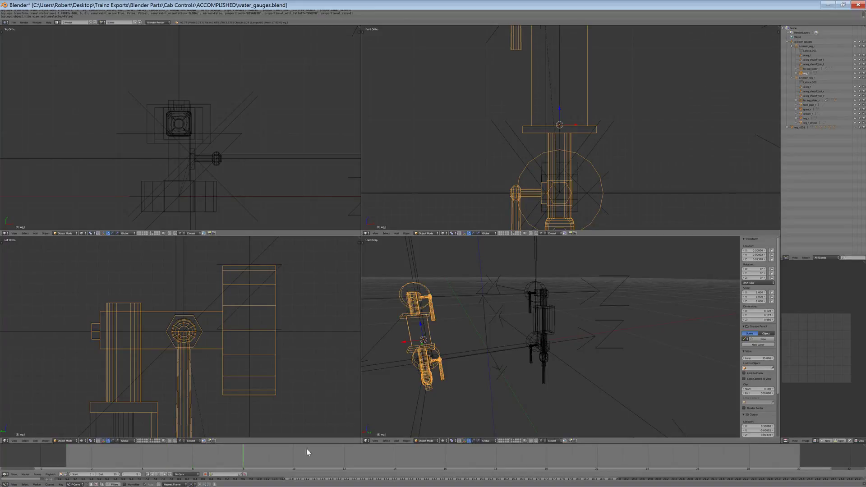
{"action": "scroll", "coordinate": [589, 110], "scroll_direction": "down", "scroll_amount": 4}
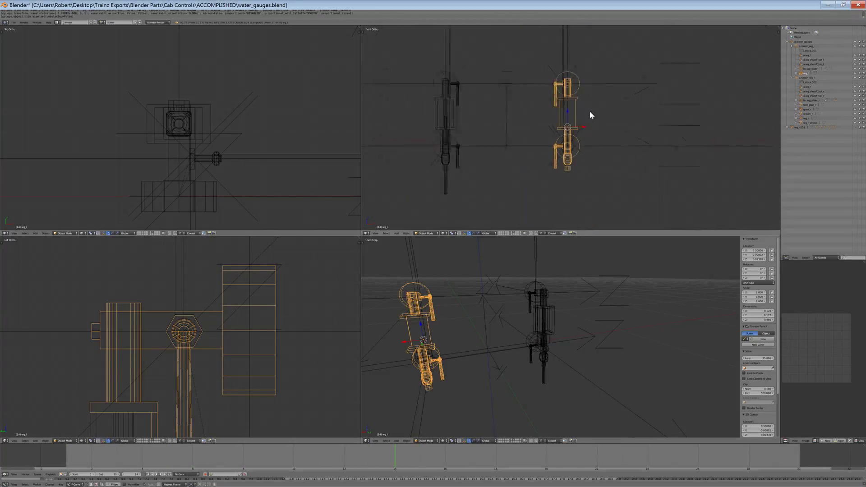
Delete the old left gauge body and reveal the hidden mirrored gauge
{"action": "scroll", "coordinate": [589, 143], "scroll_direction": "up", "scroll_amount": 5}
{"action": "key", "text": "x"}
{"action": "left_click", "coordinate": [592, 148]}
{"action": "key", "text": "alt+h"}
{"action": "scroll", "coordinate": [585, 148], "scroll_direction": "down", "scroll_amount": 3}
{"action": "scroll", "coordinate": [585, 147], "scroll_direction": "up", "scroll_amount": 3}
{"action": "middle_click_drag", "start_coordinate": [584, 148], "coordinate": [584, 58], "text": "shift"}
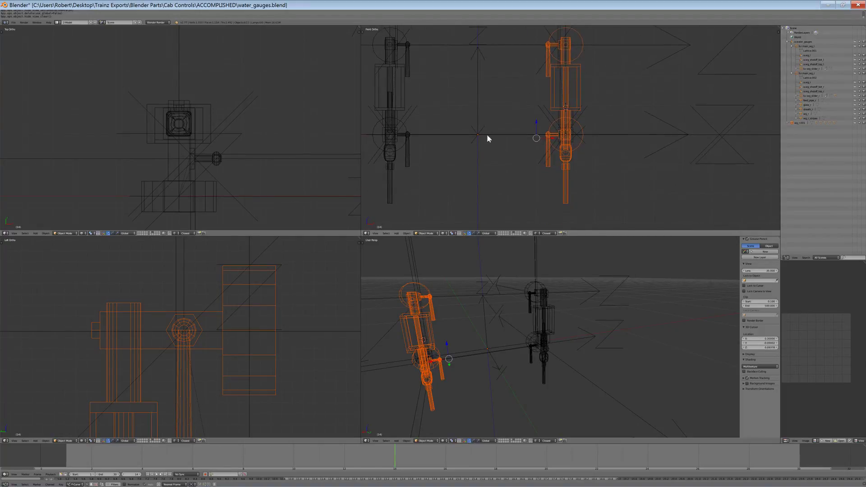
Return the timeline to its start, select only the mirrored gauge body and show the perspective view in solid shading
{"action": "left_click_drag", "start_coordinate": [120, 452], "coordinate": [81, 456]}
{"action": "key", "text": "a"}
{"action": "right_click", "coordinate": [563, 165]}
{"action": "scroll", "coordinate": [559, 166], "scroll_direction": "up", "scroll_amount": 4}
{"action": "scroll", "coordinate": [235, 364], "scroll_direction": "down", "scroll_amount": 10}
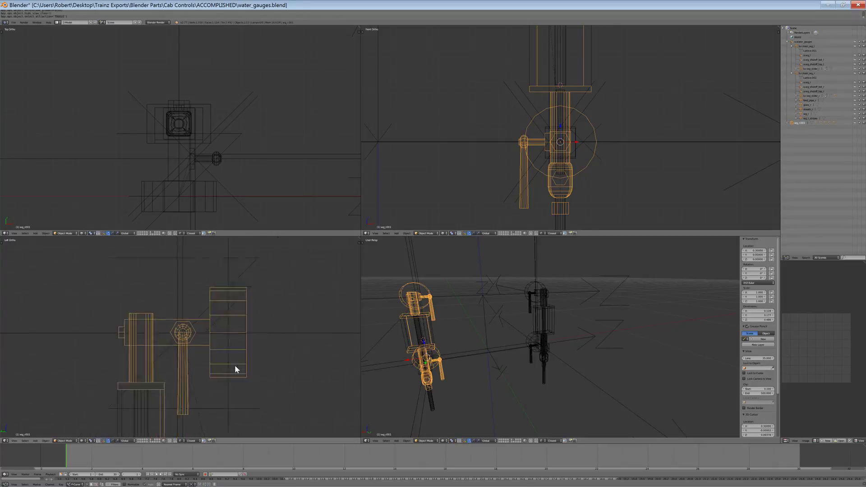
{"action": "scroll", "coordinate": [475, 346], "scroll_direction": "up", "scroll_amount": 3}
{"action": "middle_click_drag", "start_coordinate": [126, 363], "coordinate": [234, 336], "text": "shift"}
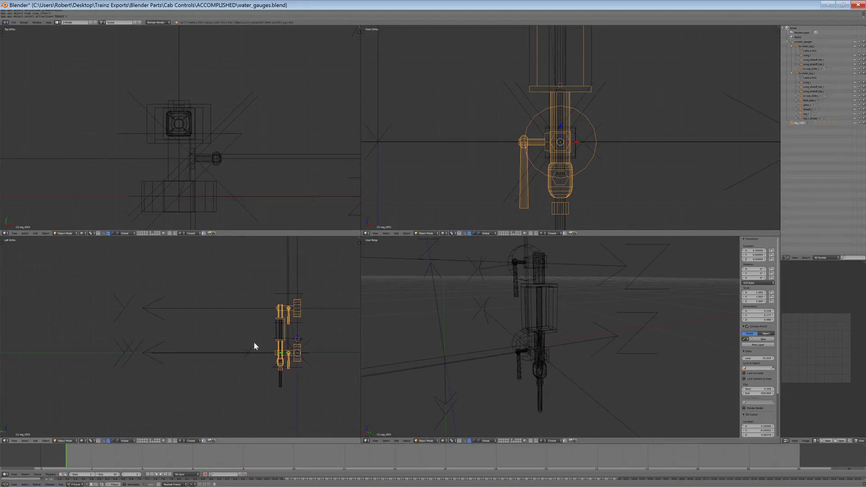
{"action": "middle_click_drag", "start_coordinate": [435, 330], "coordinate": [467, 334], "text": "shift"}
{"action": "key", "text": "z"}
{"action": "middle_click_drag", "start_coordinate": [564, 324], "coordinate": [581, 337]}
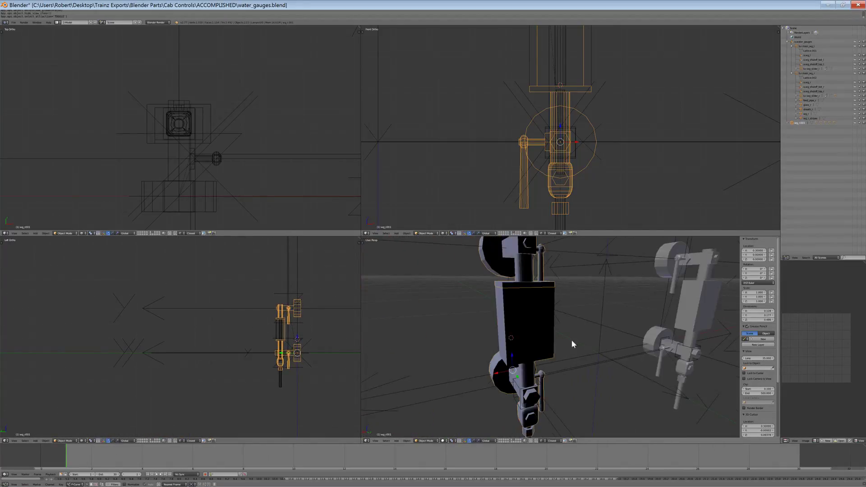
Flip the normals of the mirrored gauge body's whole mesh and return to Object Mode
{"action": "left_click", "coordinate": [427, 441]}
{"action": "left_click", "coordinate": [427, 431]}
{"action": "key", "text": "a"}
{"action": "key", "text": "w"}
{"action": "left_click", "coordinate": [543, 352]}
{"action": "left_click", "coordinate": [429, 438]}
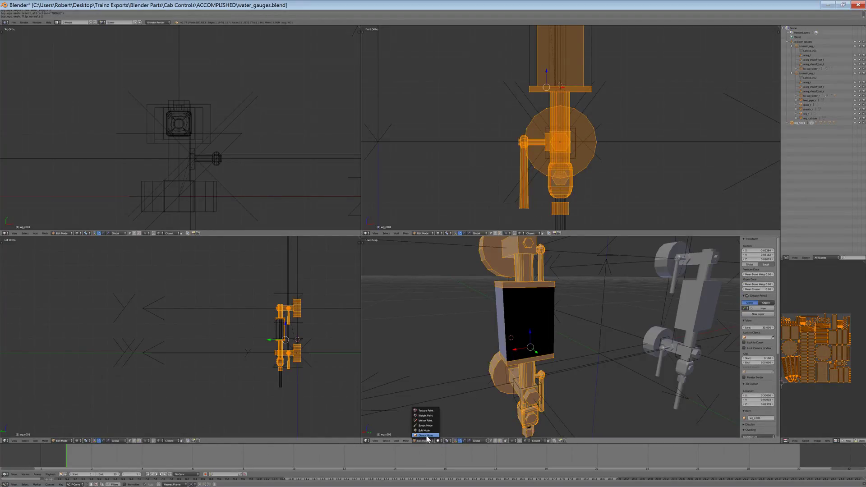
{"action": "left_click", "coordinate": [429, 434]}
Parent the mirrored gauge body to the left gauge's main cube-shaped object and hide the body
{"action": "middle_click_drag", "start_coordinate": [505, 402], "coordinate": [517, 386]}
{"action": "key", "text": "z"}
{"action": "scroll", "coordinate": [527, 364], "scroll_direction": "up", "scroll_amount": 1}
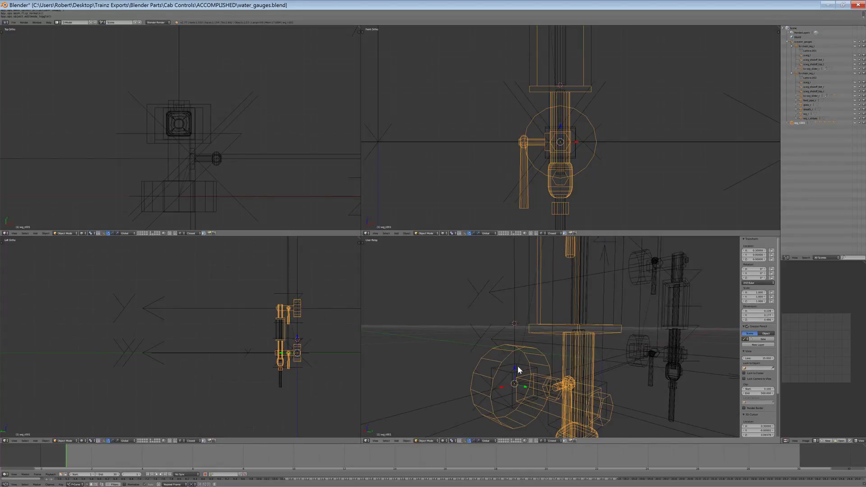
{"action": "right_click", "coordinate": [502, 368], "text": "shift"}
{"action": "key", "text": "ctrl+p"}
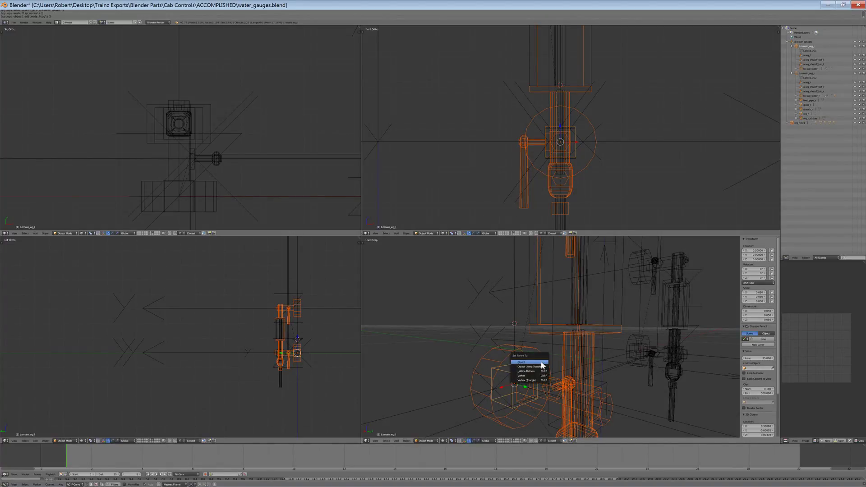
{"action": "left_click", "coordinate": [527, 356]}
{"action": "key", "text": "h"}
Switch to Steam, search the music library for "un", play the UNDERTALE Soundtrack album and return to Blender
{"action": "mouse_move", "coordinate": [103, 484]}
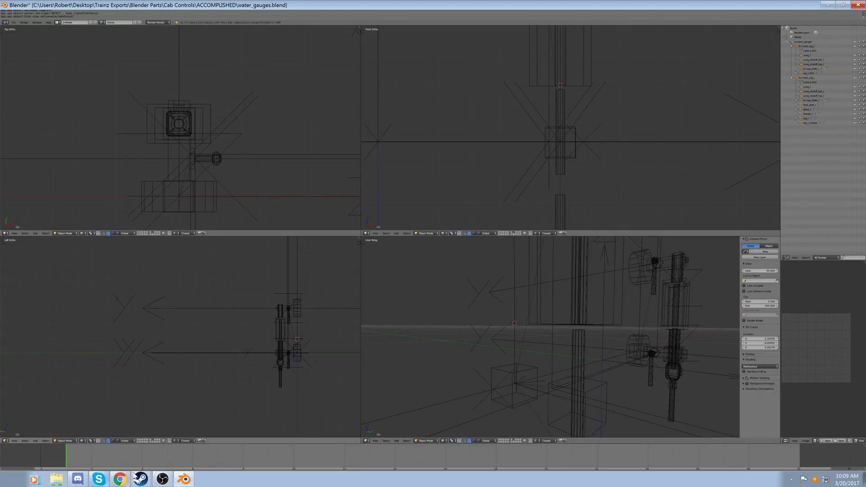
{"action": "left_click", "coordinate": [143, 479]}
{"action": "left_click", "coordinate": [140, 479]}
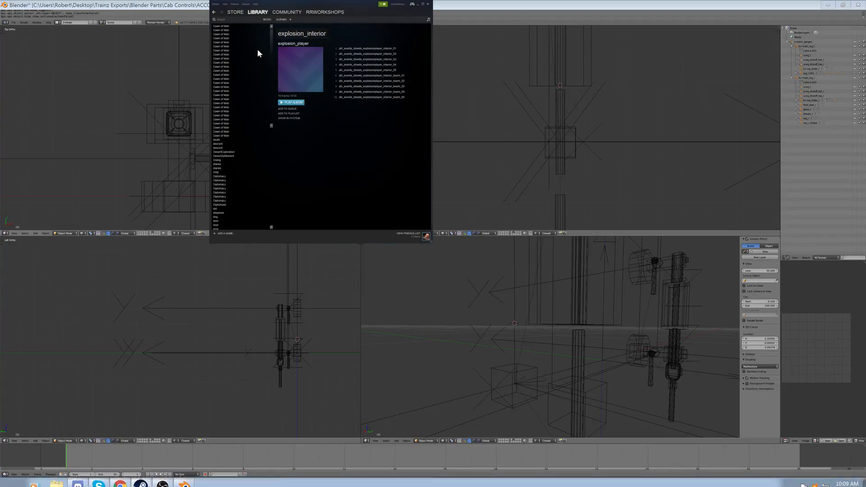
{"action": "left_click", "coordinate": [223, 21]}
{"action": "type", "text": "uni"}
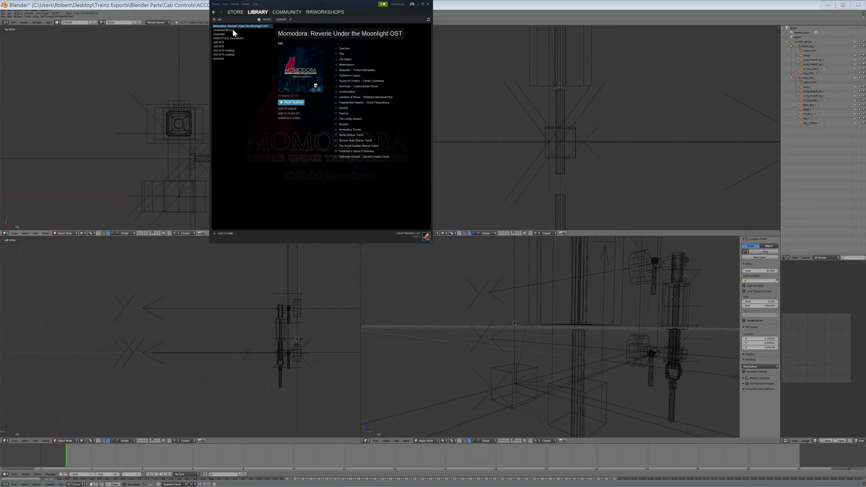
{"action": "key", "text": "BackSpace"}
{"action": "left_click", "coordinate": [229, 33]}
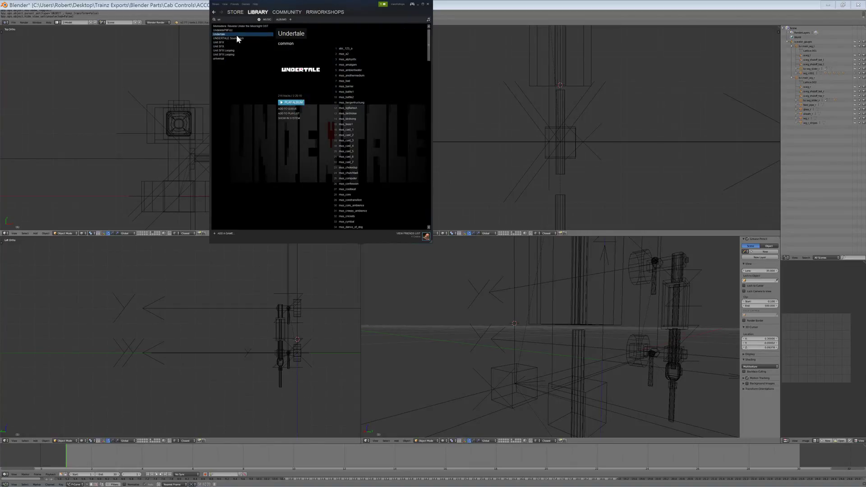
{"action": "left_click", "coordinate": [236, 37]}
{"action": "left_click", "coordinate": [287, 103]}
{"action": "left_click", "coordinate": [600, 4]}
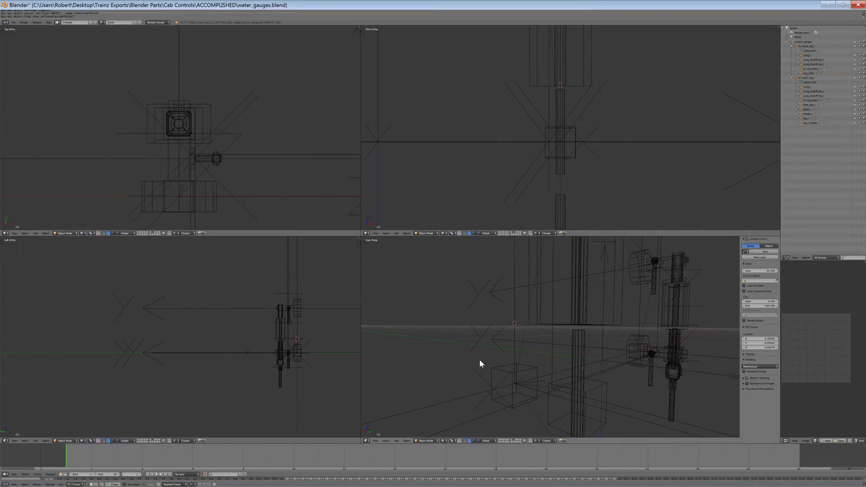
Check the livestreams channel in Discord and open the Rrworkshops Twitch page in Chrome
{"action": "left_click", "coordinate": [77, 479]}
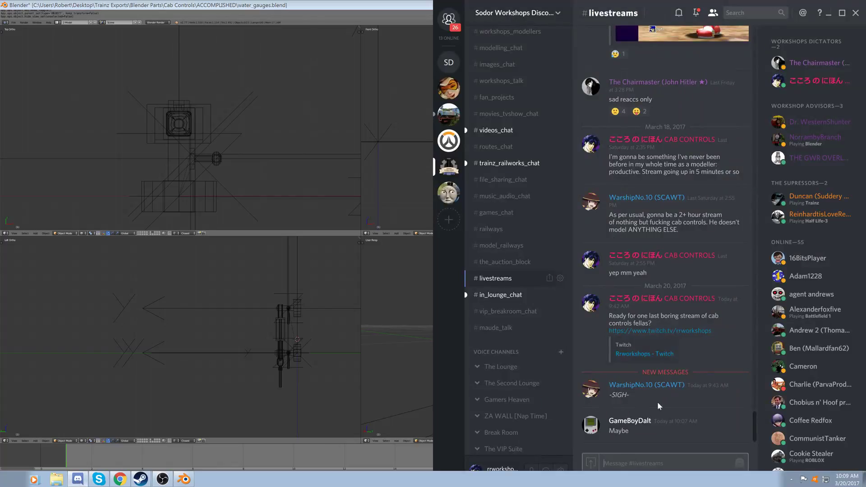
{"action": "left_click", "coordinate": [233, 328]}
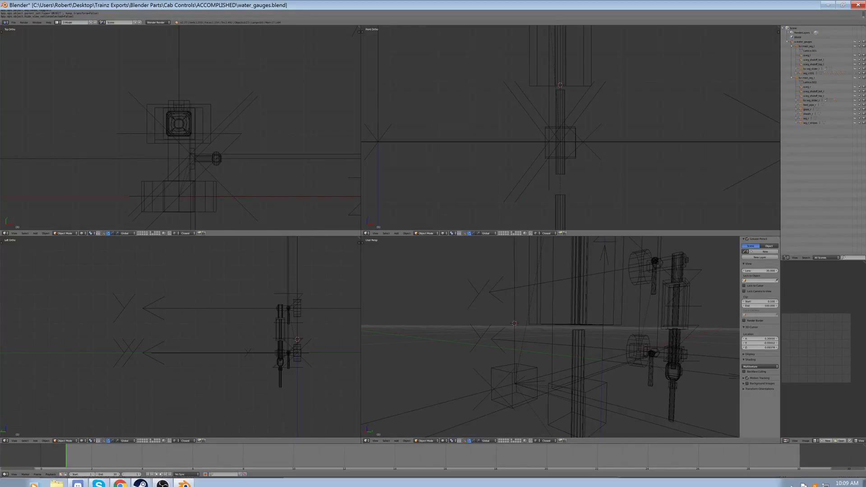
{"action": "left_click", "coordinate": [120, 483]}
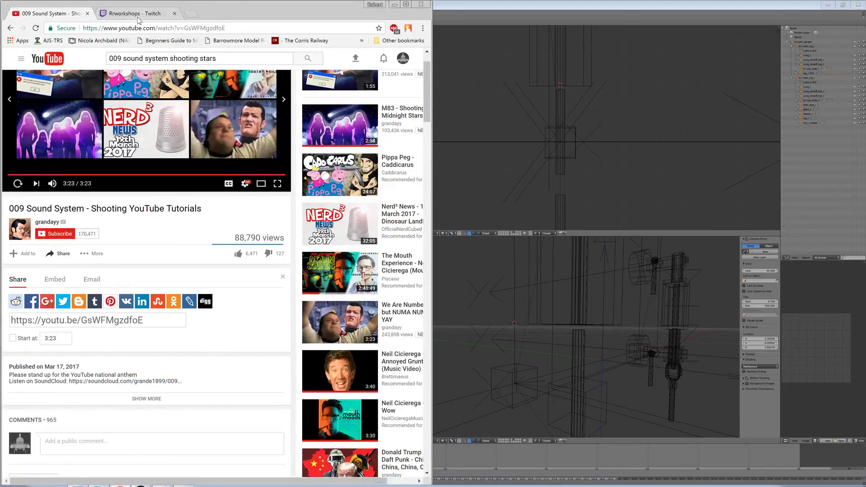
{"action": "left_click", "coordinate": [137, 15]}
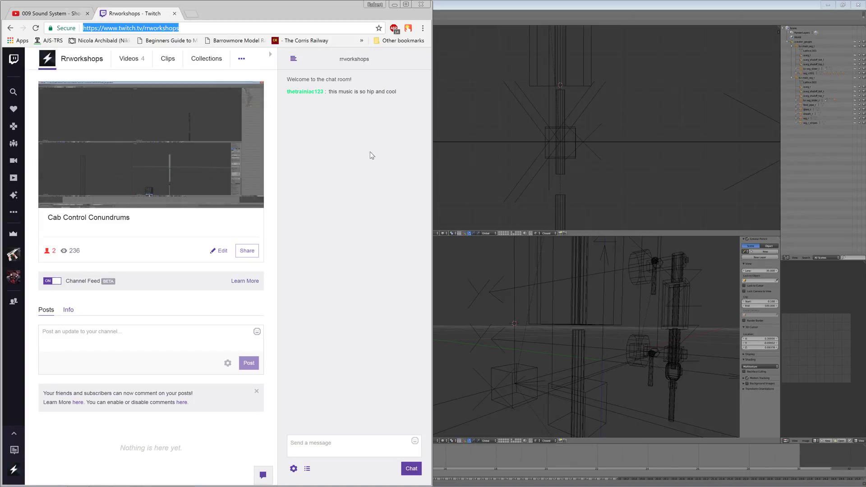
Send the chat message "Thanks man, it's A Virus Named Tom if you're interested, it's on Steam and it's a pretty fun puzzle game!"
{"action": "left_click", "coordinate": [319, 449]}
{"action": "type", "text": "Thanks man, it's  A Virus"}
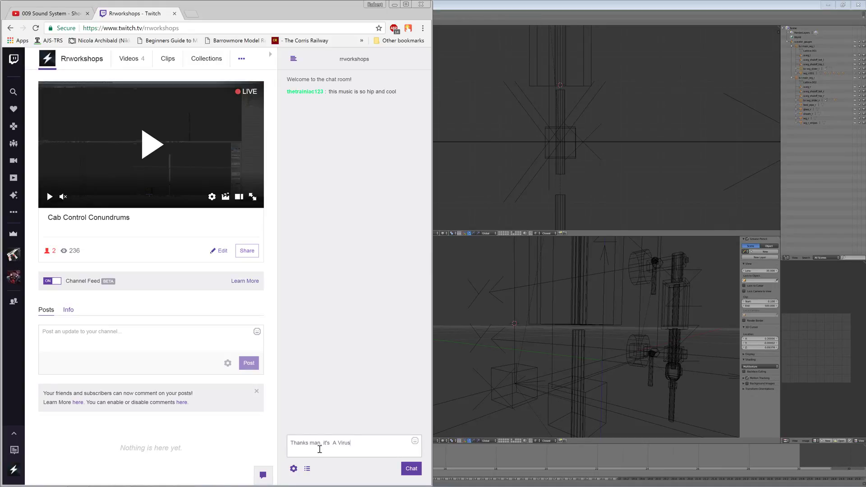
{"action": "type", "text": " Named Tom if you're interested, it's on Steam and it's a pretty fun p"}
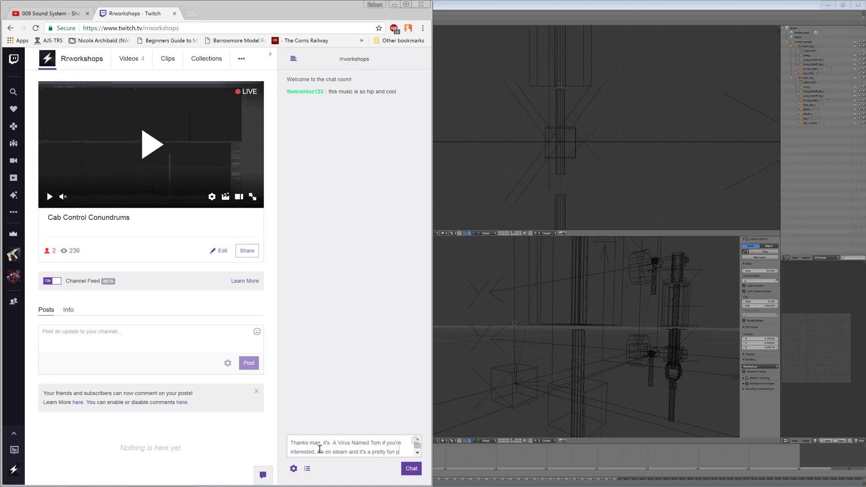
{"action": "type", "text": "uzzle game!"}
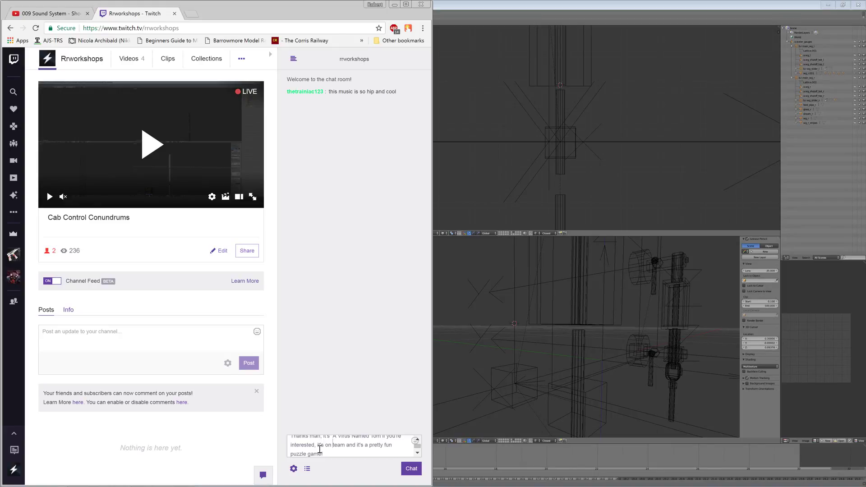
{"action": "key", "text": "Return"}
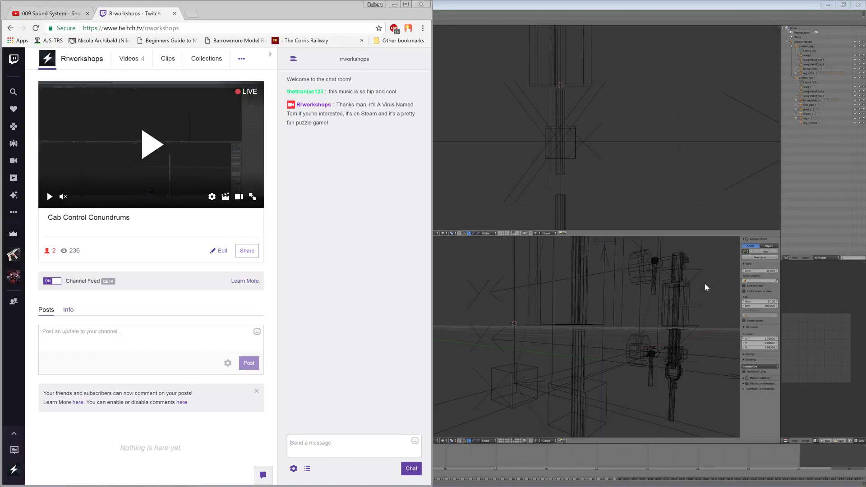
Switch back to Blender, select the mirrored gauge's feed pipe and show the perspective view in solid shading
{"action": "right_click", "coordinate": [550, 346]}
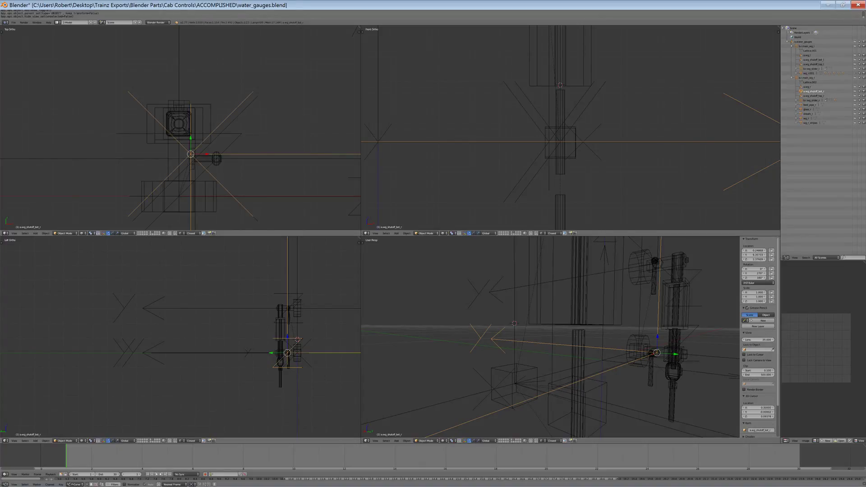
{"action": "middle_click_drag", "start_coordinate": [541, 330], "coordinate": [479, 303]}
{"action": "key", "text": "a"}
{"action": "right_click", "coordinate": [583, 391]}
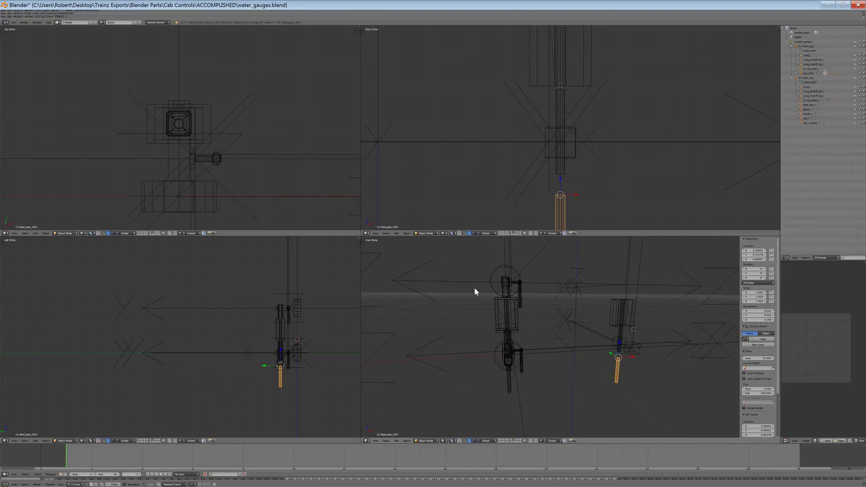
{"action": "scroll", "coordinate": [622, 180], "scroll_direction": "down", "scroll_amount": 5}
{"action": "key", "text": "z"}
{"action": "scroll", "coordinate": [519, 359], "scroll_direction": "up", "scroll_amount": 2}
{"action": "middle_click_drag", "start_coordinate": [510, 360], "coordinate": [541, 406]}
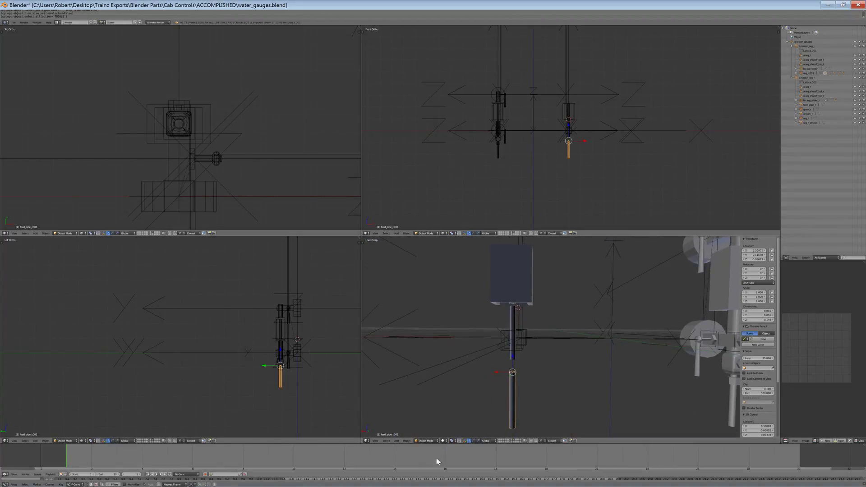
Flip the normals of the mirrored feed pipe's mesh and return to Object Mode
{"action": "left_click", "coordinate": [426, 441]}
{"action": "left_click", "coordinate": [424, 432]}
{"action": "key", "text": "w"}
{"action": "left_click", "coordinate": [567, 385]}
{"action": "left_click", "coordinate": [432, 441]}
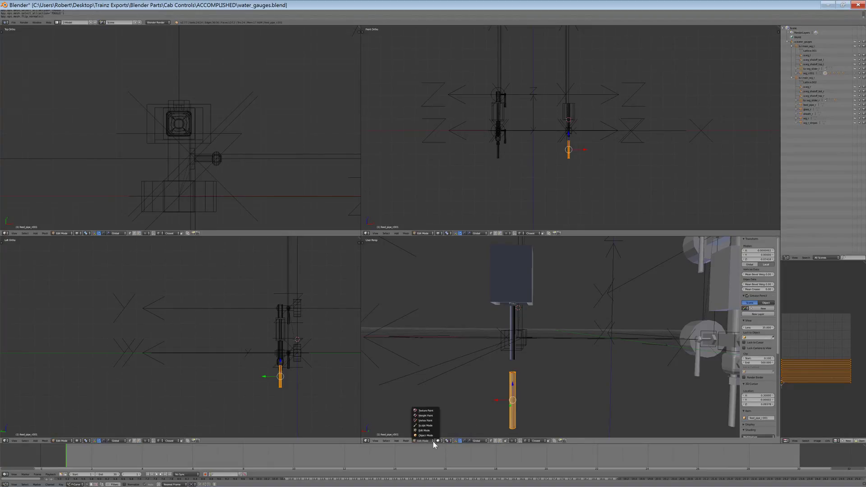
{"action": "left_click", "coordinate": [425, 435]}
Parent the mirrored feed pipe to the left main cube-shaped object, and select the pipe together with the slider
{"action": "middle_click_drag", "start_coordinate": [543, 361], "coordinate": [520, 338]}
{"action": "right_click", "coordinate": [515, 334]}
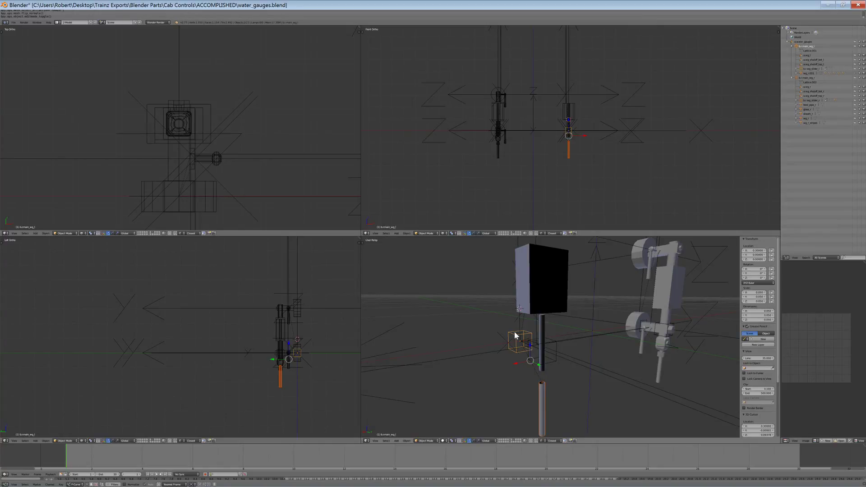
{"action": "key", "text": "ctrl+p"}
{"action": "left_click", "coordinate": [515, 334]}
{"action": "right_click", "coordinate": [545, 391]}
{"action": "right_click", "coordinate": [542, 325], "text": "shift"}
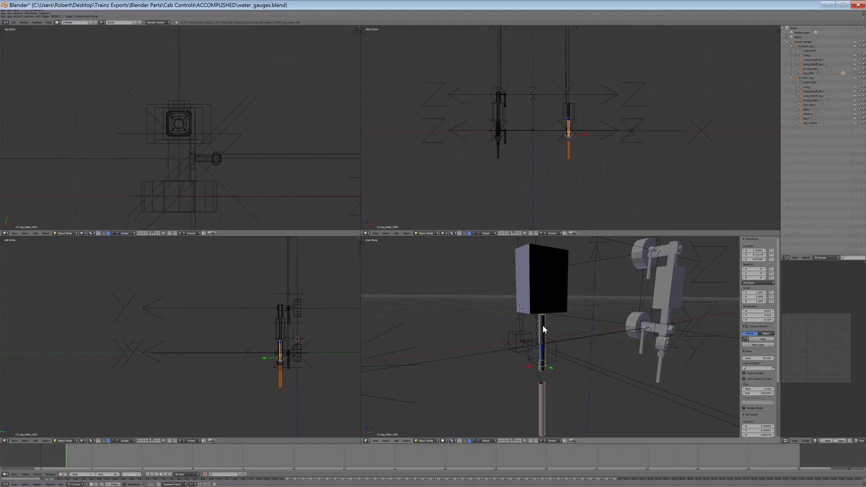
Reveal all hidden objects, clear the mirrored gauge body's parent while keeping its transformation, and hide the body
{"action": "key", "text": "a"}
{"action": "key", "text": "alt+h"}
{"action": "scroll", "coordinate": [607, 138], "scroll_direction": "up", "scroll_amount": 5}
{"action": "key", "text": "a"}
{"action": "right_click", "coordinate": [537, 129]}
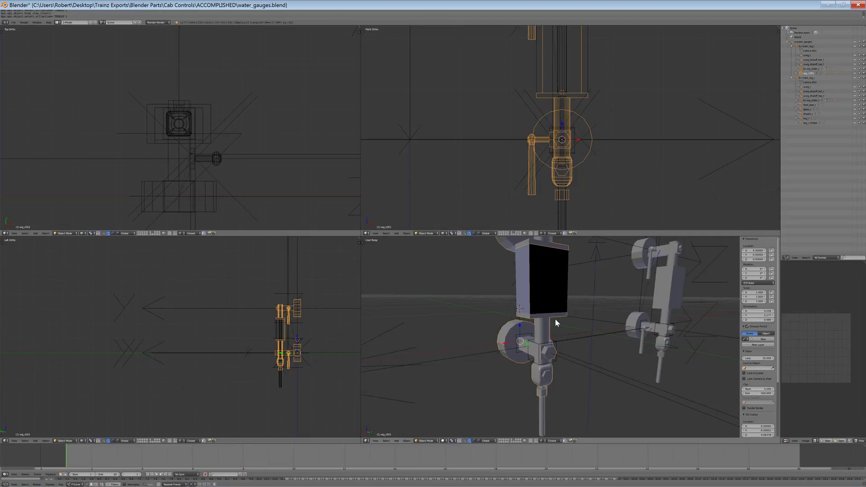
{"action": "key", "text": "alt+p"}
{"action": "left_click", "coordinate": [539, 319]}
{"action": "key", "text": "h"}
Clear the parents of the mirrored slider, glass and feed pipe while keeping their transformation, and hide these parts
{"action": "right_click", "coordinate": [542, 332]}
{"action": "right_click", "coordinate": [546, 406], "text": "shift"}
{"action": "mouse_move", "coordinate": [545, 406]}
{"action": "middle_mouse_down"}
{"action": "mouse_move", "coordinate": [555, 385]}
{"action": "mouse_move", "coordinate": [553, 401]}
{"action": "middle_mouse_up"}
{"action": "key", "text": "alt+p"}
{"action": "left_click", "coordinate": [546, 364]}
{"action": "key", "text": "h"}
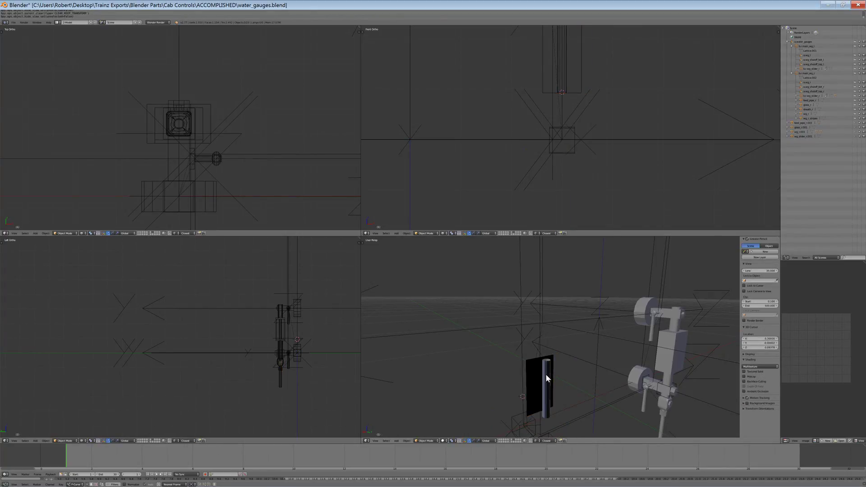
Clear the parents of the mirrored gauge's remaining inner tube and flat back panel, keeping their transformation
{"action": "right_click", "coordinate": [546, 374]}
{"action": "key", "text": "alt+p"}
{"action": "left_click", "coordinate": [537, 376]}
{"action": "key", "text": "alt+p"}
{"action": "left_click", "coordinate": [535, 376]}
{"action": "middle_click_drag", "start_coordinate": [535, 376], "coordinate": [548, 343]}
{"action": "scroll", "coordinate": [549, 345], "scroll_direction": "up", "scroll_amount": 1}
{"action": "key", "text": "a"}
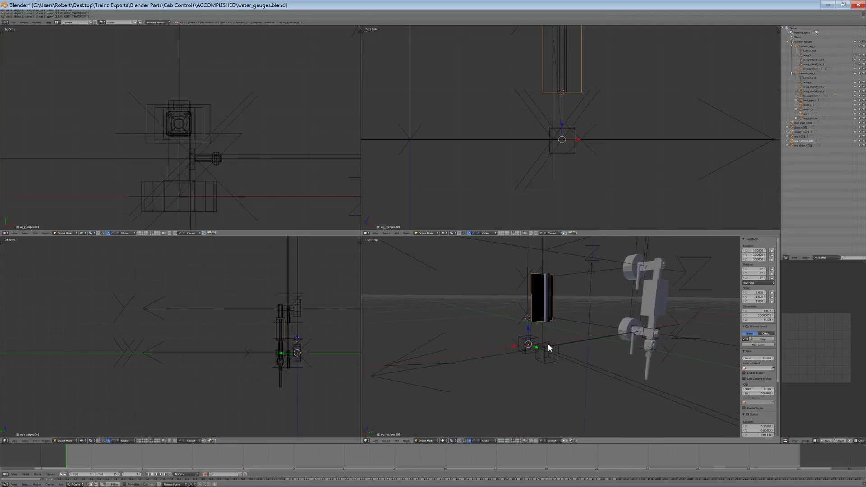
Reveal all hidden objects, and hide the mirrored gauge body to expose the parts inside it
{"action": "key", "text": "alt+h"}
{"action": "key", "text": "a"}
{"action": "right_click", "coordinate": [548, 391]}
{"action": "middle_click_drag", "start_coordinate": [548, 391], "coordinate": [549, 374]}
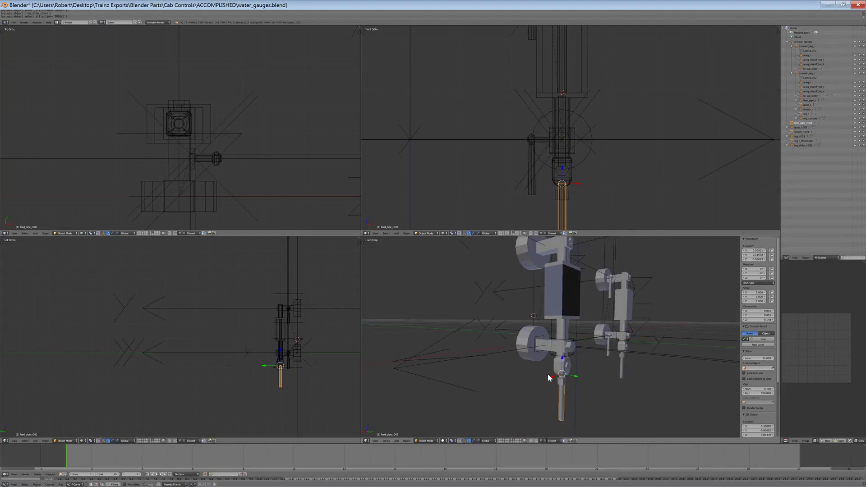
{"action": "scroll", "coordinate": [531, 358], "scroll_direction": "up", "scroll_amount": 1}
{"action": "right_click", "coordinate": [524, 330]}
{"action": "key", "text": "h"}
Parent the mirrored feed pipe to the left main cube-shaped object
{"action": "right_click", "coordinate": [568, 421]}
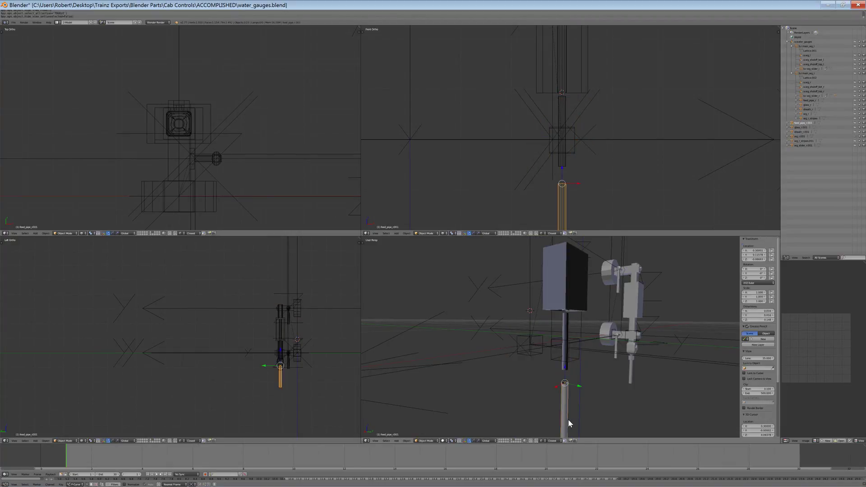
{"action": "right_click", "coordinate": [521, 332], "text": "shift"}
{"action": "key", "text": "ctrl+p"}
{"action": "left_click", "coordinate": [521, 336]}
{"action": "middle_click_drag", "start_coordinate": [589, 367], "coordinate": [581, 334]}
{"action": "key", "text": "a"}
Shade all faces of the right gauge body smooth in Edit Mode, and return to Object Mode
{"action": "scroll", "coordinate": [570, 333], "scroll_direction": "up", "scroll_amount": 4}
{"action": "scroll", "coordinate": [583, 344], "scroll_direction": "down", "scroll_amount": 2}
{"action": "middle_click_drag", "start_coordinate": [649, 347], "coordinate": [548, 341]}
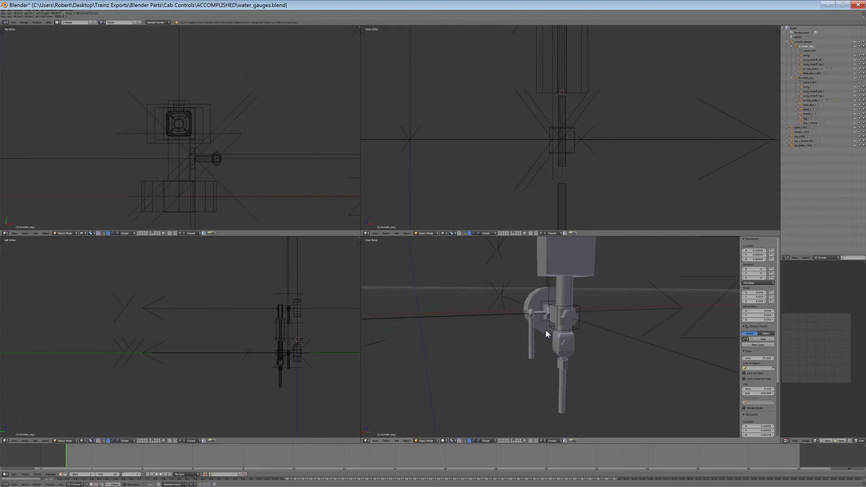
{"action": "right_click", "coordinate": [565, 286]}
{"action": "key", "text": "KP_Decimal"}
{"action": "left_click", "coordinate": [423, 441]}
{"action": "left_click", "coordinate": [426, 431]}
{"action": "key", "text": "a"}
{"action": "key", "text": "w"}
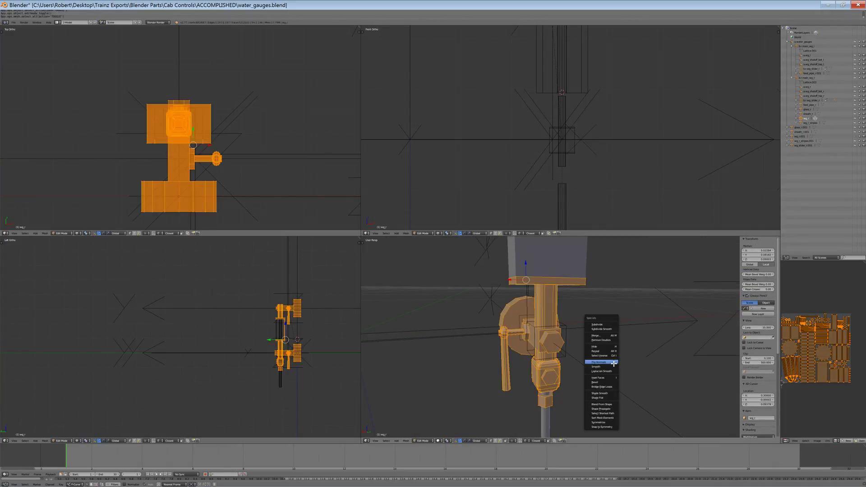
{"action": "left_click", "coordinate": [601, 394]}
{"action": "left_click", "coordinate": [423, 441]}
{"action": "left_click", "coordinate": [425, 436]}
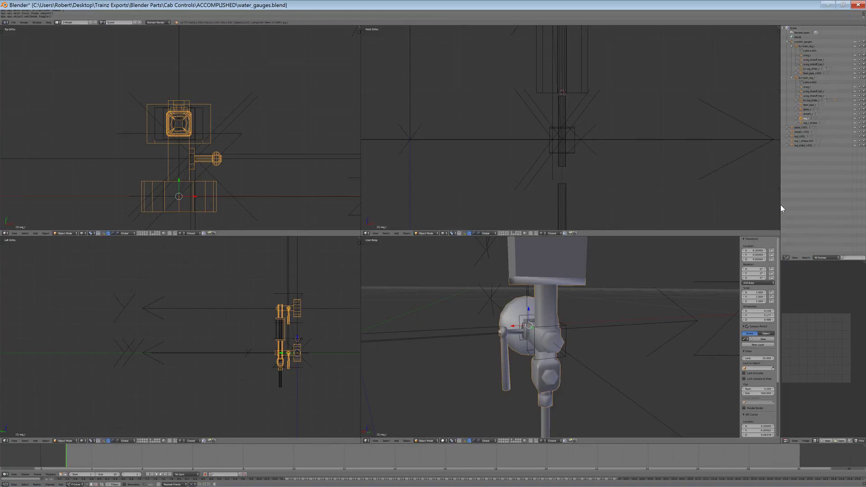
Split the outliner area, turn the new lower area into an enlarged Properties editor, and show the object's modifiers there
{"action": "left_click", "coordinate": [815, 150]}
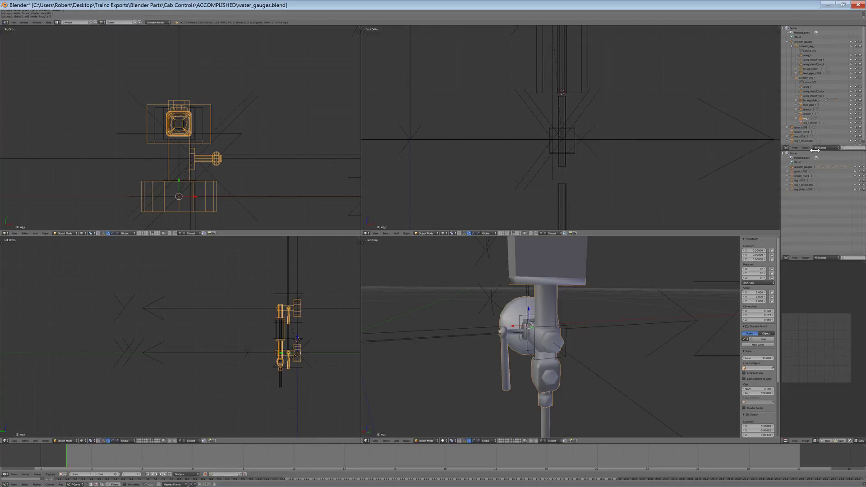
{"action": "left_click", "coordinate": [785, 257]}
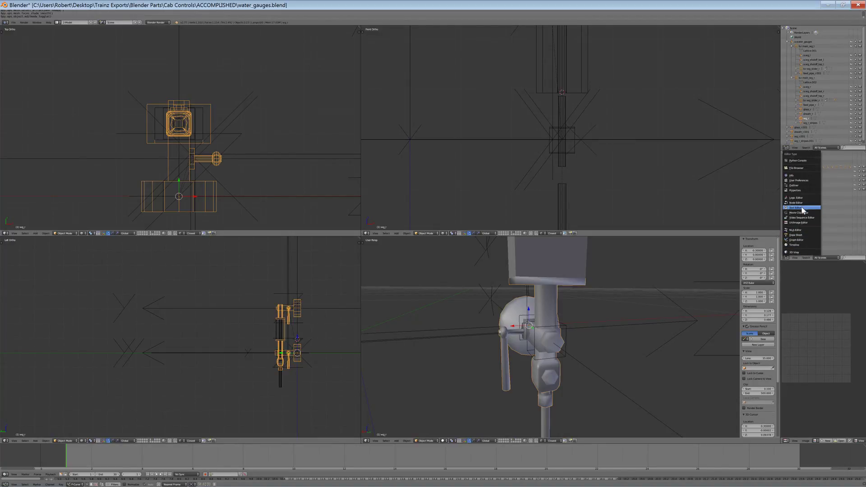
{"action": "left_click", "coordinate": [795, 190]}
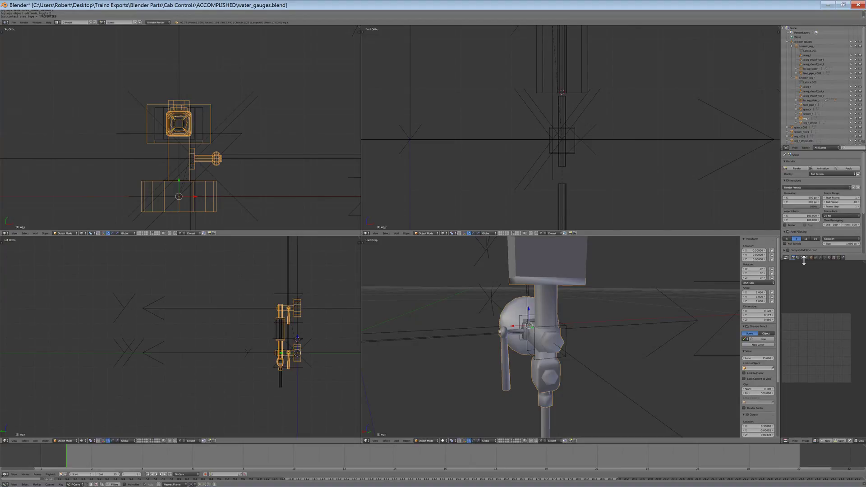
{"action": "left_click_drag", "start_coordinate": [804, 259], "coordinate": [808, 293]}
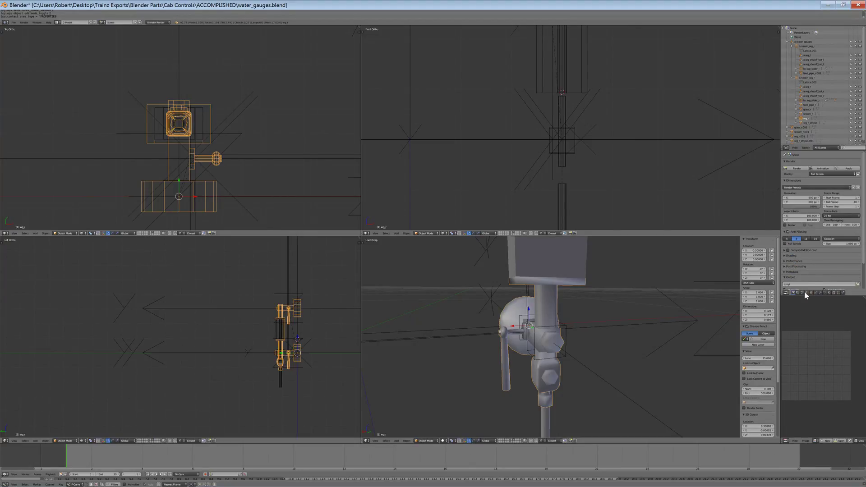
{"action": "left_click", "coordinate": [820, 292]}
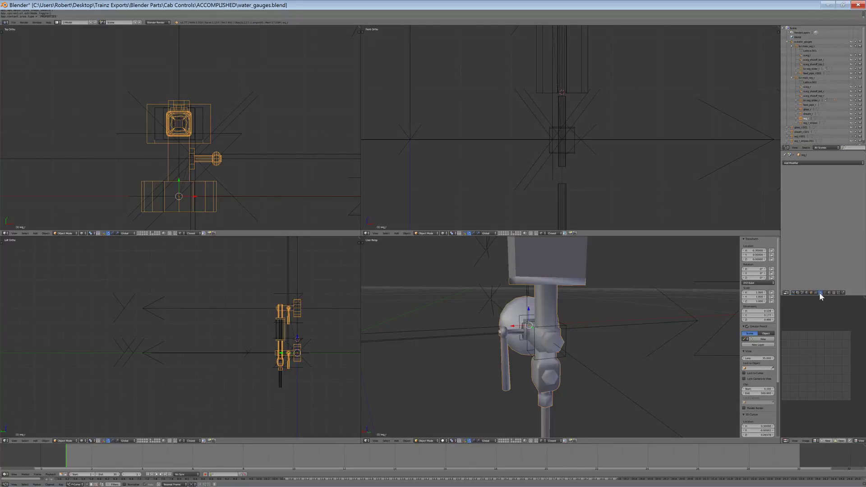
Add an Edge Split modifier to the right gauge body and apply it
{"action": "left_click", "coordinate": [801, 164]}
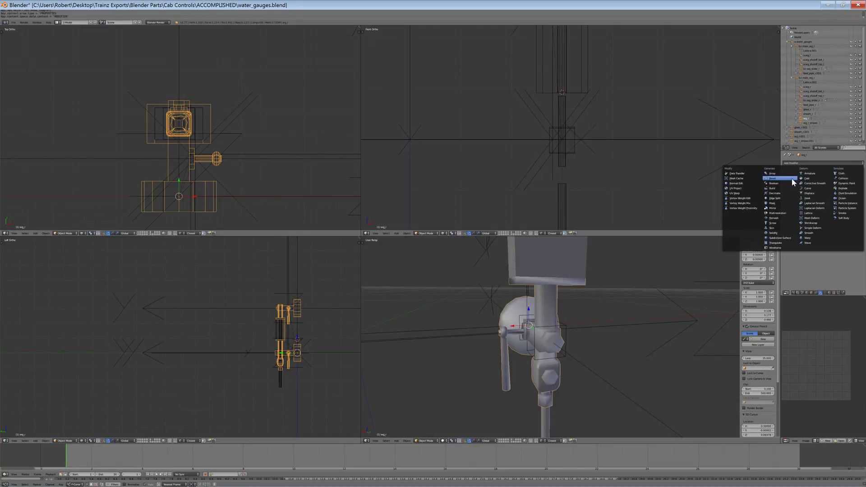
{"action": "left_click", "coordinate": [781, 198]}
{"action": "scroll", "coordinate": [615, 338], "scroll_direction": "up", "scroll_amount": 4}
{"action": "middle_click_drag", "start_coordinate": [604, 342], "coordinate": [698, 274]}
{"action": "middle_click_drag", "start_coordinate": [652, 298], "coordinate": [587, 312]}
{"action": "scroll", "coordinate": [565, 362], "scroll_direction": "up", "scroll_amount": 3}
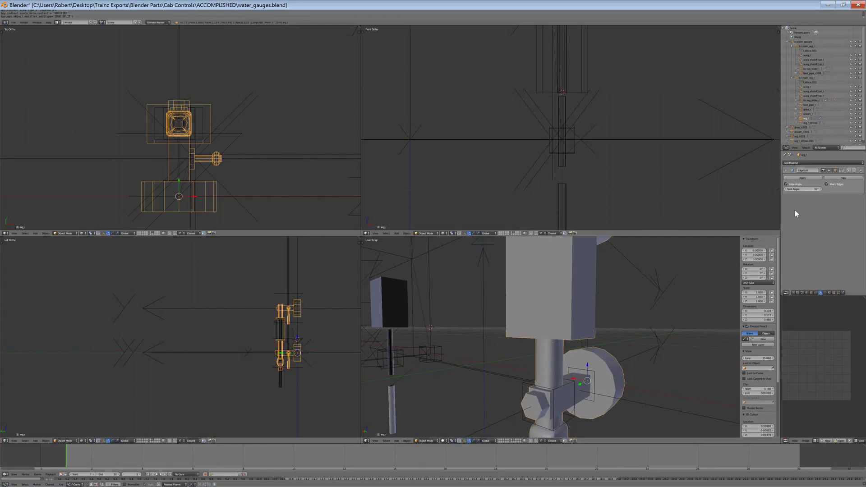
{"action": "left_click", "coordinate": [792, 177]}
Reveal all hidden parts of the mirrored left gauge and deselect everything
{"action": "scroll", "coordinate": [537, 343], "scroll_direction": "down", "scroll_amount": 5}
{"action": "middle_click_drag", "start_coordinate": [537, 345], "coordinate": [559, 350]}
{"action": "right_click", "coordinate": [547, 355]}
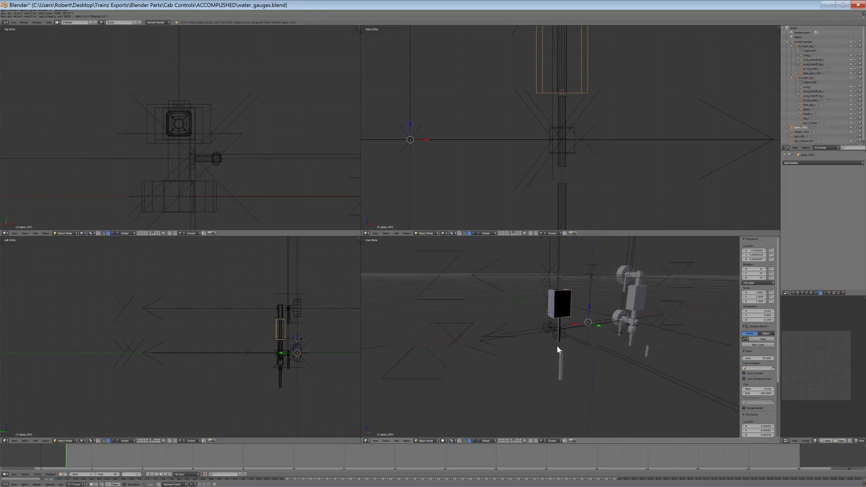
{"action": "scroll", "coordinate": [560, 347], "scroll_direction": "up", "scroll_amount": 5}
{"action": "key", "text": "a"}
{"action": "key", "text": "alt+h"}
{"action": "key", "text": "a"}
Shade all faces of the mirrored left gauge body smooth in Edit Mode, and return to Object Mode
{"action": "right_click", "coordinate": [570, 349]}
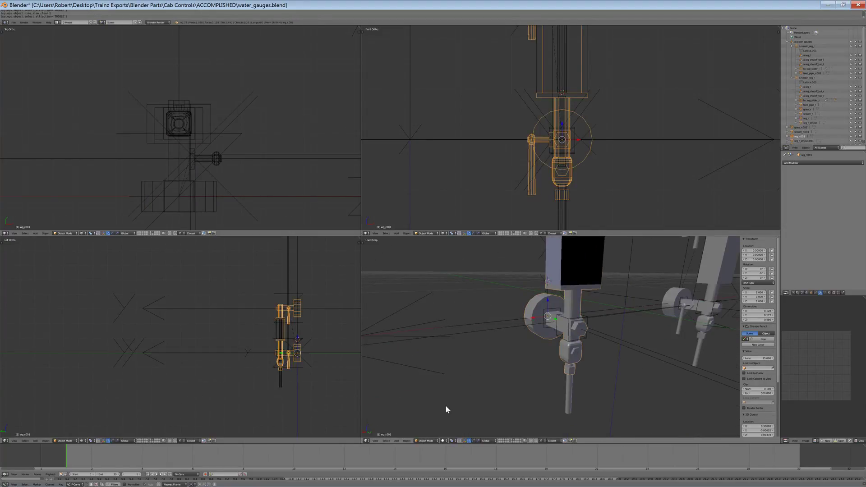
{"action": "left_click", "coordinate": [420, 441]}
{"action": "left_click", "coordinate": [423, 431]}
{"action": "left_click", "coordinate": [423, 444]}
{"action": "left_click", "coordinate": [429, 431]}
{"action": "key", "text": "w"}
{"action": "left_click", "coordinate": [607, 338]}
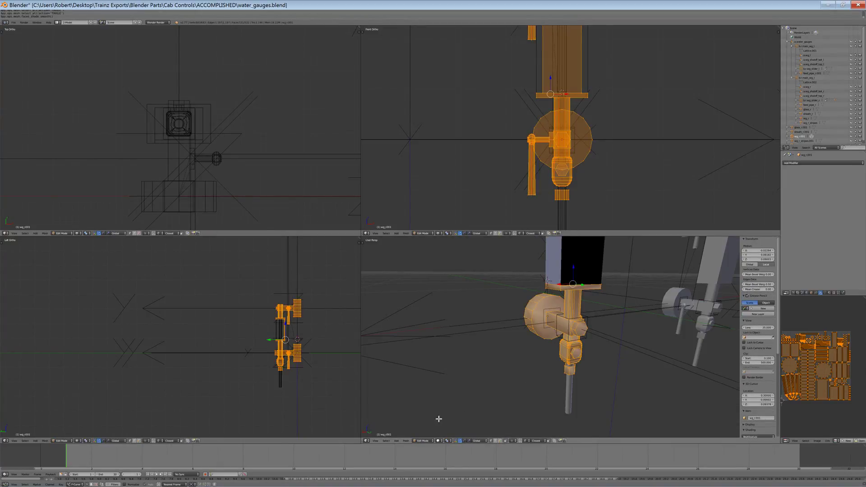
{"action": "left_click", "coordinate": [427, 440]}
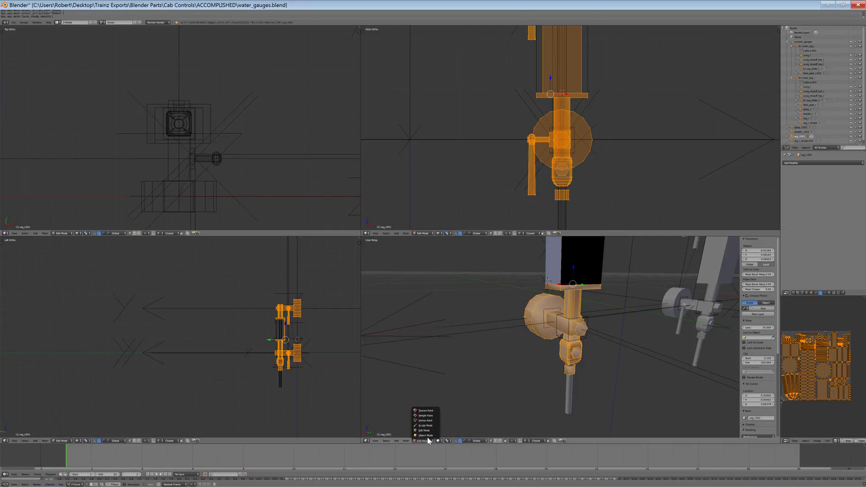
{"action": "left_click", "coordinate": [427, 435]}
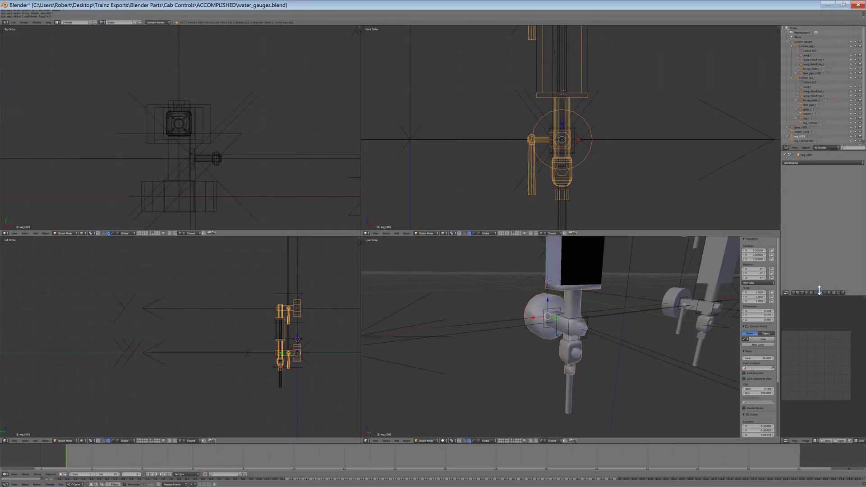
Add and apply an Edge Split modifier on the mirrored gauge body, and hide the body and the feed pipe
{"action": "left_click", "coordinate": [796, 164]}
{"action": "left_click", "coordinate": [774, 199]}
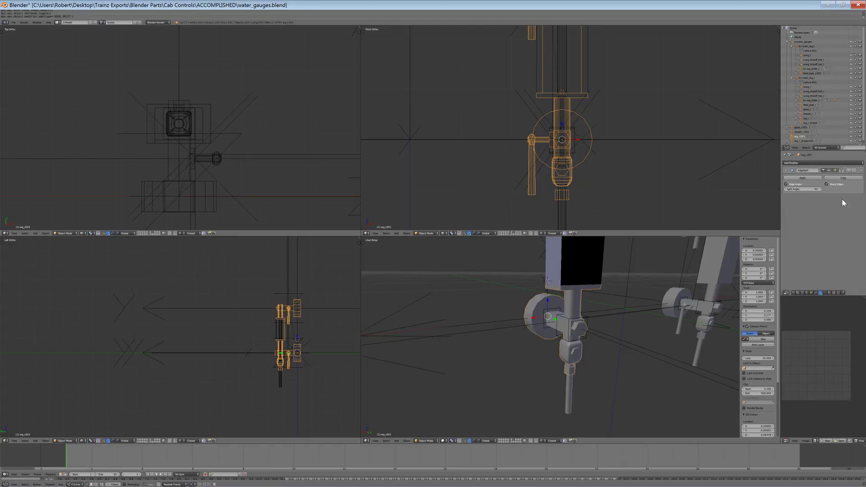
{"action": "left_click", "coordinate": [804, 178]}
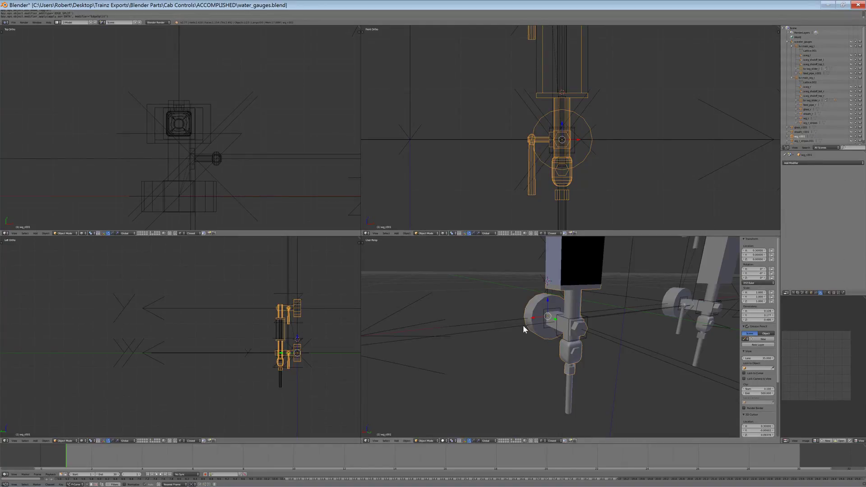
{"action": "key", "text": "h"}
{"action": "right_click", "coordinate": [570, 369]}
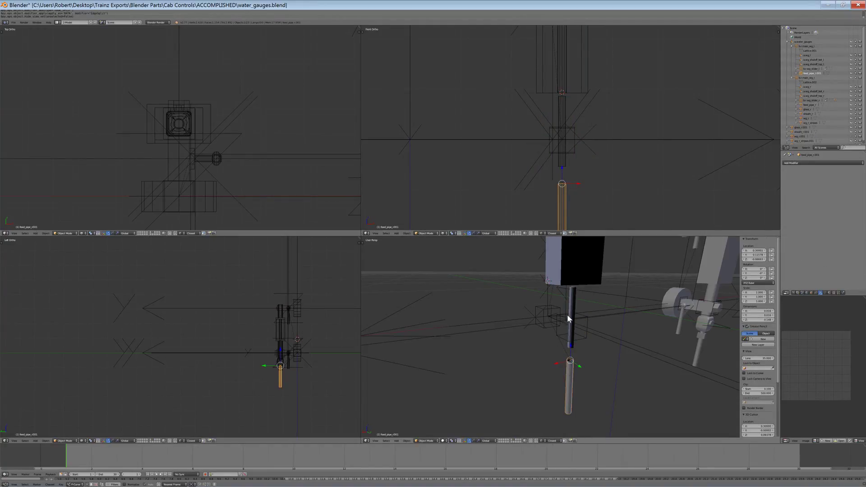
{"action": "key", "text": "h"}
Clear all seams from the mirrored gauge's slider in Edit Mode
{"action": "right_click", "coordinate": [575, 304]}
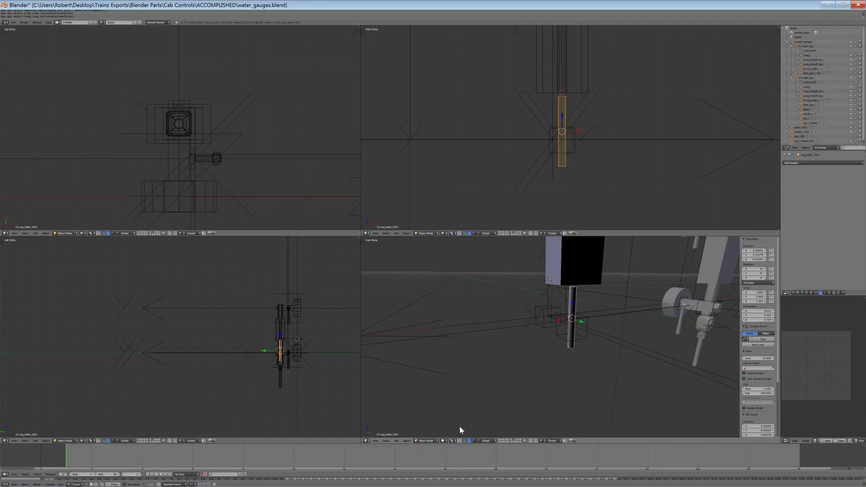
{"action": "left_click", "coordinate": [431, 441]}
{"action": "left_click", "coordinate": [425, 429]}
{"action": "key", "text": "a"}
{"action": "key", "text": "a"}
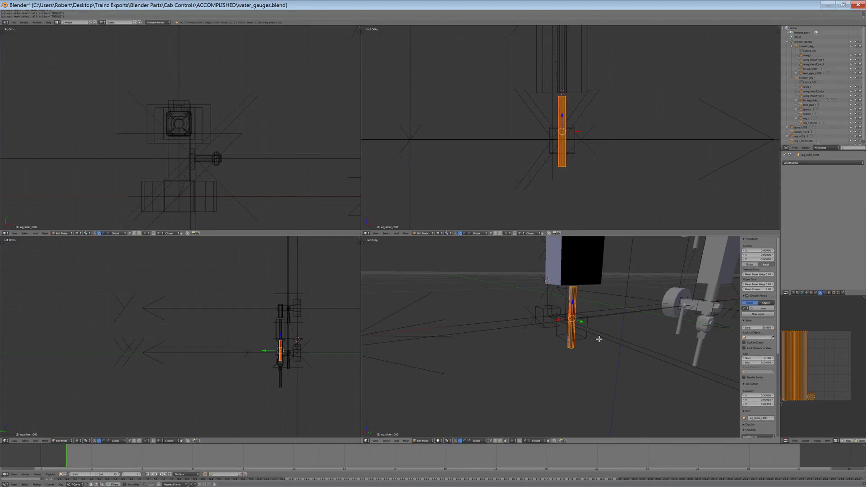
{"action": "key", "text": "ctrl+e"}
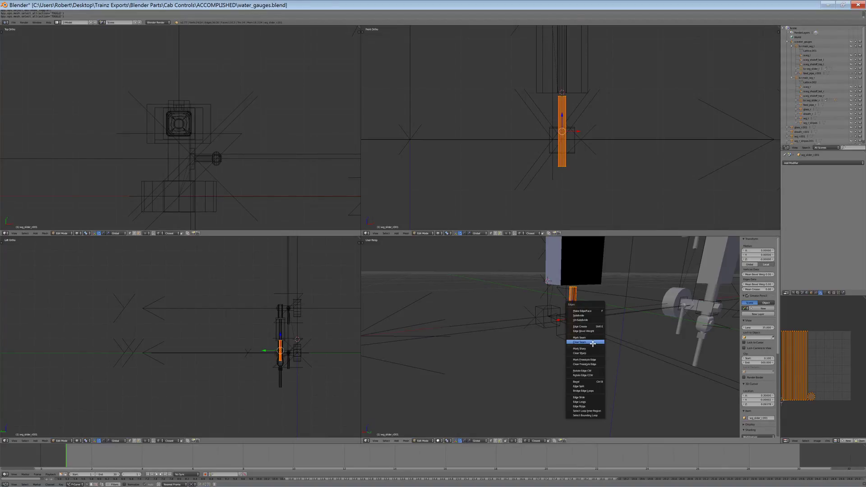
{"action": "left_click", "coordinate": [595, 343]}
{"action": "scroll", "coordinate": [594, 348], "scroll_direction": "up", "scroll_amount": 5}
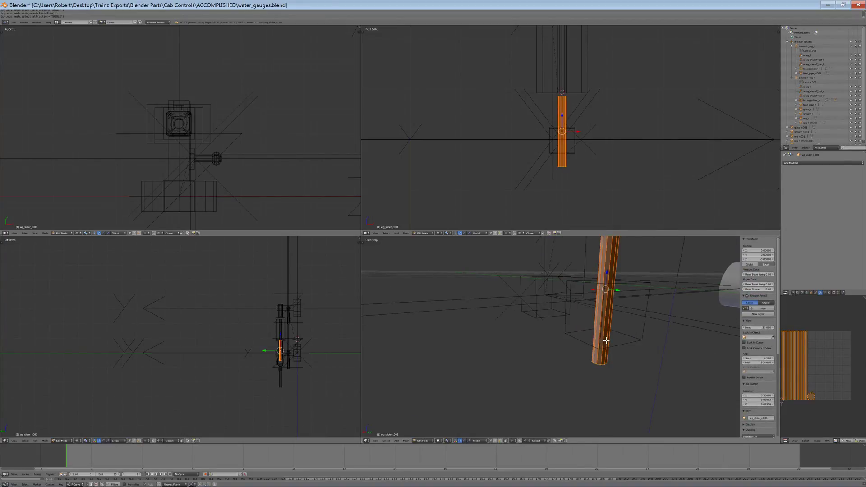
Select only the slider's top cap in face select mode and unwrap it
{"action": "key", "text": "a"}
{"action": "key", "text": "a"}
{"action": "scroll", "coordinate": [575, 140], "scroll_direction": "up", "scroll_amount": 4}
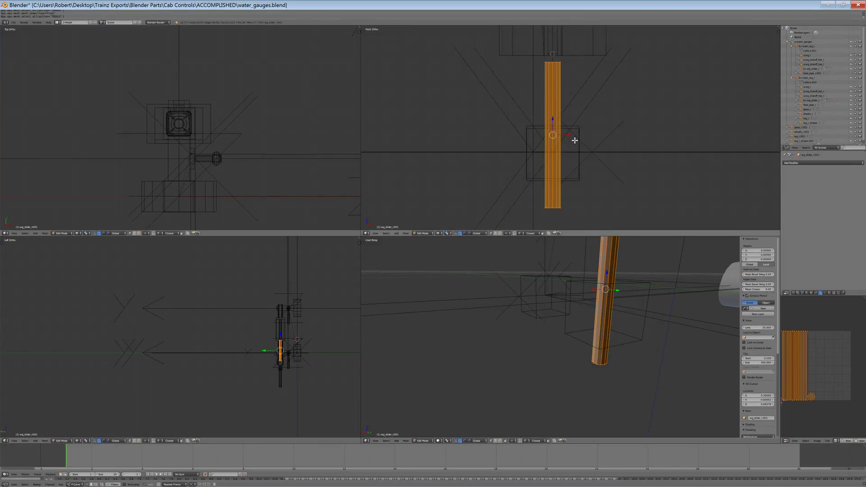
{"action": "left_click", "coordinate": [500, 234]}
{"action": "key", "text": "a"}
{"action": "left_click_drag", "start_coordinate": [600, 64], "coordinate": [517, 46], "text": "ctrl"}
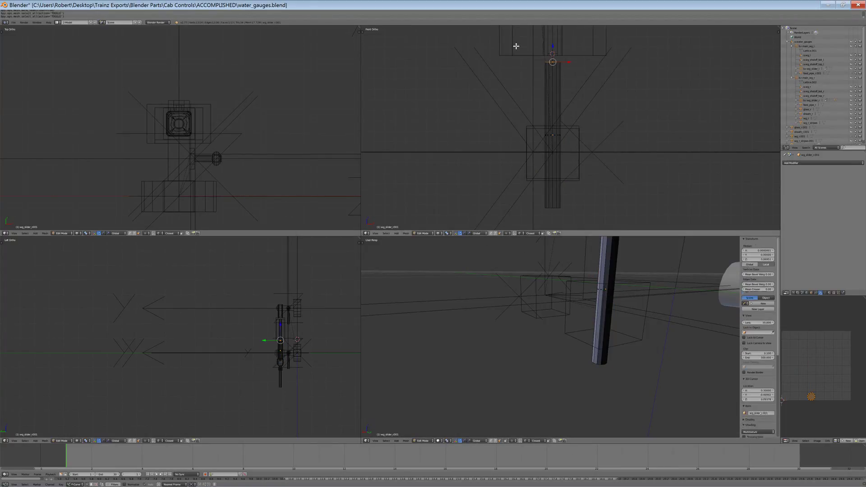
{"action": "key", "text": "u"}
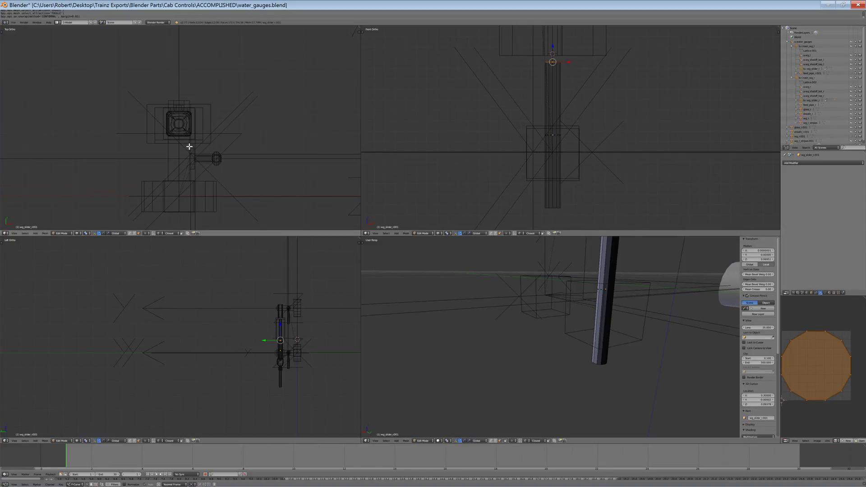
Isolate the slider in the top view with its cap hidden, and mark one lengthwise edge as a seam
{"action": "key", "text": "KP_Divide"}
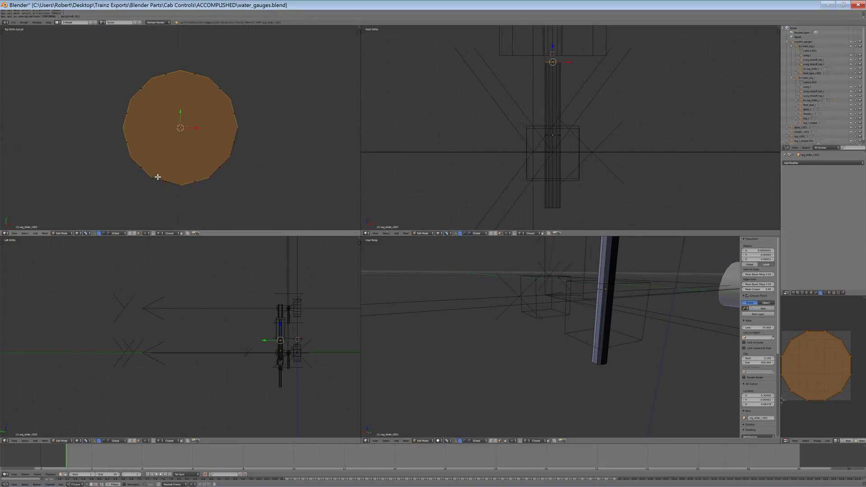
{"action": "key", "text": "h"}
{"action": "key", "text": "b"}
{"action": "left_click_drag", "start_coordinate": [166, 170], "coordinate": [204, 221]}
{"action": "key", "text": "ctrl+e"}
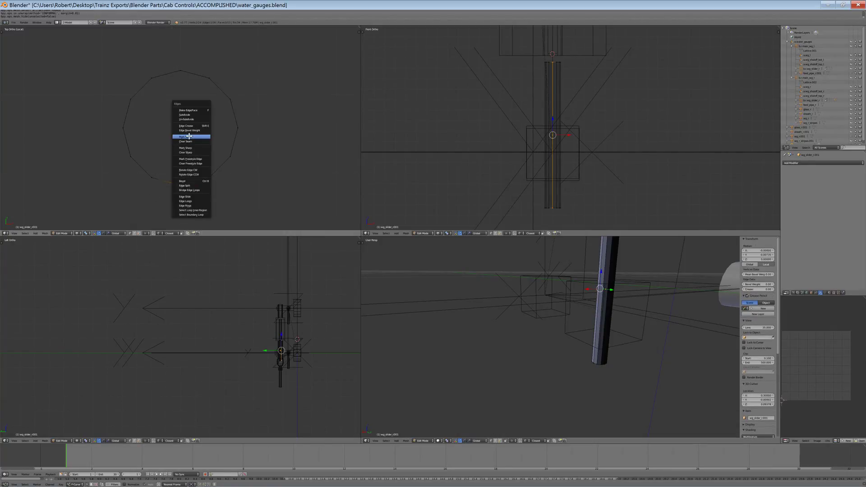
{"action": "left_click", "coordinate": [189, 136]}
Select the slider's linked side wall and unwrap it, and reveal the hidden cap
{"action": "key", "text": "ctrl+l"}
{"action": "key", "text": "u"}
{"action": "left_click", "coordinate": [202, 126]}
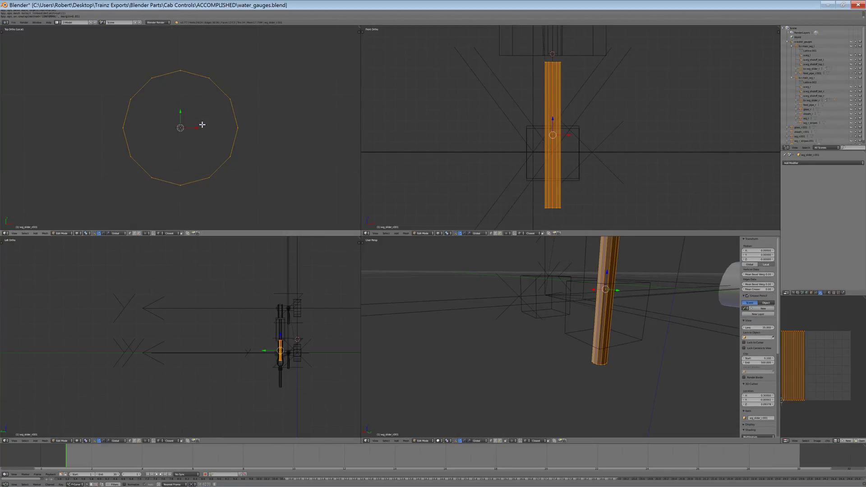
{"action": "key", "text": "a"}
{"action": "key", "text": "alt+h"}
{"action": "key", "text": "a"}
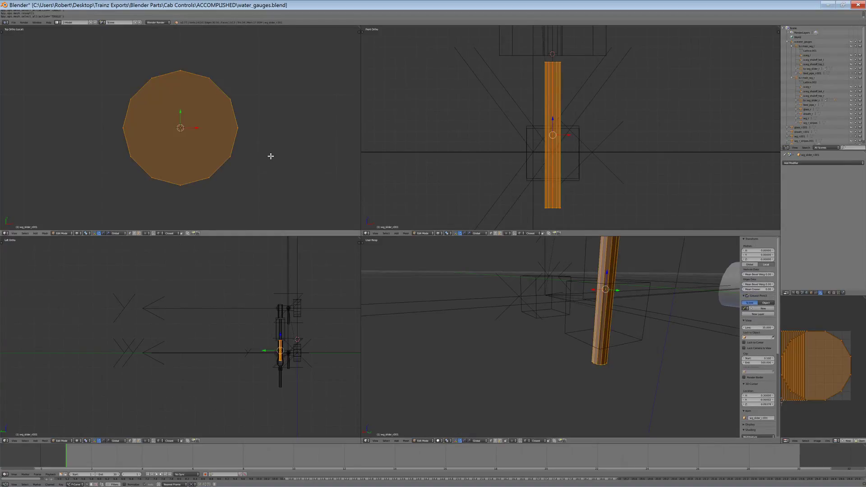
Average the scale of the slider's UV islands and pack them, and return to Object Mode
{"action": "key", "text": "a"}
{"action": "key", "text": "a"}
{"action": "key", "text": "a"}
{"action": "key", "text": "a"}
{"action": "key", "text": "a"}
{"action": "key", "text": "a"}
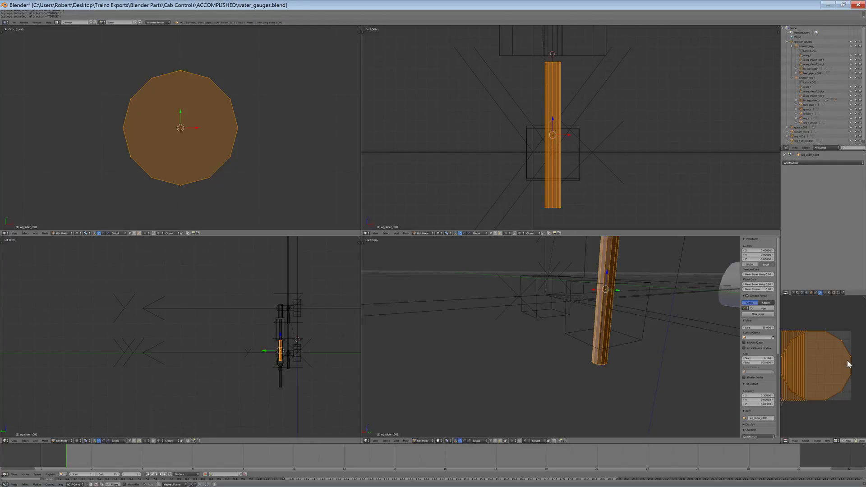
{"action": "key", "text": "ctrl+a"}
{"action": "key", "text": "ctrl+p"}
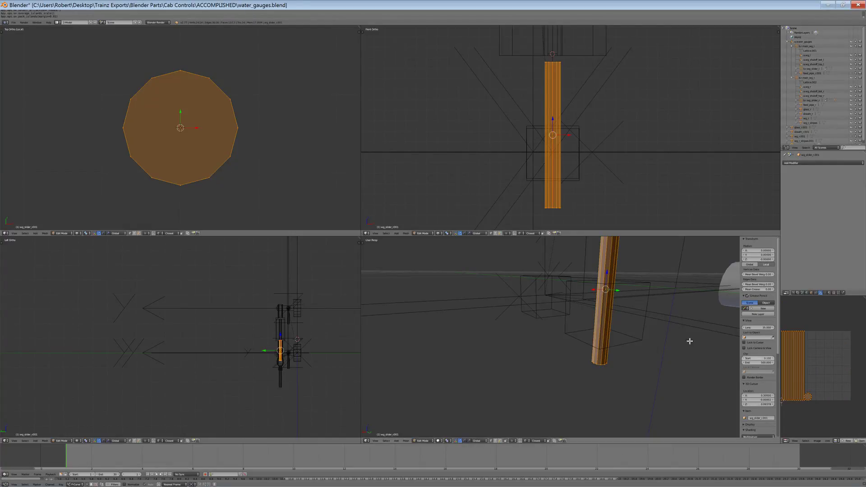
{"action": "key", "text": "a"}
{"action": "key", "text": "a"}
{"action": "scroll", "coordinate": [279, 123], "scroll_direction": "down", "scroll_amount": 4}
{"action": "scroll", "coordinate": [551, 153], "scroll_direction": "down", "scroll_amount": 5}
{"action": "left_click", "coordinate": [420, 234]}
{"action": "left_click", "coordinate": [424, 228]}
{"action": "scroll", "coordinate": [580, 375], "scroll_direction": "down", "scroll_amount": 10}
{"action": "scroll", "coordinate": [574, 362], "scroll_direction": "up", "scroll_amount": 4}
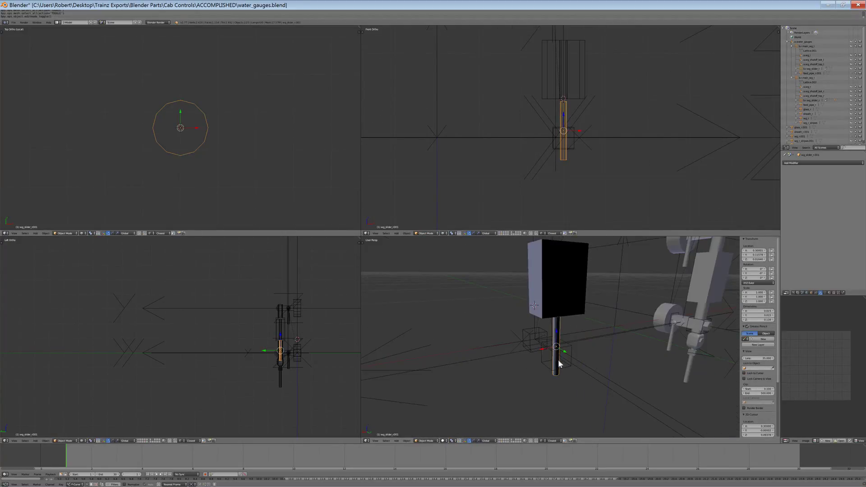
Shade all faces of the mirrored slider smooth in Edit Mode
{"action": "left_click", "coordinate": [426, 436]}
{"action": "scroll", "coordinate": [508, 402], "scroll_direction": "up", "scroll_amount": 2}
{"action": "key", "text": "w"}
{"action": "left_click", "coordinate": [582, 378]}
{"action": "scroll", "coordinate": [567, 153], "scroll_direction": "up", "scroll_amount": 4}
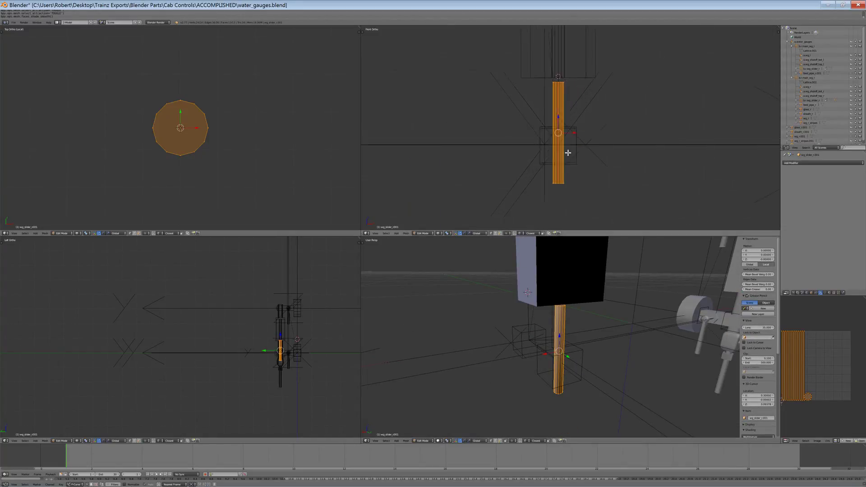
Shade the mirrored slider's top cap flat, leaving the side faces out of the selection
{"action": "key", "text": "a"}
{"action": "key", "text": "b"}
{"action": "left_click_drag", "start_coordinate": [593, 85], "coordinate": [519, 56]}
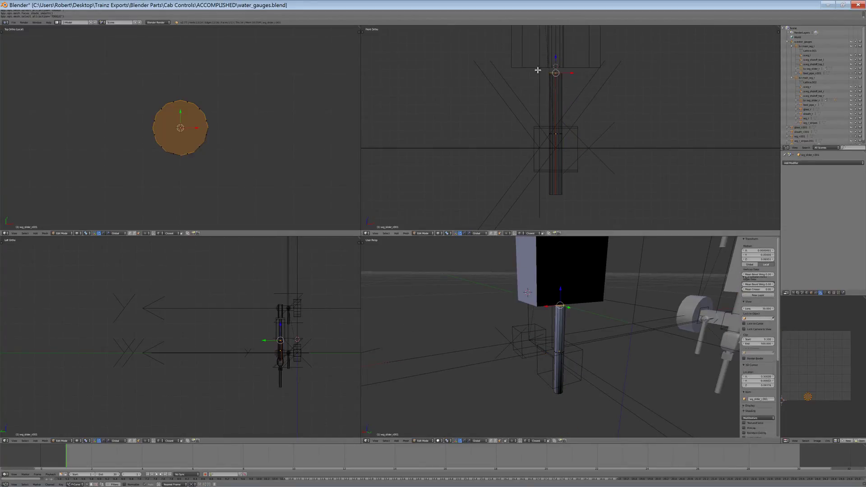
{"action": "key", "text": "w"}
{"action": "left_click", "coordinate": [572, 95]}
{"action": "key", "text": "a"}
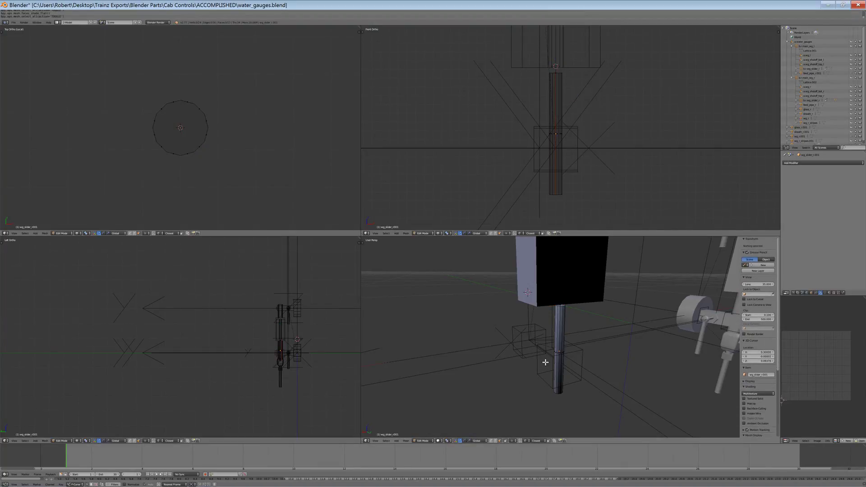
Recalculate the normals of the whole mirrored slider, and save the file from Object Mode
{"action": "middle_click_drag", "start_coordinate": [546, 361], "coordinate": [544, 352]}
{"action": "key", "text": "a"}
{"action": "key", "text": "ctrl+n"}
{"action": "key", "text": "a"}
{"action": "middle_click_drag", "start_coordinate": [550, 305], "coordinate": [541, 378], "text": "shift"}
{"action": "left_click", "coordinate": [422, 440]}
{"action": "left_click", "coordinate": [424, 435]}
{"action": "key", "text": "ctrl+s"}
{"action": "left_click", "coordinate": [565, 332]}
Hide the right gauge's main body so that the slider inside it can be reached
{"action": "right_click", "coordinate": [523, 308]}
{"action": "middle_click_drag", "start_coordinate": [564, 356], "coordinate": [456, 341]}
{"action": "scroll", "coordinate": [456, 340], "scroll_direction": "up", "scroll_amount": 5}
{"action": "right_click", "coordinate": [529, 321]}
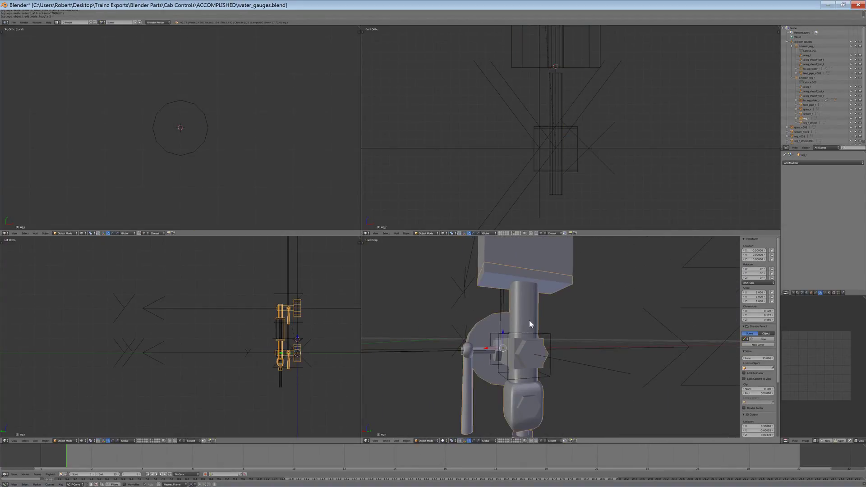
{"action": "key", "text": "h"}
Clear the seams from all edges of the right gauge's slider in Edit Mode
{"action": "right_click", "coordinate": [523, 315]}
{"action": "left_click", "coordinate": [426, 441]}
{"action": "left_click", "coordinate": [426, 429]}
{"action": "scroll", "coordinate": [288, 363], "scroll_direction": "up", "scroll_amount": 5}
{"action": "middle_click_drag", "start_coordinate": [309, 363], "coordinate": [164, 356], "text": "shift"}
{"action": "scroll", "coordinate": [164, 355], "scroll_direction": "up", "scroll_amount": 4}
{"action": "middle_click_drag", "start_coordinate": [304, 327], "coordinate": [167, 312], "text": "shift"}
{"action": "key", "text": "ctrl+e"}
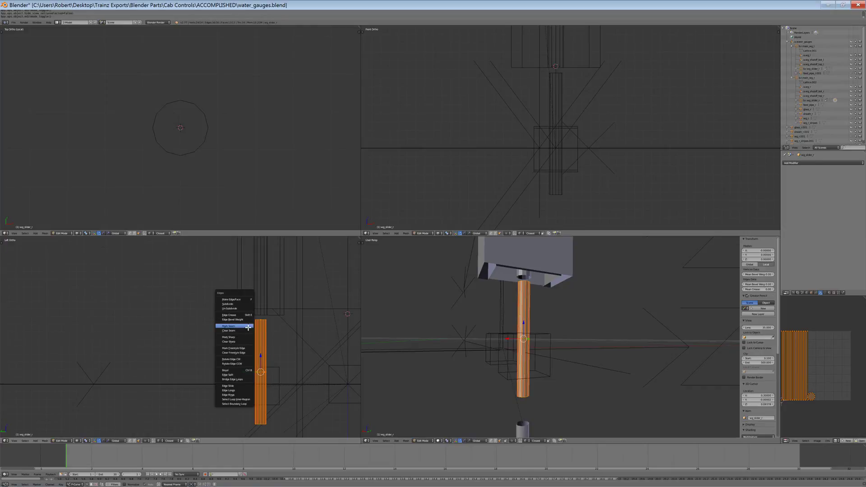
{"action": "left_click", "coordinate": [244, 333]}
Select only the right slider's top cap and unwrap it
{"action": "key", "text": "a"}
{"action": "key", "text": "b"}
{"action": "left_click_drag", "start_coordinate": [289, 329], "coordinate": [240, 296]}
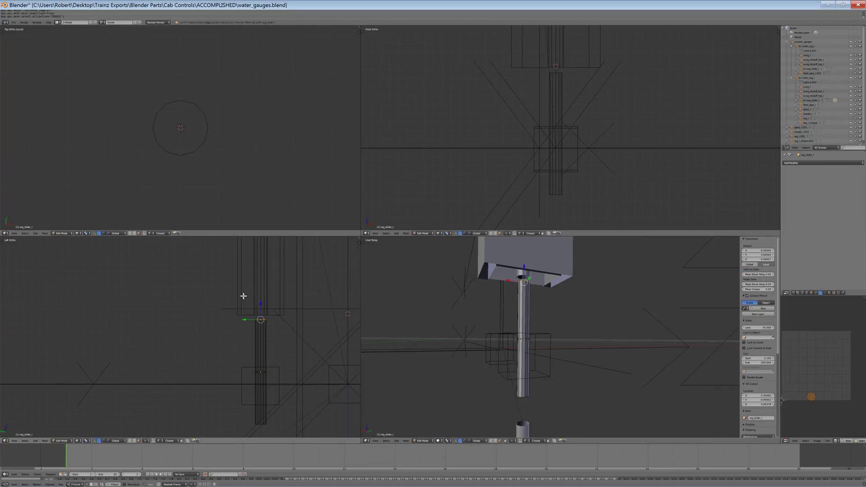
{"action": "key", "text": "u"}
{"action": "left_click", "coordinate": [247, 297]}
Isolate the right slider in the top view with its cap hidden, and mark one lengthwise edge as a seam
{"action": "key", "text": "h"}
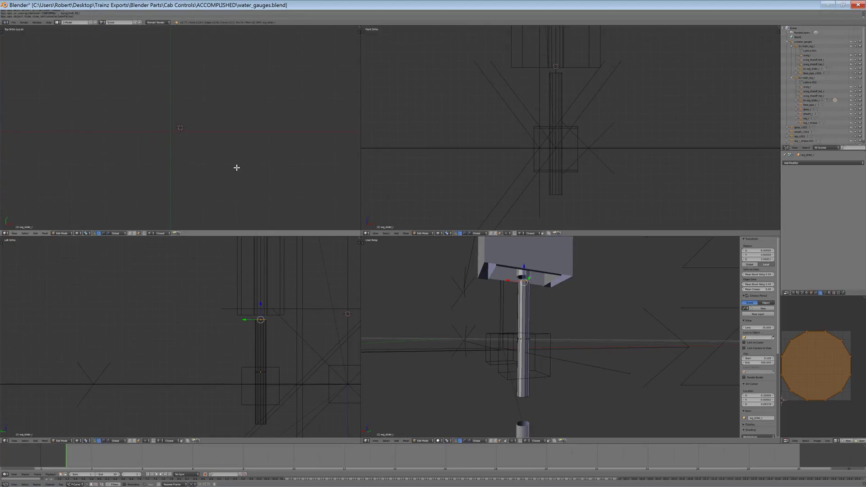
{"action": "key", "text": "alt+h"}
{"action": "key", "text": "KP_Decimal"}
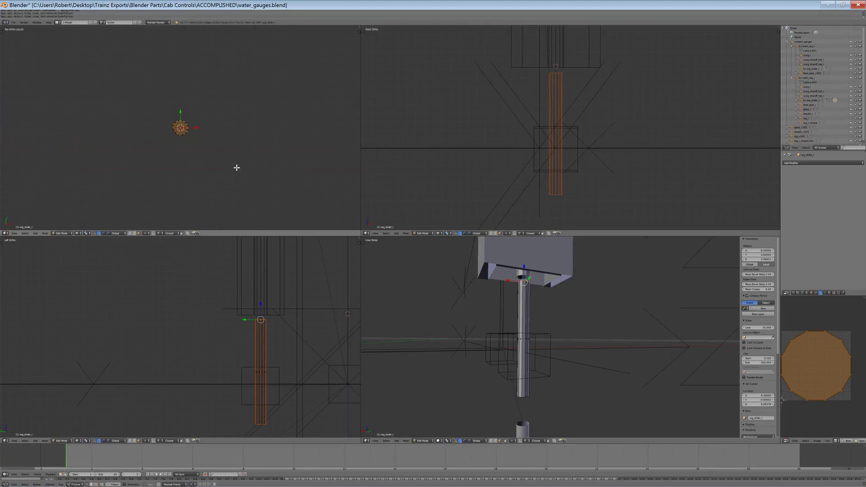
{"action": "key", "text": "h"}
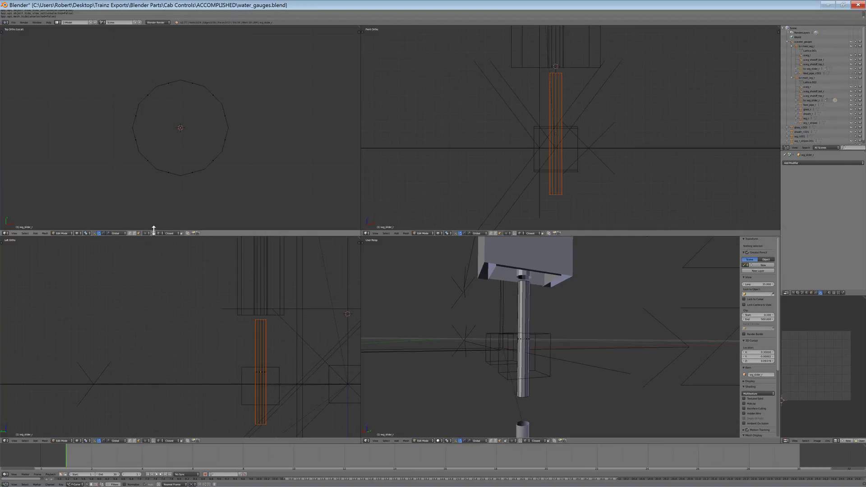
{"action": "key", "text": "b"}
{"action": "left_click_drag", "start_coordinate": [196, 192], "coordinate": [172, 159]}
{"action": "key", "text": "ctrl+e"}
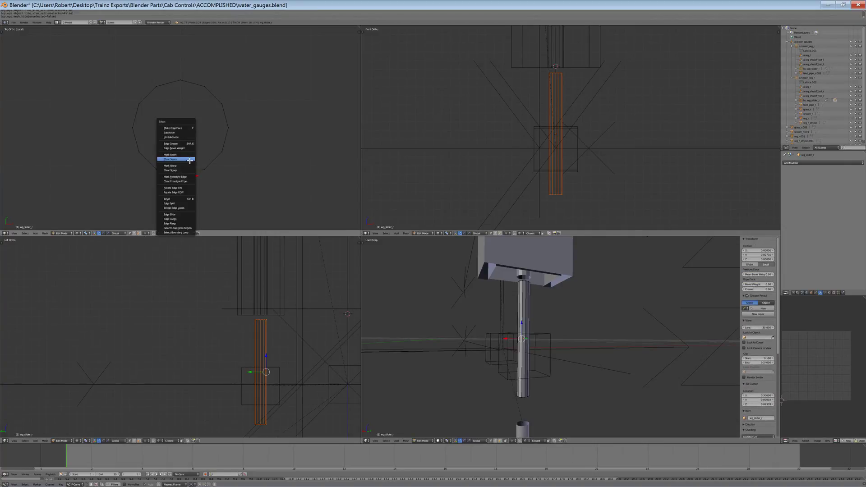
{"action": "left_click", "coordinate": [175, 155]}
Select the right slider's linked side wall and unwrap it, and reveal the hidden cap
{"action": "key", "text": "ctrl+l"}
{"action": "key", "text": "u"}
{"action": "left_click", "coordinate": [193, 145]}
{"action": "key", "text": "a"}
{"action": "key", "text": "alt+h"}
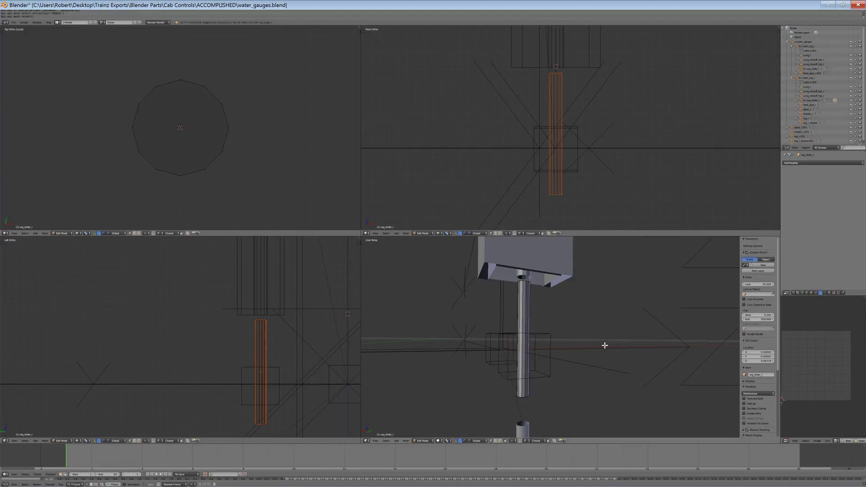
Shade only the side faces of the right slider smooth
{"action": "key", "text": "a"}
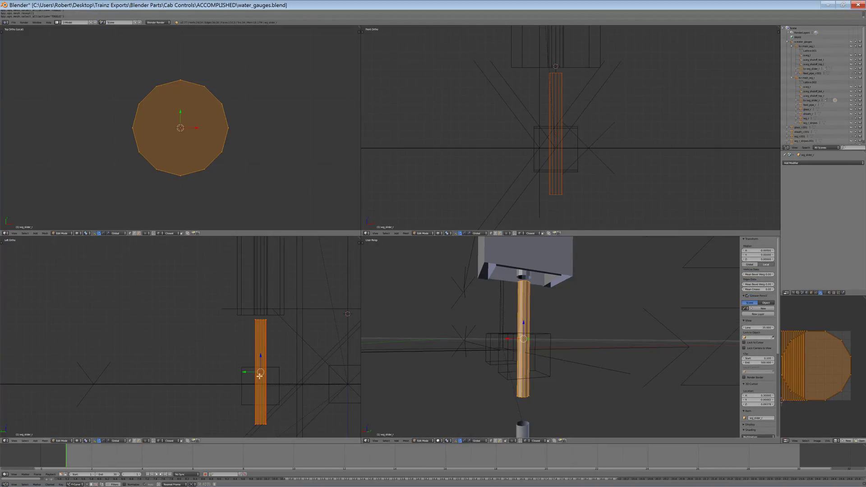
{"action": "key", "text": "a"}
{"action": "key", "text": "b"}
{"action": "left_click_drag", "start_coordinate": [291, 397], "coordinate": [211, 354]}
{"action": "key", "text": "w"}
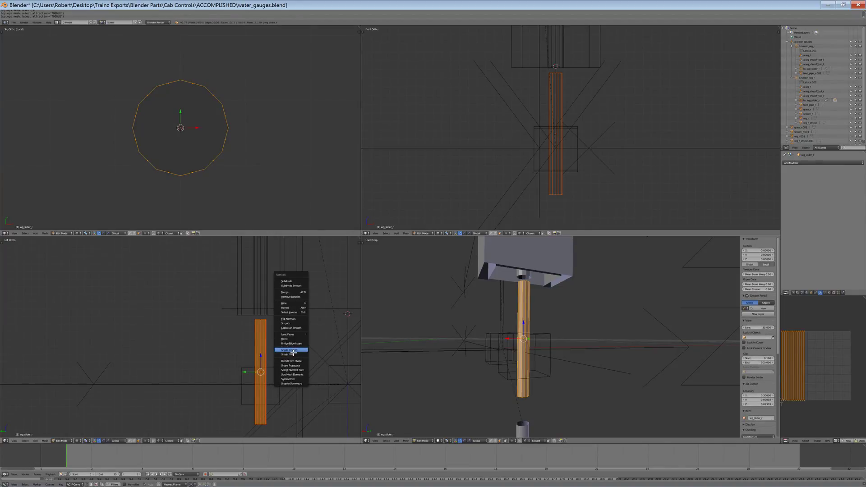
{"action": "left_click", "coordinate": [294, 351]}
Average the scale of the right slider's UV islands and pack them, and return to Object Mode
{"action": "key", "text": "a"}
{"action": "key", "text": "a"}
{"action": "key", "text": "a"}
{"action": "key", "text": "a"}
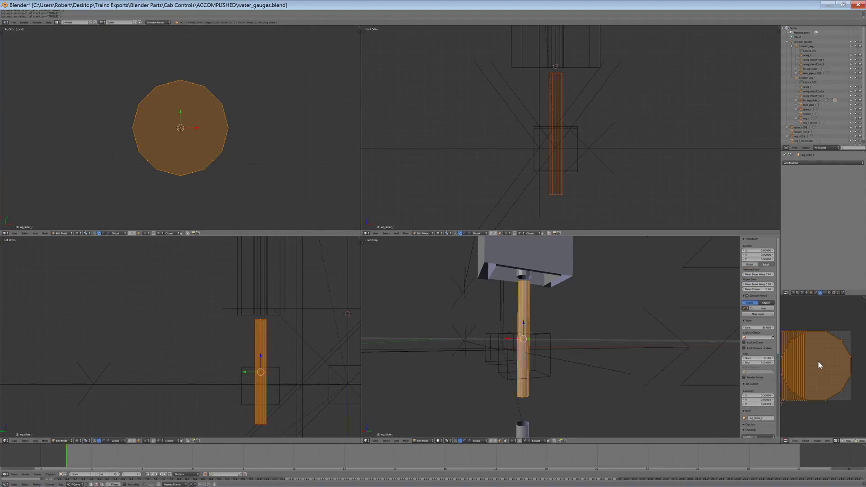
{"action": "key", "text": "ctrl+a"}
{"action": "key", "text": "ctrl+p"}
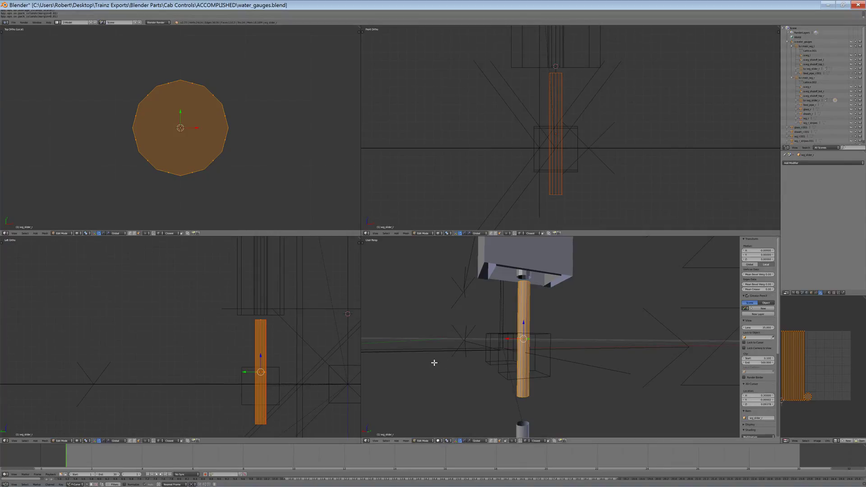
{"action": "key", "text": "a"}
{"action": "left_click", "coordinate": [62, 234]}
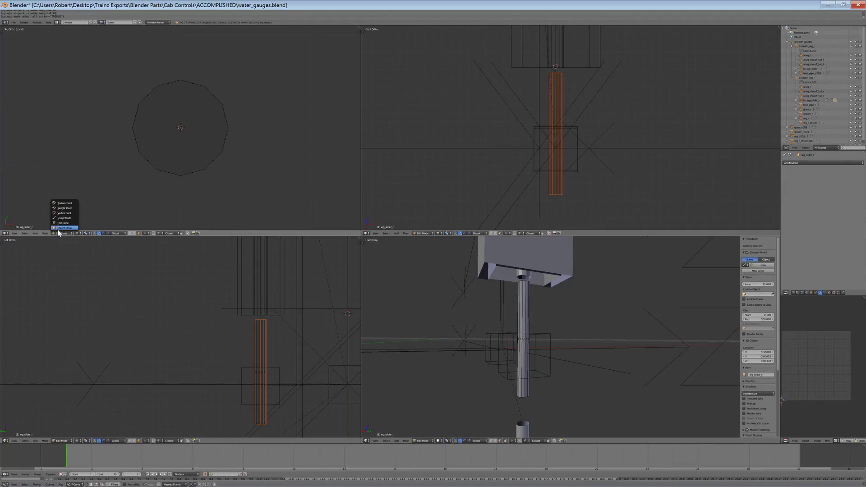
{"action": "left_click", "coordinate": [61, 227]}
Leave the top view's local view and hide the right slider
{"action": "key", "text": "KP_Divide"}
{"action": "key", "text": "a"}
{"action": "right_click", "coordinate": [522, 310]}
{"action": "key", "text": "h"}
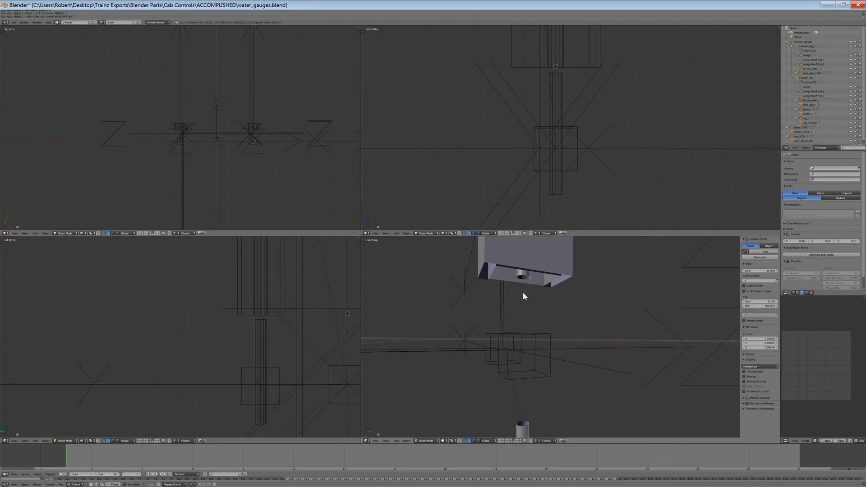
Shade all faces of the right gauge's sheath smooth in Edit Mode, and return to Object Mode
{"action": "right_click", "coordinate": [516, 294]}
{"action": "left_click", "coordinate": [427, 442]}
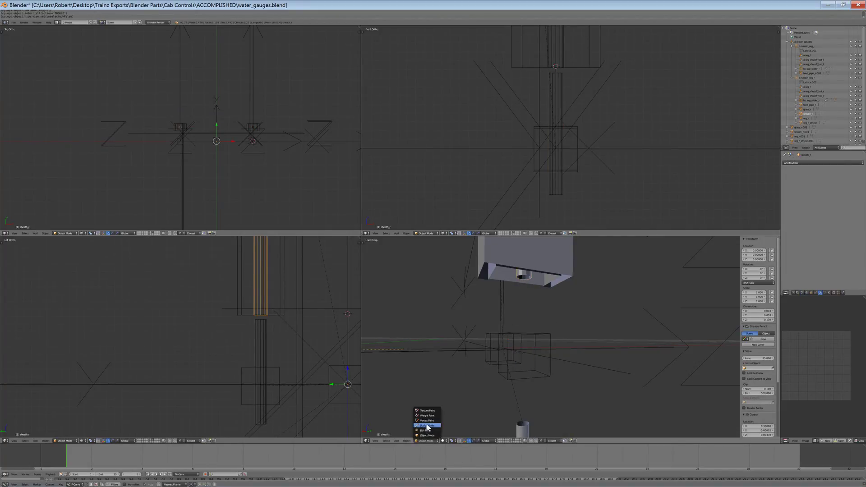
{"action": "left_click", "coordinate": [426, 431]}
{"action": "key", "text": "a"}
{"action": "key", "text": "a"}
{"action": "key", "text": "w"}
{"action": "left_click", "coordinate": [557, 324]}
{"action": "left_click", "coordinate": [426, 441]}
{"action": "left_click", "coordinate": [427, 436]}
Hide the right gauge's sheath and glass to check the stripes plate, and reveal all hidden objects
{"action": "scroll", "coordinate": [540, 297], "scroll_direction": "down", "scroll_amount": 3}
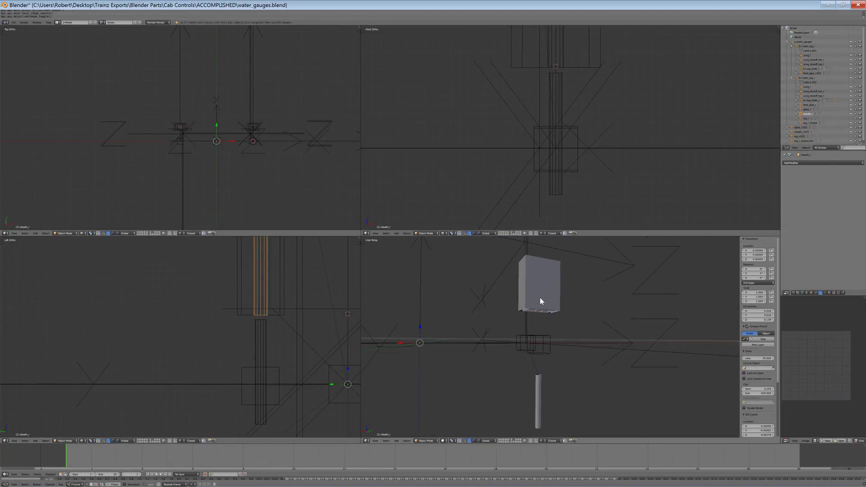
{"action": "middle_click_drag", "start_coordinate": [540, 297], "coordinate": [541, 310], "text": "shift"}
{"action": "scroll", "coordinate": [541, 310], "scroll_direction": "up", "scroll_amount": 2}
{"action": "key", "text": "h"}
{"action": "right_click", "coordinate": [541, 310]}
{"action": "key", "text": "h"}
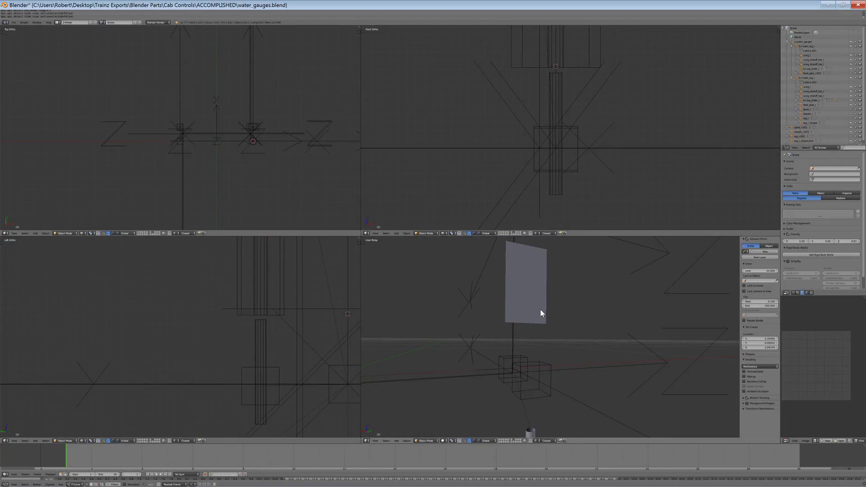
{"action": "right_click", "coordinate": [541, 309]}
{"action": "scroll", "coordinate": [535, 310], "scroll_direction": "down", "scroll_amount": 5}
{"action": "key", "text": "a"}
{"action": "key", "text": "alt+h"}
{"action": "key", "text": "a"}
Shade all faces of the mirrored gauge's glass smooth and flip their normals in Edit Mode
{"action": "scroll", "coordinate": [544, 383], "scroll_direction": "up", "scroll_amount": 3}
{"action": "middle_click_drag", "start_coordinate": [445, 370], "coordinate": [573, 350], "text": "shift"}
{"action": "right_click", "coordinate": [563, 340]}
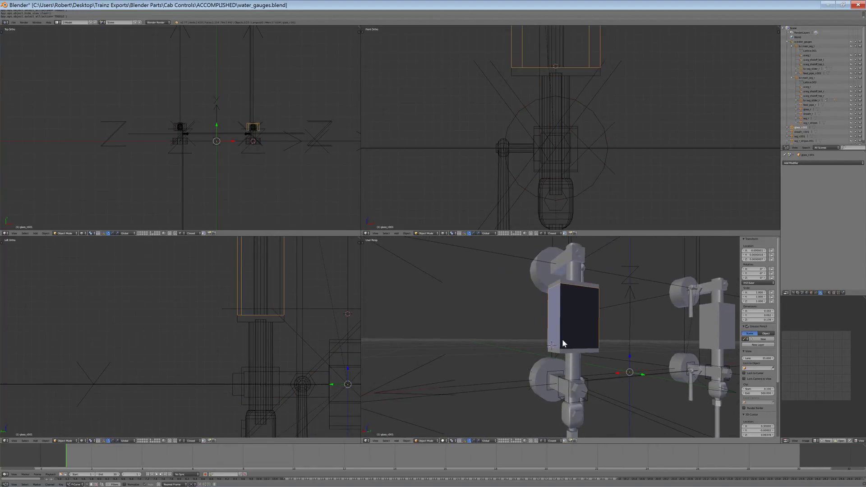
{"action": "left_click", "coordinate": [426, 430]}
{"action": "key", "text": "a"}
{"action": "key", "text": "a"}
{"action": "key", "text": "w"}
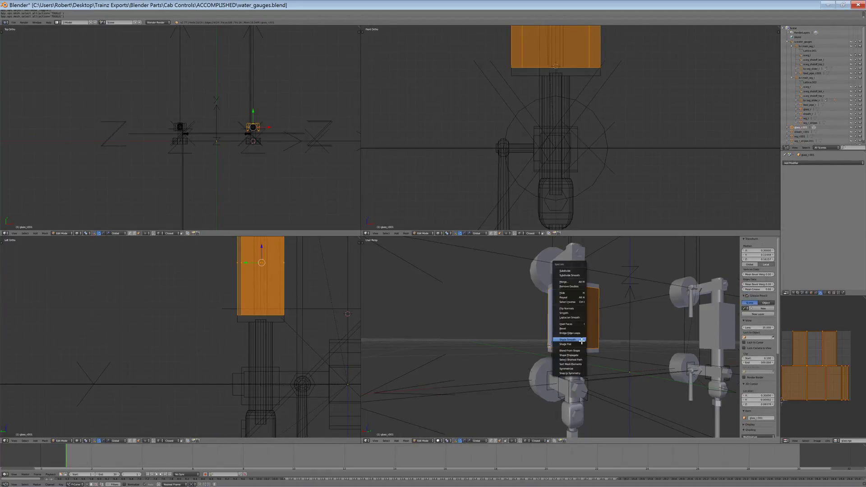
{"action": "left_click", "coordinate": [570, 340]}
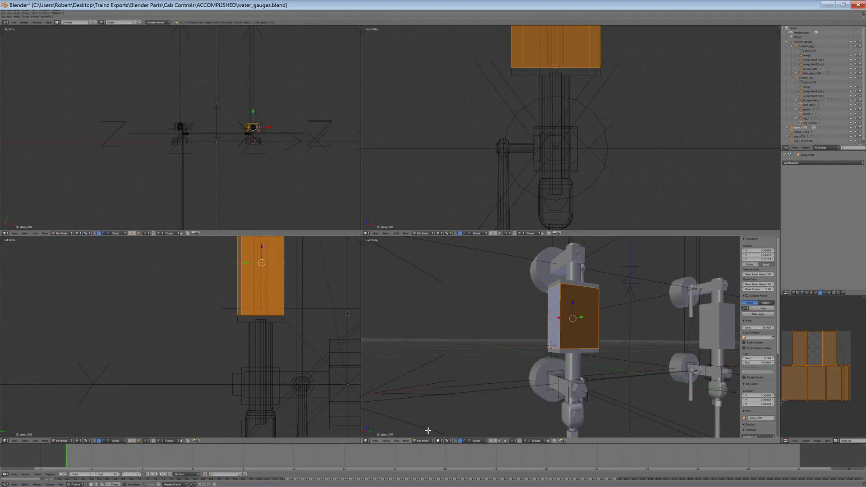
{"action": "key", "text": "w"}
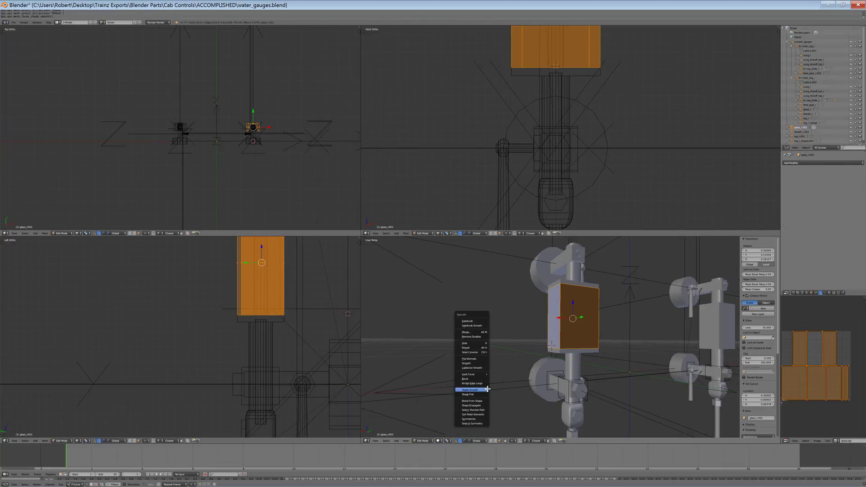
{"action": "left_click", "coordinate": [480, 360]}
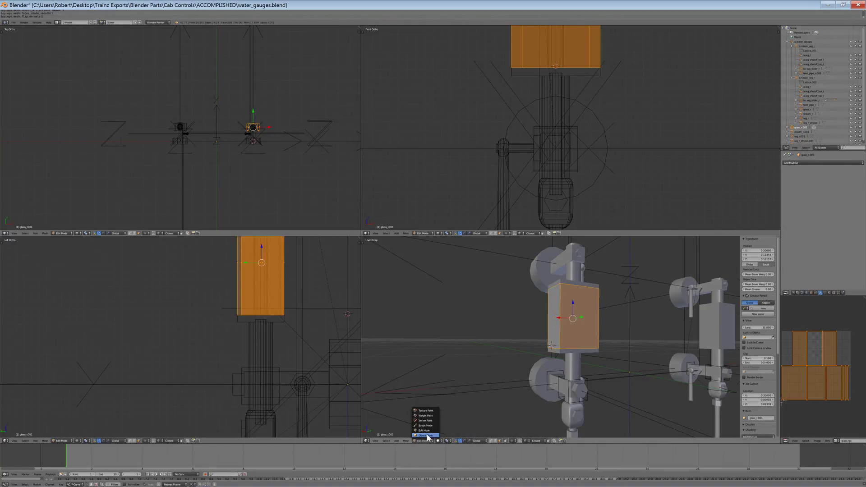
{"action": "left_click", "coordinate": [428, 435]}
Hide the mirrored glass, and flip the normals of the sheath inside it in Edit Mode
{"action": "scroll", "coordinate": [252, 366], "scroll_direction": "down", "scroll_amount": 4}
{"action": "middle_click_drag", "start_coordinate": [253, 366], "coordinate": [224, 353], "text": "shift"}
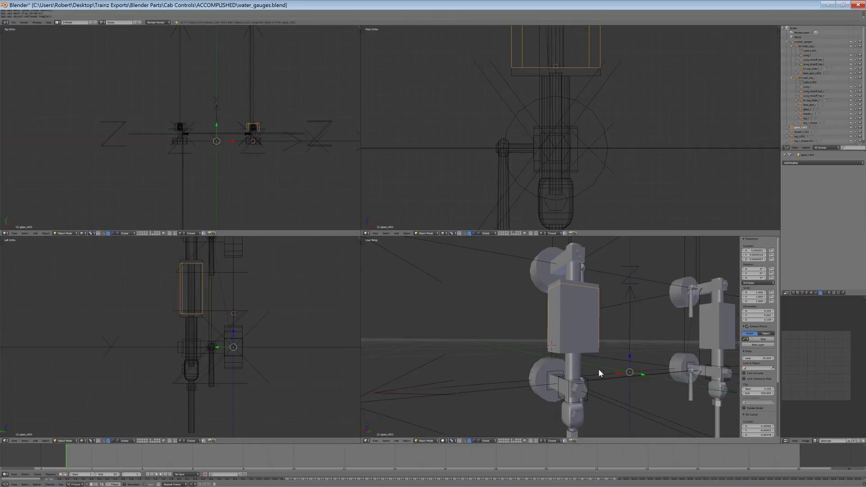
{"action": "key", "text": "h"}
{"action": "right_click", "coordinate": [569, 340]}
{"action": "scroll", "coordinate": [571, 343], "scroll_direction": "up", "scroll_amount": 4}
{"action": "left_click", "coordinate": [424, 441]}
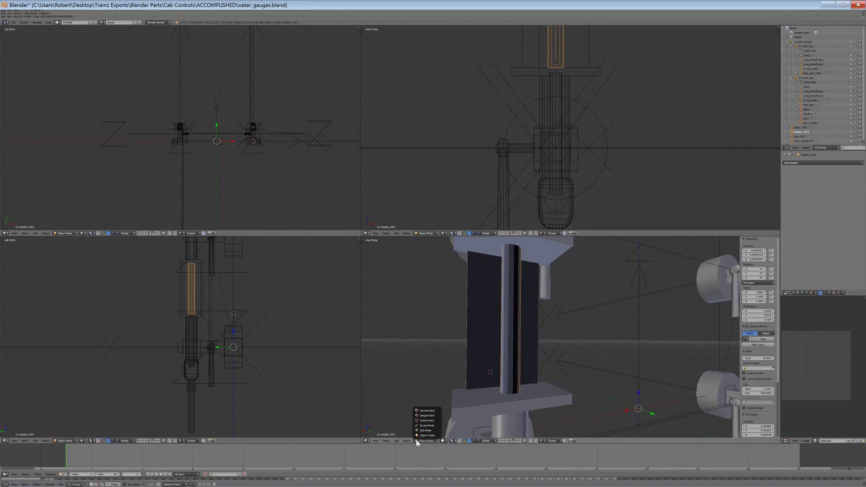
{"action": "left_click", "coordinate": [424, 431]}
{"action": "key", "text": "a"}
{"action": "key", "text": "a"}
{"action": "key", "text": "w"}
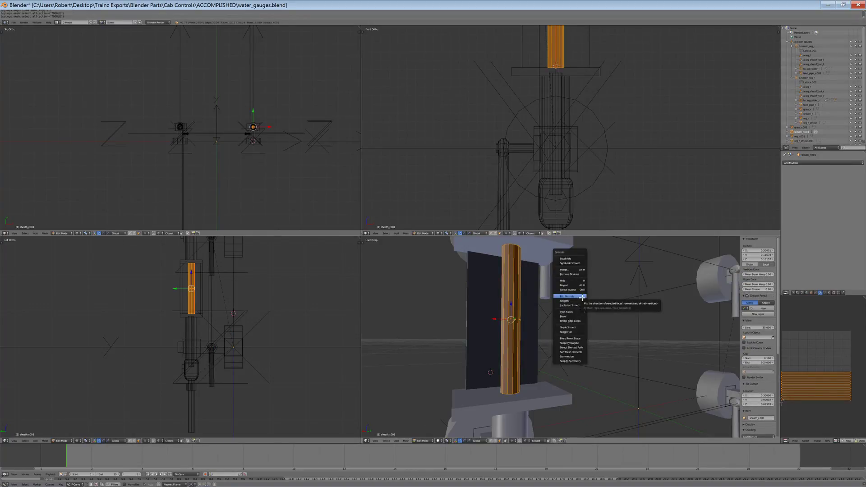
{"action": "left_click", "coordinate": [583, 298]}
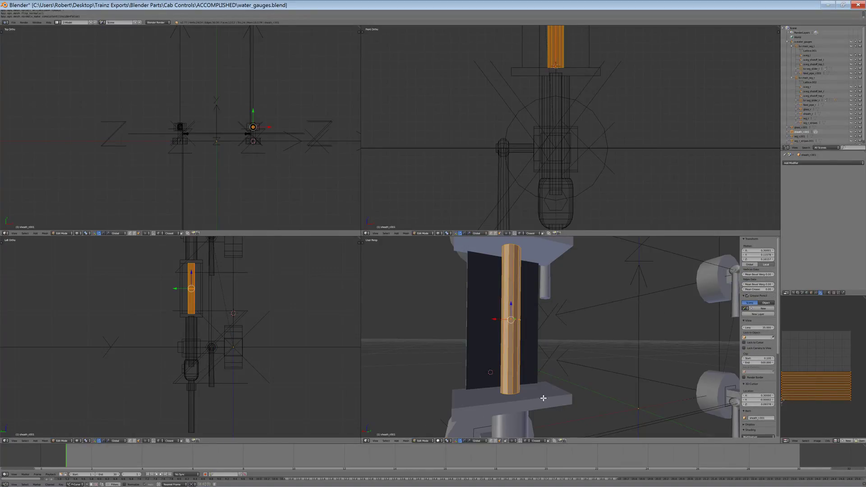
Shade the mirrored sheath smooth, return to Object Mode, and set the pivot point to Median Point
{"action": "key", "text": "w"}
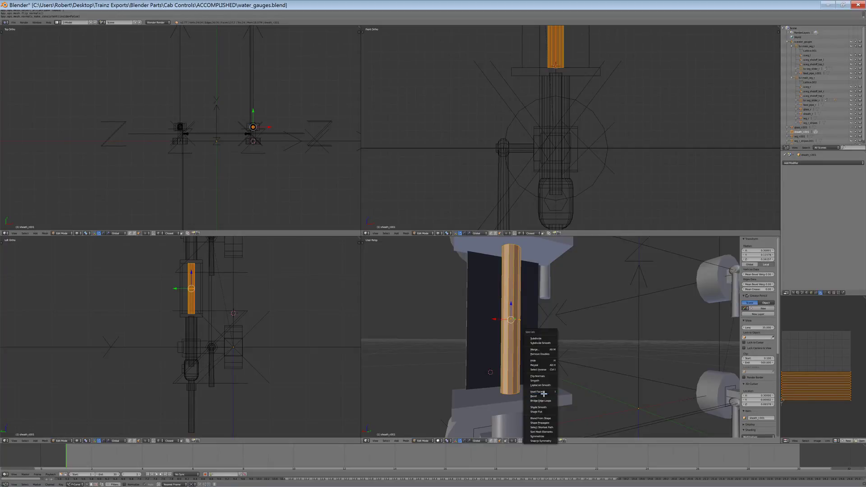
{"action": "left_click", "coordinate": [540, 408]}
{"action": "key", "text": "a"}
{"action": "key", "text": "a"}
{"action": "left_click", "coordinate": [424, 441]}
{"action": "left_click", "coordinate": [424, 435]}
{"action": "left_click", "coordinate": [453, 441]}
{"action": "left_click", "coordinate": [461, 421]}
Hide the mirrored sheath, and shade the stripes plate behind it smooth with its normals flipped
{"action": "scroll", "coordinate": [533, 313], "scroll_direction": "down", "scroll_amount": 5}
{"action": "key", "text": "h"}
{"action": "right_click", "coordinate": [533, 312]}
{"action": "middle_click_drag", "start_coordinate": [532, 311], "coordinate": [538, 337]}
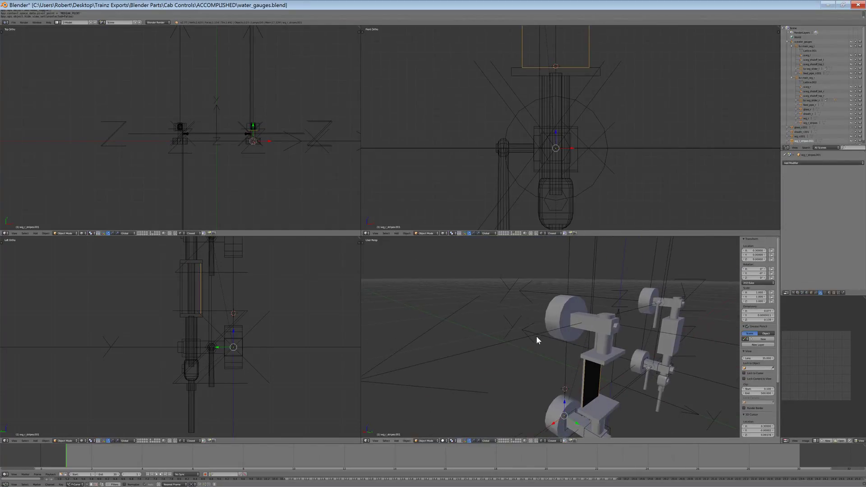
{"action": "left_click", "coordinate": [426, 441]}
{"action": "left_click", "coordinate": [424, 430]}
{"action": "key", "text": "a"}
{"action": "key", "text": "w"}
{"action": "left_click", "coordinate": [593, 370]}
{"action": "key", "text": "w"}
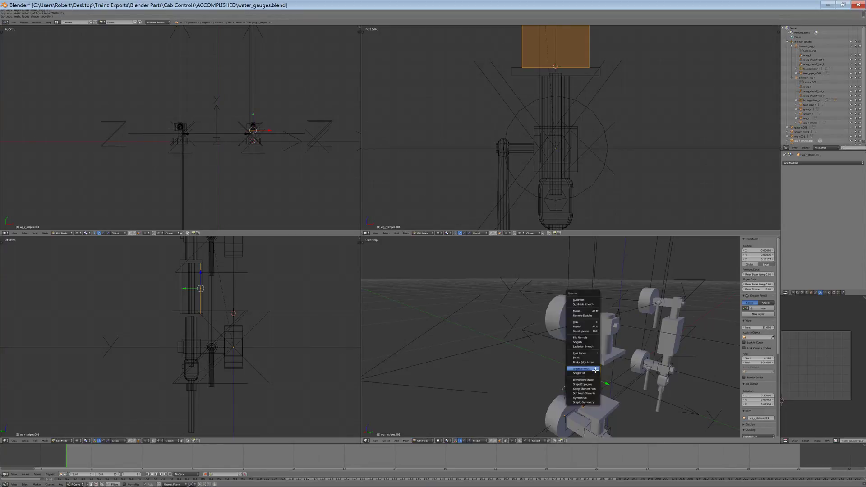
{"action": "left_click", "coordinate": [585, 338]}
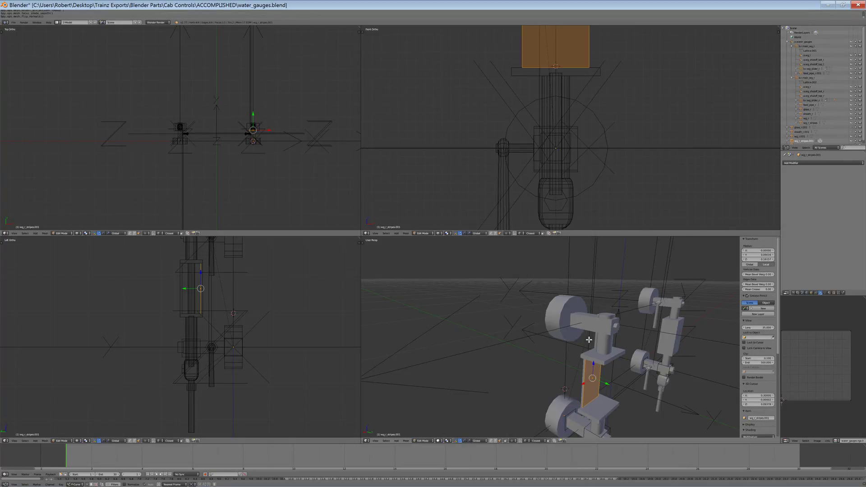
UV-unwrap the mirrored stripes plate's faces from the back view, and return to the front view with all faces selected
{"action": "scroll", "coordinate": [550, 136], "scroll_direction": "down", "scroll_amount": 5}
{"action": "scroll", "coordinate": [542, 125], "scroll_direction": "down", "scroll_amount": 1, "text": "shift"}
{"action": "scroll", "coordinate": [536, 127], "scroll_direction": "down", "scroll_amount": 2, "text": "shift"}
{"action": "scroll", "coordinate": [530, 139], "scroll_direction": "up", "scroll_amount": 1, "text": "shift"}
{"action": "middle_click_drag", "start_coordinate": [532, 122], "coordinate": [515, 187], "text": "shift"}
{"action": "key", "text": "ctrl+KP_1"}
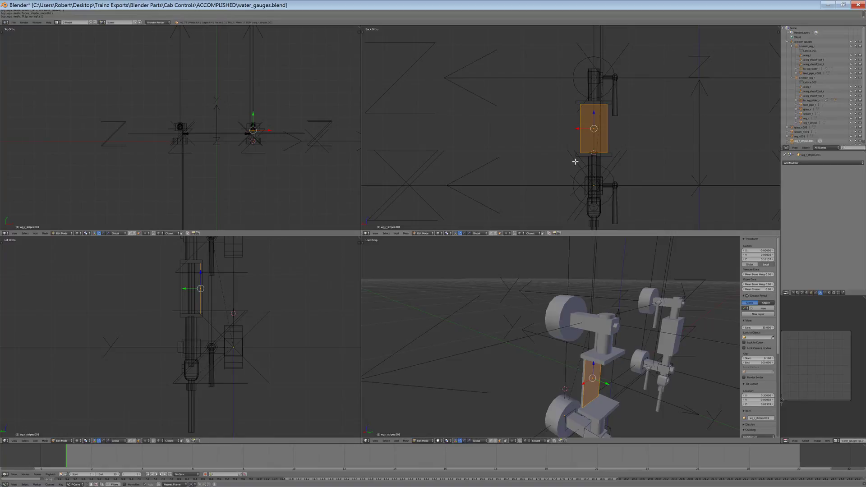
{"action": "key", "text": "u"}
{"action": "left_click", "coordinate": [572, 200]}
{"action": "key", "text": "a"}
{"action": "key", "text": "KP_1"}
{"action": "key", "text": "a"}
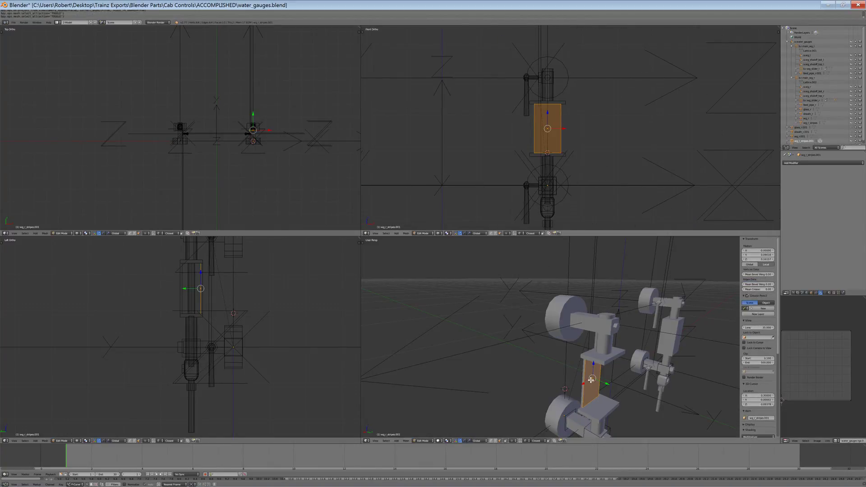
Return to Object Mode and hide the mirrored stripes plate and the mirrored gauge body
{"action": "key", "text": "KP_Decimal"}
{"action": "left_click", "coordinate": [422, 441]}
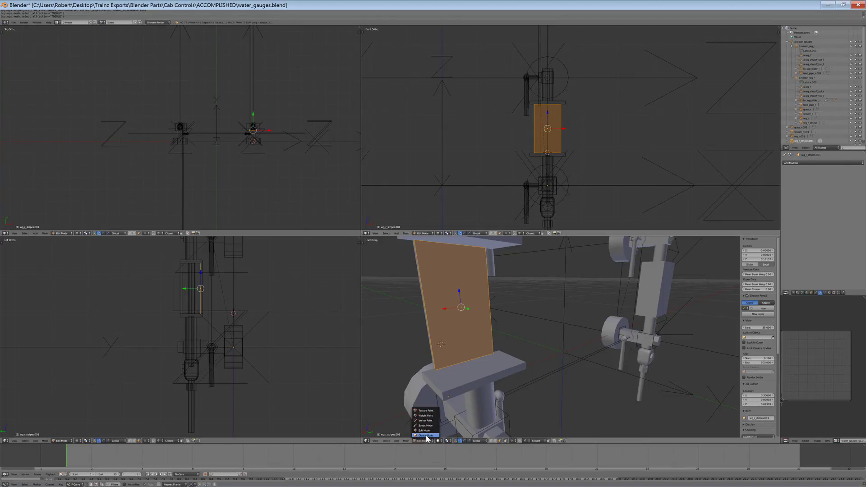
{"action": "left_click", "coordinate": [426, 436]}
{"action": "scroll", "coordinate": [472, 342], "scroll_direction": "down", "scroll_amount": 5}
{"action": "key", "text": "h"}
{"action": "right_click", "coordinate": [508, 311]}
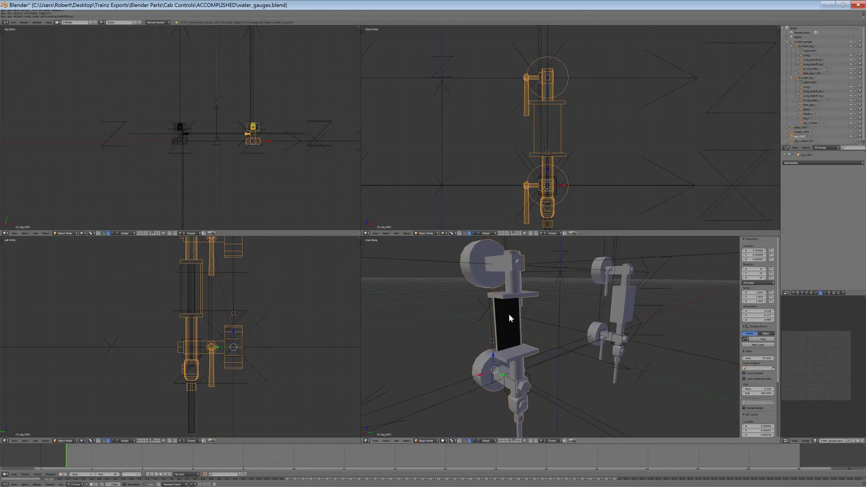
{"action": "key", "text": "h"}
Parent the mirrored slider rod to the left slider's cube-shaped control object
{"action": "right_click", "coordinate": [516, 363]}
{"action": "scroll", "coordinate": [565, 343], "scroll_direction": "up", "scroll_amount": 2}
{"action": "middle_click_drag", "start_coordinate": [566, 343], "coordinate": [541, 321]}
{"action": "key", "text": "a"}
{"action": "right_click", "coordinate": [540, 321]}
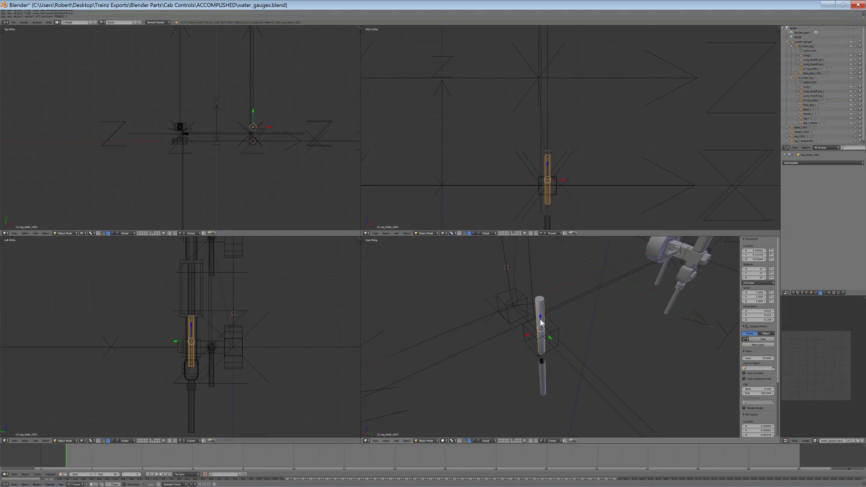
{"action": "right_click", "coordinate": [558, 333], "text": "shift"}
{"action": "key", "text": "ctrl+p"}
{"action": "left_click", "coordinate": [561, 328]}
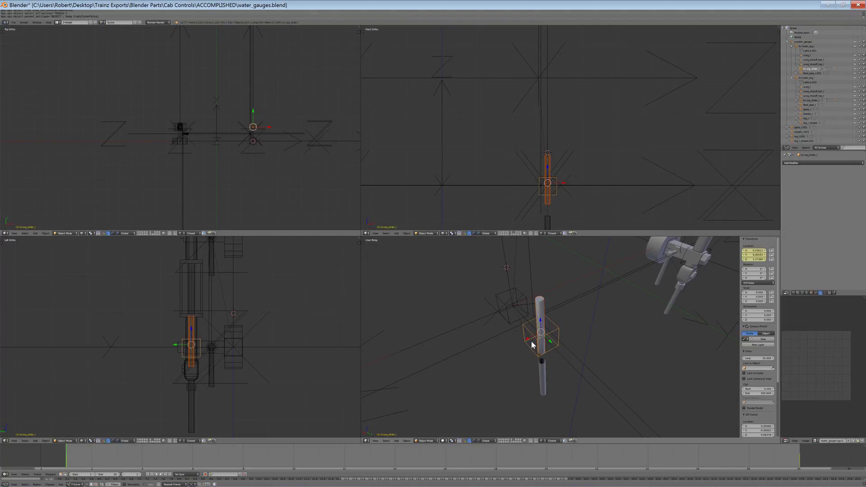
Reveal all hidden objects, switch to wireframe, and parent the mirrored gauge body to the left main object
{"action": "key", "text": "a"}
{"action": "key", "text": "alt+h"}
{"action": "key", "text": "a"}
{"action": "right_click", "coordinate": [537, 285]}
{"action": "mouse_move", "coordinate": [502, 322]}
{"action": "middle_mouse_down"}
{"action": "mouse_move", "coordinate": [532, 311]}
{"action": "mouse_move", "coordinate": [521, 297]}
{"action": "mouse_move", "coordinate": [505, 312]}
{"action": "middle_mouse_up"}
{"action": "key", "text": "z"}
{"action": "right_click", "coordinate": [511, 300]}
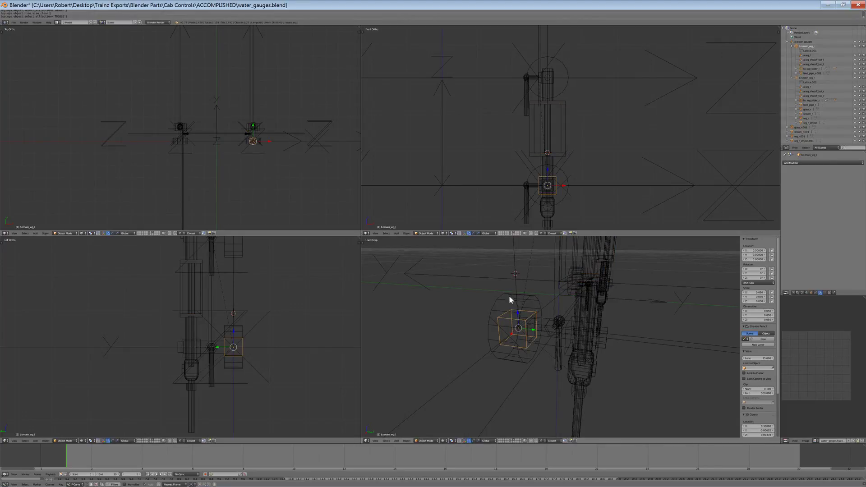
{"action": "right_click", "coordinate": [497, 302], "text": "shift"}
{"action": "right_click", "coordinate": [498, 317], "text": "shift"}
{"action": "key", "text": "ctrl+p"}
{"action": "left_click", "coordinate": [506, 317]}
Hide the mirrored gauge body and parent the stripes plate to the left main object
{"action": "right_click", "coordinate": [496, 305], "text": "shift"}
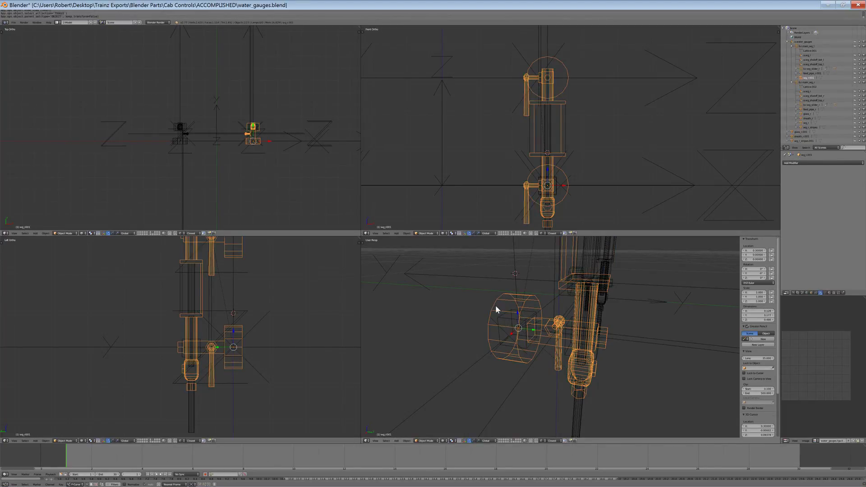
{"action": "key", "text": "h"}
{"action": "middle_click_drag", "start_coordinate": [599, 263], "coordinate": [486, 325]}
{"action": "right_click", "coordinate": [510, 291]}
{"action": "right_click", "coordinate": [486, 325]}
{"action": "key", "text": "ctrl+p"}
{"action": "left_click", "coordinate": [510, 322]}
Restore the main object, hide only the stripes plate, and parent the mirrored glass to the left main object
{"action": "key", "text": "h"}
{"action": "right_click", "coordinate": [550, 322]}
{"action": "key", "text": "ctrl+z"}
{"action": "key", "text": "ctrl+z"}
{"action": "key", "text": "a"}
{"action": "right_click", "coordinate": [497, 329]}
{"action": "right_click", "coordinate": [542, 291]}
{"action": "key", "text": "h"}
{"action": "right_click", "coordinate": [557, 324]}
{"action": "right_click", "coordinate": [493, 326], "text": "shift"}
{"action": "key", "text": "ctrl+p"}
{"action": "left_click", "coordinate": [492, 325]}
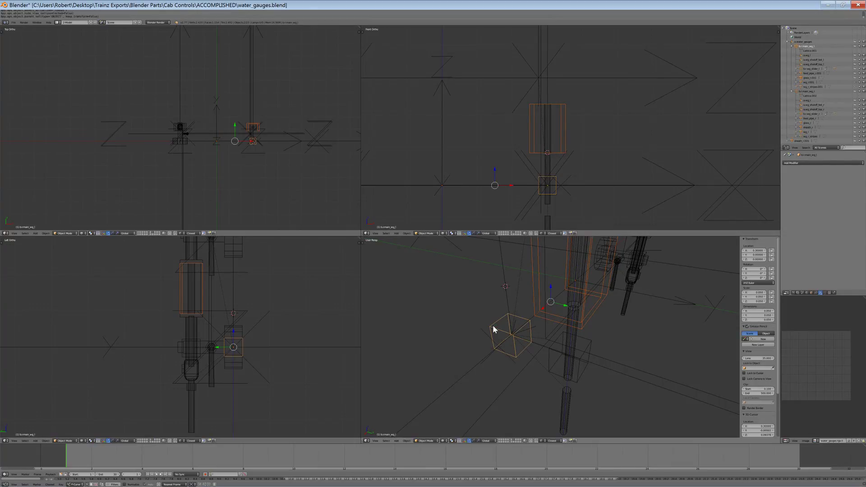
Hide the mirrored glass and parent the sheath to the left main object
{"action": "right_click", "coordinate": [563, 323]}
{"action": "key", "text": "h"}
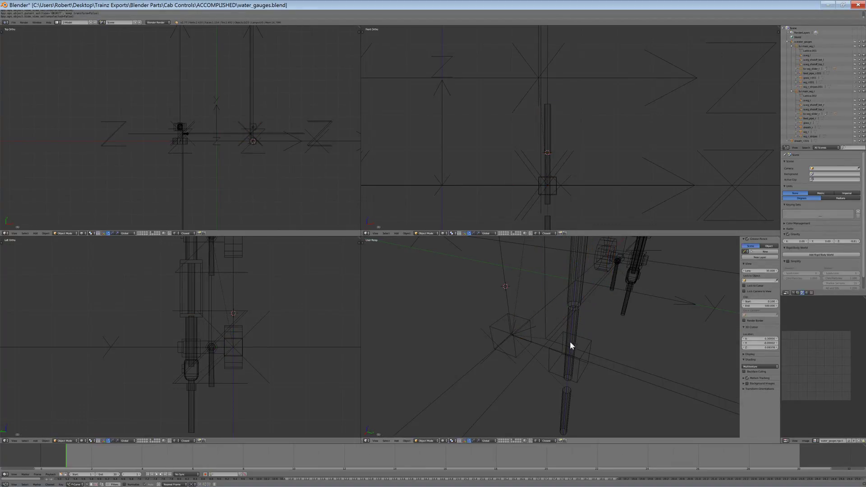
{"action": "right_click", "coordinate": [570, 343]}
{"action": "scroll", "coordinate": [572, 339], "scroll_direction": "down", "scroll_amount": 2}
{"action": "middle_click_drag", "start_coordinate": [573, 339], "coordinate": [555, 307]}
{"action": "right_click", "coordinate": [549, 281]}
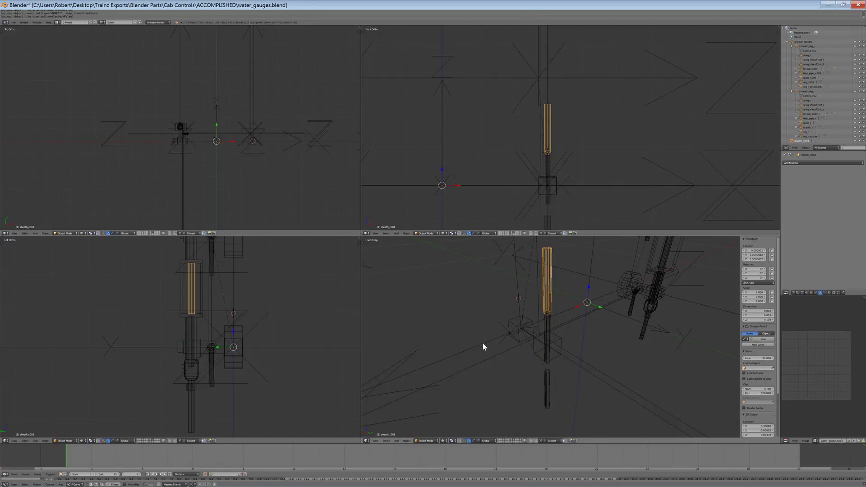
{"action": "right_click", "coordinate": [508, 319], "text": "shift"}
{"action": "key", "text": "ctrl+p"}
{"action": "left_click", "coordinate": [515, 313]}
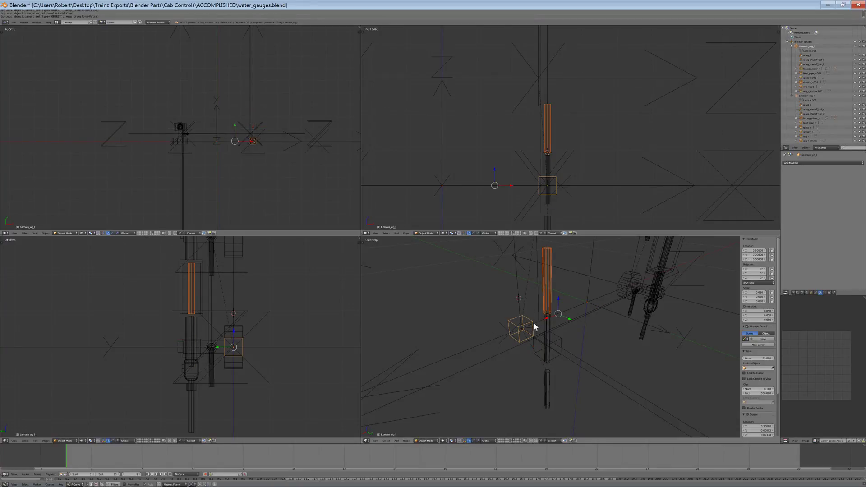
Hide only the mirrored sheath and parent the feed pipe to the left main object
{"action": "key", "text": "h"}
{"action": "key", "text": "ctrl+z"}
{"action": "right_click", "coordinate": [547, 284]}
{"action": "key", "text": "h"}
{"action": "right_click", "coordinate": [548, 390]}
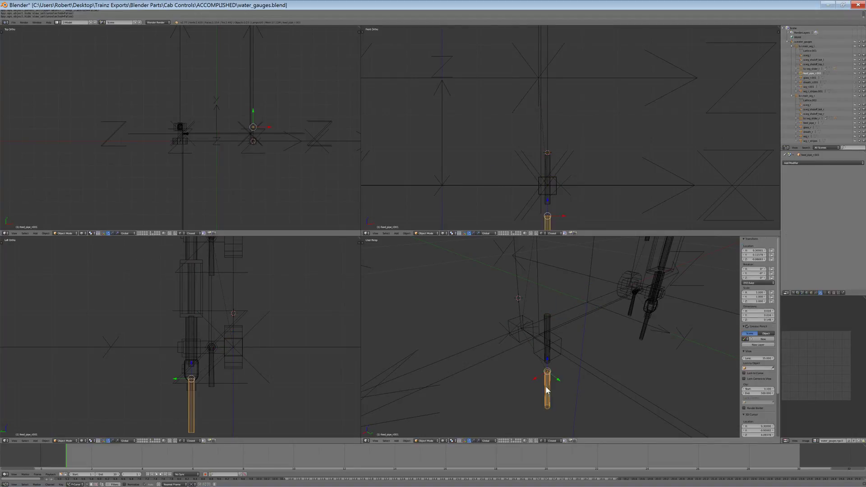
{"action": "right_click", "coordinate": [515, 321], "text": "shift"}
{"action": "key", "text": "ctrl+p"}
{"action": "left_click", "coordinate": [515, 321]}
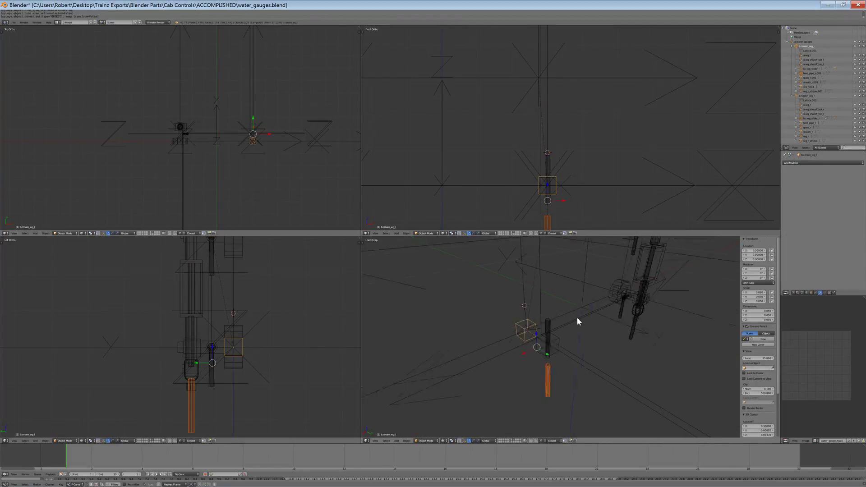
Check the mirrored glass, gauge body and sheath one at a time, revealing and hiding them to inspect the parented parts
{"action": "key", "text": "a"}
{"action": "key", "text": "h"}
{"action": "key", "text": "alt+h"}
{"action": "right_click", "coordinate": [543, 293]}
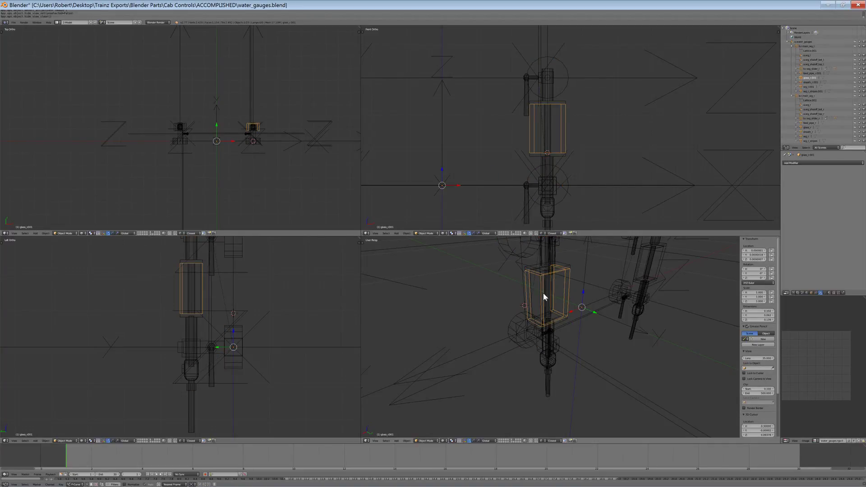
{"action": "key", "text": "h"}
{"action": "right_click", "coordinate": [541, 296]}
{"action": "key", "text": "h"}
{"action": "key", "text": "alt+h"}
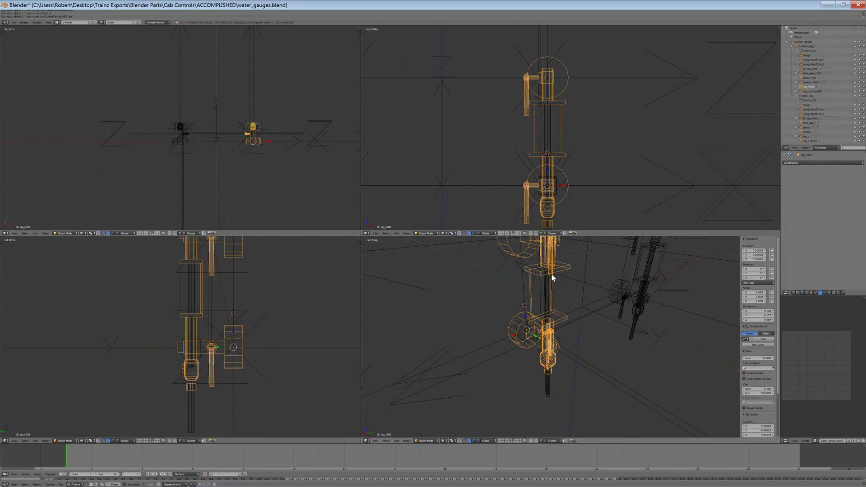
{"action": "key", "text": "h"}
{"action": "right_click", "coordinate": [551, 299]}
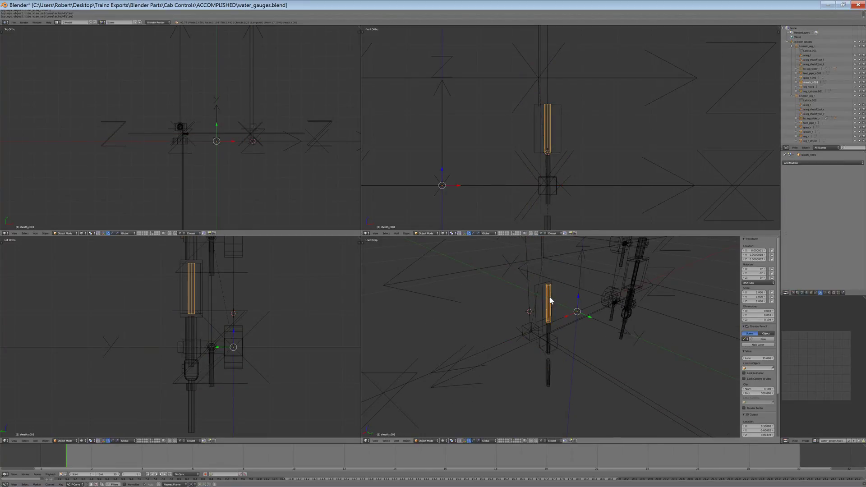
{"action": "scroll", "coordinate": [545, 318], "scroll_direction": "up", "scroll_amount": 2}
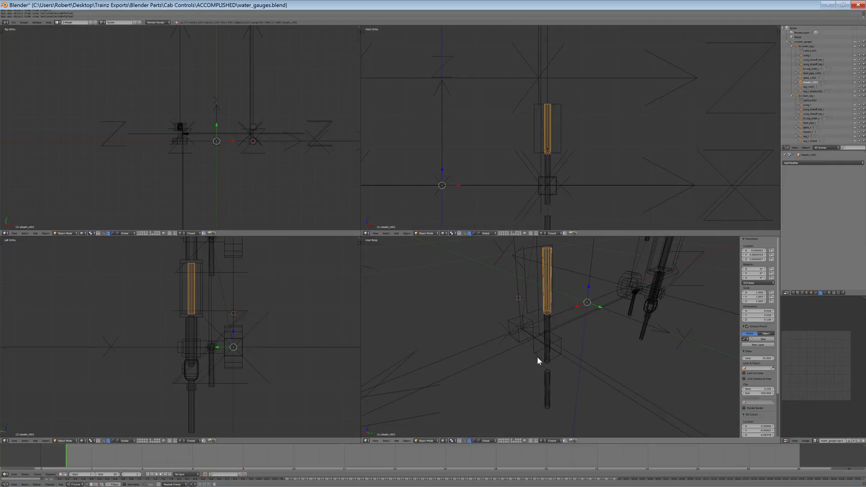
{"action": "left_click_drag", "start_coordinate": [81, 458], "coordinate": [200, 468]}
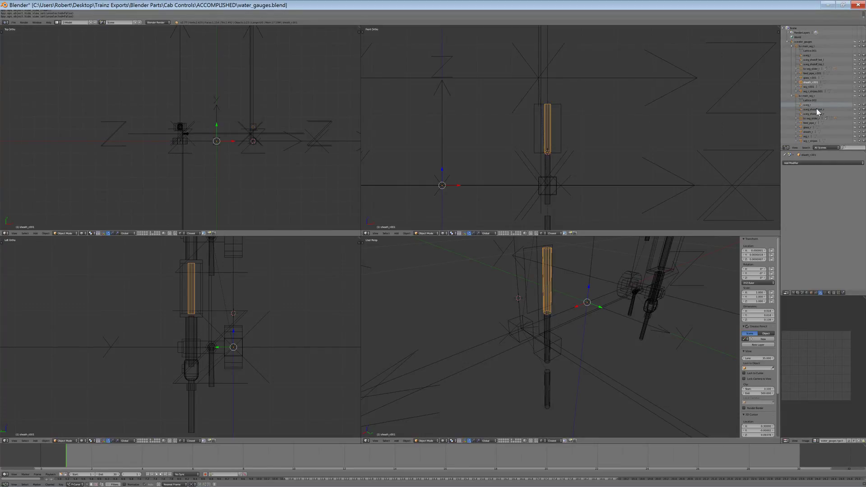
Collapse the water gauges hierarchy, deselect everything, and save over the existing file
{"action": "left_click", "coordinate": [787, 42]}
{"action": "key", "text": "a"}
{"action": "key", "text": "ctrl+s"}
{"action": "key", "text": "Return"}
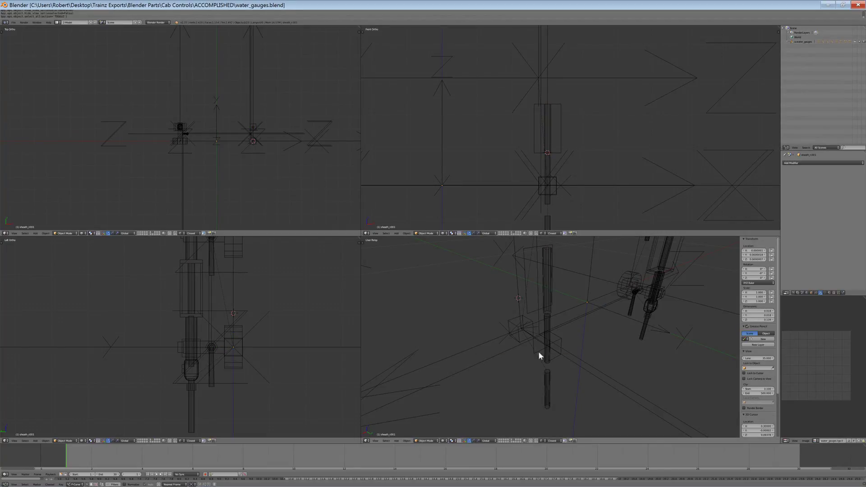
Reveal all objects, rename the mirrored feed pipe to feed_pipe_l, and hide it
{"action": "key", "text": "alt+h"}
{"action": "key", "text": "a"}
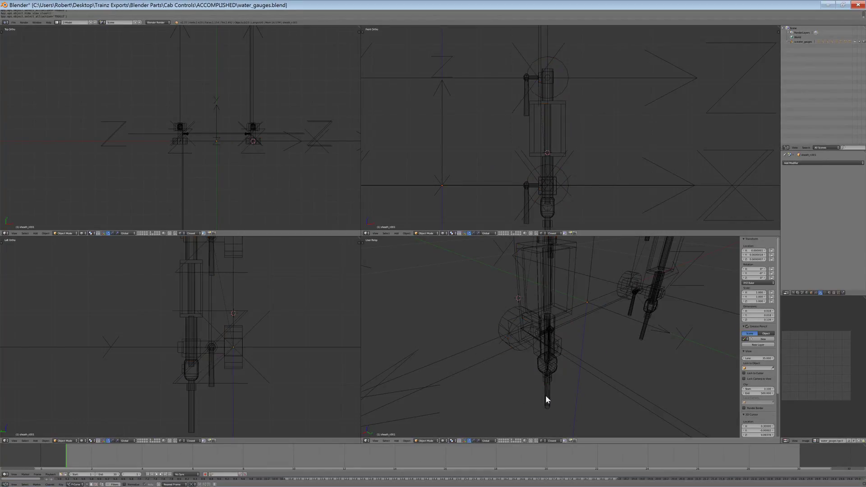
{"action": "right_click", "coordinate": [546, 395]}
{"action": "scroll", "coordinate": [761, 386], "scroll_direction": "down", "scroll_amount": 2}
{"action": "scroll", "coordinate": [761, 387], "scroll_direction": "down", "scroll_amount": 2}
{"action": "left_click", "coordinate": [772, 394]}
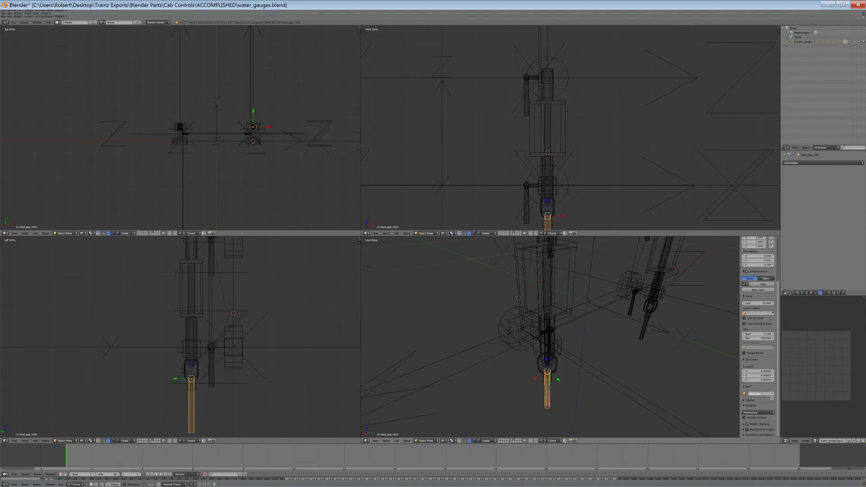
{"action": "type", "text": "feed_pipe_l"}
{"action": "key", "text": "Return"}
{"action": "key", "text": "h"}
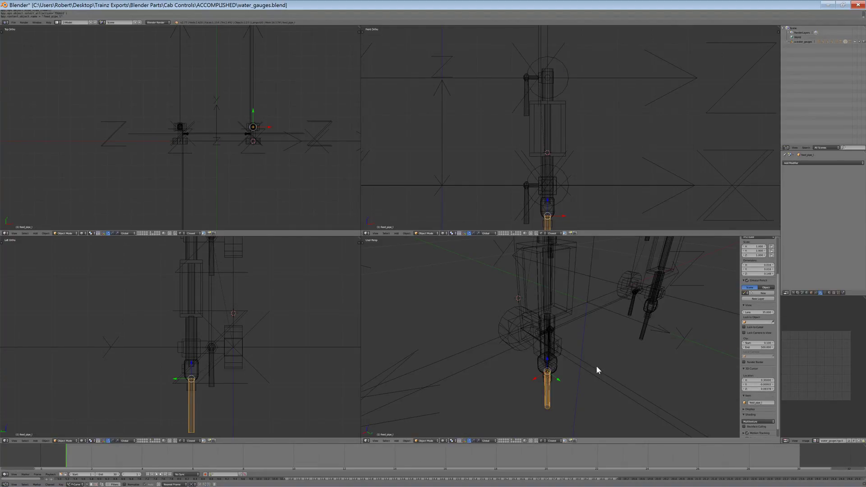
Rename the mirrored gauge body to wg_l and hide it
{"action": "right_click", "coordinate": [558, 368]}
{"action": "left_click", "coordinate": [766, 403]}
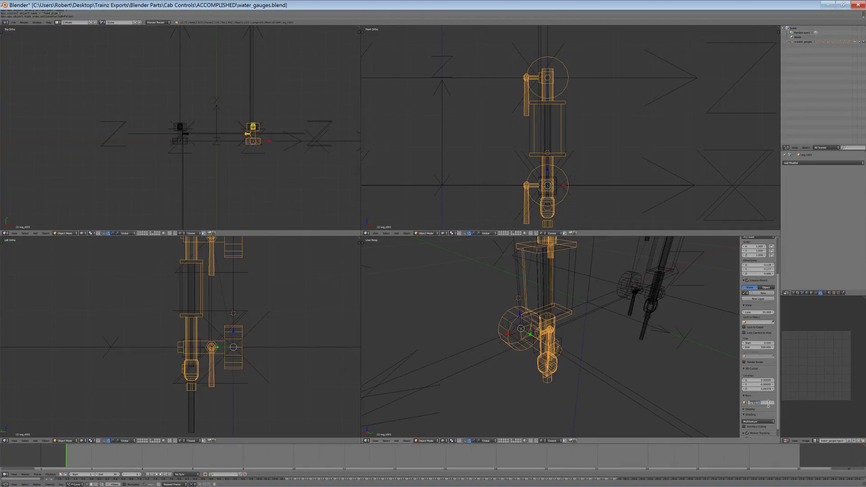
{"action": "type", "text": "wg_l"}
{"action": "key", "text": "Return"}
{"action": "key", "text": "h"}
Rename the mirrored slider rod to wg_slider_l and hide it
{"action": "right_click", "coordinate": [547, 351]}
{"action": "right_click", "coordinate": [547, 321]}
{"action": "left_click", "coordinate": [772, 403]}
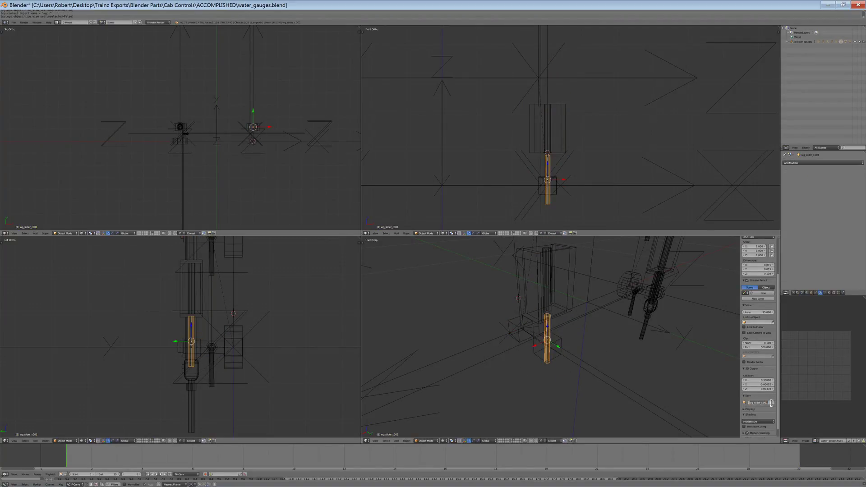
{"action": "type", "text": "wg_slider_l"}
{"action": "key", "text": "Return"}
{"action": "key", "text": "h"}
Rename the mirrored glass to glass_l and hide it
{"action": "right_click", "coordinate": [571, 283]}
{"action": "left_click", "coordinate": [766, 403]}
{"action": "type", "text": "glass_l"}
{"action": "key", "text": "Return"}
{"action": "key", "text": "h"}
Edit the mirrored stripes plate's object name to match the left gauge, and hide the plate
{"action": "right_click", "coordinate": [555, 311]}
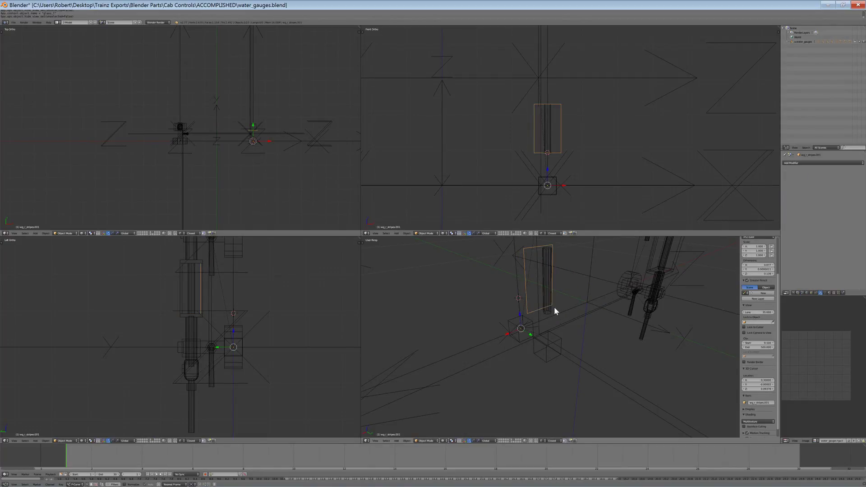
{"action": "left_click", "coordinate": [772, 403]}
{"action": "left_click", "coordinate": [756, 404]}
{"action": "key", "text": "Return"}
{"action": "key", "text": "h"}
Rename the mirrored sheath to sheath_l and hide it
{"action": "right_click", "coordinate": [543, 280]}
{"action": "left_click", "coordinate": [770, 404]}
{"action": "type", "text": "sheath_l"}
{"action": "key", "text": "Return"}
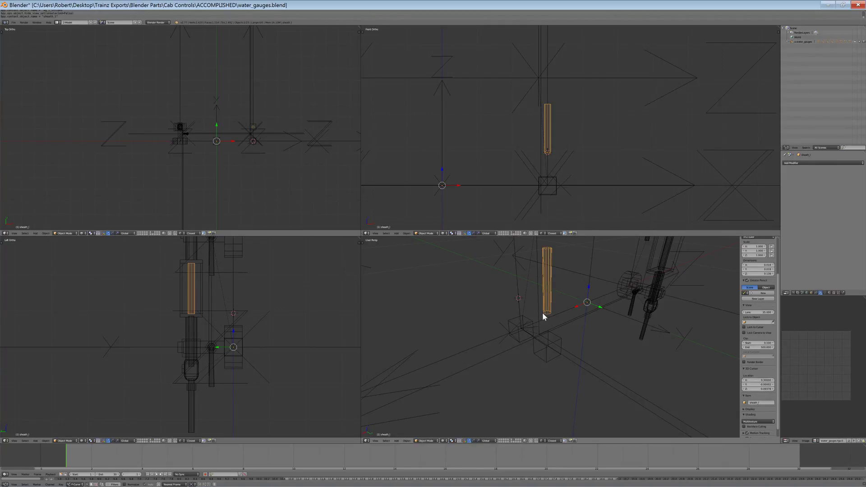
{"action": "key", "text": "h"}
Reveal all hidden objects, deselect everything, and save the file with both gauges in view
{"action": "key", "text": "alt+h"}
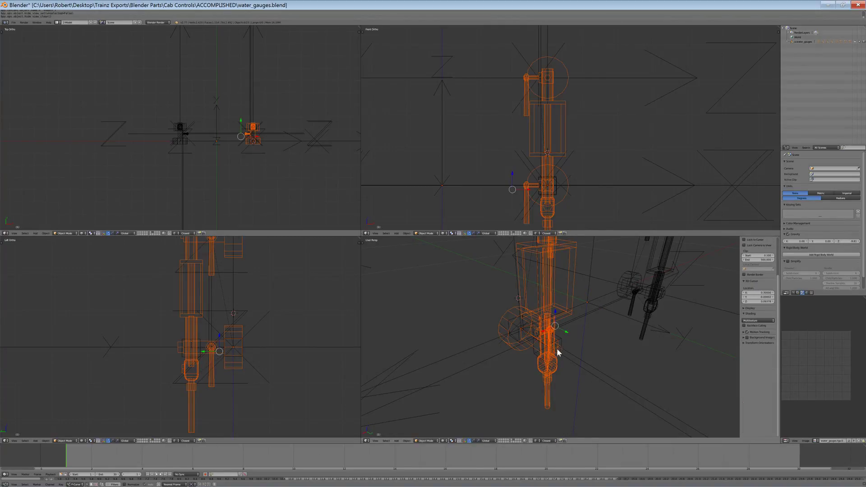
{"action": "key", "text": "a"}
{"action": "key", "text": "ctrl+s"}
{"action": "left_click", "coordinate": [557, 348]}
{"action": "middle_click_drag", "start_coordinate": [557, 348], "coordinate": [603, 334]}
{"action": "key", "text": "ctrl+s"}
{"action": "left_click", "coordinate": [604, 337]}
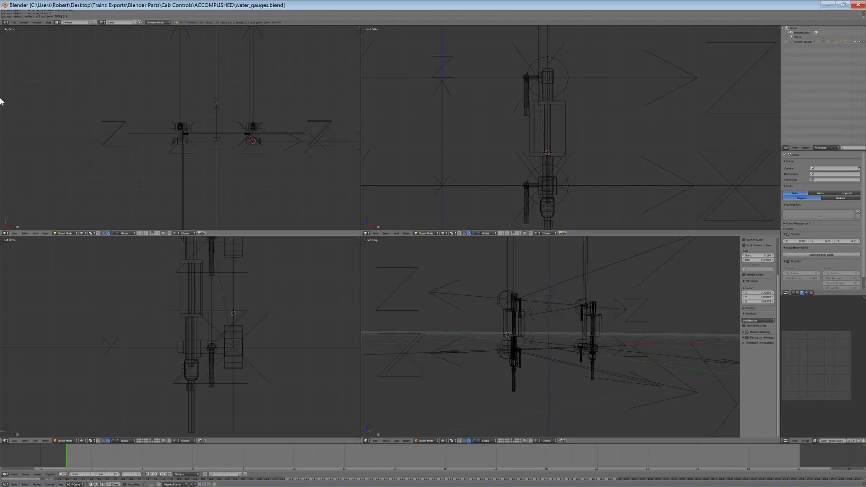
Open water_gauges_2.blend from the parent Cab Controls folder and view both gauges from the front
{"action": "left_click", "coordinate": [13, 23]}
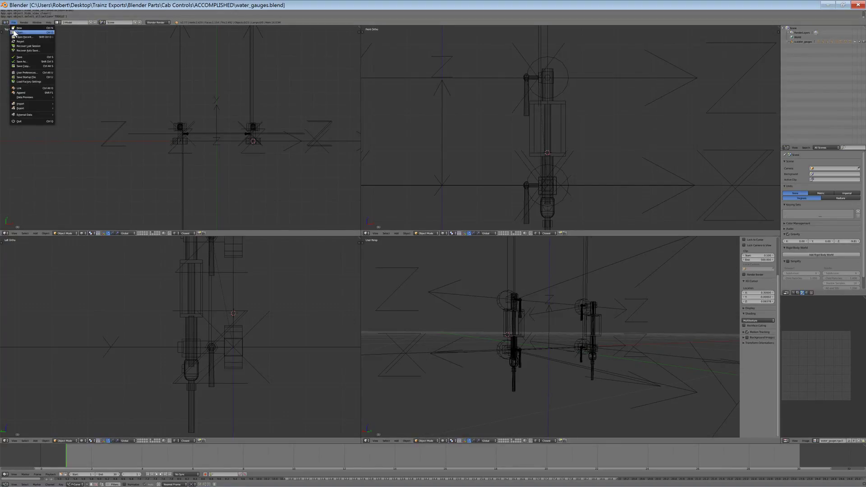
{"action": "left_click", "coordinate": [21, 32]}
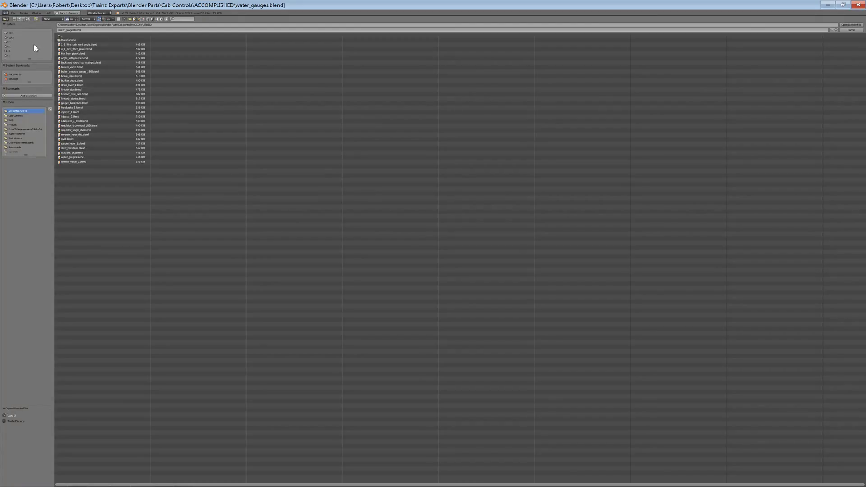
{"action": "left_click", "coordinate": [61, 36]}
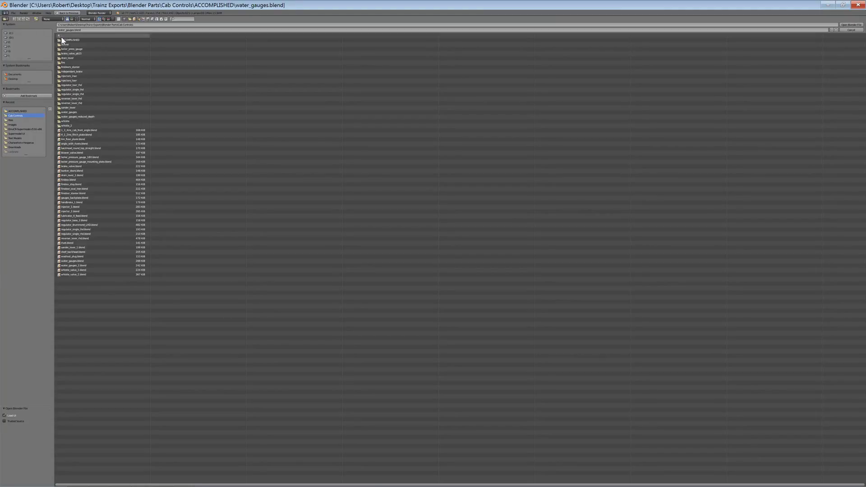
{"action": "double_click", "coordinate": [83, 266]}
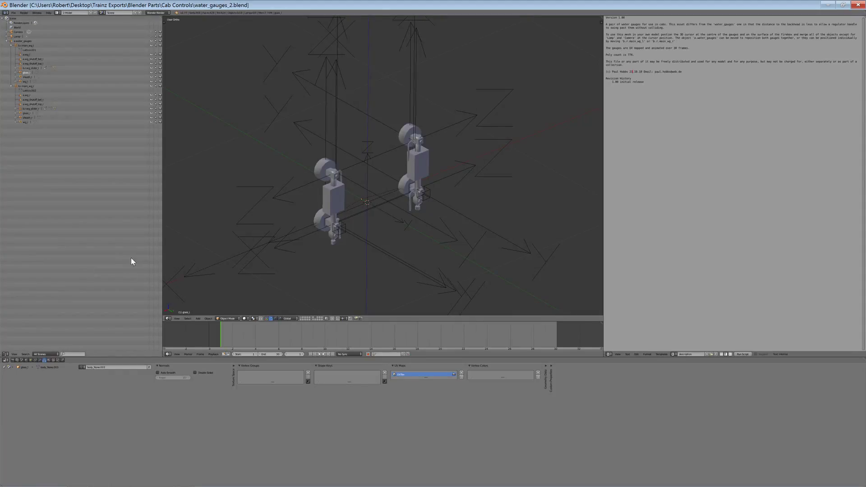
{"action": "middle_click_drag", "start_coordinate": [351, 226], "coordinate": [405, 202]}
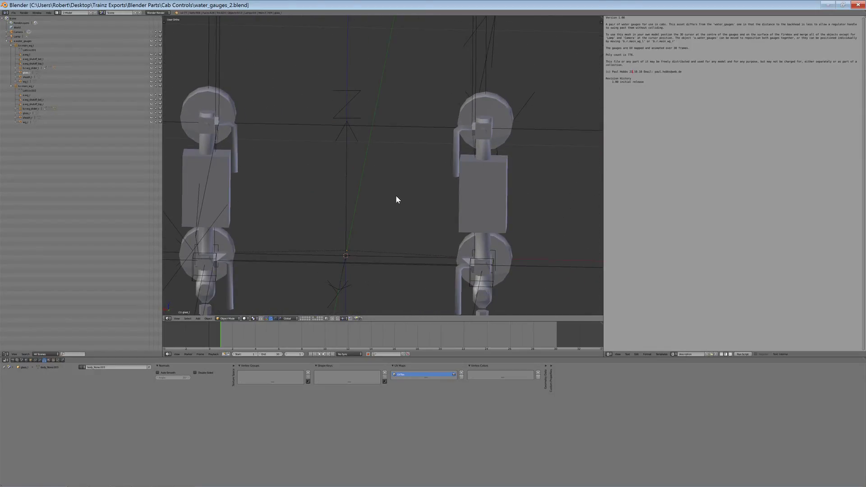
Reopen the recent water_gauges.blend from the ACCOMPLISHED folder, deselect everything, and view both gauges
{"action": "left_click", "coordinate": [14, 13]}
{"action": "mouse_move", "coordinate": [25, 29]}
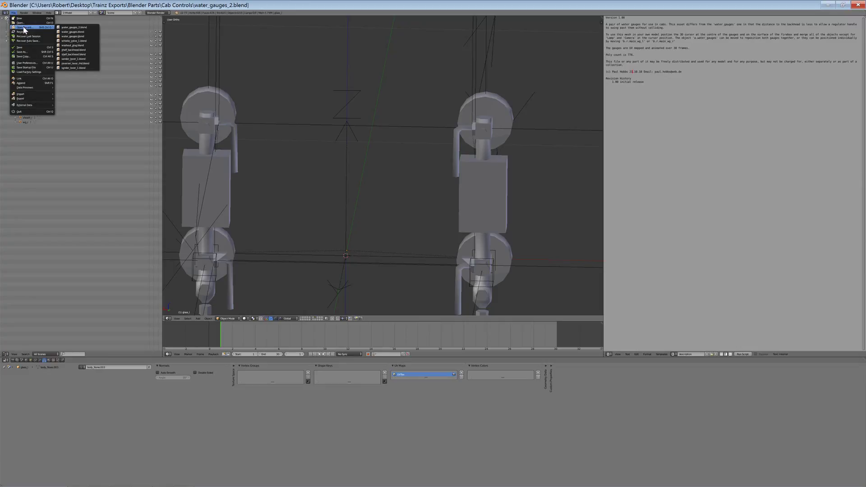
{"action": "left_click", "coordinate": [82, 32]}
{"action": "key", "text": "a"}
{"action": "key", "text": "a"}
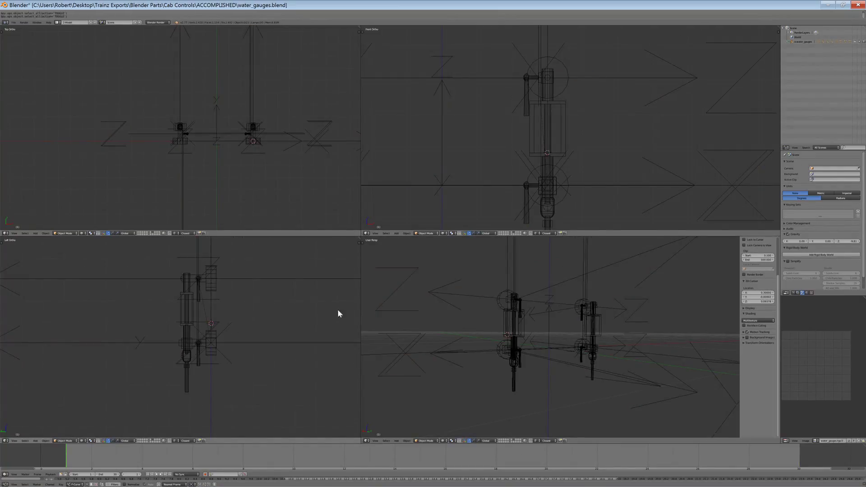
{"action": "middle_click_drag", "start_coordinate": [577, 303], "coordinate": [543, 310]}
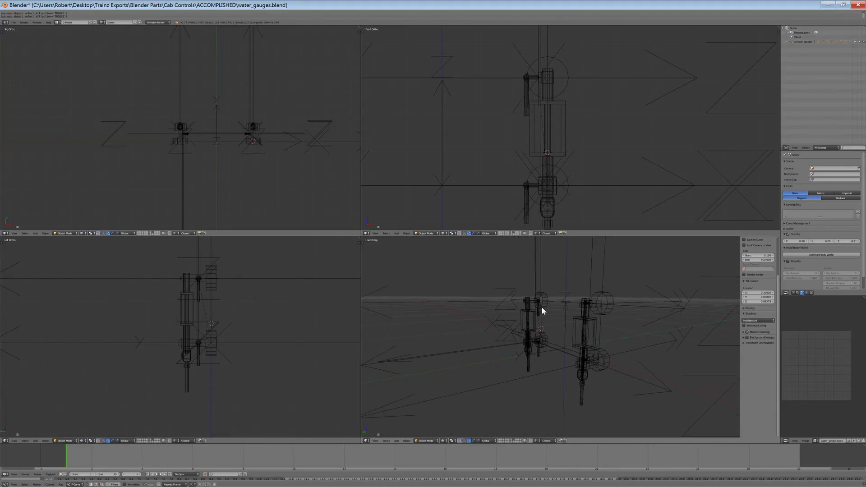
{"action": "scroll", "coordinate": [482, 143], "scroll_direction": "down", "scroll_amount": 5}
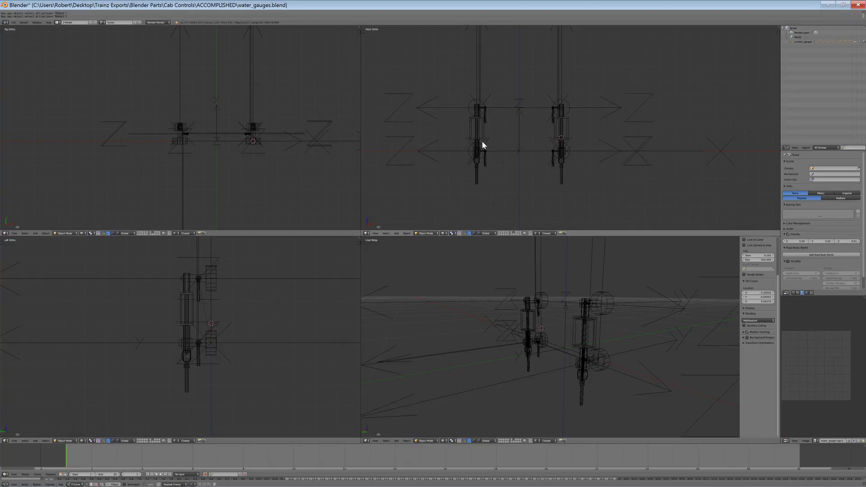
Append all objects from water_gauges_2.blend in the Cab Controls folder into the current scene
{"action": "key", "text": "shift+F1"}
{"action": "double_click", "coordinate": [145, 92]}
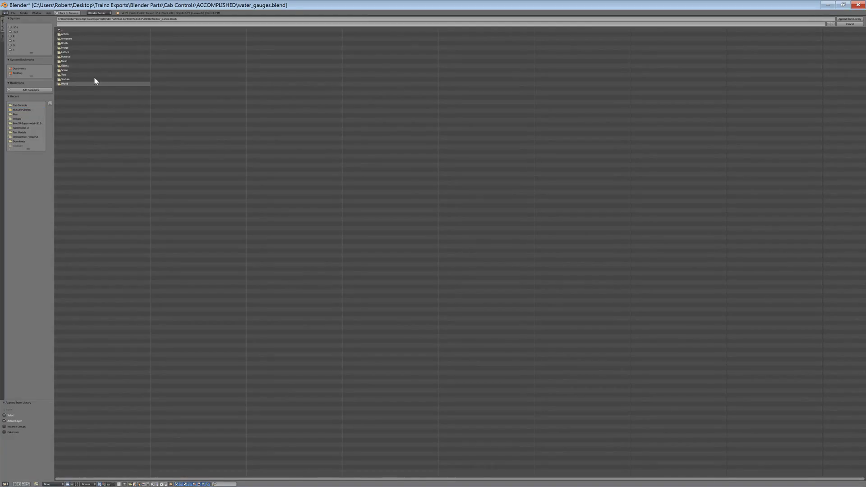
{"action": "left_click", "coordinate": [80, 31]}
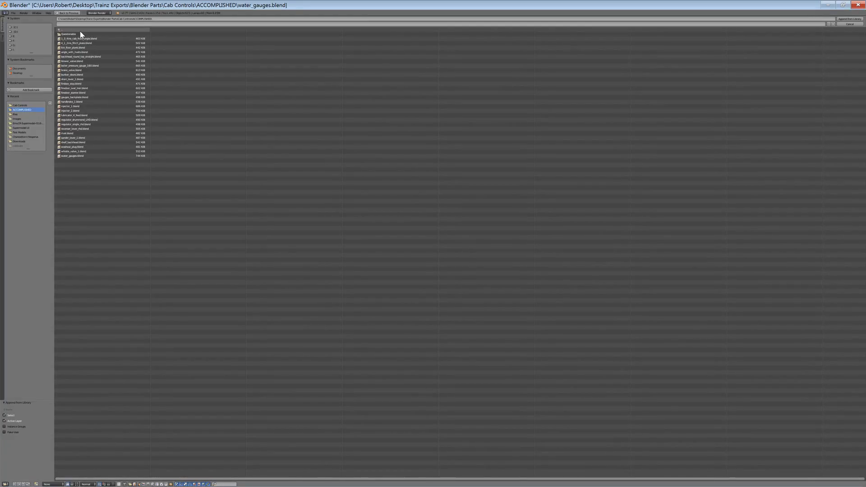
{"action": "left_click", "coordinate": [80, 31]}
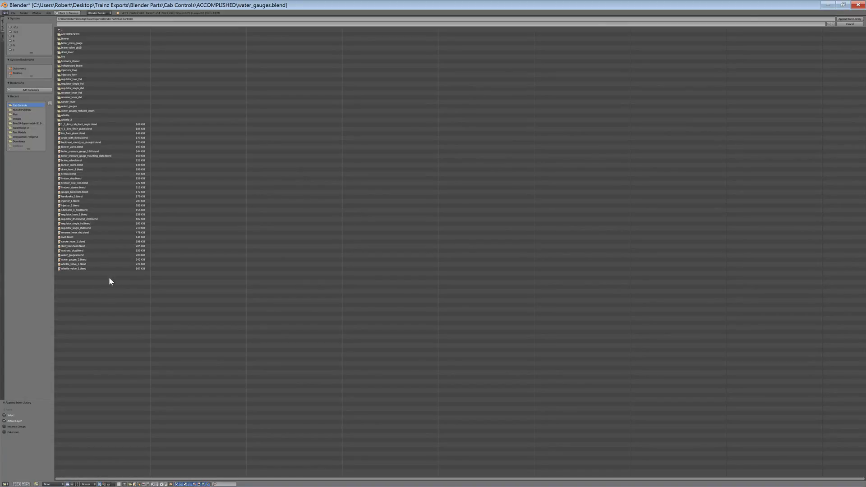
{"action": "double_click", "coordinate": [88, 260]}
{"action": "left_click", "coordinate": [79, 62]}
{"action": "key", "text": "a"}
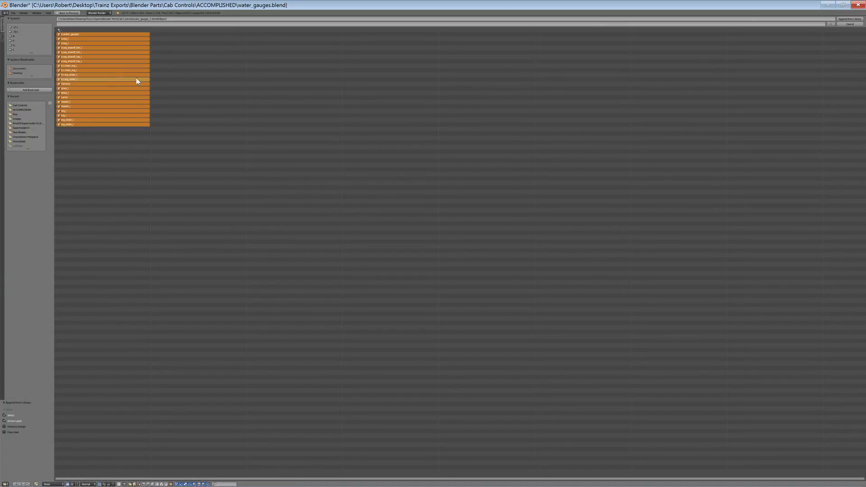
{"action": "left_click", "coordinate": [850, 19]}
Compare the appended gauges' position and depth with the finished gauges in the perspective, front and left views
{"action": "scroll", "coordinate": [222, 329], "scroll_direction": "up", "scroll_amount": 4}
{"action": "scroll", "coordinate": [251, 314], "scroll_direction": "up", "scroll_amount": 2}
{"action": "scroll", "coordinate": [232, 313], "scroll_direction": "up", "scroll_amount": 2}
{"action": "middle_click_drag", "start_coordinate": [551, 343], "coordinate": [613, 345]}
{"action": "scroll", "coordinate": [538, 138], "scroll_direction": "up", "scroll_amount": 1}
{"action": "scroll", "coordinate": [534, 138], "scroll_direction": "up", "scroll_amount": 2}
{"action": "scroll", "coordinate": [521, 189], "scroll_direction": "up", "scroll_amount": 7}
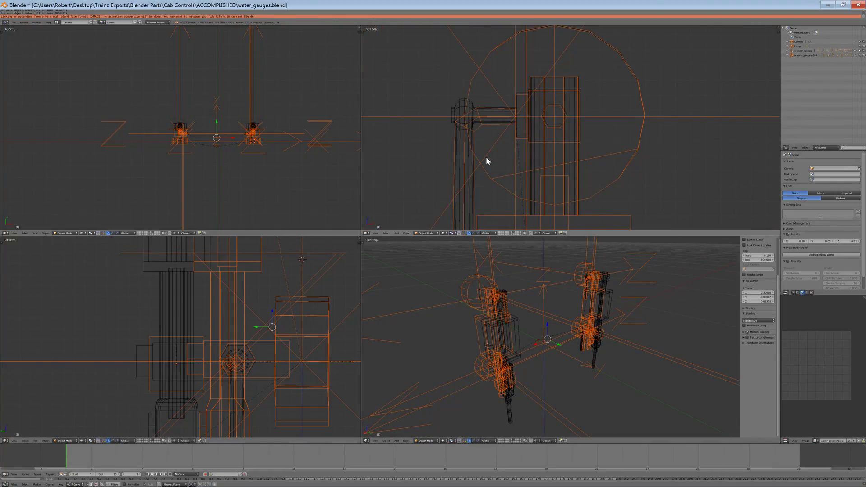
{"action": "scroll", "coordinate": [487, 157], "scroll_direction": "down", "scroll_amount": 2}
{"action": "middle_click_drag", "start_coordinate": [476, 148], "coordinate": [780, 138], "text": "shift"}
{"action": "scroll", "coordinate": [581, 140], "scroll_direction": "down", "scroll_amount": 6}
{"action": "middle_click_drag", "start_coordinate": [537, 168], "coordinate": [734, 135], "text": "shift"}
{"action": "scroll", "coordinate": [672, 149], "scroll_direction": "down", "scroll_amount": 5}
{"action": "scroll", "coordinate": [253, 319], "scroll_direction": "down", "scroll_amount": 5}
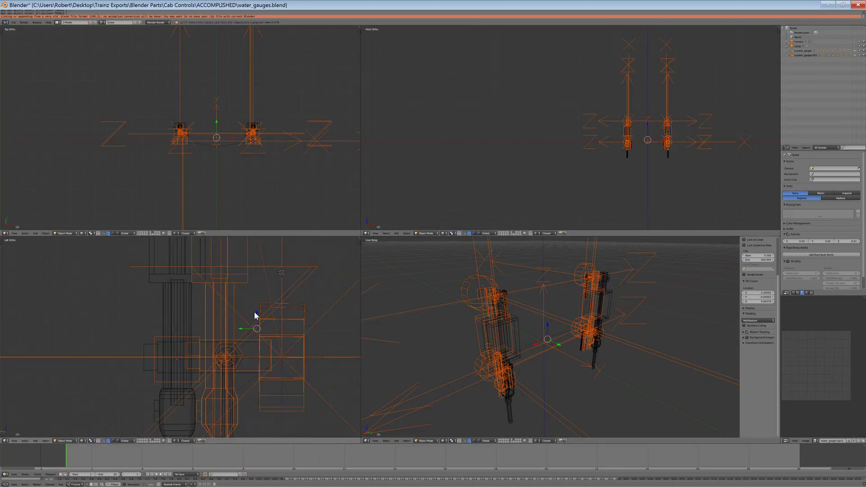
{"action": "middle_click_drag", "start_coordinate": [260, 296], "coordinate": [256, 326], "text": "shift"}
{"action": "key", "text": "a"}
{"action": "key", "text": "a"}
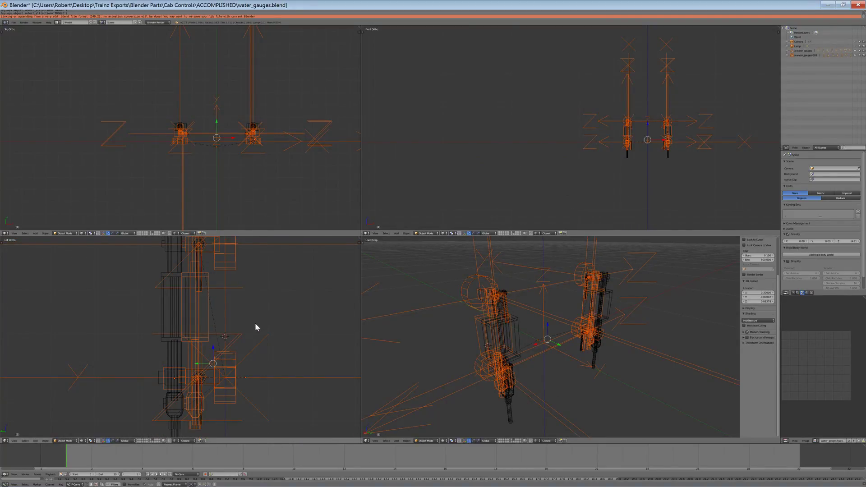
{"action": "scroll", "coordinate": [255, 324], "scroll_direction": "down", "scroll_amount": 3}
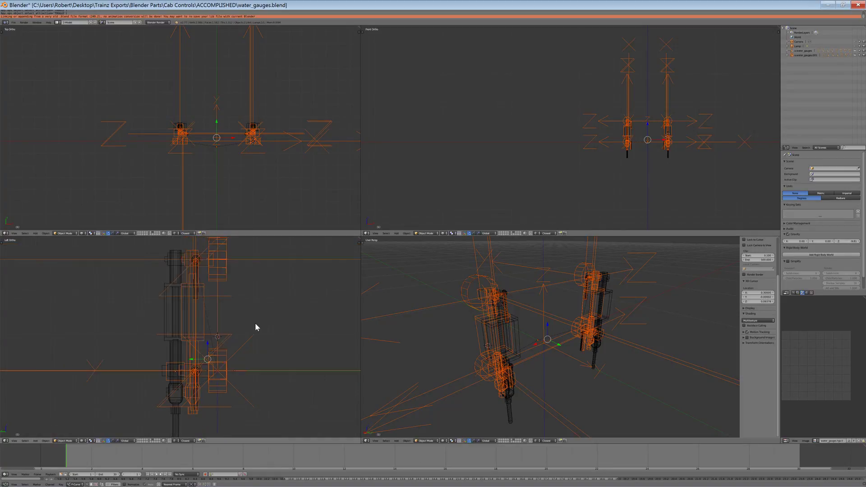
{"action": "scroll", "coordinate": [638, 139], "scroll_direction": "up", "scroll_amount": 6}
{"action": "middle_click_drag", "start_coordinate": [575, 158], "coordinate": [373, 141], "text": "shift"}
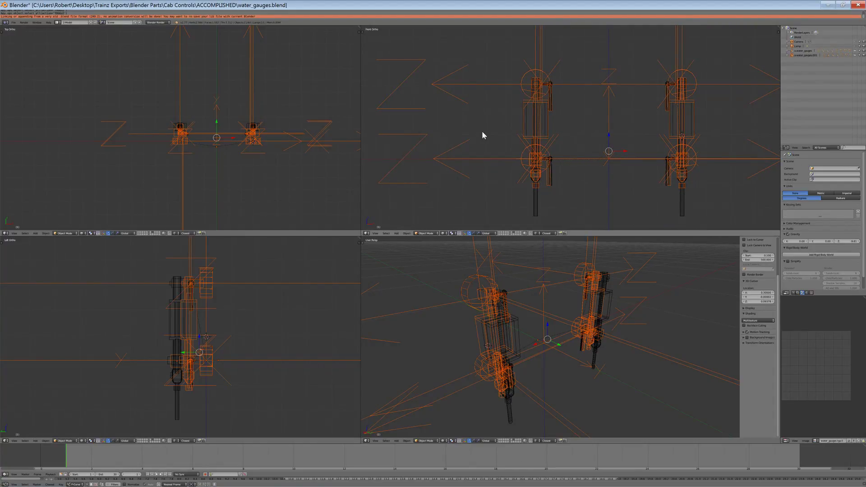
{"action": "scroll", "coordinate": [235, 339], "scroll_direction": "up", "scroll_amount": 4}
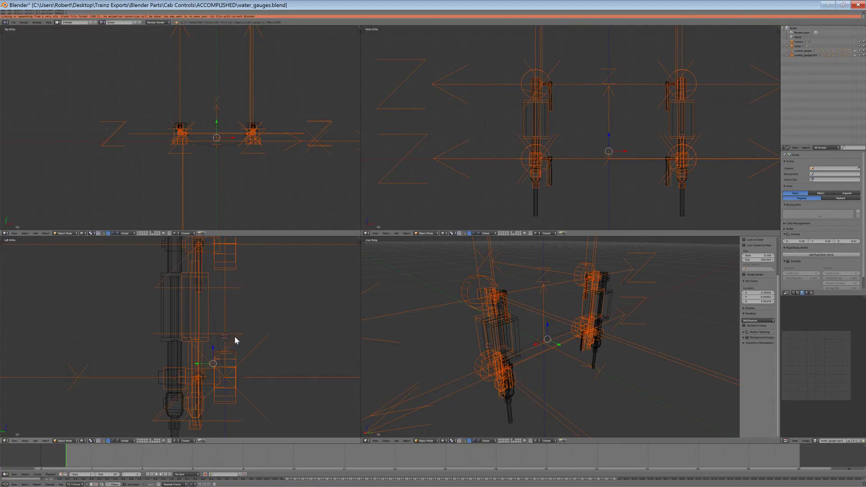
{"action": "scroll", "coordinate": [241, 339], "scroll_direction": "up", "scroll_amount": 2}
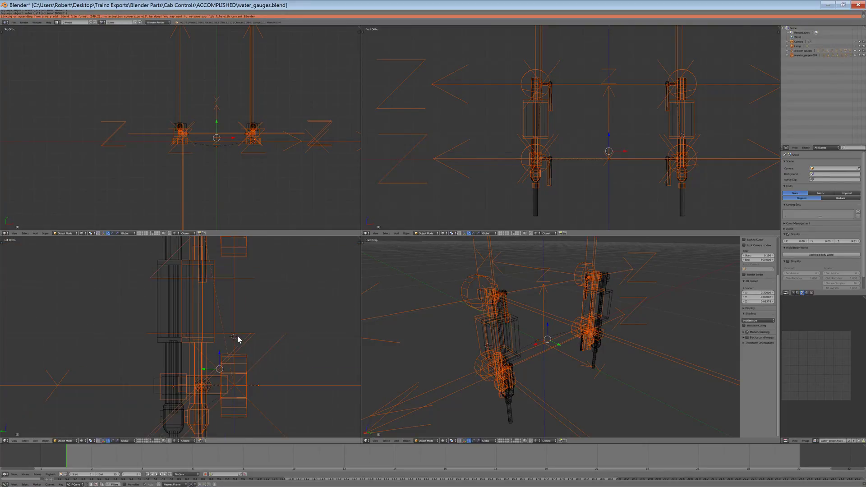
{"action": "scroll", "coordinate": [238, 340], "scroll_direction": "down", "scroll_amount": 1}
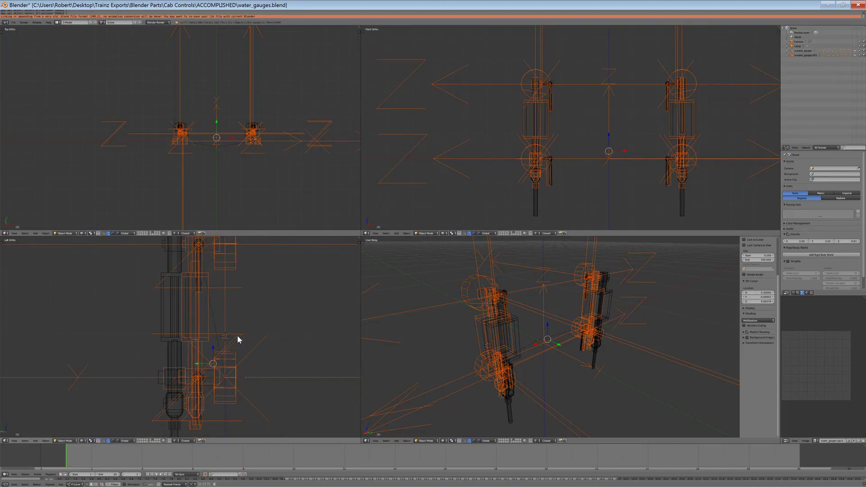
{"action": "scroll", "coordinate": [238, 339], "scroll_direction": "down", "scroll_amount": 1}
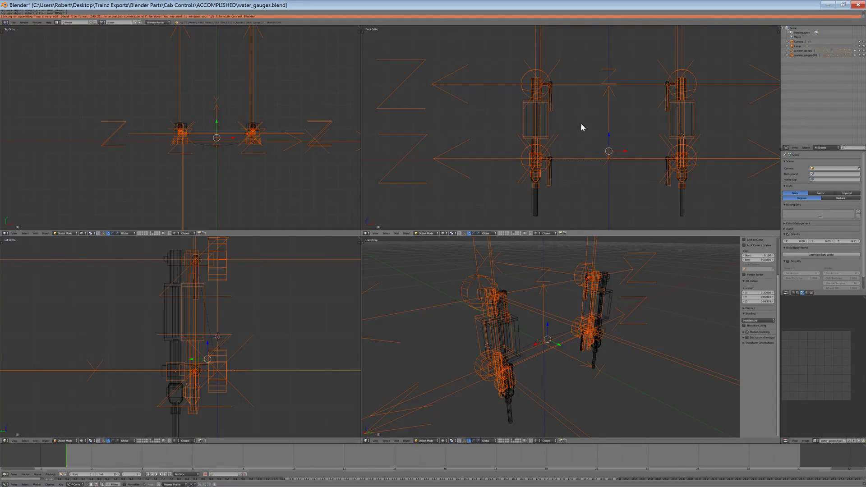
Hide the finished gauges' parts and clear the parents of all appended parts while keeping their transformation
{"action": "key", "text": "ctrl+i"}
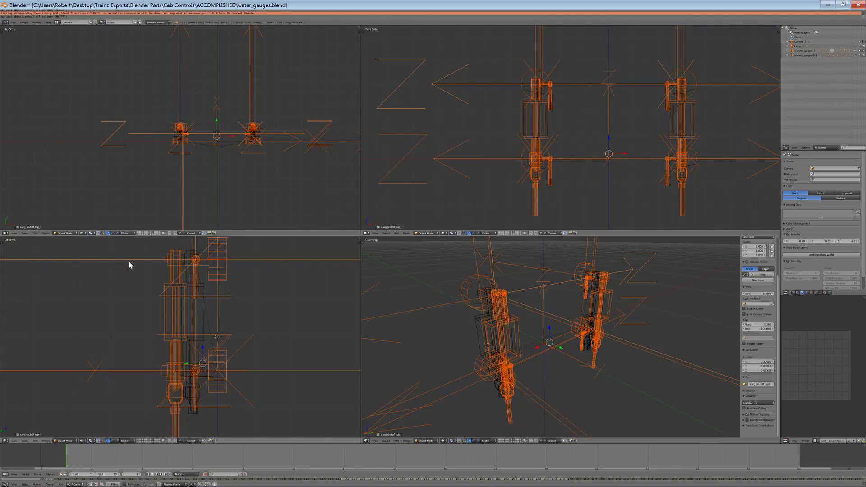
{"action": "key", "text": "h"}
{"action": "key", "text": "a"}
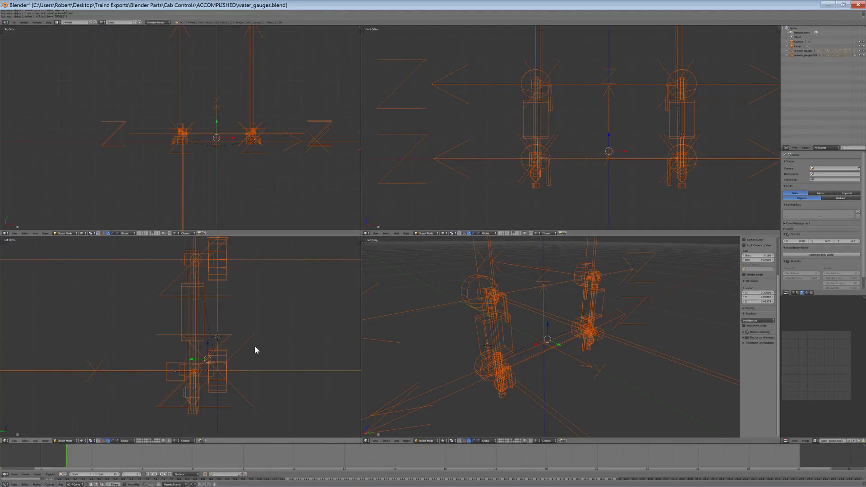
{"action": "right_click", "coordinate": [181, 321], "text": "shift"}
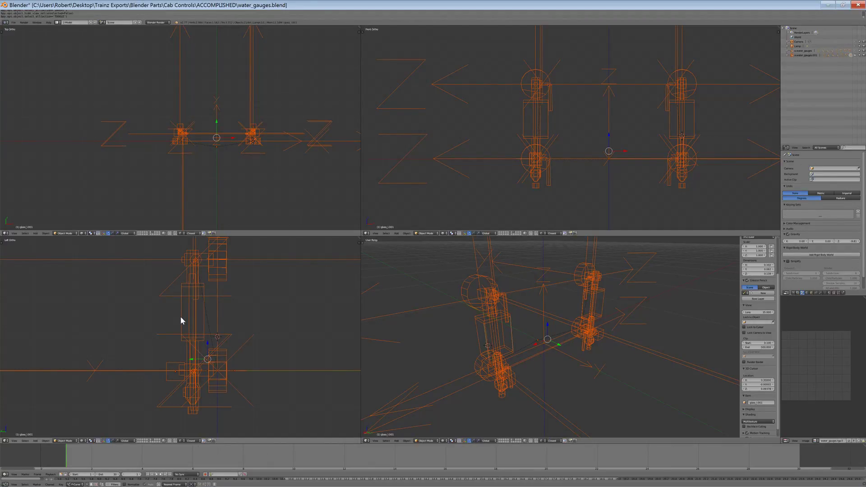
{"action": "key", "text": "alt+p"}
{"action": "left_click", "coordinate": [209, 294]}
{"action": "key", "text": "a"}
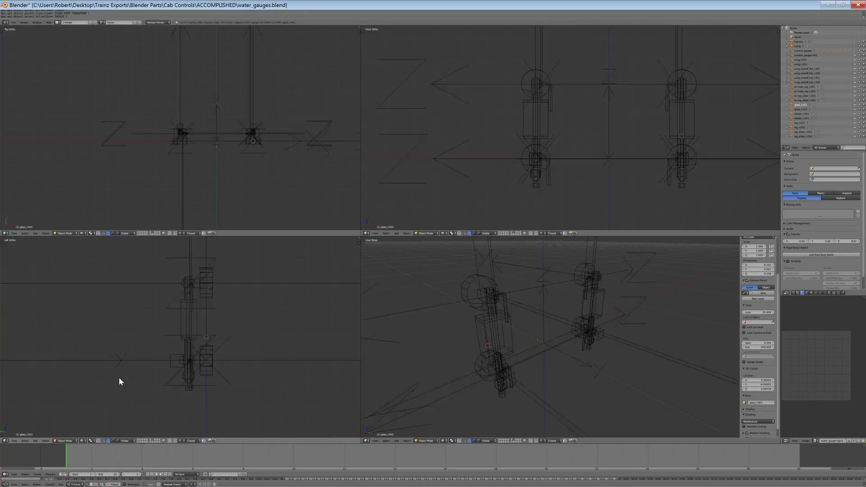
Delete the arrow empties that came with the appended gauges, including the shutoff attachment points
{"action": "key", "text": "a"}
{"action": "left_click", "coordinate": [245, 276]}
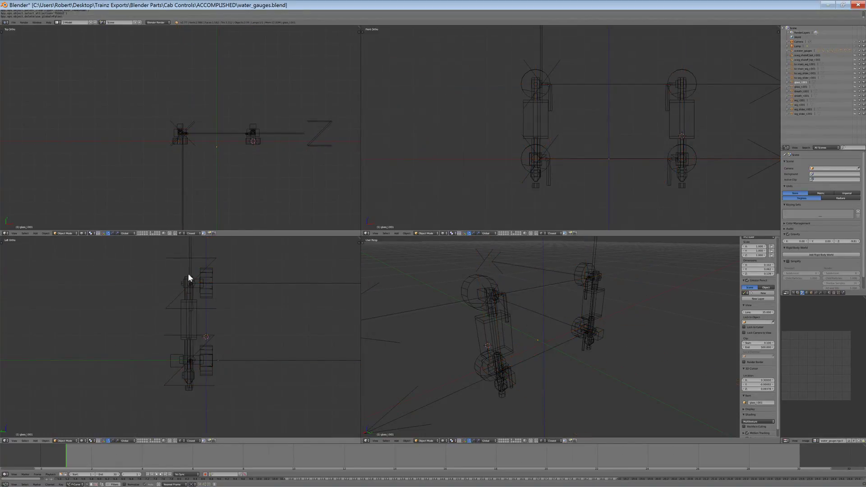
{"action": "key", "text": "a"}
{"action": "left_click", "coordinate": [240, 277]}
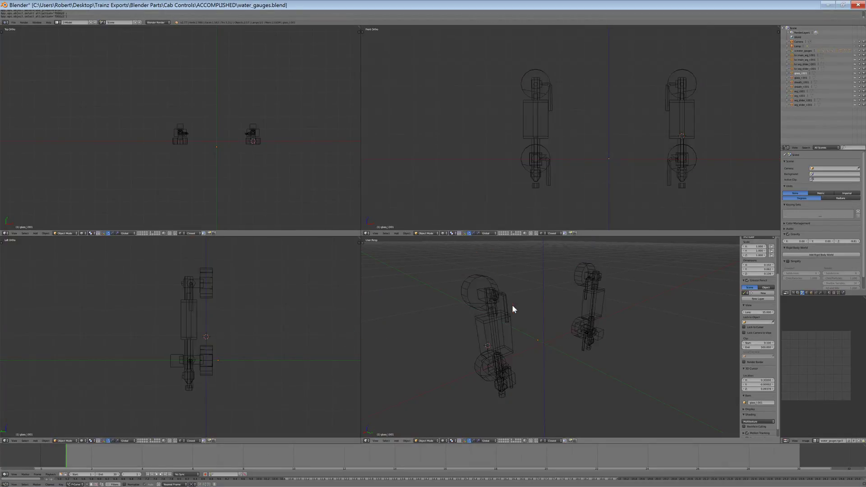
Delete every remaining appended part except the two main gauge bodies
{"action": "right_click", "coordinate": [508, 316]}
{"action": "right_click", "coordinate": [513, 326]}
{"action": "right_click", "coordinate": [485, 313]}
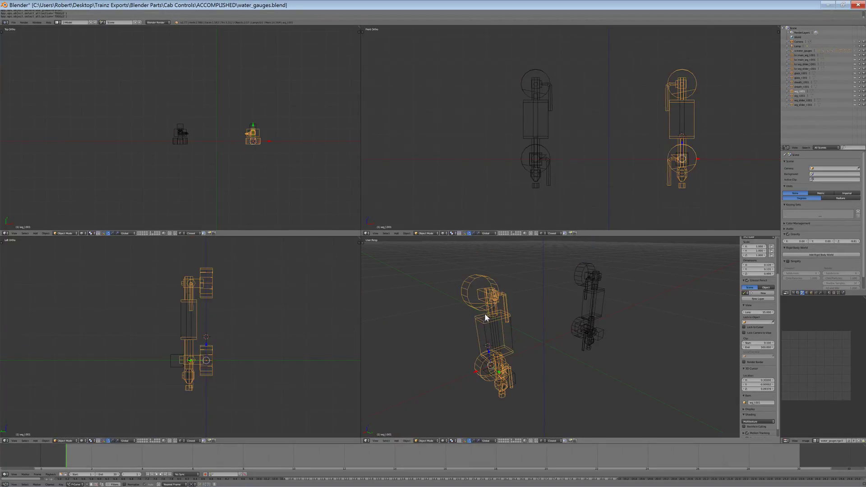
{"action": "key", "text": "a"}
{"action": "right_click", "coordinate": [598, 294]}
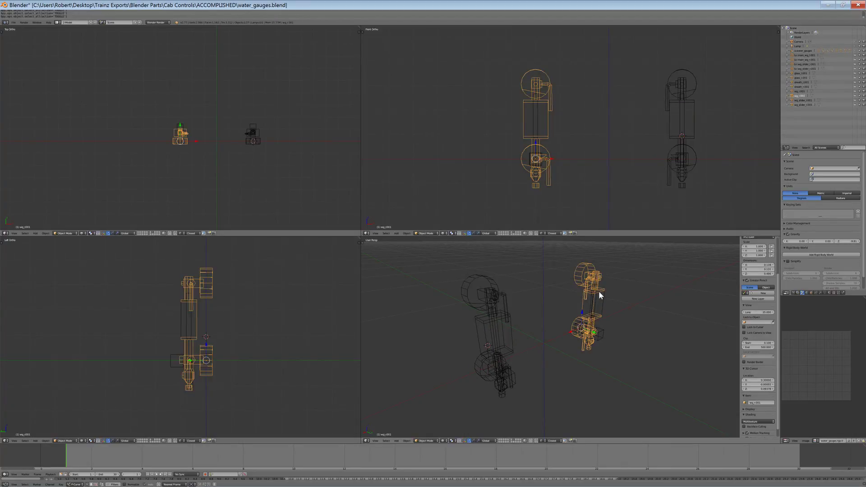
{"action": "right_click", "coordinate": [505, 305], "text": "shift"}
{"action": "middle_click_drag", "start_coordinate": [629, 321], "coordinate": [553, 313]}
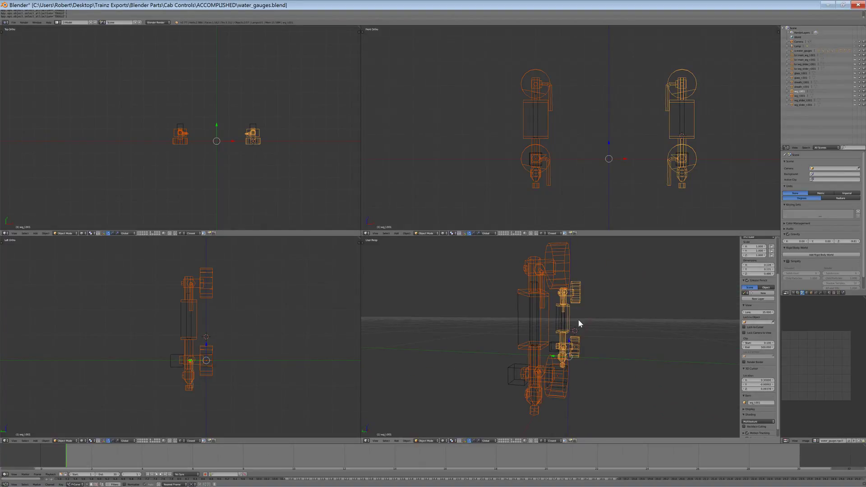
{"action": "key", "text": "ctrl+i"}
{"action": "left_click", "coordinate": [254, 318]}
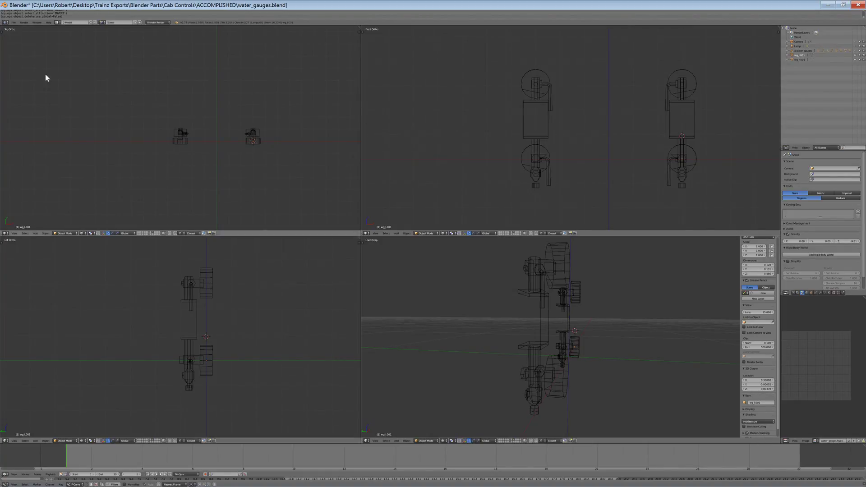
Save the scene as water_gauges_2.blend in the ACCOMPLISHED folder
{"action": "left_click", "coordinate": [14, 23]}
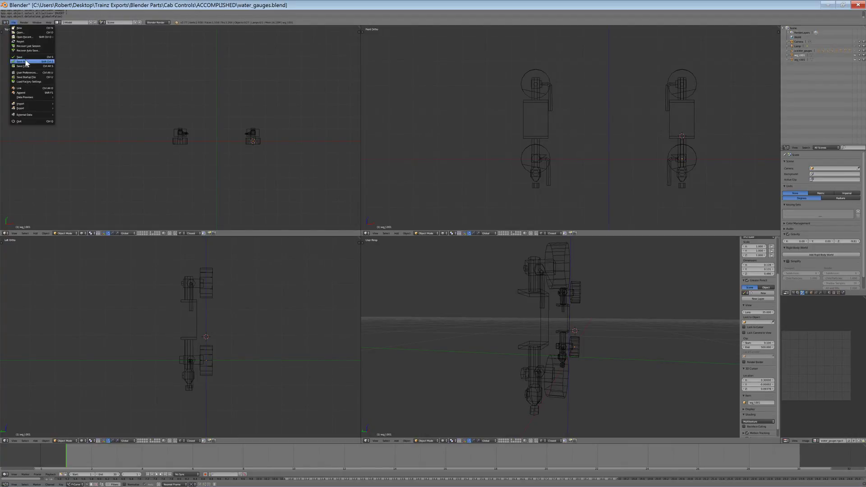
{"action": "left_click", "coordinate": [45, 61]}
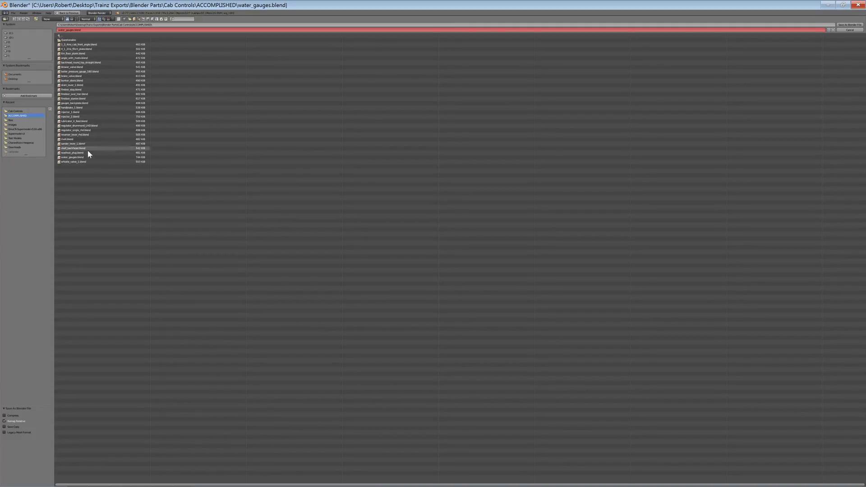
{"action": "left_click", "coordinate": [65, 36]}
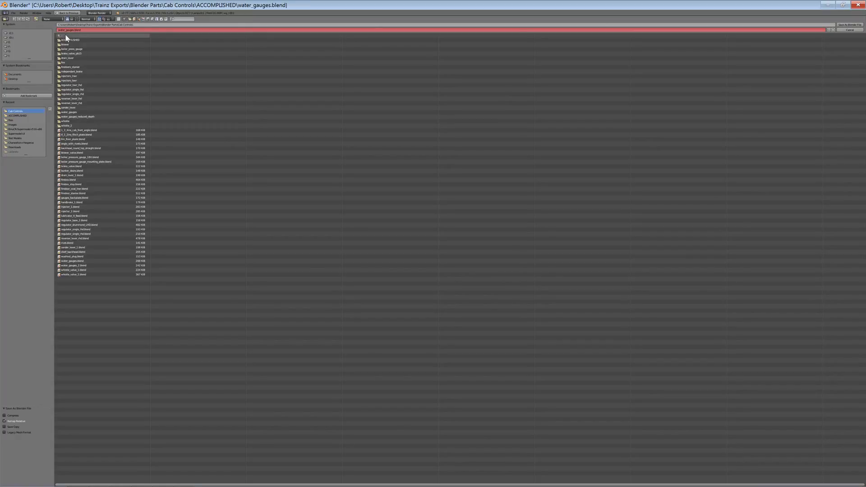
{"action": "left_click", "coordinate": [84, 265]}
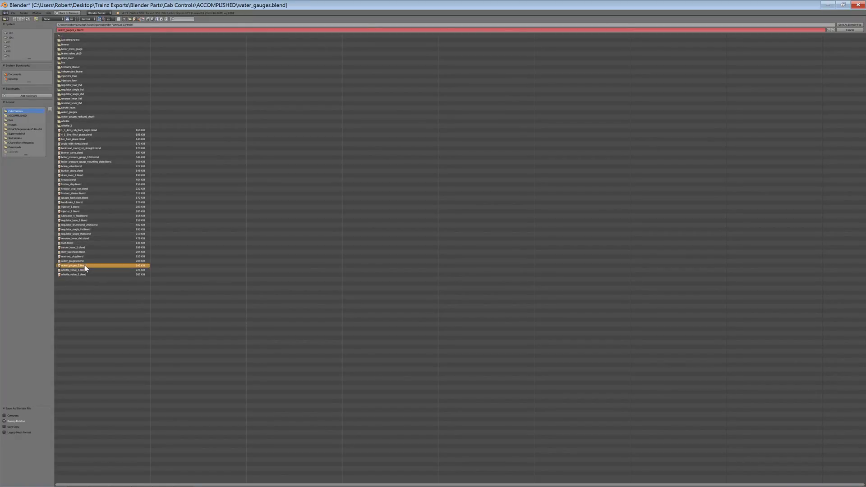
{"action": "left_click", "coordinate": [74, 36]}
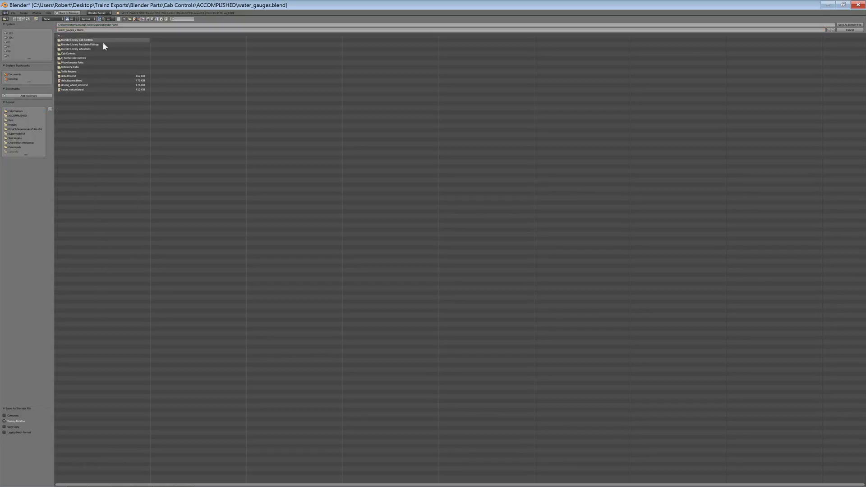
{"action": "left_click", "coordinate": [67, 36]}
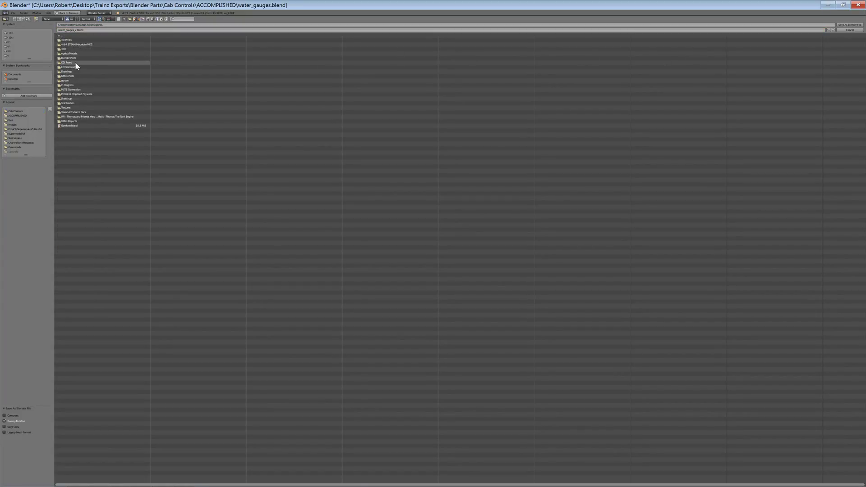
{"action": "left_click", "coordinate": [26, 116]}
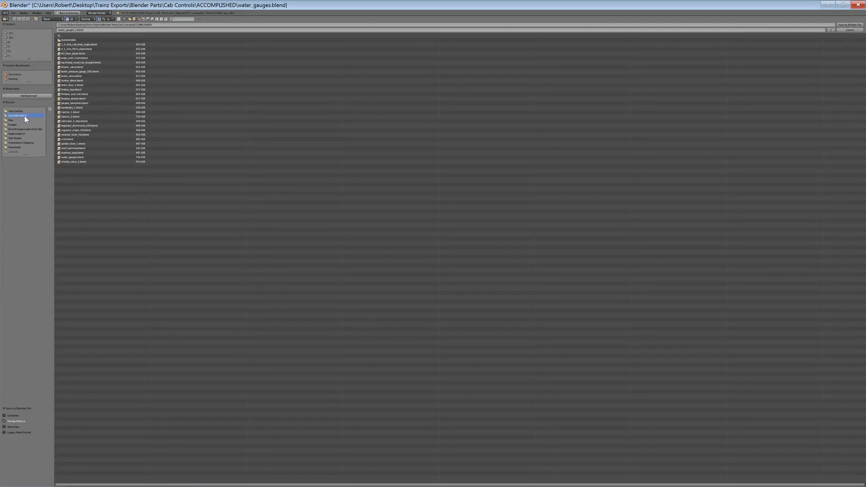
{"action": "left_click", "coordinate": [851, 25]}
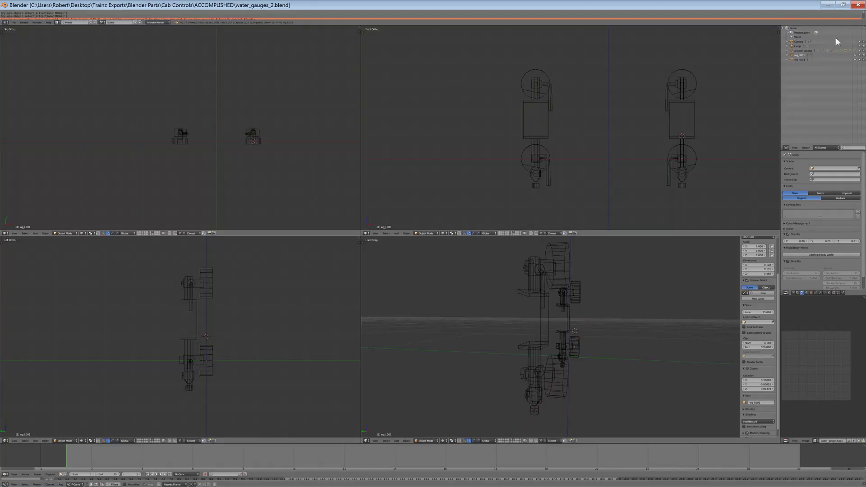
Unhide the finished water gauges' parts so they overlay the original gauge bodies
{"action": "scroll", "coordinate": [419, 335], "scroll_direction": "down", "scroll_amount": 3}
{"action": "middle_click_drag", "start_coordinate": [573, 318], "coordinate": [595, 323]}
{"action": "scroll", "coordinate": [594, 323], "scroll_direction": "up", "scroll_amount": 2}
{"action": "scroll", "coordinate": [594, 323], "scroll_direction": "down", "scroll_amount": 1}
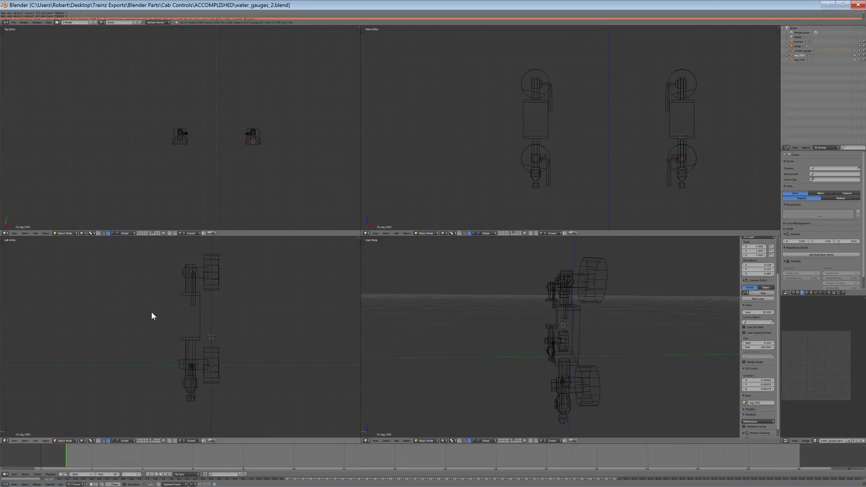
{"action": "key", "text": "alt+h"}
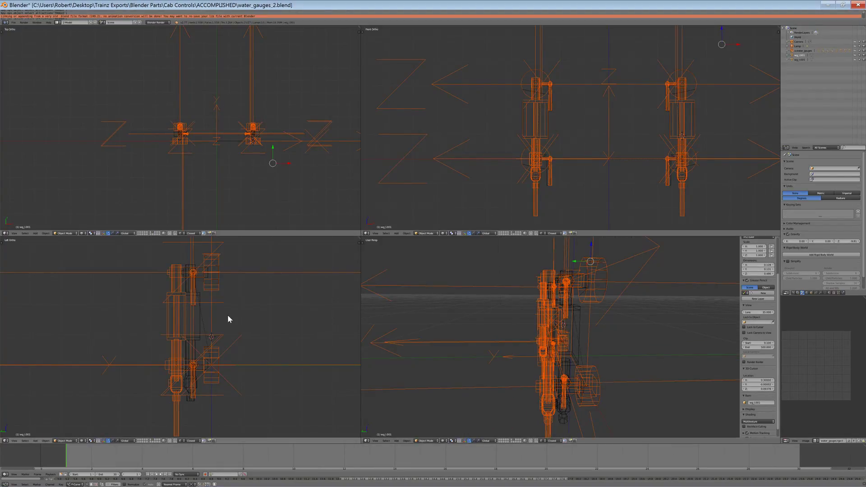
{"action": "scroll", "coordinate": [228, 320], "scroll_direction": "up", "scroll_amount": 2}
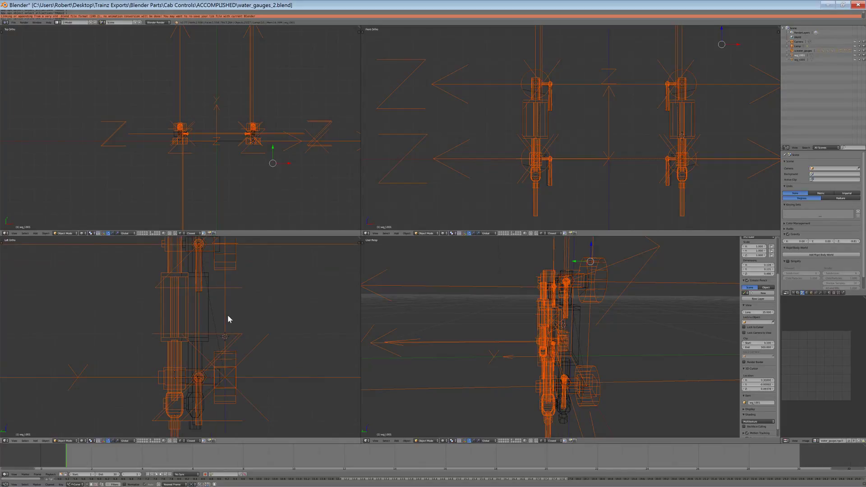
Compare the finished gauge bodies with the original reference bodies in the side and front views, checking their difference in depth
{"action": "right_click", "coordinate": [177, 397]}
{"action": "scroll", "coordinate": [180, 397], "scroll_direction": "down", "scroll_amount": 1}
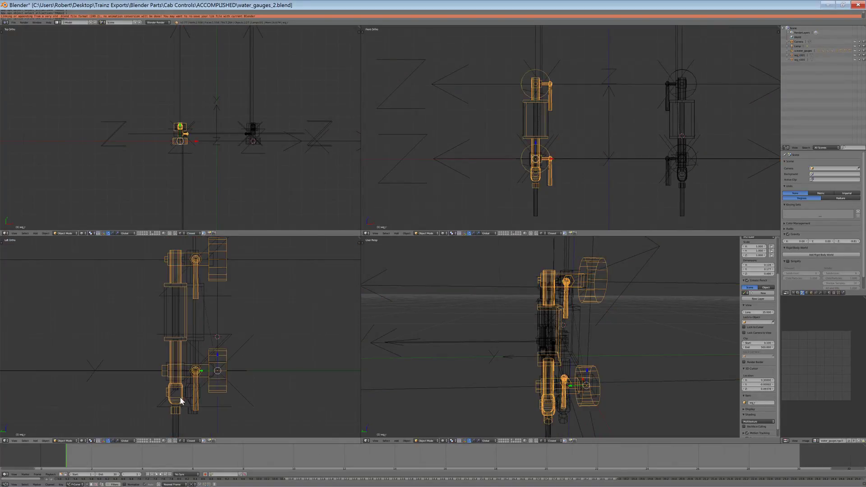
{"action": "middle_click_drag", "start_coordinate": [197, 386], "coordinate": [189, 381], "text": "shift"}
{"action": "scroll", "coordinate": [189, 380], "scroll_direction": "up", "scroll_amount": 2}
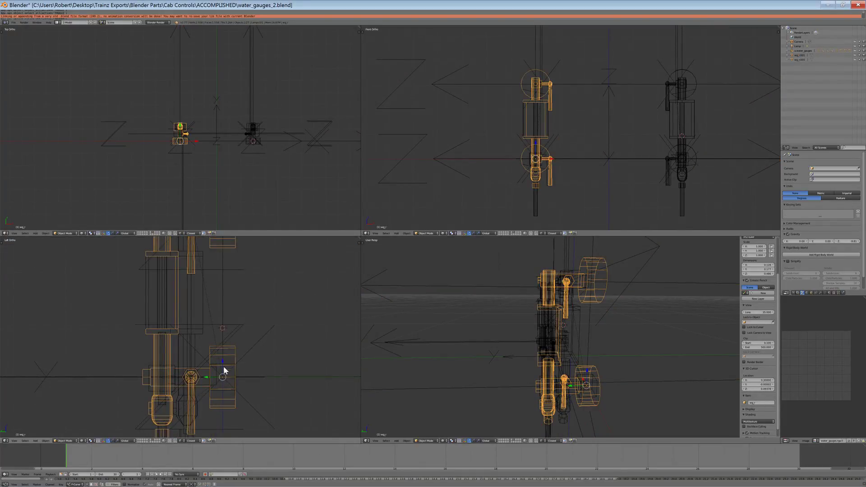
{"action": "scroll", "coordinate": [221, 325], "scroll_direction": "up", "scroll_amount": 3}
{"action": "scroll", "coordinate": [581, 133], "scroll_direction": "up", "scroll_amount": 2}
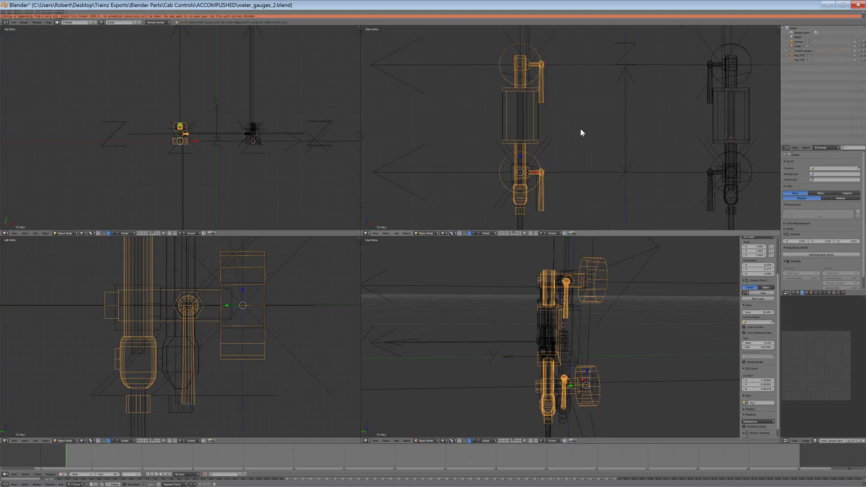
{"action": "middle_click_drag", "start_coordinate": [613, 149], "coordinate": [528, 178], "text": "shift"}
{"action": "scroll", "coordinate": [191, 339], "scroll_direction": "down", "scroll_amount": 3}
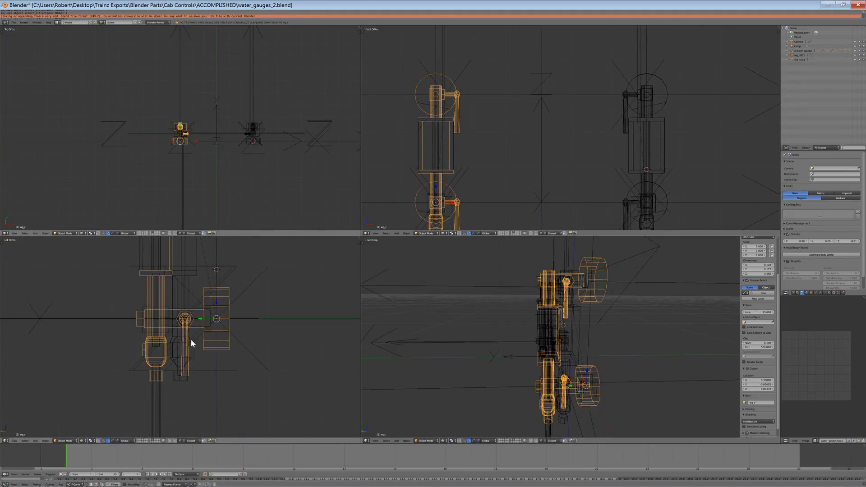
{"action": "scroll", "coordinate": [190, 340], "scroll_direction": "up", "scroll_amount": 5}
{"action": "right_click", "coordinate": [200, 339]}
{"action": "right_click", "coordinate": [202, 386]}
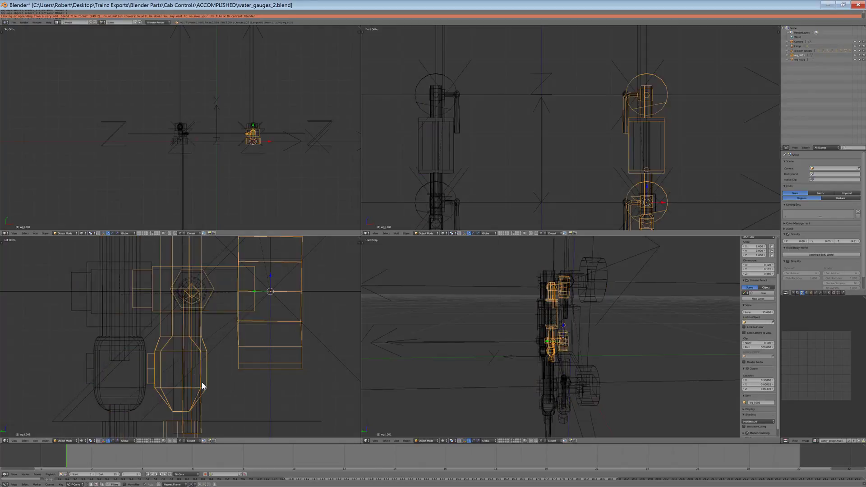
{"action": "scroll", "coordinate": [203, 384], "scroll_direction": "down", "scroll_amount": 1}
{"action": "right_click", "coordinate": [199, 343]}
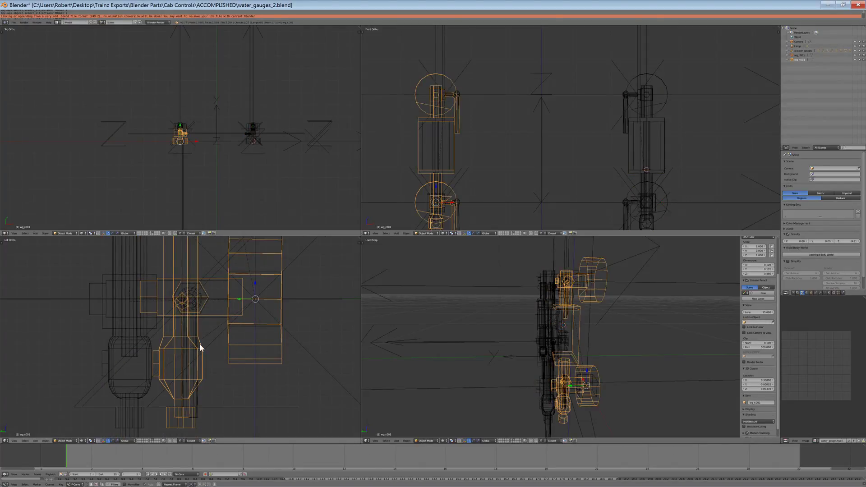
{"action": "right_click", "coordinate": [200, 343]}
{"action": "right_click", "coordinate": [200, 343]}
{"action": "right_click", "coordinate": [199, 343]}
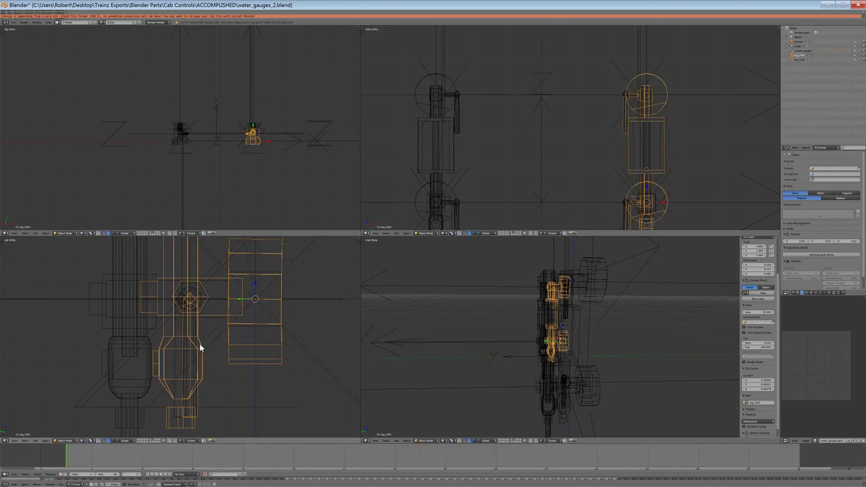
Edit the finished left gauge's mesh and select its lower pipe, drain fitting and lower flange, leaving out the handles and round flanges
{"action": "right_click", "coordinate": [147, 343]}
{"action": "scroll", "coordinate": [147, 342], "scroll_direction": "down", "scroll_amount": 1}
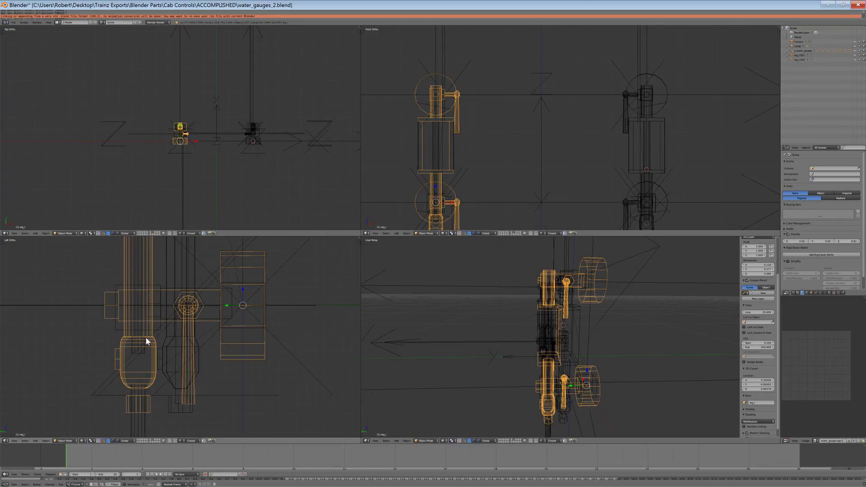
{"action": "left_click", "coordinate": [69, 440]}
{"action": "left_click", "coordinate": [67, 432]}
{"action": "scroll", "coordinate": [189, 361], "scroll_direction": "down", "scroll_amount": 5}
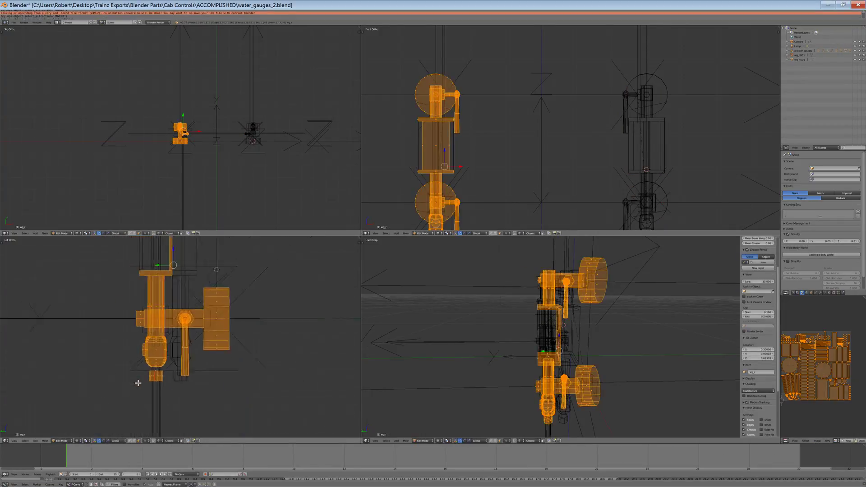
{"action": "scroll", "coordinate": [195, 377], "scroll_direction": "up", "scroll_amount": 2}
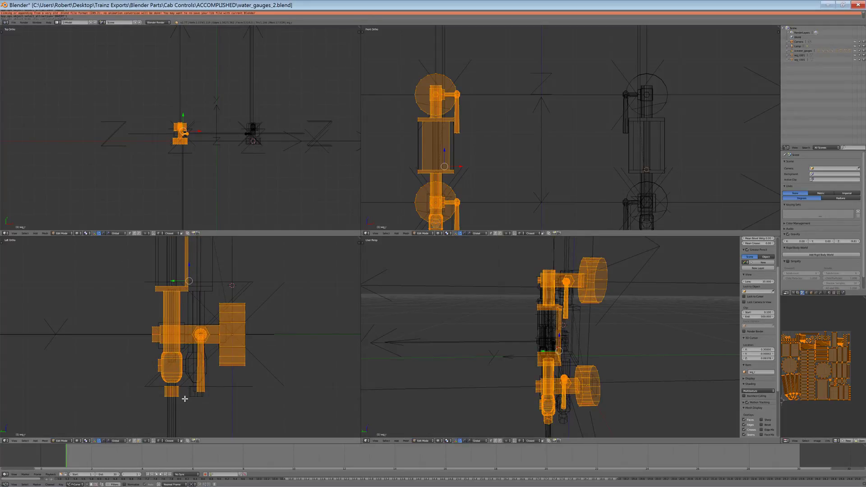
{"action": "key", "text": "a"}
{"action": "key", "text": "b"}
{"action": "left_click_drag", "start_coordinate": [186, 416], "coordinate": [117, 307]}
{"action": "left_click_drag", "start_coordinate": [204, 301], "coordinate": [97, 263]}
Add the glass frame, upper flange, upper pipe and upper fitting of the left gauge to the vertex selection
{"action": "scroll", "coordinate": [160, 267], "scroll_direction": "down", "scroll_amount": 5}
{"action": "middle_click_drag", "start_coordinate": [160, 266], "coordinate": [161, 296], "text": "shift"}
{"action": "scroll", "coordinate": [161, 305], "scroll_direction": "up", "scroll_amount": 6}
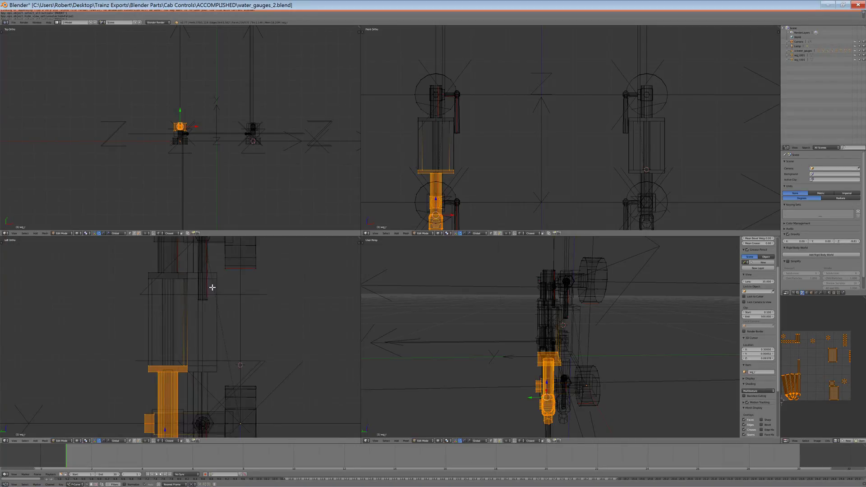
{"action": "middle_click_drag", "start_coordinate": [210, 280], "coordinate": [212, 315], "text": "shift"}
{"action": "key", "text": "b"}
{"action": "left_click_drag", "start_coordinate": [189, 328], "coordinate": [123, 282]}
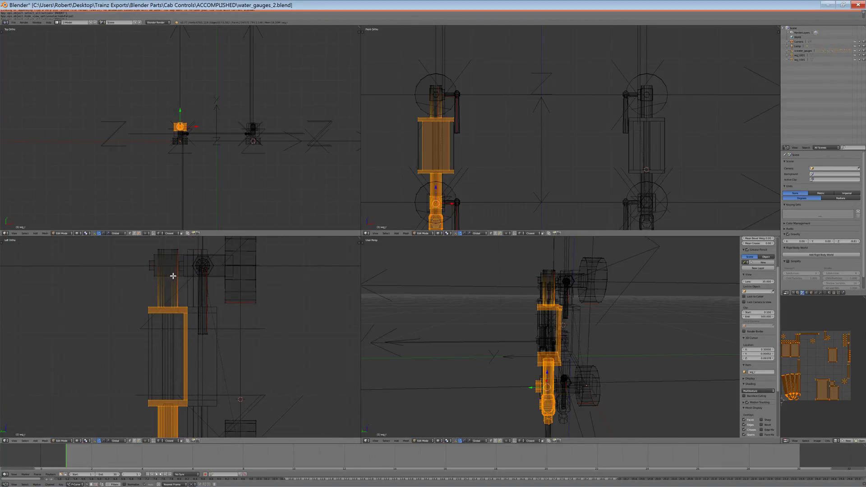
{"action": "key", "text": "b"}
{"action": "left_click_drag", "start_coordinate": [189, 295], "coordinate": [117, 236]}
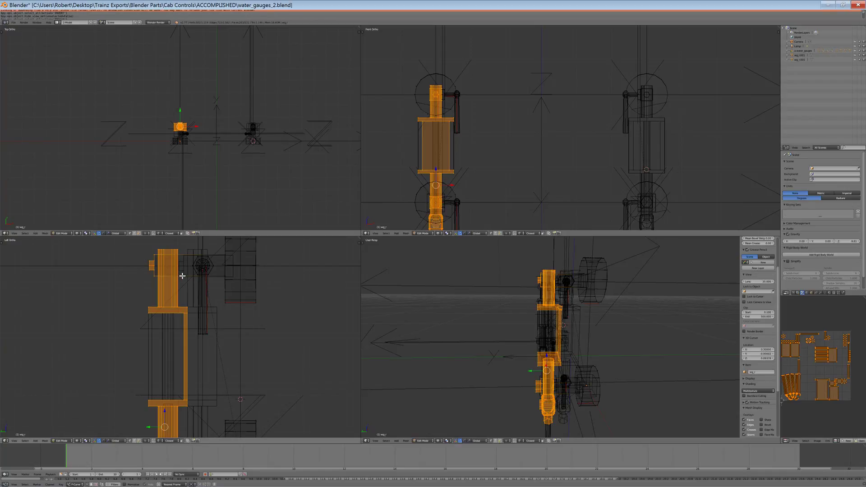
Move the left gauge's selected body along the Y axis to line up with the shallower original gauge body
{"action": "scroll", "coordinate": [182, 276], "scroll_direction": "down", "scroll_amount": 1}
{"action": "middle_click_drag", "start_coordinate": [213, 328], "coordinate": [207, 317], "text": "shift"}
{"action": "scroll", "coordinate": [207, 317], "scroll_direction": "down", "scroll_amount": 2}
{"action": "scroll", "coordinate": [212, 310], "scroll_direction": "up", "scroll_amount": 3}
{"action": "scroll", "coordinate": [212, 311], "scroll_direction": "down", "scroll_amount": 2}
{"action": "scroll", "coordinate": [212, 311], "scroll_direction": "up", "scroll_amount": 1}
{"action": "scroll", "coordinate": [212, 310], "scroll_direction": "up", "scroll_amount": 2}
{"action": "key", "text": "g"}
{"action": "key", "text": "y"}
{"action": "left_click", "coordinate": [220, 294]}
{"action": "scroll", "coordinate": [220, 294], "scroll_direction": "down", "scroll_amount": 4}
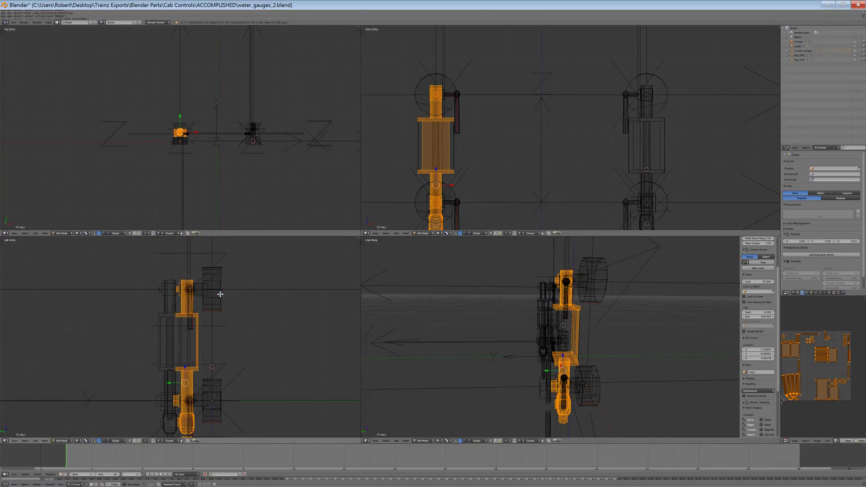
Undo and redo the left gauge's Y move to compare its depth against the original reference body
{"action": "key", "text": "ctrl+z"}
{"action": "key", "text": "ctrl+shift+z"}
{"action": "scroll", "coordinate": [212, 312], "scroll_direction": "up", "scroll_amount": 3}
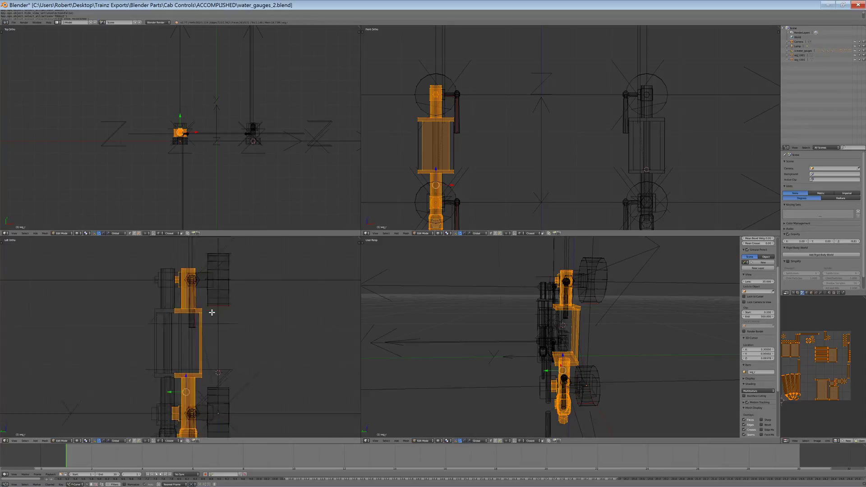
{"action": "key", "text": "ctrl+z"}
{"action": "key", "text": "ctrl+shift+z"}
{"action": "scroll", "coordinate": [210, 312], "scroll_direction": "down", "scroll_amount": 4}
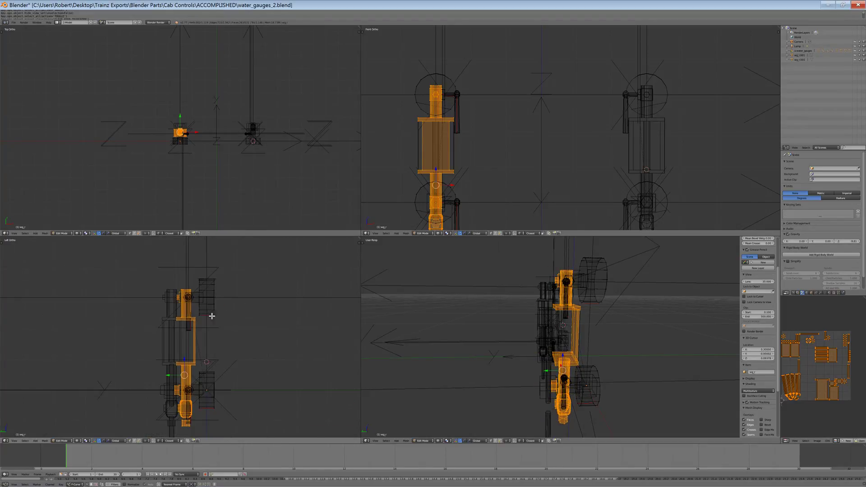
{"action": "scroll", "coordinate": [206, 321], "scroll_direction": "up", "scroll_amount": 4}
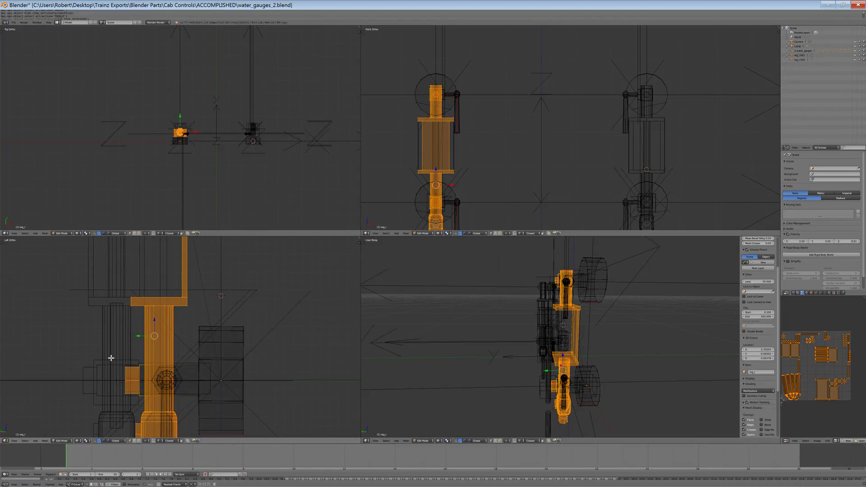
Finish editing the left gauge's mesh and select the finished right gauge's body as the active object
{"action": "left_click", "coordinate": [58, 441]}
{"action": "left_click", "coordinate": [68, 428]}
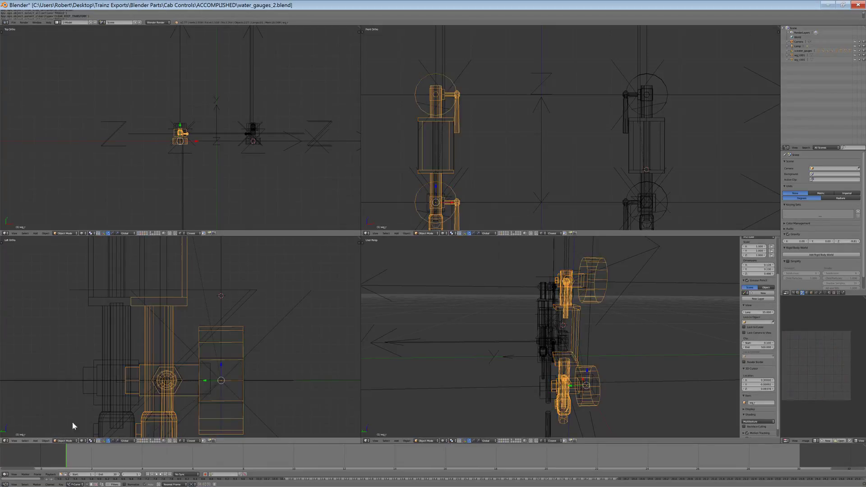
{"action": "right_click", "coordinate": [96, 363]}
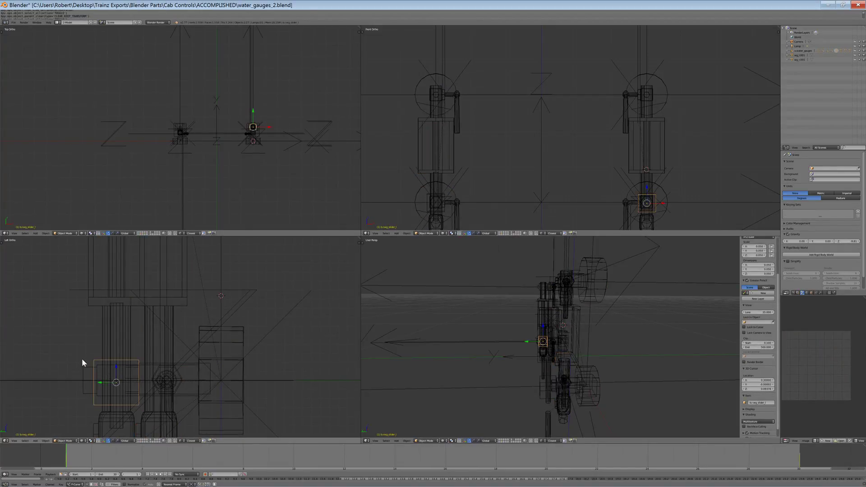
{"action": "right_click", "coordinate": [90, 378]}
{"action": "key", "text": "KP_Decimal"}
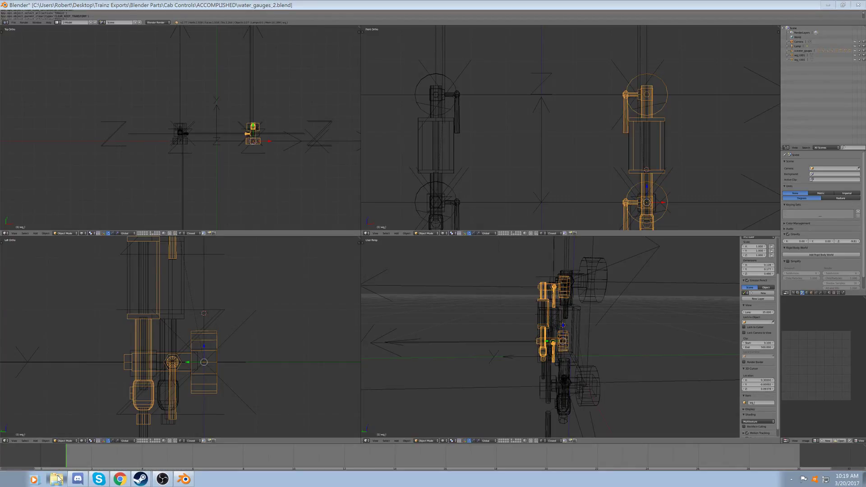
Switch to the file browser and look through the Cab Controls folder for source Blender files still requiring work
{"action": "key", "text": "alt+Tab"}
{"action": "scroll", "coordinate": [160, 318], "scroll_direction": "down", "scroll_amount": 5}
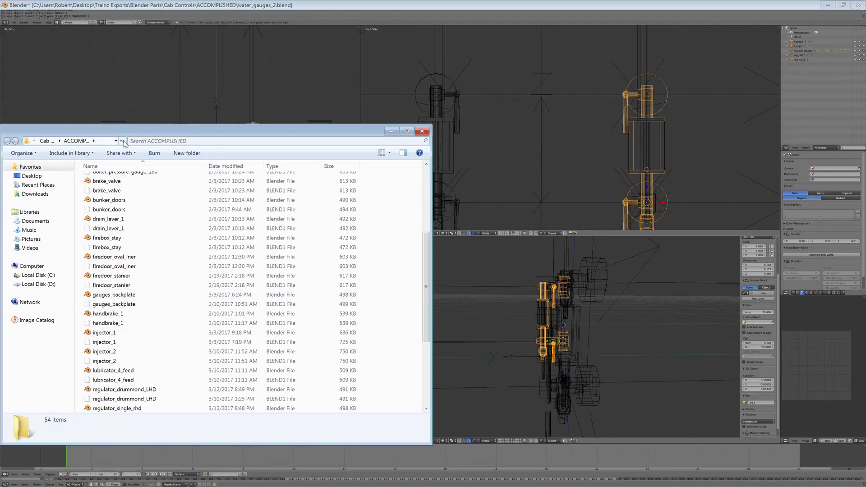
{"action": "left_click", "coordinate": [46, 141]}
{"action": "scroll", "coordinate": [158, 298], "scroll_direction": "down", "scroll_amount": 8}
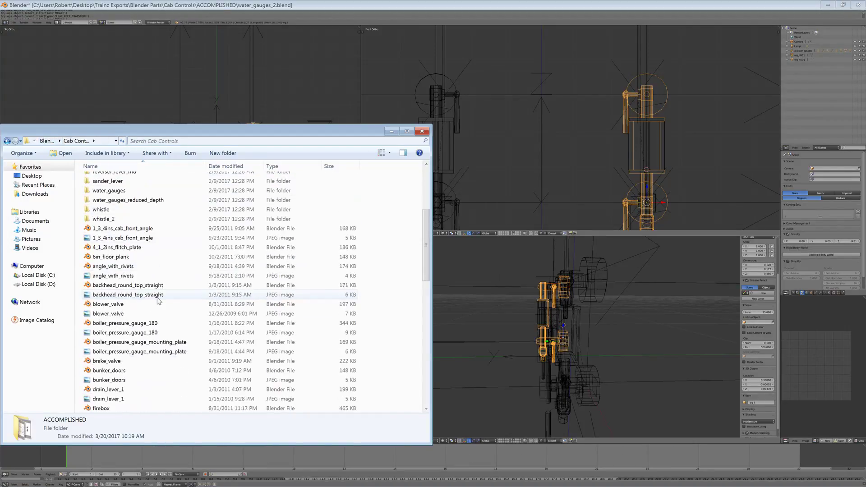
{"action": "left_click", "coordinate": [153, 306]}
{"action": "scroll", "coordinate": [152, 311], "scroll_direction": "down", "scroll_amount": 3}
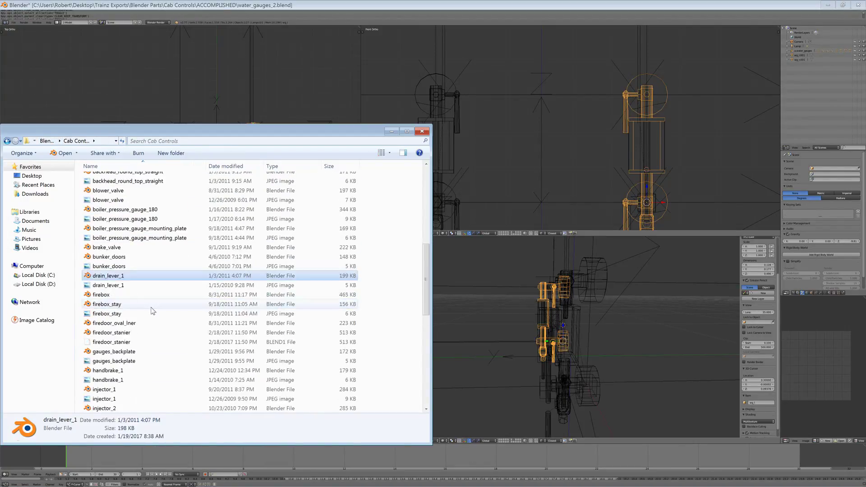
{"action": "left_click", "coordinate": [138, 333]}
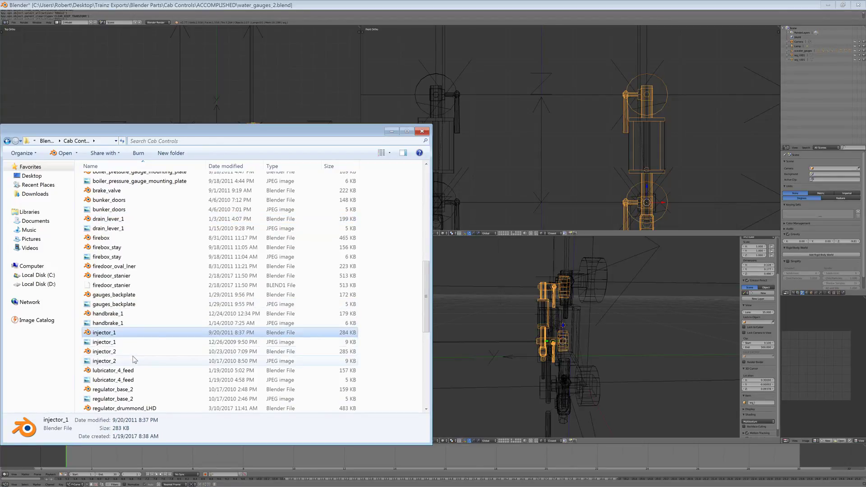
{"action": "scroll", "coordinate": [148, 330], "scroll_direction": "down", "scroll_amount": 4}
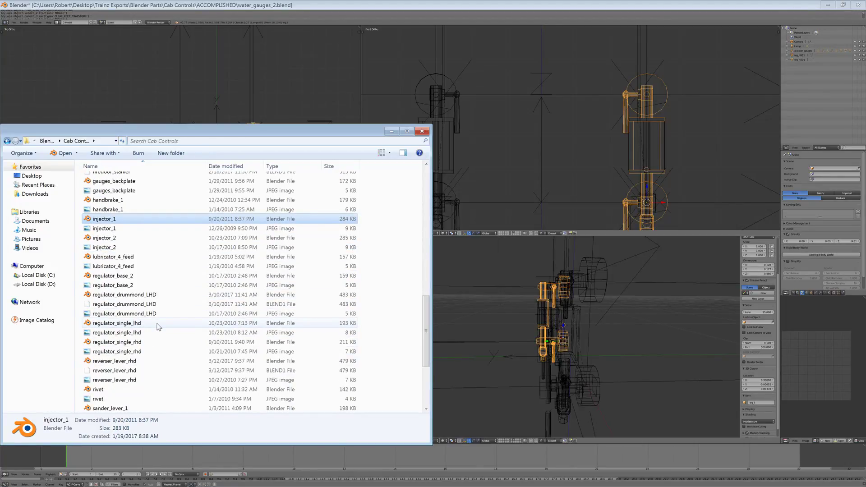
{"action": "scroll", "coordinate": [159, 326], "scroll_direction": "down", "scroll_amount": 1}
{"action": "scroll", "coordinate": [161, 251], "scroll_direction": "down", "scroll_amount": 4}
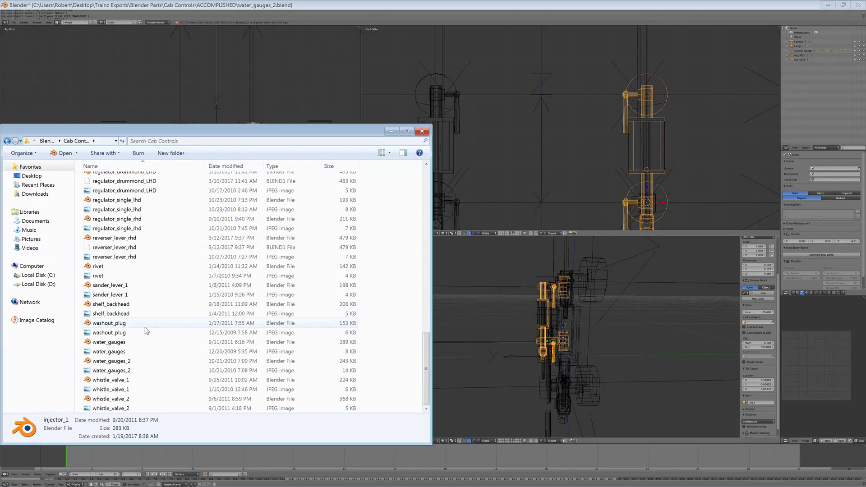
{"action": "scroll", "coordinate": [146, 331], "scroll_direction": "up", "scroll_amount": 18}
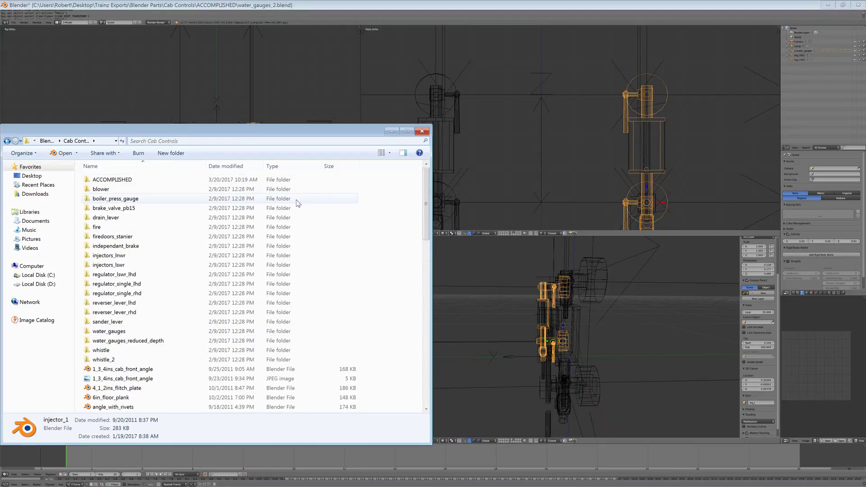
Review the Blender files in the ACCOMPLISHED folder, then close the file browser
{"action": "double_click", "coordinate": [112, 180]}
{"action": "scroll", "coordinate": [197, 286], "scroll_direction": "down", "scroll_amount": 2}
{"action": "scroll", "coordinate": [197, 286], "scroll_direction": "down", "scroll_amount": 5}
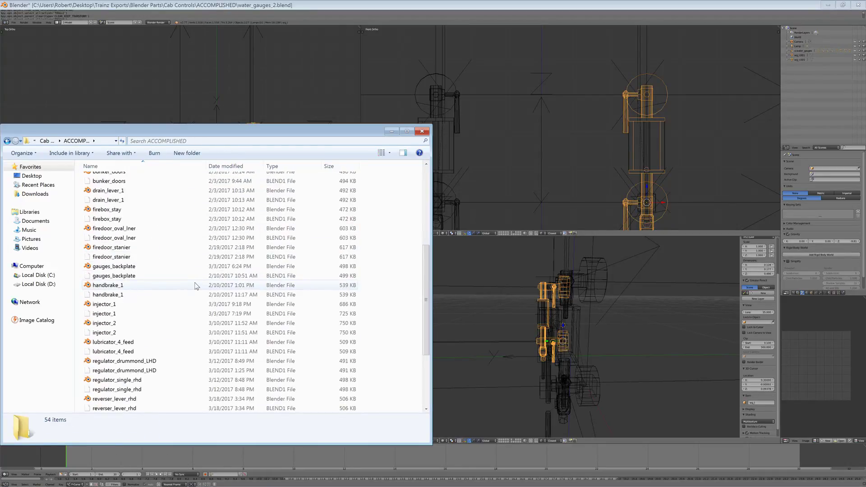
{"action": "scroll", "coordinate": [197, 266], "scroll_direction": "down", "scroll_amount": 2}
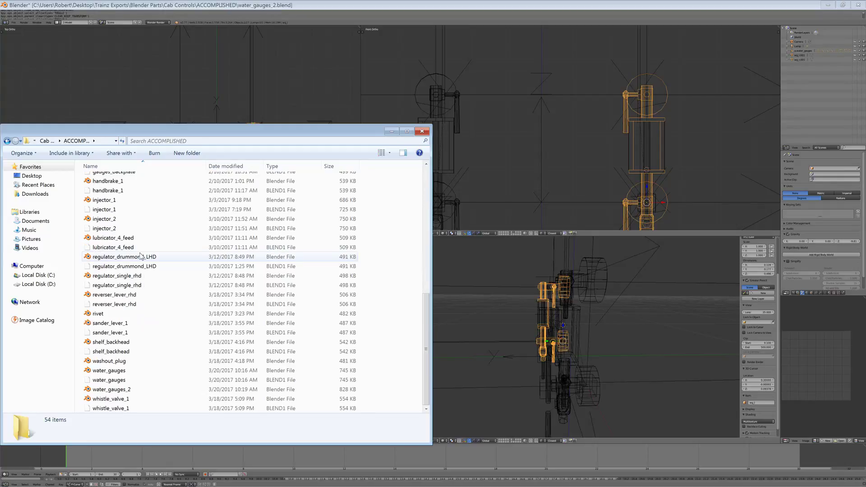
{"action": "left_click", "coordinate": [422, 131]}
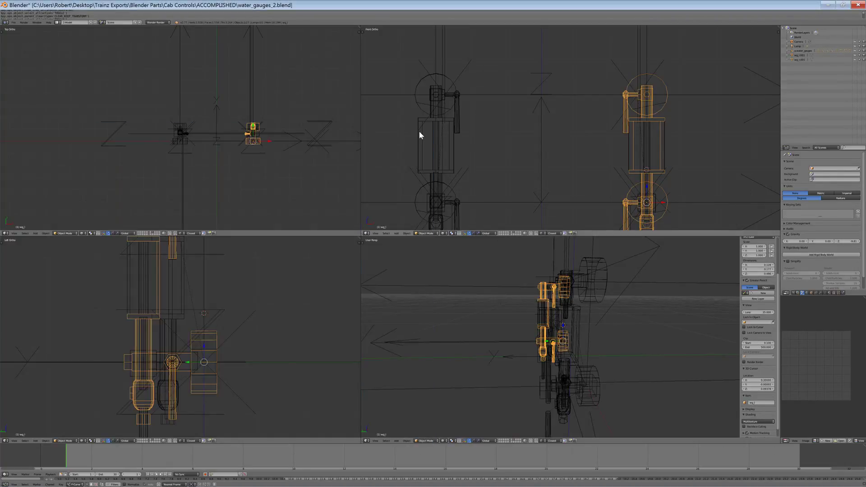
In Edit Mode, box-select the wg_l gauge's body and frame, and move them along Y into line with the other gauge's body
{"action": "scroll", "coordinate": [194, 391], "scroll_direction": "down", "scroll_amount": 2}
{"action": "scroll", "coordinate": [165, 373], "scroll_direction": "up", "scroll_amount": 5}
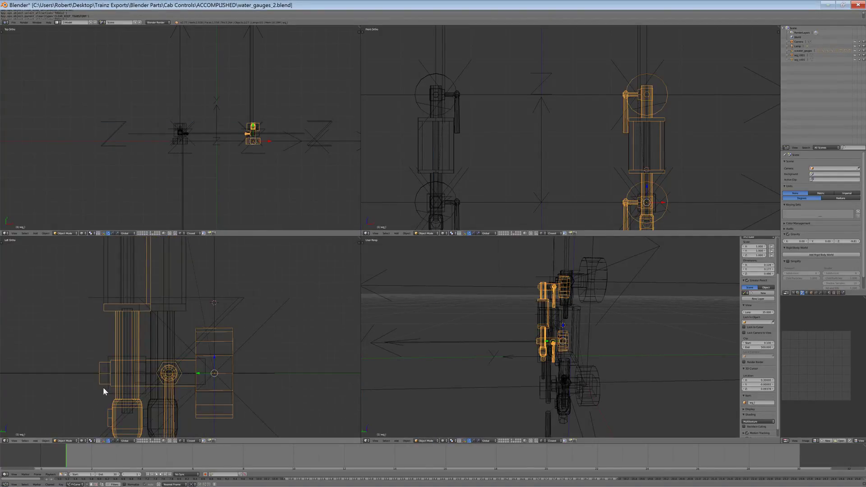
{"action": "left_click", "coordinate": [65, 440]}
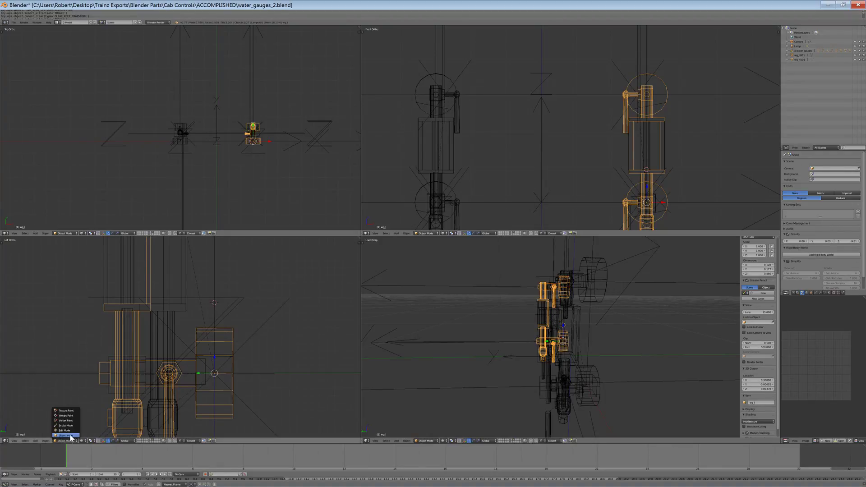
{"action": "left_click", "coordinate": [72, 430]}
{"action": "scroll", "coordinate": [136, 380], "scroll_direction": "down", "scroll_amount": 3}
{"action": "key", "text": "a"}
{"action": "key", "text": "b"}
{"action": "left_click_drag", "start_coordinate": [160, 416], "coordinate": [88, 334]}
{"action": "left_click_drag", "start_coordinate": [190, 335], "coordinate": [84, 299]}
{"action": "scroll", "coordinate": [187, 340], "scroll_direction": "up", "scroll_amount": 3}
{"action": "key", "text": "b"}
{"action": "left_click_drag", "start_coordinate": [172, 346], "coordinate": [87, 223]}
{"action": "key", "text": "b"}
{"action": "key", "text": "g"}
{"action": "key", "text": "y"}
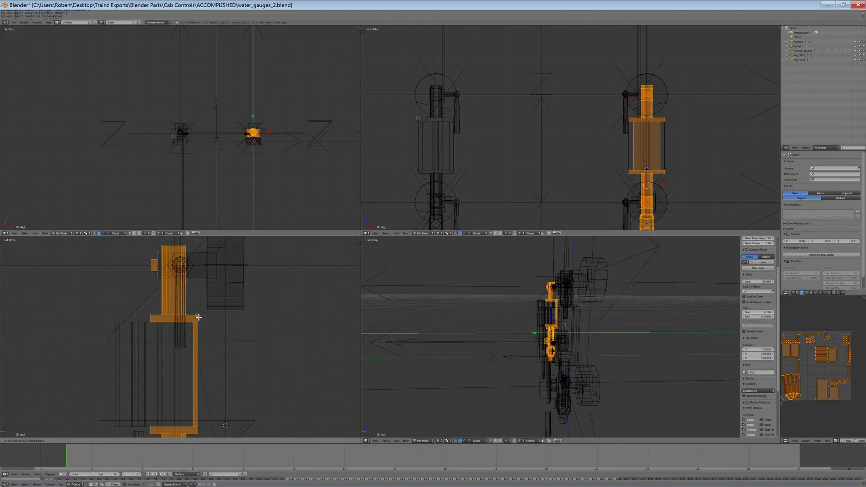
{"action": "left_click", "coordinate": [198, 319]}
Average the scale of all UV islands of the wg_l mesh, pack them, and return to Object Mode
{"action": "key", "text": "a"}
{"action": "key", "text": "a"}
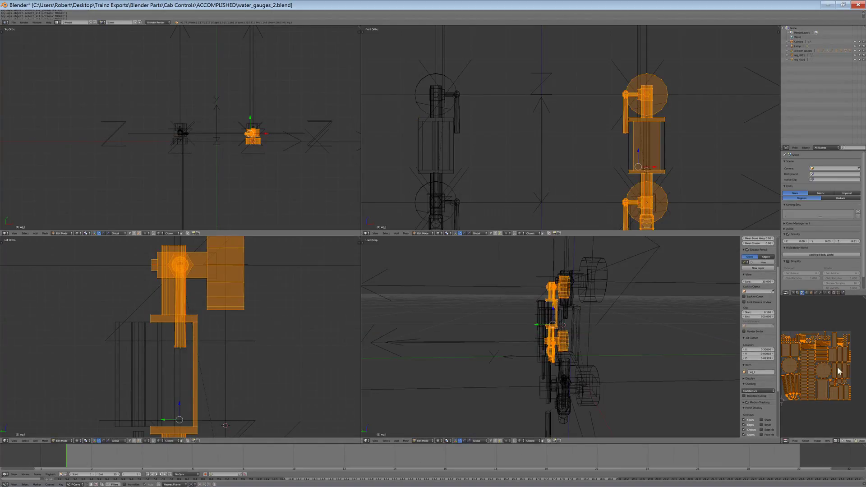
{"action": "key", "text": "ctrl+a"}
{"action": "key", "text": "ctrl+z"}
{"action": "key", "text": "ctrl+shift+z"}
{"action": "key", "text": "ctrl+p"}
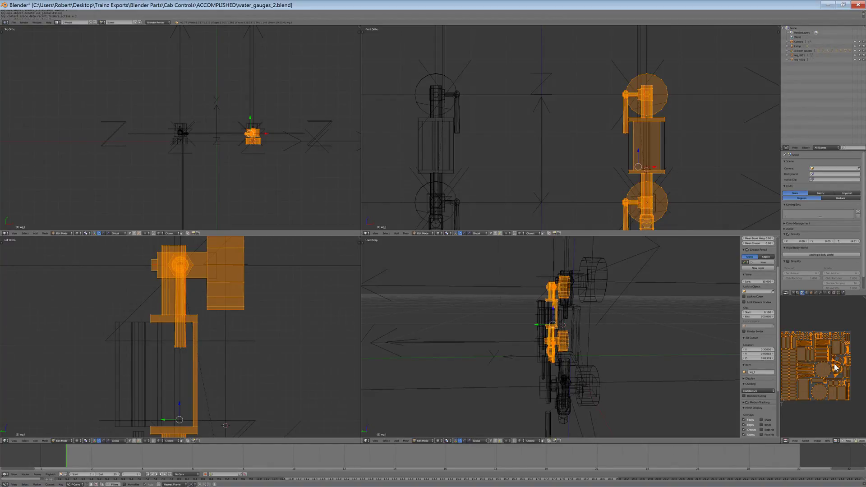
{"action": "key", "text": "ctrl+p"}
{"action": "key", "text": "ctrl+p"}
{"action": "key", "text": "ctrl+p"}
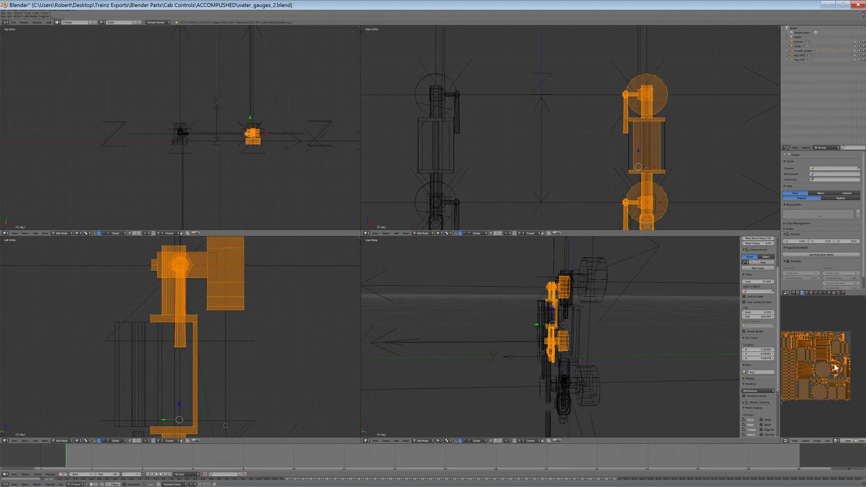
{"action": "scroll", "coordinate": [263, 339], "scroll_direction": "down", "scroll_amount": 6}
{"action": "scroll", "coordinate": [248, 329], "scroll_direction": "up", "scroll_amount": 6}
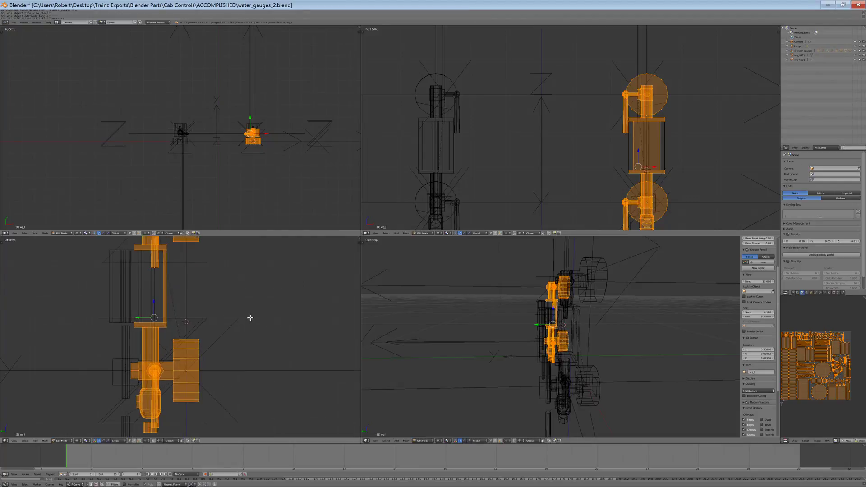
{"action": "left_click", "coordinate": [64, 442]}
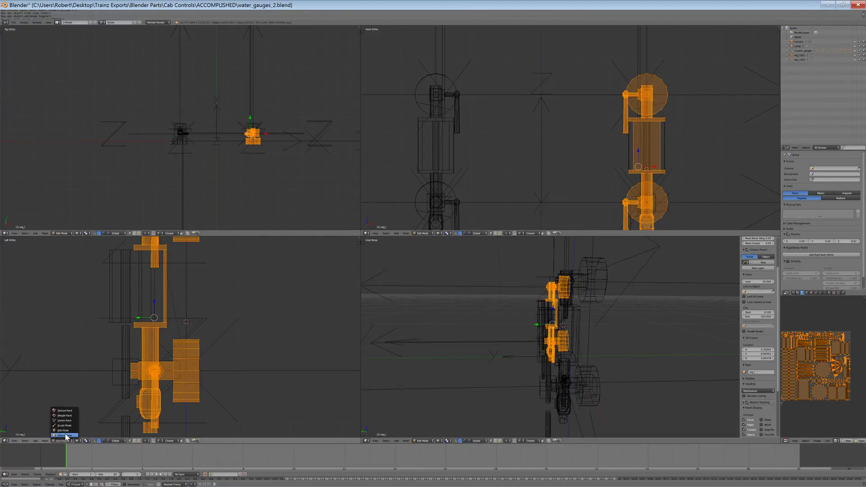
{"action": "left_click", "coordinate": [65, 431]}
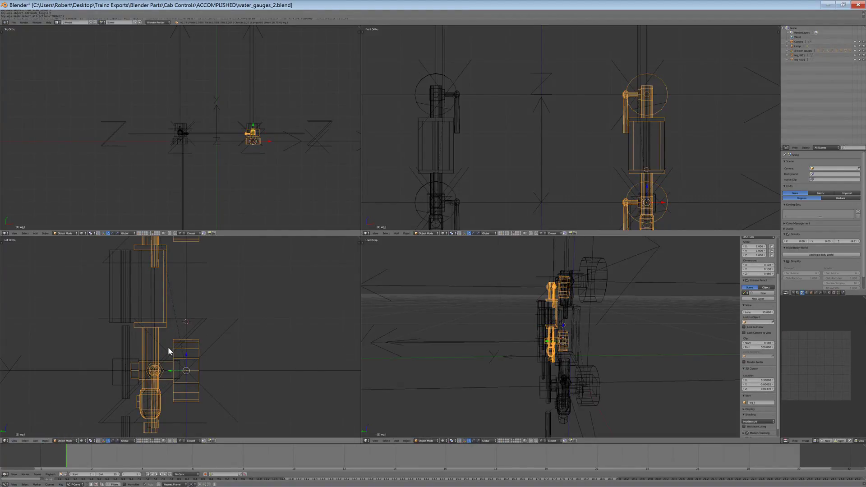
Inspect the slider and the wg_r gauge body in the side view to check how the parts line up
{"action": "right_click", "coordinate": [127, 346]}
{"action": "scroll", "coordinate": [130, 349], "scroll_direction": "down", "scroll_amount": 2}
{"action": "scroll", "coordinate": [166, 360], "scroll_direction": "down", "scroll_amount": 1}
{"action": "scroll", "coordinate": [164, 365], "scroll_direction": "up", "scroll_amount": 1}
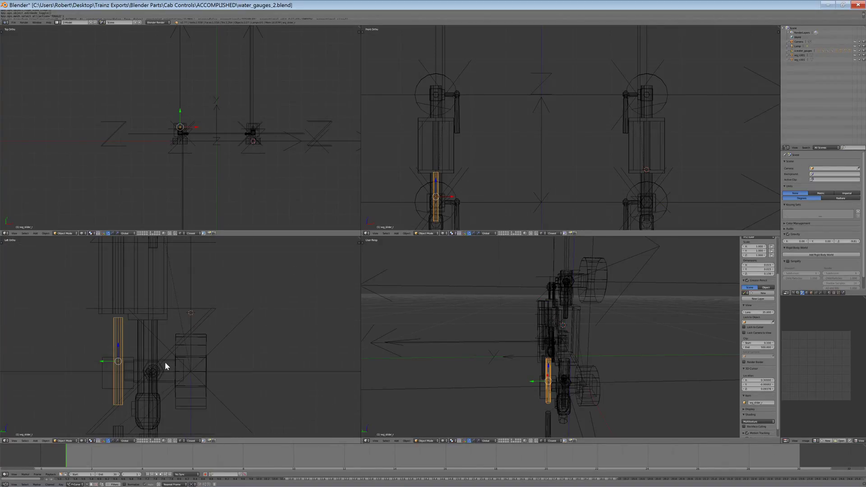
{"action": "scroll", "coordinate": [165, 365], "scroll_direction": "up", "scroll_amount": 1}
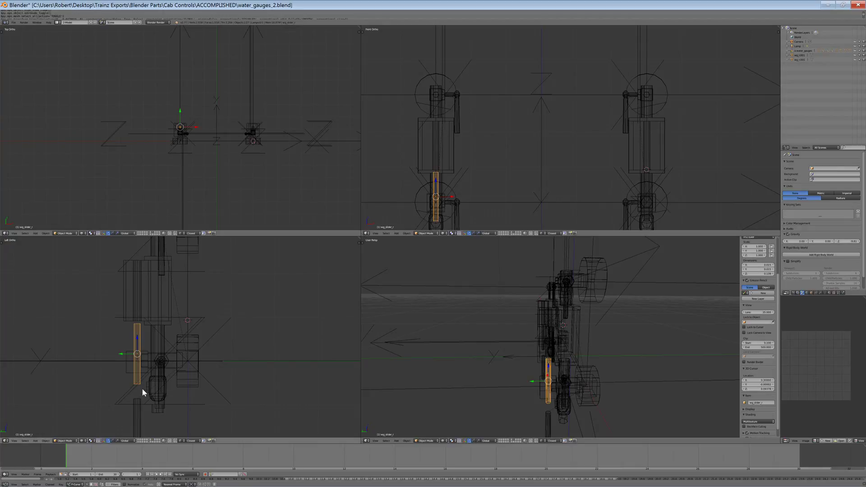
{"action": "right_click", "coordinate": [172, 380]}
{"action": "right_click", "coordinate": [152, 380]}
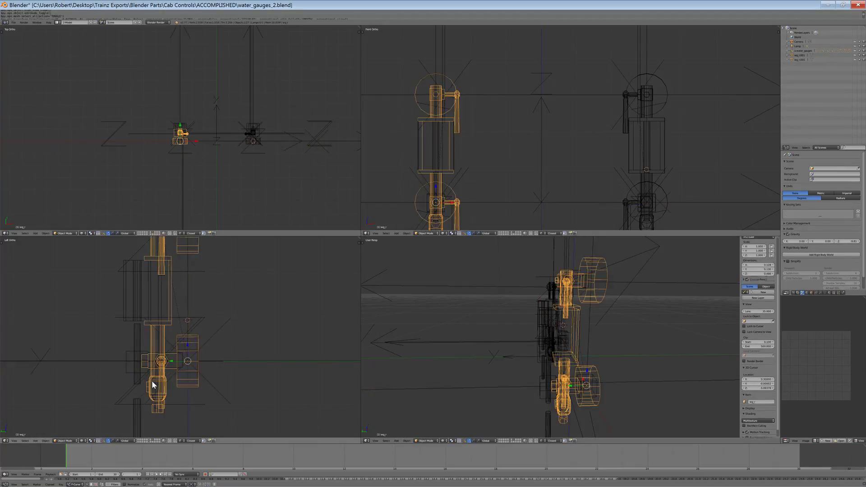
{"action": "scroll", "coordinate": [161, 365], "scroll_direction": "up", "scroll_amount": 3}
{"action": "scroll", "coordinate": [161, 364], "scroll_direction": "up", "scroll_amount": 2}
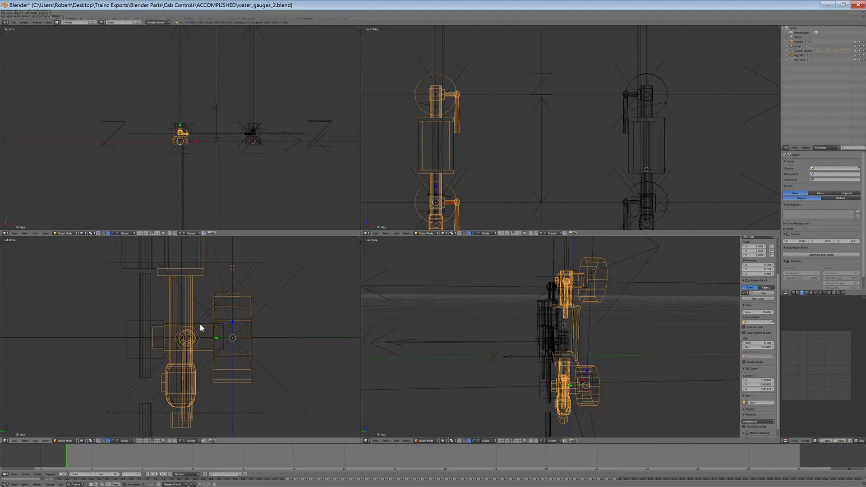
{"action": "scroll", "coordinate": [199, 324], "scroll_direction": "up", "scroll_amount": 2}
{"action": "scroll", "coordinate": [199, 324], "scroll_direction": "down", "scroll_amount": 2}
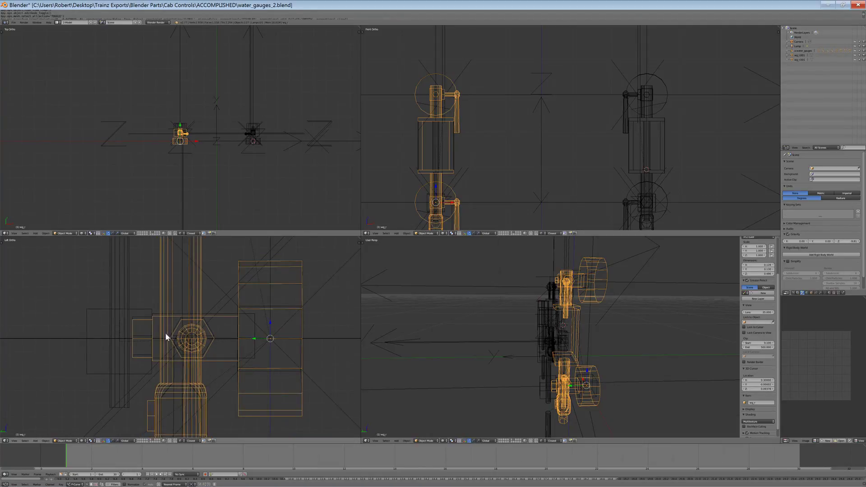
{"action": "scroll", "coordinate": [170, 331], "scroll_direction": "down", "scroll_amount": 2}
{"action": "scroll", "coordinate": [140, 340], "scroll_direction": "down", "scroll_amount": 2}
{"action": "scroll", "coordinate": [174, 327], "scroll_direction": "up", "scroll_amount": 2}
{"action": "scroll", "coordinate": [184, 319], "scroll_direction": "down", "scroll_amount": 2}
{"action": "scroll", "coordinate": [177, 345], "scroll_direction": "up", "scroll_amount": 1}
Move both gauge glasses along Y so that they sit inside the frames of their gauge bodies
{"action": "right_click", "coordinate": [166, 322]}
{"action": "scroll", "coordinate": [166, 322], "scroll_direction": "up", "scroll_amount": 1}
{"action": "scroll", "coordinate": [186, 291], "scroll_direction": "up", "scroll_amount": 3}
{"action": "key", "text": "g"}
{"action": "key", "text": "y"}
{"action": "left_click", "coordinate": [208, 339]}
{"action": "right_click", "coordinate": [136, 314]}
{"action": "key", "text": "g"}
{"action": "key", "text": "y"}
{"action": "left_click", "coordinate": [206, 340]}
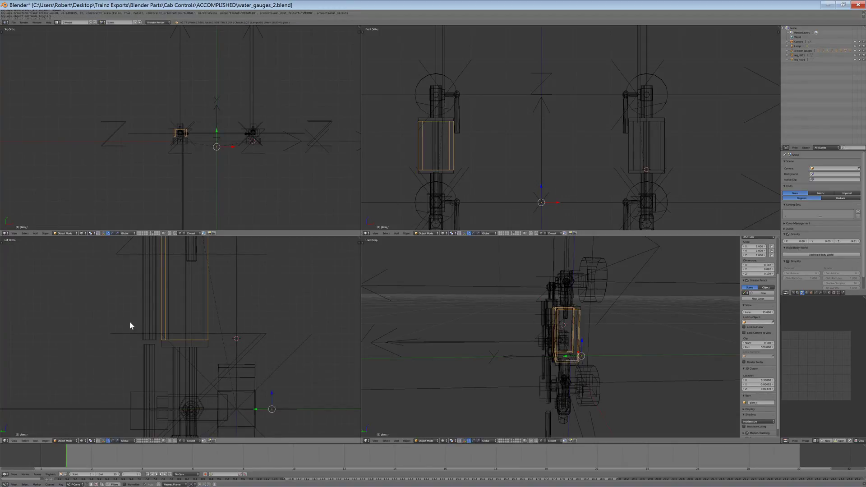
Examine the position of the sheaths, sliders and feed pipes relative to the gauge bodies in the side view
{"action": "right_click", "coordinate": [140, 316]}
{"action": "scroll", "coordinate": [183, 332], "scroll_direction": "down", "scroll_amount": 1}
{"action": "scroll", "coordinate": [184, 333], "scroll_direction": "down", "scroll_amount": 3}
{"action": "middle_click_drag", "start_coordinate": [218, 395], "coordinate": [218, 367], "text": "shift"}
{"action": "right_click", "coordinate": [164, 403]}
{"action": "scroll", "coordinate": [179, 401], "scroll_direction": "up", "scroll_amount": 8}
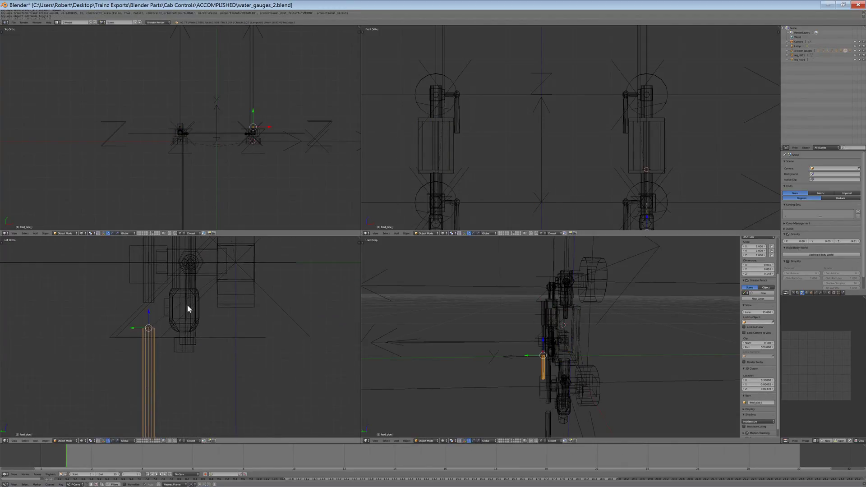
{"action": "scroll", "coordinate": [138, 345], "scroll_direction": "down", "scroll_amount": 8}
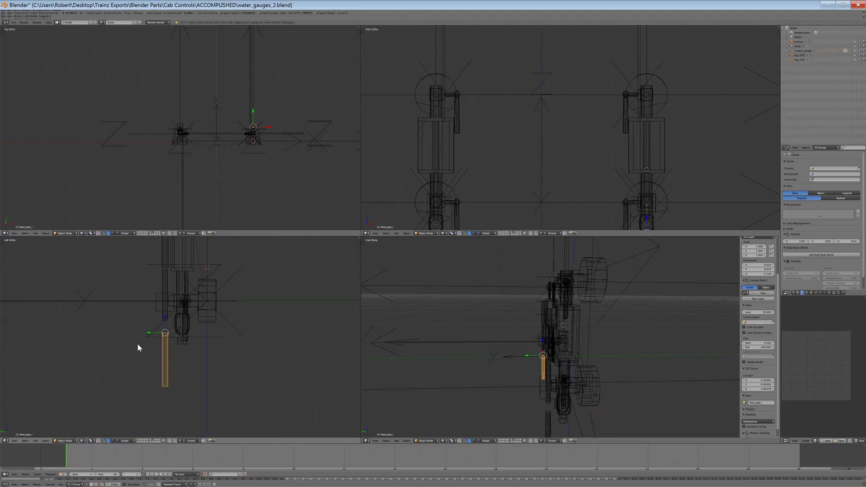
{"action": "middle_click_drag", "start_coordinate": [174, 315], "coordinate": [174, 371], "text": "shift"}
{"action": "scroll", "coordinate": [173, 375], "scroll_direction": "up", "scroll_amount": 3}
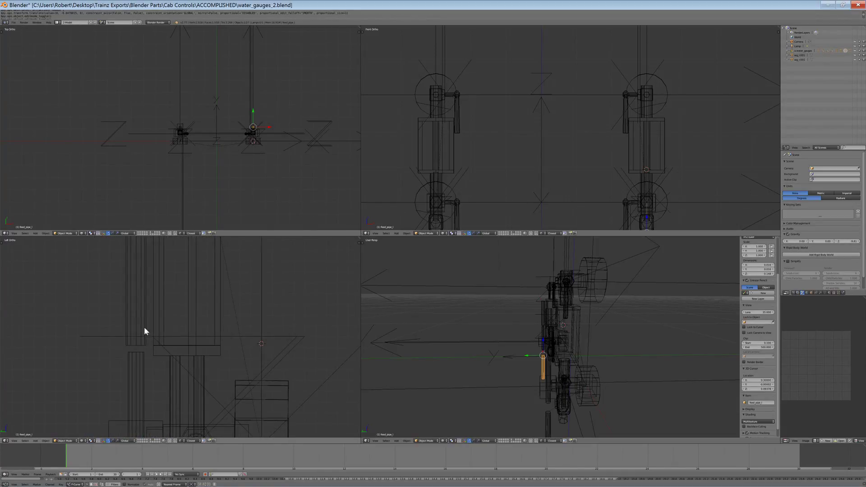
{"action": "right_click", "coordinate": [139, 314]}
{"action": "scroll", "coordinate": [140, 313], "scroll_direction": "down", "scroll_amount": 3}
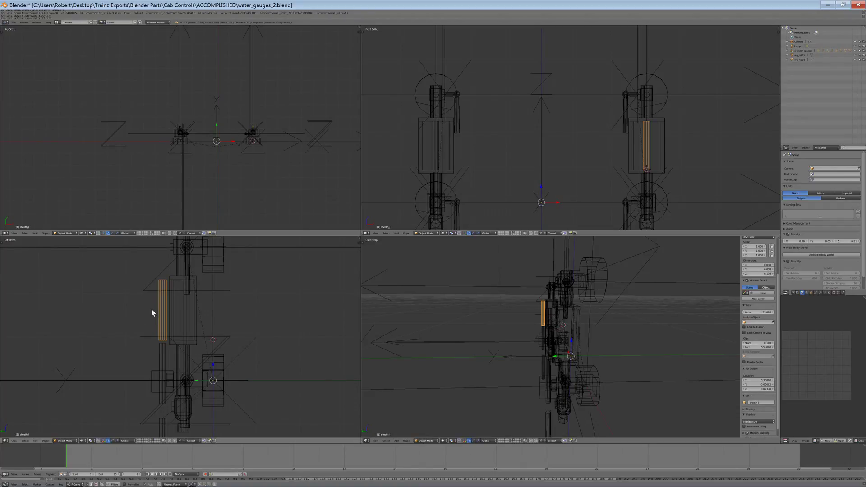
{"action": "right_click", "coordinate": [151, 309]}
{"action": "right_click", "coordinate": [151, 310]}
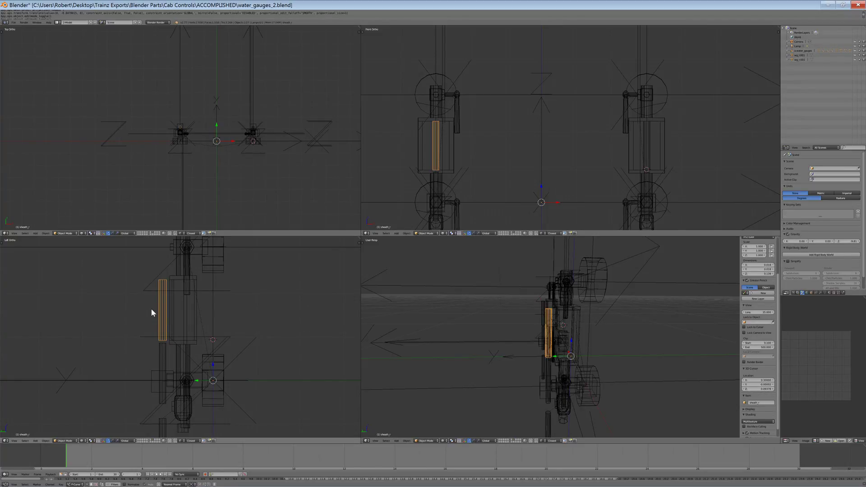
{"action": "middle_click_drag", "start_coordinate": [183, 348], "coordinate": [187, 274], "text": "shift"}
{"action": "scroll", "coordinate": [187, 275], "scroll_direction": "up", "scroll_amount": 4}
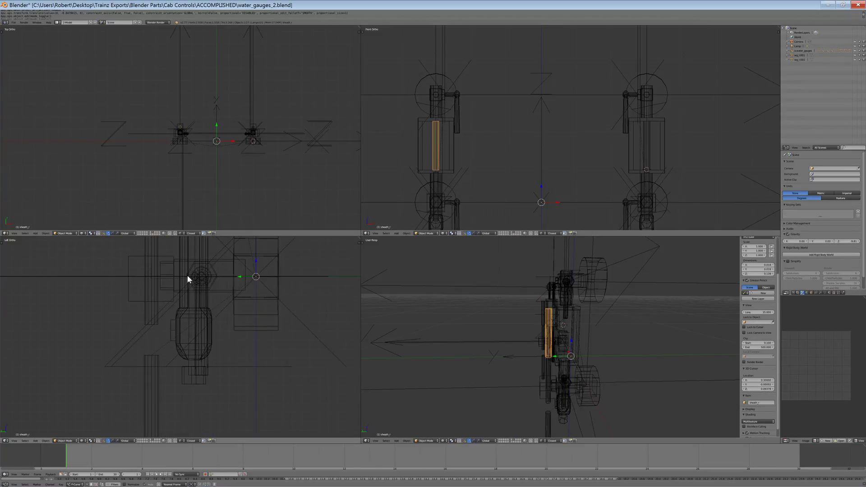
{"action": "right_click", "coordinate": [153, 356]}
{"action": "scroll", "coordinate": [153, 355], "scroll_direction": "up", "scroll_amount": 2}
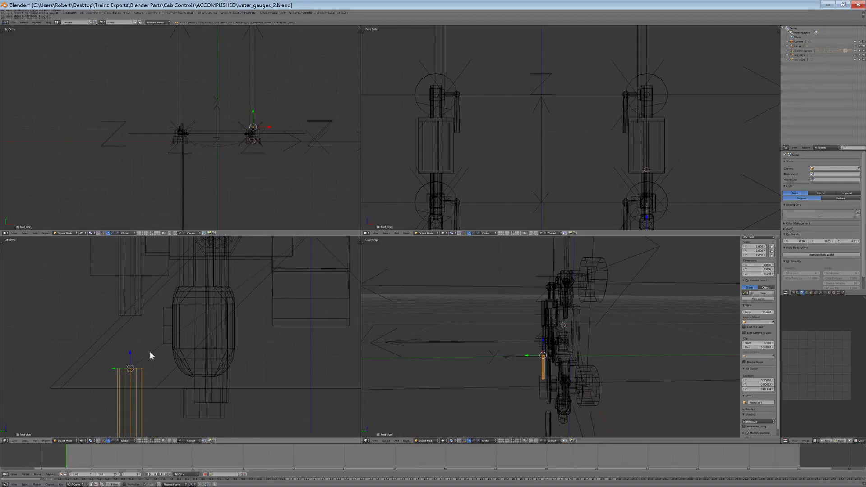
{"action": "middle_click_drag", "start_coordinate": [152, 355], "coordinate": [134, 312], "text": "shift"}
{"action": "scroll", "coordinate": [140, 343], "scroll_direction": "down", "scroll_amount": 5}
{"action": "middle_click_drag", "start_coordinate": [588, 373], "coordinate": [623, 379]}
Switch to Discord, open the unread direct message, and reply "Thanks for the heads up"
{"action": "left_click", "coordinate": [78, 479]}
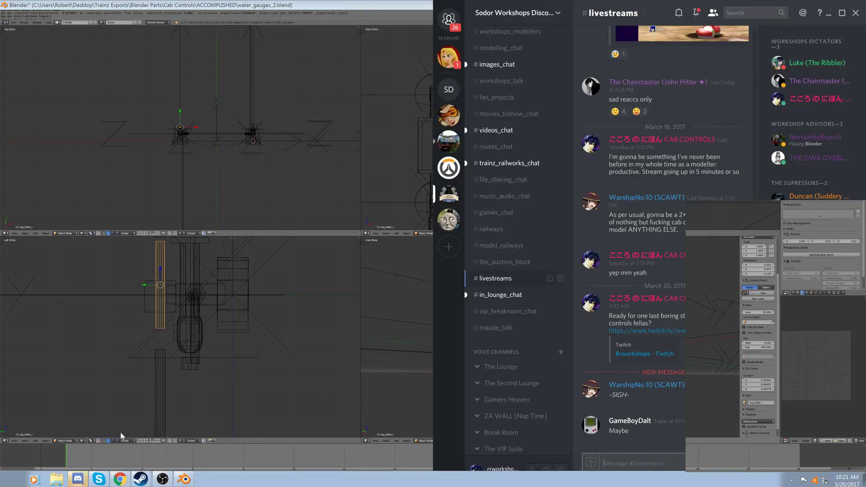
{"action": "left_click", "coordinate": [449, 58]}
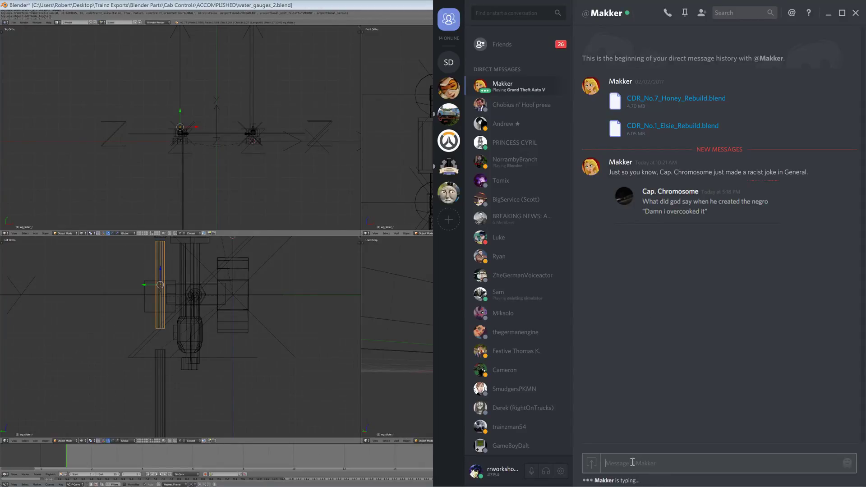
{"action": "type", "text": "Thanks for the head"}
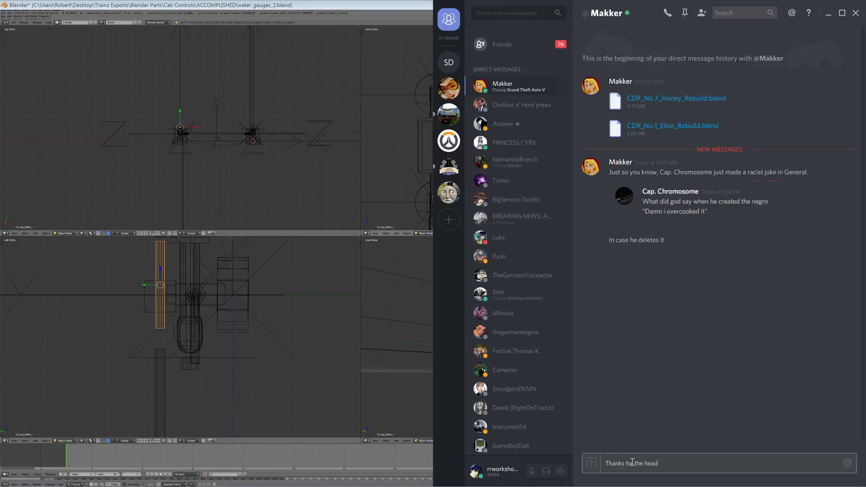
{"action": "type", "text": "s up"}
{"action": "key", "text": "Return"}
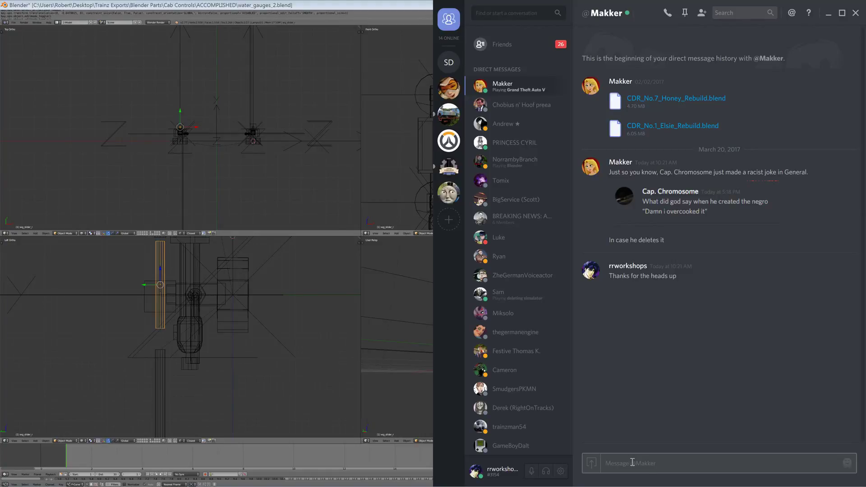
Open the general channel of the Sodor Workshops server and read through its newest messages
{"action": "left_click", "coordinate": [449, 115]}
{"action": "left_click", "coordinate": [449, 167]}
{"action": "scroll", "coordinate": [483, 190], "scroll_direction": "up", "scroll_amount": 1}
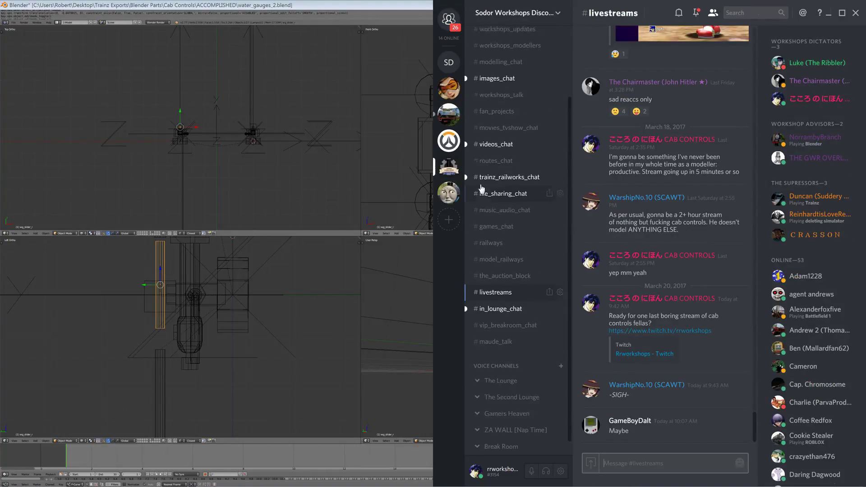
{"action": "left_click", "coordinate": [485, 72]}
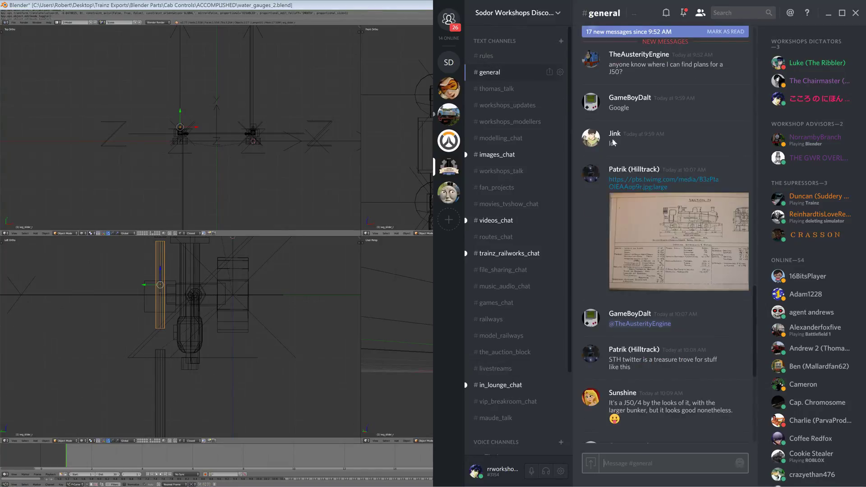
{"action": "scroll", "coordinate": [652, 215], "scroll_direction": "down", "scroll_amount": 8}
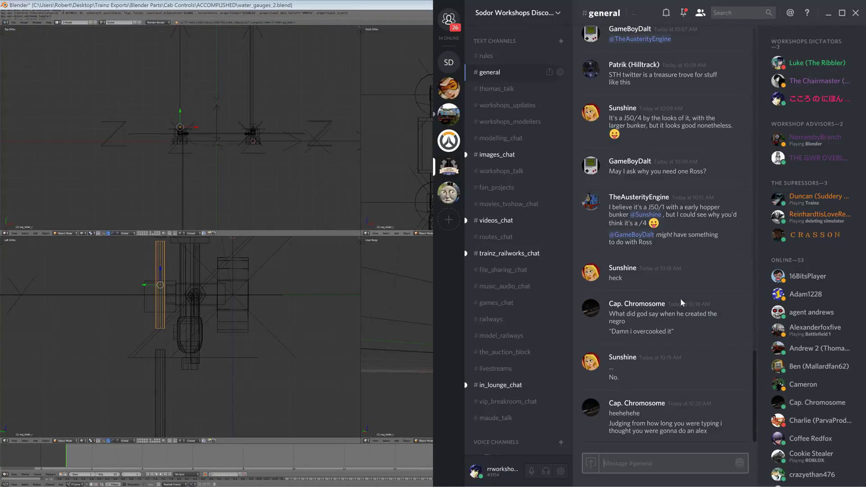
{"action": "right_click", "coordinate": [629, 304]}
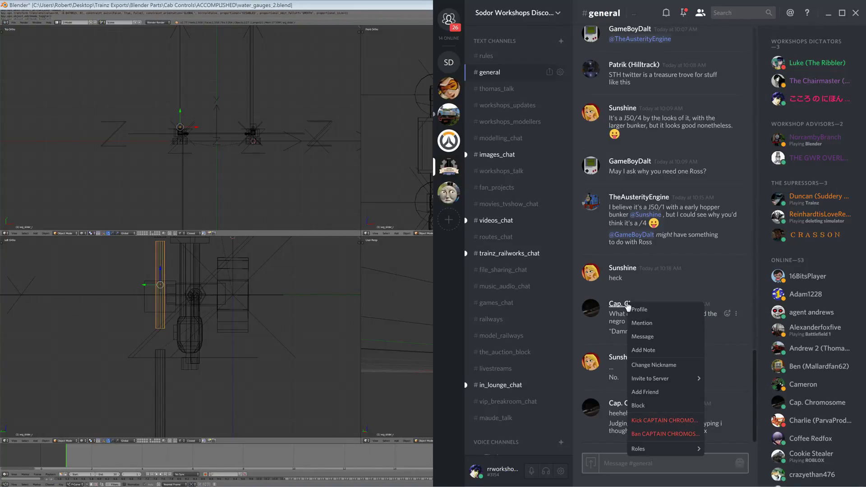
{"action": "left_click", "coordinate": [671, 435]}
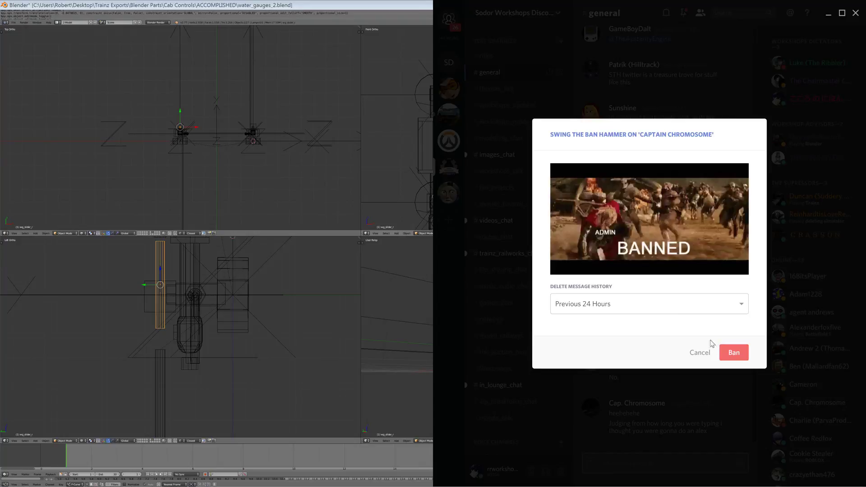
{"action": "left_click", "coordinate": [654, 304]}
{"action": "left_click", "coordinate": [692, 364]}
{"action": "left_click", "coordinate": [695, 356]}
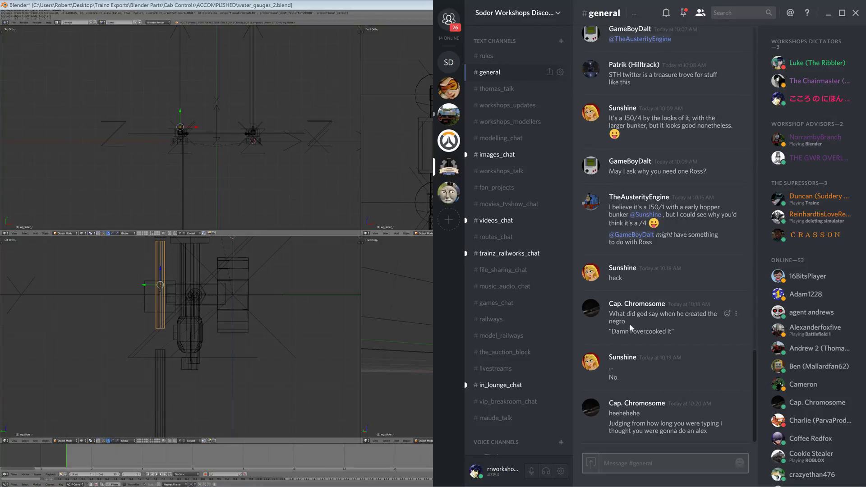
Ban the member who posted the racist joke, deleting their message history for the Previous 24 Hours
{"action": "right_click", "coordinate": [625, 311]}
{"action": "left_click", "coordinate": [649, 432]}
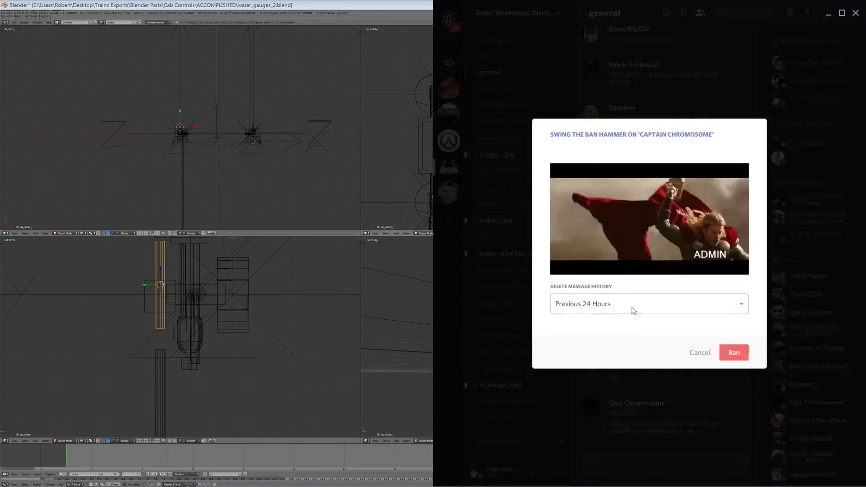
{"action": "left_click", "coordinate": [734, 353]}
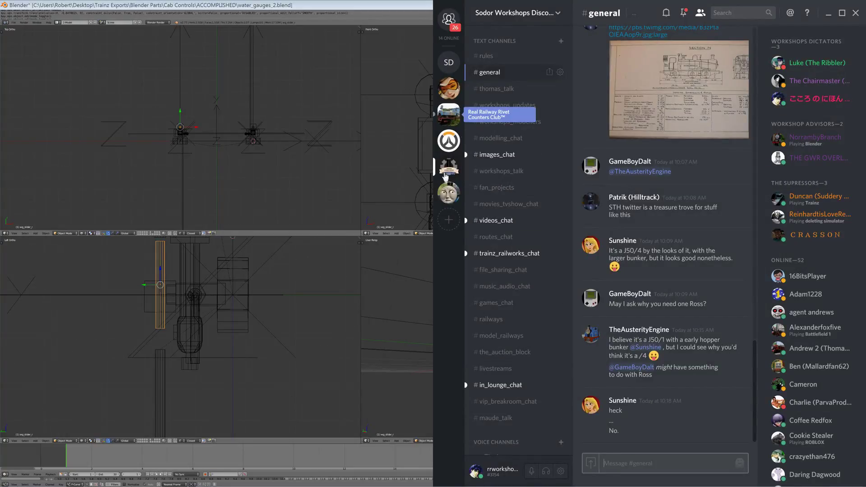
Return to Blender and deselect all objects
{"action": "left_click", "coordinate": [269, 344]}
{"action": "middle_click_drag", "start_coordinate": [391, 343], "coordinate": [557, 357]}
{"action": "key", "text": "a"}
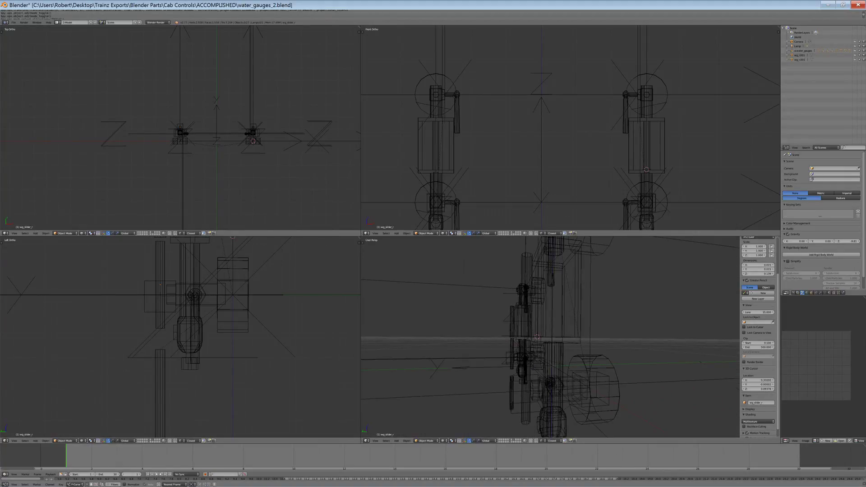
Check the Twitch chat in Chrome and send "And now to add to stream firsts was a live banning" in the Discord direct message
{"action": "left_click", "coordinate": [120, 479]}
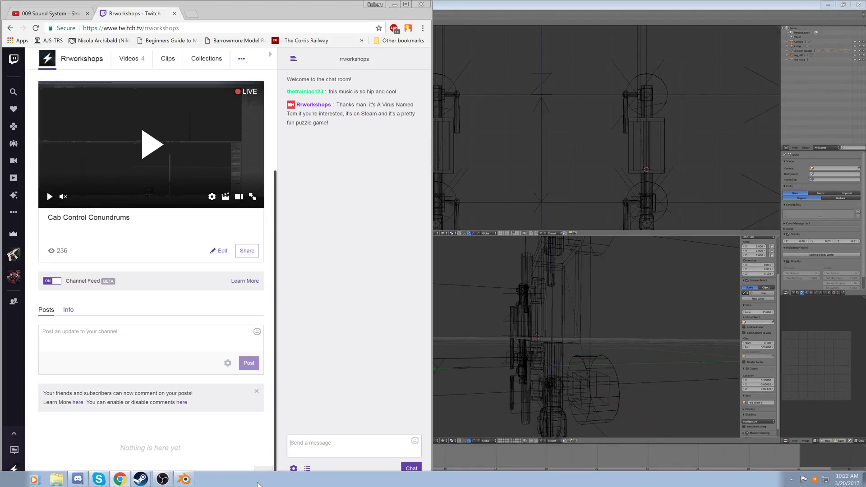
{"action": "left_click", "coordinate": [78, 479]}
{"action": "left_click", "coordinate": [449, 19]}
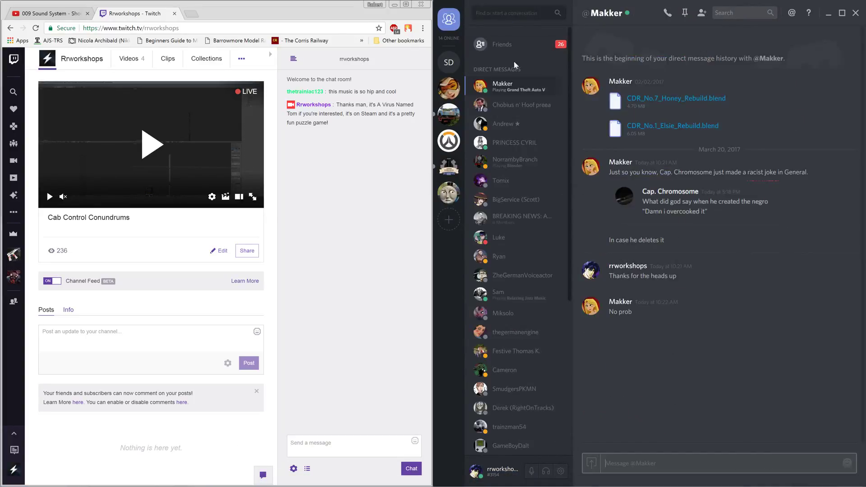
{"action": "type", "text": "And"}
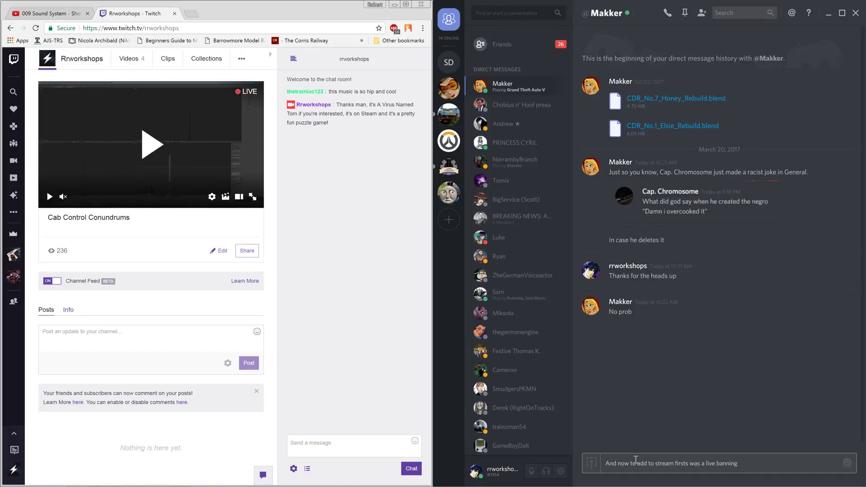
{"action": "key", "text": "Return"}
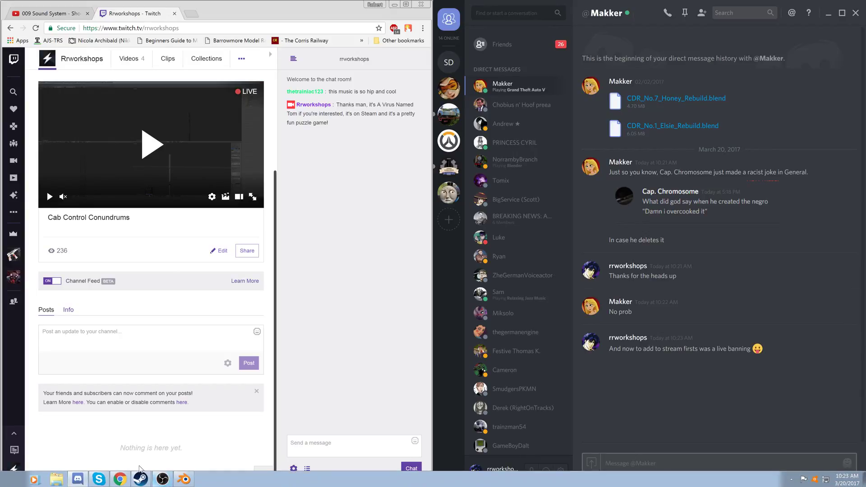
Switch back to Blender and examine the box-shaped lattice around the lower slider and its fit with the gauge body in the side view
{"action": "left_click", "coordinate": [183, 478]}
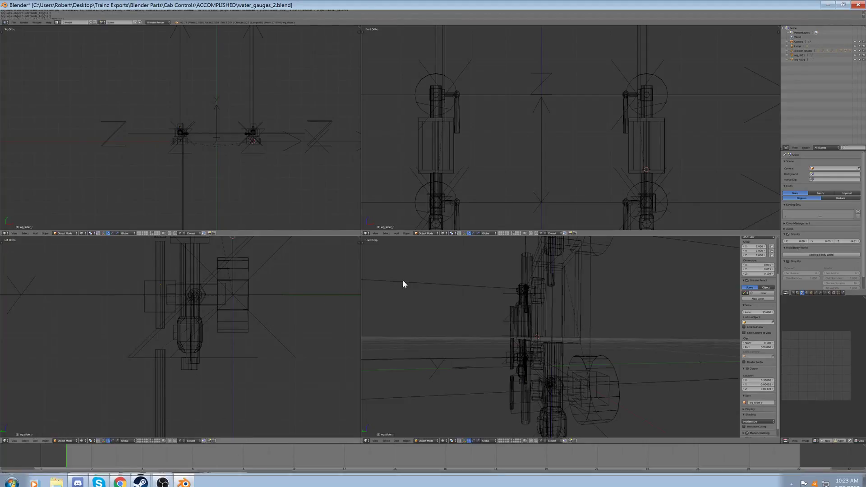
{"action": "middle_click_drag", "start_coordinate": [572, 335], "coordinate": [503, 338]}
{"action": "right_click", "coordinate": [503, 340]}
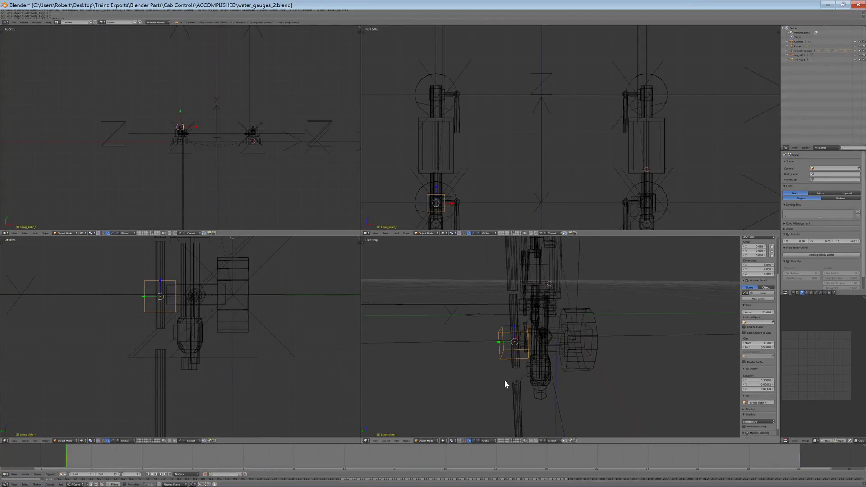
{"action": "right_click", "coordinate": [511, 373]}
{"action": "right_click", "coordinate": [496, 345]}
{"action": "right_click", "coordinate": [500, 358]}
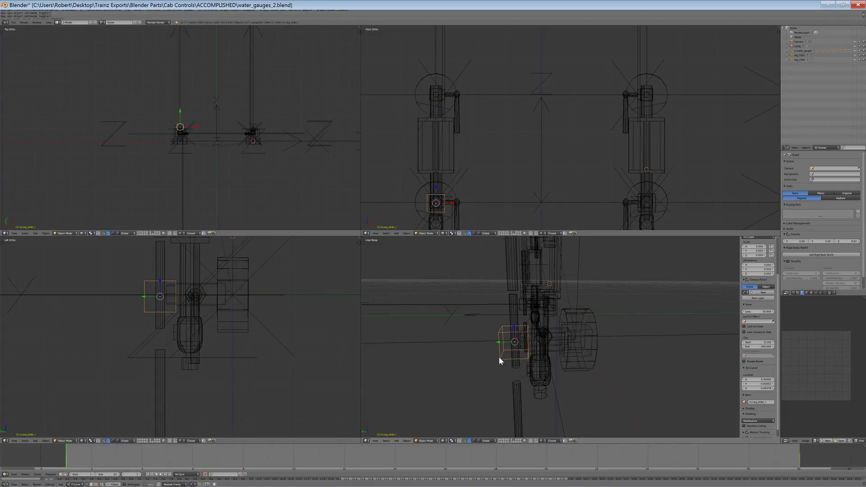
{"action": "scroll", "coordinate": [471, 160], "scroll_direction": "up", "scroll_amount": 3}
{"action": "scroll", "coordinate": [470, 161], "scroll_direction": "down", "scroll_amount": 5}
{"action": "scroll", "coordinate": [153, 334], "scroll_direction": "up", "scroll_amount": 4}
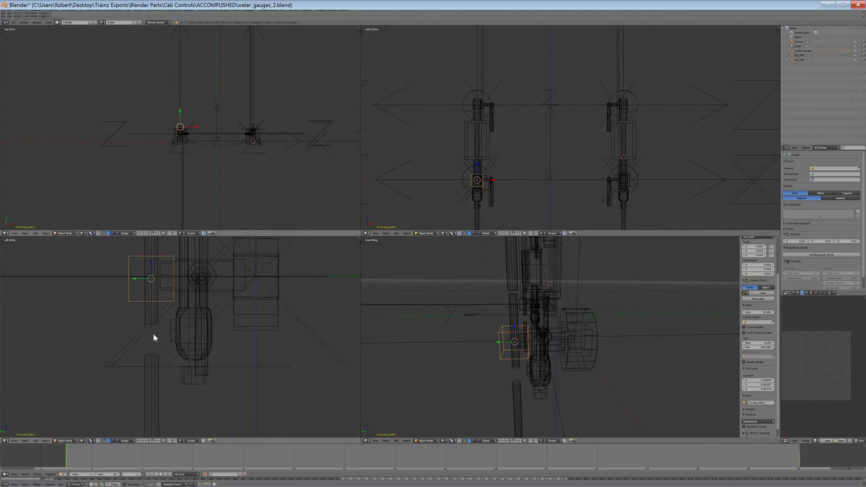
{"action": "middle_click_drag", "start_coordinate": [188, 277], "coordinate": [176, 319], "text": "shift"}
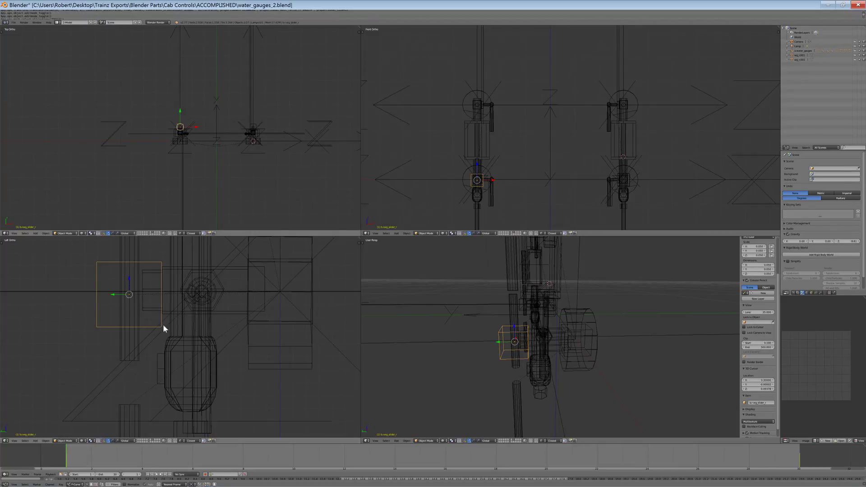
In Edit Mode, move the loose vertex on the gauge body's lower side fitting away from the mesh and return to Object Mode
{"action": "right_click", "coordinate": [168, 351]}
{"action": "left_click", "coordinate": [67, 441]}
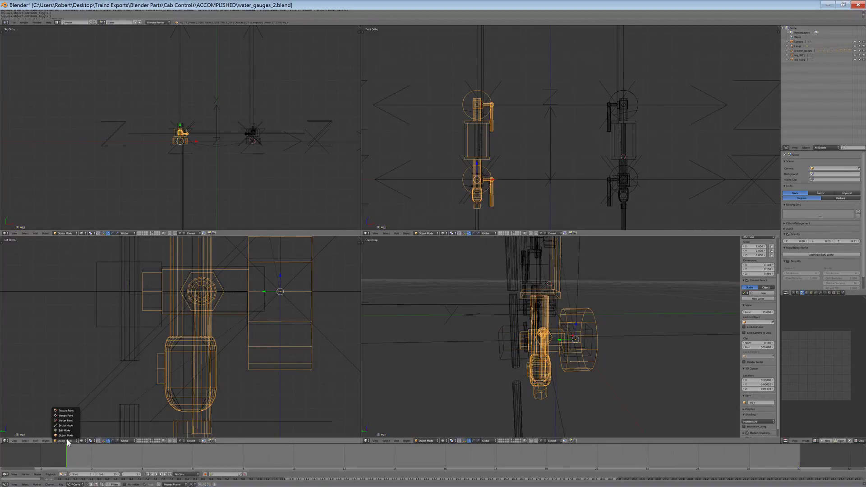
{"action": "left_click", "coordinate": [68, 431]}
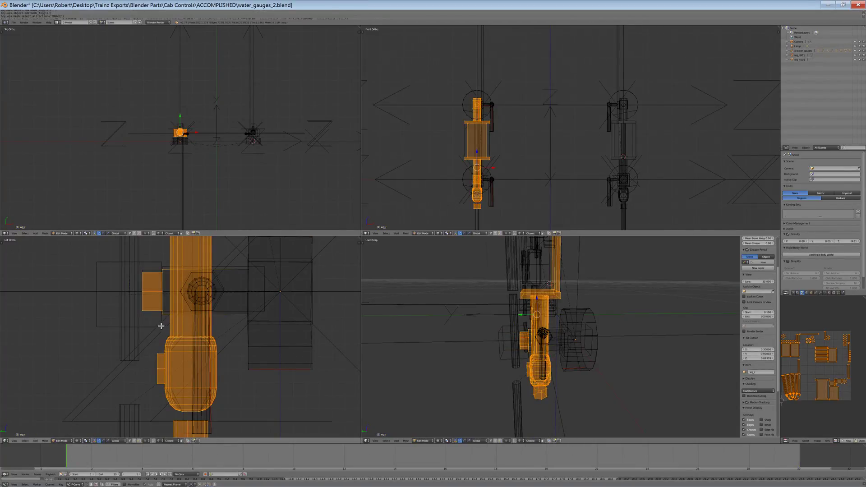
{"action": "key", "text": "a"}
{"action": "right_click", "coordinate": [143, 292]}
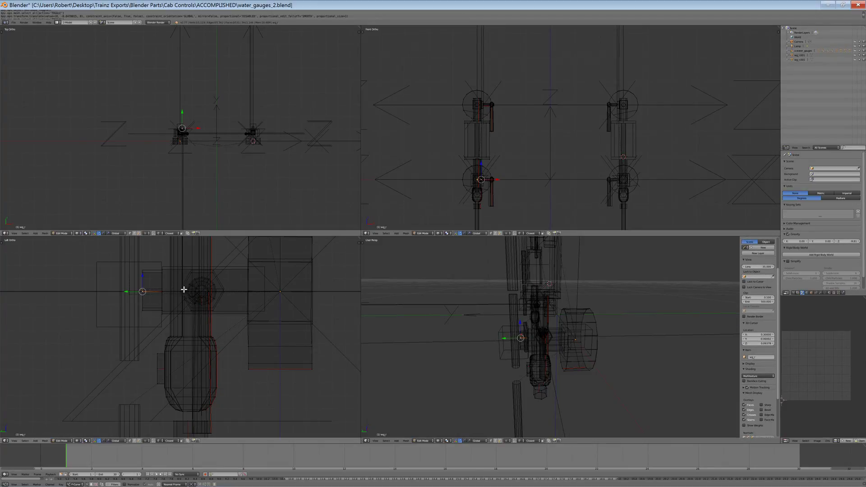
{"action": "key", "text": "g"}
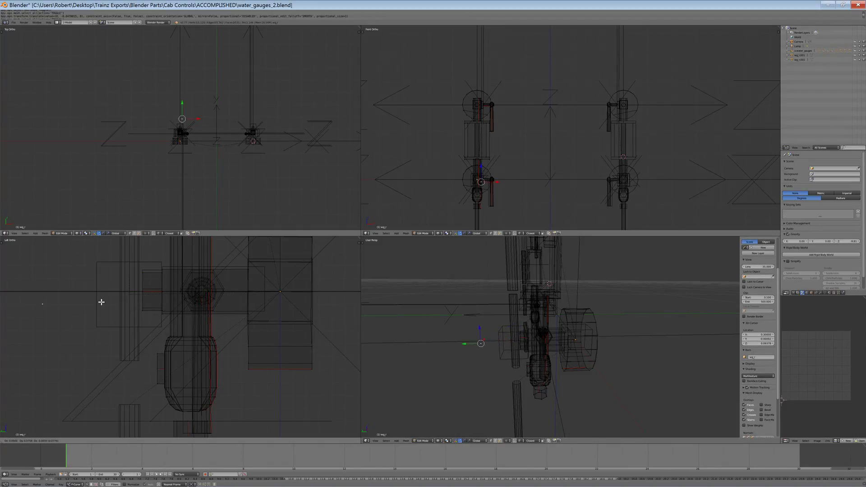
{"action": "right_click", "coordinate": [127, 298]}
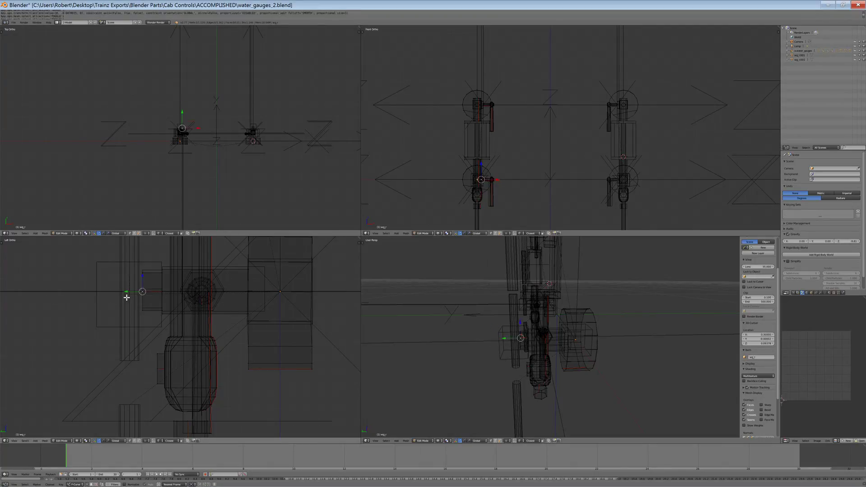
{"action": "key", "text": "g"}
{"action": "left_click", "coordinate": [164, 311]}
{"action": "left_click", "coordinate": [63, 441]}
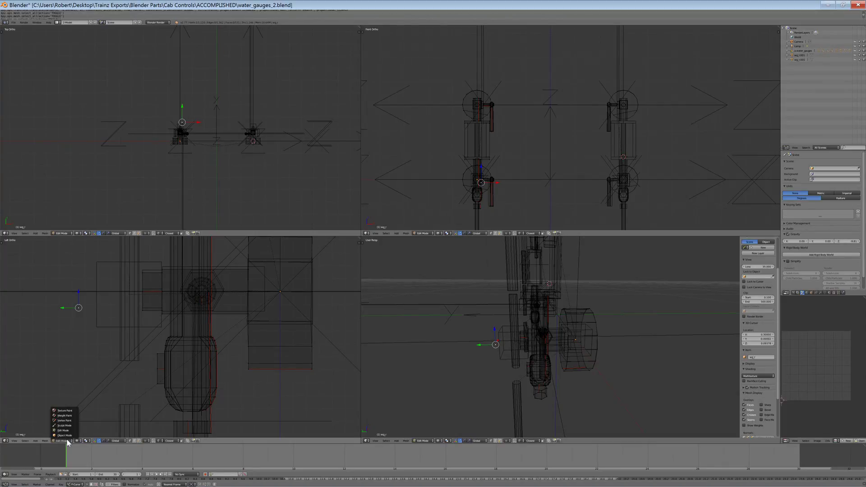
{"action": "left_click", "coordinate": [63, 440]}
Check the other gauge's slider lattice in Edit Mode from several angles and return to Object Mode
{"action": "right_click", "coordinate": [102, 324]}
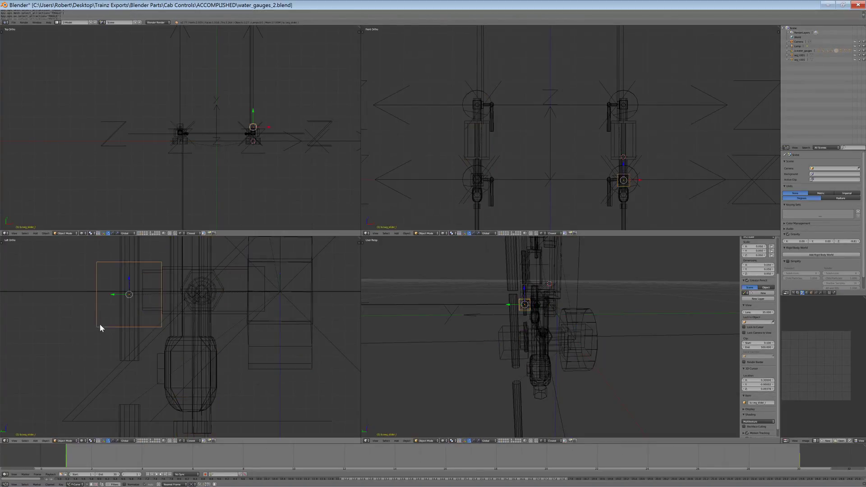
{"action": "left_click", "coordinate": [65, 441]}
{"action": "left_click", "coordinate": [65, 430]}
{"action": "middle_click_drag", "start_coordinate": [536, 306], "coordinate": [566, 349]}
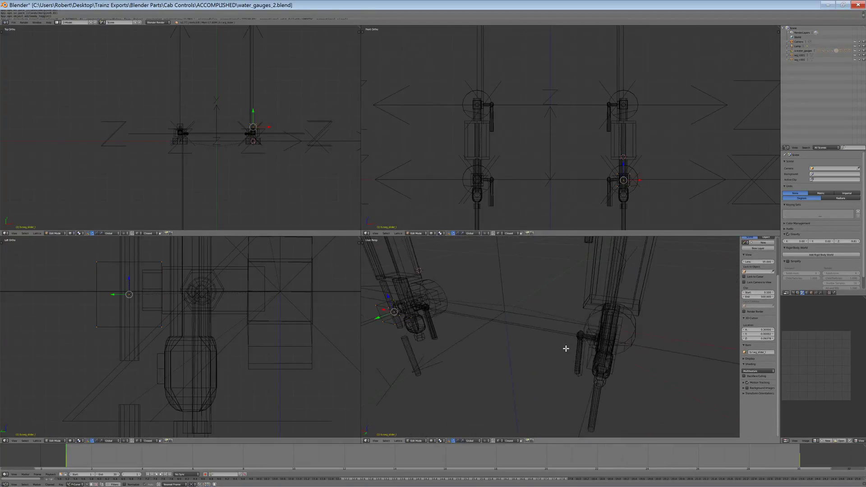
{"action": "middle_click_drag", "start_coordinate": [582, 388], "coordinate": [209, 379]}
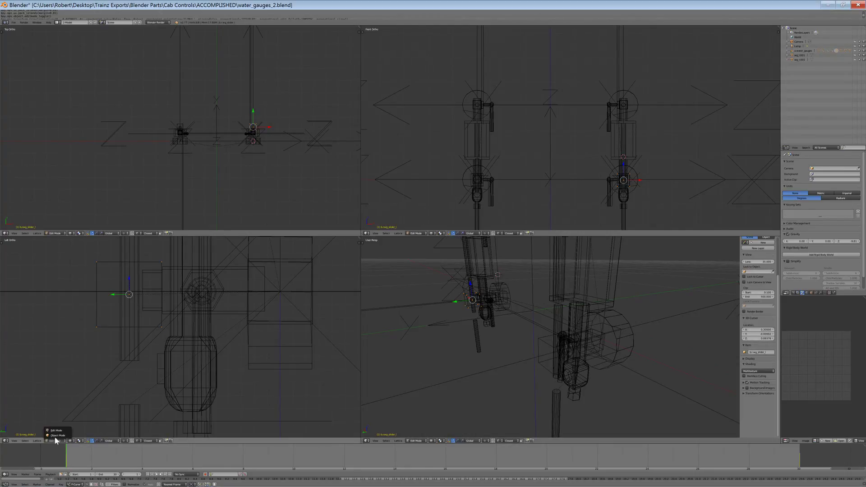
{"action": "left_click", "coordinate": [56, 436]}
Check the extent of the other gauge body's mesh in Edit Mode by toggling its full selection, and return to Object Mode
{"action": "right_click", "coordinate": [144, 315]}
{"action": "left_click", "coordinate": [65, 441]}
{"action": "left_click", "coordinate": [63, 428]}
{"action": "key", "text": "a"}
{"action": "key", "text": "a"}
{"action": "key", "text": "a"}
{"action": "left_click", "coordinate": [66, 441]}
{"action": "left_click", "coordinate": [67, 436]}
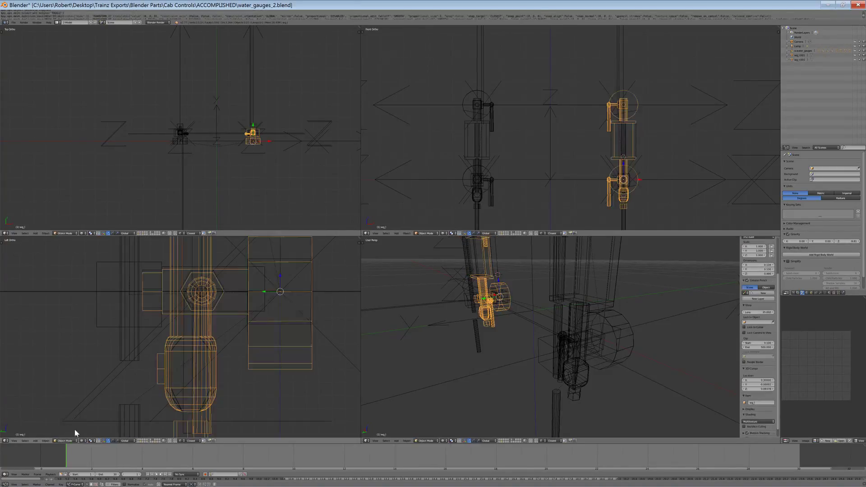
Check the simpler mesh overlapping the nearer gauge body by toggling its full selection in Edit Mode, and return to Object Mode
{"action": "right_click", "coordinate": [565, 361]}
{"action": "left_click", "coordinate": [431, 440]}
{"action": "left_click", "coordinate": [429, 428]}
{"action": "key", "text": "a"}
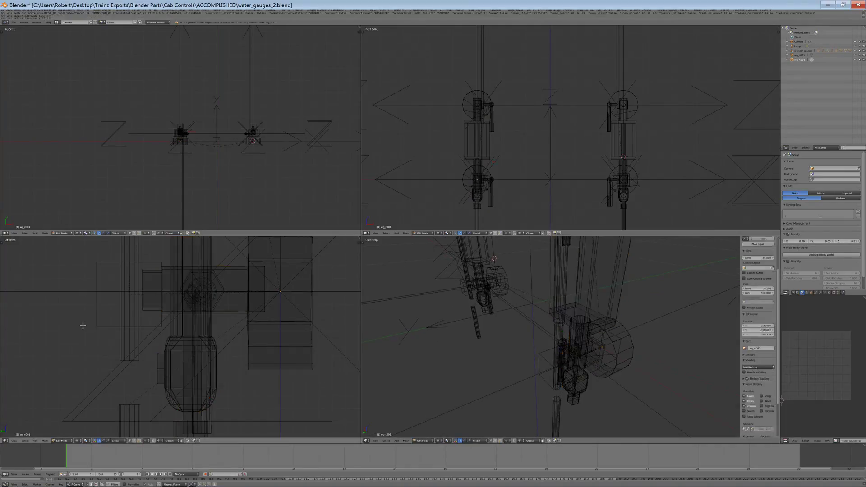
{"action": "key", "text": "a"}
{"action": "key", "text": "a"}
{"action": "key", "text": "a"}
{"action": "left_click", "coordinate": [62, 441]}
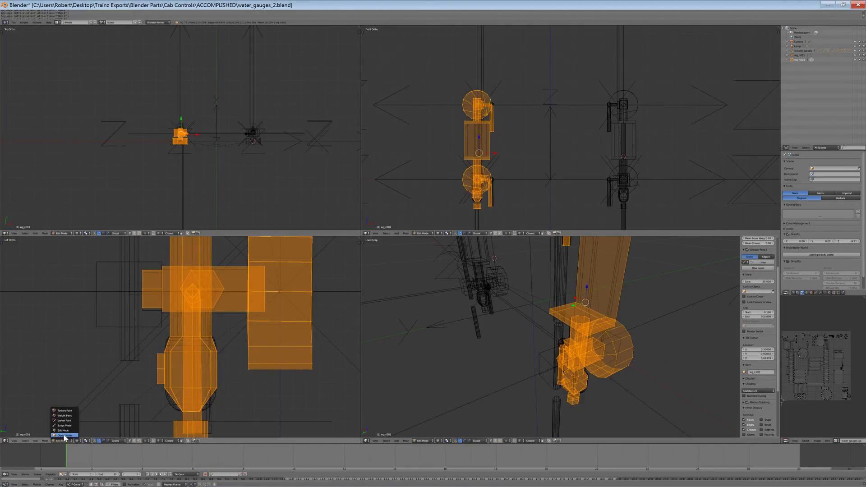
{"action": "left_click", "coordinate": [65, 436]}
Check the nearer gauge body's mesh in Edit Mode by toggling its full selection, and return to Object Mode
{"action": "left_click", "coordinate": [63, 441]}
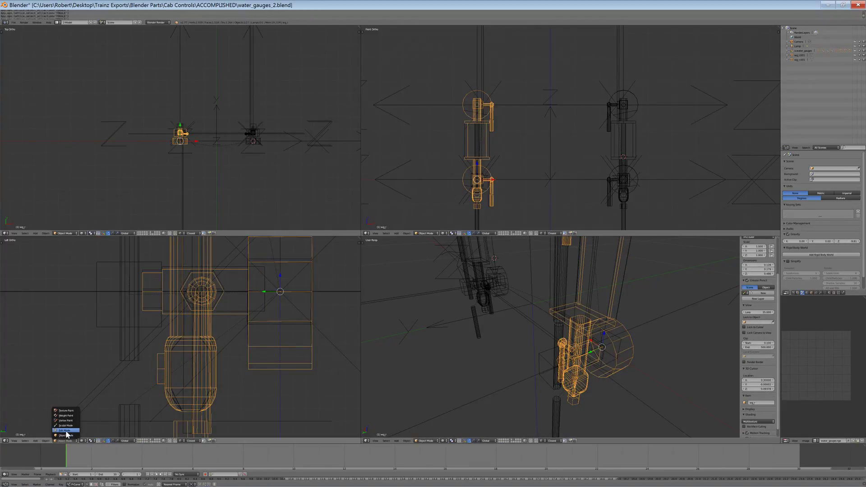
{"action": "left_click", "coordinate": [64, 431]}
{"action": "key", "text": "a"}
{"action": "key", "text": "a"}
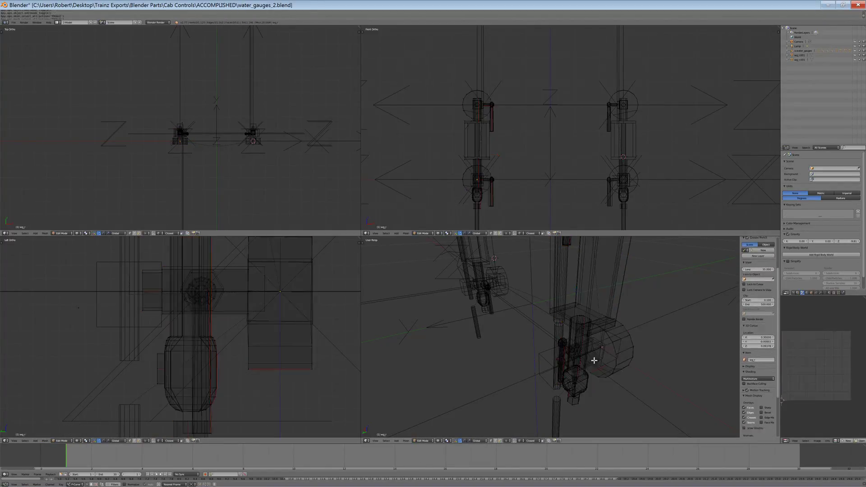
{"action": "left_click", "coordinate": [424, 441]}
{"action": "left_click", "coordinate": [423, 436]}
Snap the 3D cursor to the nearer gauge's slider lattice
{"action": "right_click", "coordinate": [545, 365]}
{"action": "key", "text": "shift+s"}
{"action": "left_click", "coordinate": [538, 375]}
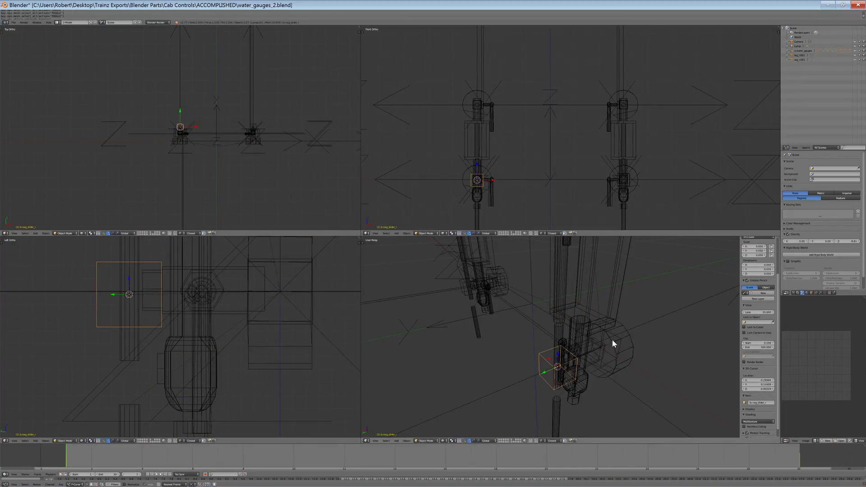
In Edit Mode on the nearer gauge body, select the loose vertex and snap it to the 3D cursor
{"action": "right_click", "coordinate": [613, 342]}
{"action": "left_click", "coordinate": [66, 441]}
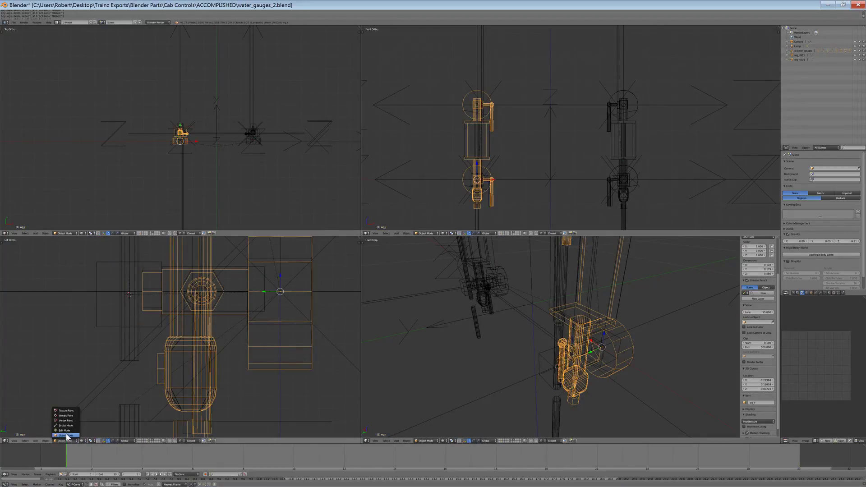
{"action": "left_click", "coordinate": [66, 432]}
{"action": "key", "text": "b"}
{"action": "left_click_drag", "start_coordinate": [104, 346], "coordinate": [46, 275]}
{"action": "key", "text": "shift+s"}
{"action": "left_click", "coordinate": [157, 301]}
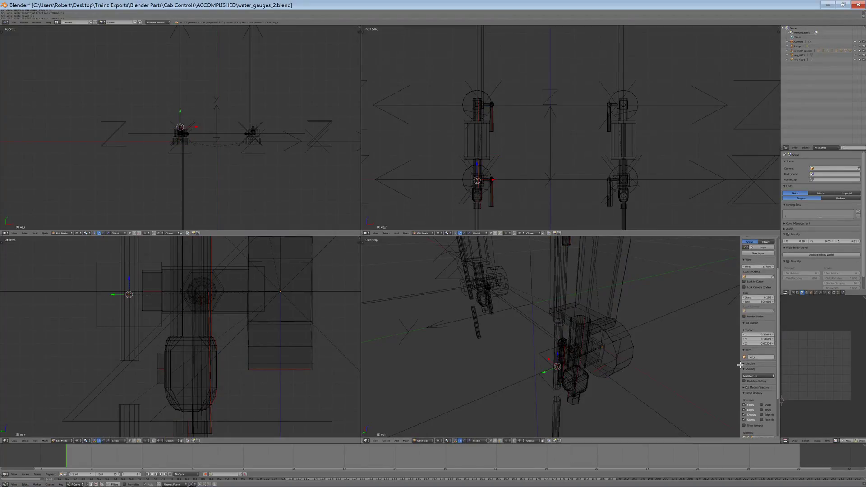
Align the loose vertex along X with the centre of the round pipe beside the gauge body
{"action": "middle_click_drag", "start_coordinate": [658, 374], "coordinate": [644, 366]}
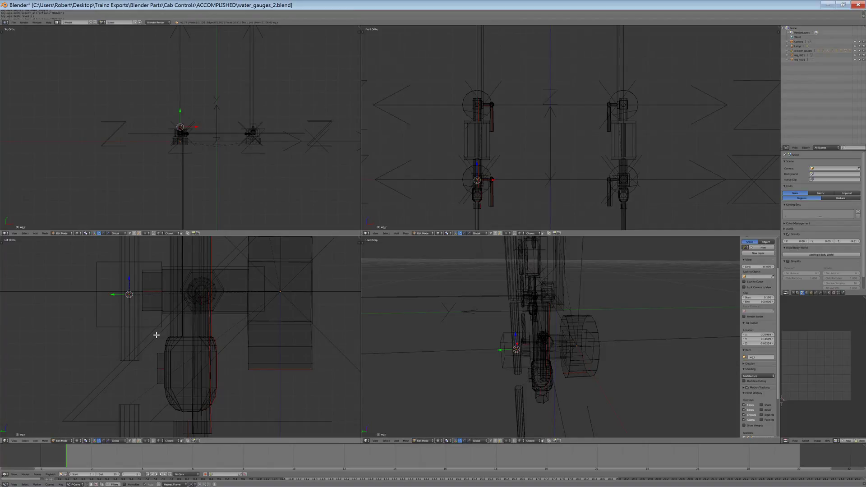
{"action": "scroll", "coordinate": [188, 337], "scroll_direction": "up", "scroll_amount": 2}
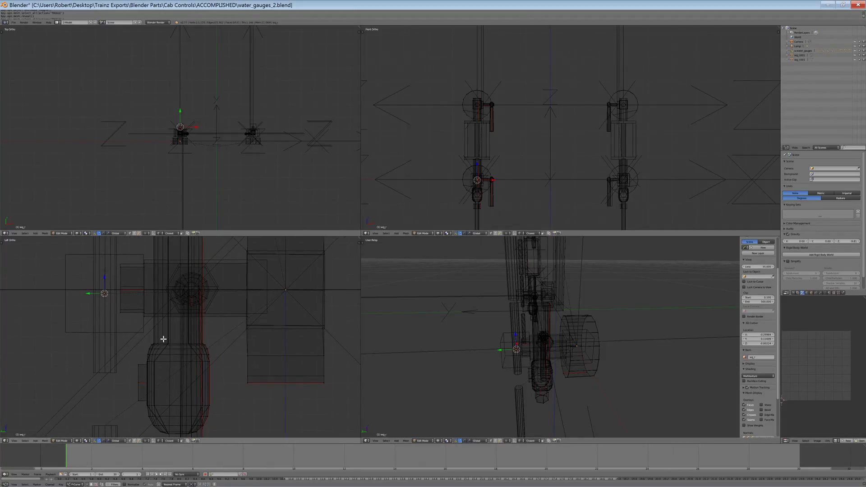
{"action": "scroll", "coordinate": [187, 352], "scroll_direction": "down", "scroll_amount": 2}
{"action": "scroll", "coordinate": [197, 134], "scroll_direction": "up", "scroll_amount": 5}
{"action": "scroll", "coordinate": [197, 135], "scroll_direction": "up", "scroll_amount": 3}
{"action": "middle_click_drag", "start_coordinate": [191, 160], "coordinate": [190, 138], "text": "shift"}
{"action": "key", "text": "g"}
{"action": "key", "text": "x"}
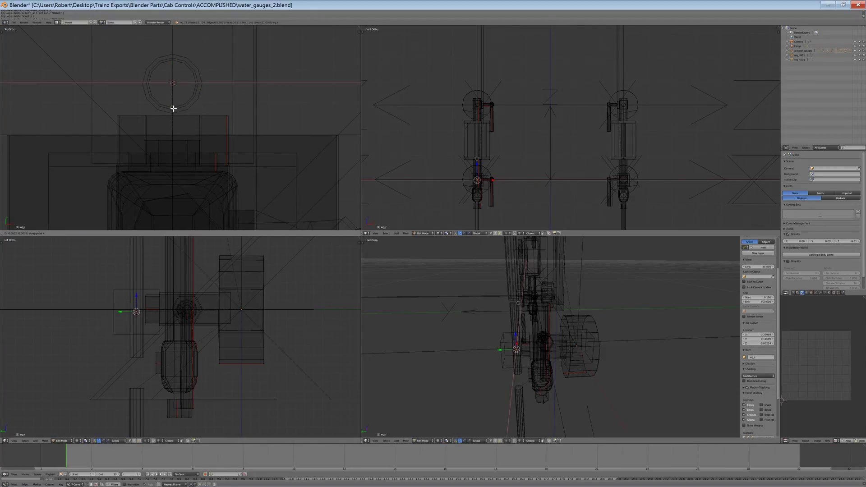
{"action": "left_click", "coordinate": [174, 109]}
Examine the gauge body's lower fitting and bulb in the top and left views, toggling the mesh selection
{"action": "scroll", "coordinate": [174, 185], "scroll_direction": "down", "scroll_amount": 4}
{"action": "middle_click_drag", "start_coordinate": [183, 210], "coordinate": [184, 158], "text": "shift"}
{"action": "scroll", "coordinate": [184, 158], "scroll_direction": "up", "scroll_amount": 4}
{"action": "scroll", "coordinate": [185, 158], "scroll_direction": "up", "scroll_amount": 1}
{"action": "scroll", "coordinate": [184, 158], "scroll_direction": "down", "scroll_amount": 3}
{"action": "scroll", "coordinate": [206, 346], "scroll_direction": "up", "scroll_amount": 2}
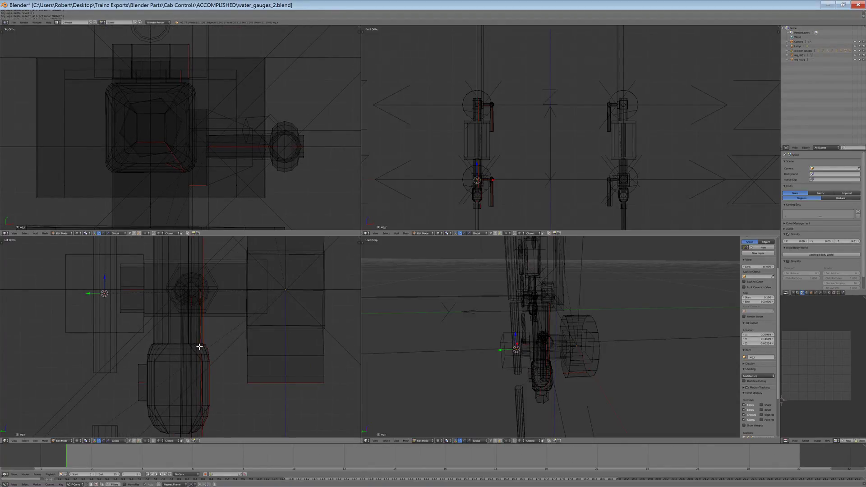
{"action": "middle_click_drag", "start_coordinate": [200, 391], "coordinate": [200, 347], "text": "shift"}
{"action": "scroll", "coordinate": [183, 412], "scroll_direction": "up", "scroll_amount": 2}
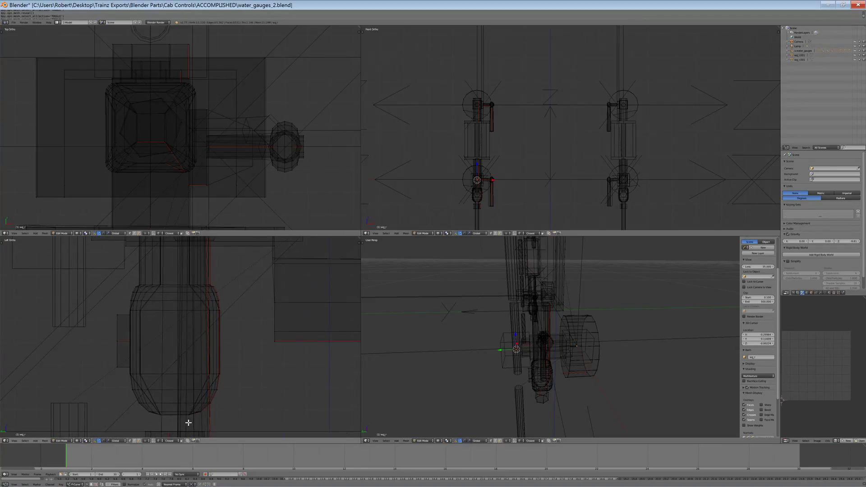
{"action": "key", "text": "a"}
{"action": "key", "text": "a"}
{"action": "key", "text": "a"}
{"action": "scroll", "coordinate": [185, 397], "scroll_direction": "down", "scroll_amount": 3}
{"action": "key", "text": "a"}
{"action": "key", "text": "a"}
{"action": "right_click", "coordinate": [184, 387]}
Select only the ring of vertices at the upper end of the column above the lower fitting
{"action": "scroll", "coordinate": [187, 349], "scroll_direction": "down", "scroll_amount": 4}
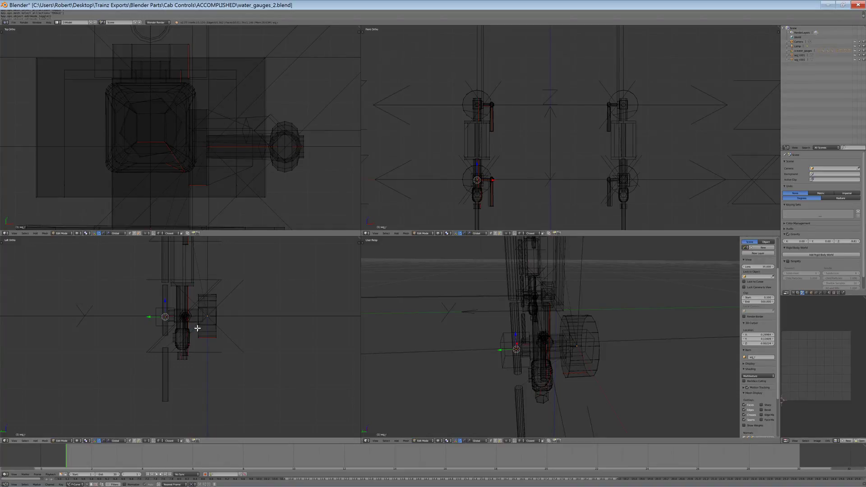
{"action": "scroll", "coordinate": [197, 328], "scroll_direction": "up", "scroll_amount": 3}
{"action": "middle_click_drag", "start_coordinate": [203, 308], "coordinate": [189, 397], "text": "shift"}
{"action": "scroll", "coordinate": [182, 345], "scroll_direction": "up", "scroll_amount": 5}
{"action": "key", "text": "a"}
{"action": "key", "text": "b"}
{"action": "left_click_drag", "start_coordinate": [189, 350], "coordinate": [122, 331]}
{"action": "scroll", "coordinate": [137, 335], "scroll_direction": "down", "scroll_amount": 1}
{"action": "scroll", "coordinate": [210, 369], "scroll_direction": "down", "scroll_amount": 2}
{"action": "middle_click_drag", "start_coordinate": [210, 369], "coordinate": [226, 329], "text": "shift"}
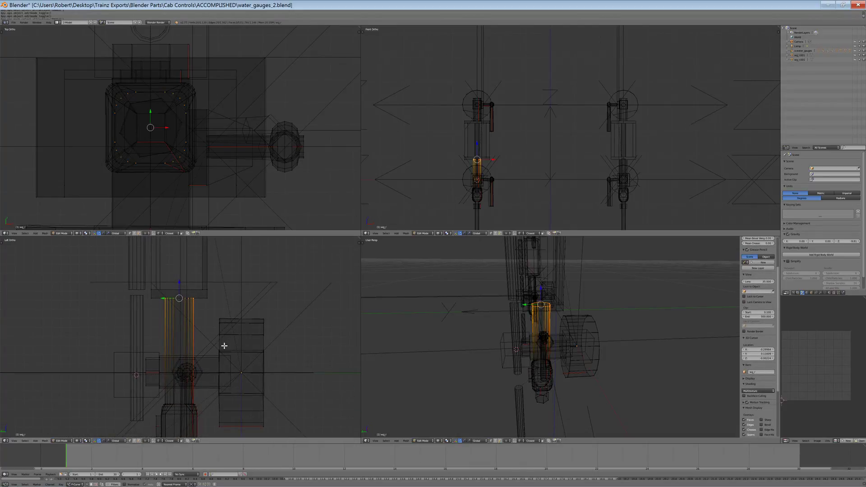
Extrude the selected ring in place and merge the new vertices at their centre
{"action": "key", "text": "e"}
{"action": "right_click", "coordinate": [269, 321]}
{"action": "key", "text": "ctrl+v"}
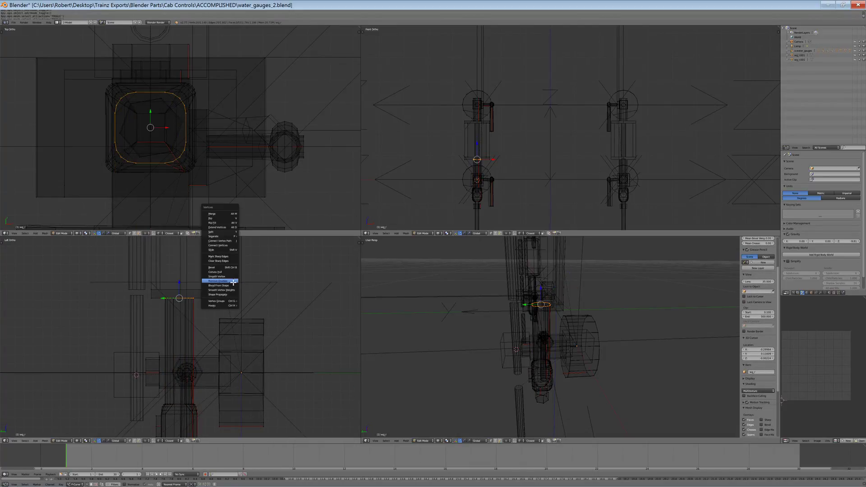
{"action": "left_click", "coordinate": [220, 213]}
{"action": "left_click", "coordinate": [216, 213]}
Move the merged centre vertex down along Z to the height of the loose vertex beside the lower fitting
{"action": "middle_click_drag", "start_coordinate": [210, 399], "coordinate": [215, 346], "text": "shift"}
{"action": "scroll", "coordinate": [214, 346], "scroll_direction": "up", "scroll_amount": 2}
{"action": "key", "text": "g"}
{"action": "key", "text": "z"}
{"action": "left_click", "coordinate": [126, 316]}
Isolate the merged centre vertex and the loose vertex by hiding the rest of the mesh
{"action": "scroll", "coordinate": [146, 321], "scroll_direction": "up", "scroll_amount": 3}
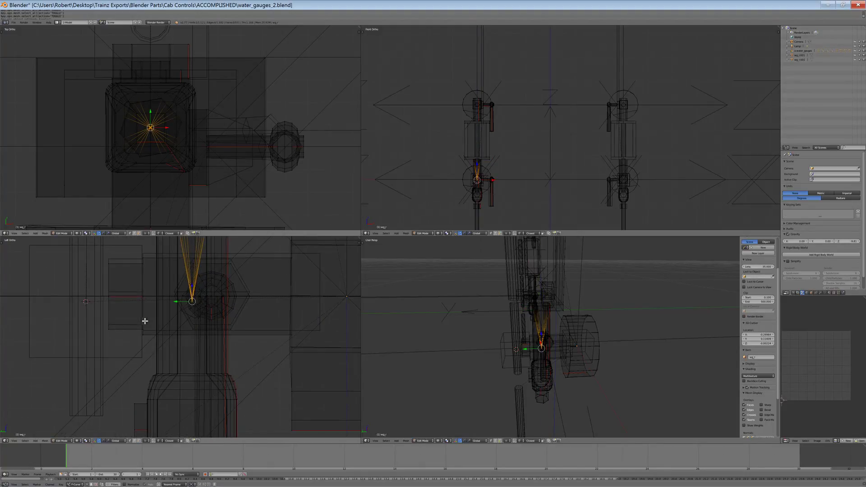
{"action": "key", "text": "b"}
{"action": "left_click_drag", "start_coordinate": [96, 327], "coordinate": [67, 276]}
{"action": "key", "text": "ctrl+i"}
{"action": "key", "text": "h"}
{"action": "key", "text": "a"}
{"action": "key", "text": "a"}
{"action": "key", "text": "b"}
{"action": "left_click_drag", "start_coordinate": [184, 126], "coordinate": [91, 51]}
{"action": "right_click", "coordinate": [171, 86]}
Move the loose vertex along Y onto the centre axis of the column
{"action": "key", "text": "a"}
{"action": "key", "text": "b"}
{"action": "left_click_drag", "start_coordinate": [116, 339], "coordinate": [57, 267]}
{"action": "key", "text": "g"}
{"action": "key", "text": "y"}
{"action": "left_click", "coordinate": [194, 301]}
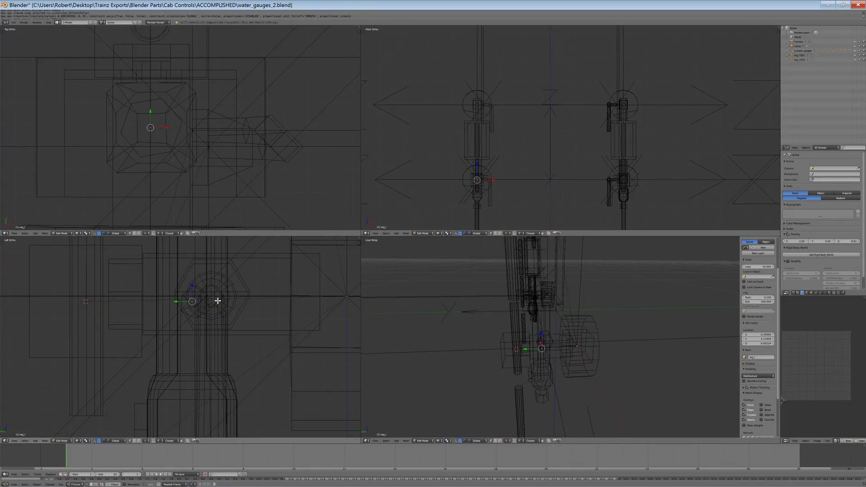
Clean up the overlapping helper vertices at the fitting's centre and snap the 3D cursor to that point
{"action": "key", "text": "a"}
{"action": "scroll", "coordinate": [218, 301], "scroll_direction": "down", "scroll_amount": 4}
{"action": "key", "text": "x"}
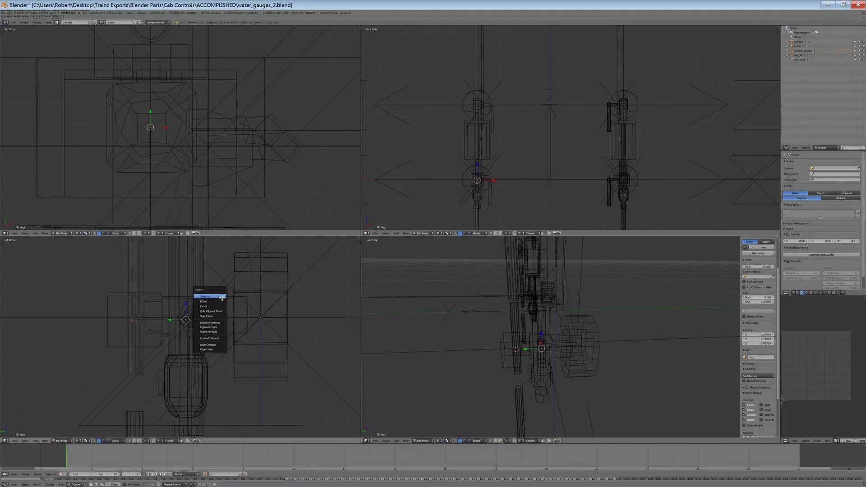
{"action": "left_click", "coordinate": [222, 297]}
{"action": "key", "text": "e"}
{"action": "right_click", "coordinate": [212, 331]}
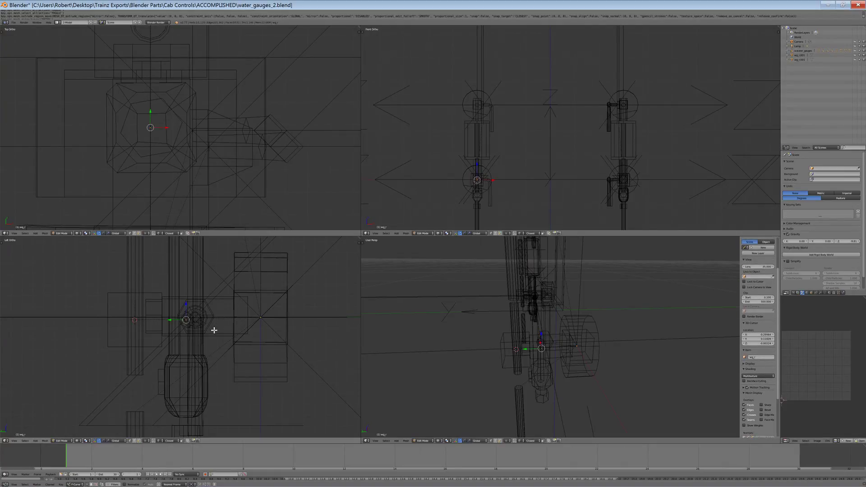
{"action": "key", "text": "shift+s"}
{"action": "left_click", "coordinate": [208, 341]}
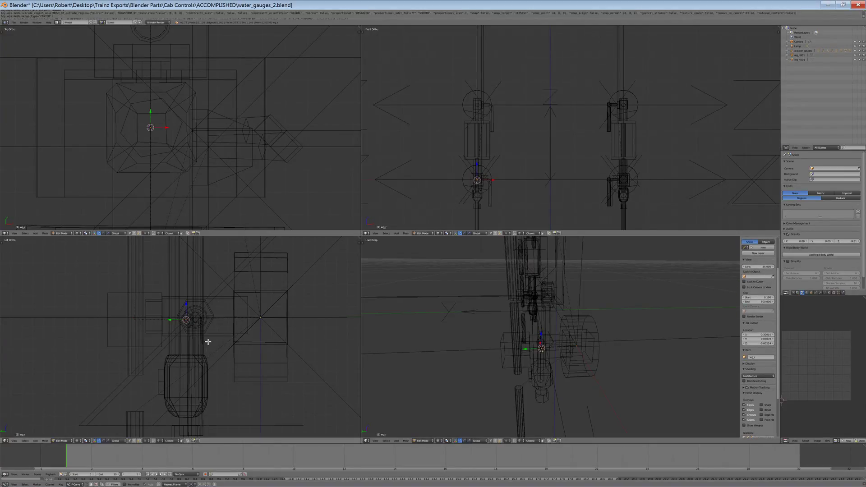
Delete the remaining selected helper vertex at the fitting's centre and return to Object Mode
{"action": "left_click", "coordinate": [70, 442]}
{"action": "key", "text": "x"}
{"action": "left_click", "coordinate": [201, 286]}
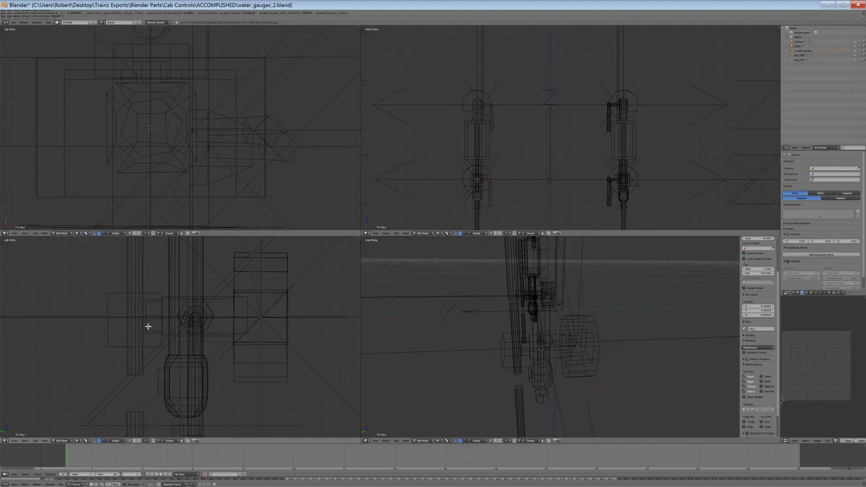
{"action": "left_click", "coordinate": [56, 441]}
{"action": "left_click", "coordinate": [66, 432]}
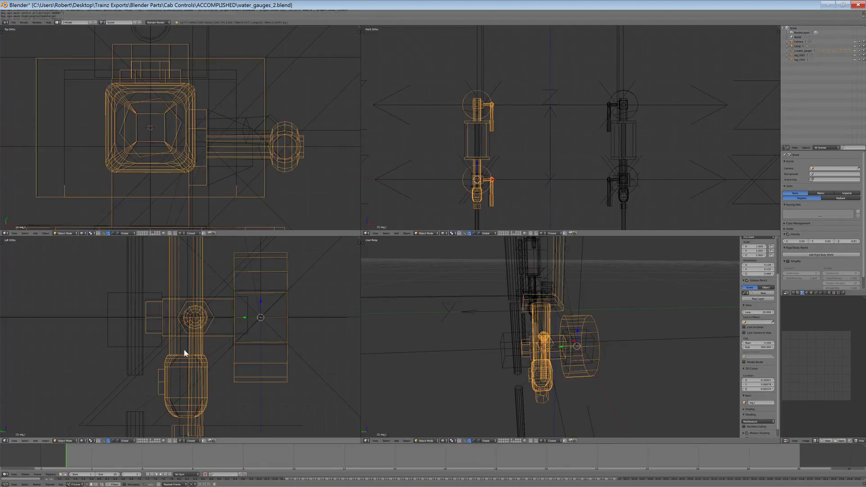
Try to snap the nearer gauge's slider lattice to the 3D cursor at the fitting's centre
{"action": "right_click", "coordinate": [149, 343]}
{"action": "key", "text": "g"}
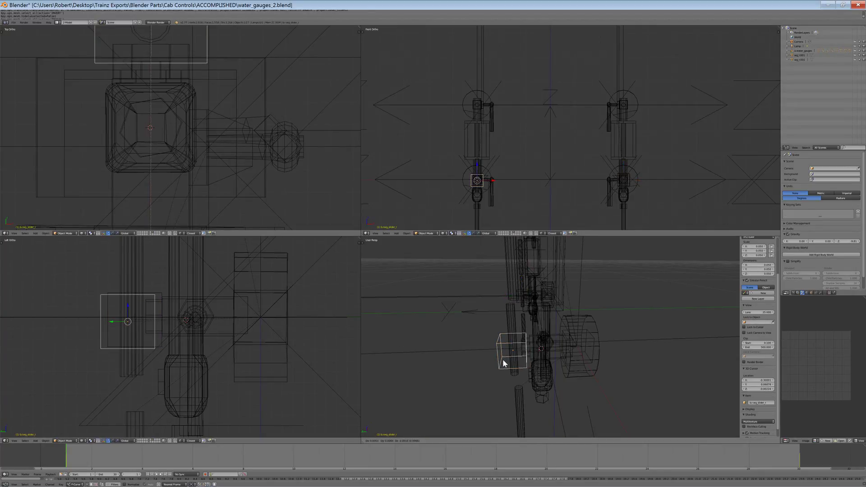
{"action": "left_click", "coordinate": [502, 359]}
{"action": "key", "text": "shift+s"}
{"action": "left_click", "coordinate": [562, 332]}
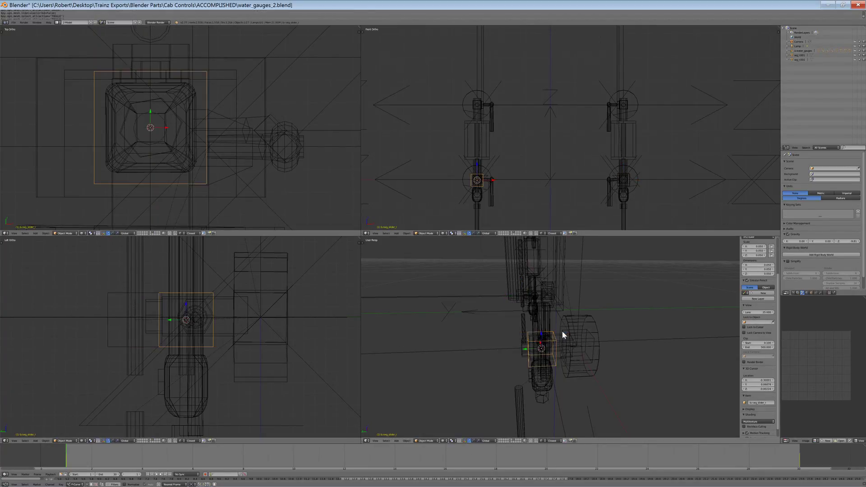
{"action": "key", "text": "ctrl+z"}
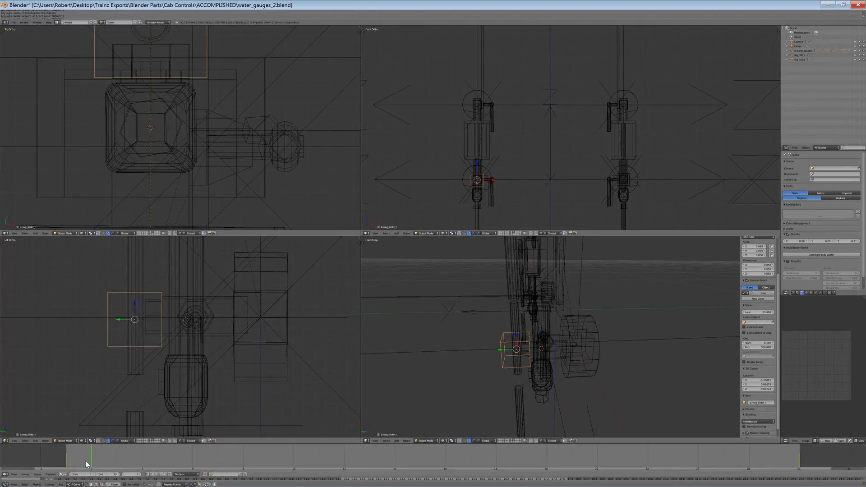
Snap the slider lattice to the 3D cursor and set the active keying set to Location
{"action": "key", "text": "shift+s"}
{"action": "left_click", "coordinate": [244, 299]}
{"action": "key", "text": "n"}
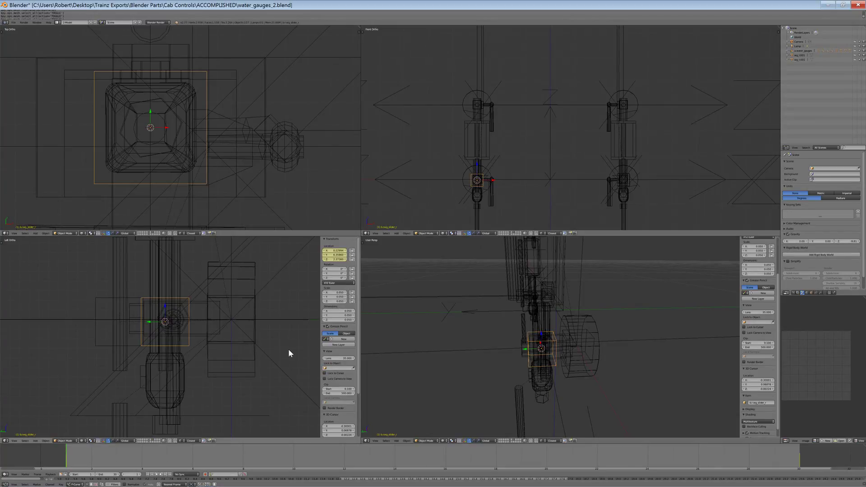
{"action": "left_click", "coordinate": [222, 475]}
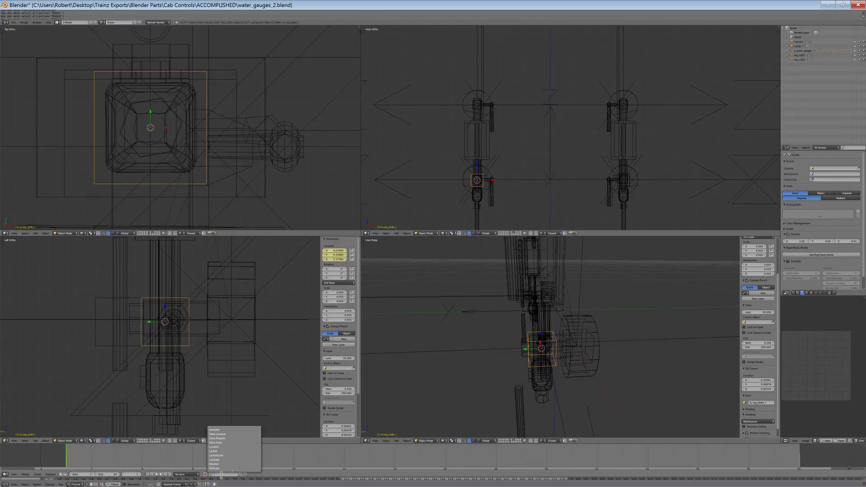
{"action": "left_click", "coordinate": [224, 446]}
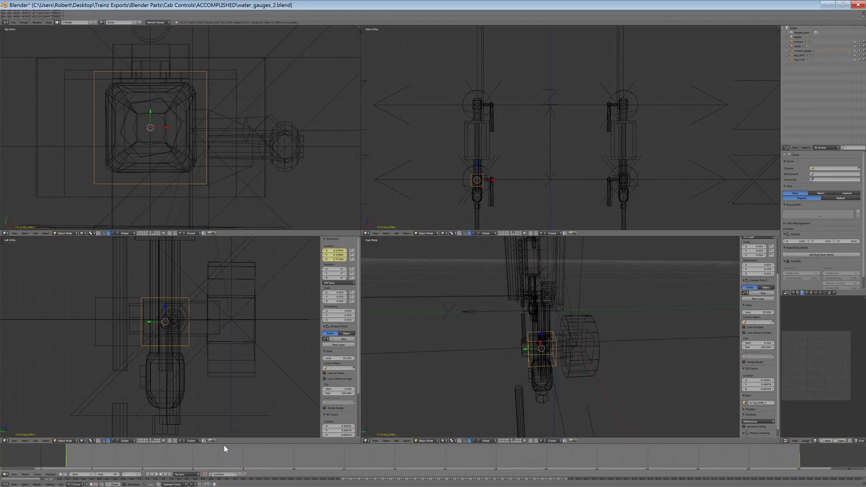
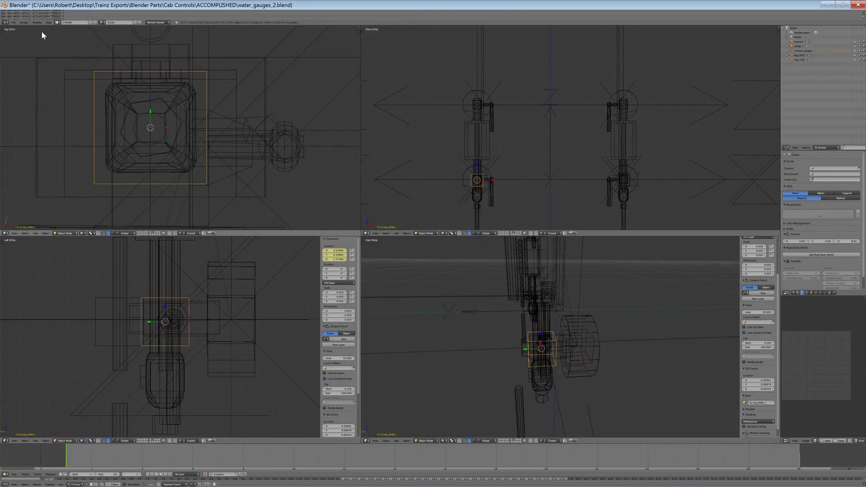
Open water_gauges.blend from the ACCOMPLISHED folder
{"action": "left_click", "coordinate": [13, 24]}
{"action": "right_click", "coordinate": [269, 137]}
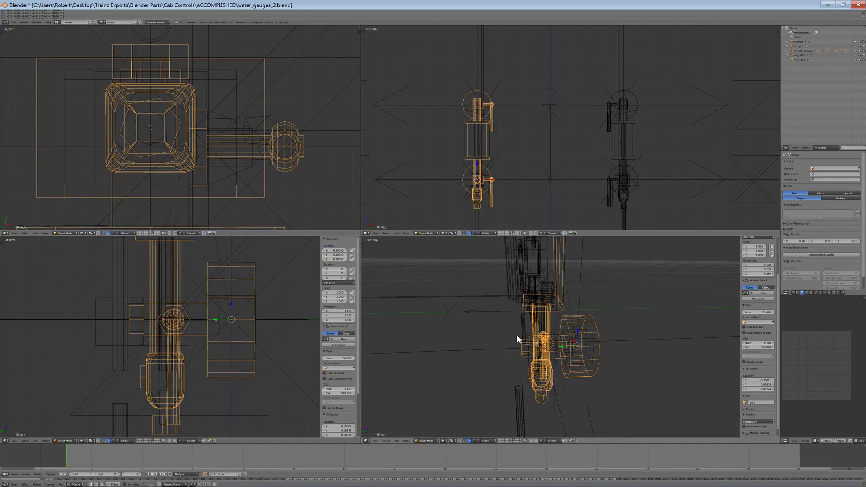
{"action": "left_click", "coordinate": [14, 23]}
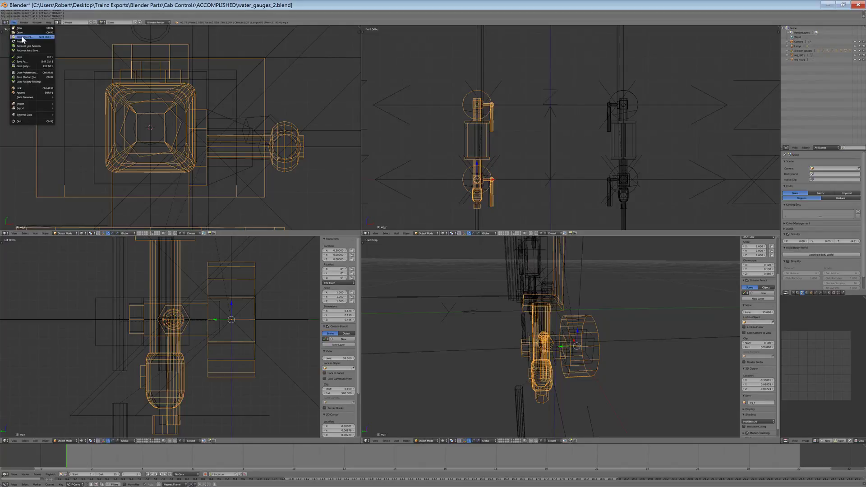
{"action": "left_click", "coordinate": [23, 32]}
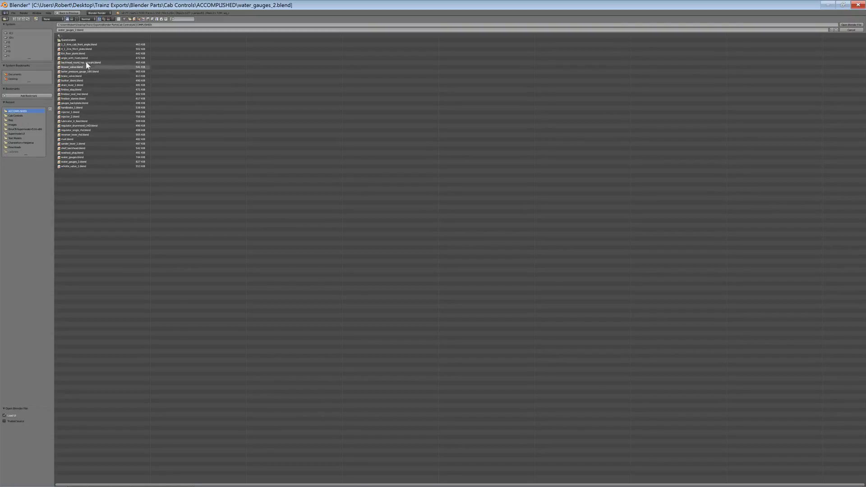
{"action": "double_click", "coordinate": [85, 157]}
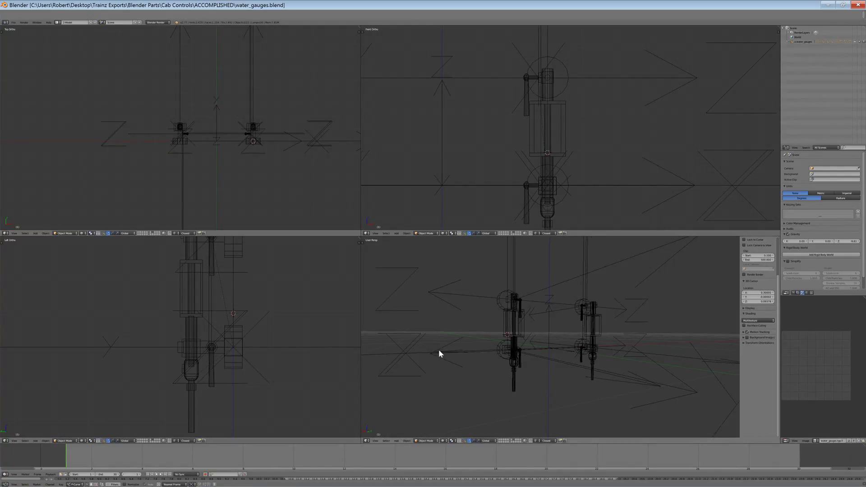
Inspect the water gauge assembly from several angles, clear the selection and reveal any hidden objects
{"action": "scroll", "coordinate": [455, 381], "scroll_direction": "up", "scroll_amount": 3}
{"action": "middle_click_drag", "start_coordinate": [456, 381], "coordinate": [486, 378]}
{"action": "right_click", "coordinate": [551, 380]}
{"action": "middle_click_drag", "start_coordinate": [505, 378], "coordinate": [561, 388]}
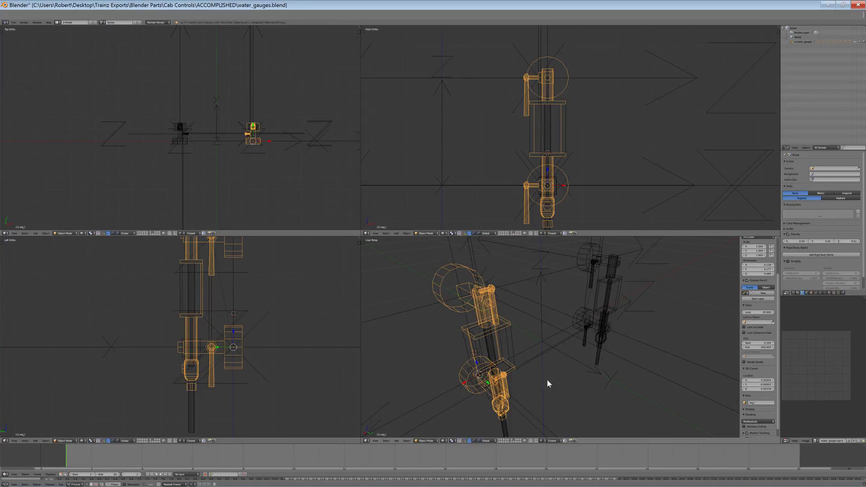
{"action": "key", "text": "a"}
{"action": "key", "text": "alt+h"}
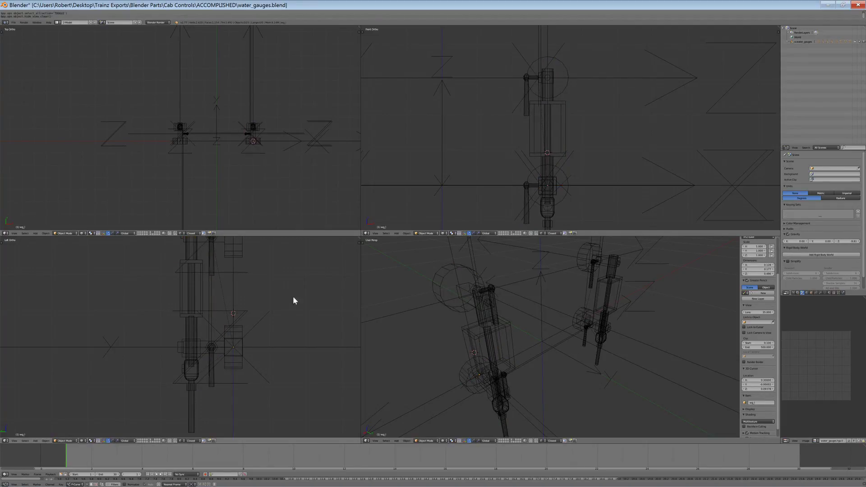
Append the wg_l and wg_r objects from water_gauges_2.blend in the Cab Controls folder
{"action": "key", "text": "shift+F1"}
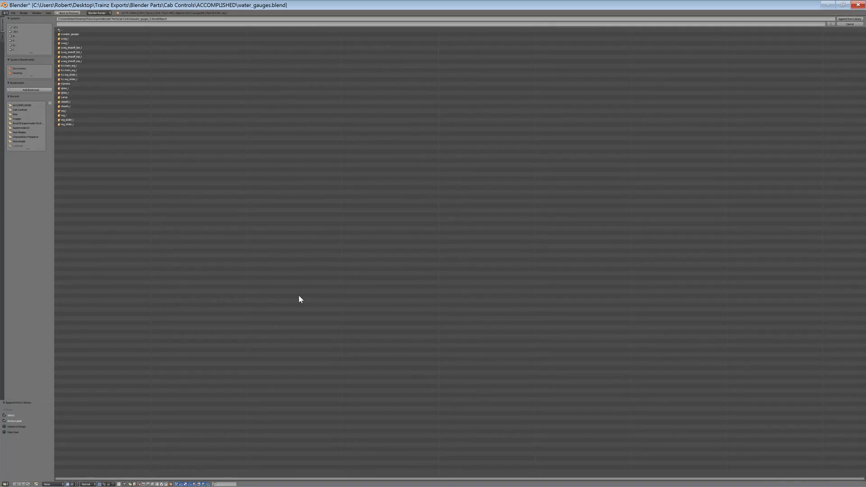
{"action": "left_click", "coordinate": [80, 30]}
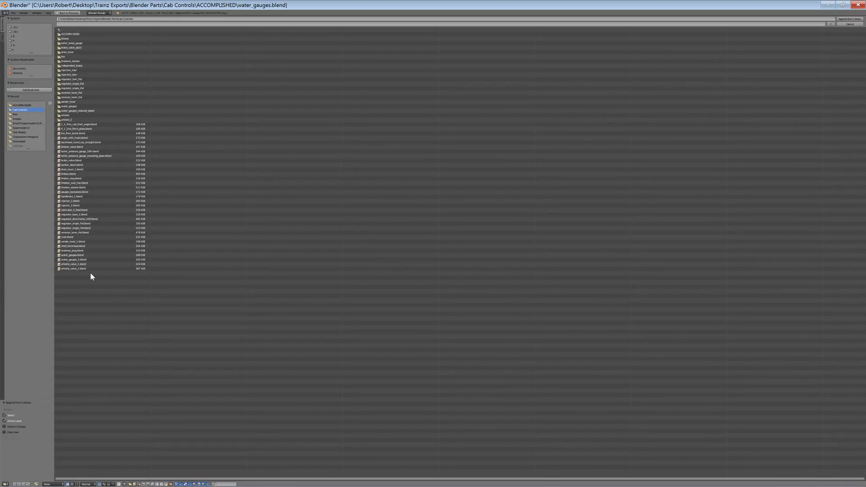
{"action": "left_click", "coordinate": [86, 261]}
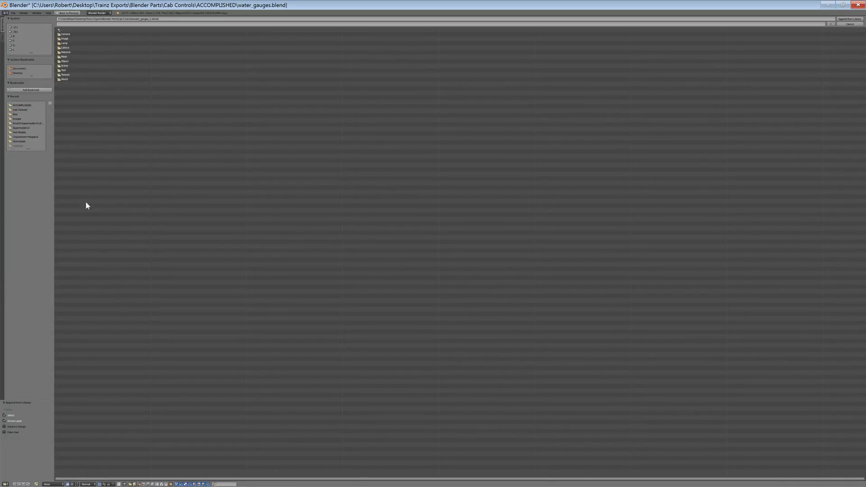
{"action": "left_click", "coordinate": [68, 61]}
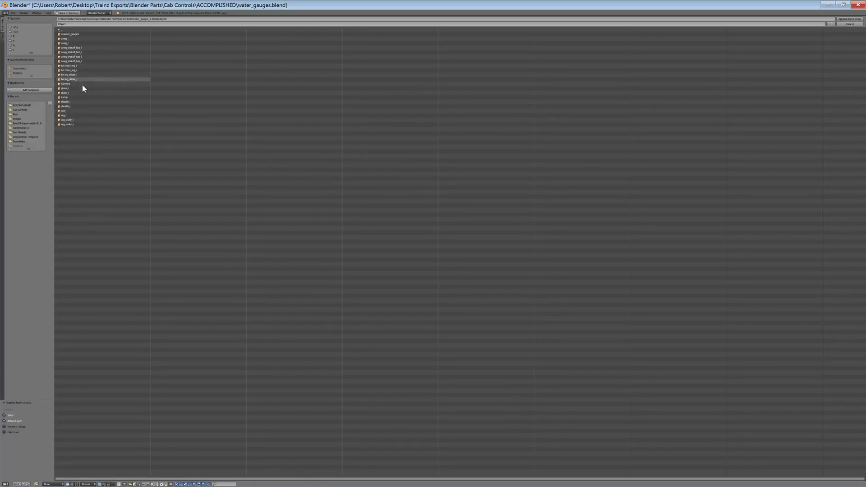
{"action": "left_click", "coordinate": [81, 120]}
{"action": "left_click", "coordinate": [69, 102]}
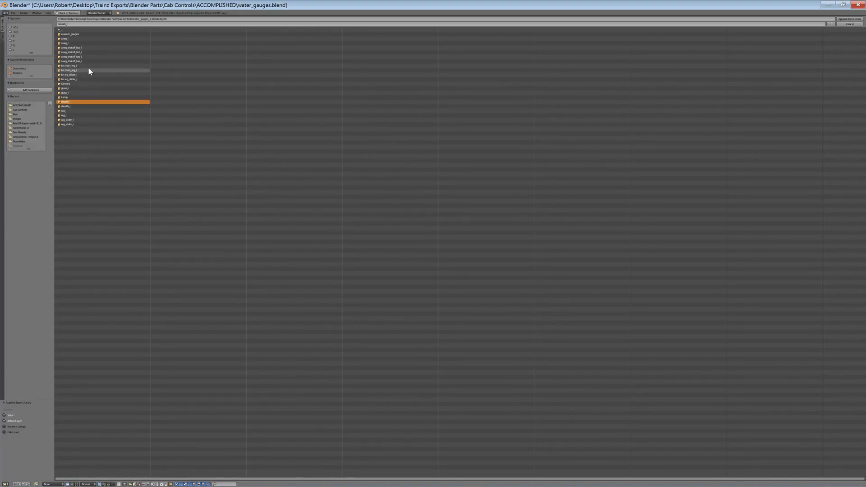
{"action": "left_click", "coordinate": [77, 40]}
{"action": "left_click", "coordinate": [76, 93]}
{"action": "left_click", "coordinate": [73, 102]}
{"action": "left_click", "coordinate": [75, 111]}
{"action": "left_click", "coordinate": [75, 115], "text": "shift"}
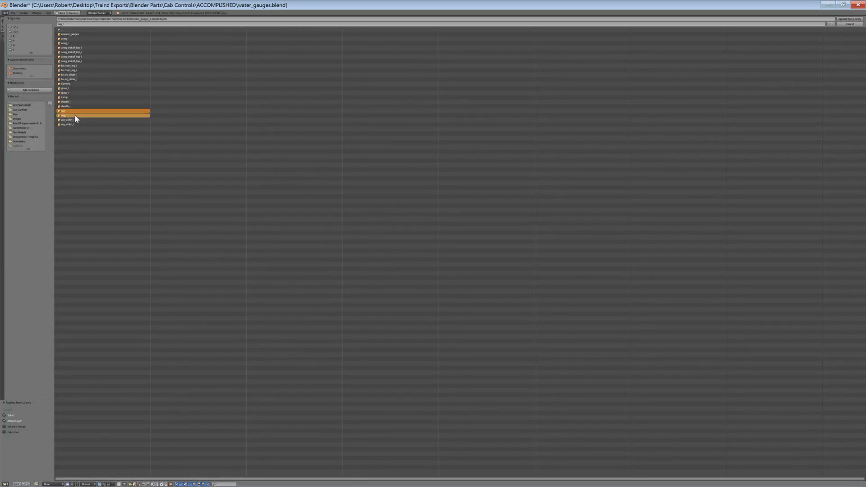
{"action": "left_click", "coordinate": [857, 21]}
Select the box-shaped main lattices at both gauges' lower fittings and try to move them along Y
{"action": "right_click", "coordinate": [224, 371]}
{"action": "right_click", "coordinate": [232, 361]}
{"action": "right_click", "coordinate": [234, 357]}
{"action": "scroll", "coordinate": [239, 356], "scroll_direction": "up", "scroll_amount": 3}
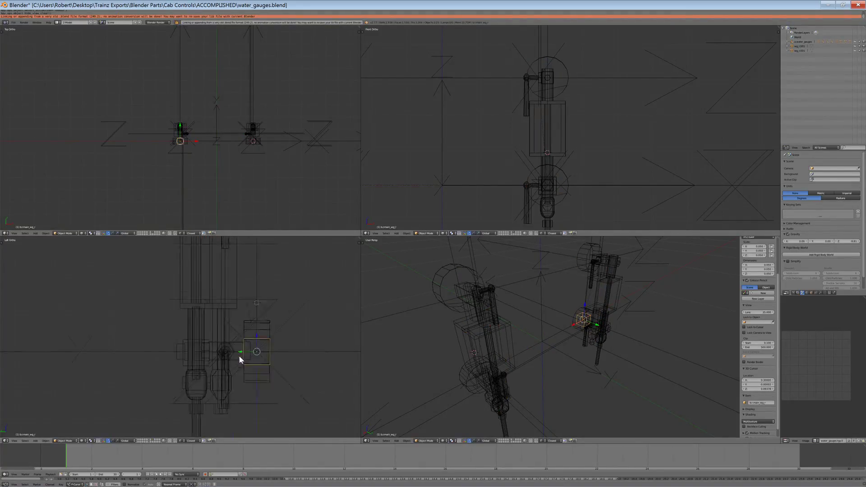
{"action": "middle_click_drag", "start_coordinate": [252, 367], "coordinate": [176, 362], "text": "shift"}
{"action": "scroll", "coordinate": [176, 362], "scroll_direction": "up", "scroll_amount": 10}
{"action": "key", "text": "b"}
{"action": "left_click_drag", "start_coordinate": [179, 311], "coordinate": [155, 296]}
{"action": "right_click", "coordinate": [175, 313], "text": "shift"}
{"action": "scroll", "coordinate": [161, 286], "scroll_direction": "down", "scroll_amount": 10}
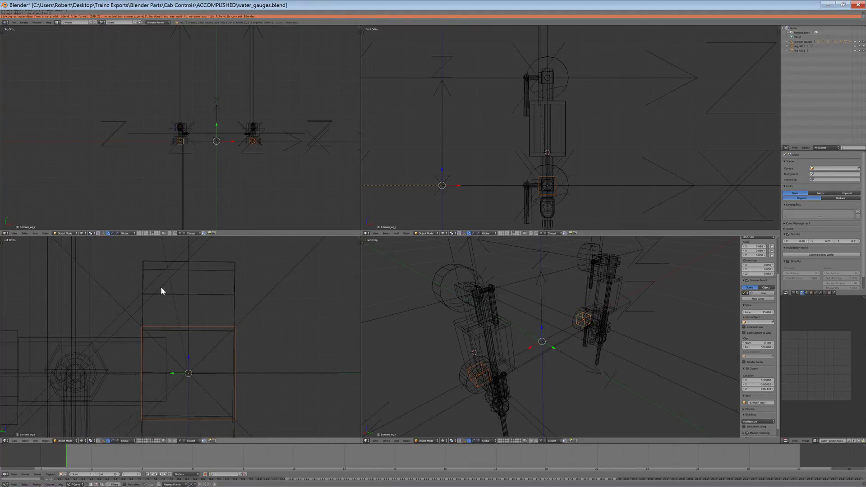
{"action": "key", "text": "g"}
{"action": "key", "text": "y"}
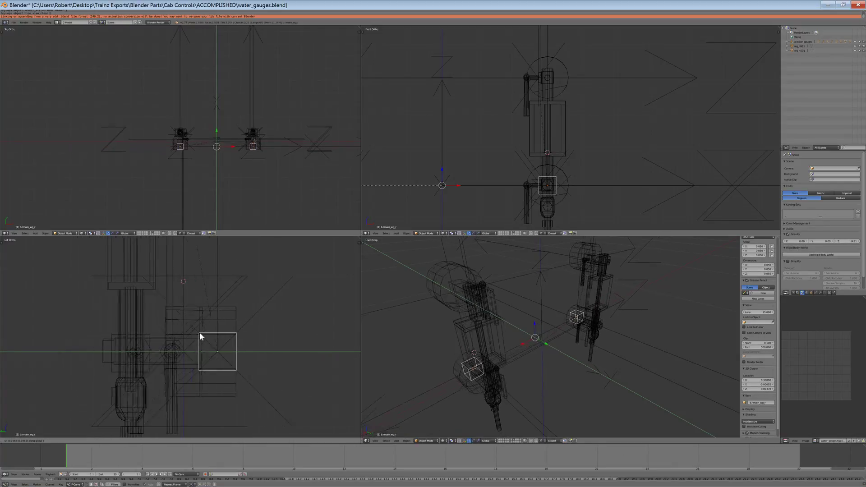
{"action": "left_click", "coordinate": [201, 337]}
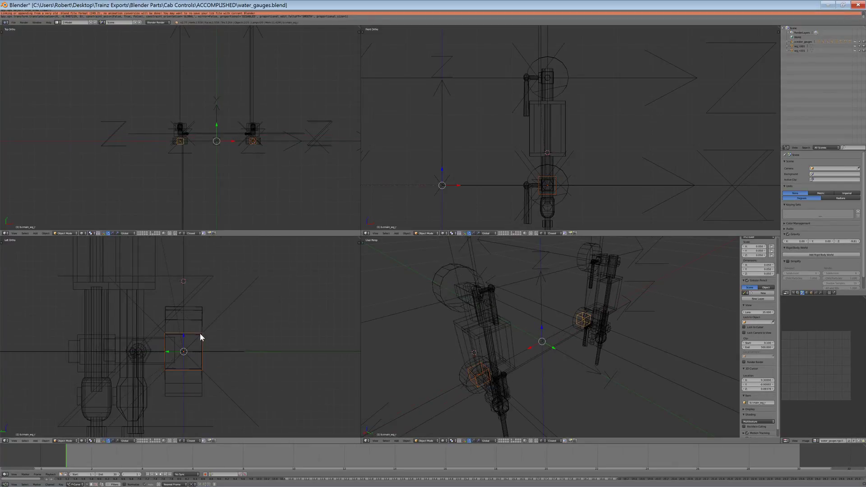
Set snapping to Increment, try moving both main lattices along Y and undo the move
{"action": "left_click", "coordinate": [181, 441]}
{"action": "left_click", "coordinate": [183, 435]}
{"action": "key", "text": "g"}
{"action": "key", "text": "y"}
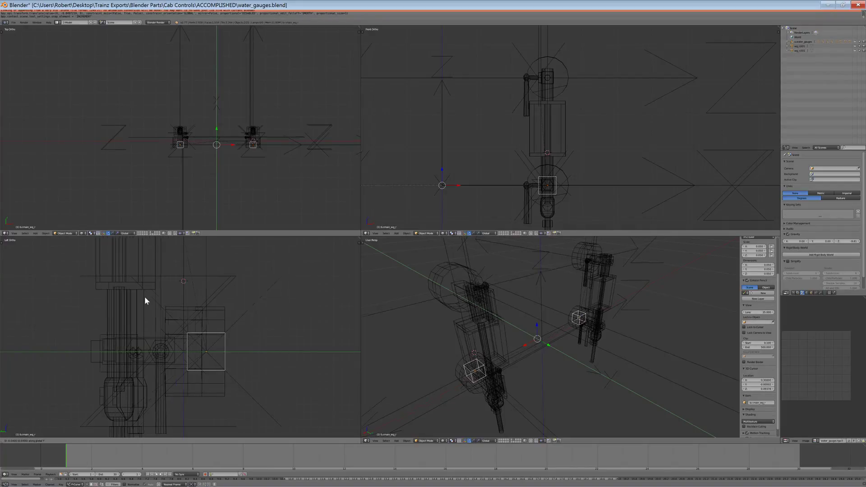
{"action": "left_click", "coordinate": [159, 301]}
{"action": "scroll", "coordinate": [178, 313], "scroll_direction": "down", "scroll_amount": 4}
{"action": "key", "text": "ctrl+z"}
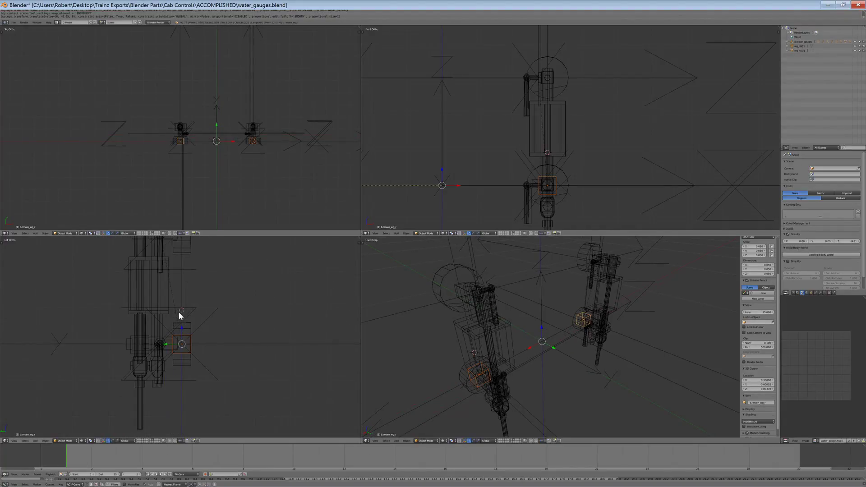
{"action": "key", "text": "ctrl+z"}
{"action": "mouse_move", "coordinate": [508, 324]}
{"action": "middle_mouse_down"}
{"action": "mouse_move", "coordinate": [537, 321]}
{"action": "mouse_move", "coordinate": [517, 316]}
{"action": "middle_mouse_up"}
{"action": "key", "text": "ctrl+z"}
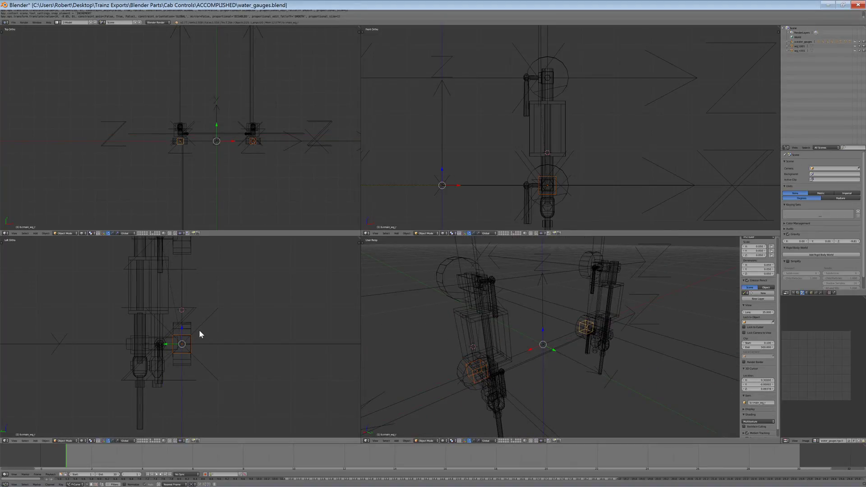
Try once more to shift the two main lattices along Y with increment snapping, and undo it
{"action": "scroll", "coordinate": [199, 334], "scroll_direction": "up", "scroll_amount": 7}
{"action": "scroll", "coordinate": [185, 349], "scroll_direction": "down", "scroll_amount": 3}
{"action": "key", "text": "g"}
{"action": "key", "text": "y"}
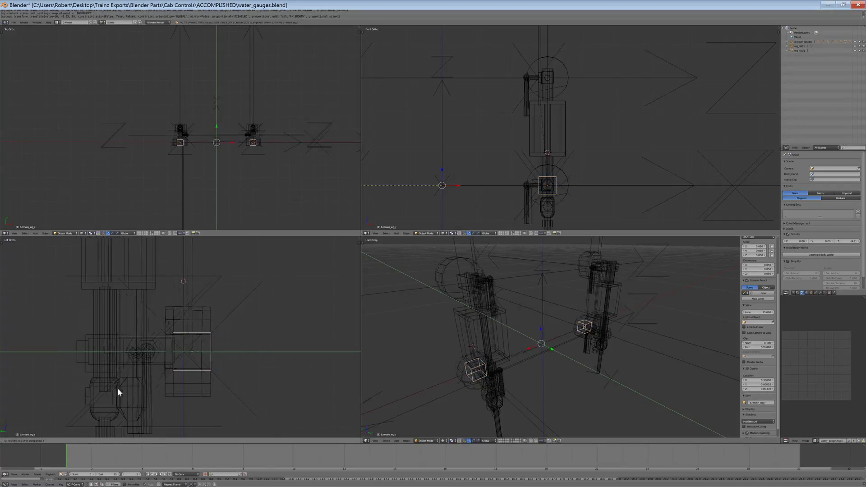
{"action": "left_click", "coordinate": [142, 399]}
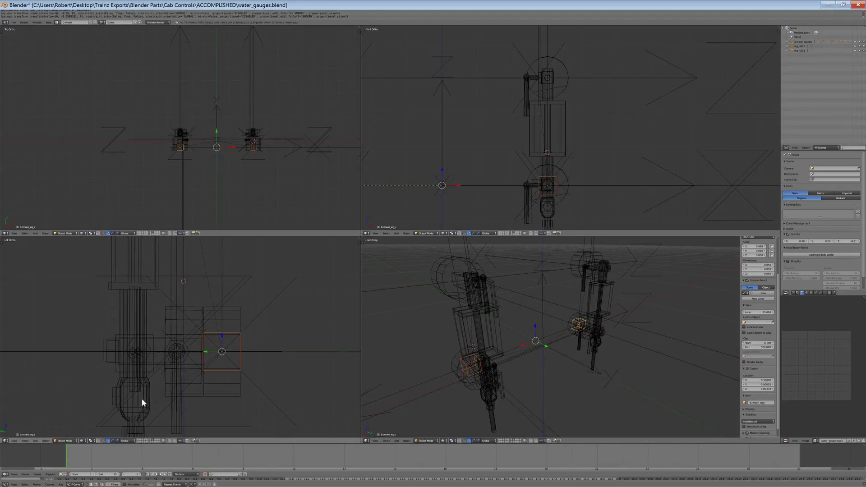
{"action": "key", "text": "ctrl+z"}
Snap the 3D cursor to the main lattice inside the farther gauge's lower fitting
{"action": "right_click", "coordinate": [176, 383]}
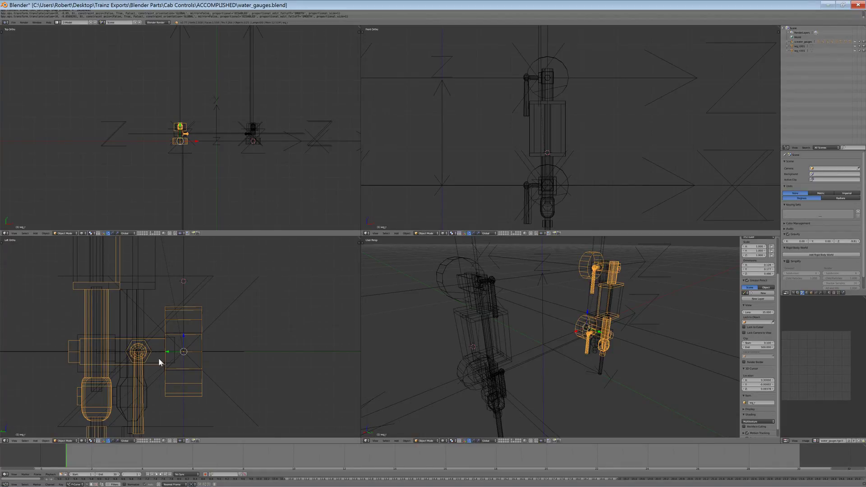
{"action": "right_click", "coordinate": [189, 362]}
{"action": "right_click", "coordinate": [189, 369]}
{"action": "right_click", "coordinate": [191, 361]}
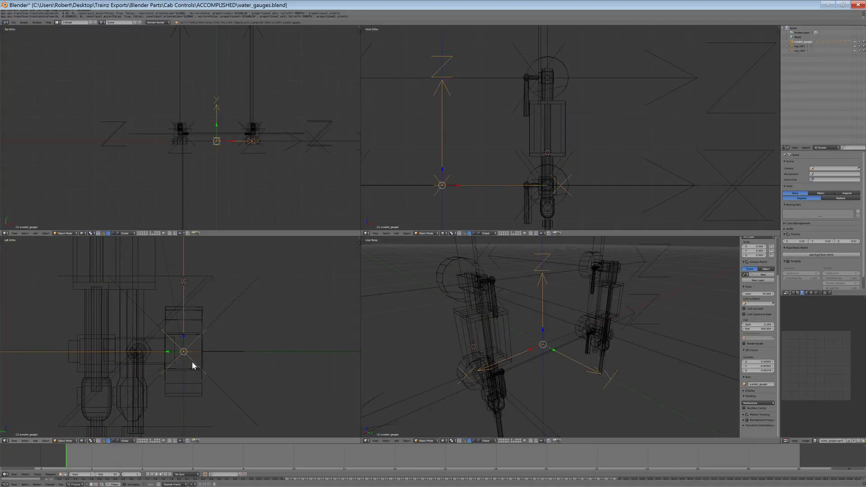
{"action": "right_click", "coordinate": [190, 367]}
{"action": "scroll", "coordinate": [616, 365], "scroll_direction": "up", "scroll_amount": 4}
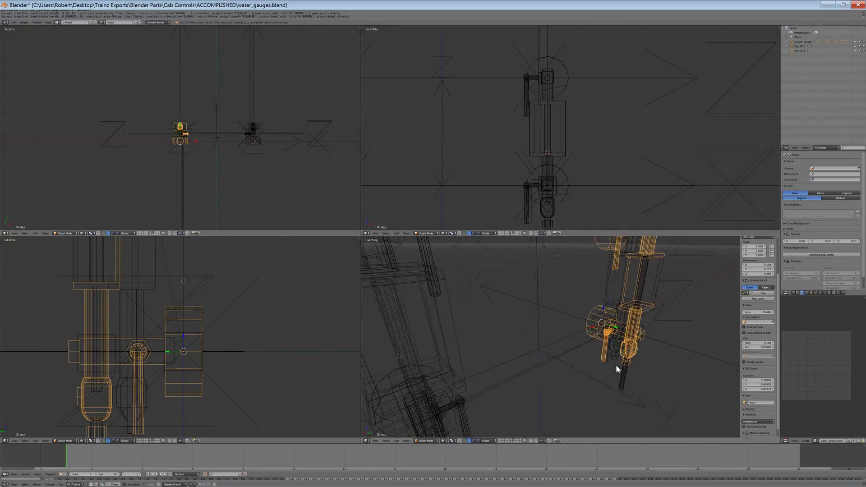
{"action": "right_click", "coordinate": [599, 322]}
{"action": "key", "text": "shift+s"}
{"action": "left_click", "coordinate": [589, 332]}
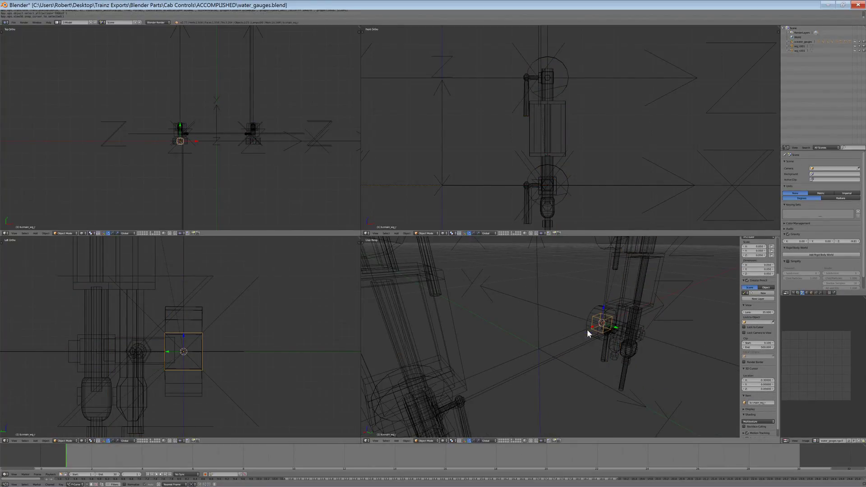
Open the farther gauge's body mesh in Edit Mode and clear its vertex selection
{"action": "middle_click_drag", "start_coordinate": [616, 346], "coordinate": [503, 362]}
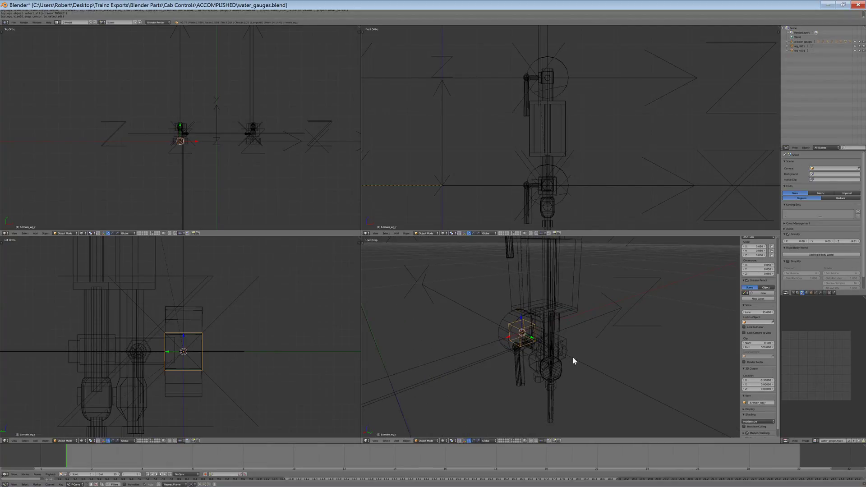
{"action": "right_click", "coordinate": [564, 348]}
{"action": "scroll", "coordinate": [119, 369], "scroll_direction": "down", "scroll_amount": 4}
{"action": "middle_click_drag", "start_coordinate": [120, 374], "coordinate": [141, 361], "text": "shift"}
{"action": "scroll", "coordinate": [127, 370], "scroll_direction": "up", "scroll_amount": 3}
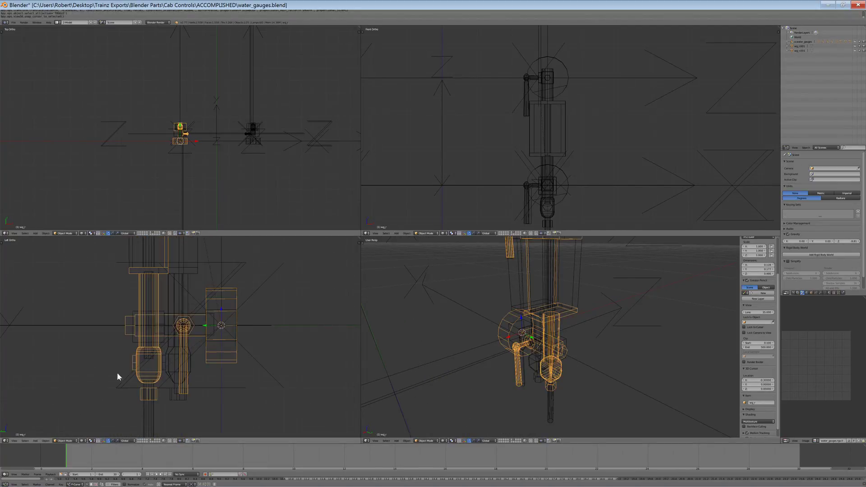
{"action": "left_click", "coordinate": [57, 439]}
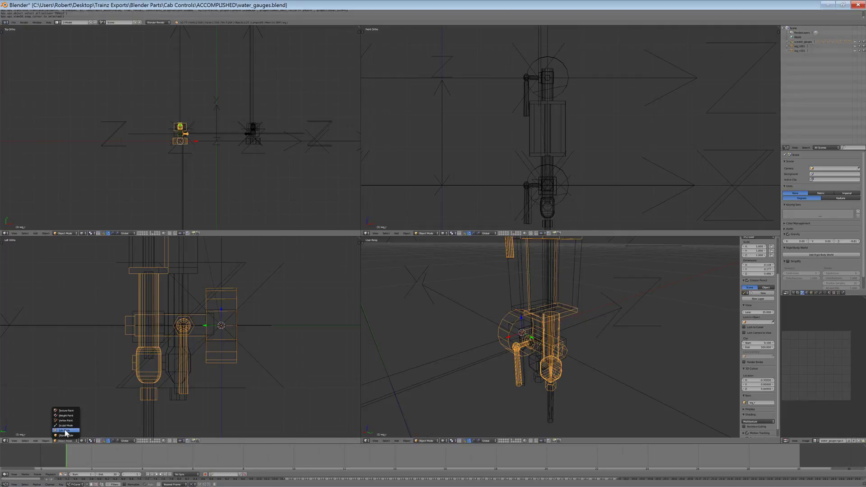
{"action": "left_click", "coordinate": [65, 431]}
{"action": "scroll", "coordinate": [150, 356], "scroll_direction": "up", "scroll_amount": 2}
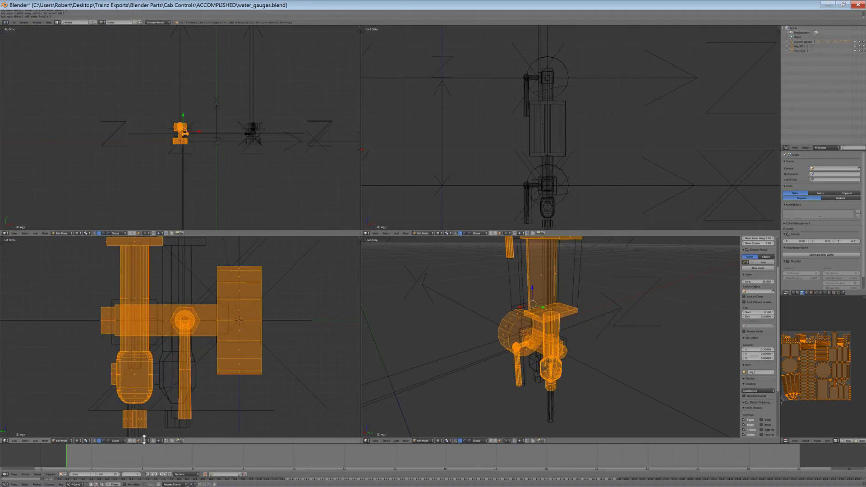
{"action": "key", "text": "a"}
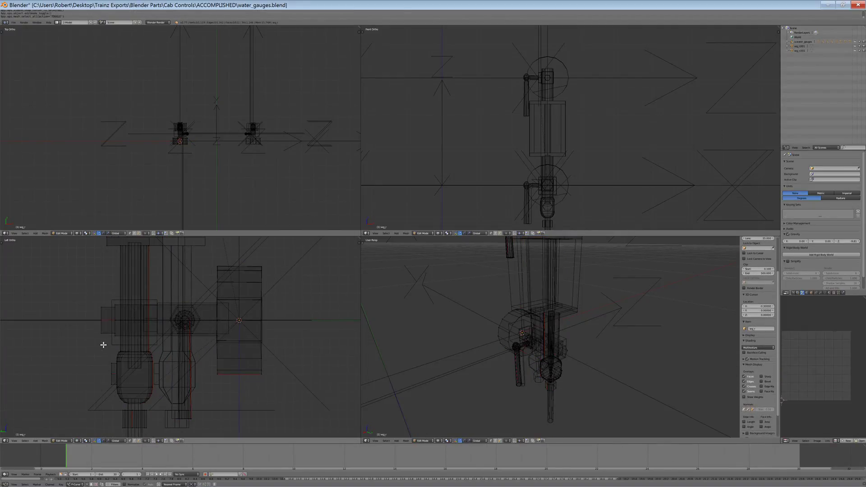
Duplicate the vertex at the lower fitting's outer end, extrude an edge from it and snap the new end to the 3D cursor
{"action": "right_click", "coordinate": [101, 320]}
{"action": "key", "text": "shift+d"}
{"action": "key", "text": "Escape"}
{"action": "key", "text": "ctrl+v"}
{"action": "left_click", "coordinate": [126, 286]}
{"action": "left_click", "coordinate": [126, 286]}
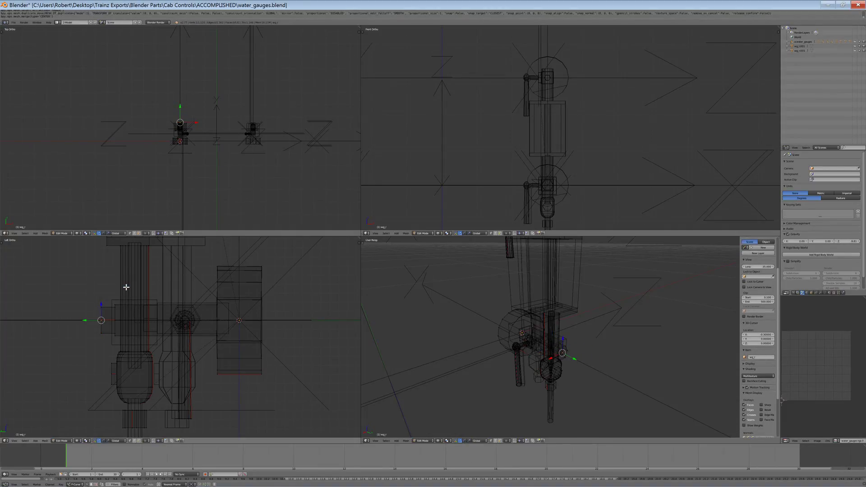
{"action": "key", "text": "e"}
{"action": "left_click", "coordinate": [230, 249]}
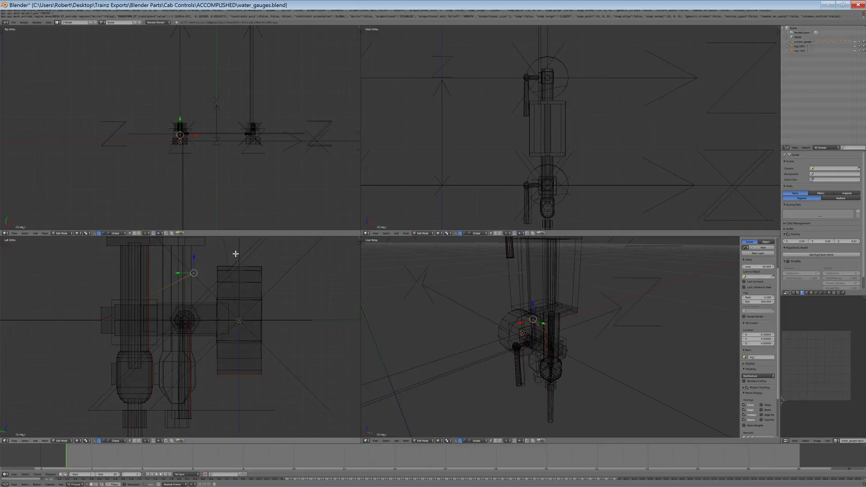
{"action": "key", "text": "shift+s"}
{"action": "left_click", "coordinate": [235, 243]}
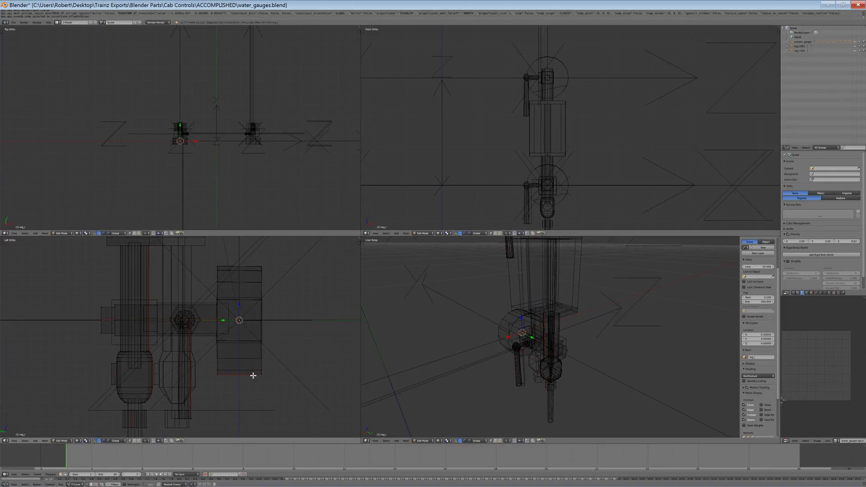
Separate the linked edge from the gauge mesh into its own object and return to Object Mode
{"action": "key", "text": "ctrl+l"}
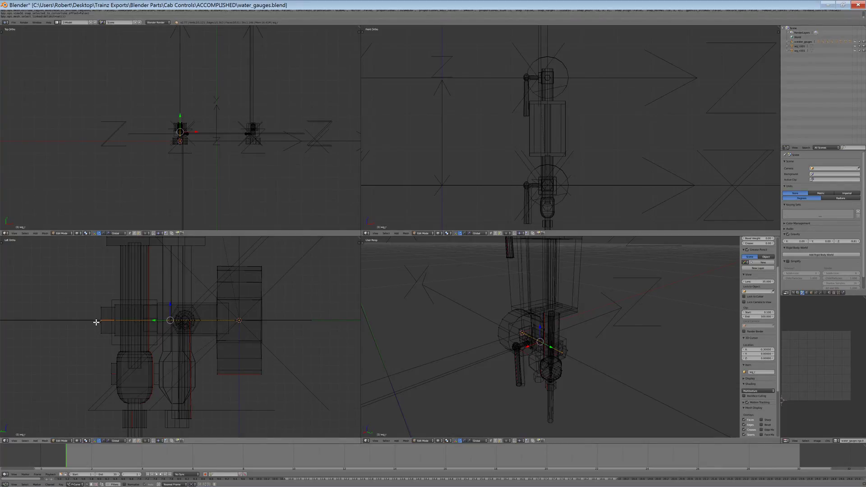
{"action": "key", "text": "p"}
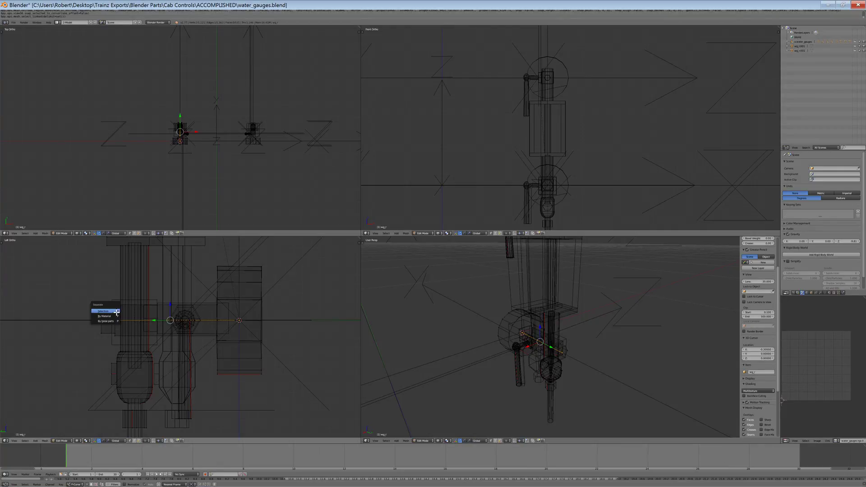
{"action": "left_click", "coordinate": [111, 312]}
{"action": "key", "text": "p"}
{"action": "left_click", "coordinate": [215, 319]}
{"action": "left_click", "coordinate": [61, 441]}
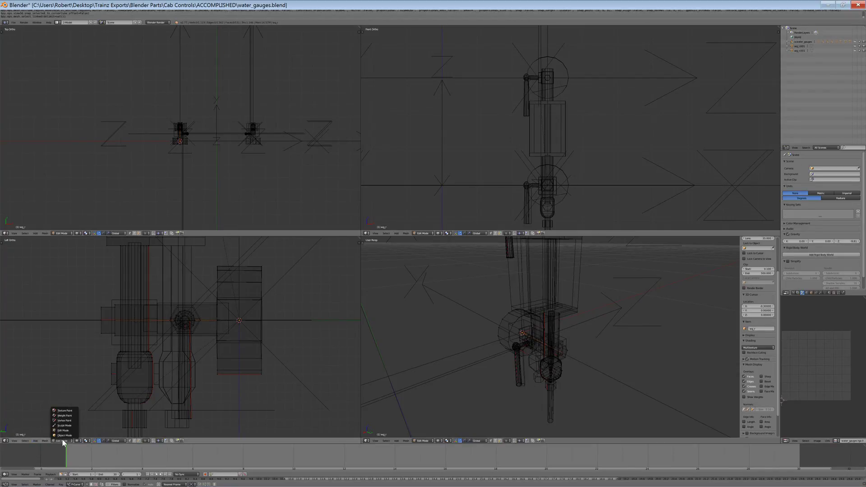
{"action": "left_click", "coordinate": [63, 435]}
Select the separated edge and move it out past the lower fitting's round flange
{"action": "right_click", "coordinate": [103, 319]}
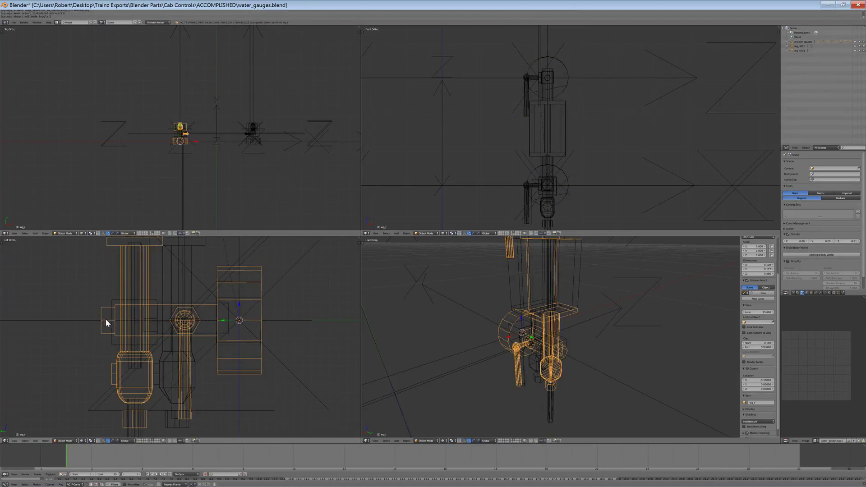
{"action": "right_click", "coordinate": [559, 350]}
{"action": "right_click", "coordinate": [561, 352]}
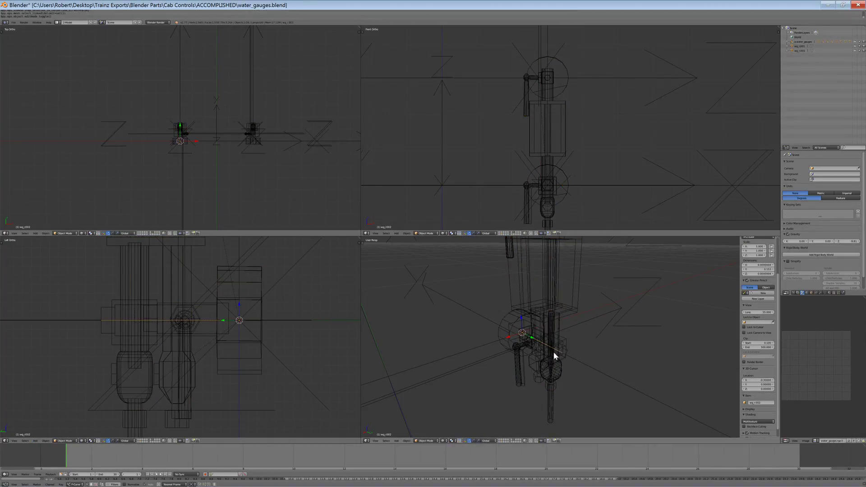
{"action": "key", "text": "g"}
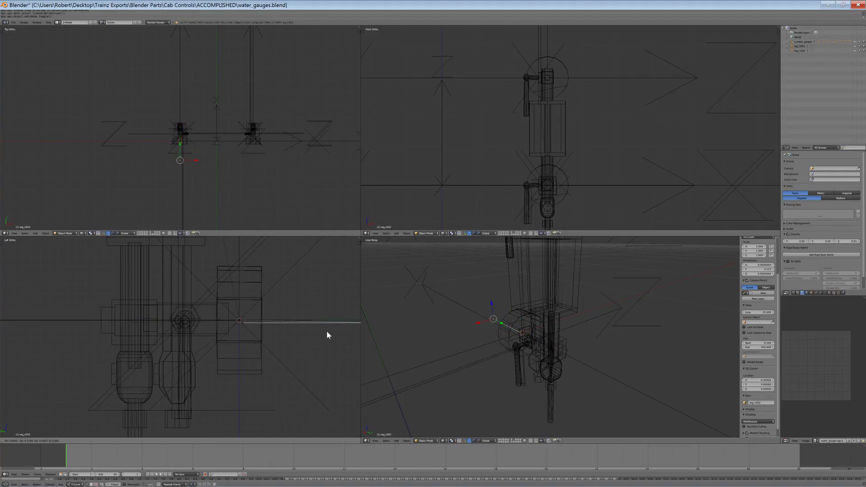
{"action": "left_click", "coordinate": [329, 337]}
{"action": "scroll", "coordinate": [244, 336], "scroll_direction": "down", "scroll_amount": 2}
{"action": "middle_click_drag", "start_coordinate": [245, 337], "coordinate": [226, 341], "text": "shift"}
{"action": "scroll", "coordinate": [207, 341], "scroll_direction": "up", "scroll_amount": 3}
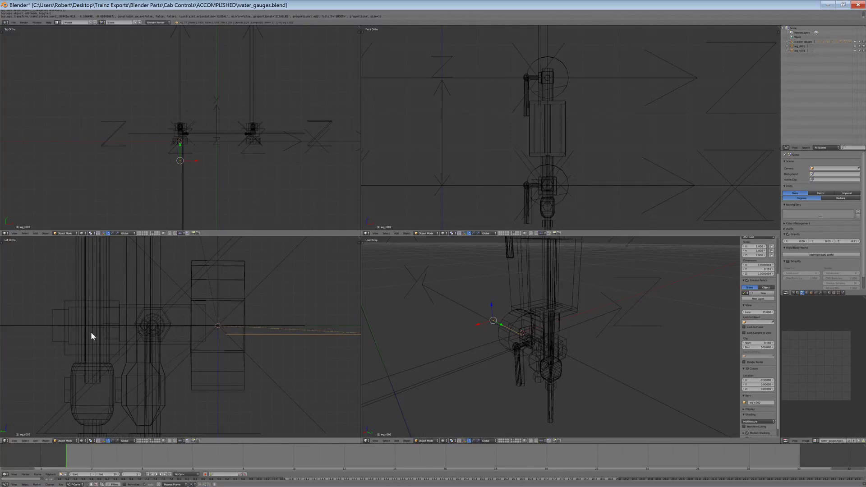
Slide the separated edge along the Y axis toward the lower fitting's round flange
{"action": "key", "text": "g"}
{"action": "key", "text": "y"}
{"action": "left_click", "coordinate": [126, 345]}
{"action": "key", "text": "g"}
{"action": "key", "text": "y"}
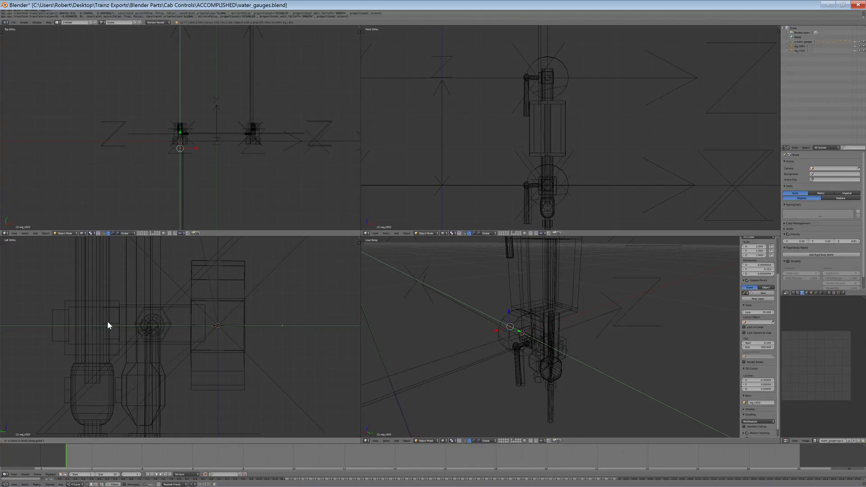
{"action": "left_click", "coordinate": [94, 326]}
Set the snap element to Vertex and slide the edge along Y until its outer end meets the flange's centre
{"action": "left_click", "coordinate": [183, 441]}
{"action": "left_click", "coordinate": [189, 432]}
{"action": "key", "text": "g"}
{"action": "key", "text": "y"}
{"action": "left_click", "coordinate": [105, 324]}
Try to move both gauges' lower flange lattices together along the Y axis and undo the move
{"action": "key", "text": "a"}
{"action": "key", "text": "a"}
{"action": "key", "text": "a"}
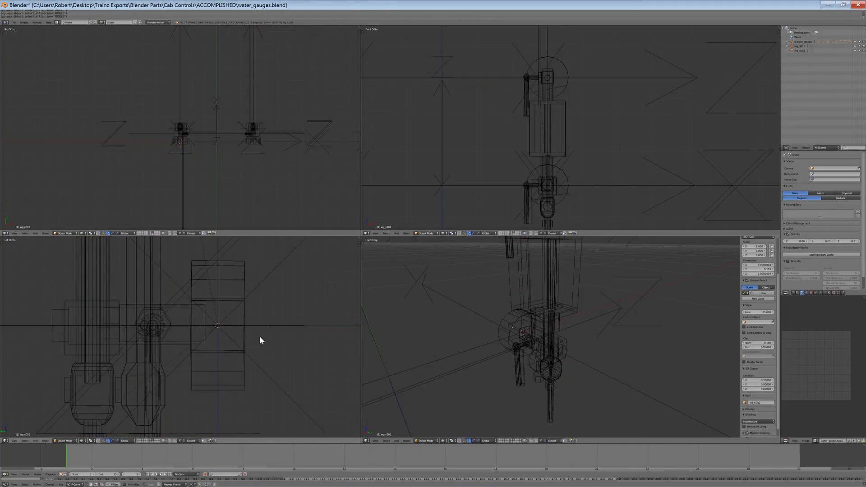
{"action": "right_click", "coordinate": [269, 325]}
{"action": "middle_click_drag", "start_coordinate": [506, 338], "coordinate": [459, 326]}
{"action": "key", "text": "a"}
{"action": "right_click", "coordinate": [453, 315]}
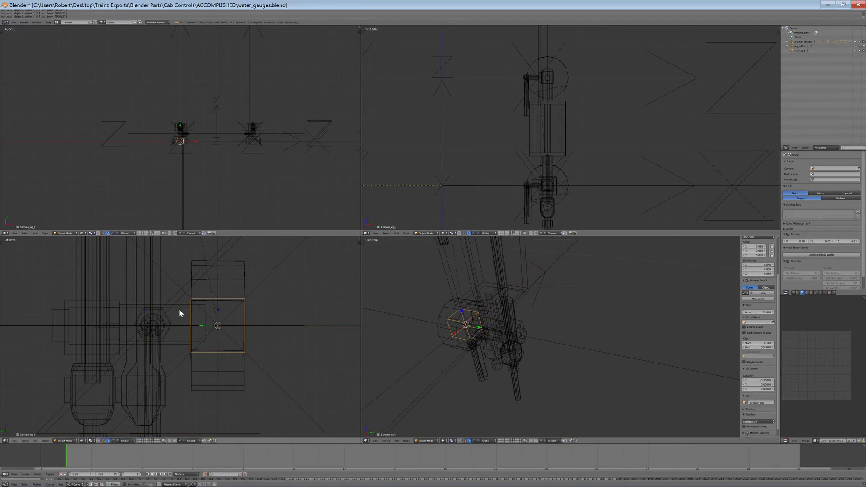
{"action": "right_click", "coordinate": [225, 299], "text": "shift"}
{"action": "key", "text": "g"}
{"action": "key", "text": "y"}
{"action": "left_click", "coordinate": [280, 350]}
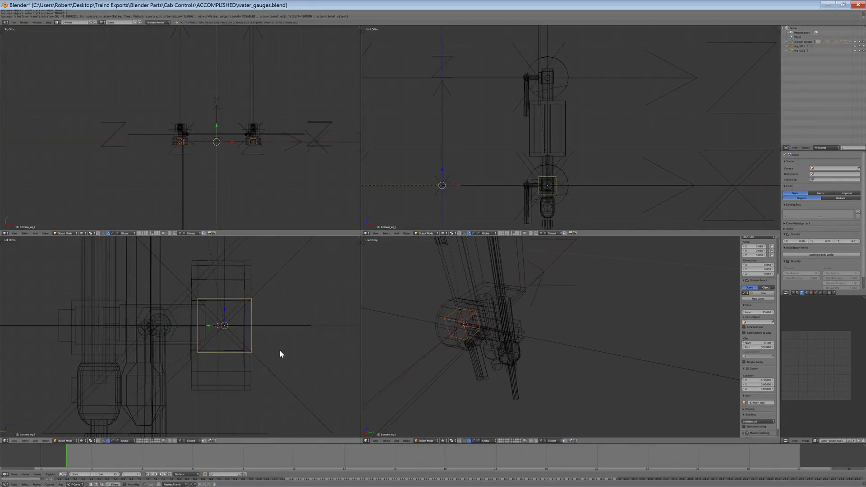
{"action": "key", "text": "ctrl+z"}
Set the top view's pivot point to Individual Origins
{"action": "scroll", "coordinate": [196, 150], "scroll_direction": "up", "scroll_amount": 9}
{"action": "middle_click_drag", "start_coordinate": [271, 158], "coordinate": [210, 134], "text": "shift"}
{"action": "scroll", "coordinate": [211, 135], "scroll_direction": "up", "scroll_amount": 5}
{"action": "scroll", "coordinate": [109, 220], "scroll_direction": "up", "scroll_amount": 3}
{"action": "left_click", "coordinate": [89, 235]}
{"action": "left_click", "coordinate": [106, 215]}
Try the Y-axis move of the lattices again with individual origins and undo it
{"action": "scroll", "coordinate": [135, 206], "scroll_direction": "down", "scroll_amount": 3}
{"action": "key", "text": "g"}
{"action": "key", "text": "y"}
{"action": "left_click", "coordinate": [173, 188]}
{"action": "key", "text": "ctrl+z"}
Clear the separated edge's parent while keeping its transformation, and deselect everything
{"action": "right_click", "coordinate": [175, 191]}
{"action": "key", "text": "alt+p"}
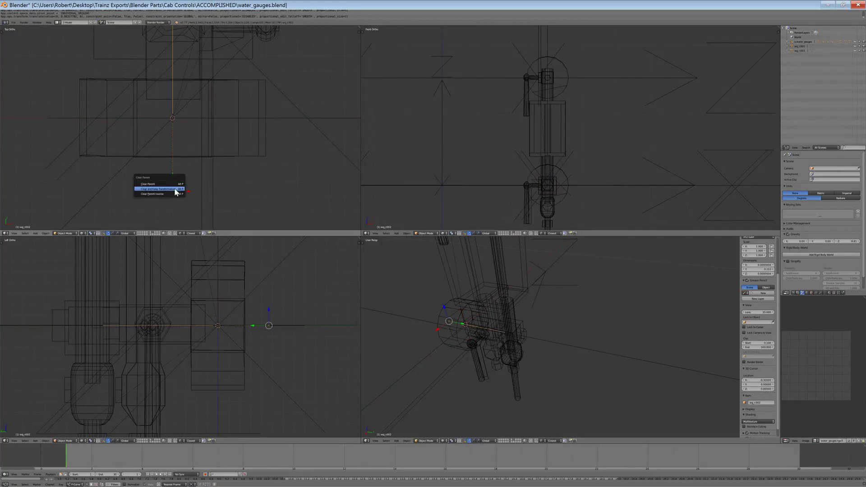
{"action": "left_click", "coordinate": [175, 192]}
{"action": "key", "text": "a"}
Try sliding both lower flange lattices along the Y axis and bring them back to their starting position
{"action": "right_click", "coordinate": [136, 140]}
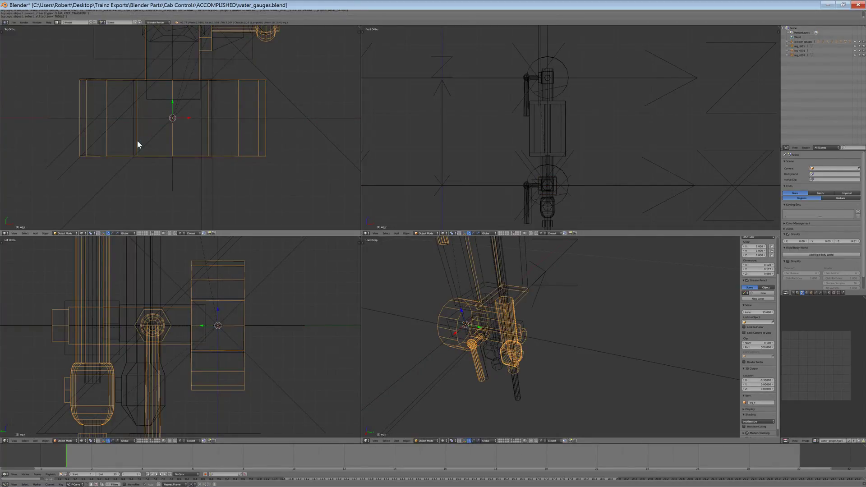
{"action": "right_click", "coordinate": [206, 351]}
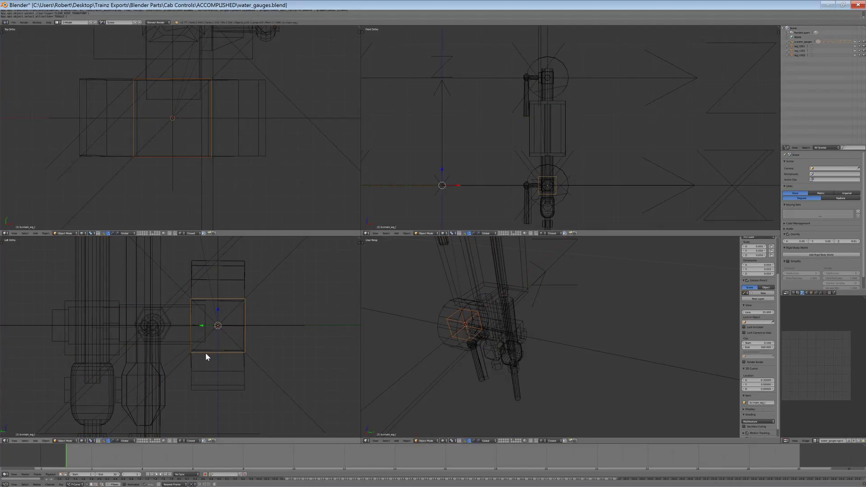
{"action": "key", "text": "g"}
{"action": "key", "text": "y"}
{"action": "left_click", "coordinate": [170, 193]}
{"action": "key", "text": "g"}
{"action": "key", "text": "y"}
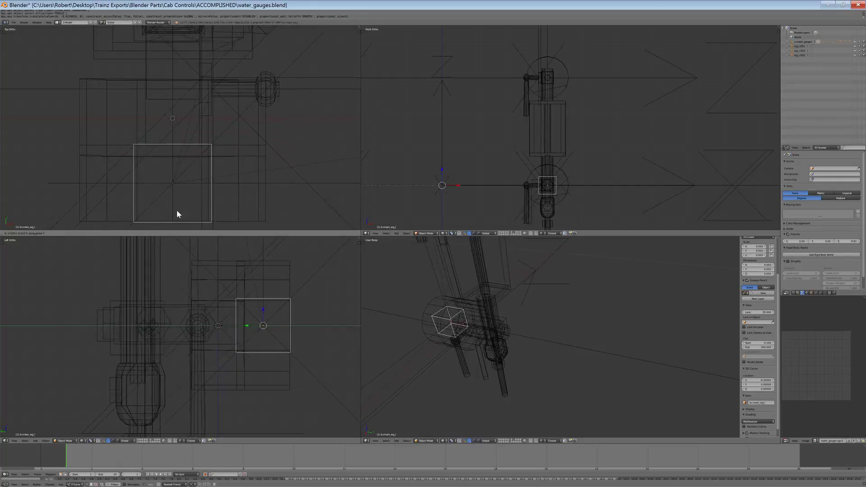
{"action": "left_click", "coordinate": [174, 197]}
{"action": "key", "text": "g"}
{"action": "key", "text": "y"}
{"action": "left_click", "coordinate": [171, 191]}
{"action": "scroll", "coordinate": [172, 192], "scroll_direction": "down", "scroll_amount": 3}
{"action": "key", "text": "g"}
{"action": "key", "text": "y"}
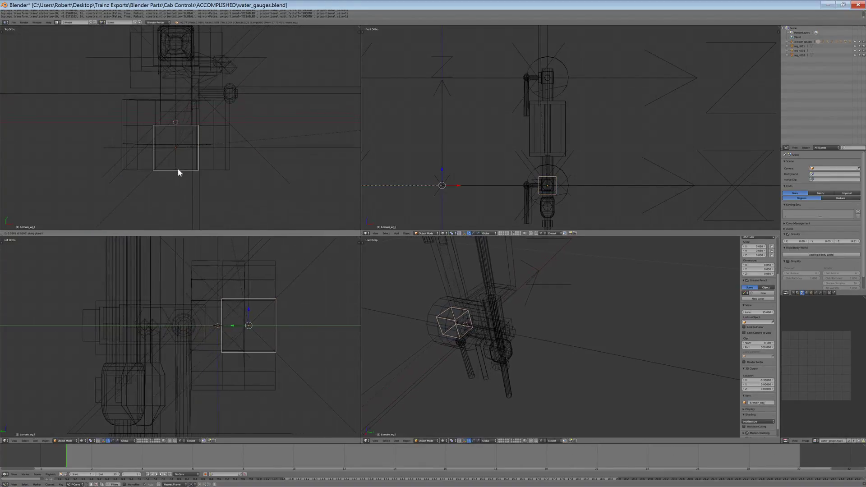
{"action": "left_click", "coordinate": [177, 156]}
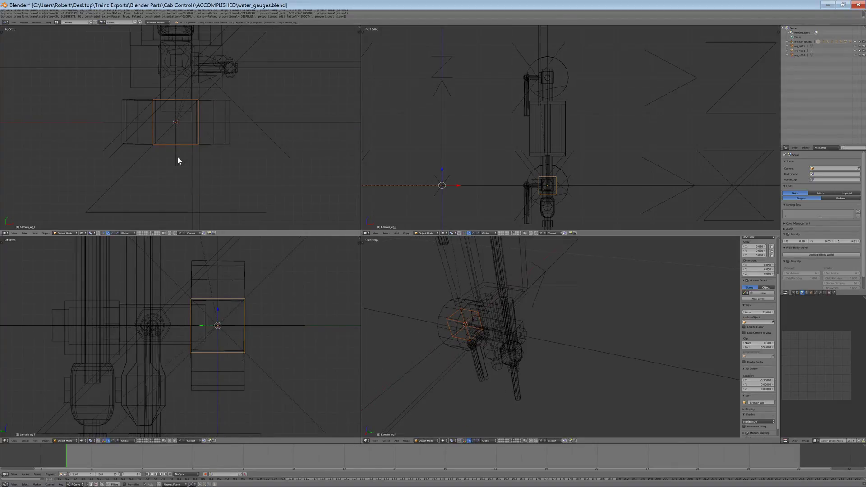
Select the reference edge and open it in Edit Mode with its vertex selection reset
{"action": "right_click", "coordinate": [268, 331]}
{"action": "right_click", "coordinate": [175, 160]}
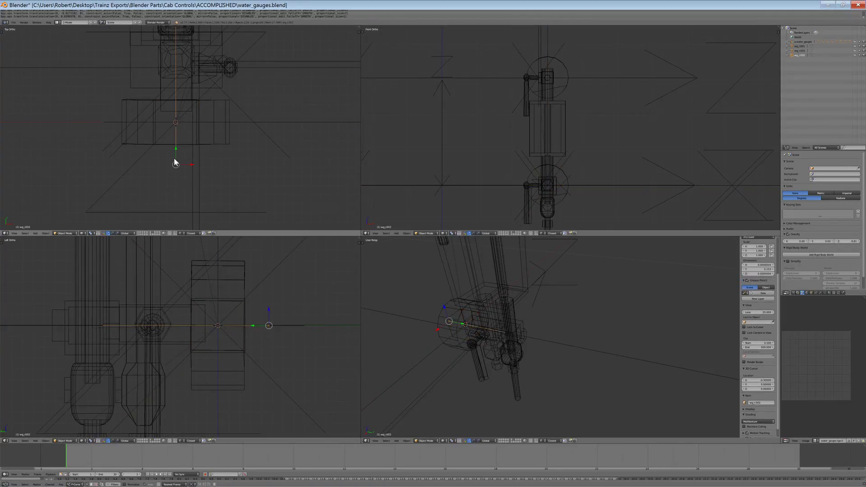
{"action": "scroll", "coordinate": [176, 163], "scroll_direction": "up", "scroll_amount": 3}
{"action": "left_click", "coordinate": [63, 234]}
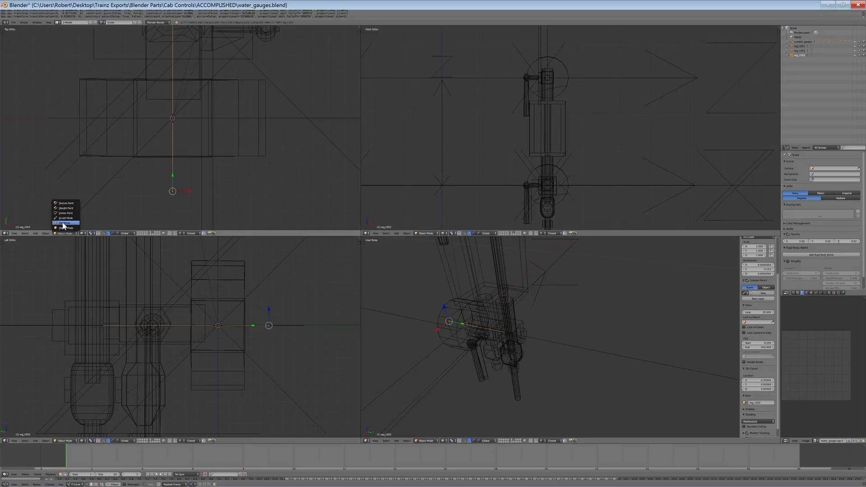
{"action": "left_click", "coordinate": [64, 223]}
{"action": "key", "text": "a"}
{"action": "key", "text": "a"}
Slide the reference edge's outer end along the Y axis toward the flange's back face
{"action": "scroll", "coordinate": [240, 285], "scroll_direction": "up", "scroll_amount": 6}
{"action": "key", "text": "g"}
{"action": "key", "text": "y"}
{"action": "left_click", "coordinate": [166, 316]}
{"action": "scroll", "coordinate": [172, 325], "scroll_direction": "down", "scroll_amount": 4}
{"action": "scroll", "coordinate": [174, 334], "scroll_direction": "up", "scroll_amount": 3}
{"action": "key", "text": "g"}
{"action": "key", "text": "y"}
{"action": "left_click", "coordinate": [169, 320], "text": "ctrl"}
Fine-adjust the edge's outer end along Y to line up with the flange's back face
{"action": "scroll", "coordinate": [168, 318], "scroll_direction": "up", "scroll_amount": 5}
{"action": "middle_click_drag", "start_coordinate": [166, 315], "coordinate": [185, 329], "text": "shift"}
{"action": "scroll", "coordinate": [185, 328], "scroll_direction": "up", "scroll_amount": 3}
{"action": "key", "text": "g"}
{"action": "key", "text": "y"}
{"action": "left_click", "coordinate": [164, 304]}
{"action": "scroll", "coordinate": [159, 306], "scroll_direction": "down", "scroll_amount": 5}
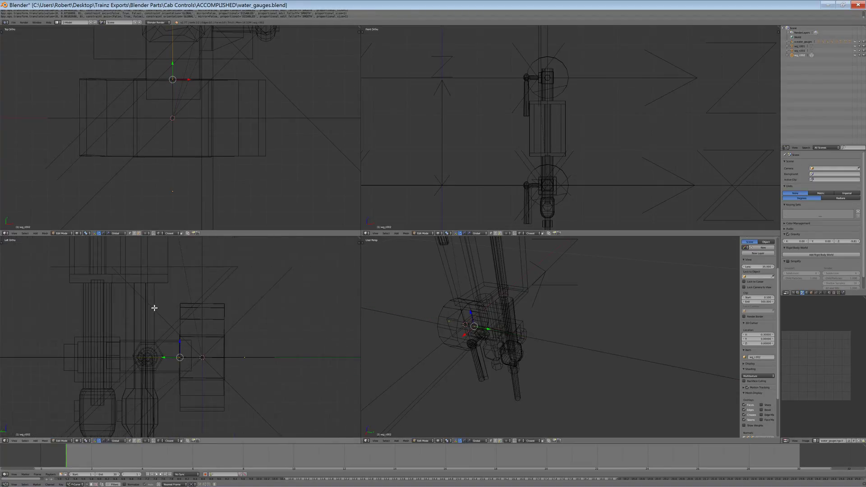
Move the edge's outer end along Y into the flange and return to Object Mode
{"action": "key", "text": "g"}
{"action": "key", "text": "y"}
{"action": "left_click", "coordinate": [203, 369]}
{"action": "left_click", "coordinate": [66, 440]}
{"action": "left_click", "coordinate": [63, 444]}
Open the lower flange's lattice in Edit Mode and clear its point selection
{"action": "right_click", "coordinate": [179, 343]}
{"action": "left_click", "coordinate": [65, 441]}
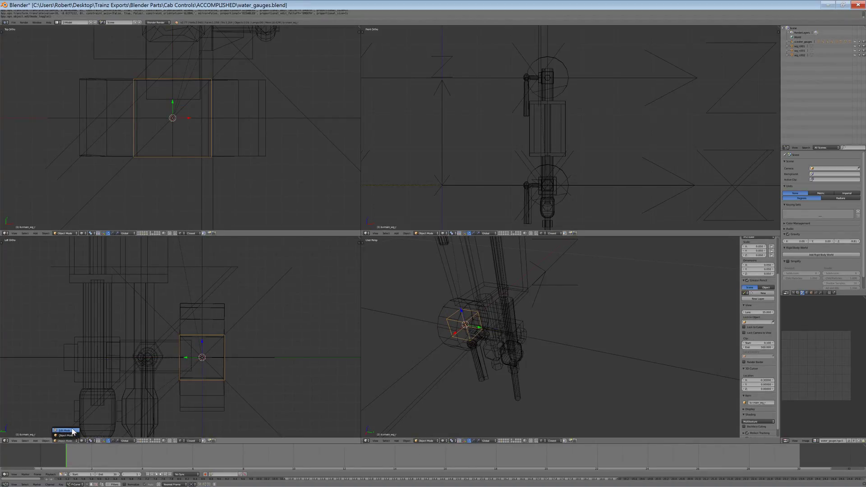
{"action": "left_click", "coordinate": [71, 431]}
{"action": "key", "text": "a"}
{"action": "key", "text": "a"}
Select the lattice points on the flange's back face, snap the 3D cursor to them and return to Object Mode
{"action": "key", "text": "b"}
{"action": "left_click_drag", "start_coordinate": [198, 412], "coordinate": [151, 296]}
{"action": "key", "text": "shift+s"}
{"action": "key", "text": "a"}
{"action": "key", "text": "a"}
{"action": "key", "text": "b"}
{"action": "left_click_drag", "start_coordinate": [193, 405], "coordinate": [135, 277]}
{"action": "key", "text": "shift+s"}
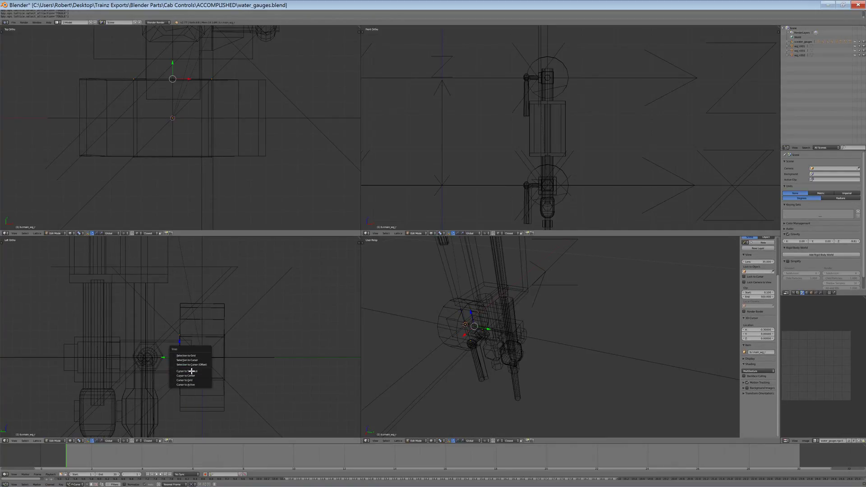
{"action": "left_click", "coordinate": [189, 371]}
{"action": "key", "text": "Tab"}
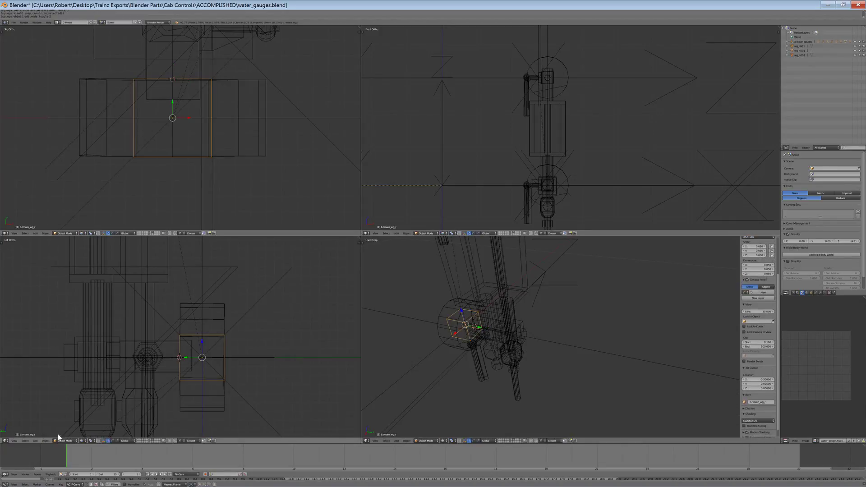
Open the reference edge in Edit Mode and select only its outer-end vertex
{"action": "right_click", "coordinate": [172, 147]}
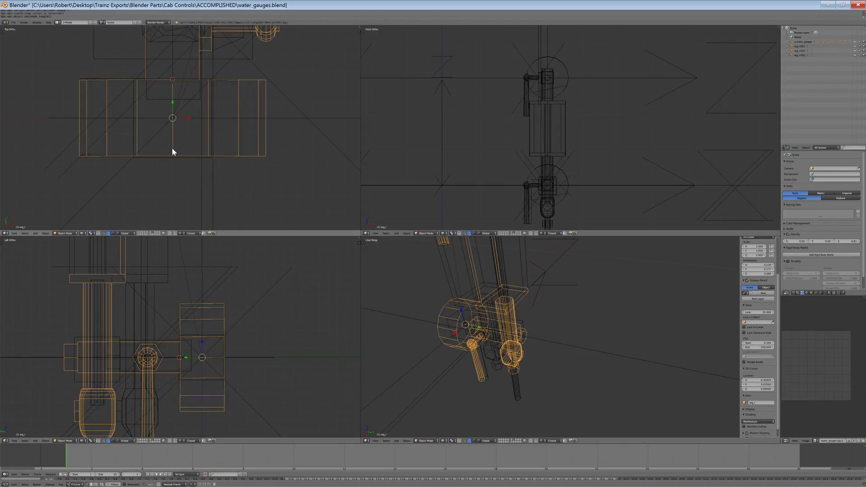
{"action": "right_click", "coordinate": [172, 83]}
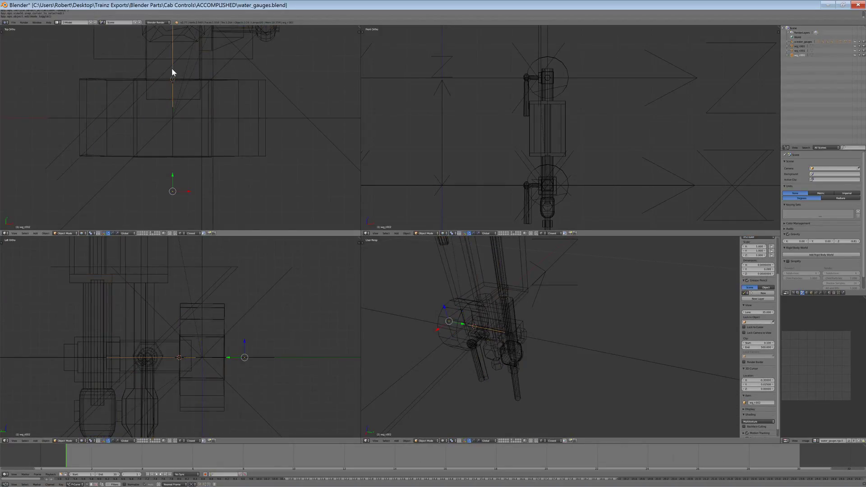
{"action": "key", "text": "ctrl+z"}
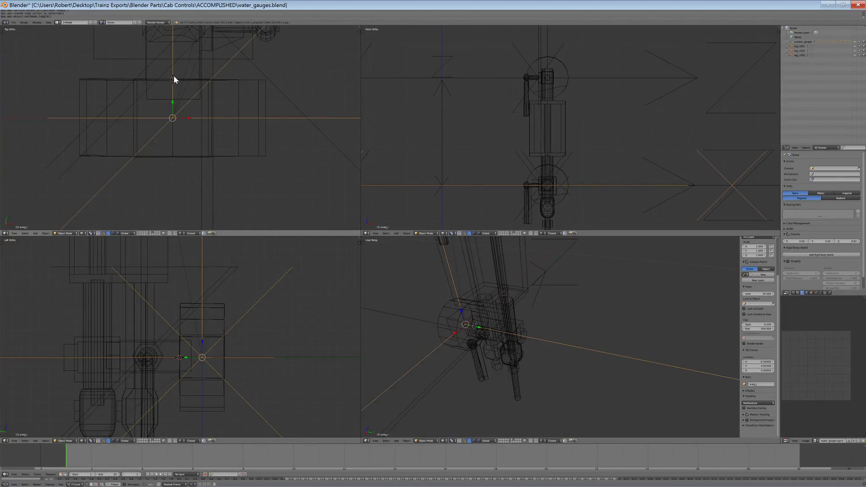
{"action": "right_click", "coordinate": [173, 74]}
{"action": "left_click", "coordinate": [66, 233]}
{"action": "left_click", "coordinate": [66, 222]}
{"action": "key", "text": "a"}
{"action": "key", "text": "b"}
{"action": "left_click_drag", "start_coordinate": [220, 136], "coordinate": [148, 83]}
Snap the edge's outer-end vertex to the 3D cursor, select the whole edge and return to Object Mode
{"action": "key", "text": "shift+s"}
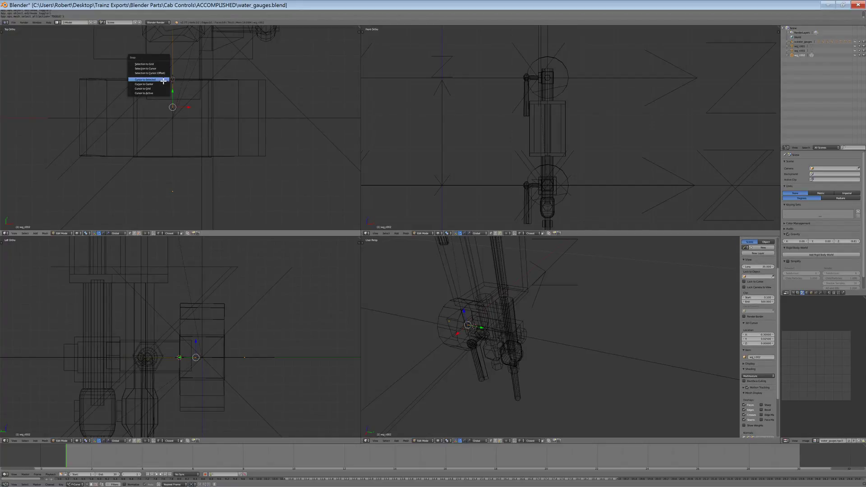
{"action": "left_click", "coordinate": [151, 70]}
{"action": "key", "text": "a"}
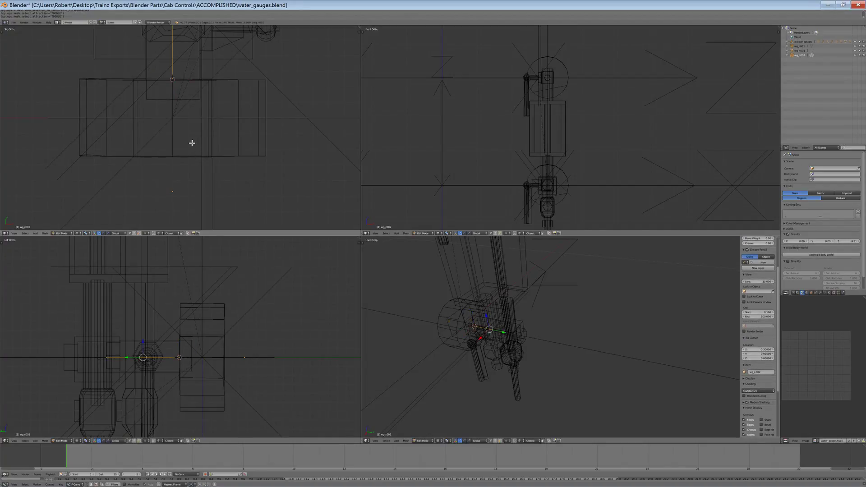
{"action": "left_click", "coordinate": [62, 233]}
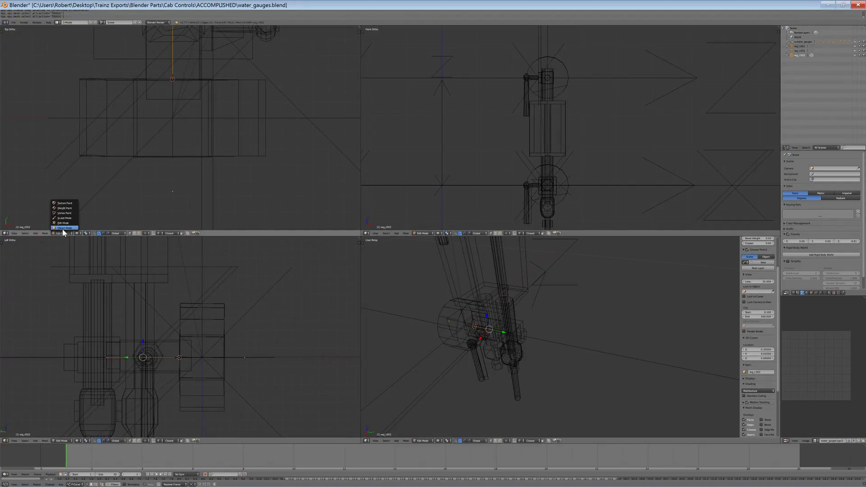
{"action": "left_click", "coordinate": [64, 228]}
Examine how the reference edge lines up with the flange and the gauge body around the lower fitting
{"action": "mouse_move", "coordinate": [459, 323]}
{"action": "middle_mouse_down"}
{"action": "mouse_move", "coordinate": [577, 356]}
{"action": "mouse_move", "coordinate": [466, 335]}
{"action": "middle_mouse_up"}
{"action": "scroll", "coordinate": [114, 391], "scroll_direction": "up", "scroll_amount": 3}
{"action": "middle_click_drag", "start_coordinate": [85, 391], "coordinate": [230, 367], "text": "shift"}
{"action": "scroll", "coordinate": [128, 373], "scroll_direction": "down", "scroll_amount": 2}
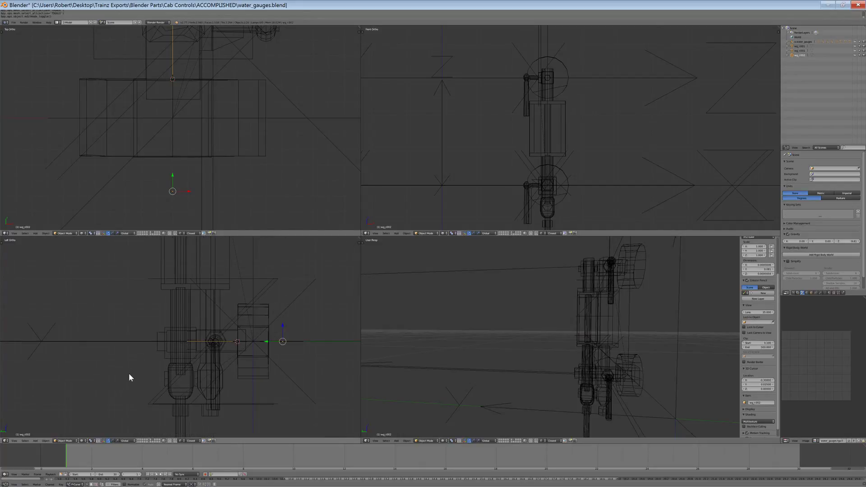
{"action": "middle_click_drag", "start_coordinate": [129, 372], "coordinate": [148, 367], "text": "shift"}
{"action": "scroll", "coordinate": [148, 367], "scroll_direction": "up", "scroll_amount": 2}
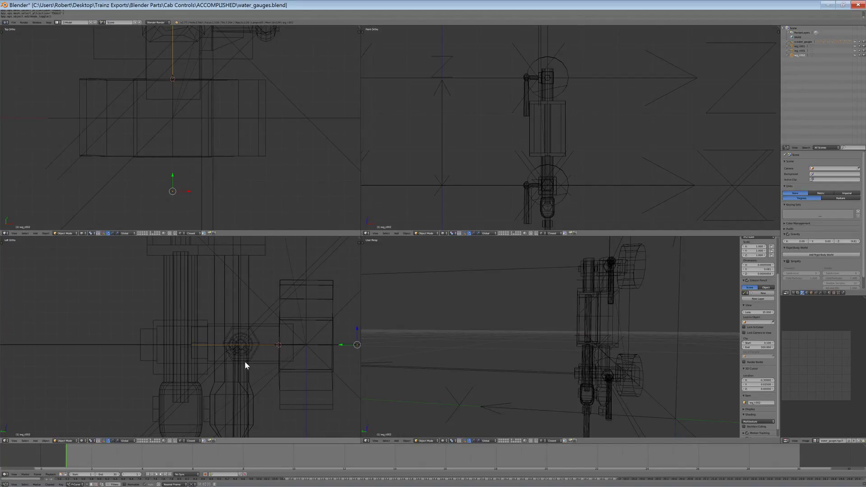
{"action": "scroll", "coordinate": [238, 364], "scroll_direction": "down", "scroll_amount": 2}
{"action": "middle_click_drag", "start_coordinate": [265, 356], "coordinate": [191, 353], "text": "shift"}
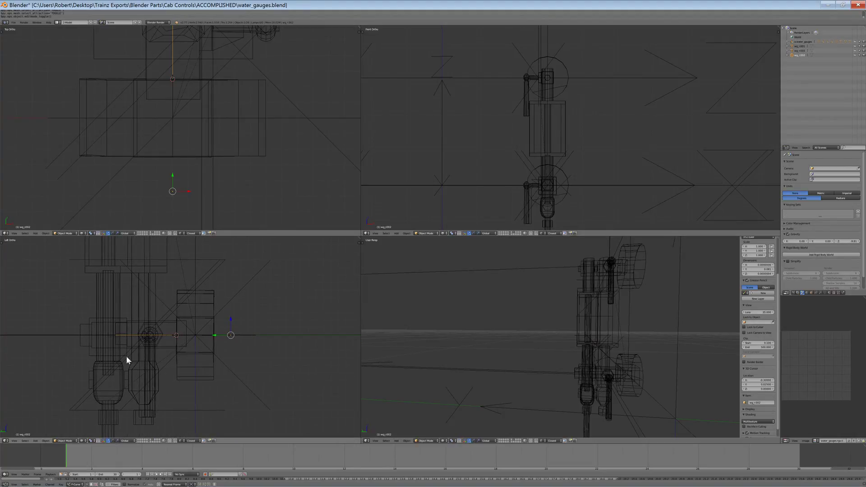
{"action": "right_click", "coordinate": [77, 332]}
{"action": "right_click", "coordinate": [88, 342]}
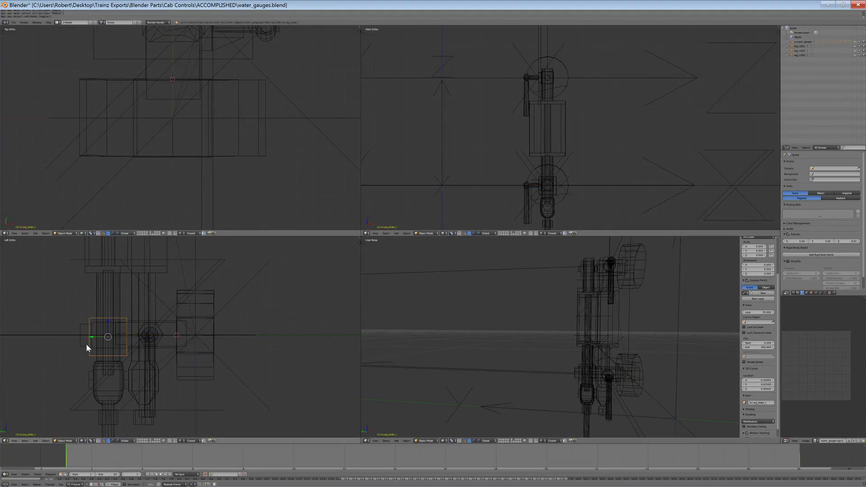
{"action": "right_click", "coordinate": [85, 346]}
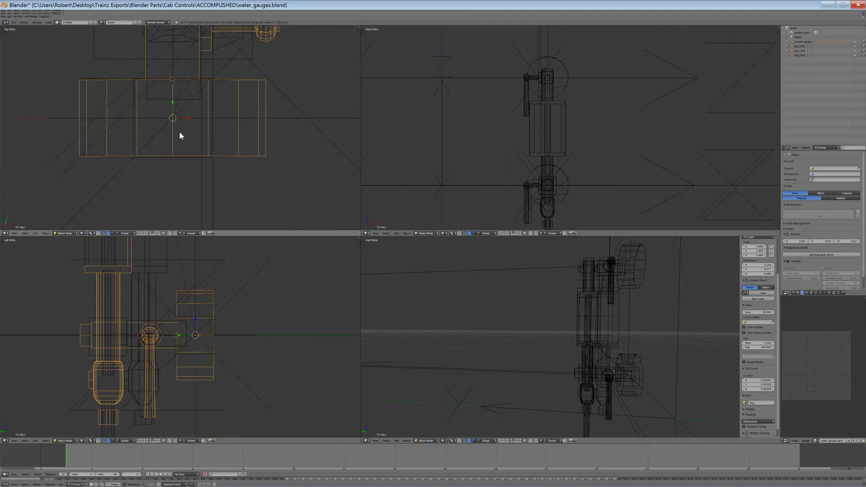
Open the reference edge in Edit Mode and select the vertex at its inner end
{"action": "right_click", "coordinate": [172, 74]}
{"action": "left_click", "coordinate": [64, 233]}
{"action": "left_click", "coordinate": [67, 223]}
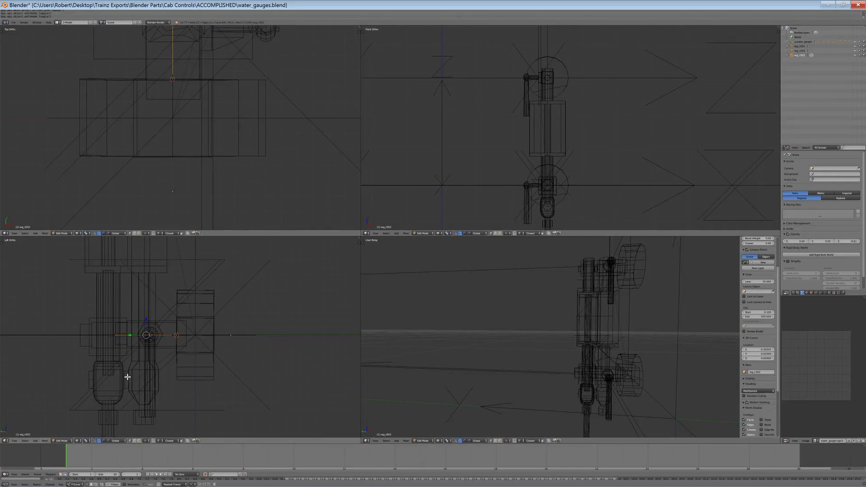
{"action": "key", "text": "b"}
{"action": "left_click_drag", "start_coordinate": [129, 355], "coordinate": [80, 304]}
Adjust the reference edge's inner end along the Y axis at the gauge's vertical tube
{"action": "key", "text": "g"}
{"action": "key", "text": "y"}
{"action": "left_click", "coordinate": [93, 334]}
{"action": "key", "text": "a"}
{"action": "key", "text": "g"}
{"action": "key", "text": "y"}
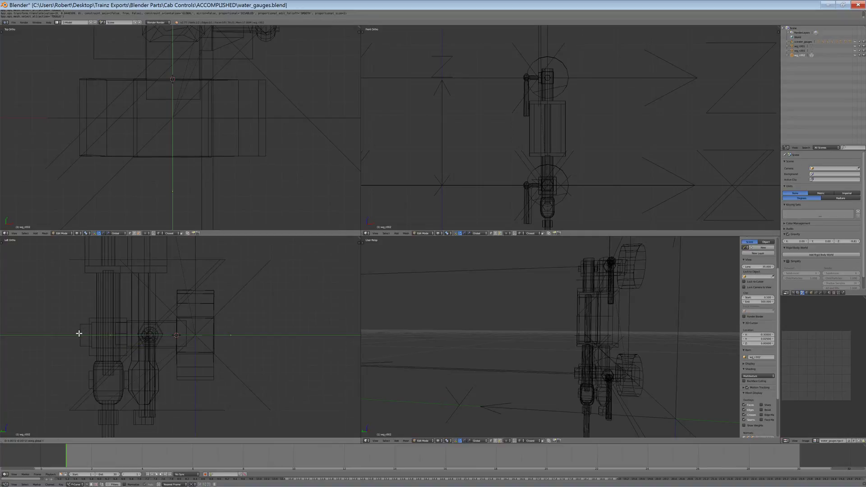
{"action": "left_click", "coordinate": [81, 330]}
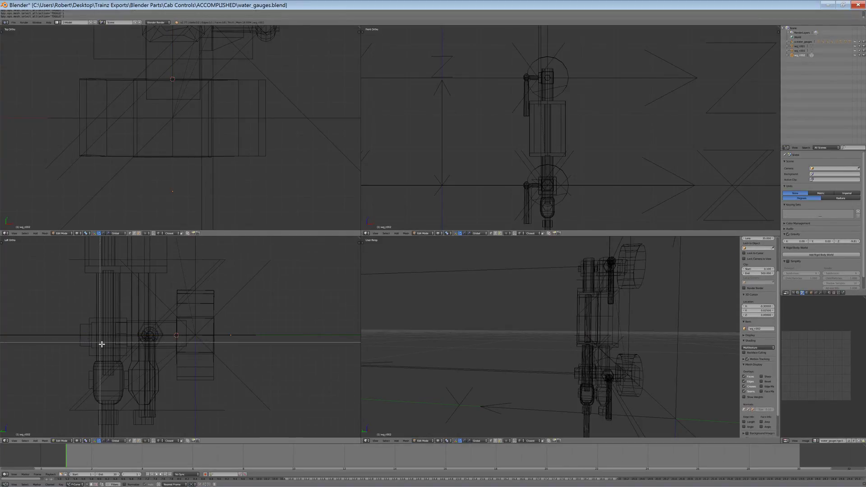
{"action": "scroll", "coordinate": [131, 325], "scroll_direction": "up", "scroll_amount": 7}
{"action": "key", "text": "g"}
{"action": "key", "text": "y"}
{"action": "left_click", "coordinate": [222, 365]}
Clear the selection and select only the edge's inner-end vertex inside the gauge body
{"action": "scroll", "coordinate": [165, 345], "scroll_direction": "down", "scroll_amount": 5}
{"action": "key", "text": "a"}
{"action": "key", "text": "a"}
{"action": "middle_click_drag", "start_coordinate": [210, 348], "coordinate": [188, 358], "text": "shift"}
{"action": "key", "text": "a"}
{"action": "key", "text": "b"}
{"action": "left_click_drag", "start_coordinate": [176, 362], "coordinate": [151, 328]}
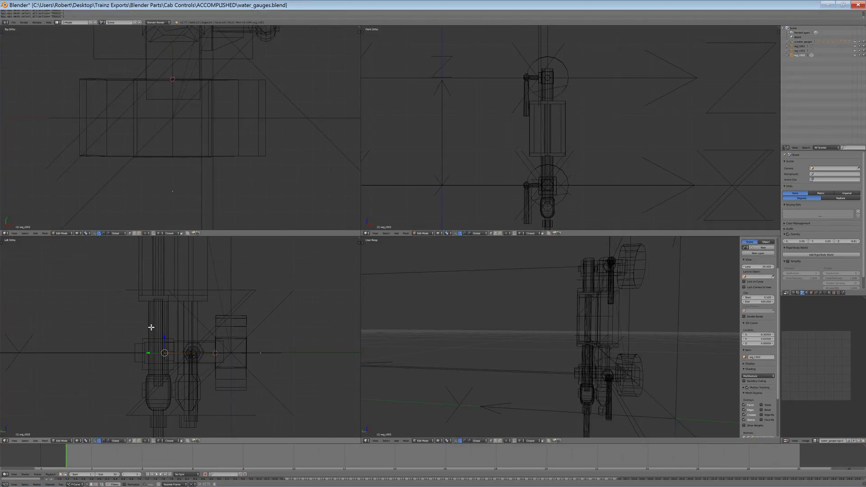
Try moving the inner-end vertex along the Y axis toward the flange and undo the change
{"action": "scroll", "coordinate": [151, 328], "scroll_direction": "up", "scroll_amount": 2}
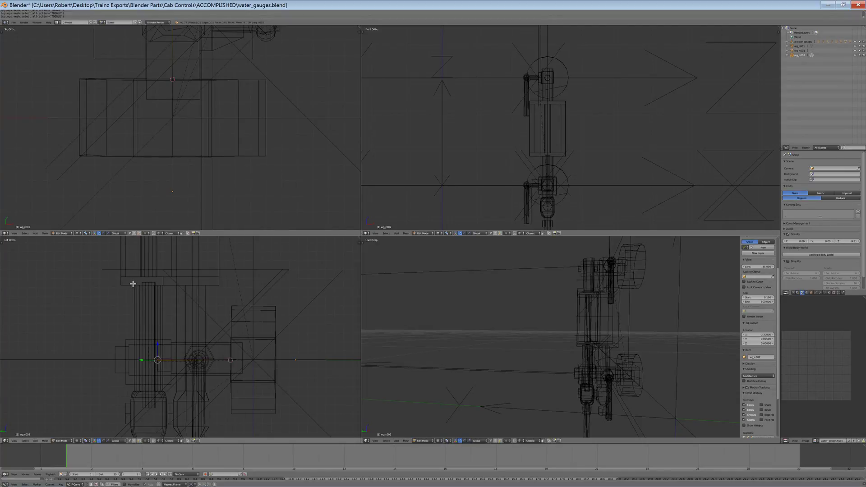
{"action": "key", "text": "g"}
{"action": "key", "text": "y"}
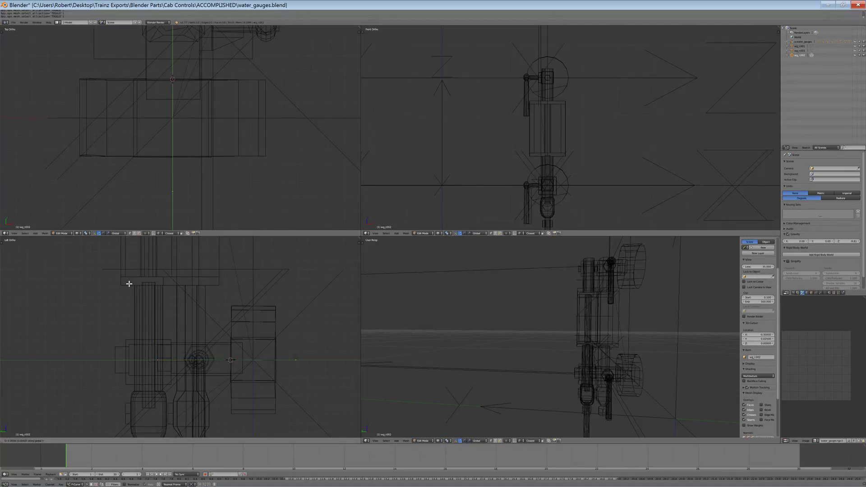
{"action": "left_click", "coordinate": [169, 283]}
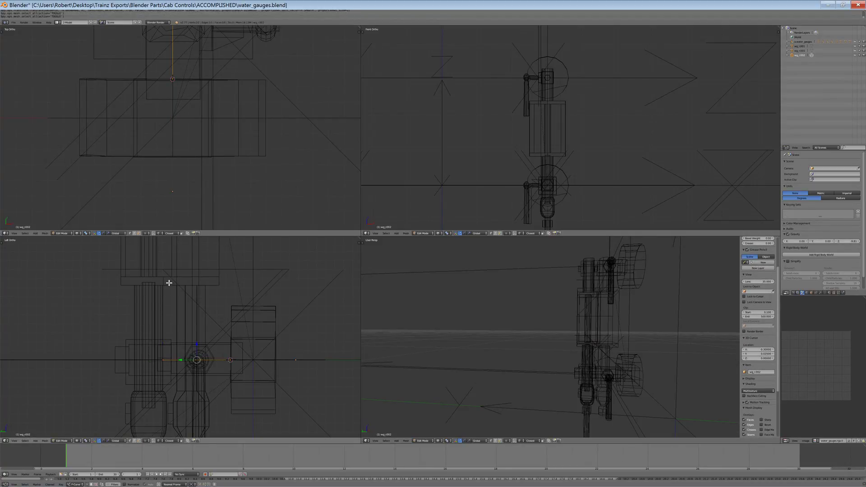
{"action": "key", "text": "ctrl+z"}
{"action": "key", "text": "ctrl+z"}
{"action": "key", "text": "ctrl+z"}
Leave Edit Mode on the reference edge and quit Blender without saving the water_gauges file
{"action": "scroll", "coordinate": [136, 151], "scroll_direction": "down", "scroll_amount": 6}
{"action": "scroll", "coordinate": [137, 144], "scroll_direction": "down", "scroll_amount": 3}
{"action": "scroll", "coordinate": [139, 149], "scroll_direction": "up", "scroll_amount": 3}
{"action": "left_click", "coordinate": [62, 233]}
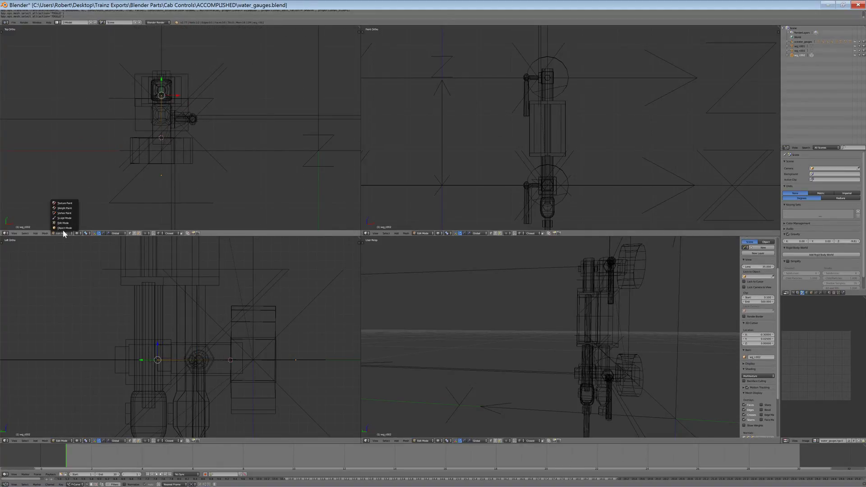
{"action": "left_click", "coordinate": [64, 228]}
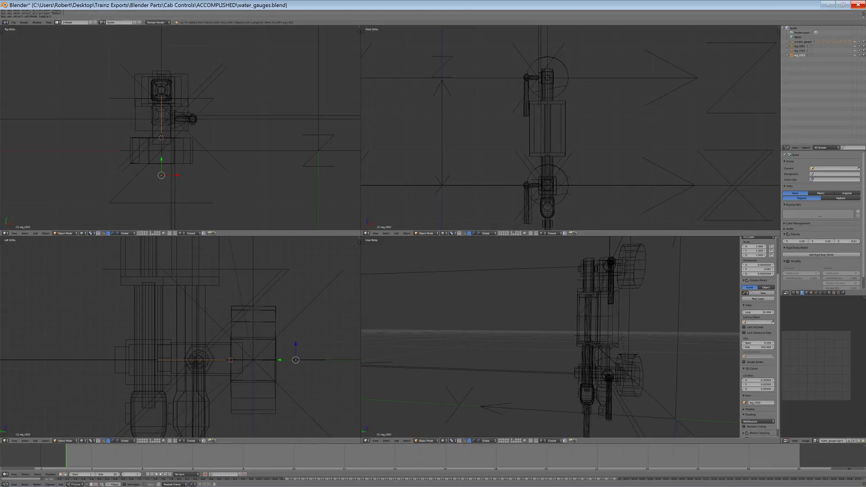
{"action": "left_click", "coordinate": [859, 5]}
{"action": "left_click", "coordinate": [442, 280]}
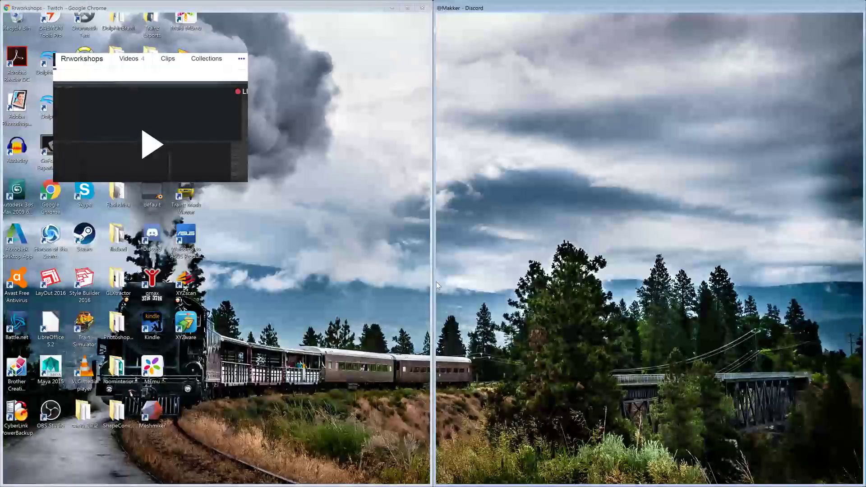
Switch to Windows Explorer and reopen water_gauges from the ACCOMPLISHED folder in a maximized Blender window
{"action": "right_click", "coordinate": [56, 480]}
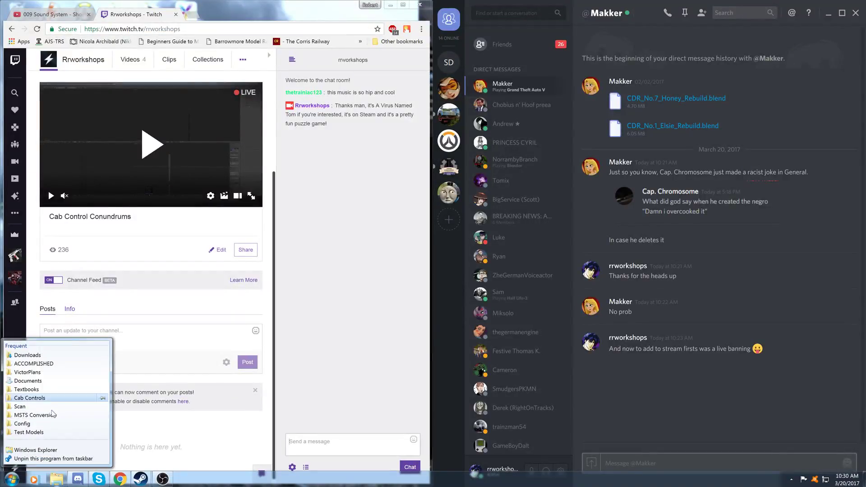
{"action": "left_click", "coordinate": [45, 366]}
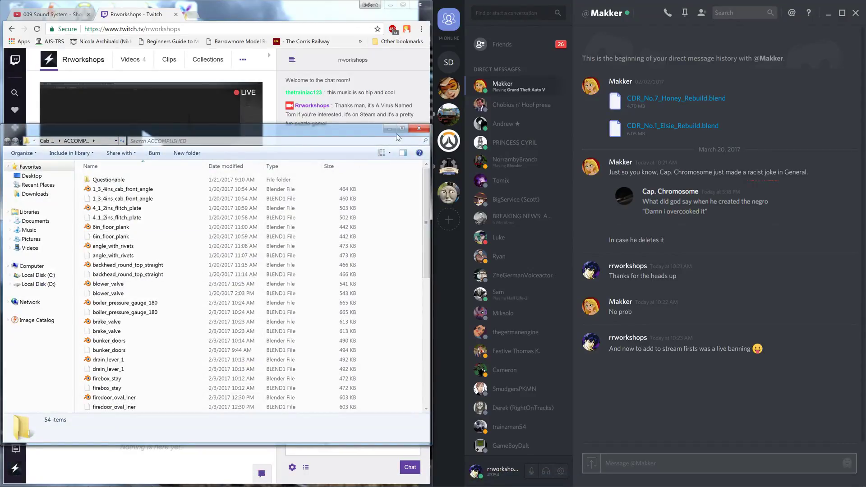
{"action": "left_click", "coordinate": [399, 130]}
{"action": "left_click", "coordinate": [44, 14]}
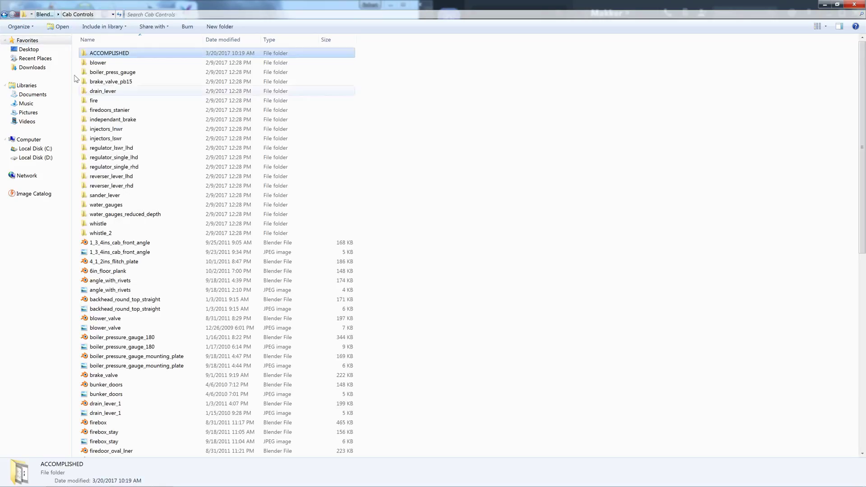
{"action": "scroll", "coordinate": [135, 238], "scroll_direction": "down", "scroll_amount": 13}
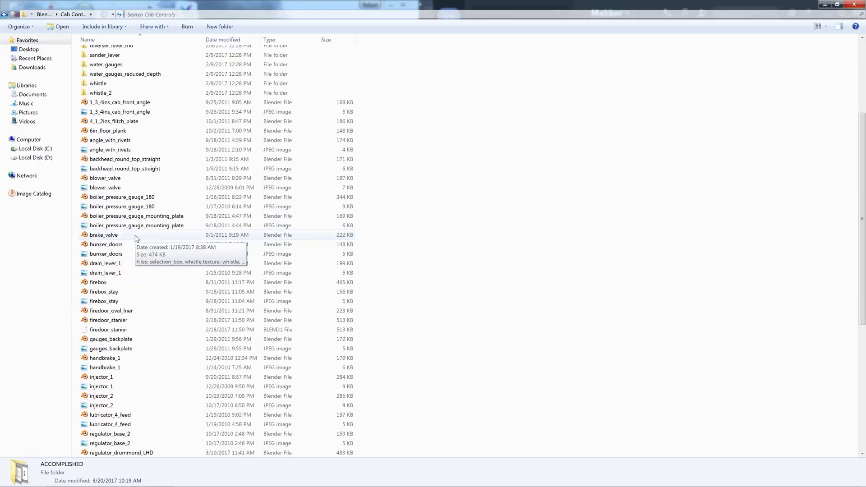
{"action": "scroll", "coordinate": [129, 249], "scroll_direction": "up", "scroll_amount": 13}
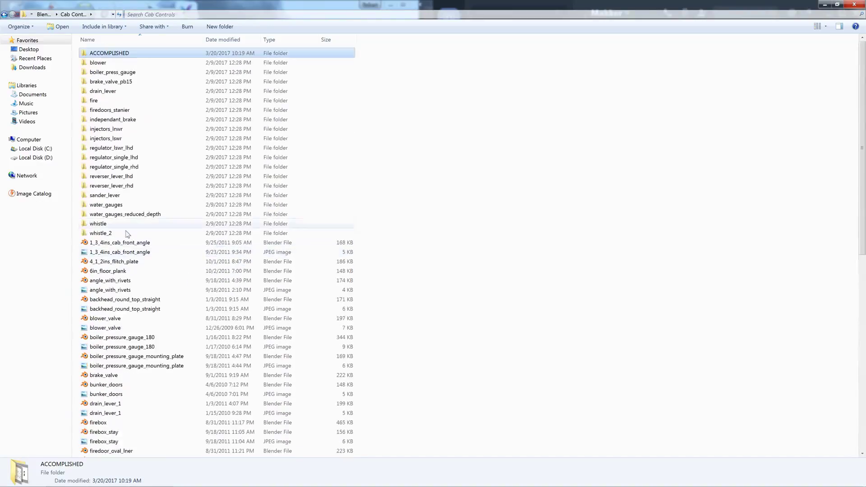
{"action": "double_click", "coordinate": [103, 54]}
{"action": "scroll", "coordinate": [117, 343], "scroll_direction": "down", "scroll_amount": 4}
{"action": "double_click", "coordinate": [122, 415]}
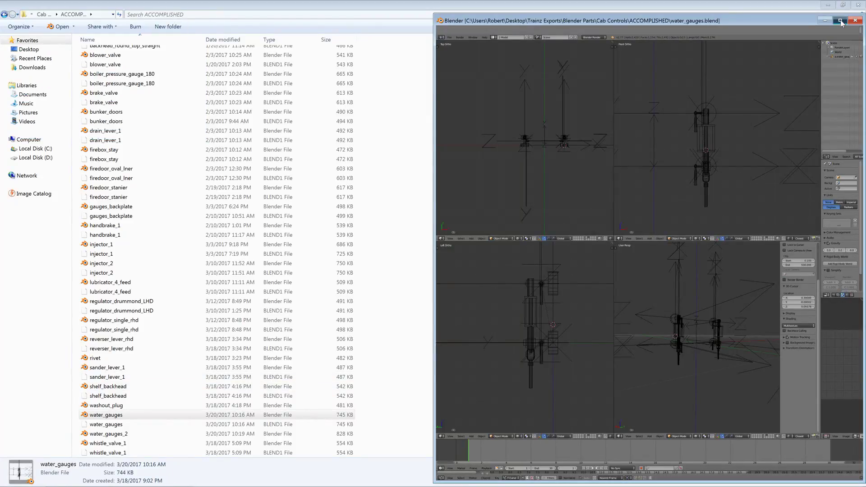
{"action": "left_click", "coordinate": [841, 21]}
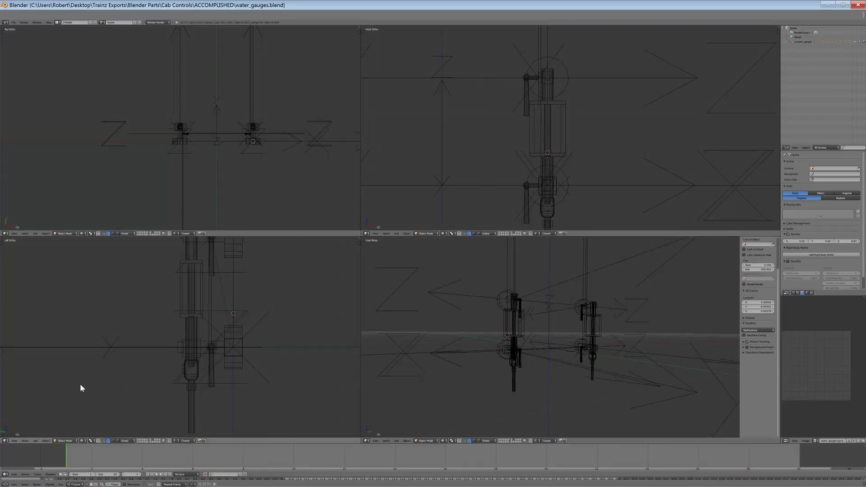
Clear the selection and append the objects wg_l and wg_r from water_gauges_2.blend in the Cab Controls folder
{"action": "right_click", "coordinate": [234, 353]}
{"action": "right_click", "coordinate": [221, 342]}
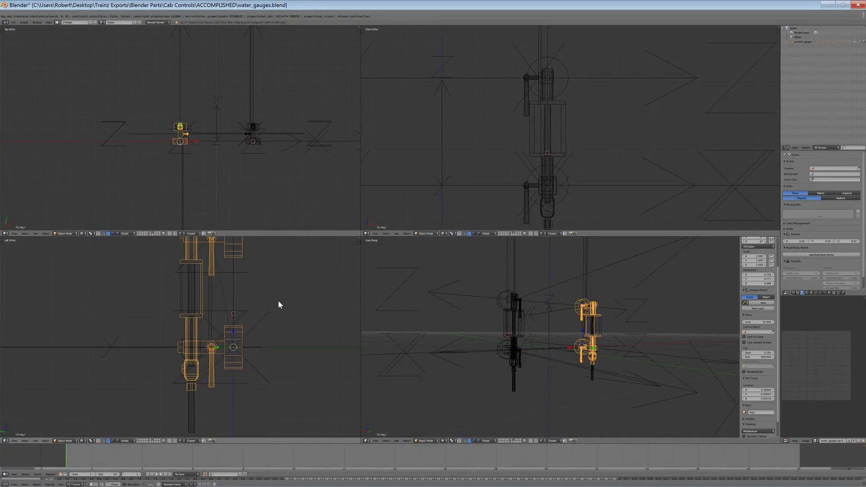
{"action": "key", "text": "a"}
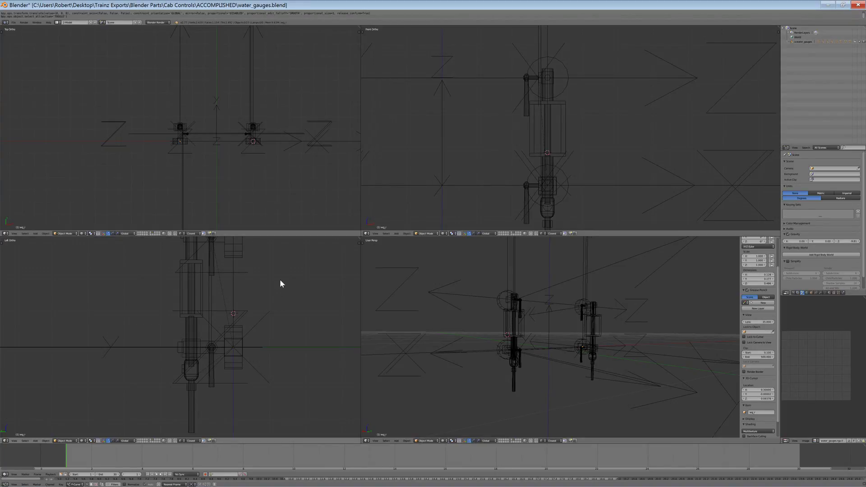
{"action": "key", "text": "shift+F1"}
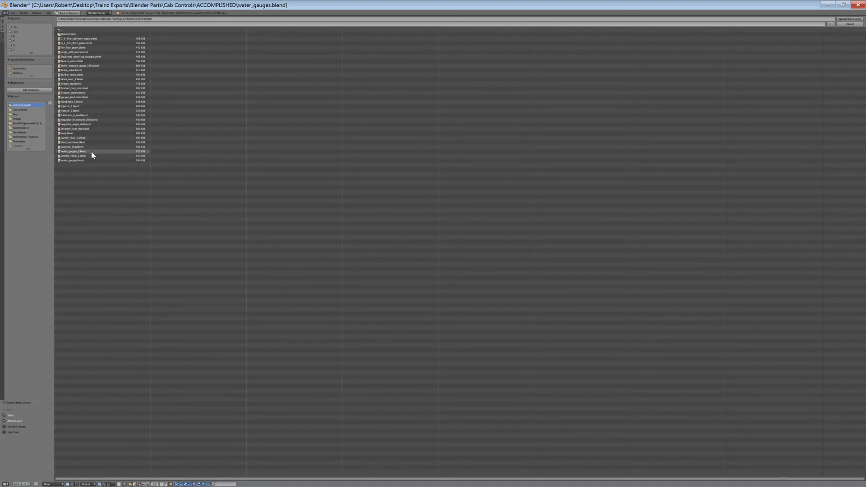
{"action": "left_click", "coordinate": [60, 29]}
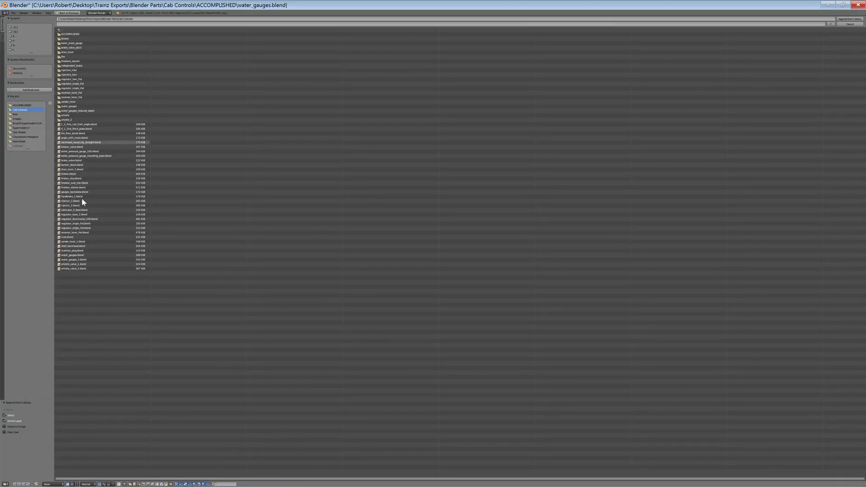
{"action": "left_click", "coordinate": [83, 261]}
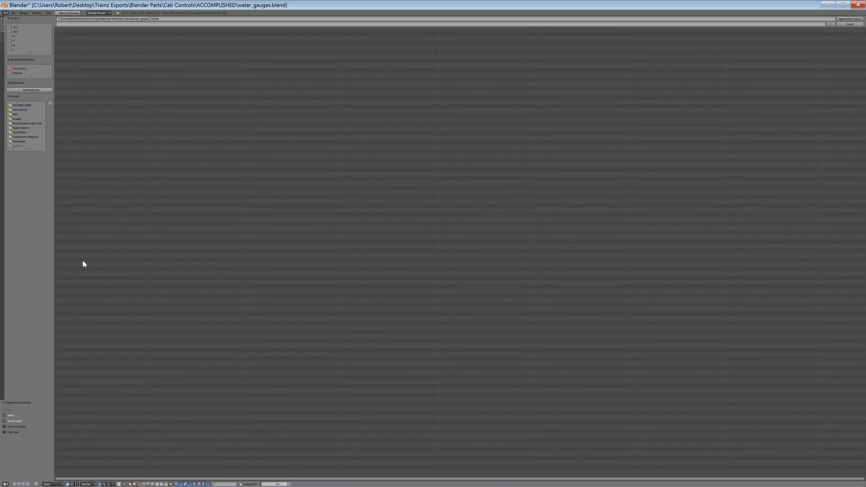
{"action": "left_click", "coordinate": [69, 60]}
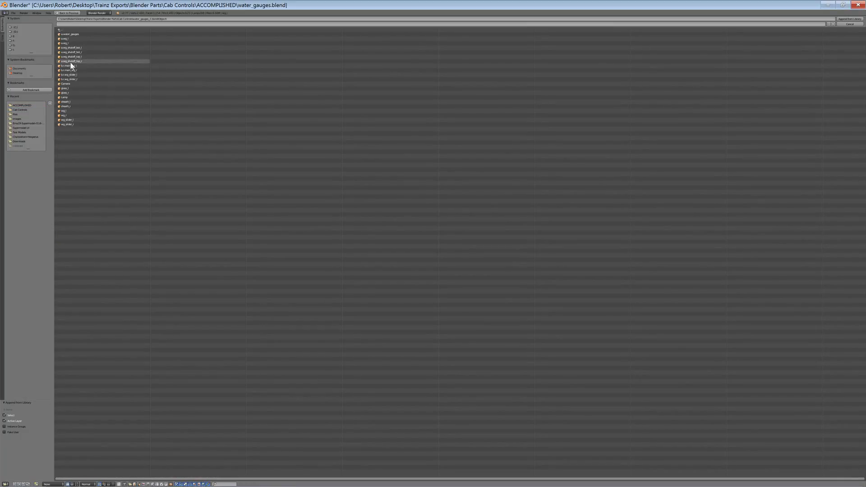
{"action": "left_click", "coordinate": [69, 115]}
{"action": "left_click", "coordinate": [69, 111], "text": "shift"}
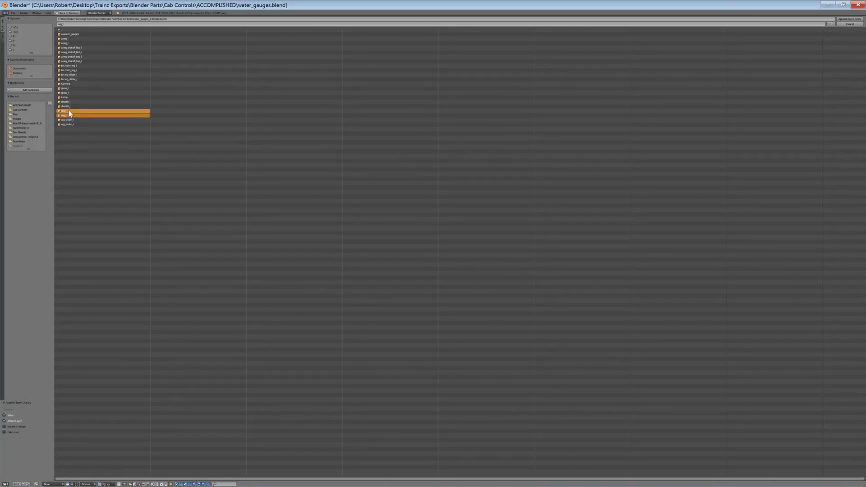
{"action": "left_click", "coordinate": [843, 19]}
Examine the overlapping gauge bodies and lower flange lattices in the side view, selecting them in turn
{"action": "scroll", "coordinate": [238, 376], "scroll_direction": "up", "scroll_amount": 4}
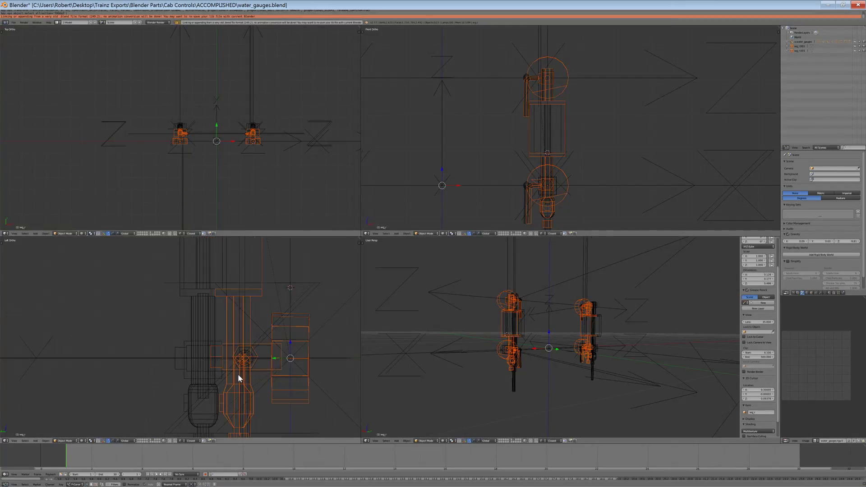
{"action": "right_click", "coordinate": [268, 373]}
{"action": "middle_click_drag", "start_coordinate": [288, 377], "coordinate": [195, 346], "text": "shift"}
{"action": "scroll", "coordinate": [189, 346], "scroll_direction": "up", "scroll_amount": 2}
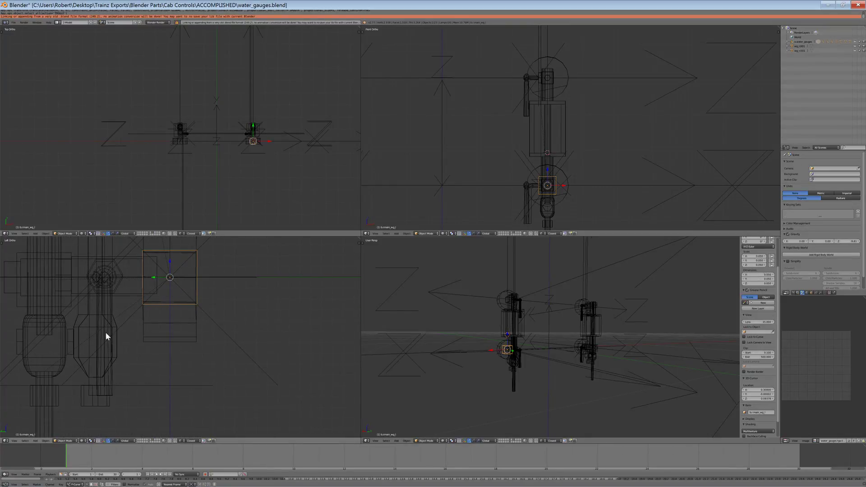
{"action": "right_click", "coordinate": [139, 330], "text": "shift"}
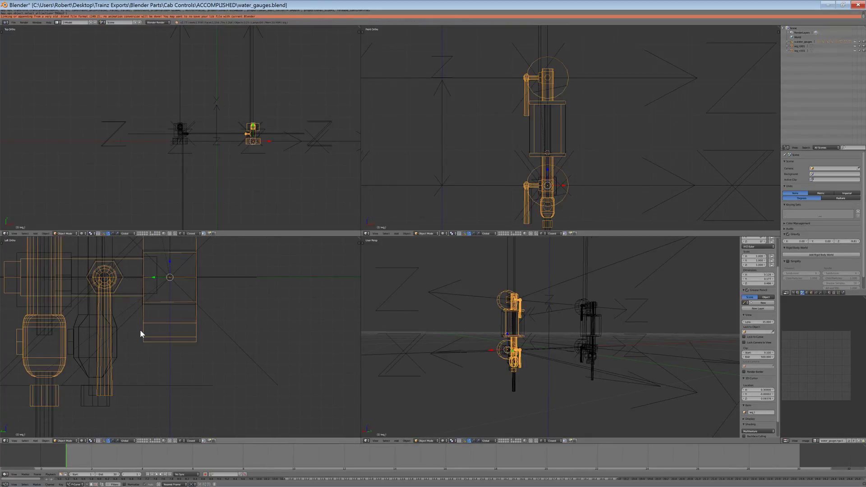
{"action": "right_click", "coordinate": [151, 305]}
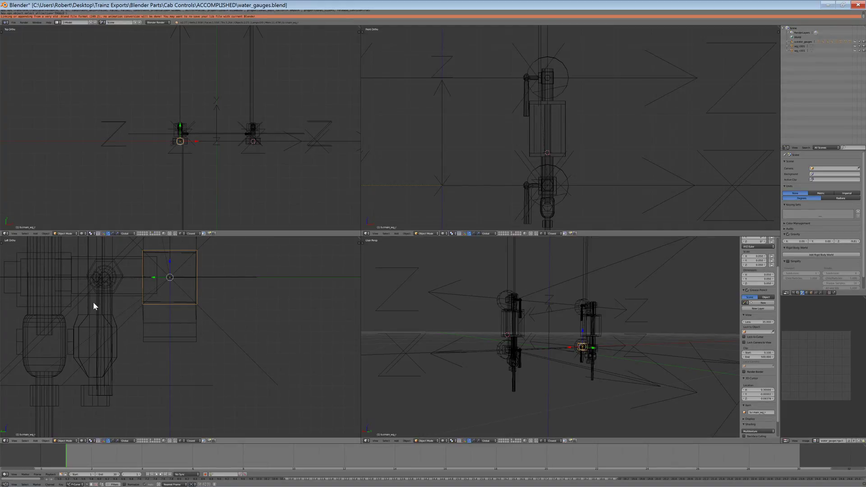
{"action": "scroll", "coordinate": [90, 302], "scroll_direction": "down", "scroll_amount": 1}
{"action": "middle_click_drag", "start_coordinate": [106, 299], "coordinate": [134, 309], "text": "shift"}
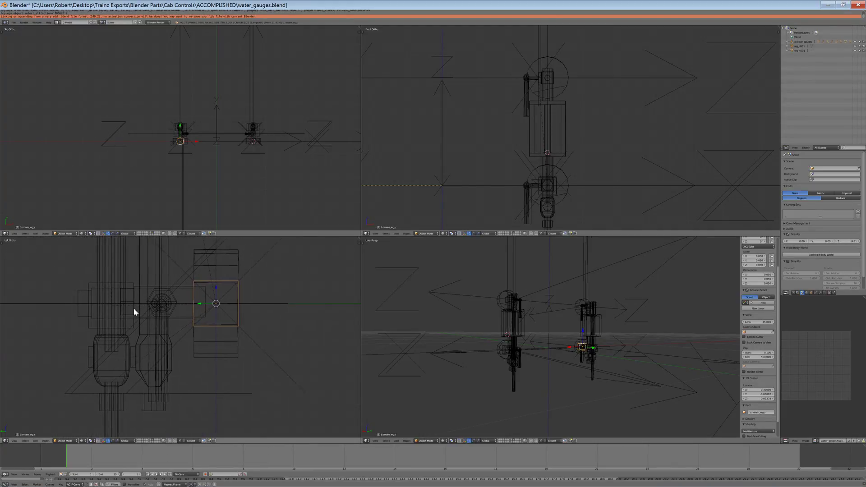
Open the original gauge with the protruding end nut in Edit Mode and clear its vertex selection
{"action": "right_click", "coordinate": [79, 293]}
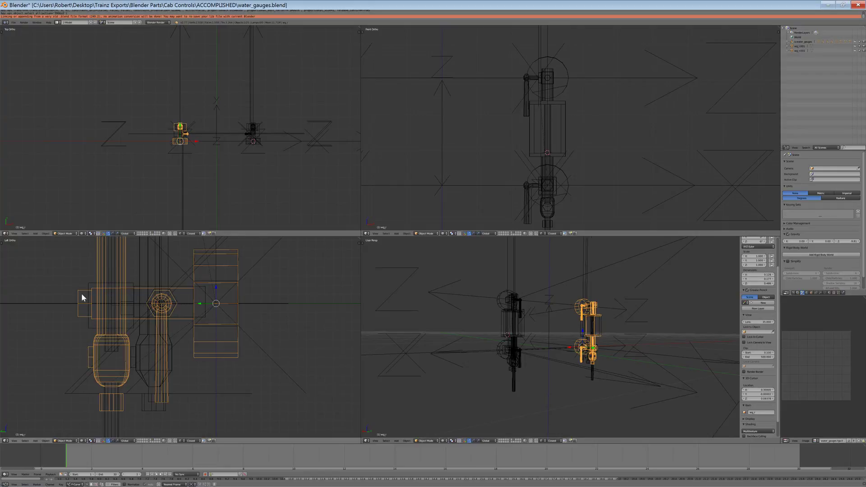
{"action": "middle_click_drag", "start_coordinate": [97, 309], "coordinate": [156, 335], "text": "shift"}
{"action": "scroll", "coordinate": [158, 337], "scroll_direction": "up", "scroll_amount": 2}
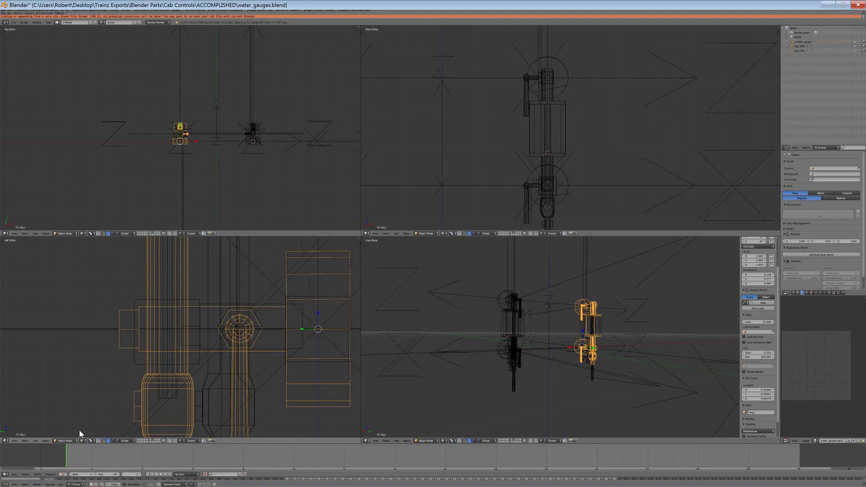
{"action": "left_click", "coordinate": [66, 441]}
{"action": "left_click", "coordinate": [66, 431]}
{"action": "key", "text": "a"}
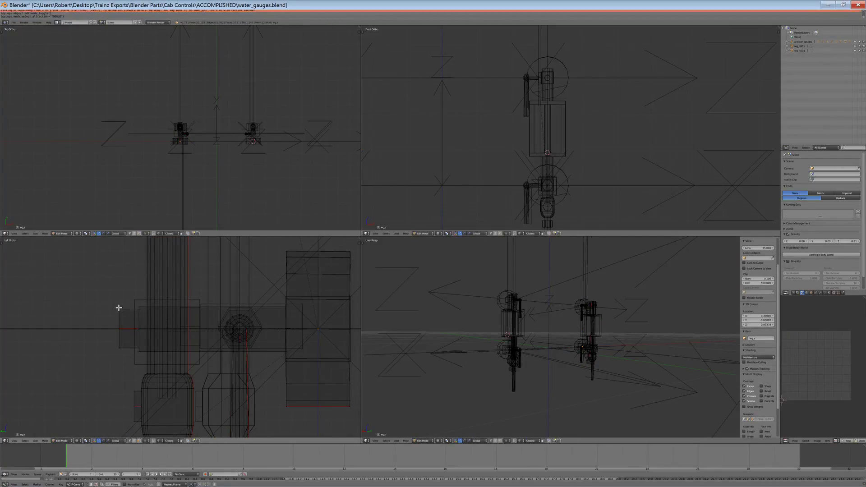
Try extruding the vertex at the gauge's outer nut end along the Y axis and undo it
{"action": "right_click", "coordinate": [118, 308]}
{"action": "key", "text": "g"}
{"action": "key", "text": "y"}
{"action": "right_click", "coordinate": [186, 326]}
{"action": "key", "text": "ctrl+z"}
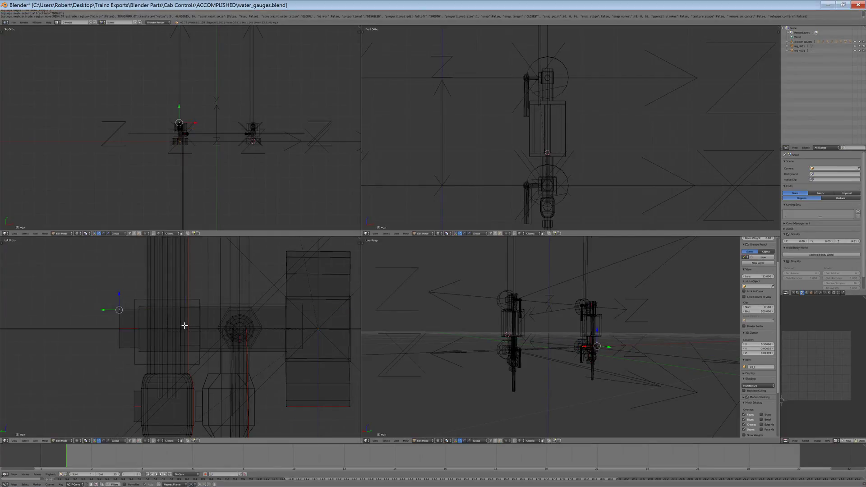
Try extruding the corner vertex of the gauge's horizontal plate along the Y axis and undo the extrusions
{"action": "scroll", "coordinate": [183, 316], "scroll_direction": "down", "scroll_amount": 6}
{"action": "middle_click_drag", "start_coordinate": [183, 288], "coordinate": [184, 298], "text": "shift"}
{"action": "scroll", "coordinate": [169, 289], "scroll_direction": "up", "scroll_amount": 4}
{"action": "right_click", "coordinate": [148, 275]}
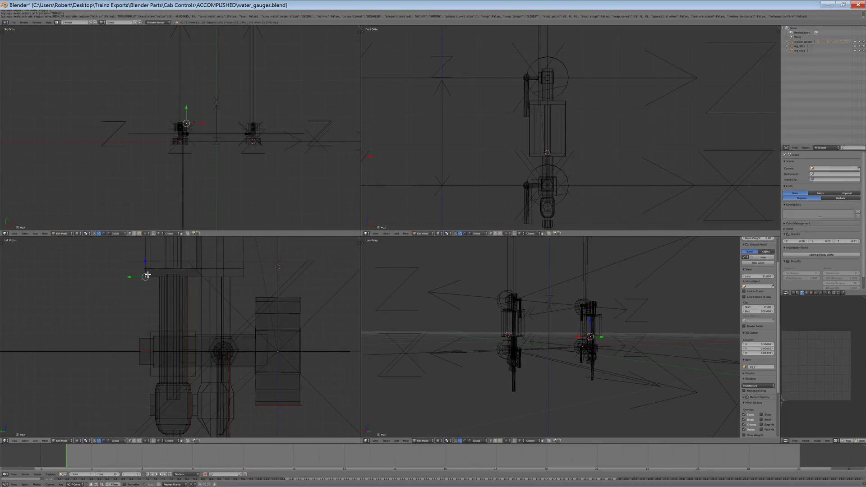
{"action": "scroll", "coordinate": [204, 312], "scroll_direction": "up", "scroll_amount": 2}
{"action": "middle_click_drag", "start_coordinate": [340, 333], "coordinate": [197, 338], "text": "shift"}
{"action": "scroll", "coordinate": [157, 318], "scroll_direction": "up", "scroll_amount": 5}
{"action": "key", "text": "e"}
{"action": "key", "text": "y"}
{"action": "left_click", "coordinate": [141, 308]}
{"action": "scroll", "coordinate": [138, 310], "scroll_direction": "down", "scroll_amount": 8}
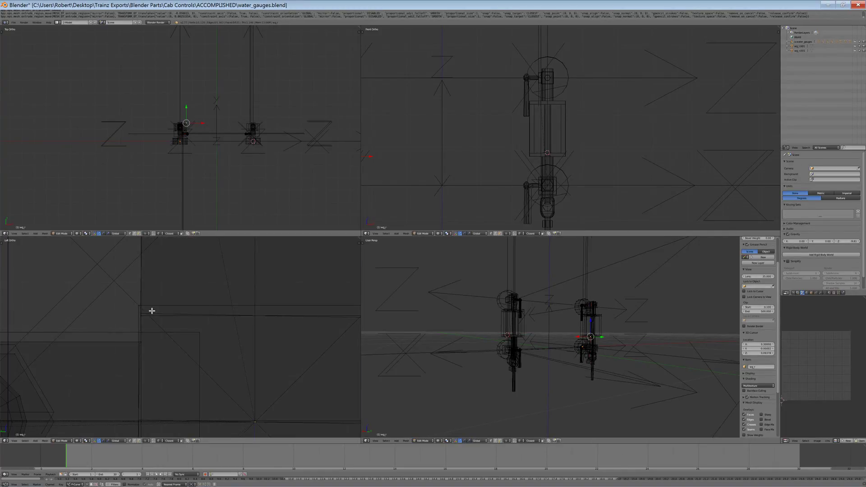
{"action": "middle_click_drag", "start_coordinate": [145, 289], "coordinate": [151, 300], "text": "shift"}
{"action": "key", "text": "e"}
{"action": "left_click", "coordinate": [158, 310]}
{"action": "key", "text": "ctrl+z"}
{"action": "key", "text": "ctrl+z"}
Extrude the gauge plate's corner vertex along the Y axis to above the round flange and return to Object Mode
{"action": "right_click", "coordinate": [99, 301]}
{"action": "left_click", "coordinate": [88, 302]}
{"action": "key", "text": "a"}
{"action": "right_click", "coordinate": [93, 302]}
{"action": "key", "text": "e"}
{"action": "key", "text": "y"}
{"action": "left_click", "coordinate": [225, 323]}
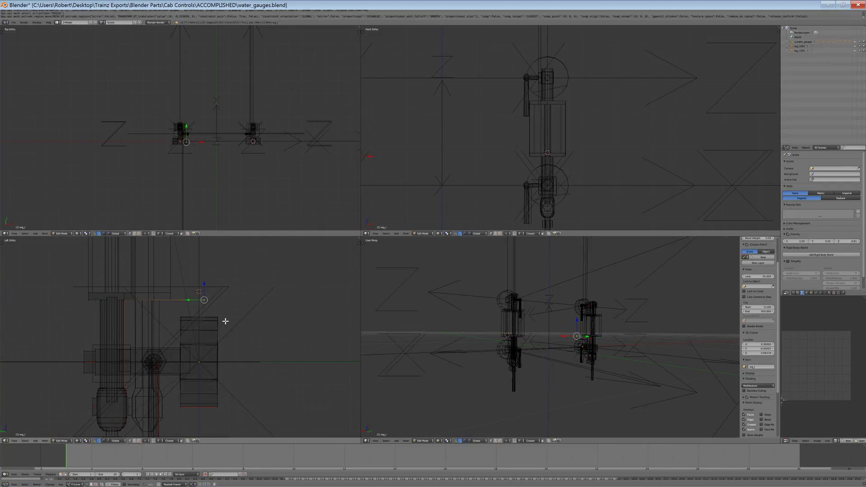
{"action": "scroll", "coordinate": [226, 323], "scroll_direction": "up", "scroll_amount": 4}
{"action": "key", "text": "a"}
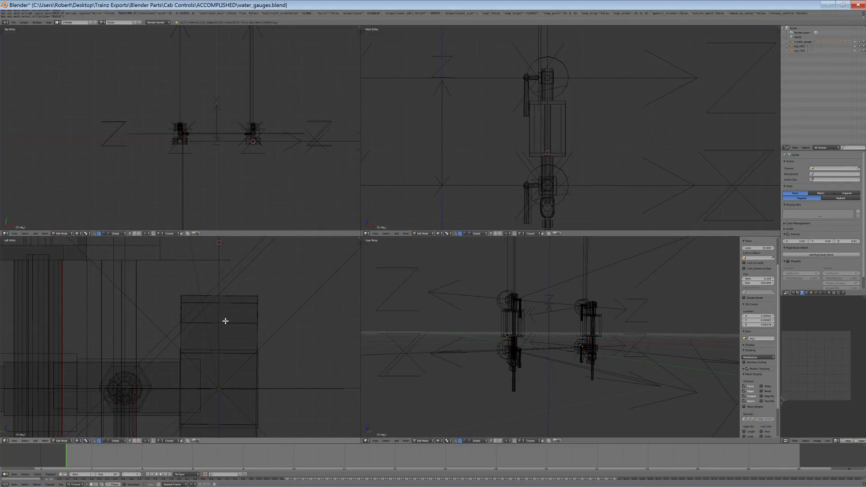
{"action": "left_click", "coordinate": [61, 442]}
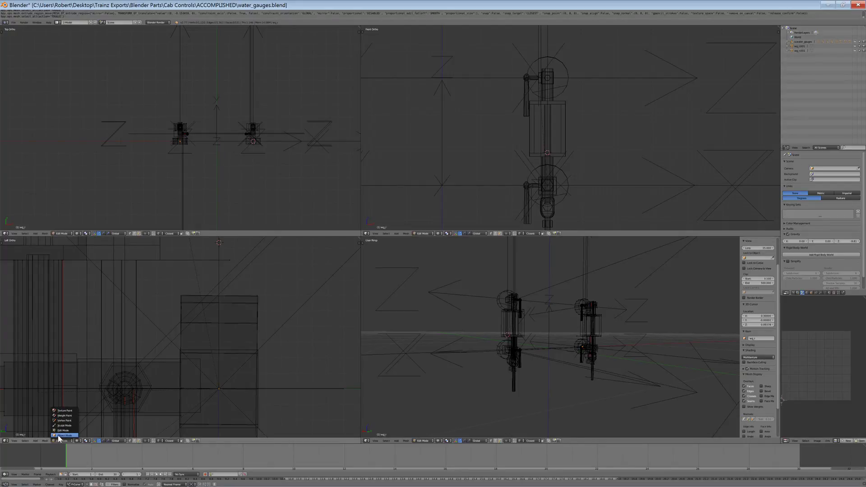
{"action": "left_click", "coordinate": [59, 436]}
Open the lattice around the lower flange in Edit Mode and select its upper corner point facing the gauge body
{"action": "right_click", "coordinate": [180, 363]}
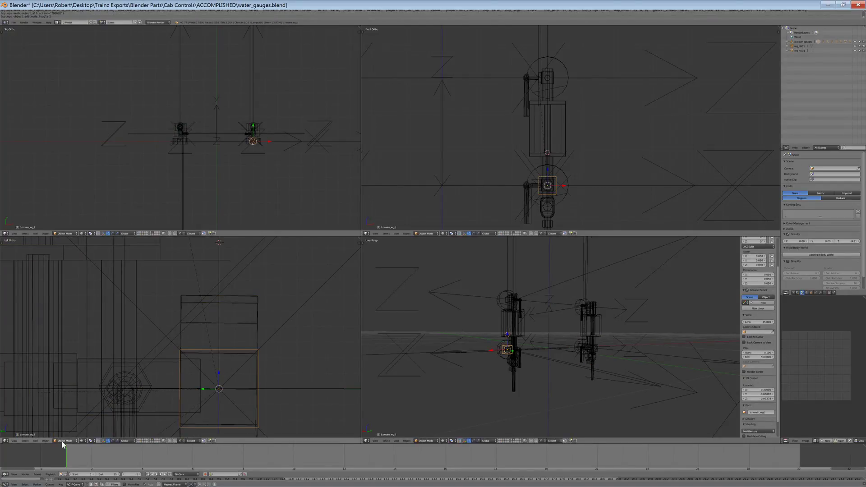
{"action": "key", "text": "Tab"}
{"action": "key", "text": "a"}
{"action": "key", "text": "a"}
{"action": "key", "text": "b"}
{"action": "key", "text": "Escape"}
{"action": "key", "text": "a"}
{"action": "key", "text": "a"}
{"action": "key", "text": "b"}
{"action": "right_click", "coordinate": [181, 350]}
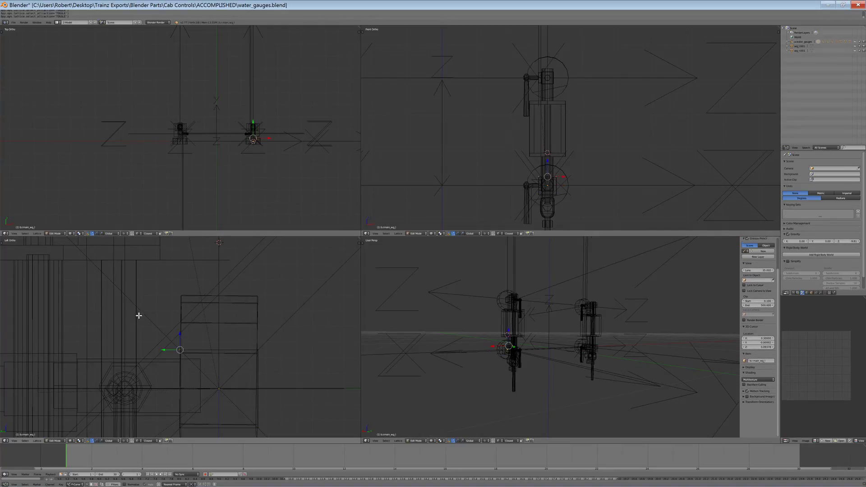
Snap the 3D cursor to the selected lattice corner point and return the lattice to Object Mode
{"action": "key", "text": "shift+s"}
{"action": "left_click", "coordinate": [135, 331]}
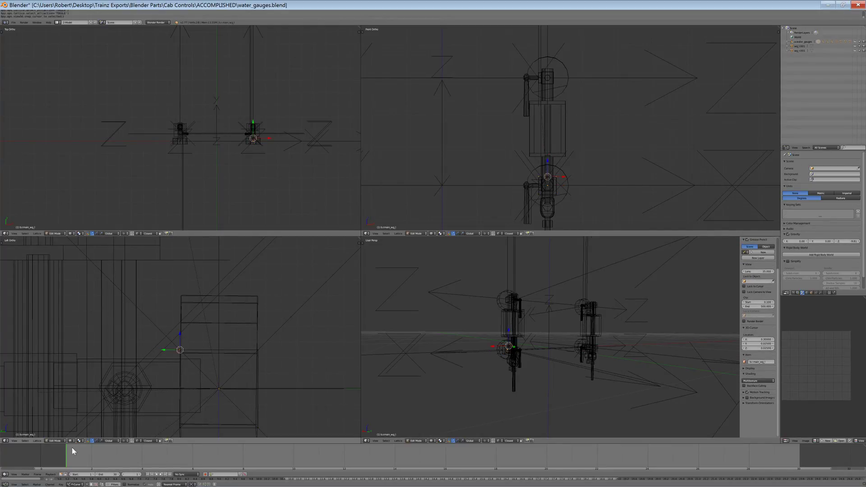
{"action": "key", "text": "Tab"}
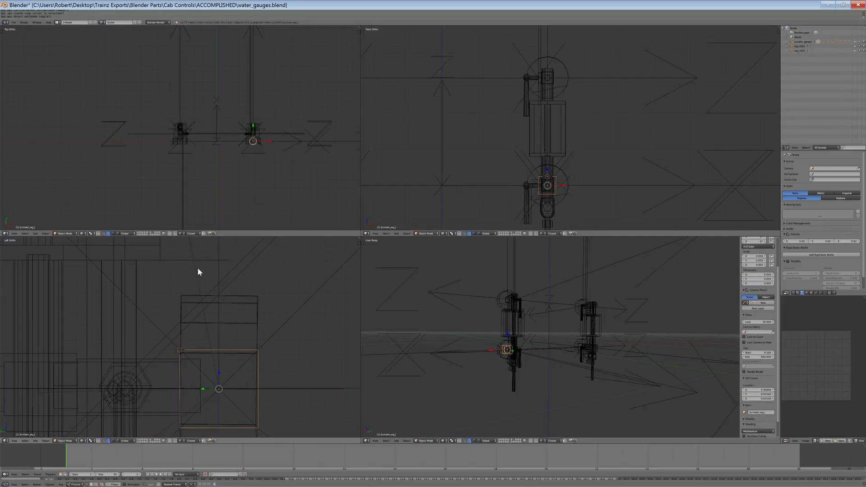
Open the front gauge in Edit Mode, select only the extruded vertex above the round flange and snap it to the 3D cursor
{"action": "right_click", "coordinate": [177, 260]}
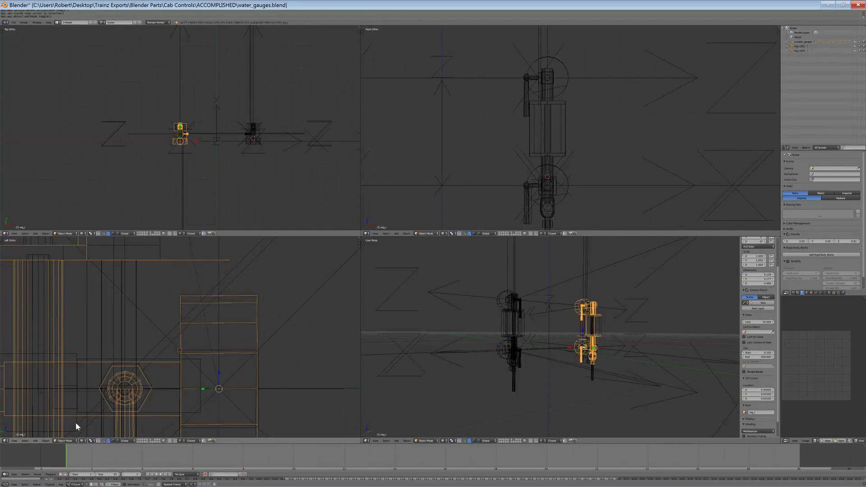
{"action": "key", "text": "Tab"}
{"action": "key", "text": "a"}
{"action": "key", "text": "a"}
{"action": "key", "text": "b"}
{"action": "left_click_drag", "start_coordinate": [256, 275], "coordinate": [105, 240]}
{"action": "key", "text": "shift+s"}
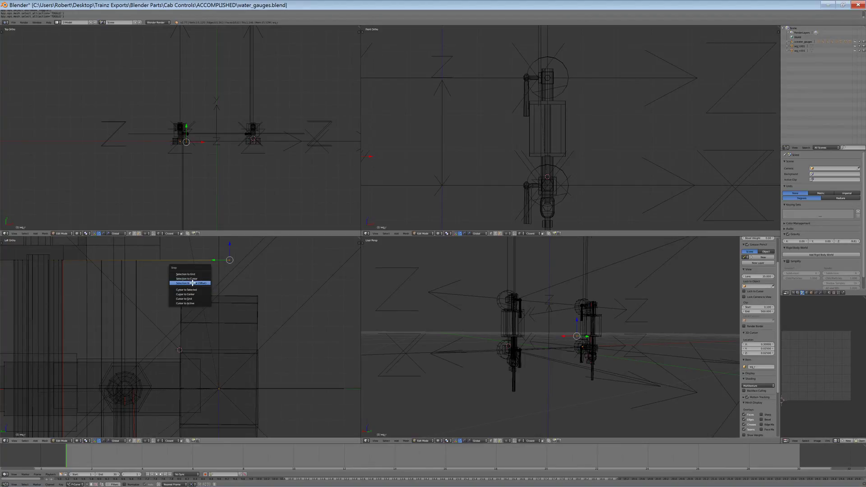
{"action": "left_click", "coordinate": [193, 283]}
Split the diagonal edge between the gauge plate and the lattice corner off the mesh and move it along the Y axis
{"action": "key", "text": "a"}
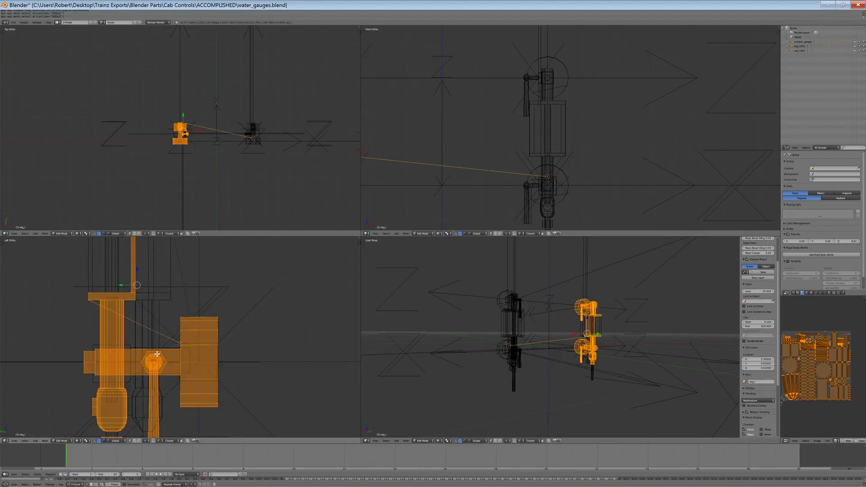
{"action": "scroll", "coordinate": [157, 354], "scroll_direction": "up", "scroll_amount": 2}
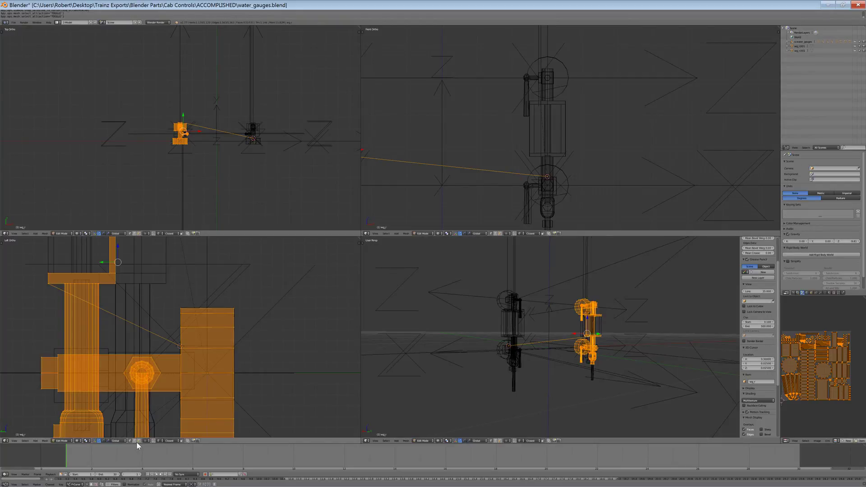
{"action": "right_click", "coordinate": [125, 324]}
{"action": "key", "text": "g"}
{"action": "left_click", "coordinate": [130, 303]}
{"action": "key", "text": "ctrl+z"}
{"action": "key", "text": "y"}
{"action": "key", "text": "g"}
{"action": "key", "text": "y"}
{"action": "left_click", "coordinate": [182, 287]}
{"action": "scroll", "coordinate": [212, 149], "scroll_direction": "up", "scroll_amount": 5}
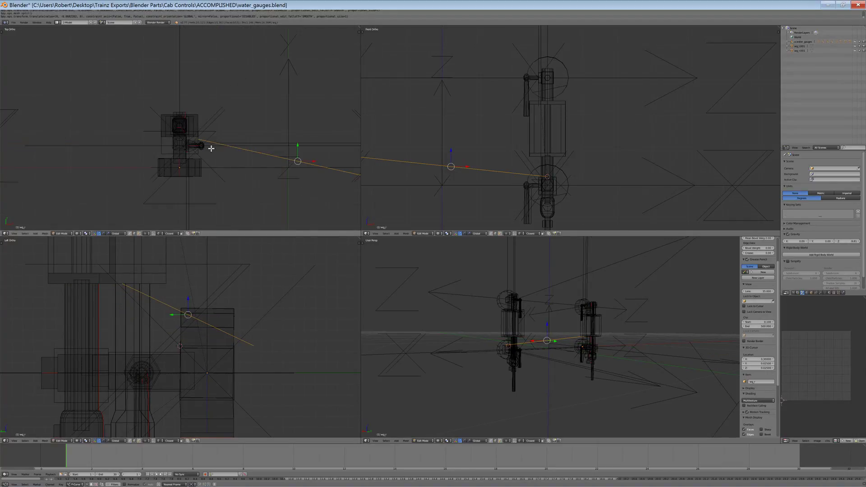
Separate the detached diagonal edge from the gauge mesh into its own object and return to Object Mode
{"action": "scroll", "coordinate": [211, 148], "scroll_direction": "up", "scroll_amount": 4}
{"action": "left_click", "coordinate": [61, 234]}
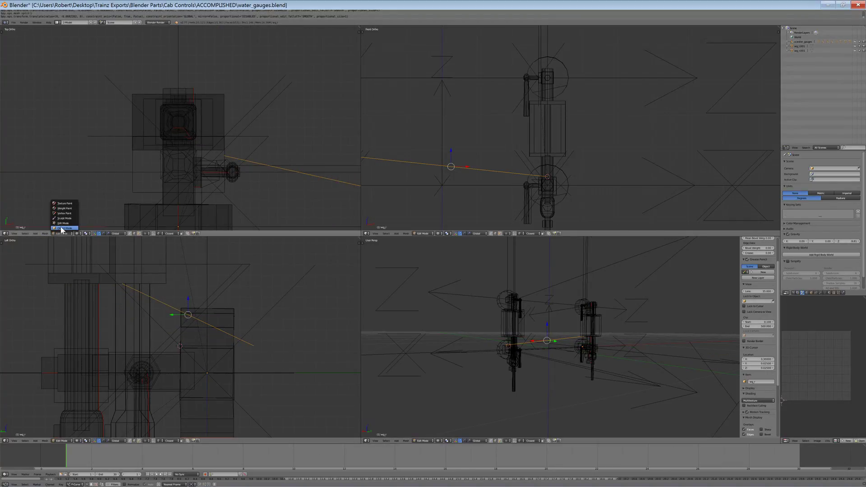
{"action": "left_click", "coordinate": [63, 224]}
{"action": "key", "text": "a"}
{"action": "key", "text": "a"}
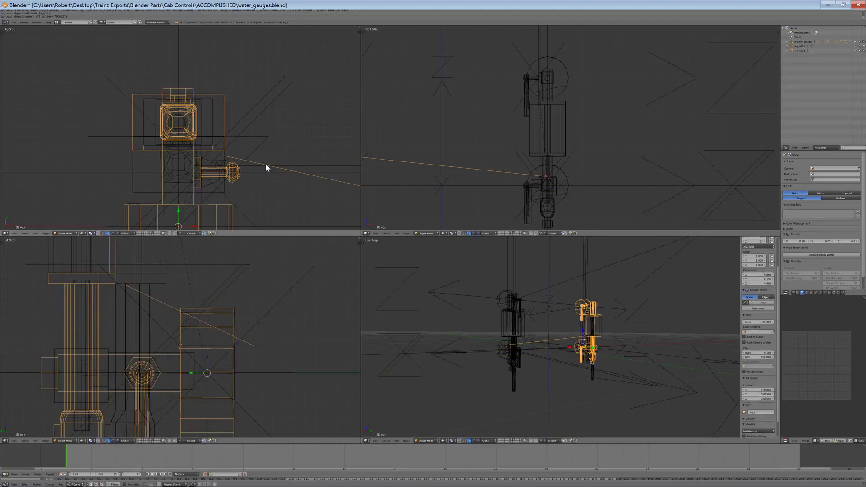
{"action": "left_click", "coordinate": [62, 234]}
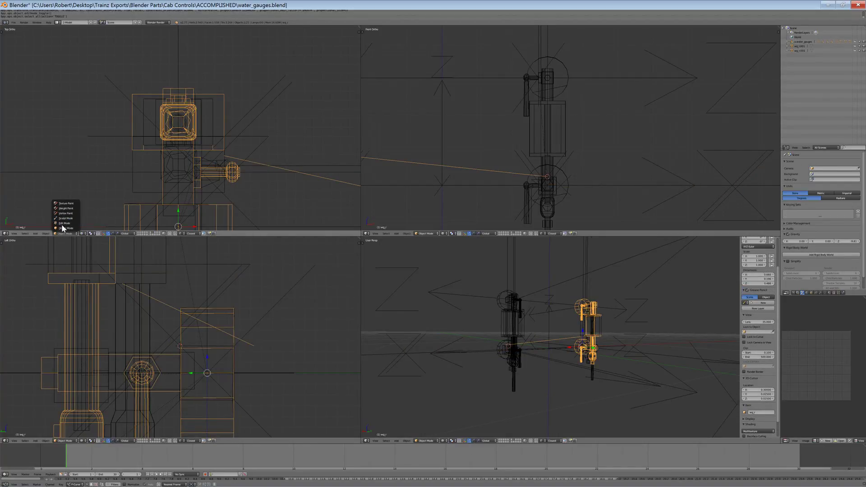
{"action": "left_click", "coordinate": [63, 224]}
{"action": "key", "text": "a"}
{"action": "right_click", "coordinate": [236, 157]}
{"action": "key", "text": "ctrl+l"}
{"action": "key", "text": "p"}
{"action": "left_click", "coordinate": [249, 152]}
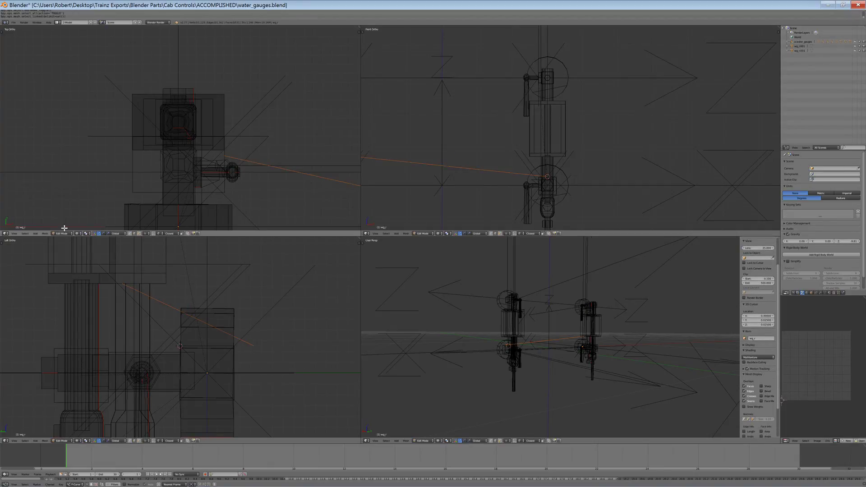
{"action": "left_click", "coordinate": [63, 234]}
{"action": "left_click", "coordinate": [63, 229]}
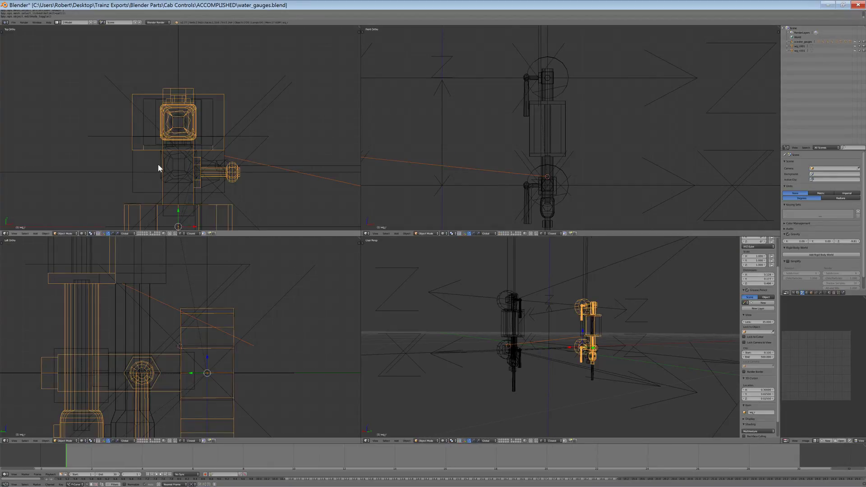
Select the neighbouring gauge copy together with the separated diagonal edge and isolate both in local view in the top view
{"action": "right_click", "coordinate": [132, 160]}
{"action": "right_click", "coordinate": [229, 158], "text": "shift"}
{"action": "key", "text": "KP_Divide"}
{"action": "scroll", "coordinate": [211, 144], "scroll_direction": "up", "scroll_amount": 3}
{"action": "middle_click_drag", "start_coordinate": [140, 124], "coordinate": [196, 137], "text": "shift"}
{"action": "scroll", "coordinate": [145, 128], "scroll_direction": "up", "scroll_amount": 4}
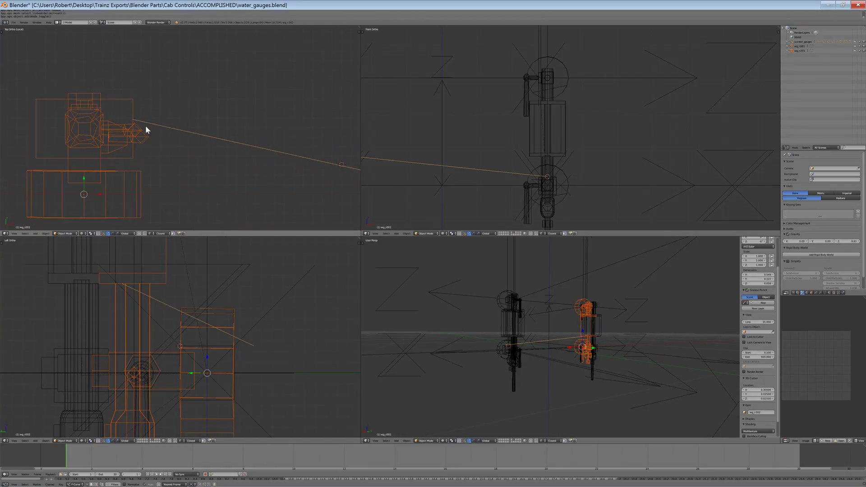
Move only the separated edge along the Y axis until its end meets the outer corner of the neighbouring gauge's plate
{"action": "key", "text": "g"}
{"action": "key", "text": "y"}
{"action": "left_click", "coordinate": [141, 104]}
{"action": "key", "text": "ctrl+z"}
{"action": "right_click", "coordinate": [145, 118]}
{"action": "key", "text": "g"}
{"action": "key", "text": "y"}
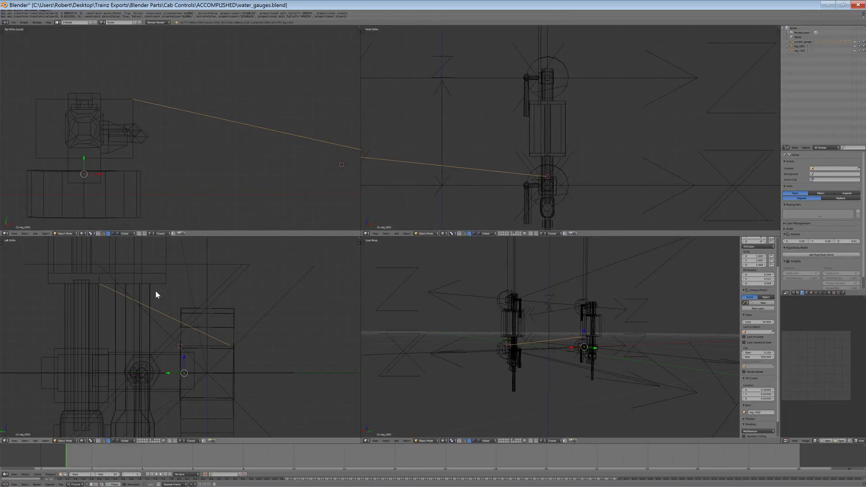
Clear the parent of the separated edge, deselect everything and reveal the hidden objects
{"action": "key", "text": "alt+p"}
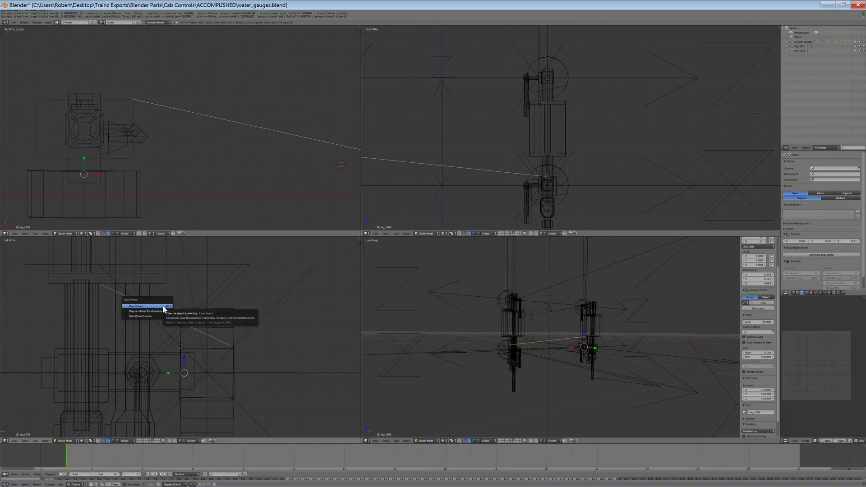
{"action": "left_click", "coordinate": [163, 306]}
{"action": "key", "text": "a"}
{"action": "key", "text": "alt+h"}
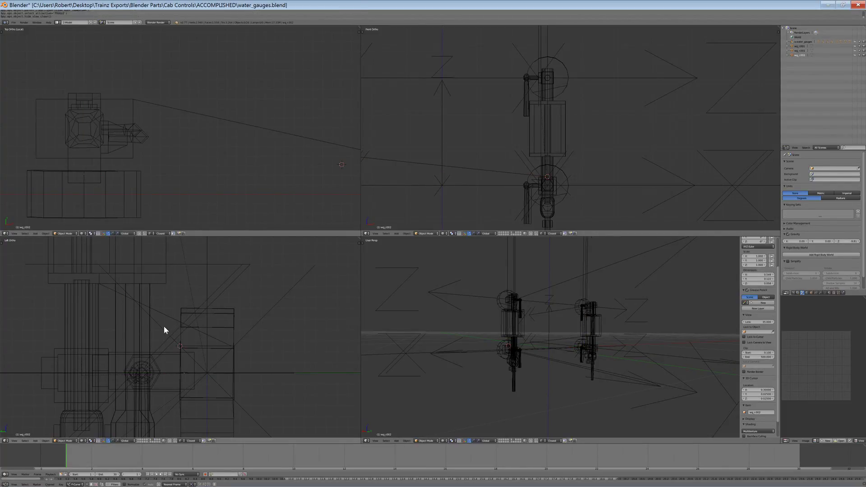
Select the lower flange lattices of both gauges and move them along the Y axis to the far end of the guide edge
{"action": "right_click", "coordinate": [156, 311]}
{"action": "right_click", "coordinate": [217, 344]}
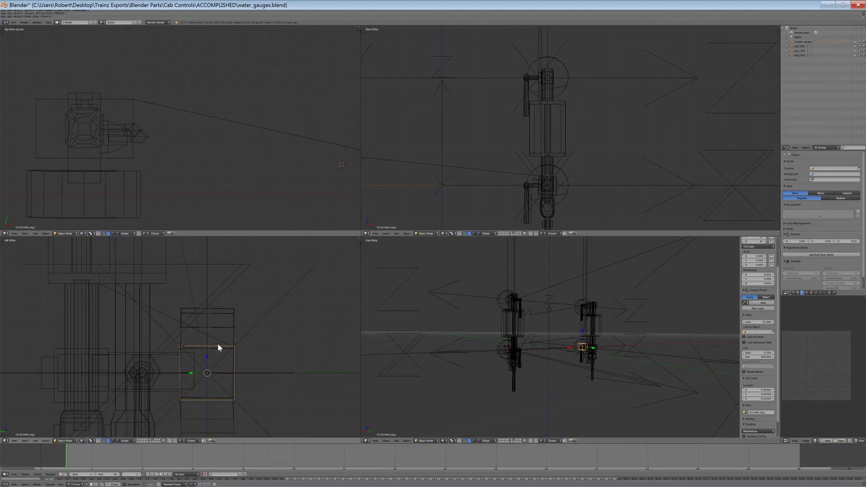
{"action": "key", "text": "g"}
{"action": "key", "text": "y"}
{"action": "left_click", "coordinate": [223, 349]}
{"action": "key", "text": "ctrl+z"}
{"action": "right_click", "coordinate": [197, 345], "text": "shift"}
{"action": "key", "text": "g"}
{"action": "key", "text": "y"}
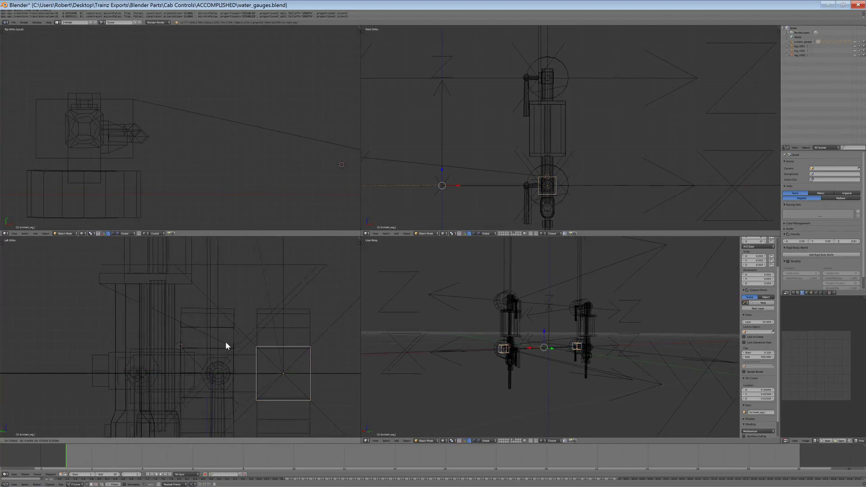
{"action": "left_click", "coordinate": [231, 343]}
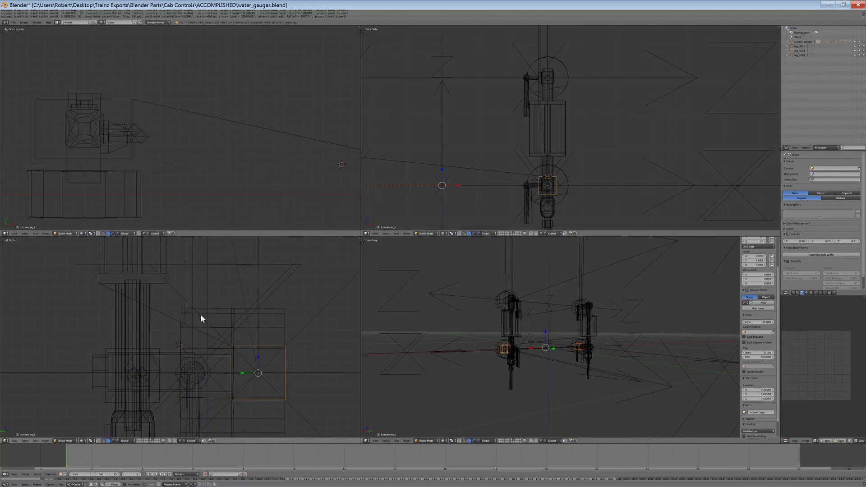
Select the gauge and examine its handles and round flanges from the side against the moved copy
{"action": "middle_click_drag", "start_coordinate": [522, 325], "coordinate": [440, 338]}
{"action": "scroll", "coordinate": [239, 325], "scroll_direction": "down", "scroll_amount": 2}
{"action": "scroll", "coordinate": [239, 323], "scroll_direction": "down", "scroll_amount": 2}
{"action": "right_click", "coordinate": [229, 326]}
{"action": "scroll", "coordinate": [229, 326], "scroll_direction": "down", "scroll_amount": 4}
{"action": "scroll", "coordinate": [223, 328], "scroll_direction": "up", "scroll_amount": 3}
{"action": "middle_click_drag", "start_coordinate": [223, 328], "coordinate": [207, 432], "text": "shift"}
{"action": "scroll", "coordinate": [216, 387], "scroll_direction": "up", "scroll_amount": 5}
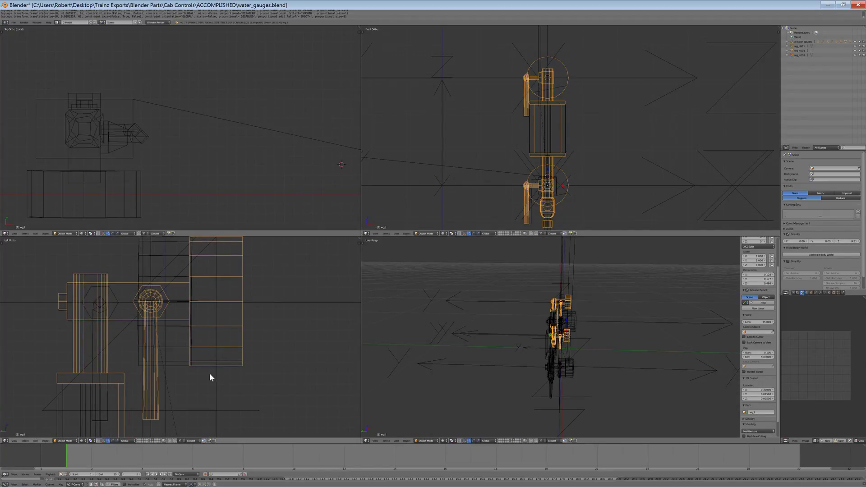
{"action": "scroll", "coordinate": [209, 372], "scroll_direction": "down", "scroll_amount": 5}
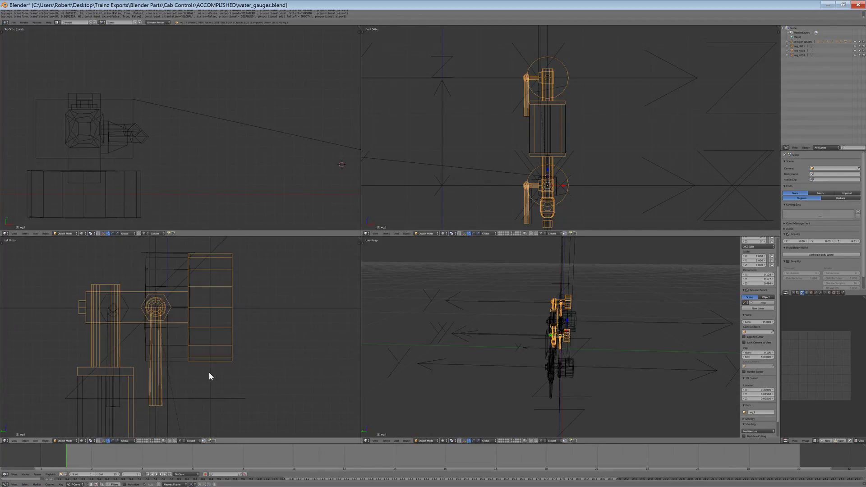
{"action": "middle_click_drag", "start_coordinate": [208, 376], "coordinate": [221, 307], "text": "shift"}
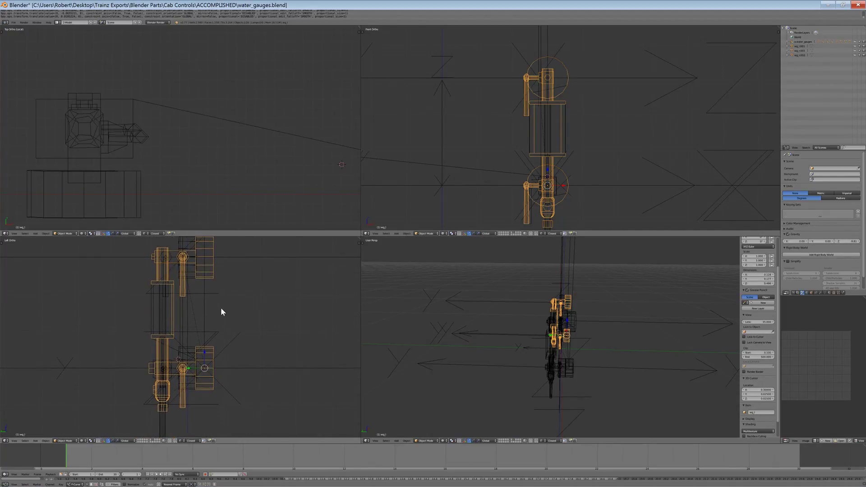
{"action": "middle_click_drag", "start_coordinate": [226, 355], "coordinate": [218, 331], "text": "shift"}
Open the gauge in Edit Mode, box-select its lower handle and round flange and check them in solid shading
{"action": "left_click", "coordinate": [65, 440]}
{"action": "left_click", "coordinate": [70, 431]}
{"action": "key", "text": "a"}
{"action": "key", "text": "b"}
{"action": "left_click_drag", "start_coordinate": [242, 411], "coordinate": [167, 315]}
{"action": "scroll", "coordinate": [167, 318], "scroll_direction": "up", "scroll_amount": 2}
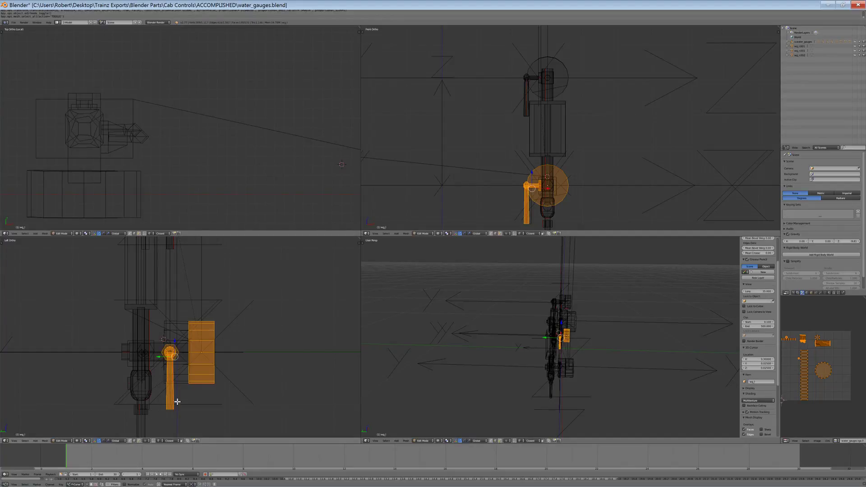
{"action": "key", "text": "z"}
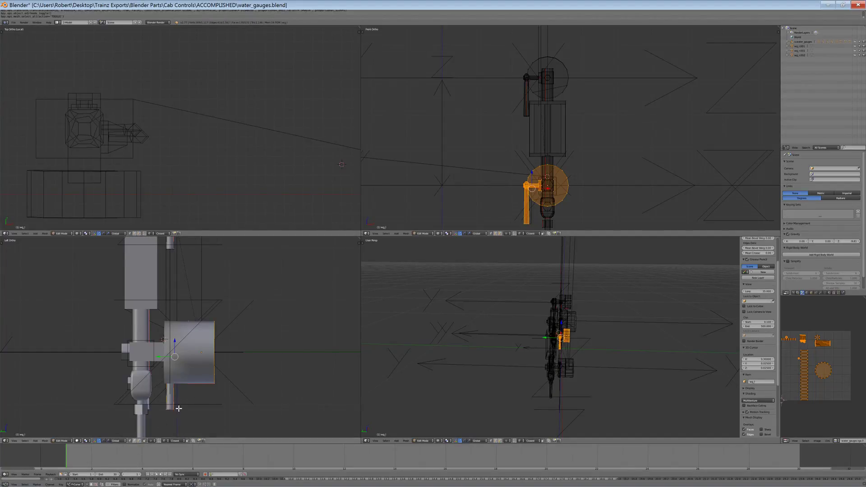
{"action": "key", "text": "z"}
Reselect the lower handle and round flange and add the upper handle and flange to the selection
{"action": "key", "text": "a"}
{"action": "key", "text": "b"}
{"action": "left_click_drag", "start_coordinate": [276, 430], "coordinate": [164, 315]}
{"action": "scroll", "coordinate": [194, 319], "scroll_direction": "down", "scroll_amount": 3}
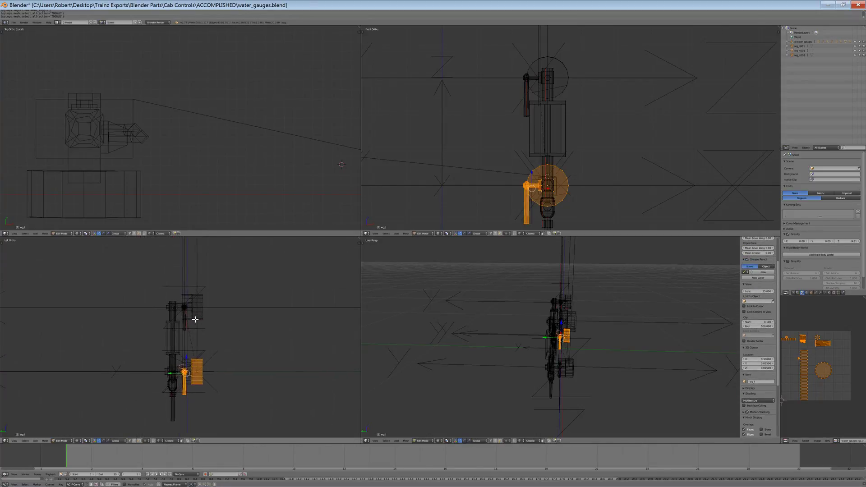
{"action": "scroll", "coordinate": [195, 320], "scroll_direction": "up", "scroll_amount": 3}
{"action": "key", "text": "b"}
{"action": "left_click_drag", "start_coordinate": [282, 350], "coordinate": [182, 254]}
{"action": "scroll", "coordinate": [184, 331], "scroll_direction": "up", "scroll_amount": 9}
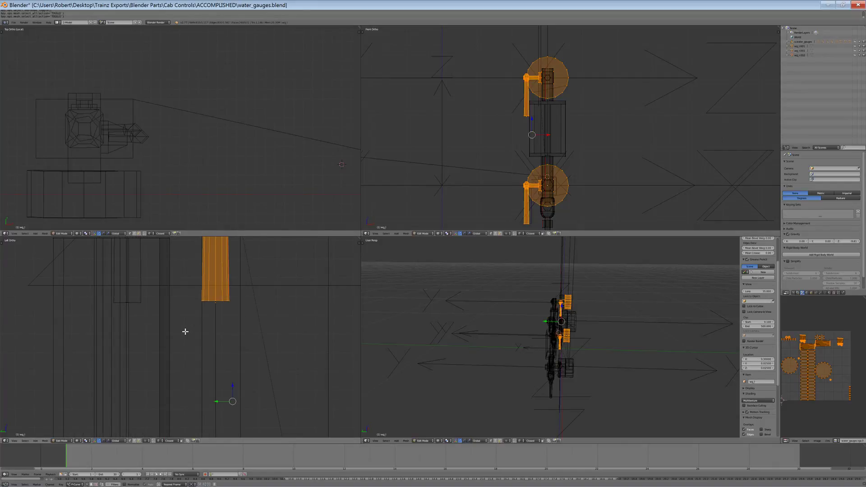
{"action": "scroll", "coordinate": [183, 331], "scroll_direction": "down", "scroll_amount": 10}
{"action": "scroll", "coordinate": [178, 329], "scroll_direction": "up", "scroll_amount": 6}
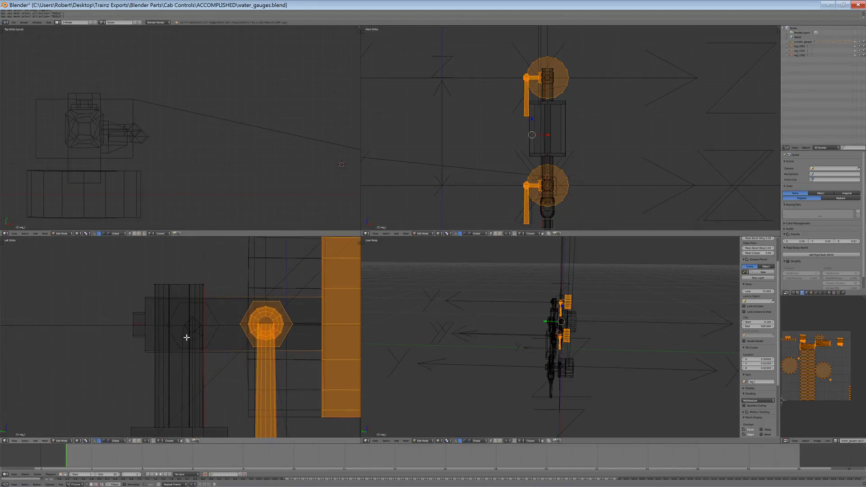
{"action": "key", "text": "g"}
{"action": "key", "text": "y"}
{"action": "left_click", "coordinate": [165, 337], "text": "ctrl"}
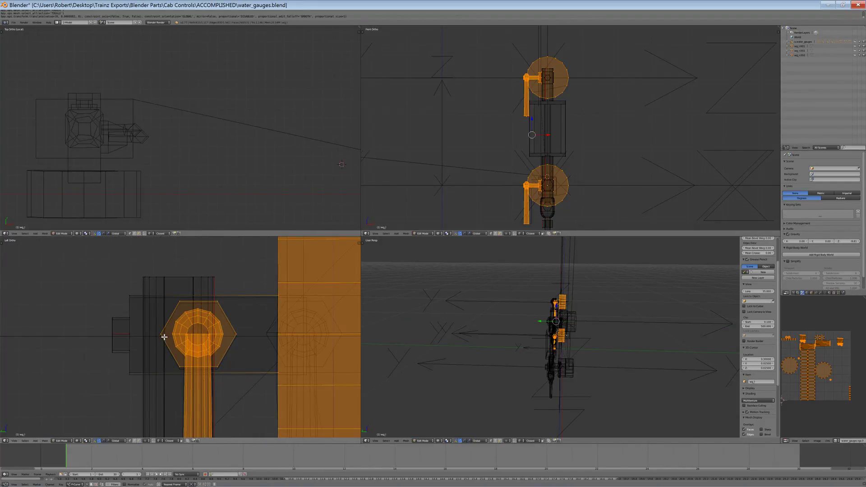
Move the selected handles and round flanges along the Y axis toward the gauge body
{"action": "scroll", "coordinate": [168, 335], "scroll_direction": "down", "scroll_amount": 5}
{"action": "key", "text": "g"}
{"action": "key", "text": "y"}
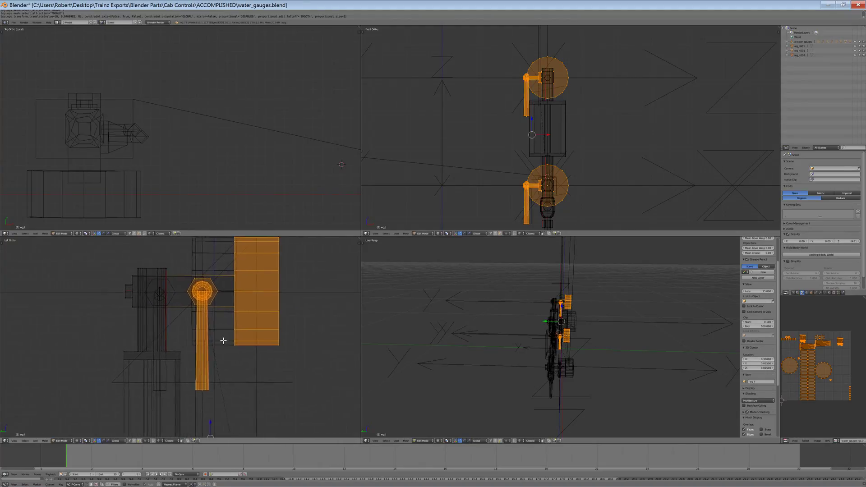
{"action": "scroll", "coordinate": [212, 358], "scroll_direction": "up", "scroll_amount": 7}
{"action": "left_click", "coordinate": [238, 379]}
{"action": "scroll", "coordinate": [237, 378], "scroll_direction": "down", "scroll_amount": 6}
{"action": "scroll", "coordinate": [222, 368], "scroll_direction": "down", "scroll_amount": 3}
{"action": "scroll", "coordinate": [222, 368], "scroll_direction": "up", "scroll_amount": 8}
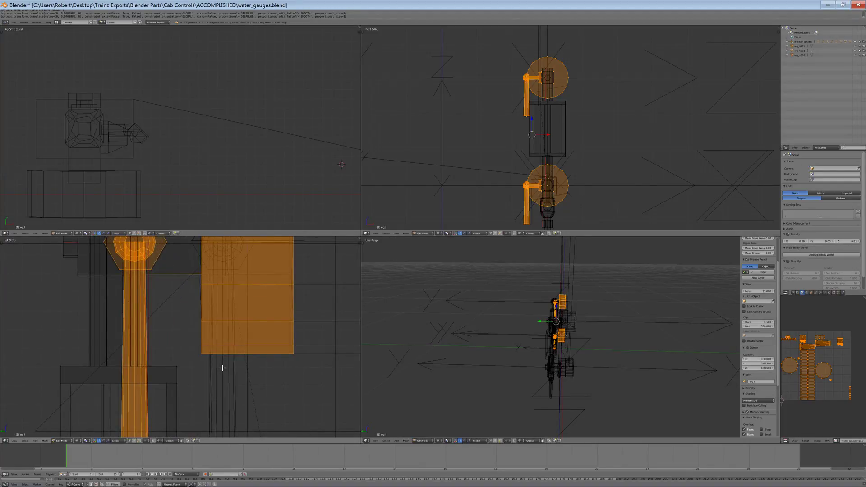
Select the entire gauge mesh and remove its double vertices
{"action": "scroll", "coordinate": [222, 368], "scroll_direction": "down", "scroll_amount": 7}
{"action": "middle_click_drag", "start_coordinate": [212, 380], "coordinate": [226, 326], "text": "shift"}
{"action": "scroll", "coordinate": [177, 290], "scroll_direction": "up", "scroll_amount": 7}
{"action": "key", "text": "a"}
{"action": "key", "text": "a"}
{"action": "scroll", "coordinate": [171, 288], "scroll_direction": "up", "scroll_amount": 2}
{"action": "key", "text": "a"}
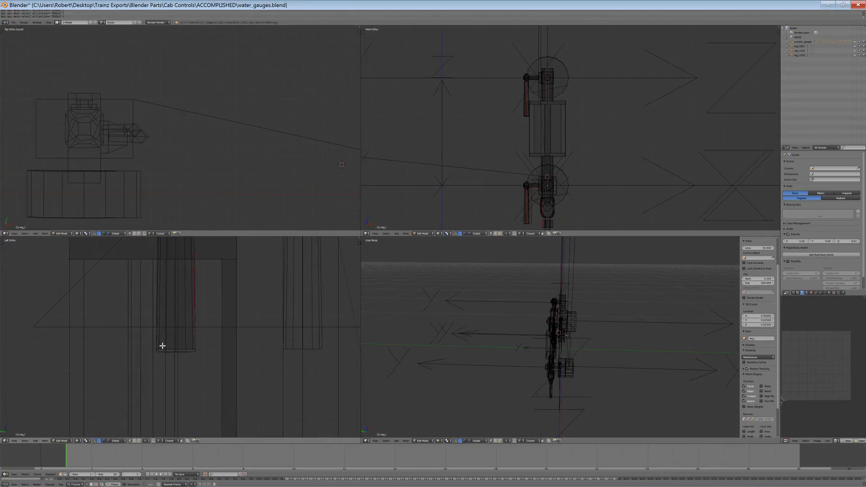
{"action": "scroll", "coordinate": [167, 350], "scroll_direction": "up", "scroll_amount": 3}
{"action": "key", "text": "a"}
{"action": "key", "text": "ctrl+v"}
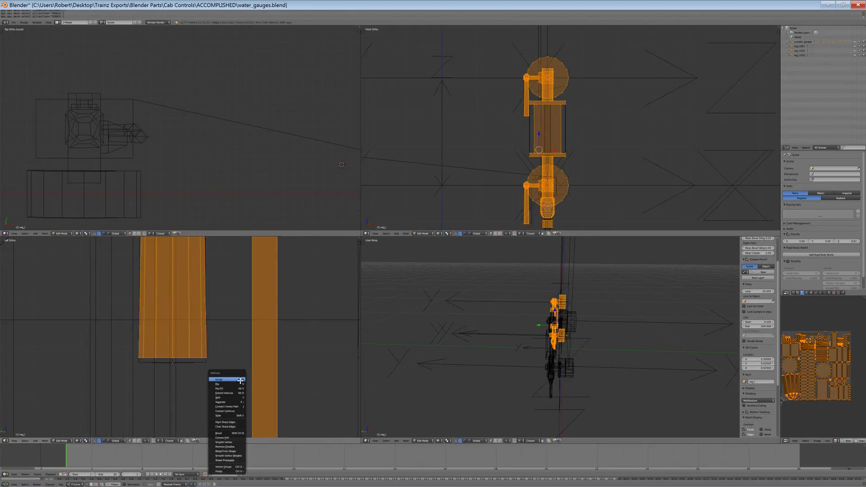
{"action": "left_click", "coordinate": [231, 447]}
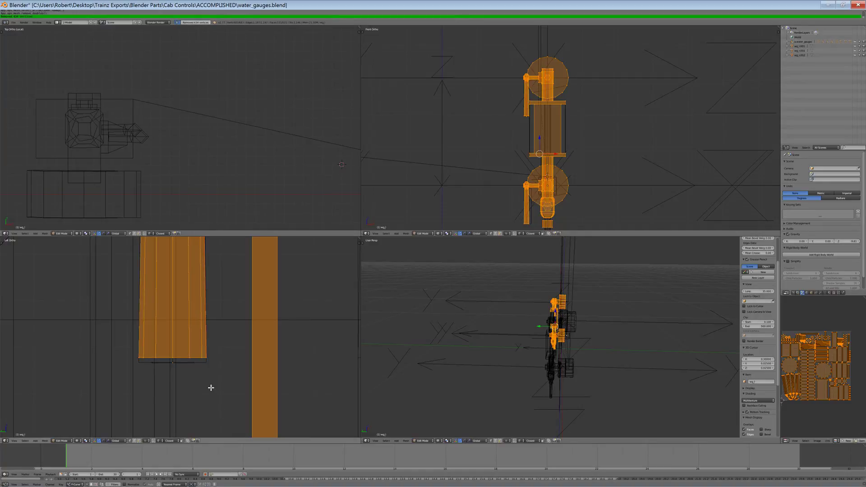
Delete the stray vertices at the lower end of the upper handle and select the whole gauge mesh
{"action": "scroll", "coordinate": [578, 350], "scroll_direction": "up", "scroll_amount": 6}
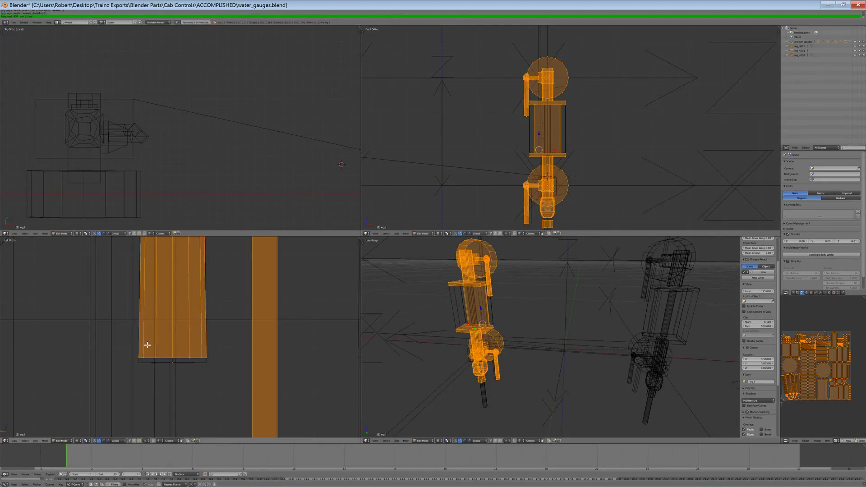
{"action": "key", "text": "a"}
{"action": "key", "text": "b"}
{"action": "left_click_drag", "start_coordinate": [197, 379], "coordinate": [141, 357]}
{"action": "key", "text": "x"}
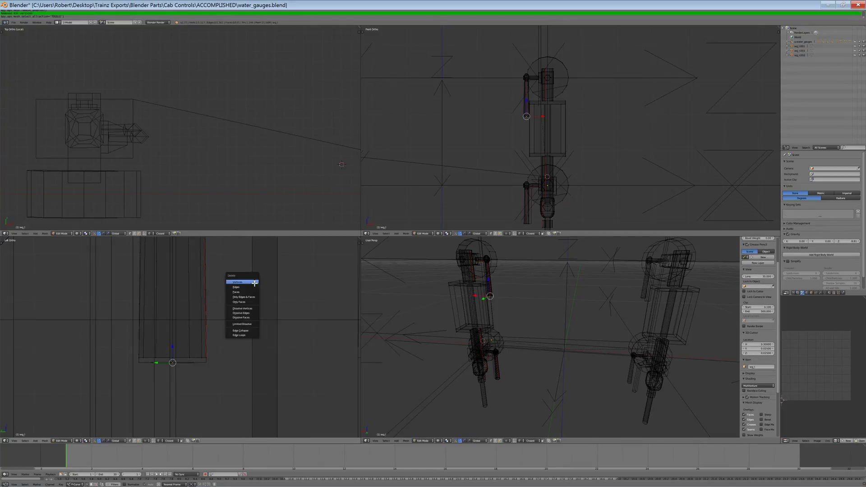
{"action": "left_click", "coordinate": [255, 283]}
{"action": "key", "text": "a"}
{"action": "scroll", "coordinate": [209, 345], "scroll_direction": "down", "scroll_amount": 6}
{"action": "scroll", "coordinate": [629, 333], "scroll_direction": "down", "scroll_amount": 3}
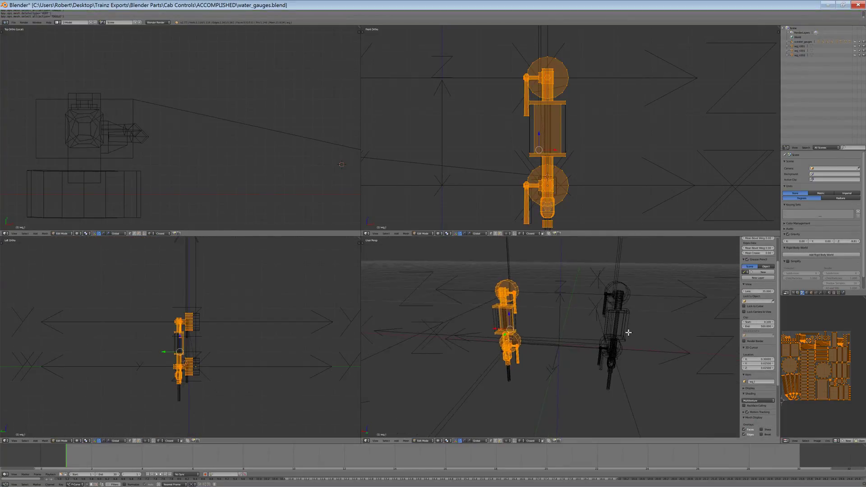
{"action": "scroll", "coordinate": [193, 357], "scroll_direction": "up", "scroll_amount": 8}
{"action": "scroll", "coordinate": [221, 348], "scroll_direction": "down", "scroll_amount": 5}
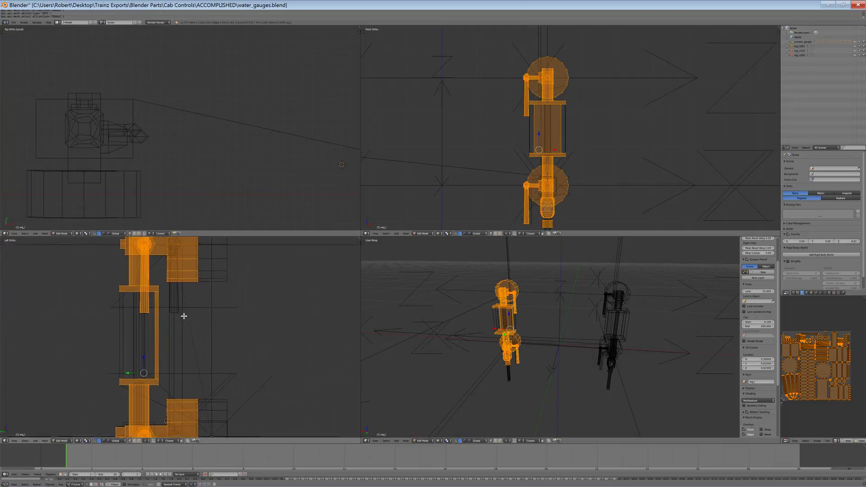
Leave the first gauge's mesh and open the other gauge's mesh for editing with nothing selected
{"action": "left_click", "coordinate": [62, 441]}
{"action": "left_click", "coordinate": [63, 434]}
{"action": "right_click", "coordinate": [196, 359]}
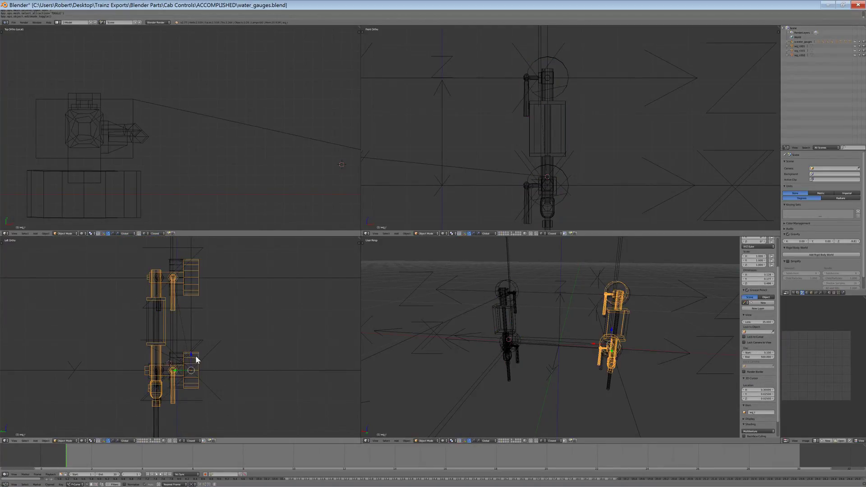
{"action": "left_click", "coordinate": [62, 441]}
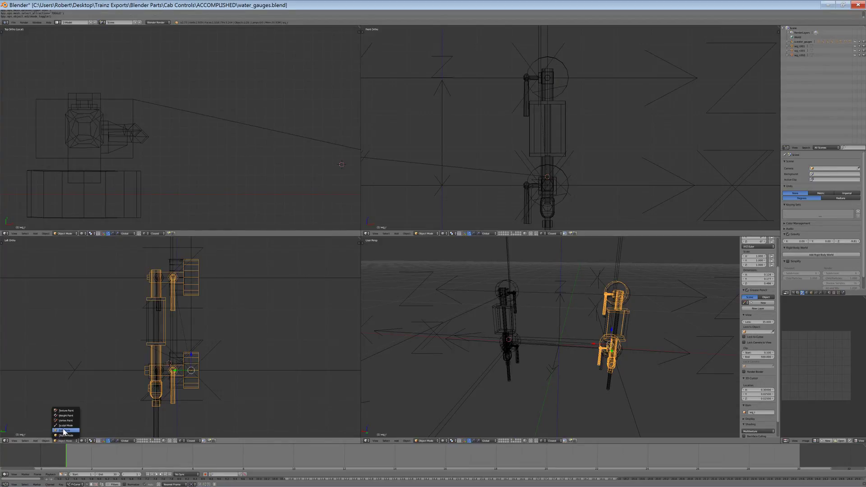
{"action": "left_click", "coordinate": [65, 430]}
{"action": "key", "text": "a"}
{"action": "key", "text": "a"}
Select the upper and lower round flanges of this gauge and move them along the Y axis toward the gauge body
{"action": "key", "text": "b"}
{"action": "left_click_drag", "start_coordinate": [239, 416], "coordinate": [180, 339]}
{"action": "scroll", "coordinate": [245, 306], "scroll_direction": "up", "scroll_amount": 2}
{"action": "middle_click_drag", "start_coordinate": [228, 299], "coordinate": [232, 354], "text": "shift"}
{"action": "key", "text": "b"}
{"action": "left_click_drag", "start_coordinate": [257, 368], "coordinate": [185, 247]}
{"action": "scroll", "coordinate": [192, 281], "scroll_direction": "up", "scroll_amount": 3}
{"action": "scroll", "coordinate": [192, 280], "scroll_direction": "up", "scroll_amount": 6}
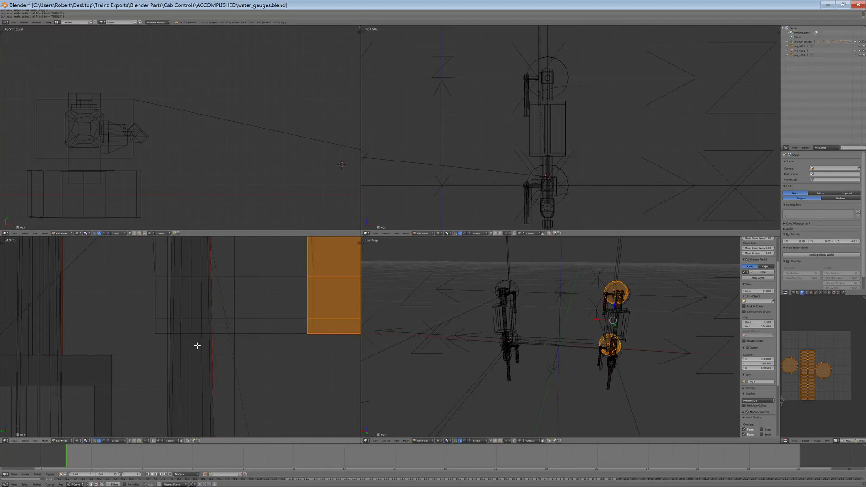
{"action": "key", "text": "g"}
{"action": "key", "text": "y"}
{"action": "left_click", "coordinate": [159, 335]}
{"action": "scroll", "coordinate": [169, 343], "scroll_direction": "down", "scroll_amount": 5}
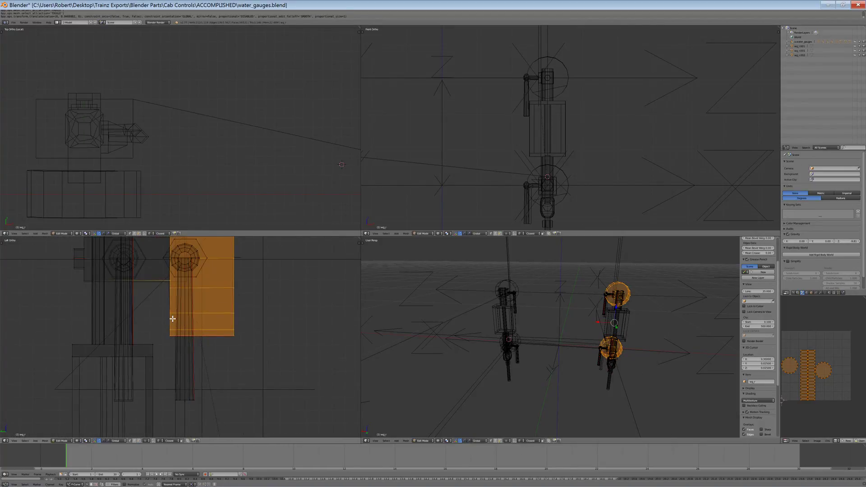
Delete the stray vertices at the lower end of this gauge's upper handle
{"action": "key", "text": "a"}
{"action": "key", "text": "a"}
{"action": "scroll", "coordinate": [171, 318], "scroll_direction": "down", "scroll_amount": 5}
{"action": "key", "text": "a"}
{"action": "key", "text": "a"}
{"action": "scroll", "coordinate": [181, 334], "scroll_direction": "up", "scroll_amount": 4}
{"action": "right_click", "coordinate": [201, 362]}
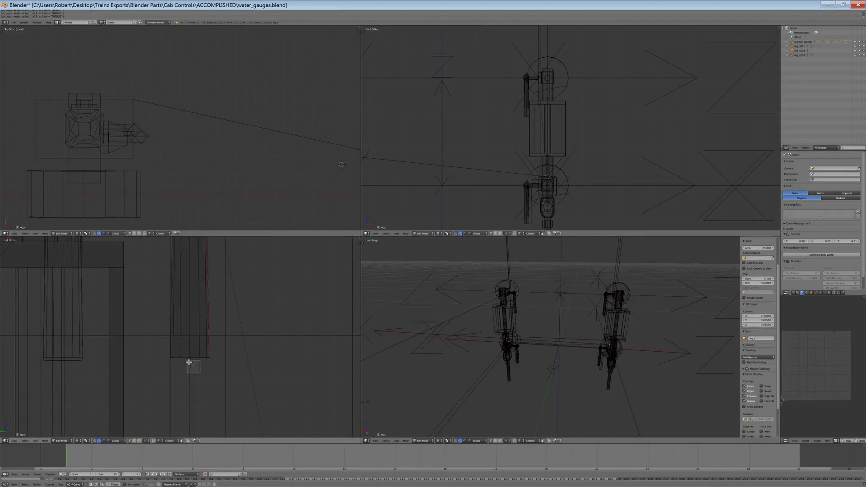
{"action": "key", "text": "x"}
{"action": "left_click", "coordinate": [271, 310]}
Select the gauge's entire mesh, average its UV island scale, pack the islands, and return to Object Mode
{"action": "key", "text": "a"}
{"action": "scroll", "coordinate": [264, 312], "scroll_direction": "down", "scroll_amount": 13}
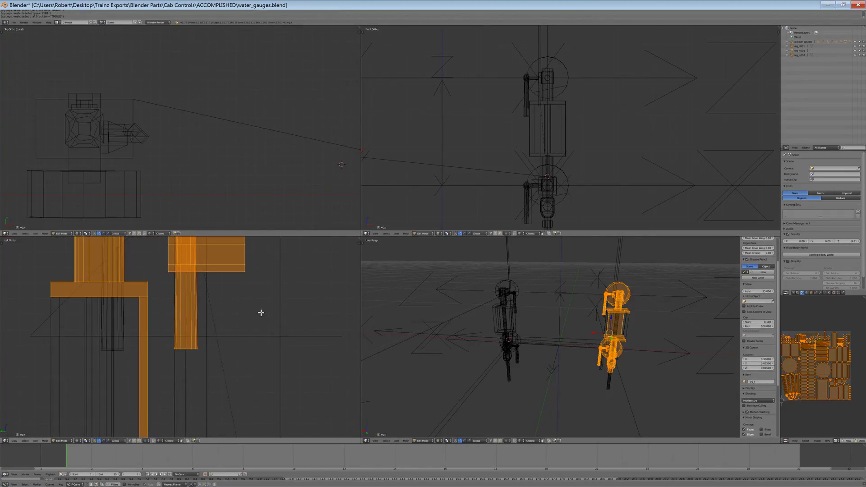
{"action": "middle_click_drag", "start_coordinate": [220, 366], "coordinate": [217, 280], "text": "shift"}
{"action": "scroll", "coordinate": [223, 298], "scroll_direction": "up", "scroll_amount": 7}
{"action": "scroll", "coordinate": [217, 279], "scroll_direction": "up", "scroll_amount": 2}
{"action": "key", "text": "a"}
{"action": "key", "text": "a"}
{"action": "scroll", "coordinate": [170, 339], "scroll_direction": "down", "scroll_amount": 5}
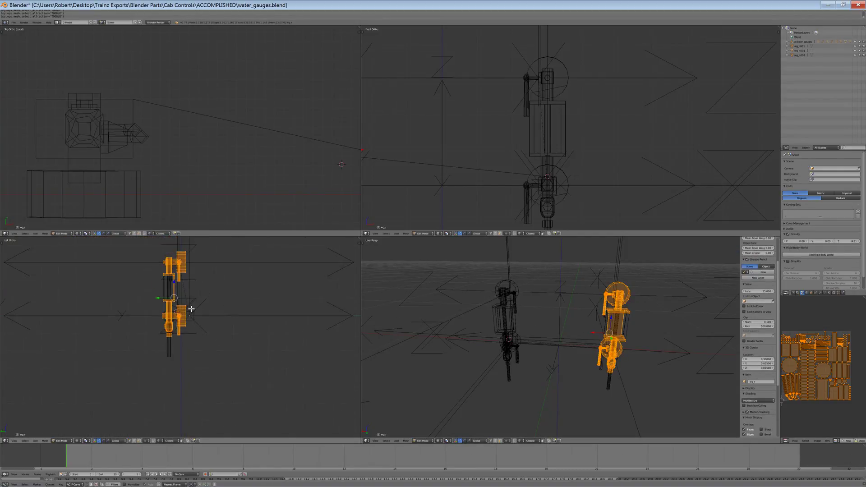
{"action": "scroll", "coordinate": [189, 306], "scroll_direction": "down", "scroll_amount": 2, "text": "shift"}
{"action": "key", "text": "ctrl+a"}
{"action": "key", "text": "ctrl+p"}
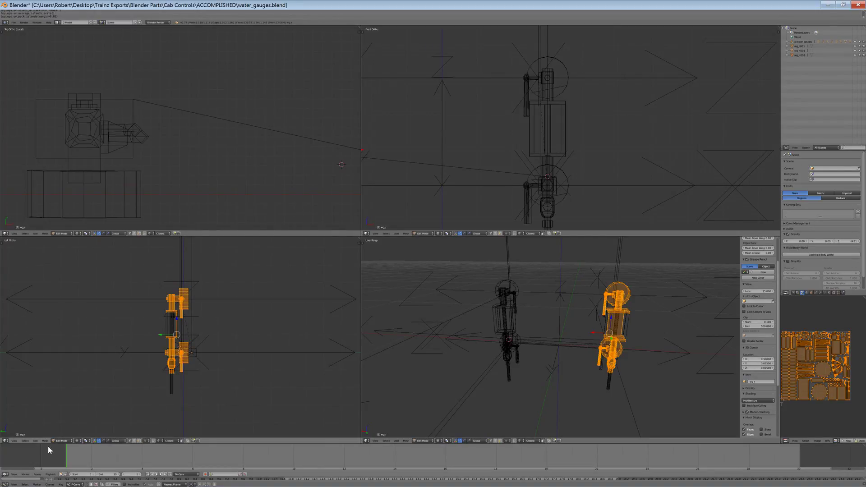
{"action": "left_click", "coordinate": [68, 441]}
{"action": "left_click", "coordinate": [68, 430]}
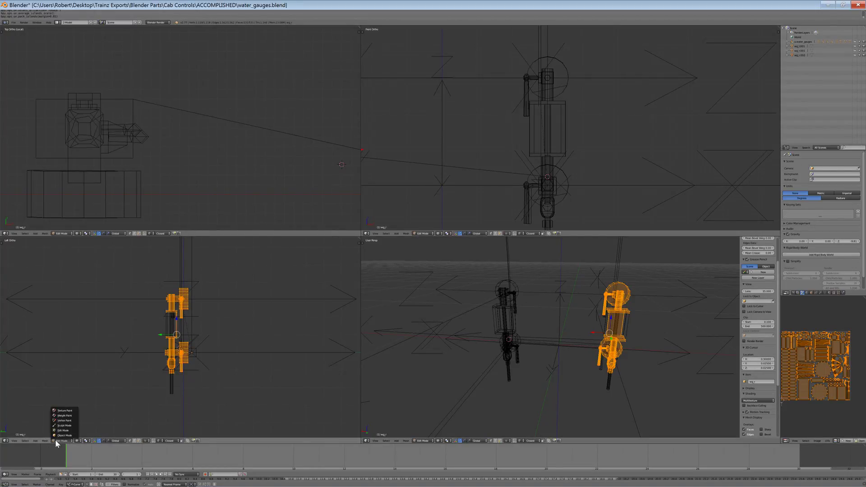
{"action": "key", "text": "Tab"}
Average the UV island scale and pack the islands for the first gauge's entire mesh, then return to Object Mode
{"action": "right_click", "coordinate": [517, 290]}
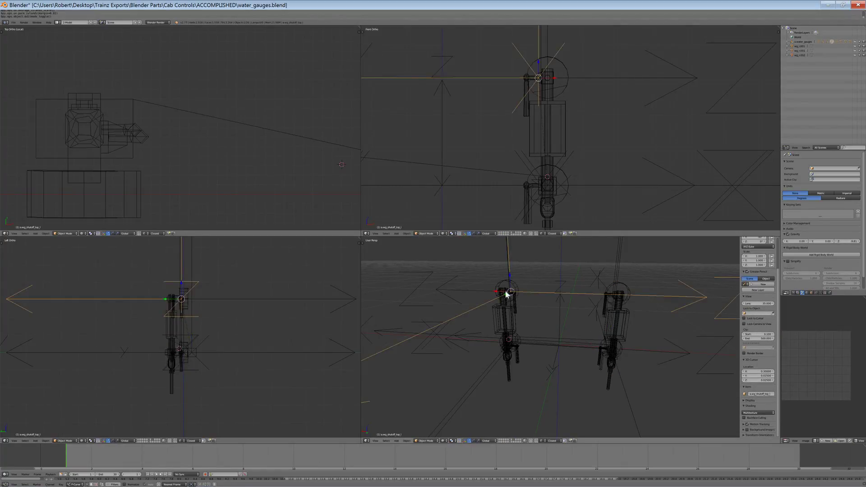
{"action": "right_click", "coordinate": [514, 292]}
{"action": "left_click", "coordinate": [425, 441]}
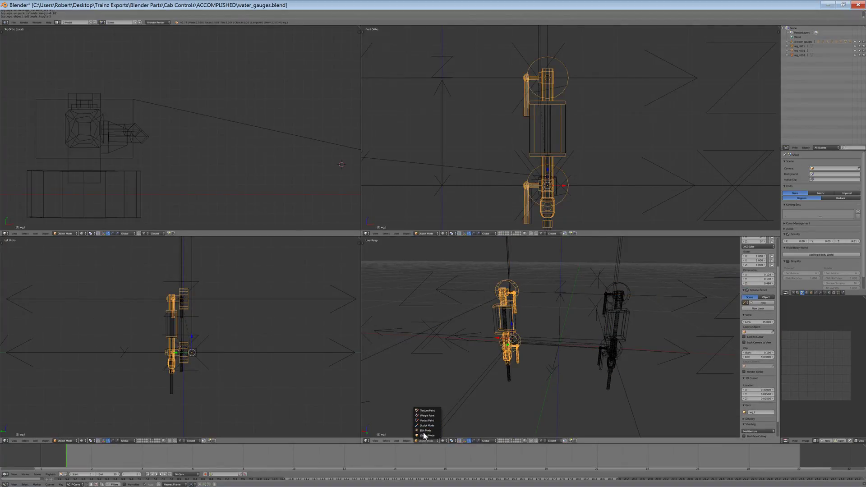
{"action": "left_click", "coordinate": [426, 431]}
{"action": "key", "text": "a"}
{"action": "key", "text": "a"}
{"action": "key", "text": "ctrl+a"}
{"action": "key", "text": "ctrl+p"}
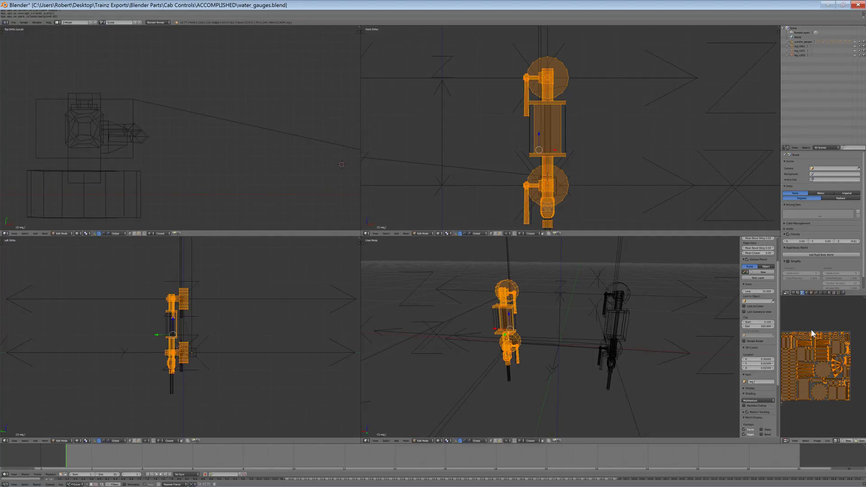
{"action": "left_click", "coordinate": [417, 441]}
{"action": "left_click", "coordinate": [426, 435]}
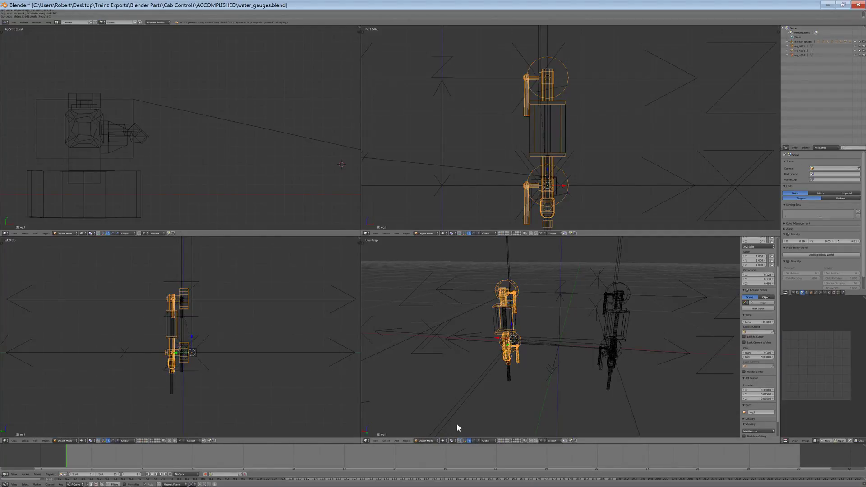
Delete the appended original gauge objects that overlap the reworked gauges
{"action": "scroll", "coordinate": [196, 342], "scroll_direction": "up", "scroll_amount": 5}
{"action": "key", "text": "a"}
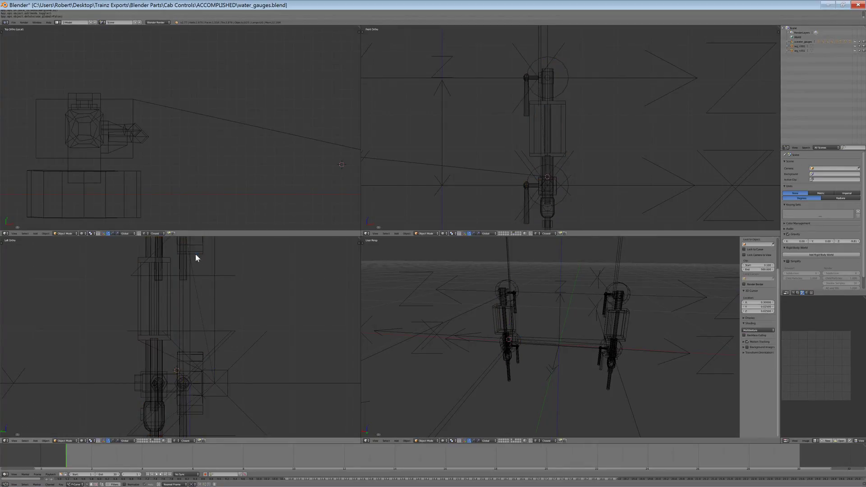
{"action": "right_click", "coordinate": [196, 358]}
{"action": "key", "text": "x"}
{"action": "right_click", "coordinate": [198, 364]}
{"action": "right_click", "coordinate": [196, 354]}
{"action": "right_click", "coordinate": [196, 354]}
{"action": "right_click", "coordinate": [196, 354]}
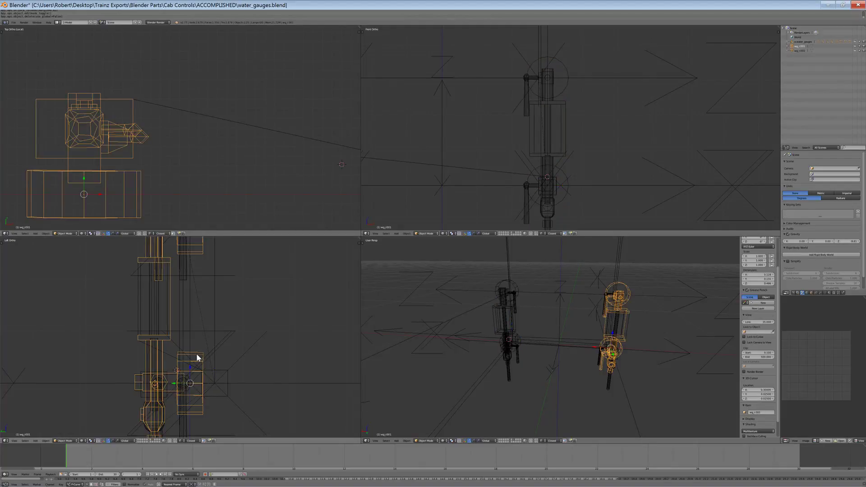
{"action": "key", "text": "x"}
{"action": "left_click", "coordinate": [196, 354]}
Select the last leftover appended object outside the a.water_gauges hierarchy and delete it
{"action": "right_click", "coordinate": [205, 376]}
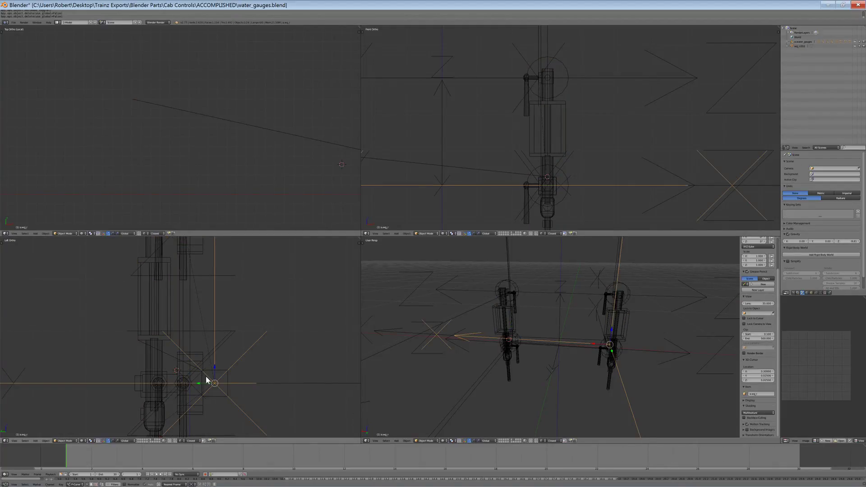
{"action": "scroll", "coordinate": [221, 377], "scroll_direction": "up", "scroll_amount": 2}
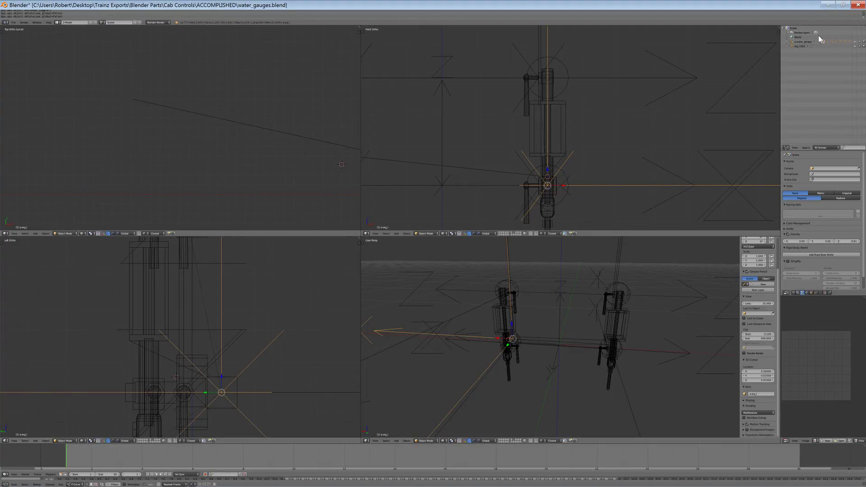
{"action": "key", "text": "x"}
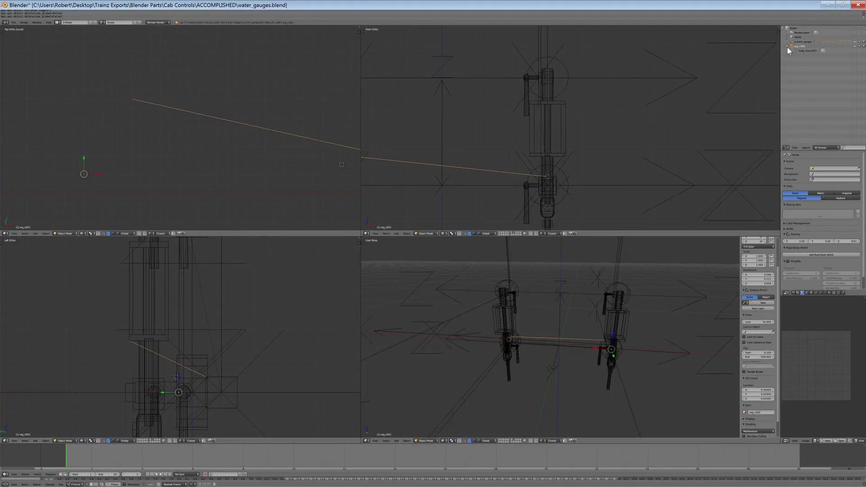
{"action": "key", "text": "ctrl+z"}
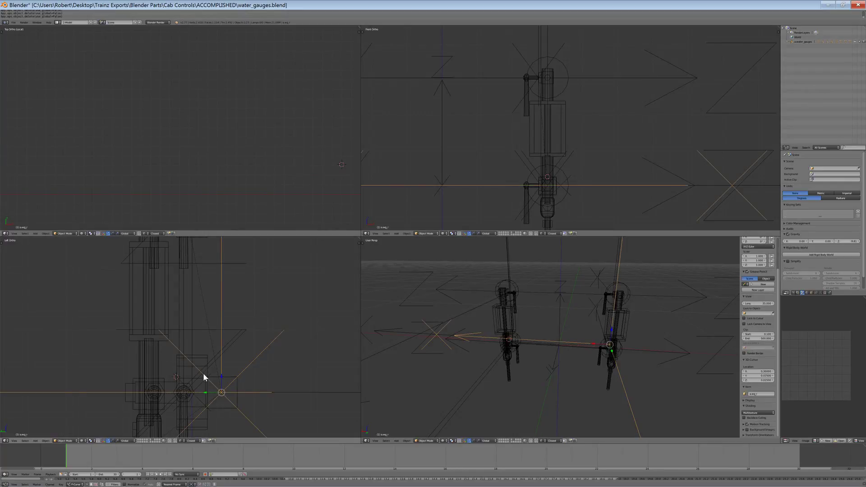
{"action": "scroll", "coordinate": [217, 356], "scroll_direction": "down", "scroll_amount": 3}
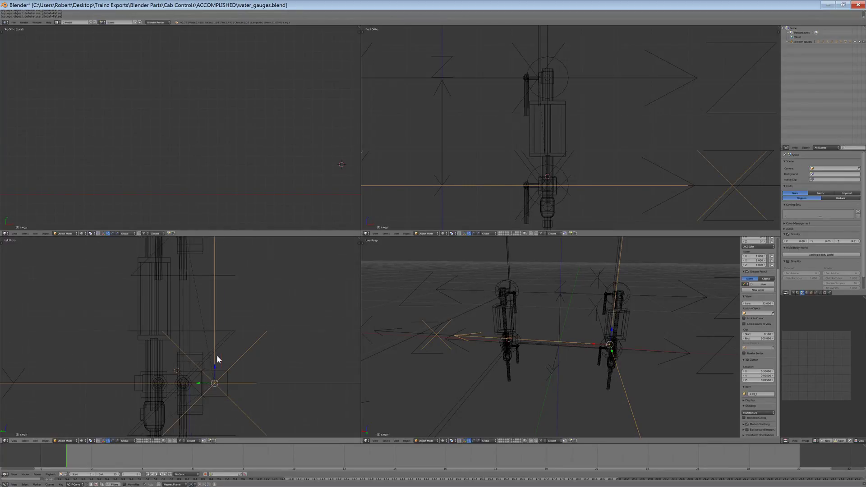
{"action": "middle_click_drag", "start_coordinate": [218, 356], "coordinate": [222, 329], "text": "shift"}
{"action": "scroll", "coordinate": [222, 329], "scroll_direction": "up", "scroll_amount": 5}
{"action": "scroll", "coordinate": [222, 332], "scroll_direction": "up", "scroll_amount": 1}
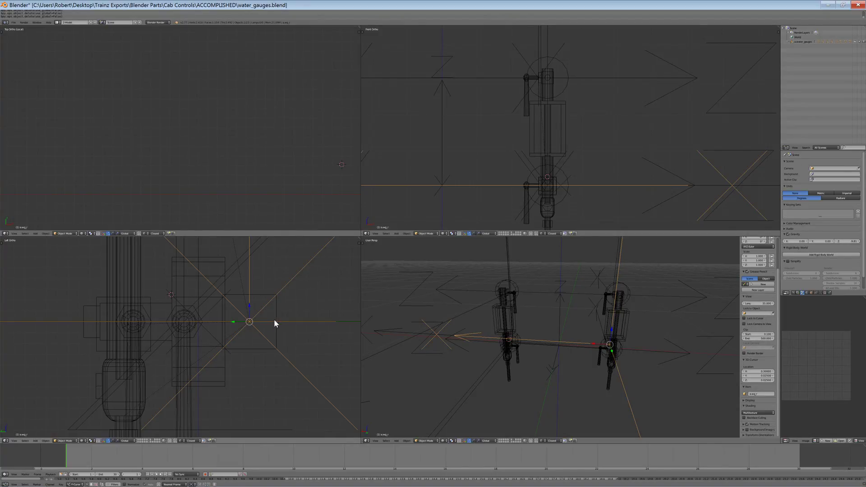
{"action": "key", "text": "b"}
{"action": "left_click_drag", "start_coordinate": [295, 368], "coordinate": [251, 285]}
{"action": "key", "text": "ctrl+z"}
{"action": "key", "text": "a"}
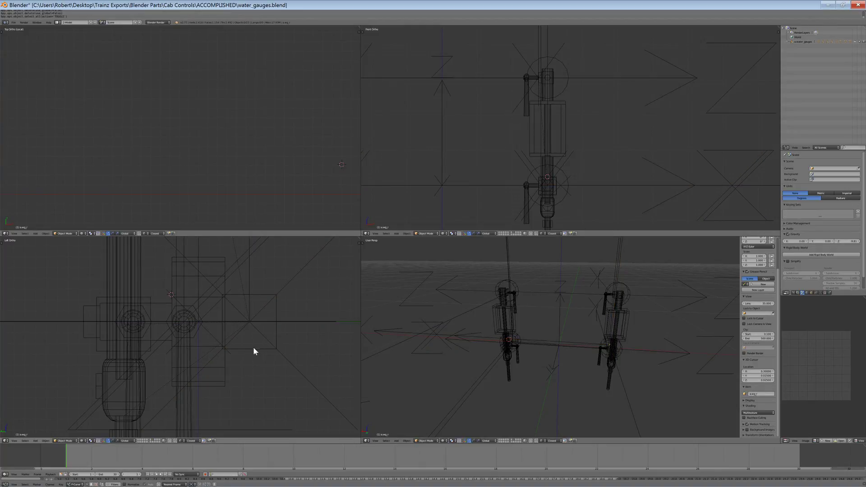
Expand the a.water_gauges hierarchy and check which attachment points belong to each gauge
{"action": "left_click", "coordinate": [787, 42]}
{"action": "left_click", "coordinate": [803, 55]}
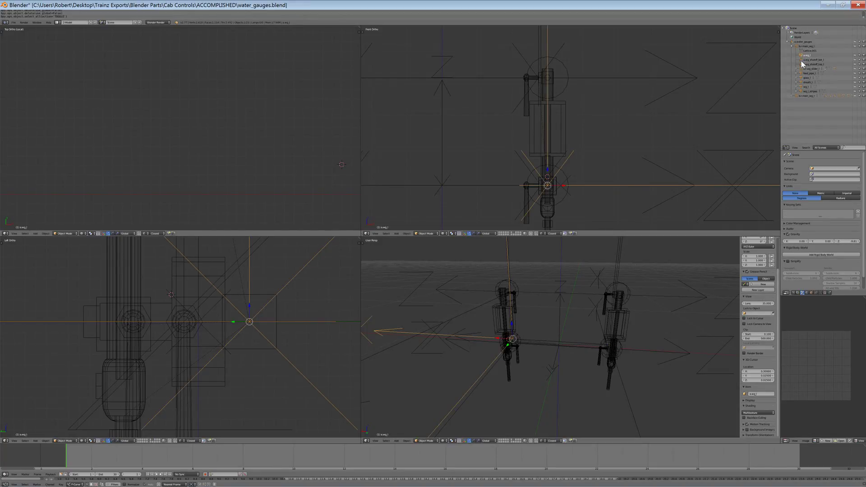
{"action": "left_click", "coordinate": [803, 61]}
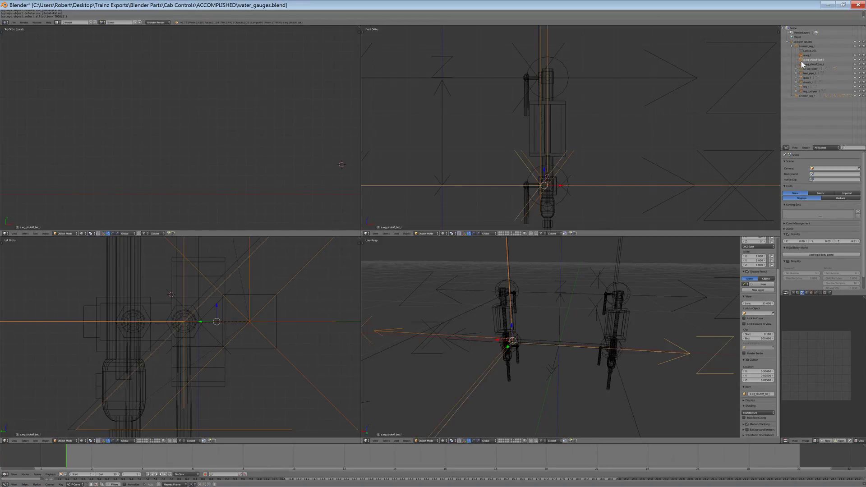
{"action": "left_click", "coordinate": [808, 65]}
{"action": "left_click", "coordinate": [792, 96]}
{"action": "key", "text": "a"}
{"action": "middle_click_drag", "start_coordinate": [601, 316], "coordinate": [530, 359]}
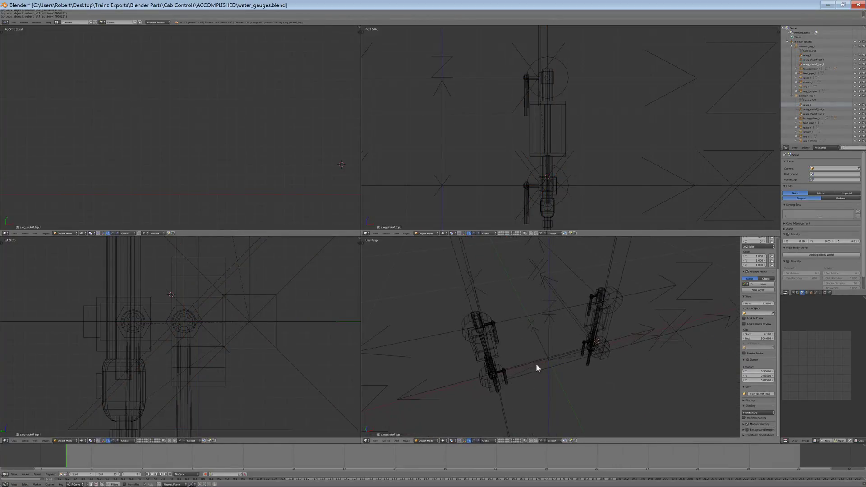
Select the two main gauge objects under a.water_gauges and clear their parent while keeping their transforms
{"action": "right_click", "coordinate": [547, 329]}
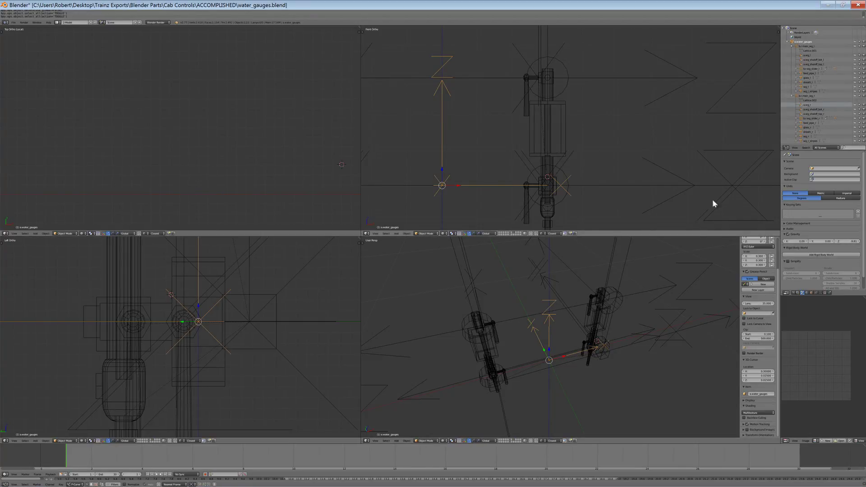
{"action": "left_click", "coordinate": [793, 46]}
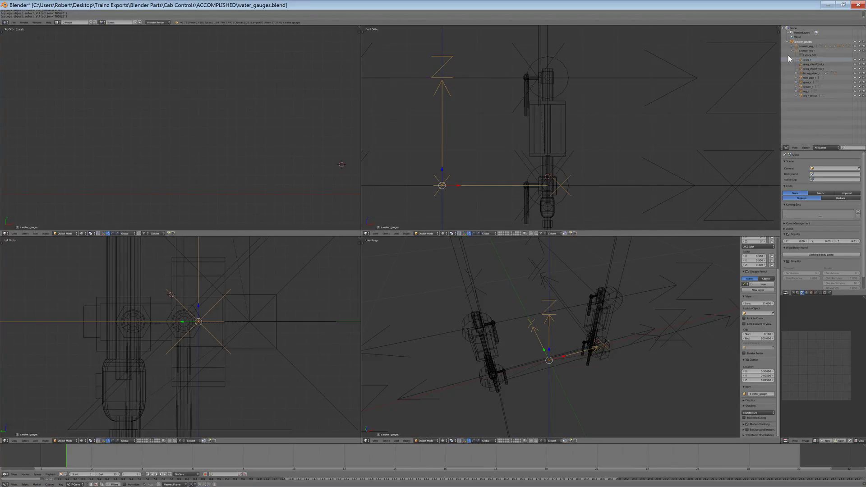
{"action": "left_click", "coordinate": [792, 51]}
{"action": "left_click", "coordinate": [795, 47]}
{"action": "left_click", "coordinate": [796, 50], "text": "shift"}
{"action": "scroll", "coordinate": [270, 332], "scroll_direction": "down", "scroll_amount": 5}
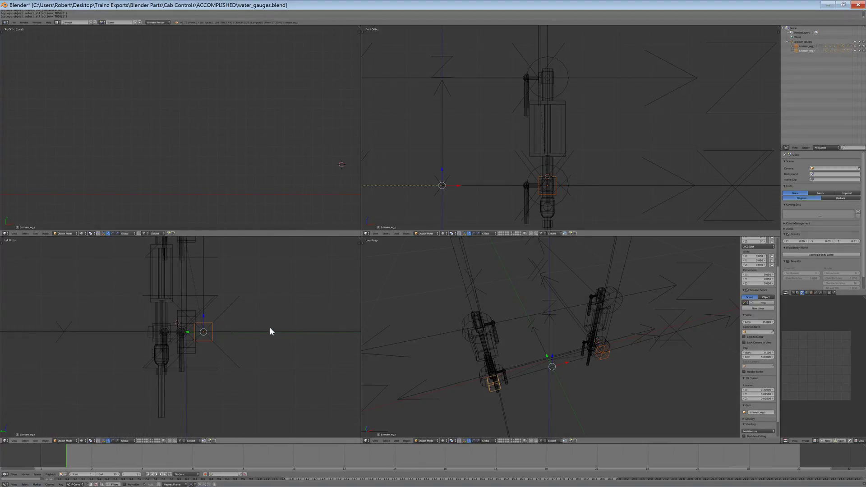
{"action": "key", "text": "alt+p"}
{"action": "left_click", "coordinate": [270, 328]}
Show the transform properties in the side view and examine the gauge attachment point and the a.water_gauges empty
{"action": "right_click", "coordinate": [210, 302]}
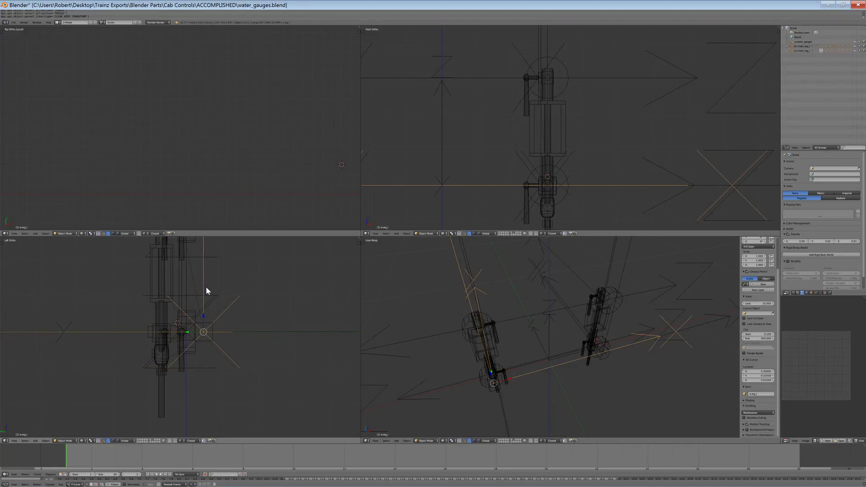
{"action": "key", "text": "n"}
{"action": "scroll", "coordinate": [208, 318], "scroll_direction": "up", "scroll_amount": 3}
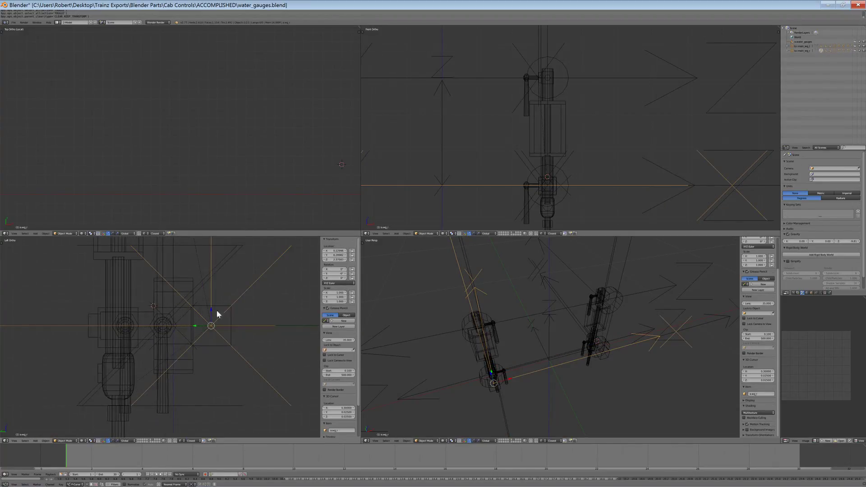
{"action": "middle_click_drag", "start_coordinate": [576, 326], "coordinate": [565, 326]}
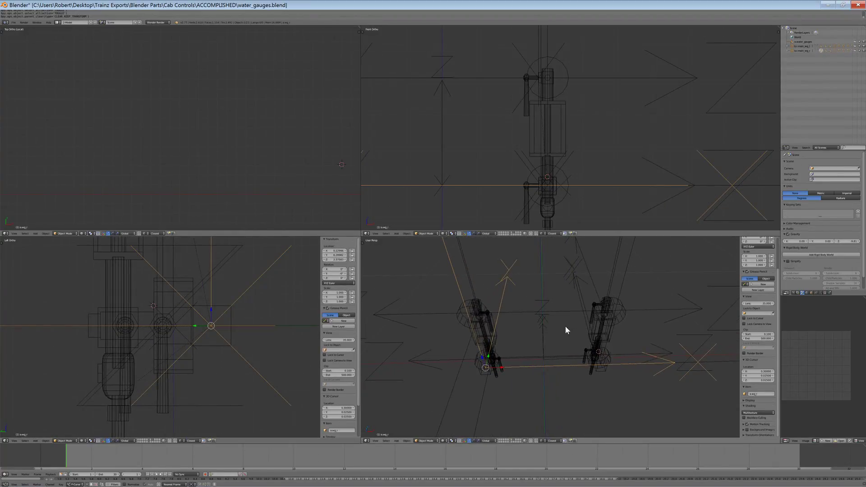
{"action": "left_click", "coordinate": [795, 42]}
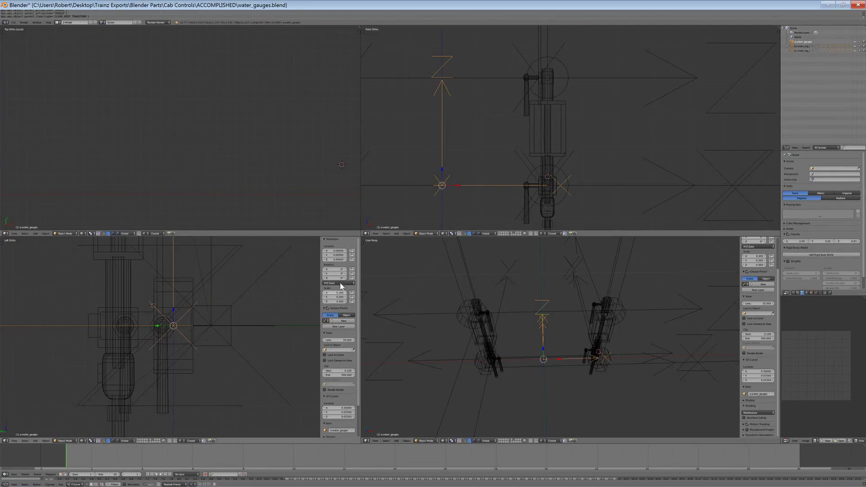
{"action": "scroll", "coordinate": [195, 338], "scroll_direction": "up", "scroll_amount": 3}
{"action": "middle_click_drag", "start_coordinate": [566, 356], "coordinate": [649, 358]}
{"action": "scroll", "coordinate": [648, 358], "scroll_direction": "up", "scroll_amount": 4}
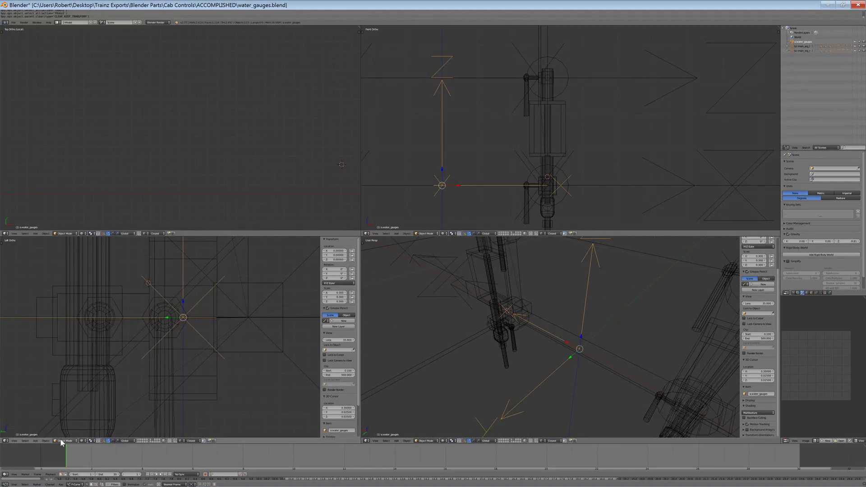
Select the overlapping objects at the gauge attachment point until the two main gauge objects are selected
{"action": "right_click", "coordinate": [187, 350]}
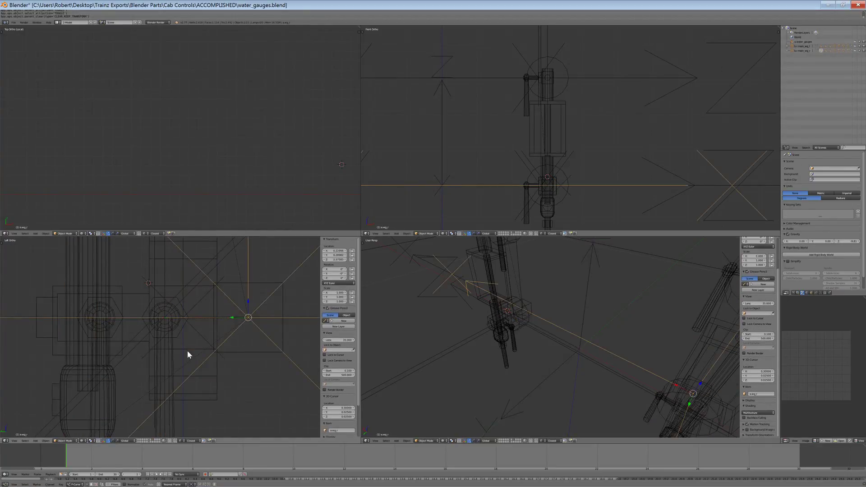
{"action": "right_click", "coordinate": [188, 351]}
{"action": "right_click", "coordinate": [188, 351]}
{"action": "right_click", "coordinate": [188, 350]}
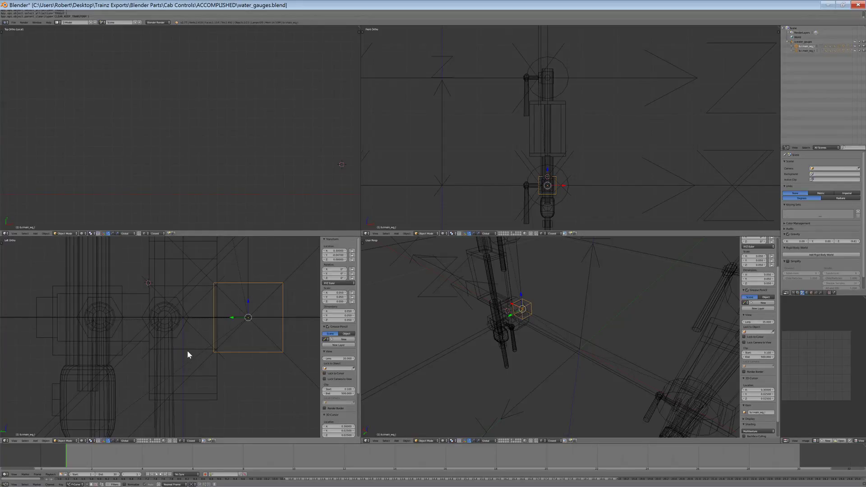
{"action": "right_click", "coordinate": [188, 351]}
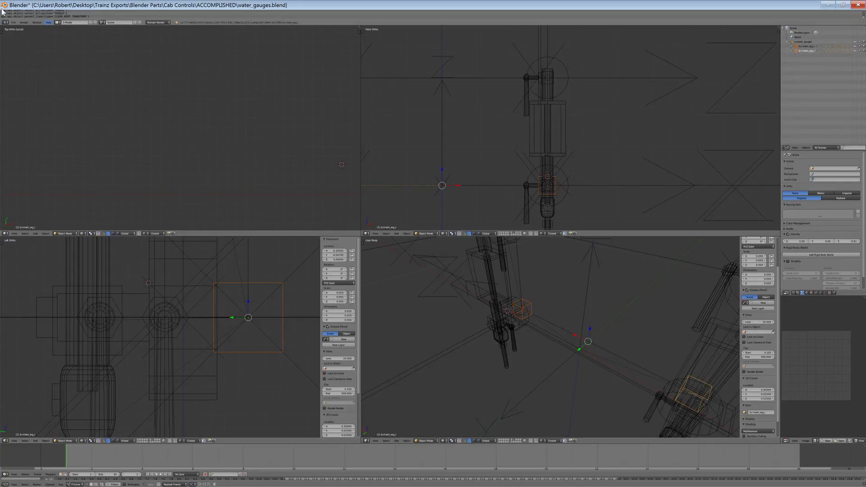
Save the scene under the file name water_gauges_2.blend in the ACCOMPLISHED folder, overwriting the existing file
{"action": "left_click", "coordinate": [14, 23]}
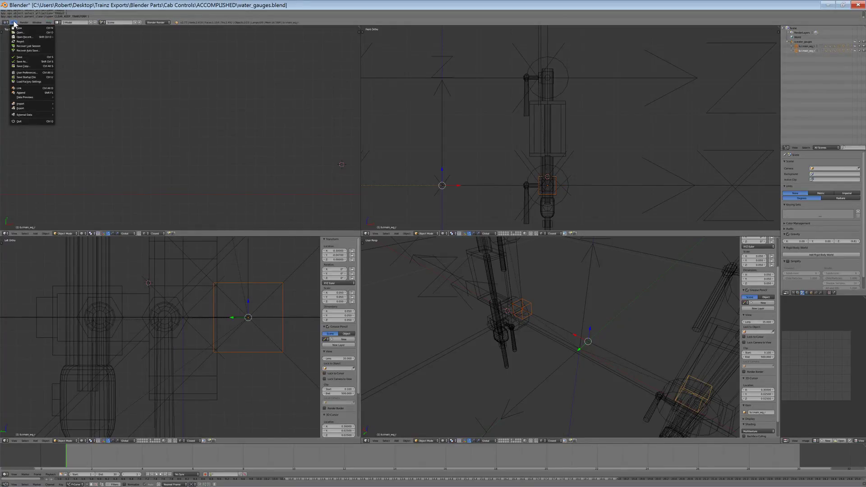
{"action": "left_click", "coordinate": [31, 61]}
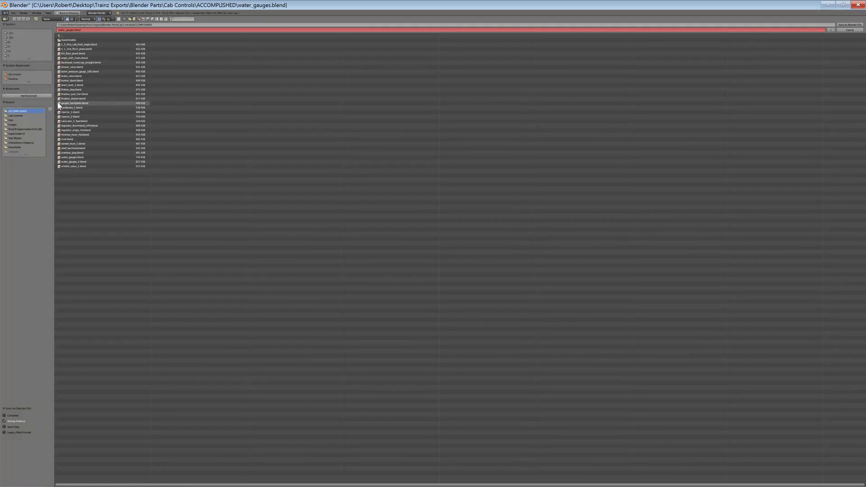
{"action": "double_click", "coordinate": [81, 161]}
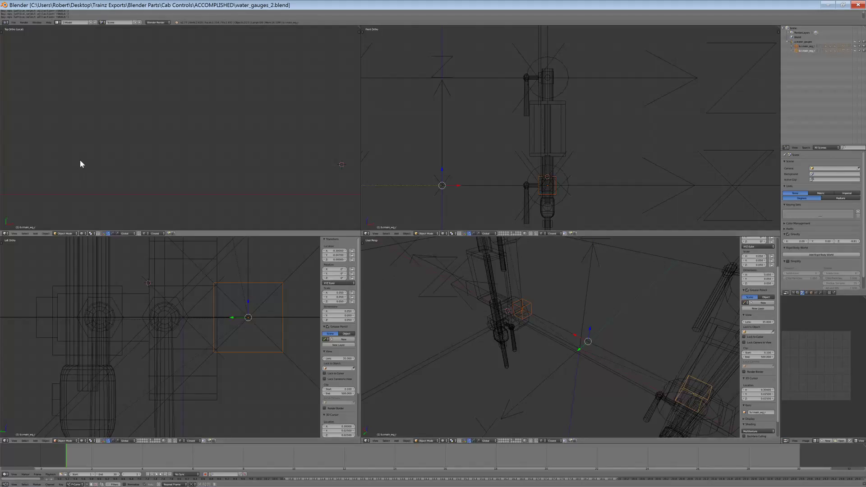
Switch to the ACCOMPLISHED folder in Windows Explorer and open water_gauges.blend in a second Blender window for comparison
{"action": "left_click", "coordinate": [14, 23]}
{"action": "left_click", "coordinate": [9, 480]}
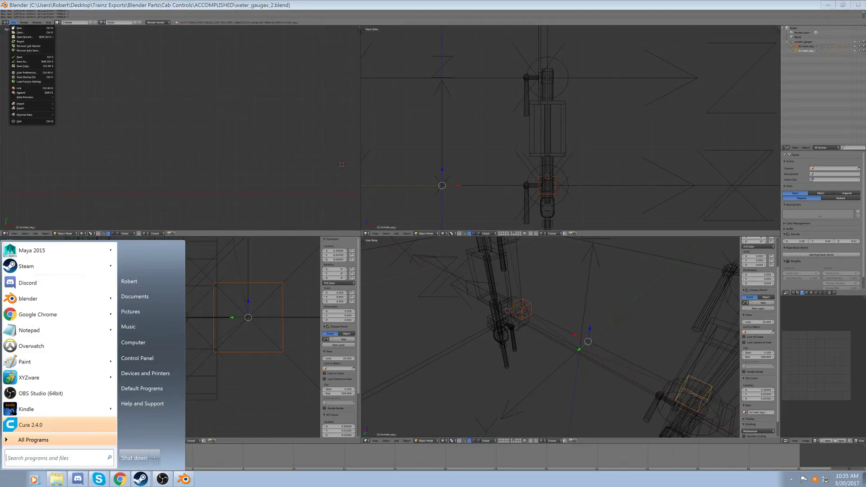
{"action": "left_click", "coordinate": [62, 482]}
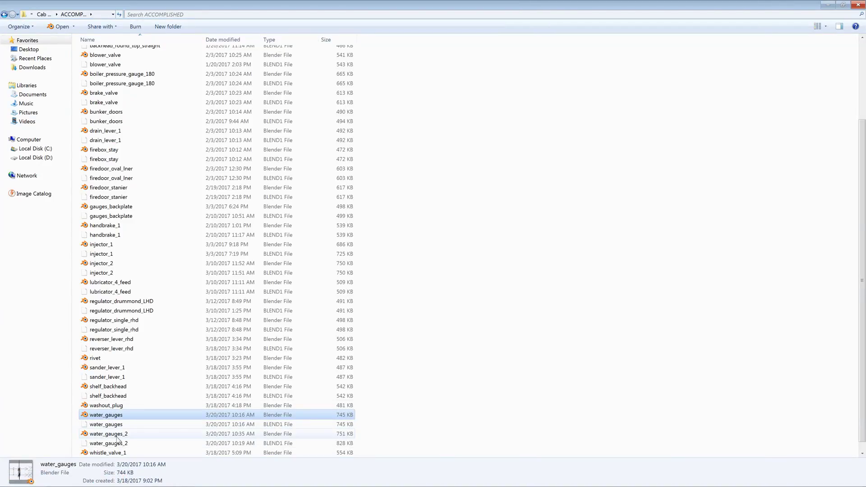
{"action": "double_click", "coordinate": [116, 416]}
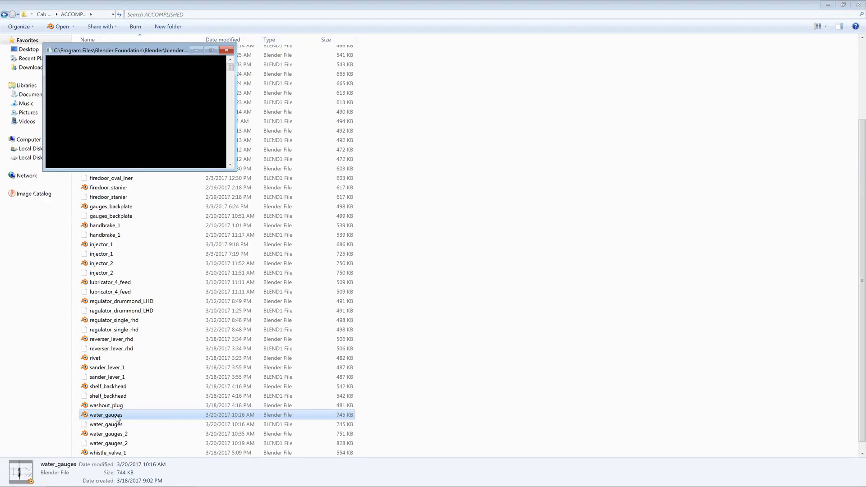
Examine the lower valve and lever layout of the original gauge in the left view, and return to water_gauges_2.blend
{"action": "scroll", "coordinate": [544, 343], "scroll_direction": "up", "scroll_amount": 6}
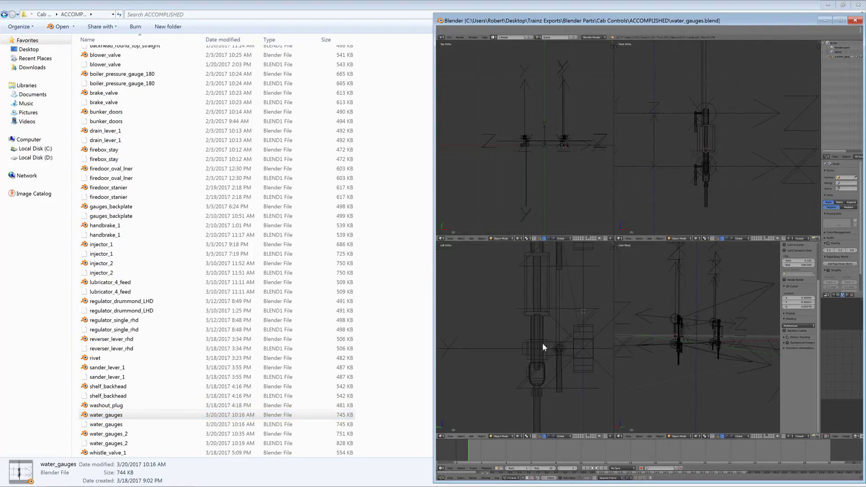
{"action": "right_click", "coordinate": [543, 343]}
{"action": "scroll", "coordinate": [546, 343], "scroll_direction": "up", "scroll_amount": 3}
{"action": "middle_click_drag", "start_coordinate": [564, 350], "coordinate": [474, 323], "text": "shift"}
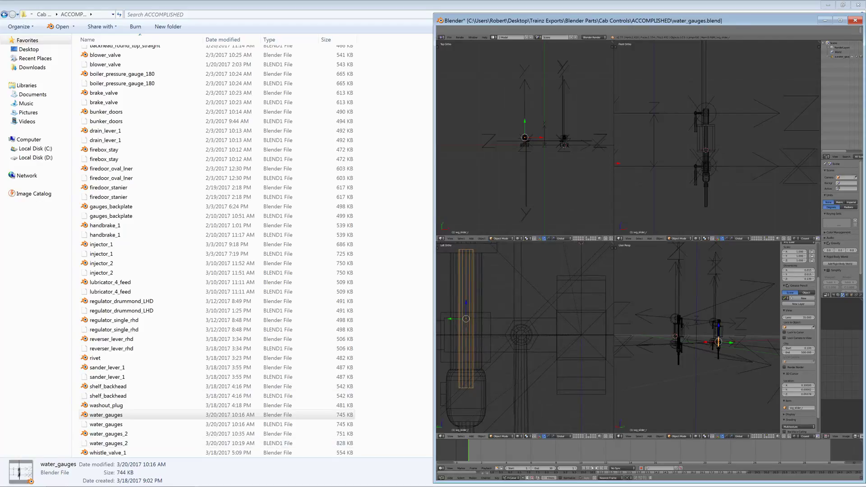
{"action": "left_click", "coordinate": [162, 482]}
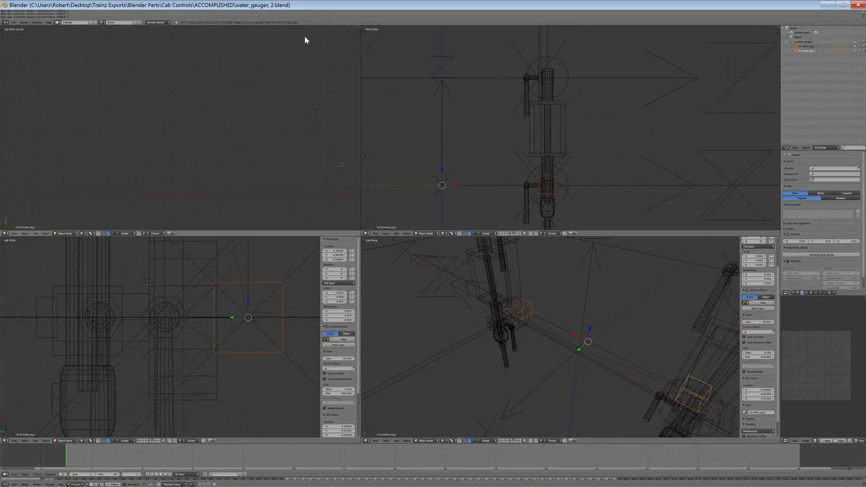
Select the gauge mesh farther from the 3D cursor and examine its valve levers from the side
{"action": "right_click", "coordinate": [160, 322]}
{"action": "scroll", "coordinate": [152, 321], "scroll_direction": "down", "scroll_amount": 3}
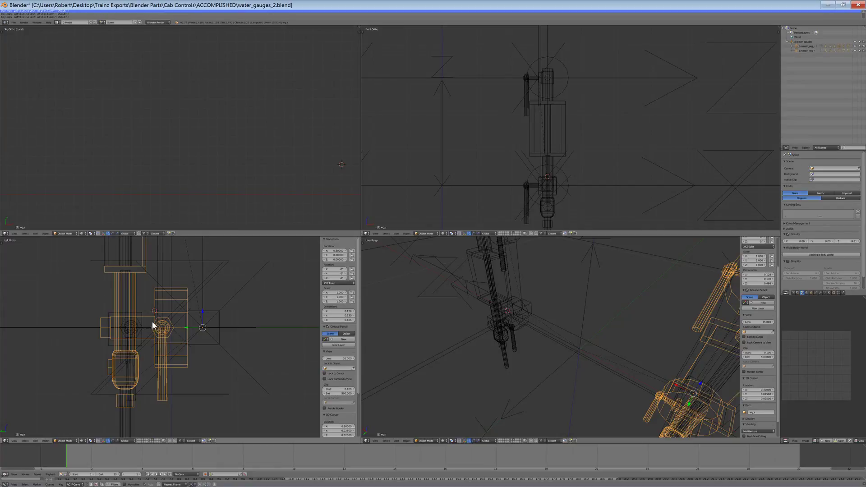
{"action": "scroll", "coordinate": [152, 321], "scroll_direction": "down", "scroll_amount": 5}
{"action": "middle_click_drag", "start_coordinate": [169, 320], "coordinate": [169, 332], "text": "shift"}
{"action": "scroll", "coordinate": [637, 336], "scroll_direction": "down", "scroll_amount": 5}
{"action": "middle_click_drag", "start_coordinate": [636, 335], "coordinate": [600, 325]}
{"action": "scroll", "coordinate": [139, 415], "scroll_direction": "up", "scroll_amount": 4}
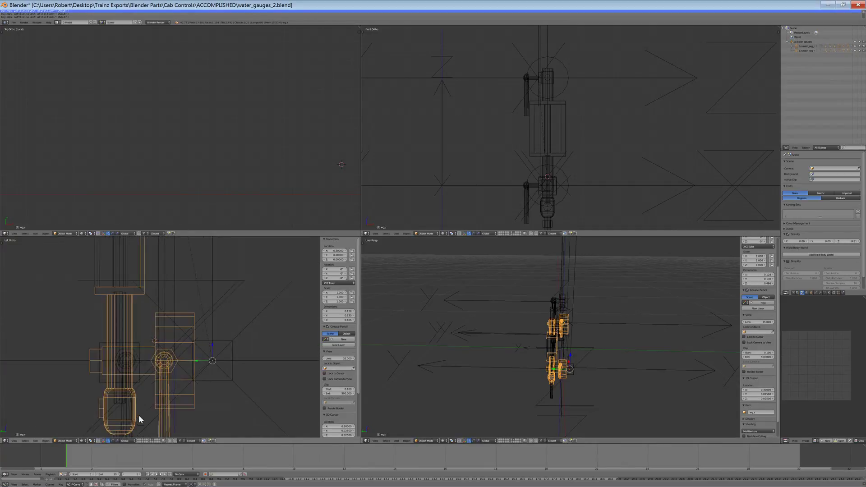
In Edit Mode, select all linked geometry of the gauge's lower lever and add the upper lever to the selection
{"action": "left_click", "coordinate": [69, 432]}
{"action": "scroll", "coordinate": [168, 399], "scroll_direction": "up", "scroll_amount": 3}
{"action": "key", "text": "a"}
{"action": "key", "text": "b"}
{"action": "left_click_drag", "start_coordinate": [196, 401], "coordinate": [174, 342]}
{"action": "key", "text": "ctrl+l"}
{"action": "scroll", "coordinate": [172, 347], "scroll_direction": "down", "scroll_amount": 10}
{"action": "middle_click_drag", "start_coordinate": [170, 316], "coordinate": [167, 372], "text": "shift"}
{"action": "scroll", "coordinate": [167, 348], "scroll_direction": "up", "scroll_amount": 6}
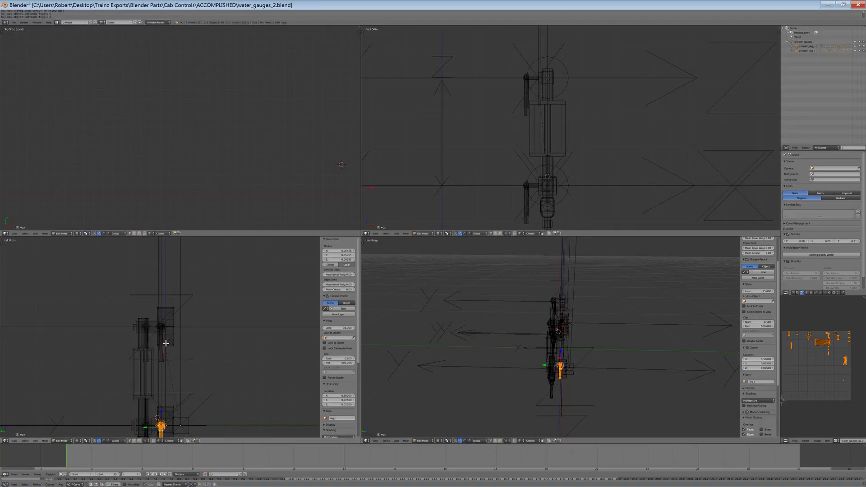
{"action": "key", "text": "b"}
{"action": "left_click_drag", "start_coordinate": [166, 296], "coordinate": [165, 296]}
{"action": "scroll", "coordinate": [163, 343], "scroll_direction": "up", "scroll_amount": 7}
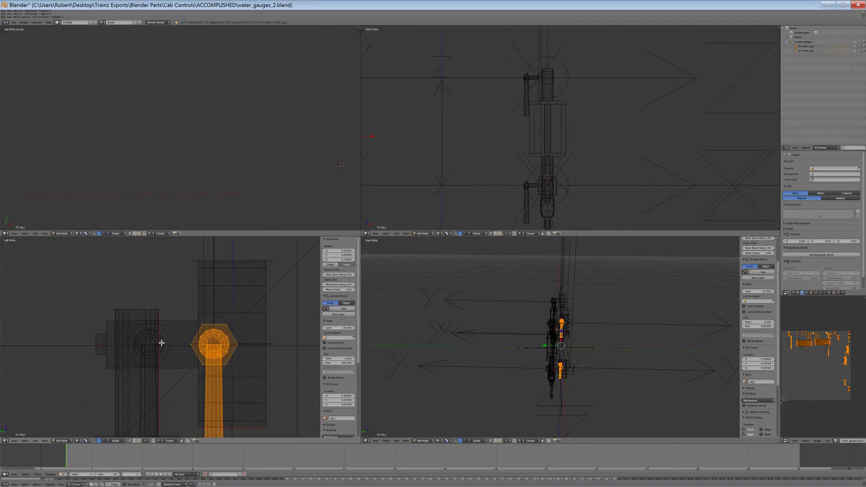
Try to move both selected levers along the Y axis onto the gauge's main body
{"action": "key", "text": "g"}
{"action": "key", "text": "y"}
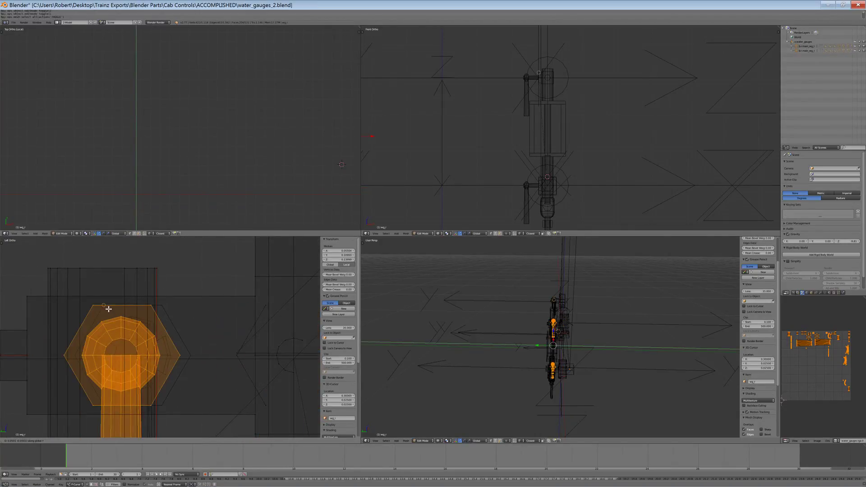
{"action": "key", "text": "g"}
{"action": "key", "text": "y"}
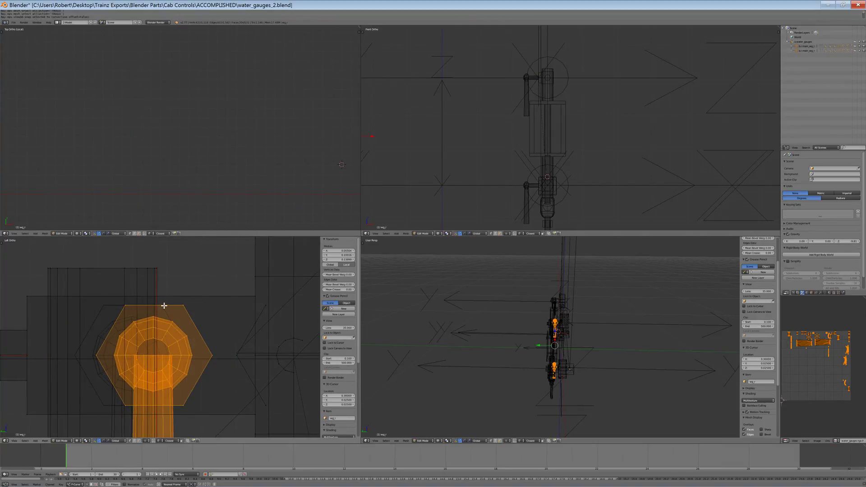
{"action": "scroll", "coordinate": [163, 306], "scroll_direction": "down", "scroll_amount": 10}
{"action": "scroll", "coordinate": [168, 308], "scroll_direction": "up", "scroll_amount": 12}
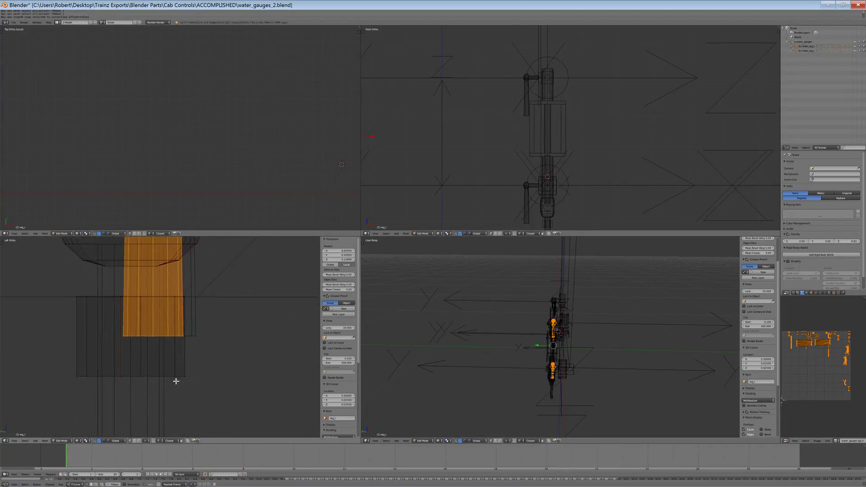
{"action": "scroll", "coordinate": [176, 381], "scroll_direction": "up", "scroll_amount": 2}
{"action": "key", "text": "g"}
{"action": "key", "text": "y"}
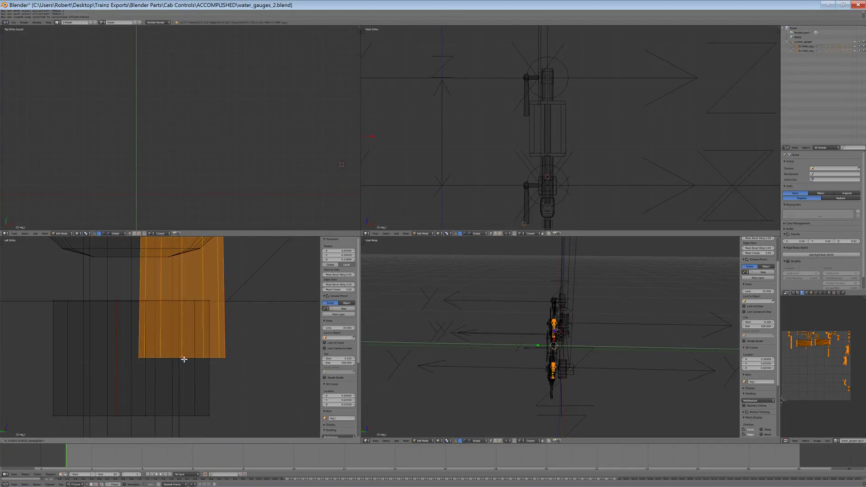
{"action": "left_click", "coordinate": [184, 359]}
Inspect the lever placement in the perspective view and return the gauge to Object Mode
{"action": "key", "text": "a"}
{"action": "key", "text": "a"}
{"action": "middle_click_drag", "start_coordinate": [571, 373], "coordinate": [596, 390]}
{"action": "key", "text": "a"}
{"action": "scroll", "coordinate": [596, 390], "scroll_direction": "up", "scroll_amount": 3}
{"action": "left_click", "coordinate": [422, 441]}
{"action": "left_click", "coordinate": [424, 436]}
{"action": "middle_click_drag", "start_coordinate": [595, 332], "coordinate": [578, 323]}
{"action": "scroll", "coordinate": [201, 383], "scroll_direction": "down", "scroll_amount": 13}
{"action": "middle_click_drag", "start_coordinate": [204, 355], "coordinate": [164, 383], "text": "shift"}
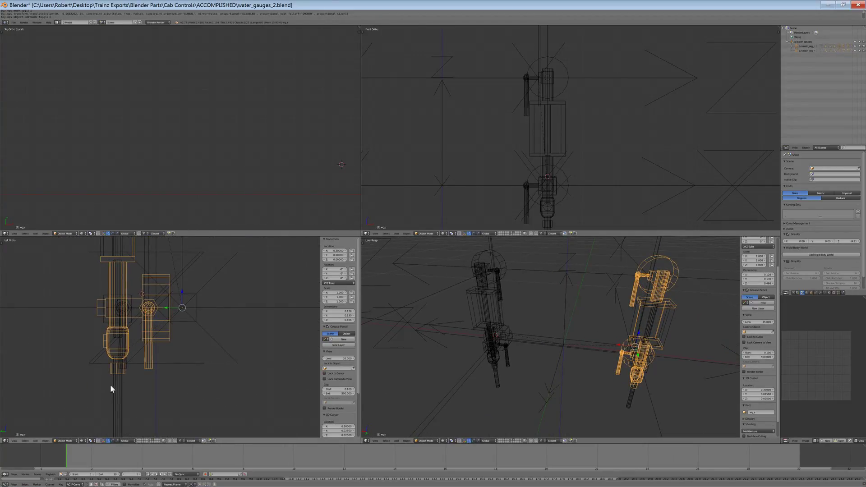
Enter Edit Mode on the same gauge and select the lower lever's handle and hexagonal hub with their linked geometry
{"action": "left_click", "coordinate": [65, 431]}
{"action": "scroll", "coordinate": [135, 381], "scroll_direction": "up", "scroll_amount": 4}
{"action": "key", "text": "a"}
{"action": "key", "text": "b"}
{"action": "left_click_drag", "start_coordinate": [184, 416], "coordinate": [118, 391]}
{"action": "middle_click_drag", "start_coordinate": [154, 308], "coordinate": [204, 380], "text": "shift"}
{"action": "scroll", "coordinate": [204, 380], "scroll_direction": "up", "scroll_amount": 4}
{"action": "left_click_drag", "start_coordinate": [242, 347], "coordinate": [204, 316]}
{"action": "key", "text": "ctrl+l"}
Add the upper lever's handle and hexagonal hub, including all linked geometry, to the selection
{"action": "scroll", "coordinate": [226, 352], "scroll_direction": "down", "scroll_amount": 11}
{"action": "middle_click_drag", "start_coordinate": [209, 300], "coordinate": [209, 332], "text": "shift"}
{"action": "scroll", "coordinate": [209, 332], "scroll_direction": "up", "scroll_amount": 4}
{"action": "middle_click_drag", "start_coordinate": [201, 397], "coordinate": [200, 345], "text": "shift"}
{"action": "left_click_drag", "start_coordinate": [162, 364], "coordinate": [162, 364]}
{"action": "key", "text": "ctrl+l"}
{"action": "middle_click_drag", "start_coordinate": [195, 283], "coordinate": [196, 353], "text": "shift"}
{"action": "scroll", "coordinate": [195, 353], "scroll_direction": "up", "scroll_amount": 2}
{"action": "key", "text": "b"}
{"action": "left_click_drag", "start_coordinate": [174, 296], "coordinate": [173, 294]}
{"action": "key", "text": "ctrl+l"}
{"action": "scroll", "coordinate": [165, 355], "scroll_direction": "up", "scroll_amount": 4}
{"action": "middle_click_drag", "start_coordinate": [154, 355], "coordinate": [245, 352], "text": "shift"}
Try moving the two levers along Y again to match the other gauge's lever position
{"action": "key", "text": "g"}
{"action": "key", "text": "x"}
{"action": "key", "text": "y"}
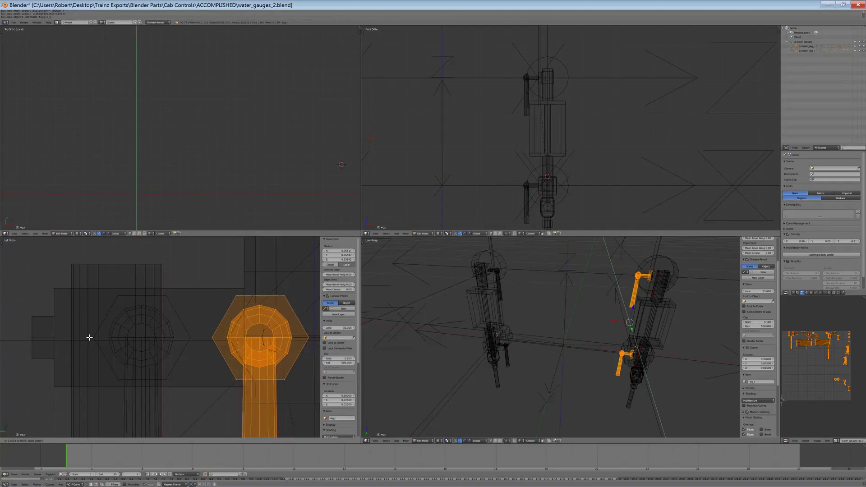
{"action": "left_click", "coordinate": [131, 370]}
{"action": "key", "text": "g"}
{"action": "key", "text": "y"}
{"action": "left_click", "coordinate": [153, 357]}
Check the whole gauge mesh from the side in the perspective view and leave Edit Mode
{"action": "scroll", "coordinate": [162, 358], "scroll_direction": "up", "scroll_amount": 5}
{"action": "scroll", "coordinate": [703, 356], "scroll_direction": "up", "scroll_amount": 2}
{"action": "middle_click_drag", "start_coordinate": [684, 362], "coordinate": [473, 342]}
{"action": "key", "text": "a"}
{"action": "key", "text": "a"}
{"action": "scroll", "coordinate": [574, 362], "scroll_direction": "down", "scroll_amount": 3}
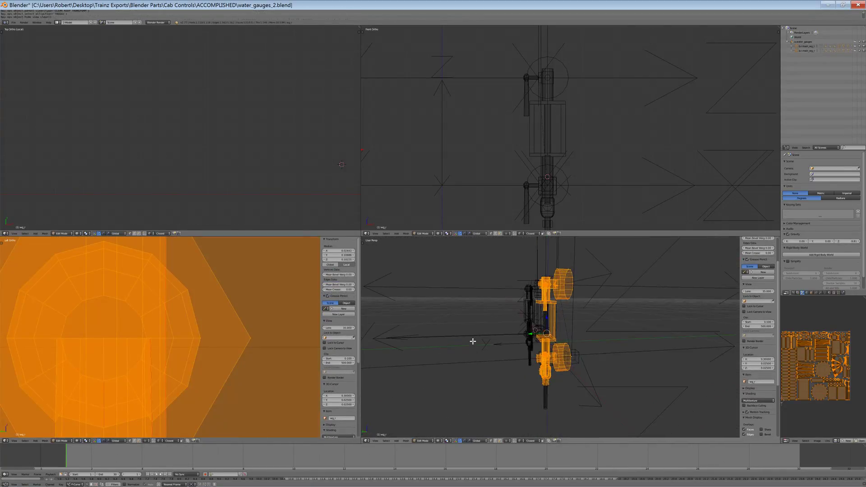
{"action": "left_click", "coordinate": [423, 441]}
{"action": "left_click", "coordinate": [425, 435]}
Save over water_gauges_2.blend and undo the last selection change in the left view
{"action": "key", "text": "ctrl+s"}
{"action": "left_click", "coordinate": [493, 353]}
{"action": "scroll", "coordinate": [149, 319], "scroll_direction": "down", "scroll_amount": 5}
{"action": "scroll", "coordinate": [150, 316], "scroll_direction": "down", "scroll_amount": 6}
{"action": "scroll", "coordinate": [199, 367], "scroll_direction": "up", "scroll_amount": 8}
{"action": "right_click", "coordinate": [196, 352]}
{"action": "key", "text": "ctrl+z"}
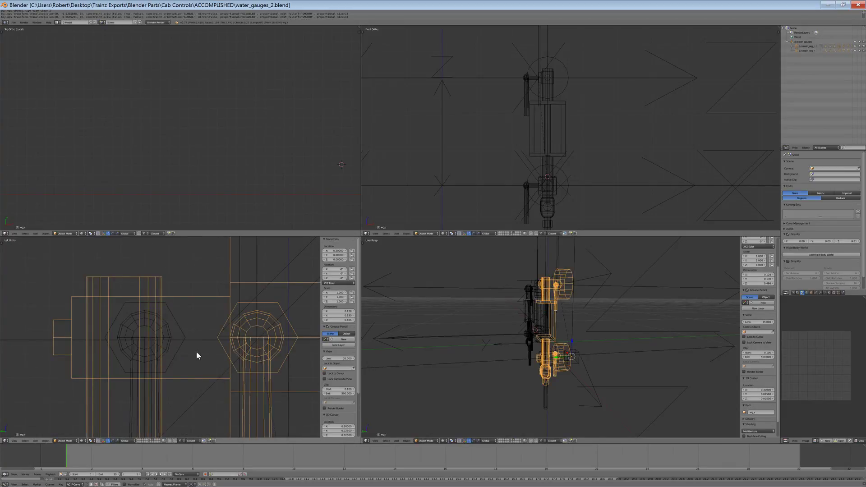
In Edit Mode, select the gauge's upper round flange with its linked geometry and hide it
{"action": "middle_click_drag", "start_coordinate": [259, 371], "coordinate": [173, 356], "text": "shift"}
{"action": "left_click", "coordinate": [64, 440]}
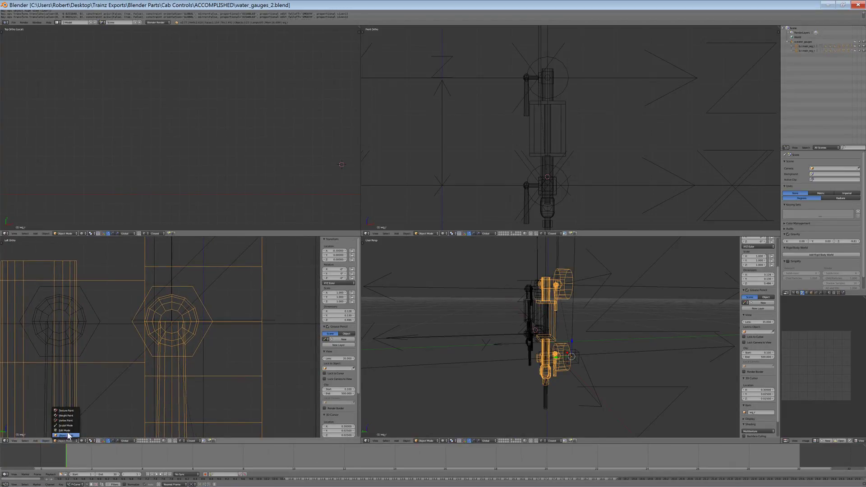
{"action": "left_click", "coordinate": [66, 429]}
{"action": "key", "text": "a"}
{"action": "key", "text": "b"}
{"action": "mouse_move", "coordinate": [211, 364]}
{"action": "left_mouse_down"}
{"action": "mouse_move", "coordinate": [168, 282]}
{"action": "mouse_move", "coordinate": [124, 280]}
{"action": "left_mouse_up"}
{"action": "key", "text": "a"}
{"action": "scroll", "coordinate": [157, 378], "scroll_direction": "down", "scroll_amount": 4}
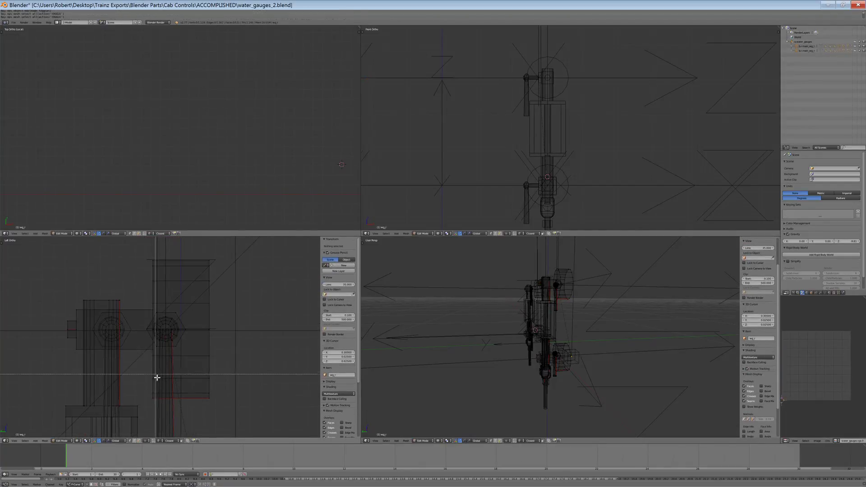
{"action": "left_click_drag", "start_coordinate": [144, 354], "coordinate": [142, 350]}
{"action": "key", "text": "ctrl+l"}
{"action": "key", "text": "h"}
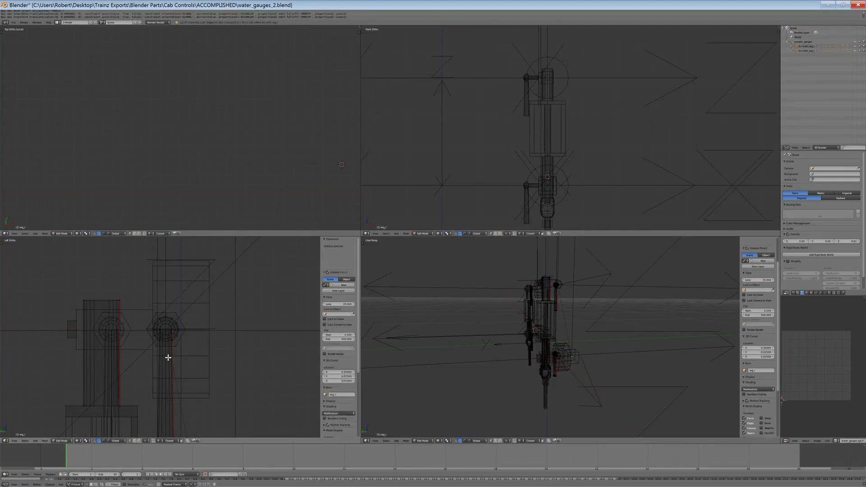
Select the lower round flange behind the lever with its linked geometry, hide it, and check the remaining mesh
{"action": "scroll", "coordinate": [168, 357], "scroll_direction": "down", "scroll_amount": 5}
{"action": "key", "text": "a"}
{"action": "scroll", "coordinate": [173, 359], "scroll_direction": "down", "scroll_amount": 5}
{"action": "scroll", "coordinate": [176, 357], "scroll_direction": "up", "scroll_amount": 6}
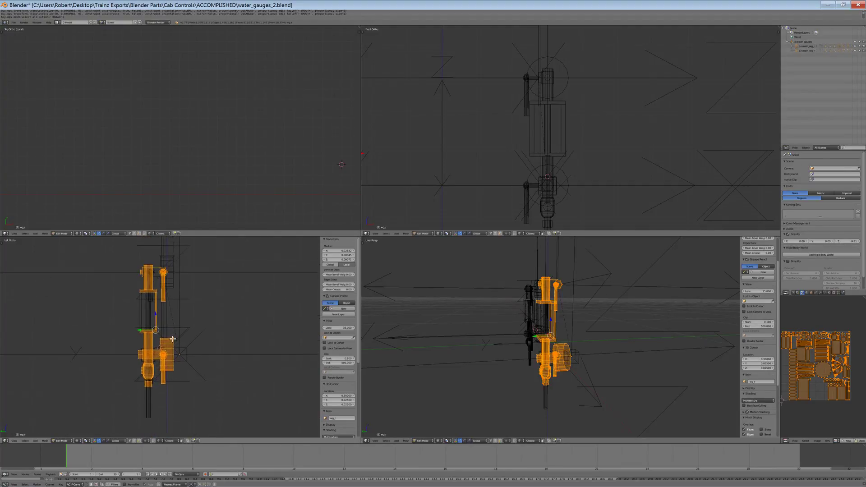
{"action": "scroll", "coordinate": [174, 377], "scroll_direction": "up", "scroll_amount": 8}
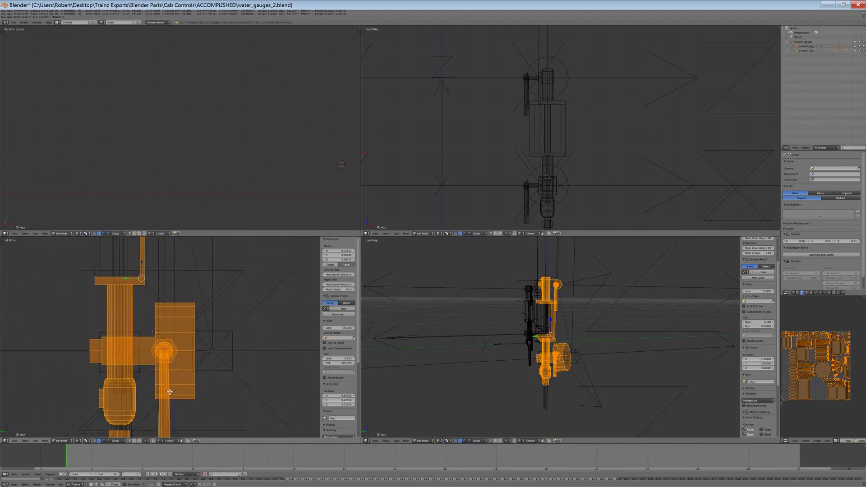
{"action": "key", "text": "a"}
{"action": "right_click", "coordinate": [131, 312]}
{"action": "key", "text": "ctrl+l"}
{"action": "key", "text": "h"}
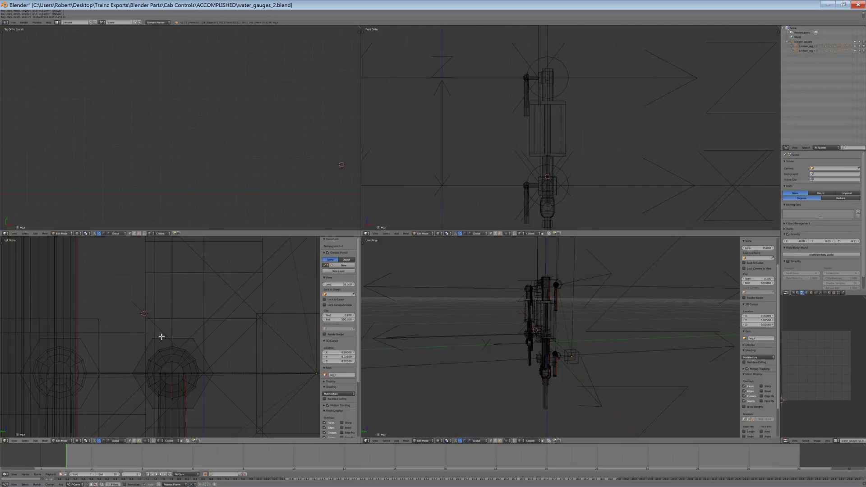
{"action": "key", "text": "a"}
{"action": "scroll", "coordinate": [161, 337], "scroll_direction": "down", "scroll_amount": 4}
{"action": "scroll", "coordinate": [170, 372], "scroll_direction": "up", "scroll_amount": 4}
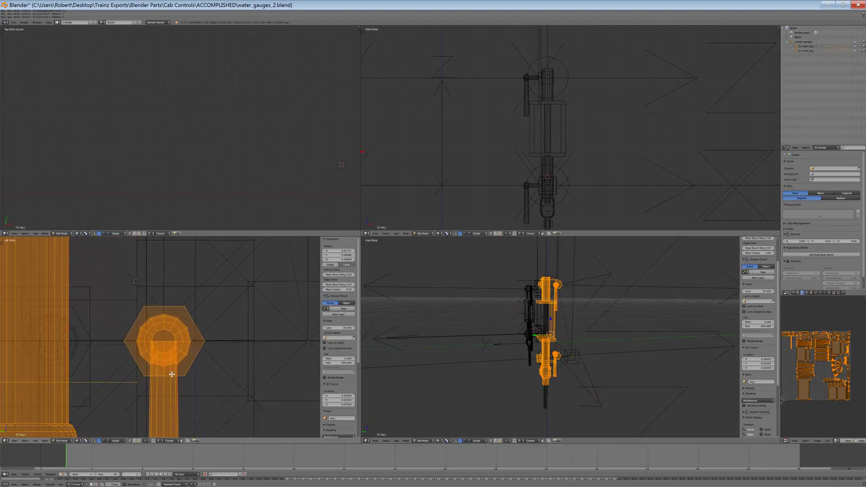
Select the hexagonal hub and handle of the lower lever with their linked geometry
{"action": "key", "text": "a"}
{"action": "key", "text": "b"}
{"action": "left_click_drag", "start_coordinate": [216, 379], "coordinate": [115, 290]}
{"action": "key", "text": "ctrl+l"}
{"action": "scroll", "coordinate": [158, 347], "scroll_direction": "down", "scroll_amount": 5}
{"action": "middle_click_drag", "start_coordinate": [184, 390], "coordinate": [186, 295], "text": "shift"}
{"action": "key", "text": "b"}
{"action": "left_click_drag", "start_coordinate": [207, 377], "coordinate": [142, 328]}
Extend the selection with the upper lever's handle and hexagonal hub, and check that both levers are selected
{"action": "scroll", "coordinate": [164, 333], "scroll_direction": "down", "scroll_amount": 7}
{"action": "middle_click_drag", "start_coordinate": [186, 266], "coordinate": [187, 363], "text": "shift"}
{"action": "scroll", "coordinate": [188, 364], "scroll_direction": "up", "scroll_amount": 6}
{"action": "key", "text": "b"}
{"action": "left_click_drag", "start_coordinate": [194, 399], "coordinate": [140, 351]}
{"action": "key", "text": "ctrl+l"}
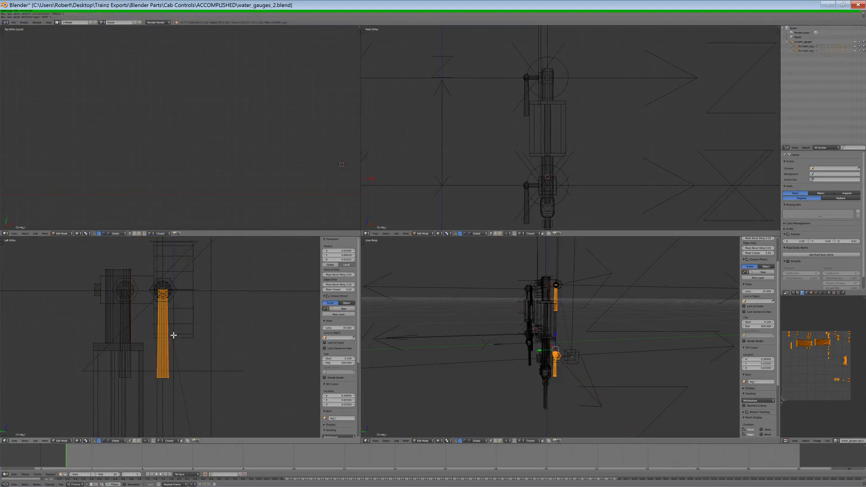
{"action": "middle_click_drag", "start_coordinate": [179, 299], "coordinate": [180, 348], "text": "shift"}
{"action": "scroll", "coordinate": [180, 348], "scroll_direction": "up", "scroll_amount": 2}
{"action": "key", "text": "b"}
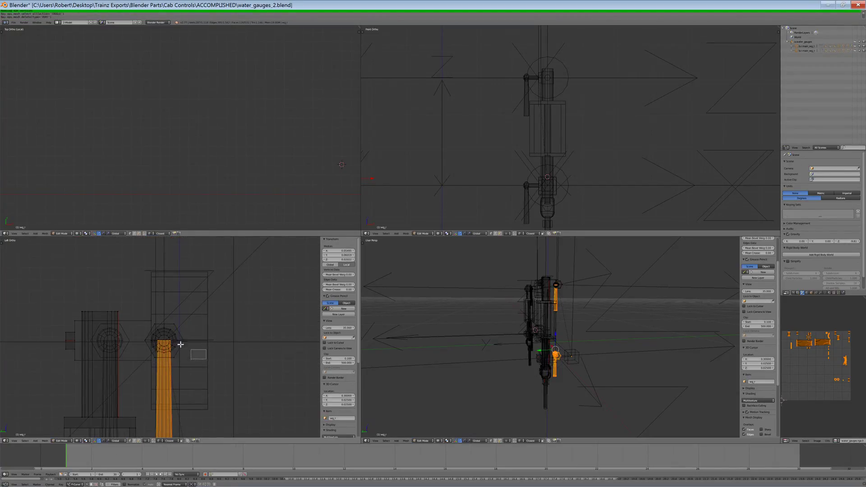
{"action": "left_click_drag", "start_coordinate": [141, 323], "coordinate": [141, 324]}
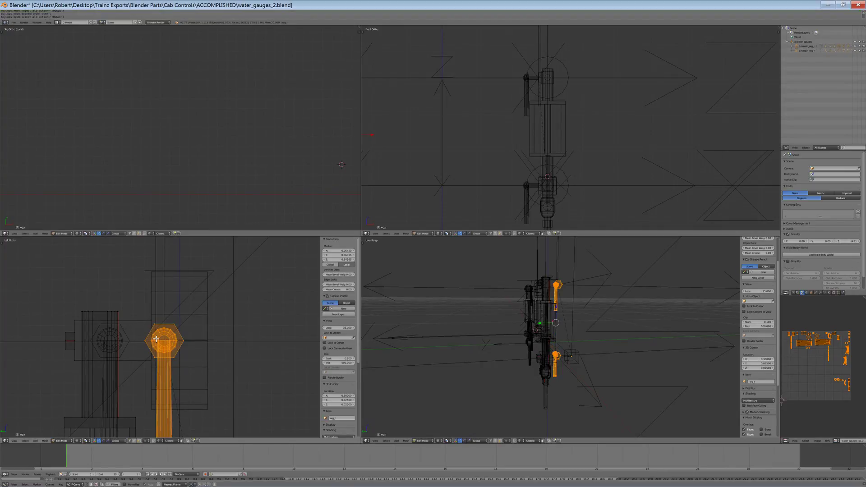
{"action": "scroll", "coordinate": [157, 339], "scroll_direction": "up", "scroll_amount": 3}
{"action": "scroll", "coordinate": [156, 341], "scroll_direction": "down", "scroll_amount": 11}
{"action": "middle_click_drag", "start_coordinate": [172, 375], "coordinate": [173, 289], "text": "shift"}
{"action": "scroll", "coordinate": [172, 289], "scroll_direction": "up", "scroll_amount": 5}
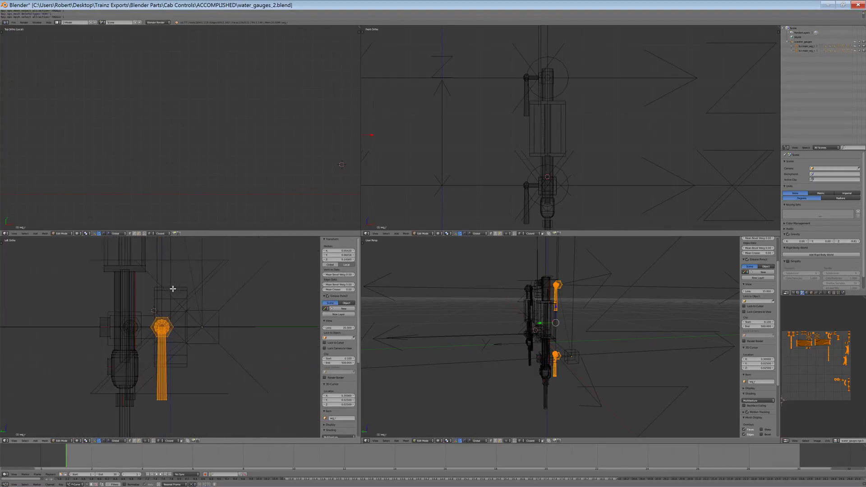
Move both selected gauge levers along the Y axis until their hexagonal hubs centre on the valve body's round fitting, and clear the selection
{"action": "scroll", "coordinate": [173, 289], "scroll_direction": "up", "scroll_amount": 5}
{"action": "middle_click_drag", "start_coordinate": [180, 341], "coordinate": [197, 260], "text": "shift"}
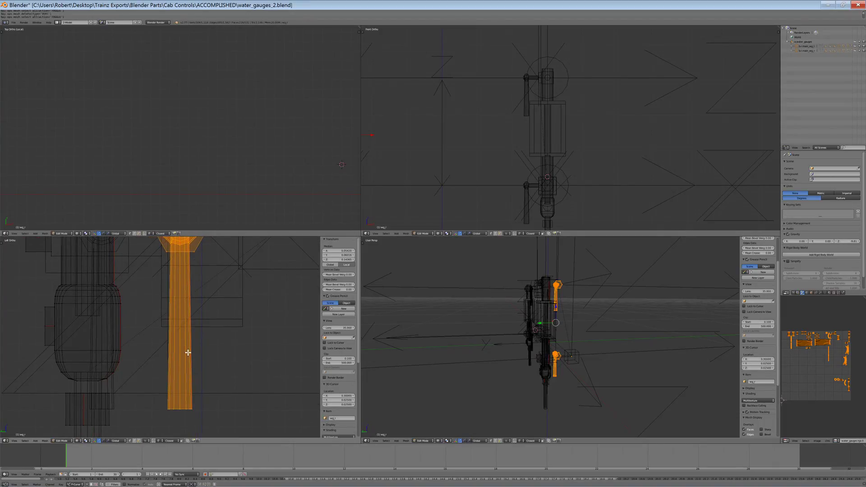
{"action": "scroll", "coordinate": [187, 352], "scroll_direction": "down", "scroll_amount": 5}
{"action": "scroll", "coordinate": [128, 328], "scroll_direction": "up", "scroll_amount": 3}
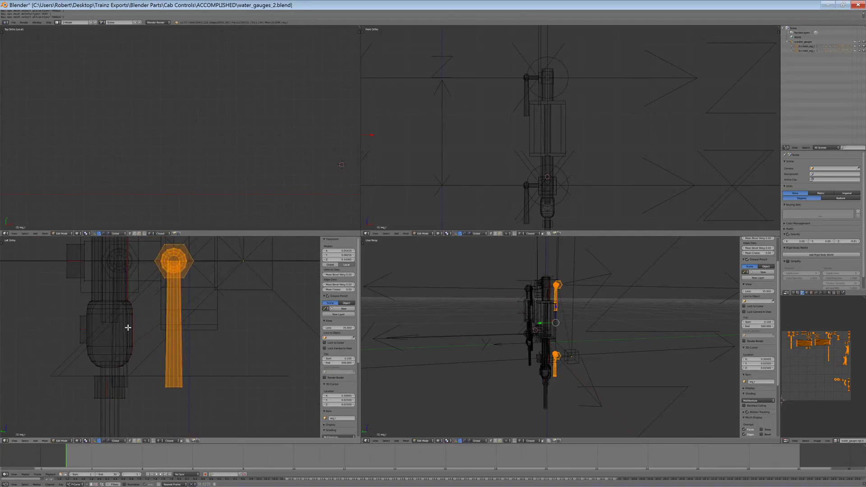
{"action": "scroll", "coordinate": [127, 328], "scroll_direction": "up", "scroll_amount": 1}
{"action": "middle_click_drag", "start_coordinate": [134, 279], "coordinate": [183, 370], "text": "shift"}
{"action": "scroll", "coordinate": [166, 358], "scroll_direction": "up", "scroll_amount": 5}
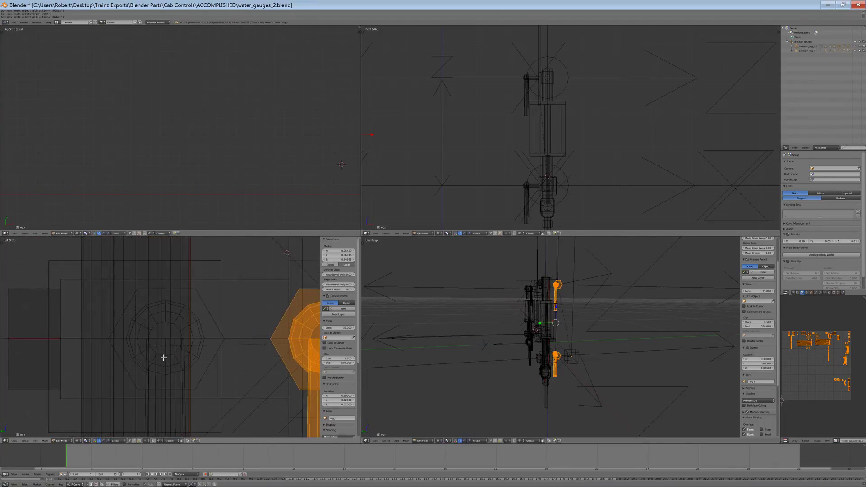
{"action": "key", "text": "g"}
{"action": "key", "text": "y"}
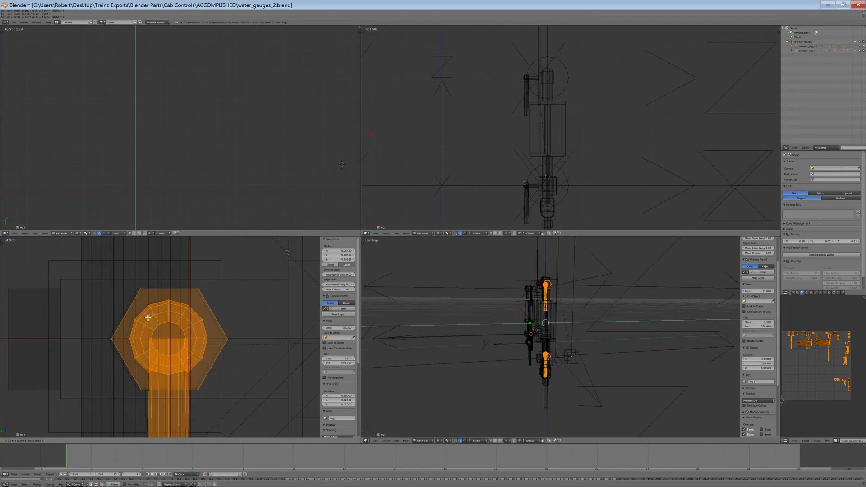
{"action": "middle_click_drag", "start_coordinate": [150, 308], "coordinate": [188, 349]}
{"action": "key", "text": "ctrl+KP_3"}
{"action": "key", "text": "a"}
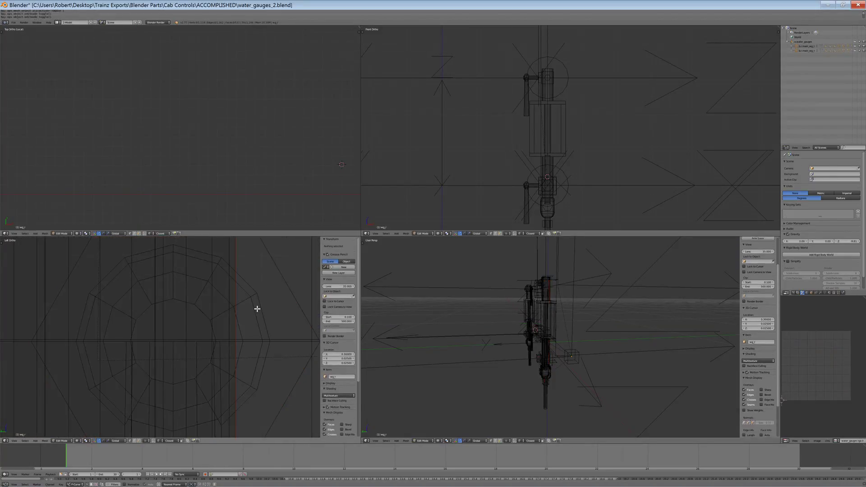
Reselect both levers and fine-tune their Y position so the hubs line up with the valve body in side view
{"action": "key", "text": "a"}
{"action": "key", "text": "g"}
{"action": "key", "text": "y"}
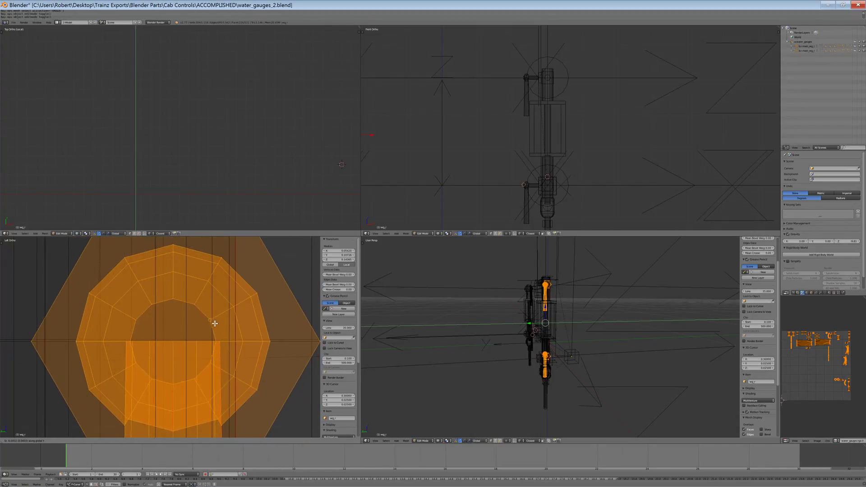
{"action": "scroll", "coordinate": [213, 323], "scroll_direction": "down", "scroll_amount": 5}
{"action": "scroll", "coordinate": [148, 325], "scroll_direction": "up", "scroll_amount": 5}
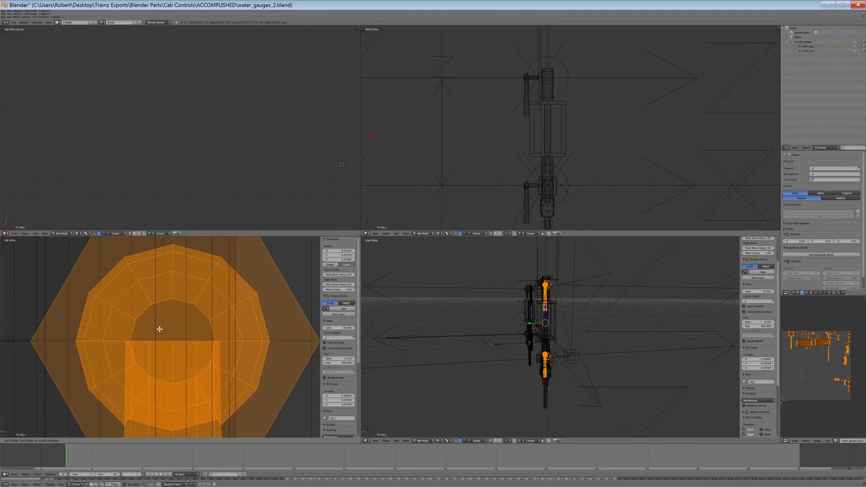
{"action": "scroll", "coordinate": [137, 321], "scroll_direction": "down", "scroll_amount": 4}
{"action": "scroll", "coordinate": [151, 332], "scroll_direction": "up", "scroll_amount": 8}
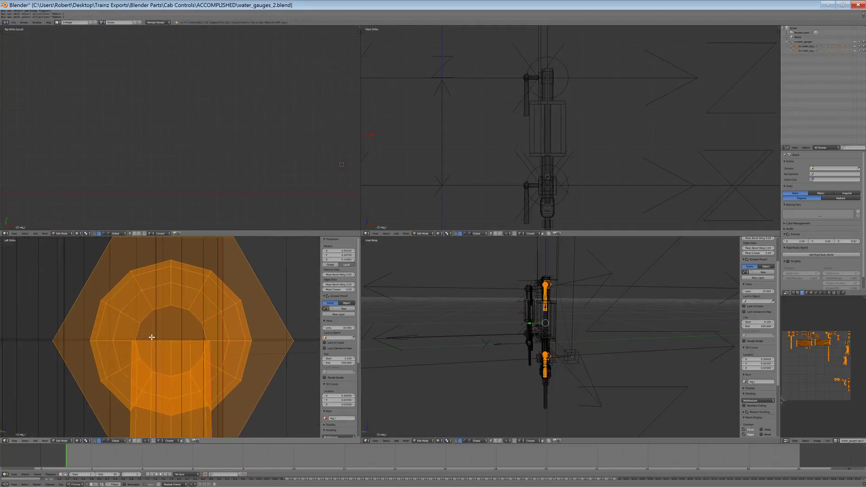
{"action": "left_click", "coordinate": [99, 346]}
{"action": "scroll", "coordinate": [136, 356], "scroll_direction": "down", "scroll_amount": 8}
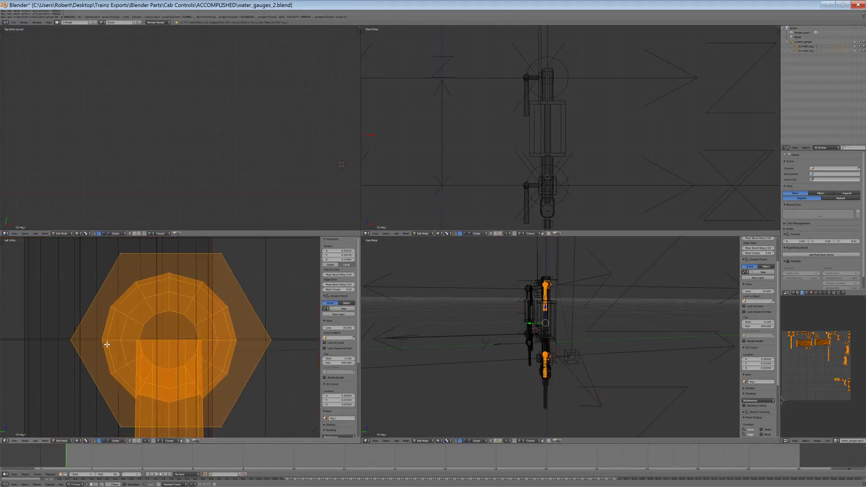
{"action": "scroll", "coordinate": [189, 395], "scroll_direction": "up", "scroll_amount": 5}
{"action": "mouse_move", "coordinate": [192, 373]}
{"action": "middle_mouse_down", "text": "shift"}
{"action": "mouse_move", "coordinate": [188, 395]}
{"action": "mouse_move", "coordinate": [188, 361]}
{"action": "middle_mouse_up", "text": "shift"}
{"action": "scroll", "coordinate": [188, 395], "scroll_direction": "down", "scroll_amount": 3}
Reveal the hidden round flanges, clear the selection, and check the levers against the rest of the gauge mesh
{"action": "key", "text": "a"}
{"action": "key", "text": "alt+h"}
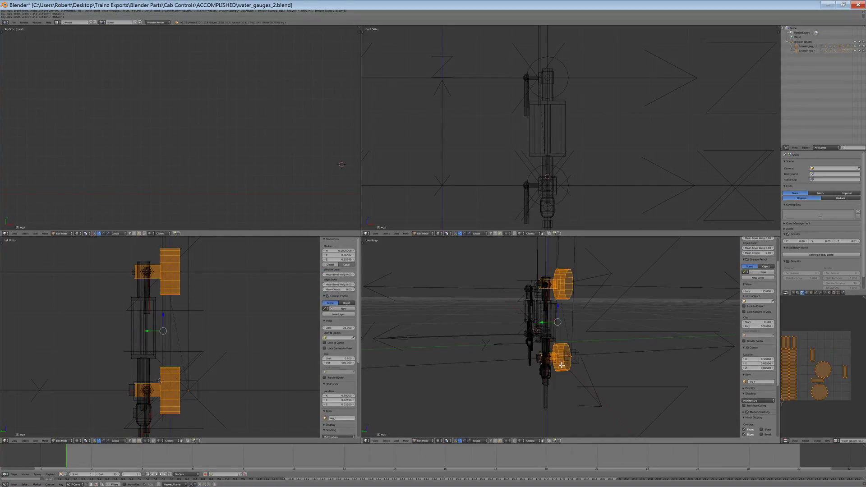
{"action": "key", "text": "a"}
{"action": "scroll", "coordinate": [560, 371], "scroll_direction": "up", "scroll_amount": 4}
{"action": "key", "text": "a"}
{"action": "middle_click_drag", "start_coordinate": [553, 371], "coordinate": [514, 402]}
{"action": "left_click", "coordinate": [425, 435]}
{"action": "key", "text": "a"}
Save water_gauges_2.blend over the existing file and inspect the gauges in solid shading
{"action": "key", "text": "ctrl+s"}
{"action": "left_click", "coordinate": [540, 376]}
{"action": "scroll", "coordinate": [164, 299], "scroll_direction": "down", "scroll_amount": 1}
{"action": "right_click", "coordinate": [163, 299]}
{"action": "mouse_move", "coordinate": [562, 326]}
{"action": "middle_mouse_down"}
{"action": "mouse_move", "coordinate": [575, 342]}
{"action": "mouse_move", "coordinate": [602, 326]}
{"action": "mouse_move", "coordinate": [538, 327]}
{"action": "mouse_move", "coordinate": [584, 322]}
{"action": "mouse_move", "coordinate": [621, 334]}
{"action": "middle_mouse_up"}
{"action": "key", "text": "z"}
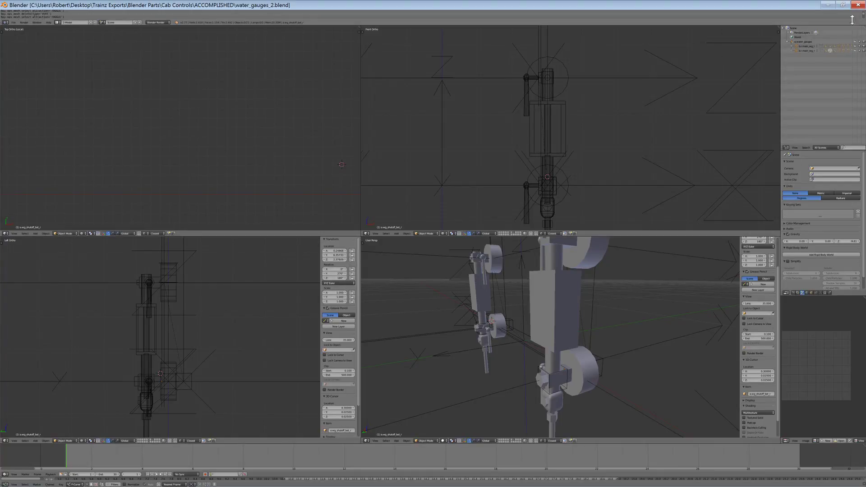
Close both Blender windows, discarding the unsaved changes in water_gauges.blend
{"action": "left_click", "coordinate": [859, 5]}
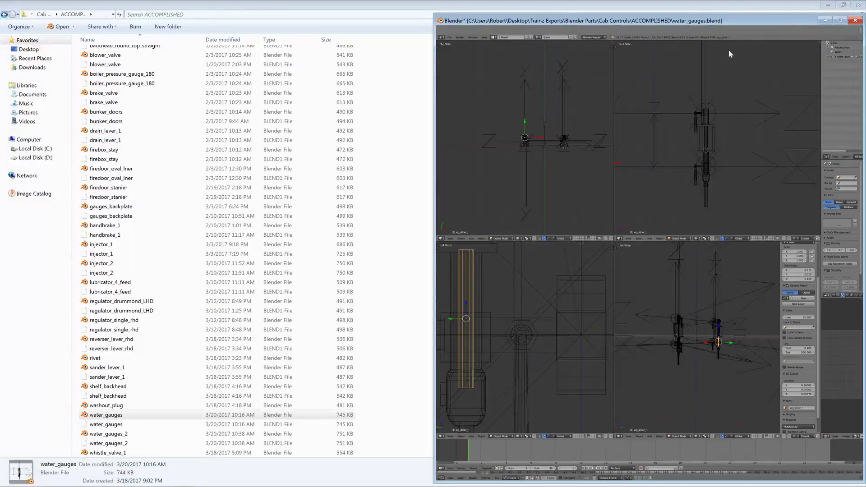
{"action": "left_click", "coordinate": [855, 21]}
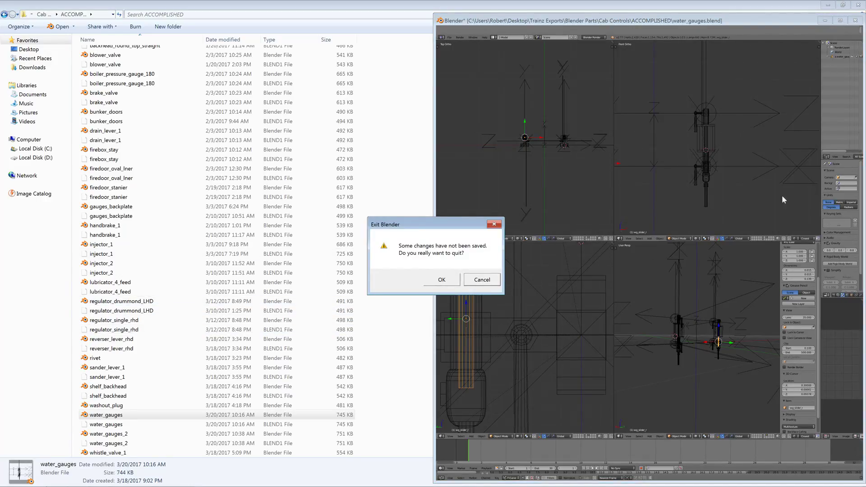
{"action": "left_click", "coordinate": [434, 280]}
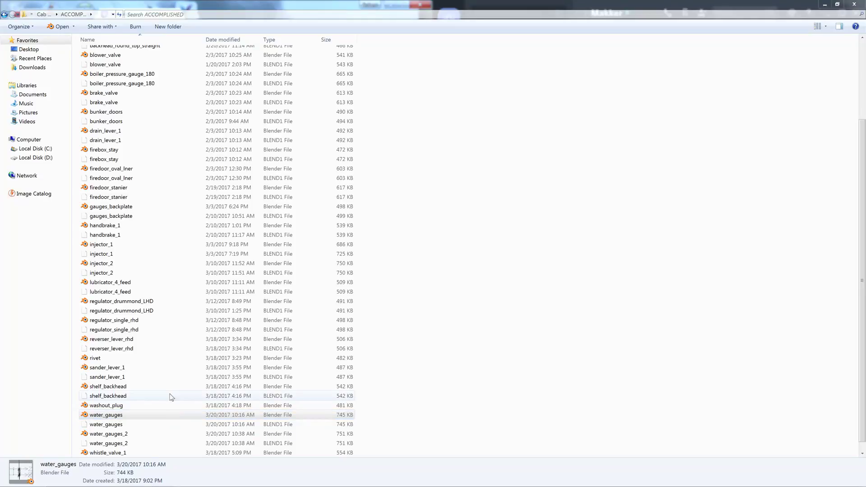
Open water_gauges and water_gauges_2 from the ACCOMPLISHED folder in separate Blender windows
{"action": "left_click", "coordinate": [112, 436]}
{"action": "left_click", "coordinate": [112, 416]}
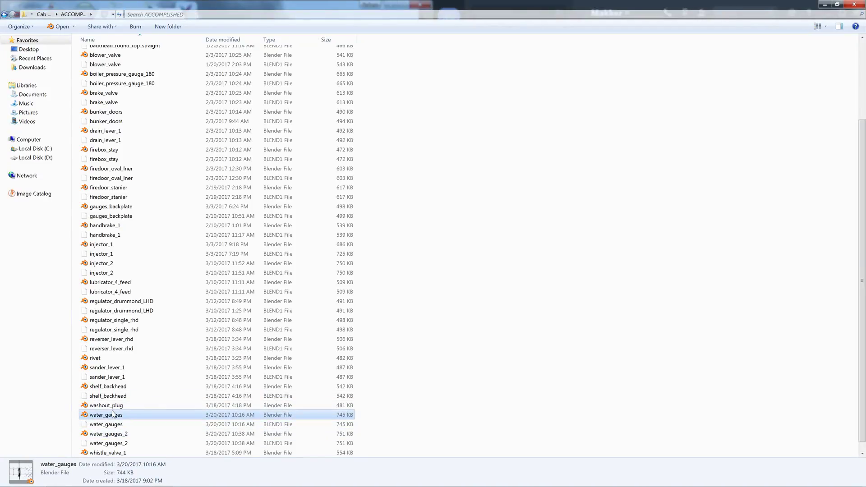
{"action": "double_click", "coordinate": [112, 416]}
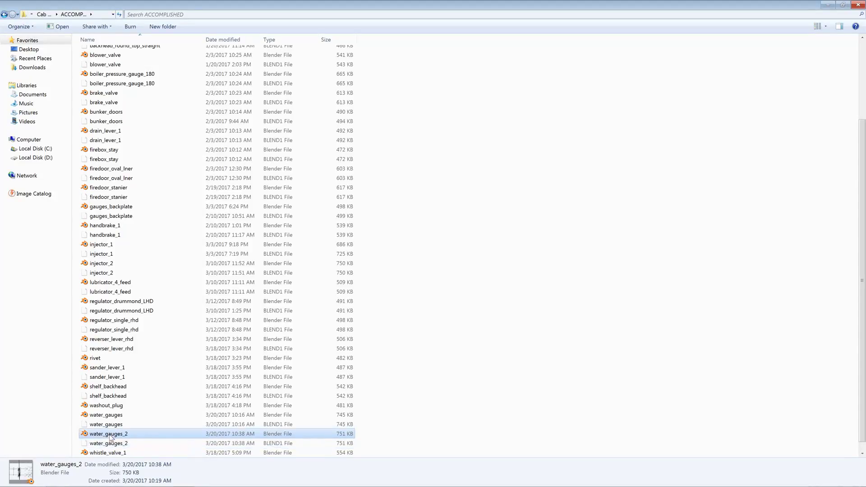
{"action": "double_click", "coordinate": [110, 435]}
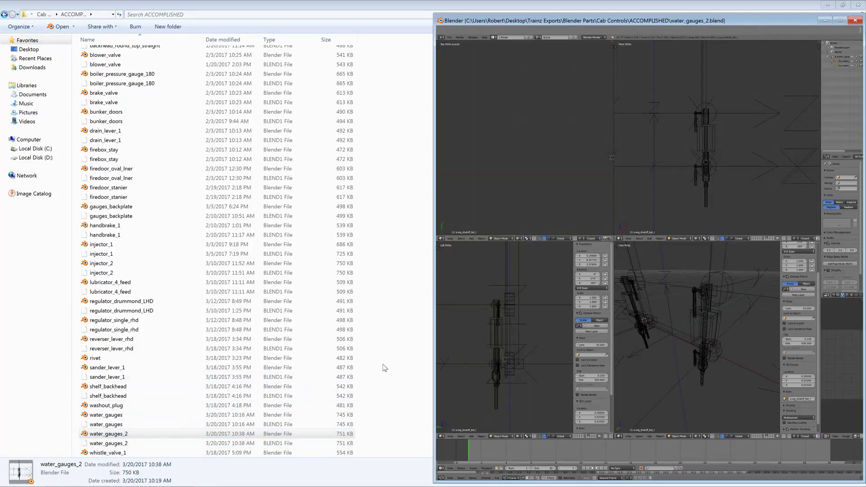
Compare the lever positions of water_gauges_2 and water_gauges in their side views, switching between the two Blender windows
{"action": "scroll", "coordinate": [507, 364], "scroll_direction": "up", "scroll_amount": 4}
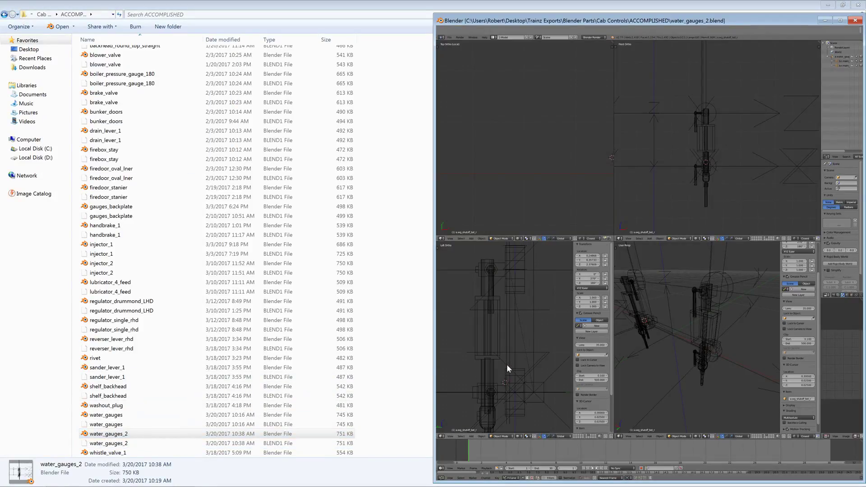
{"action": "left_click", "coordinate": [190, 482]}
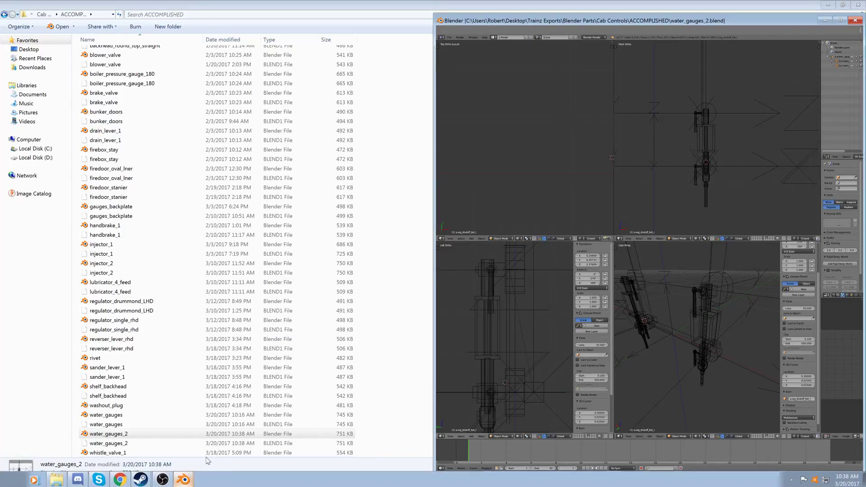
{"action": "left_click", "coordinate": [189, 458]}
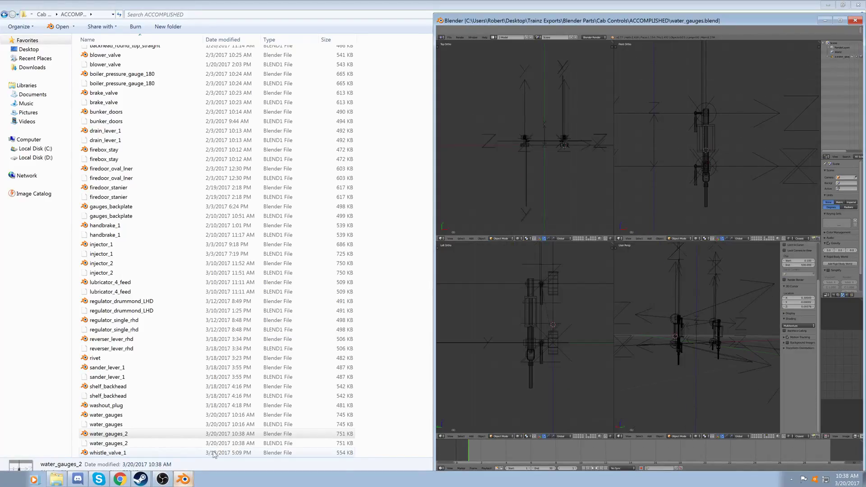
{"action": "scroll", "coordinate": [514, 353], "scroll_direction": "up", "scroll_amount": 2}
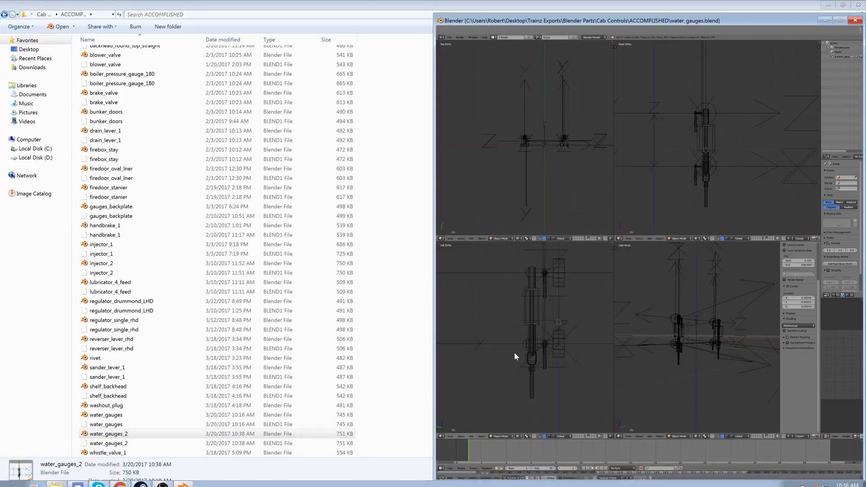
Close the Blender windows and switch to OBS
{"action": "left_click", "coordinate": [856, 21]}
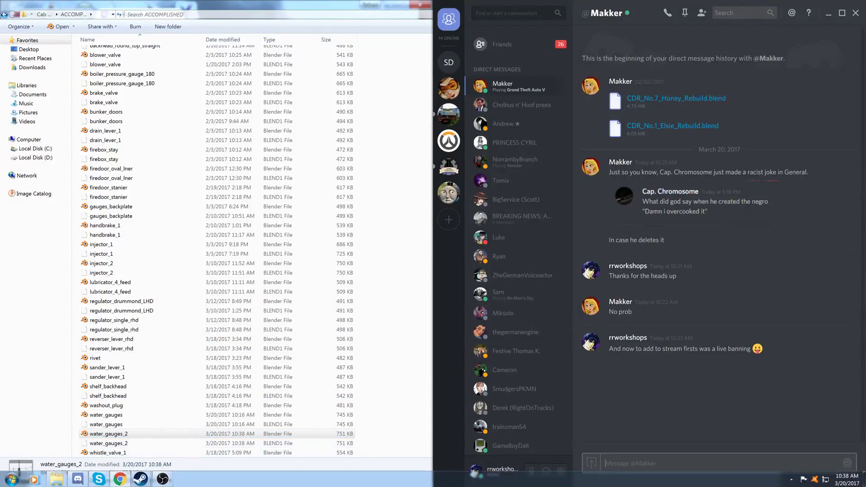
{"action": "left_click", "coordinate": [162, 479]}
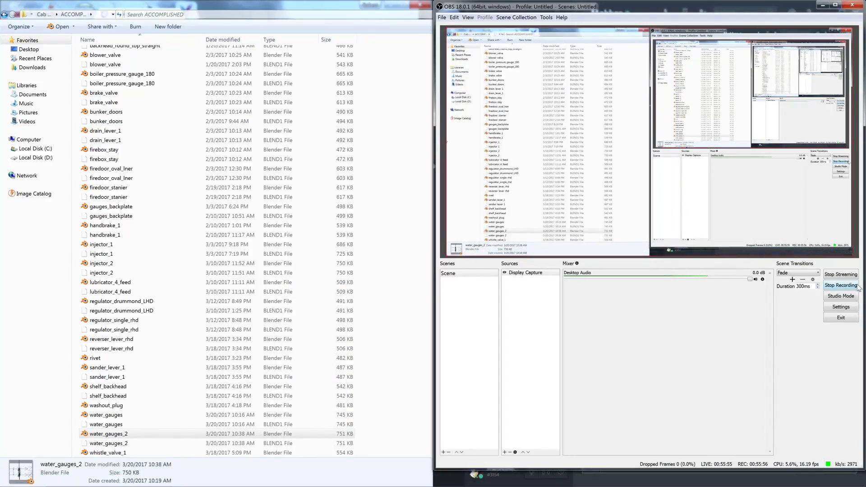